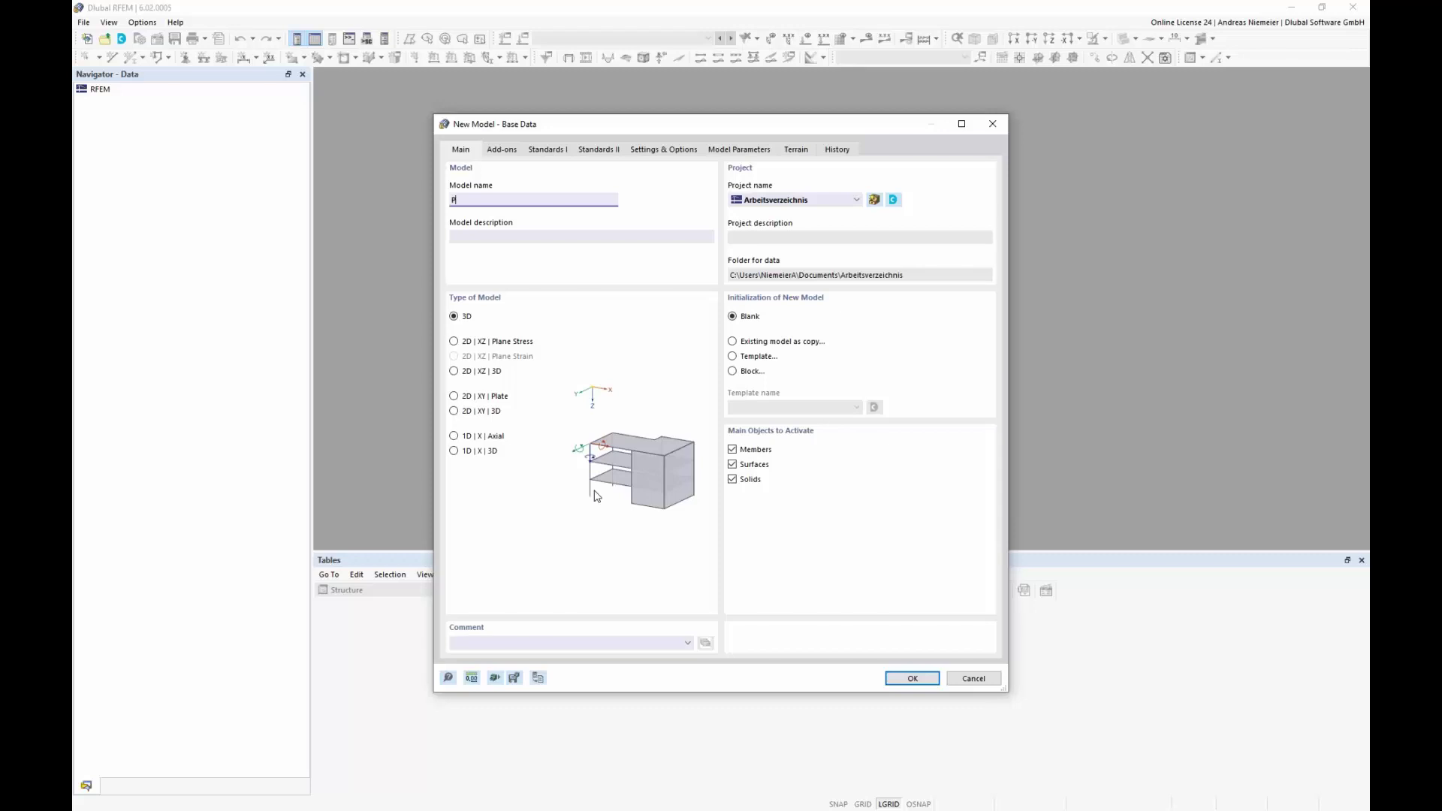
Create a 3D model named PO1 with the Optimization & Costs / CO2 Emission Estimation add-on activated.
text(O1)
click(501, 150)
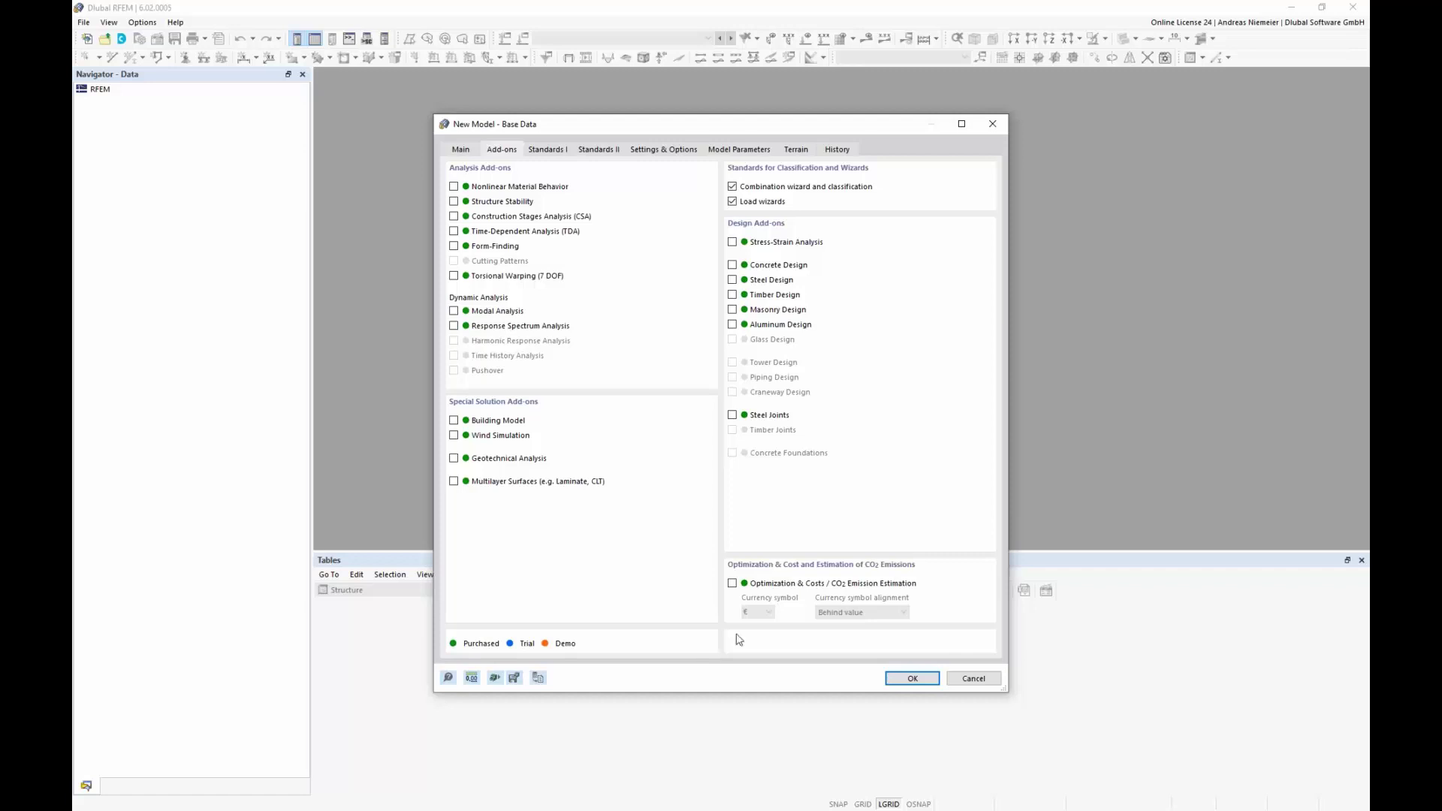
click(733, 584)
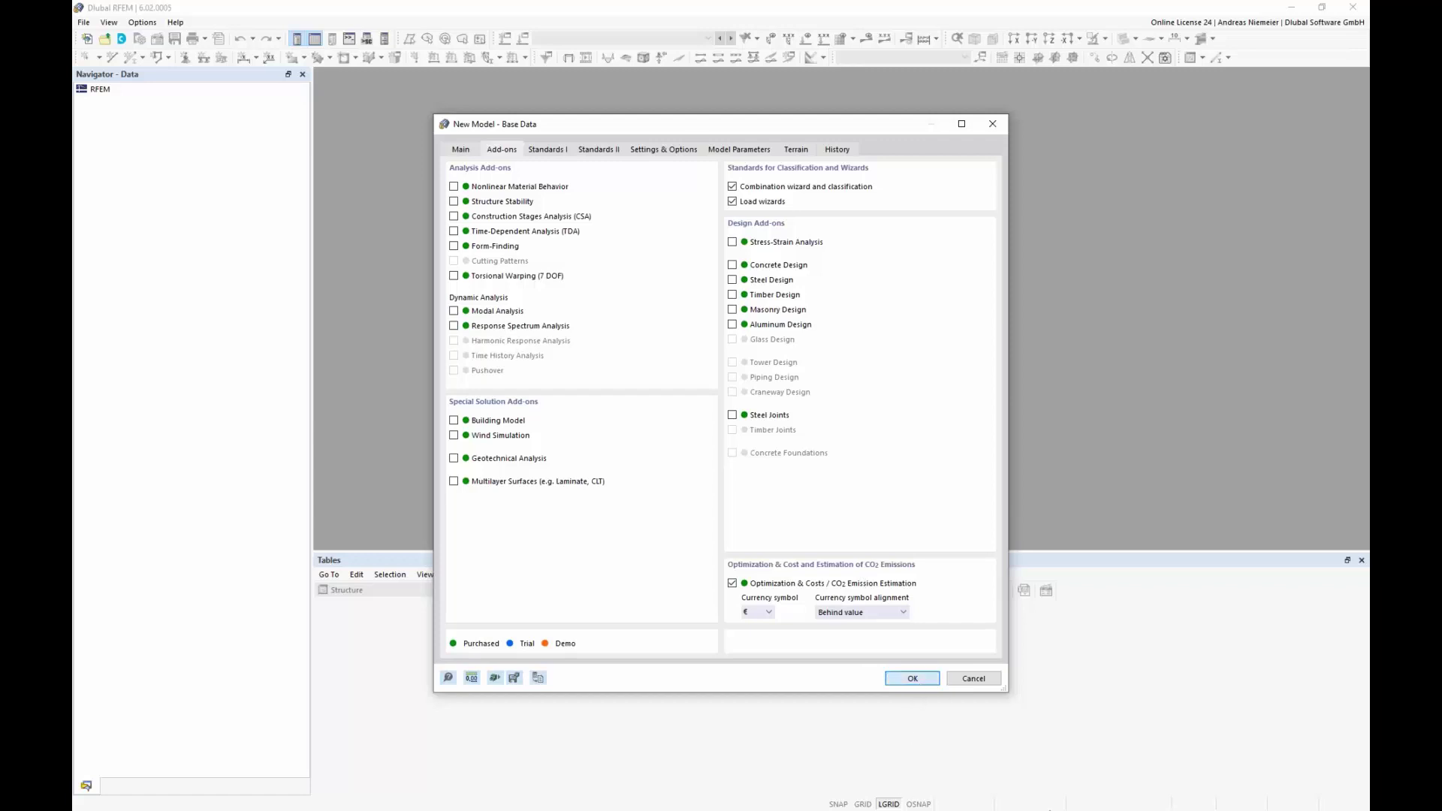
click(926, 679)
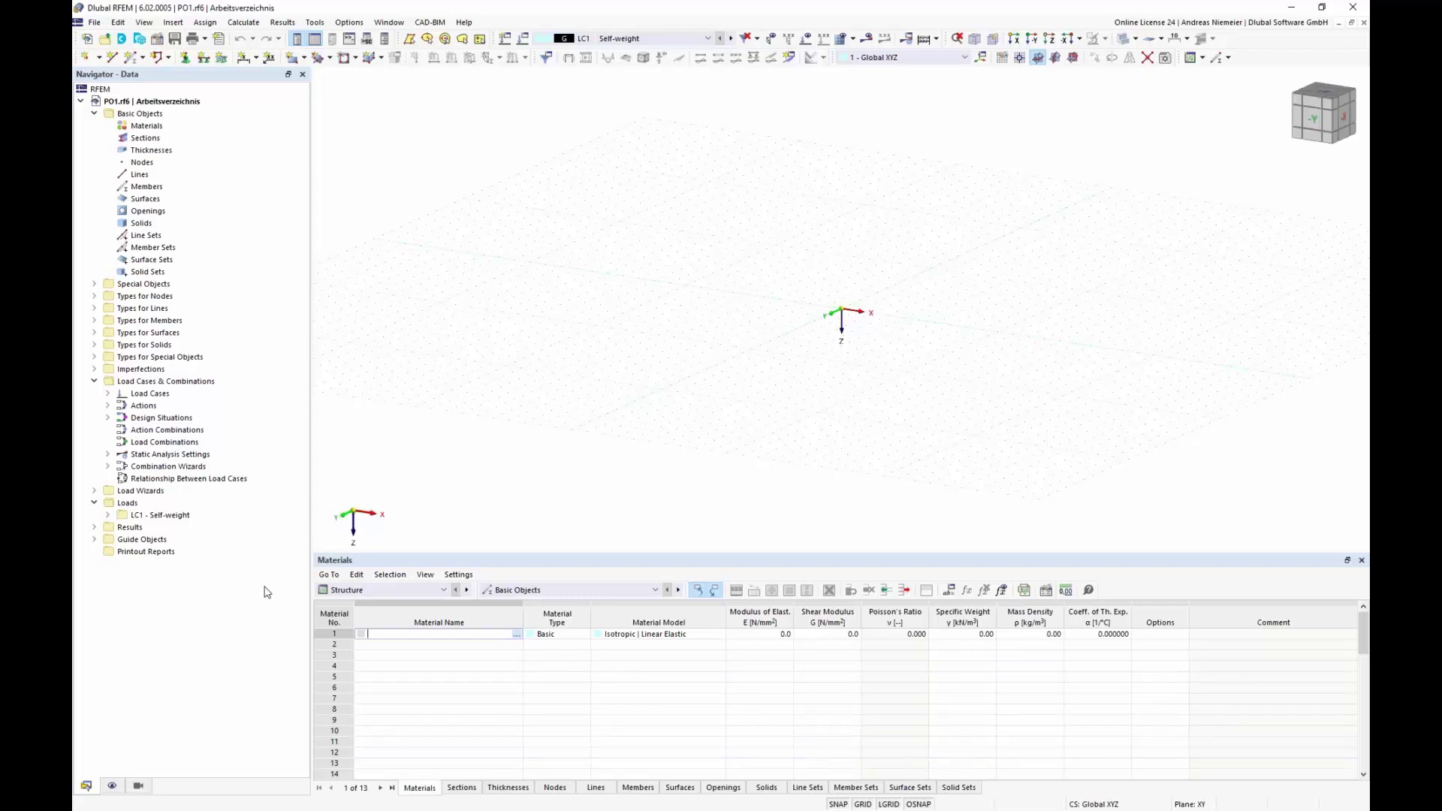
Show the model in isometric view and set the work plane to XZ.
middle_drag(758, 349, 604, 371)
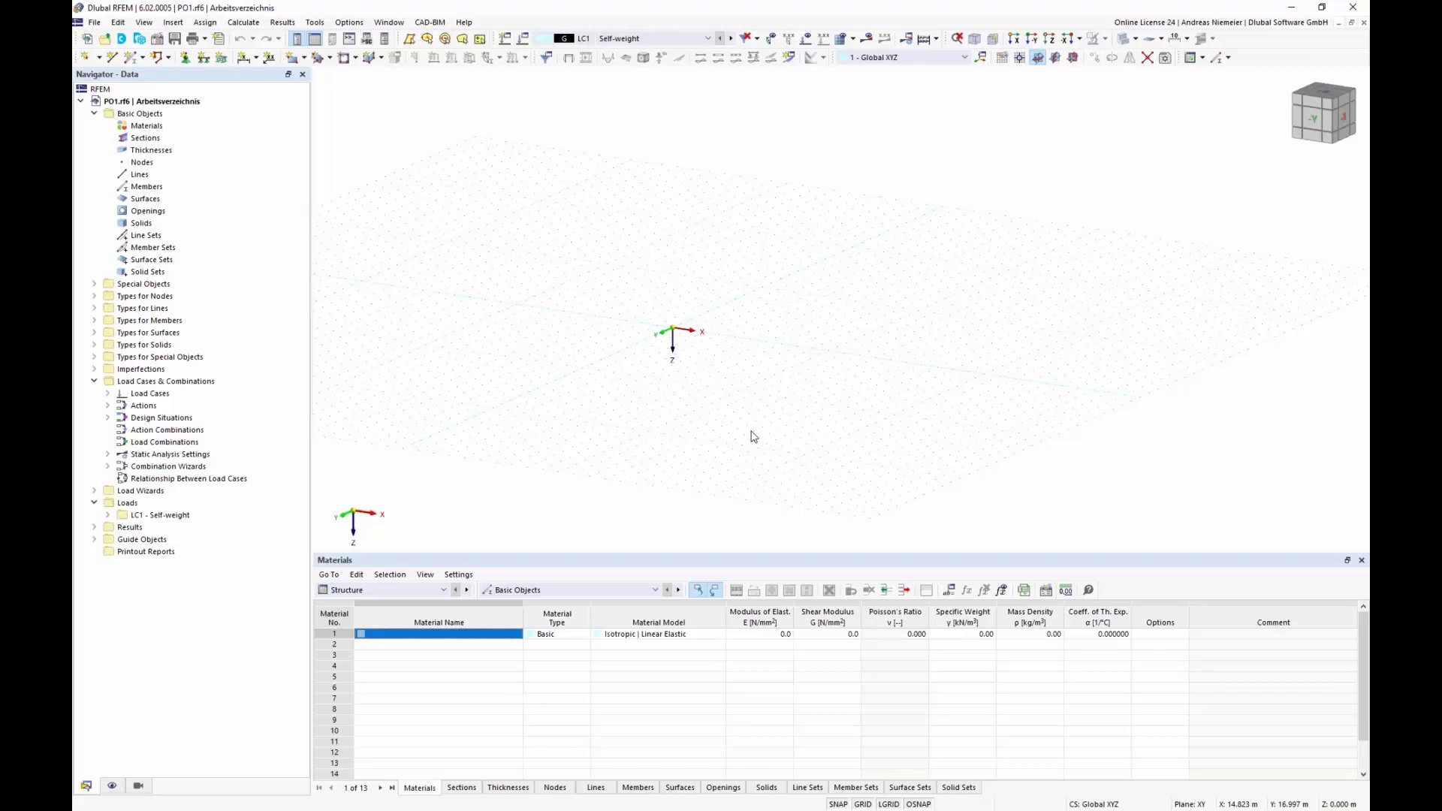
scroll(670, 348, up, 2)
click(1054, 41)
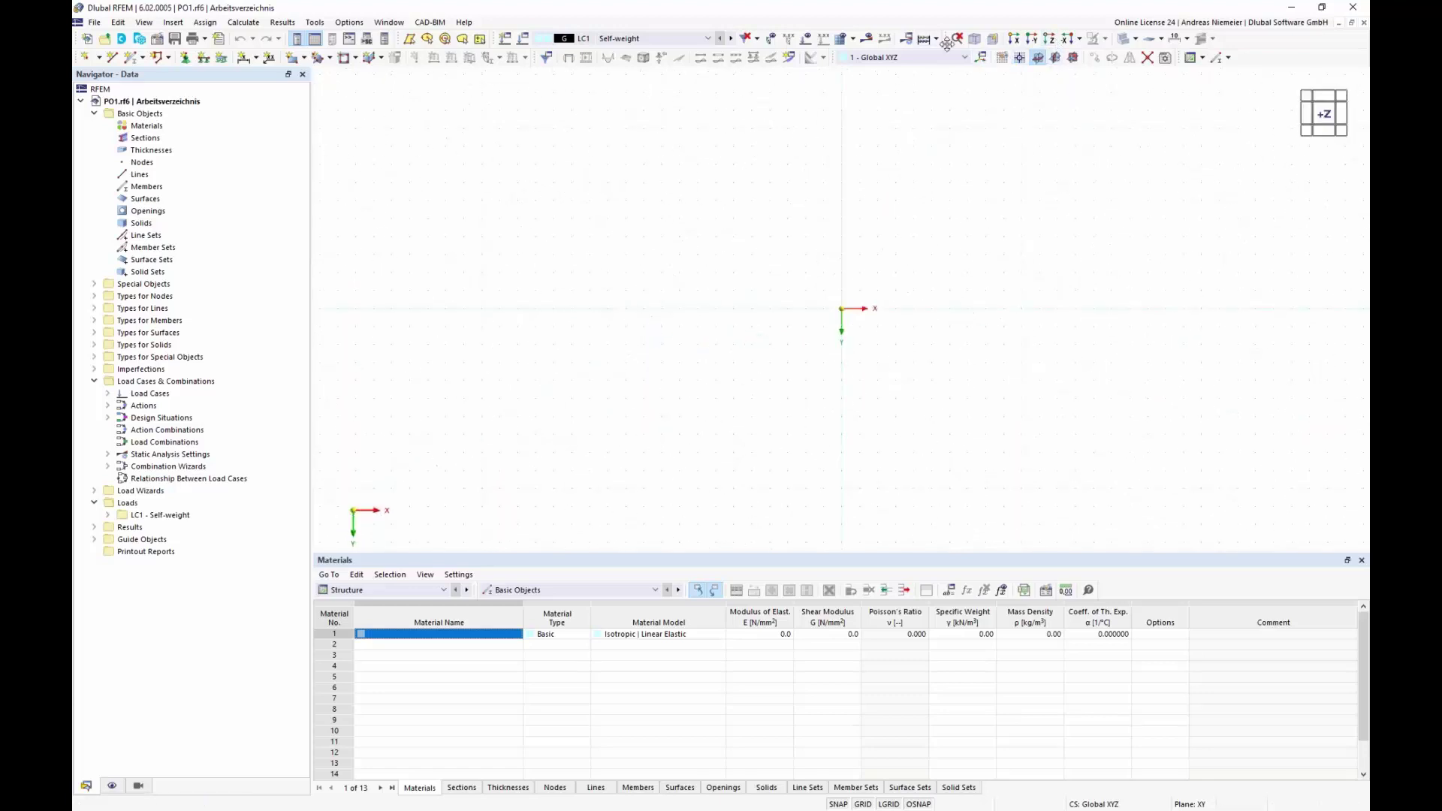
click(974, 39)
click(1074, 59)
middle_drag(989, 358, 673, 372)
scroll(673, 368, up, 5)
scroll(730, 406, down, 1)
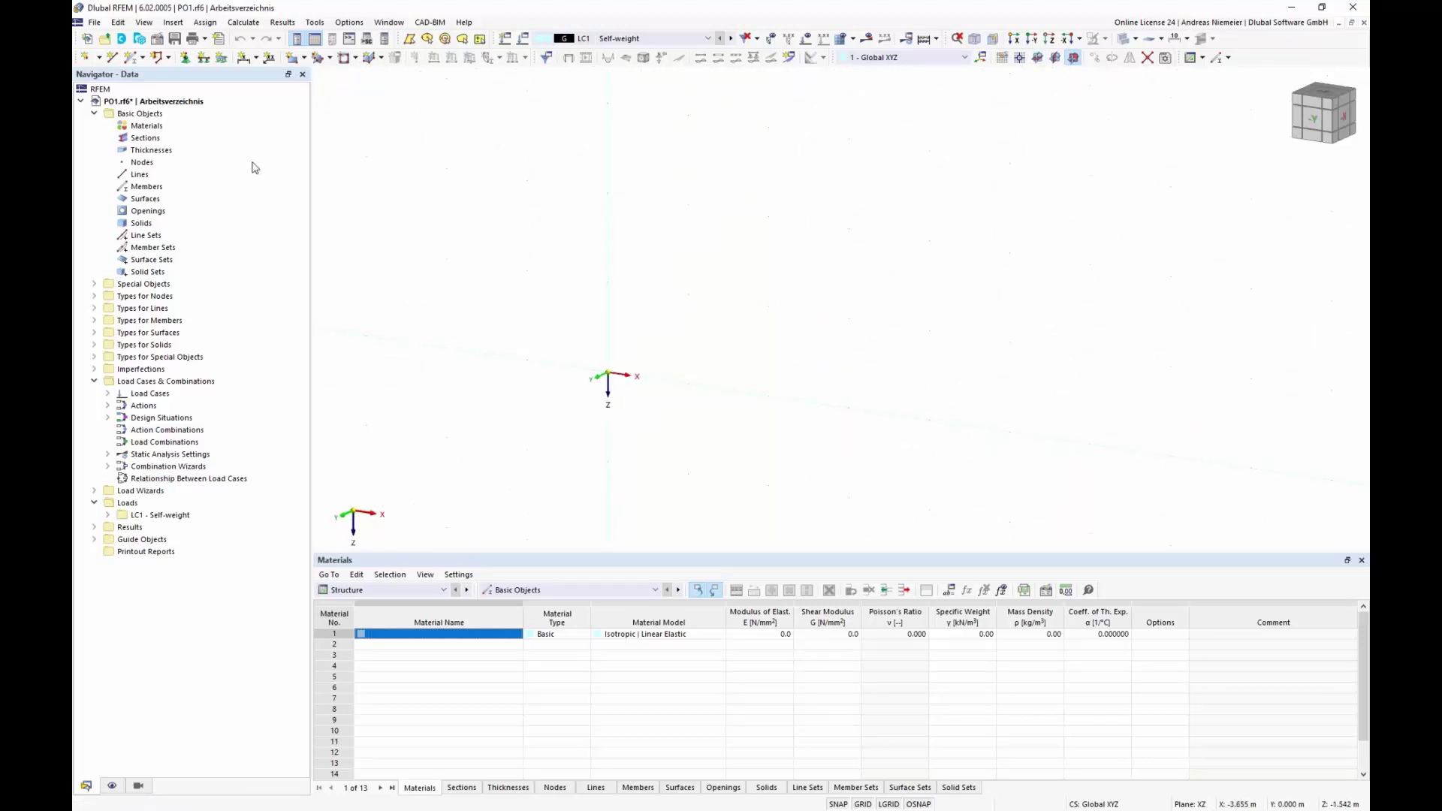
Draw four single lines forming a square about 1 m on a side in the XZ plane, with one corner at the origin.
click(116, 60)
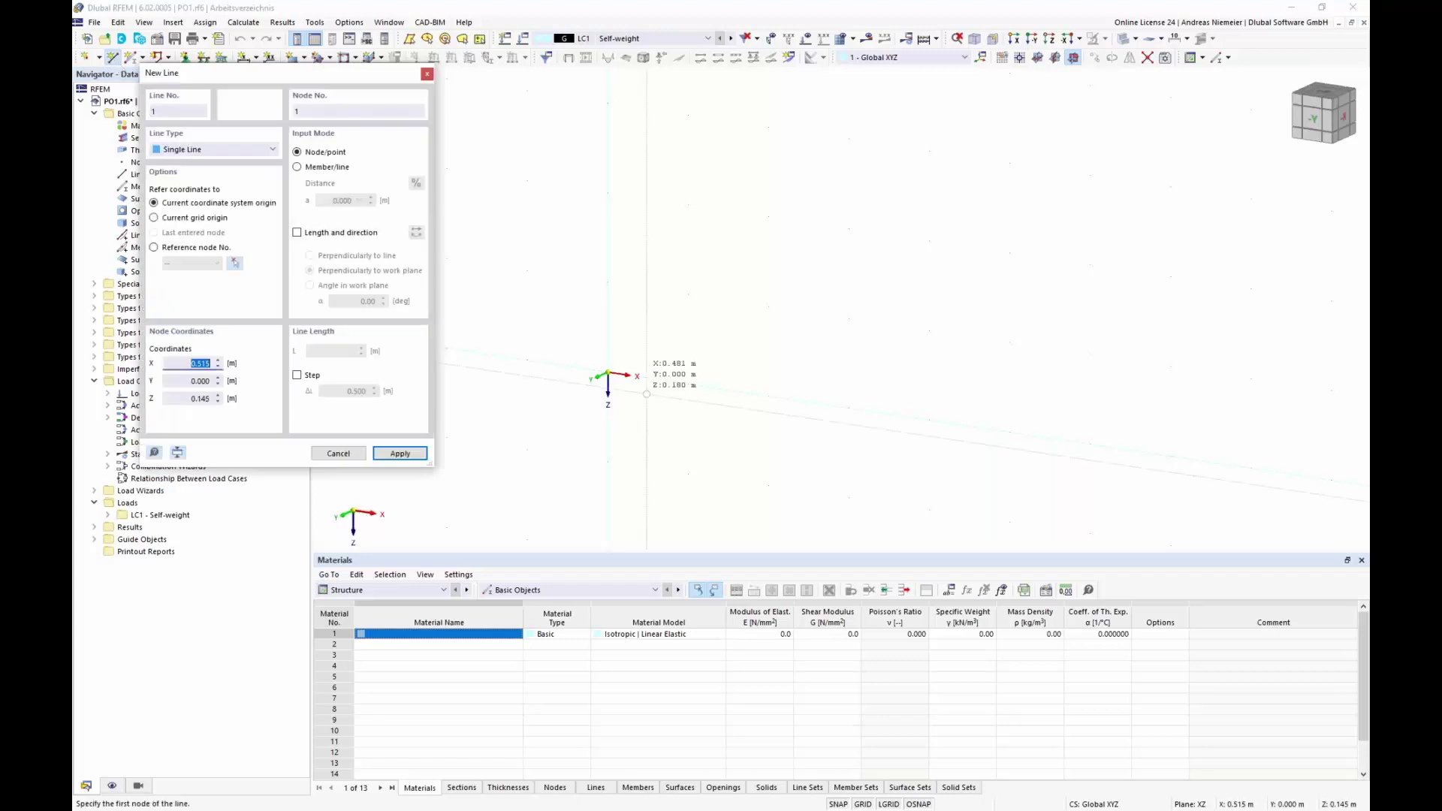
click(608, 376)
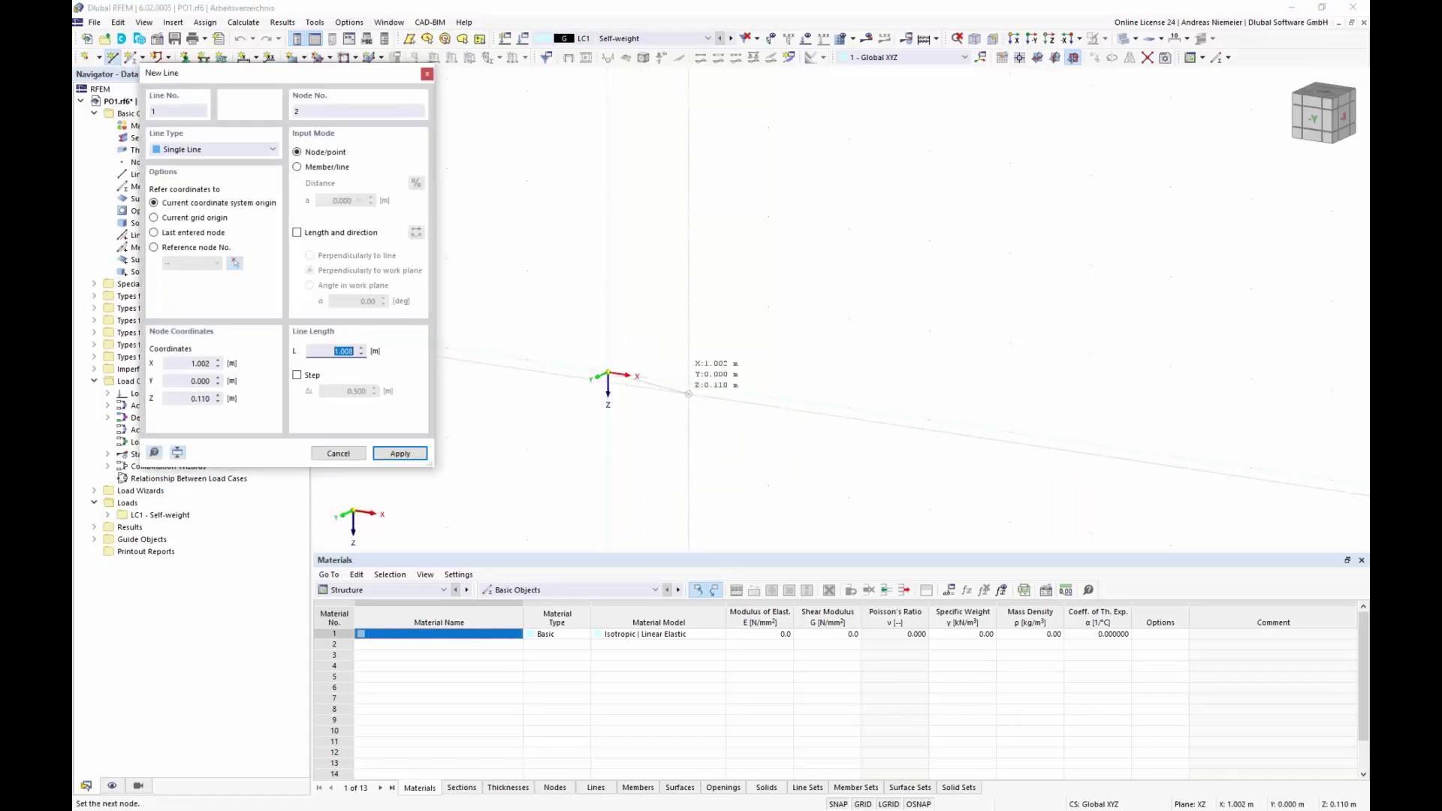
click(688, 385)
click(688, 294)
key(Escape)
click(607, 376)
click(608, 282)
click(688, 294)
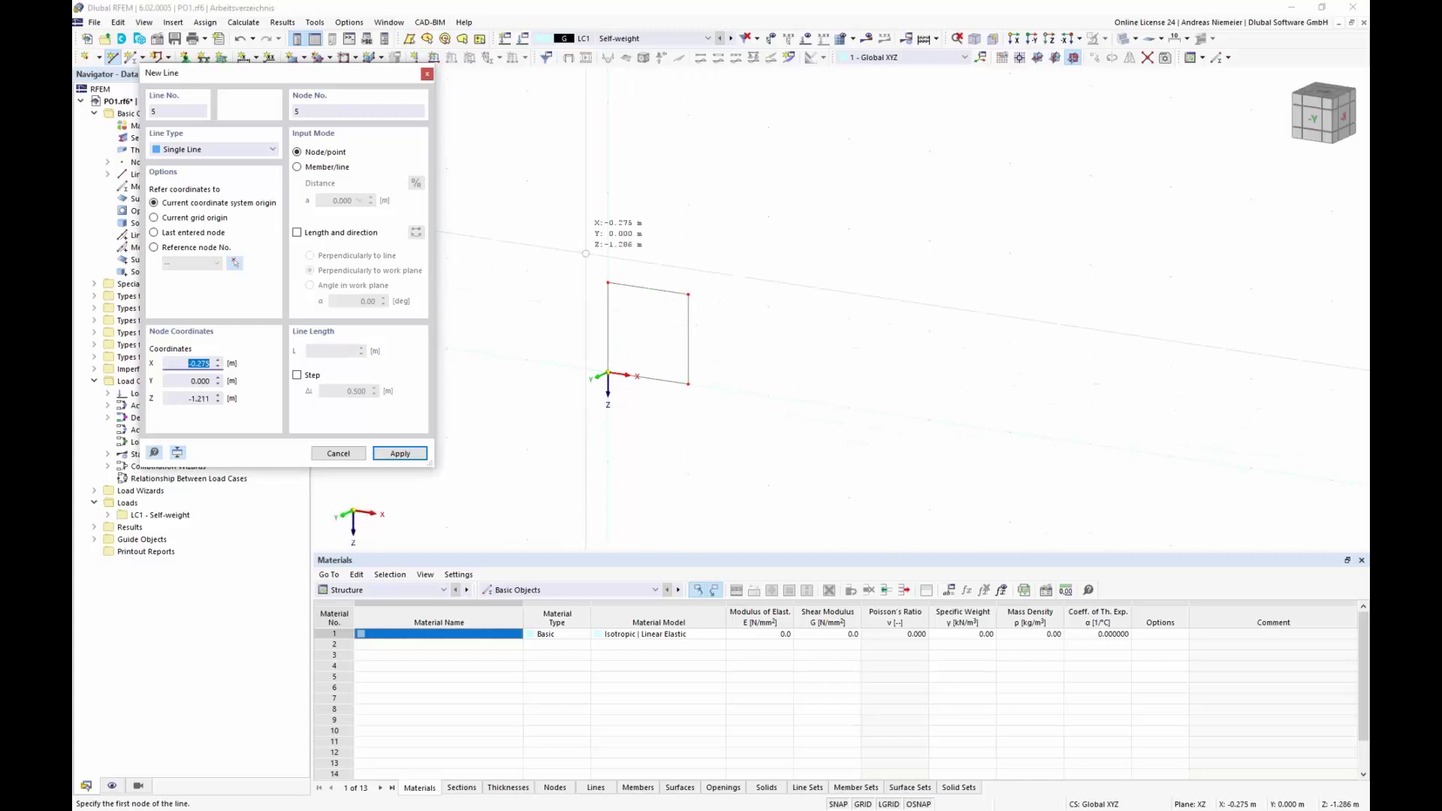
key(Escape)
Deactivate the active self-weight in load case LC1.
scroll(640, 350, up, 5)
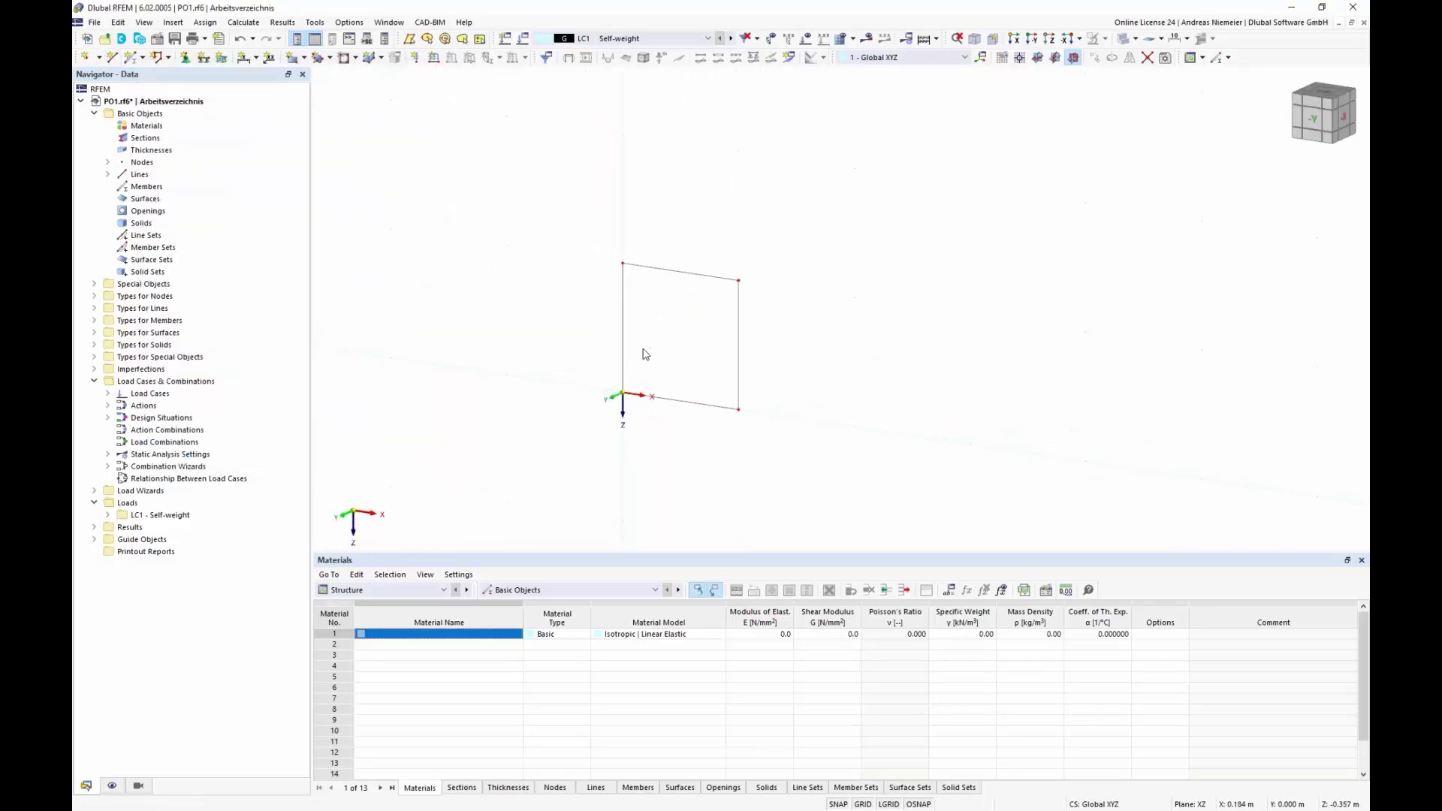
ctrl+middle_drag(644, 353, 686, 374)
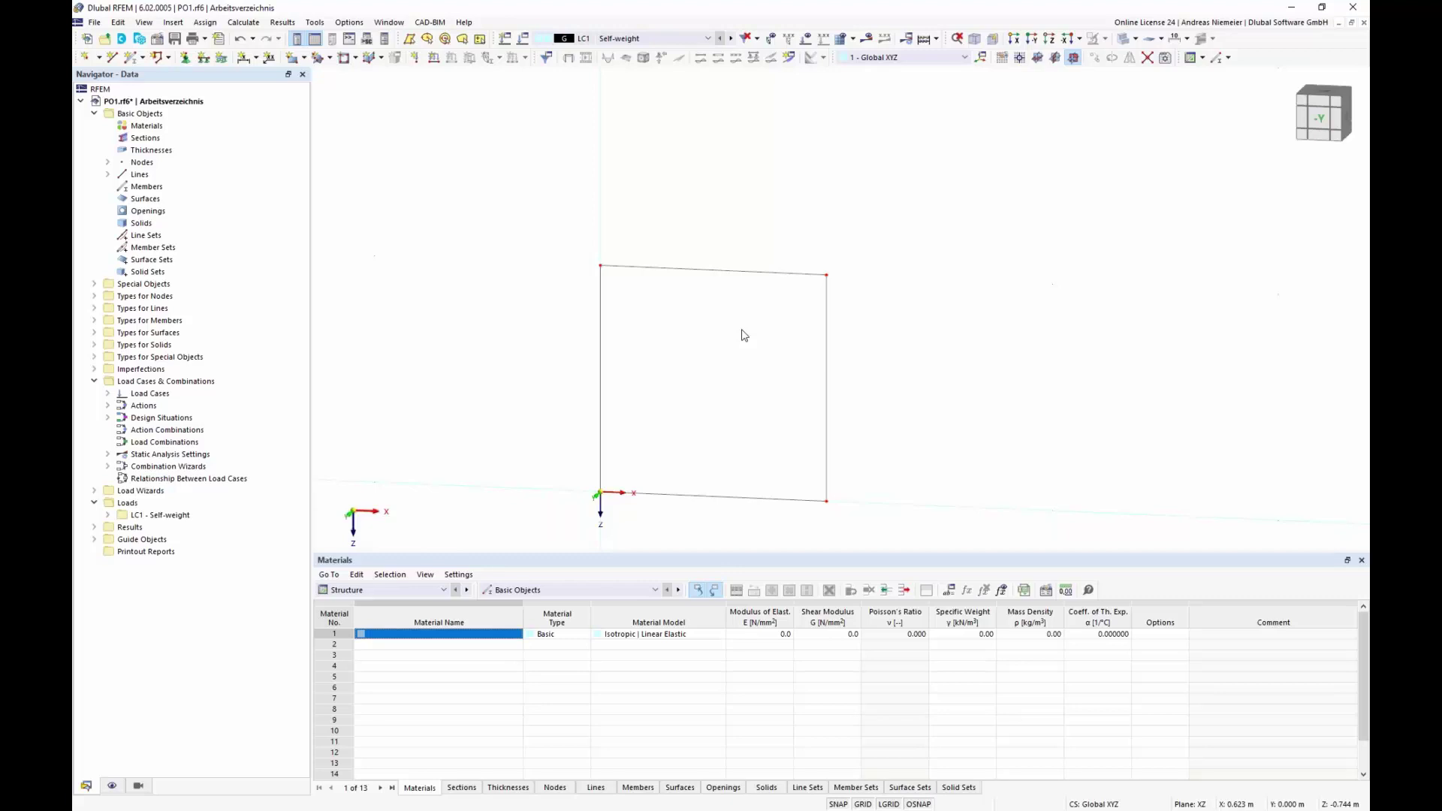
click(525, 44)
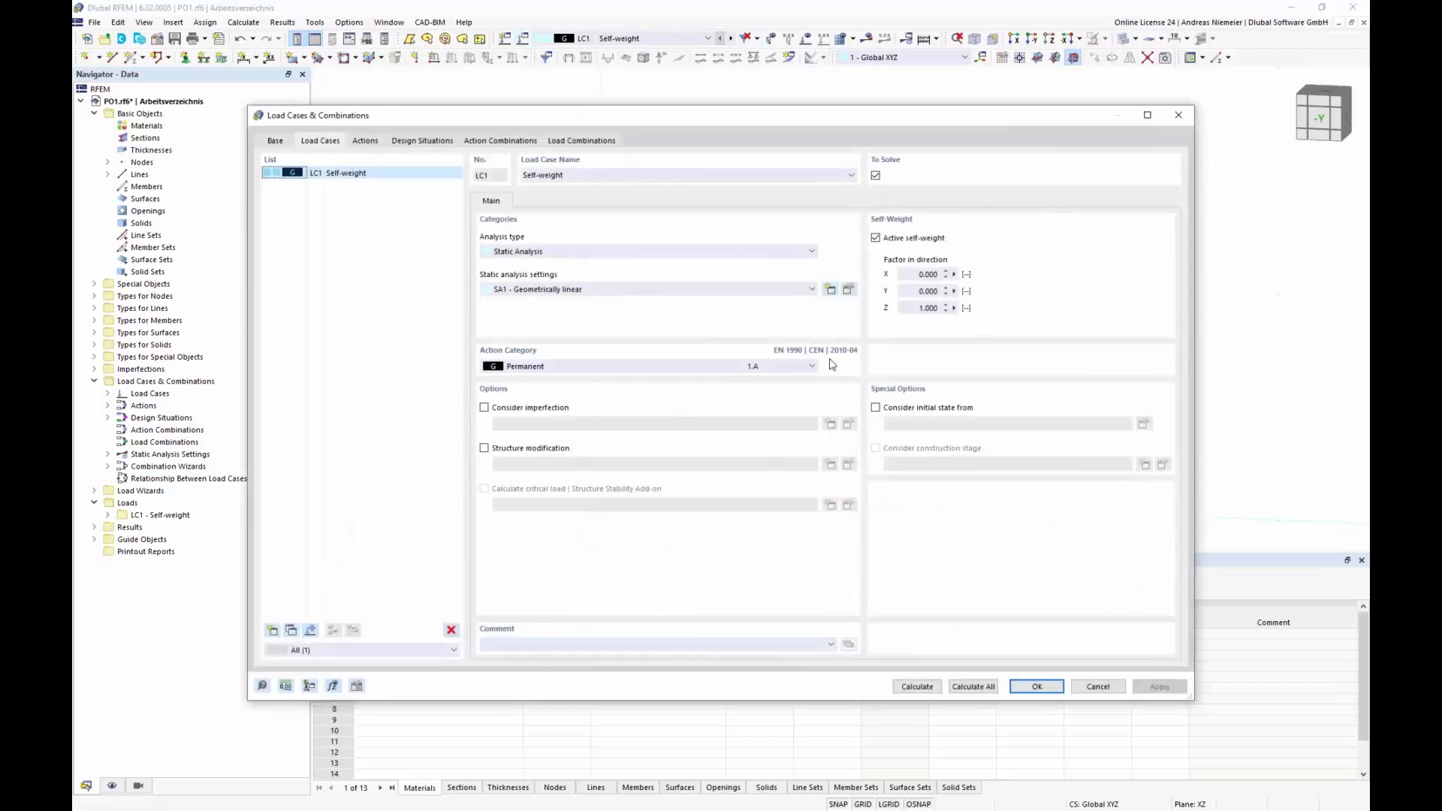
click(876, 238)
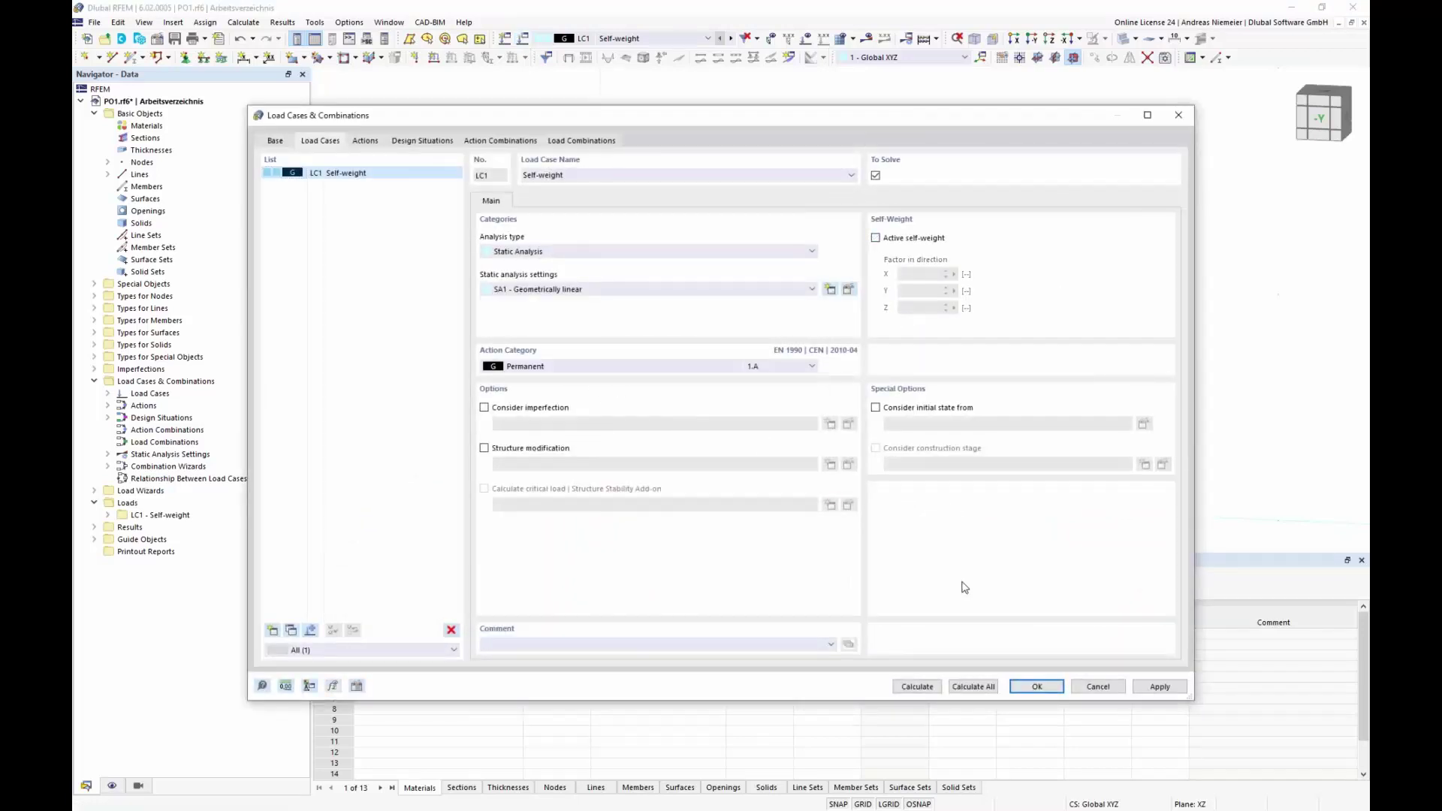
click(1035, 687)
Apply a nodal load with FZ of 100 kN to the square's upper node away from the Z-axis.
click(416, 57)
click(646, 323)
text(100)
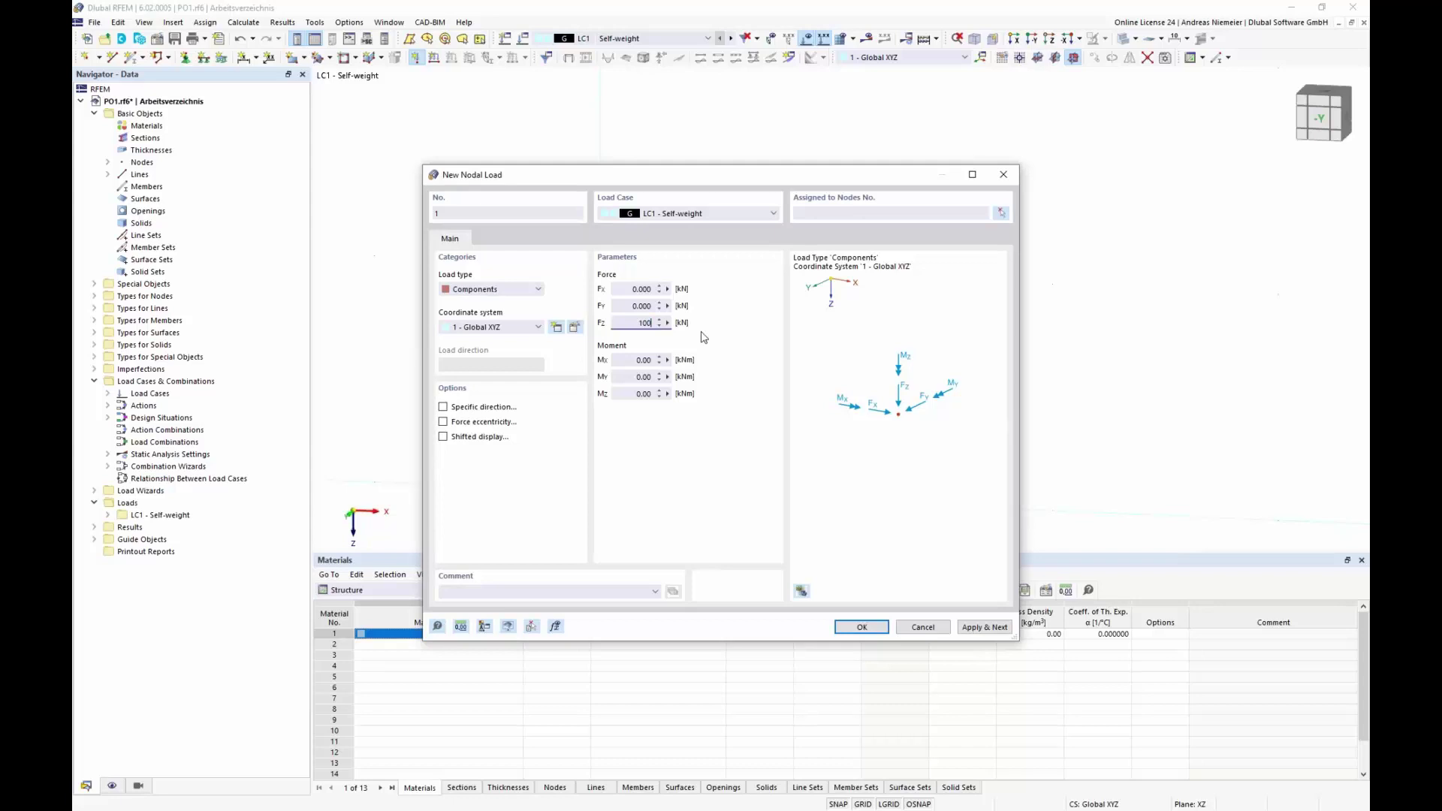
click(861, 627)
click(855, 301)
click(275, 198)
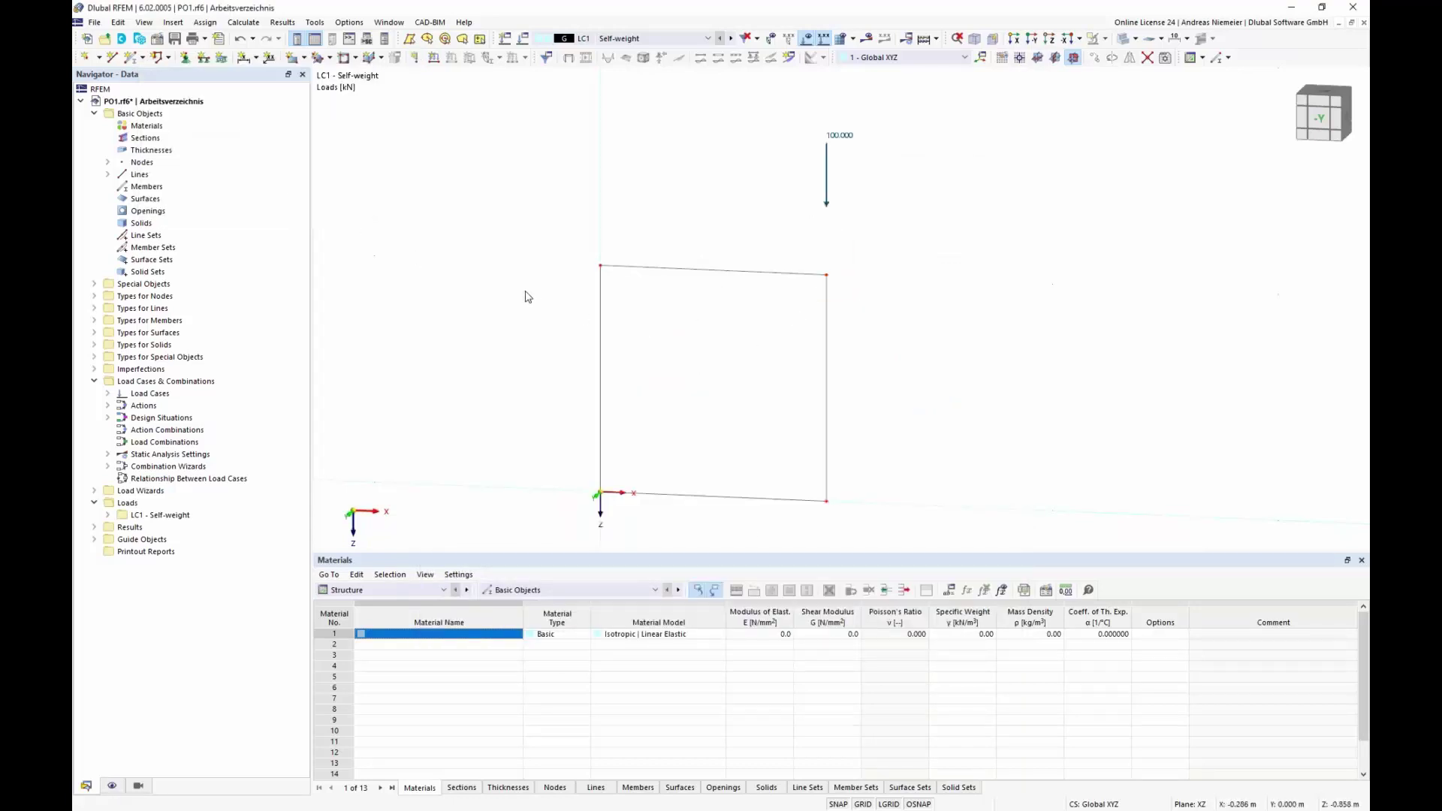
right_click(526, 281)
click(852, 210)
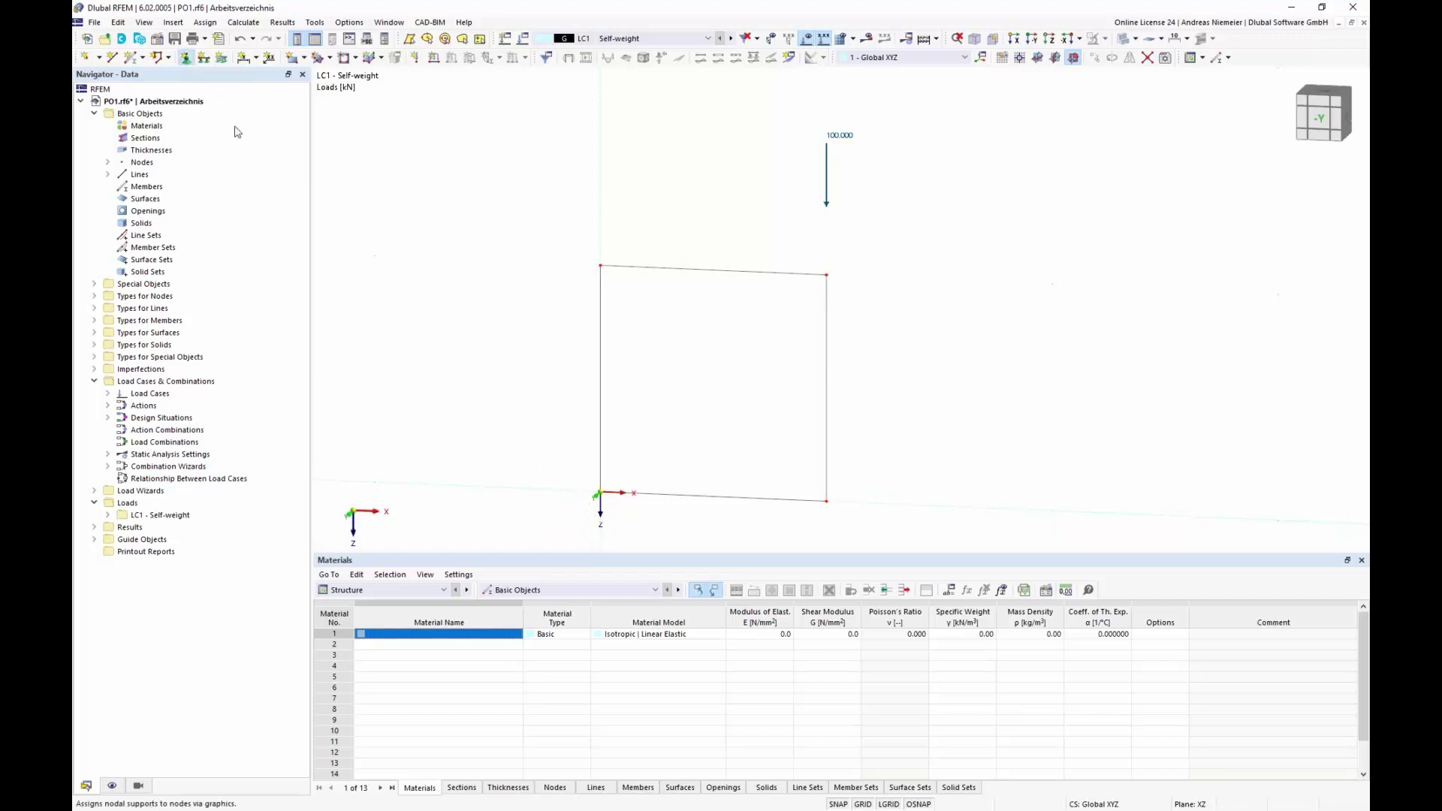
Release the φZ rotation in the Hinged nodal support and assign this support to the node at the origin.
click(184, 58)
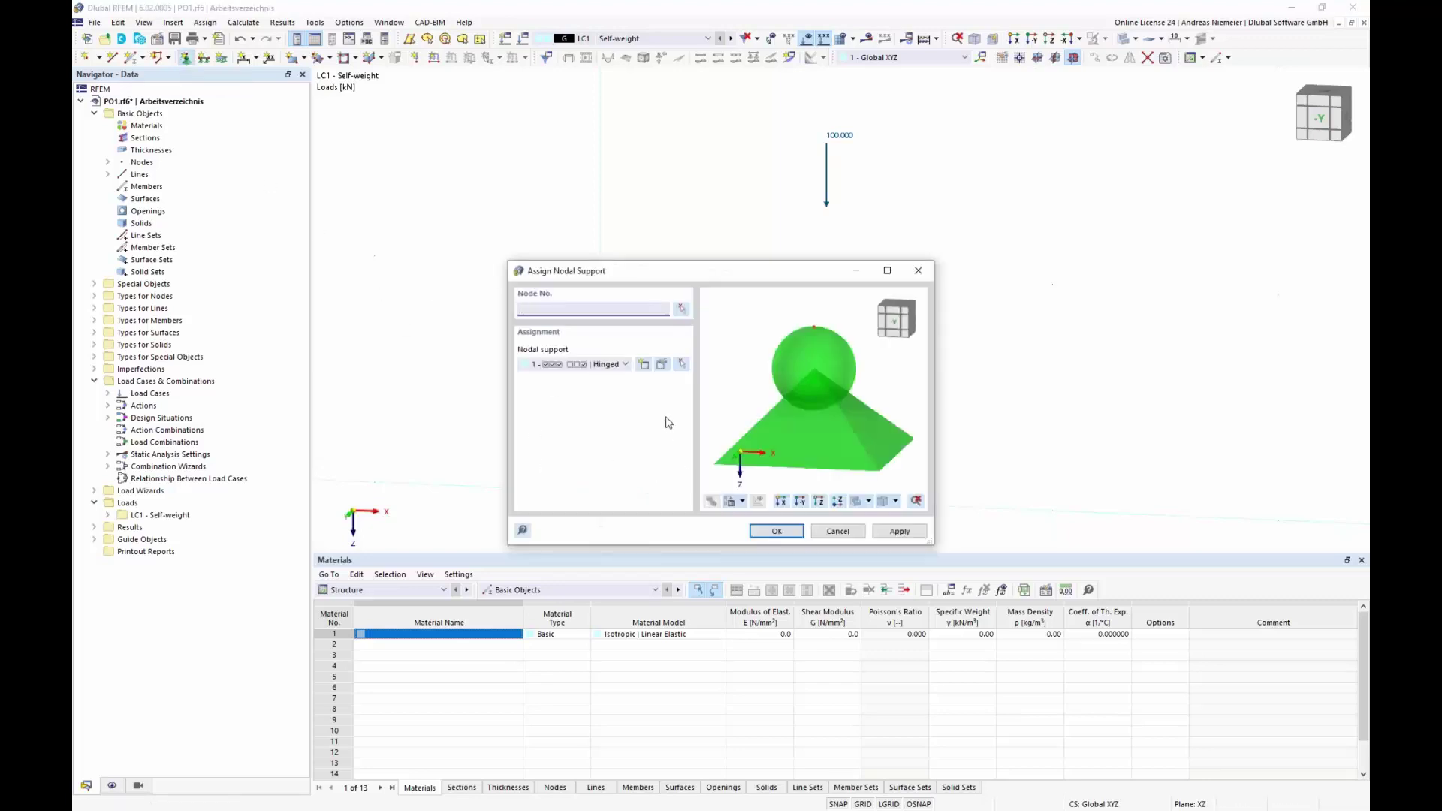
click(662, 366)
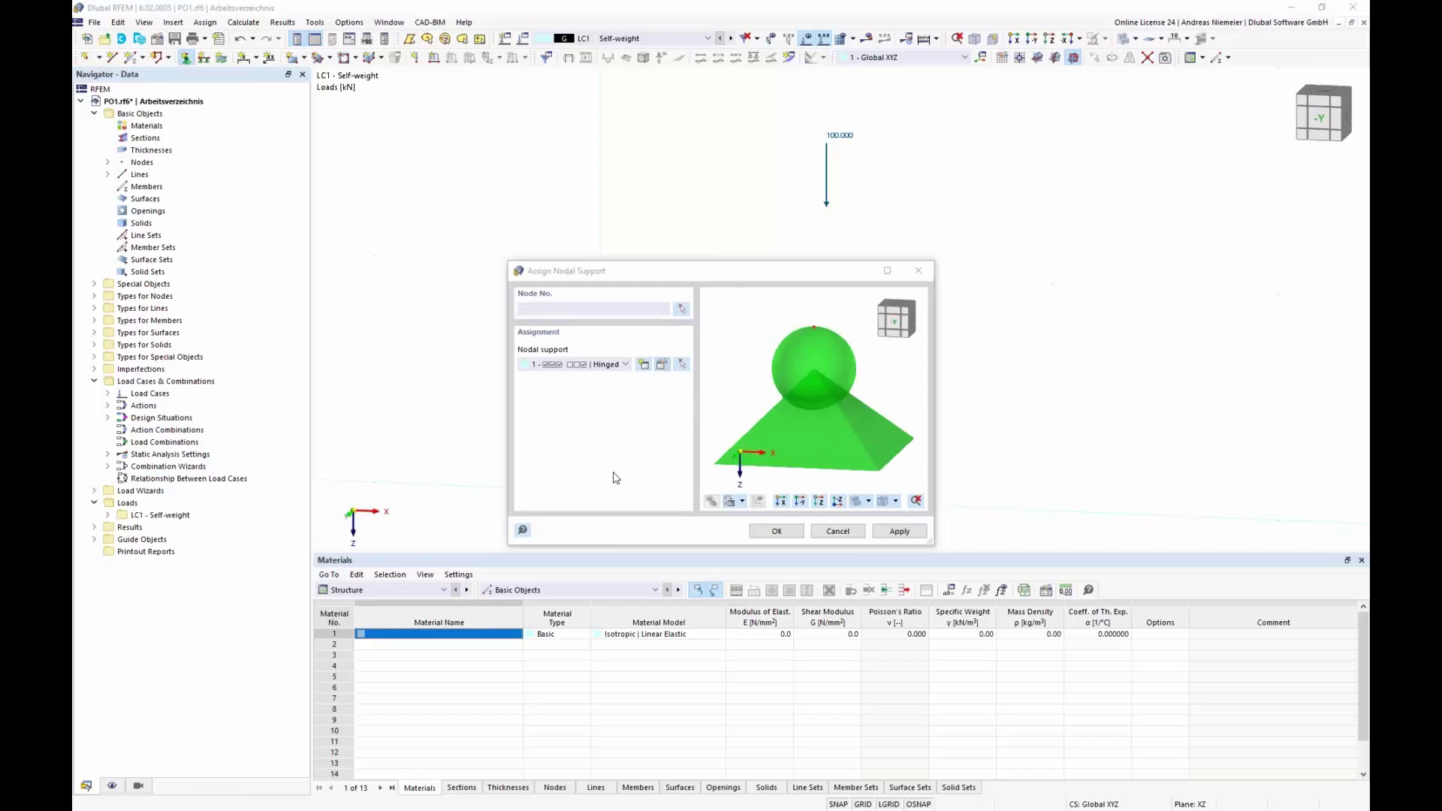
click(513, 434)
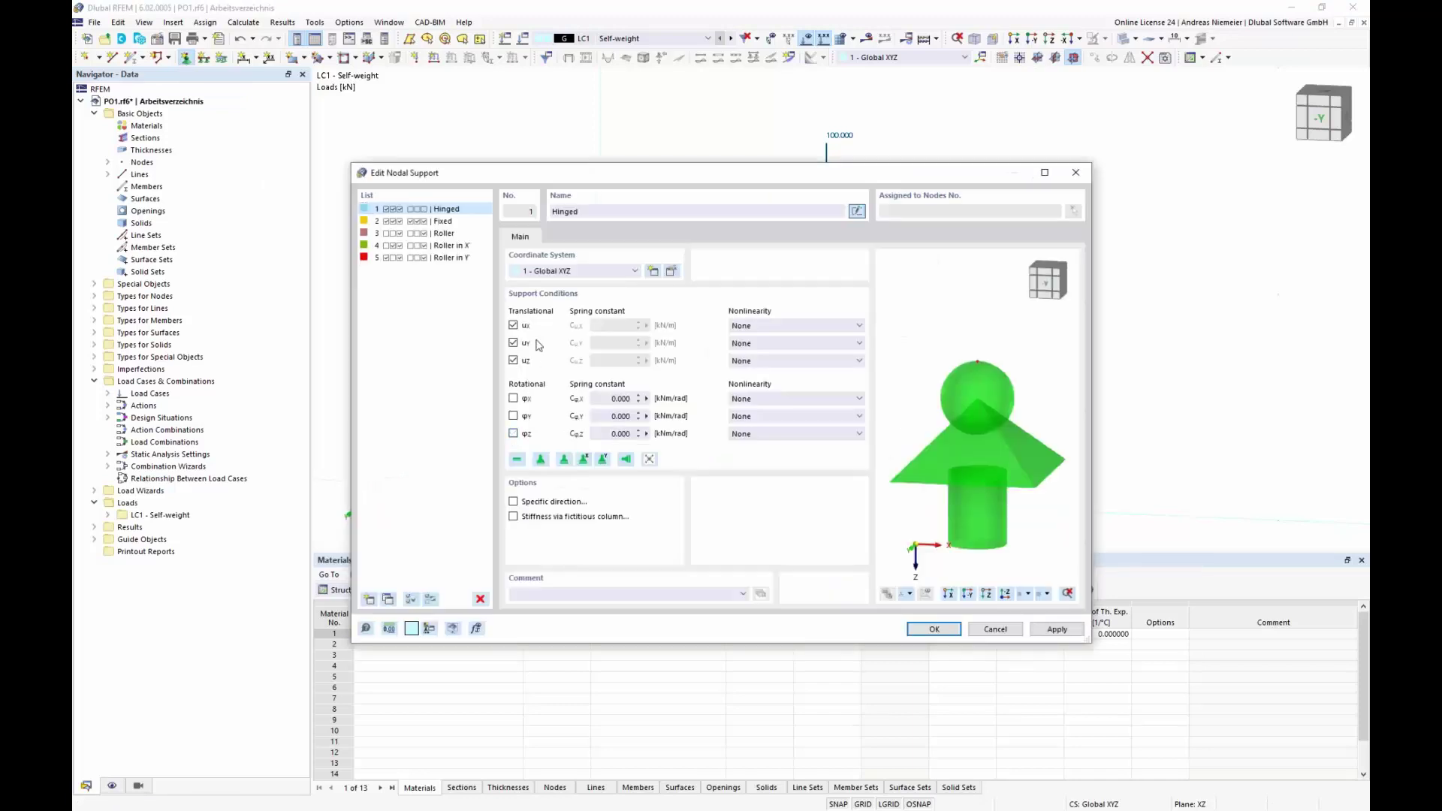
click(934, 629)
click(777, 532)
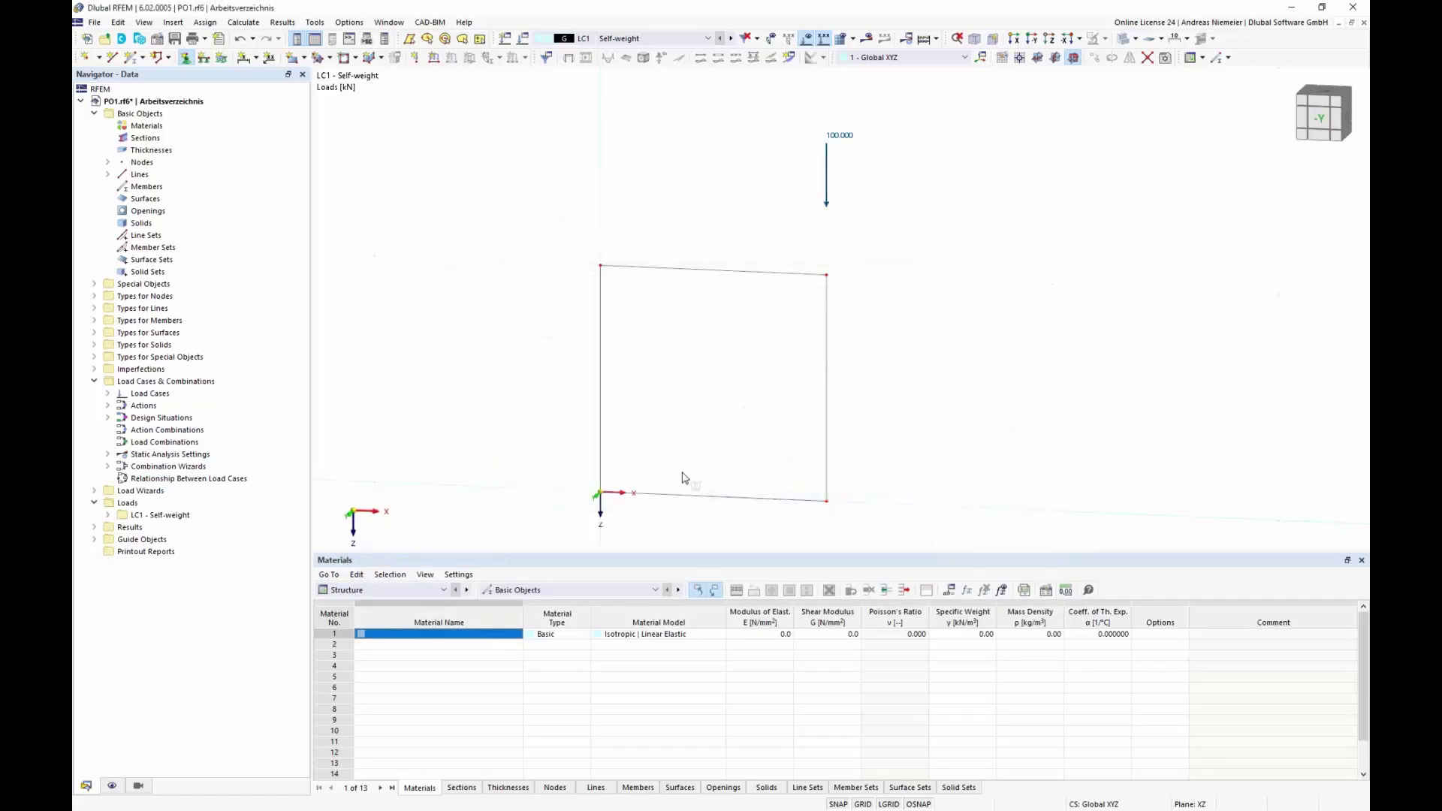
click(601, 497)
Create a nodal support with only uX and uY fixed and assign it to the node directly above the origin.
click(186, 58)
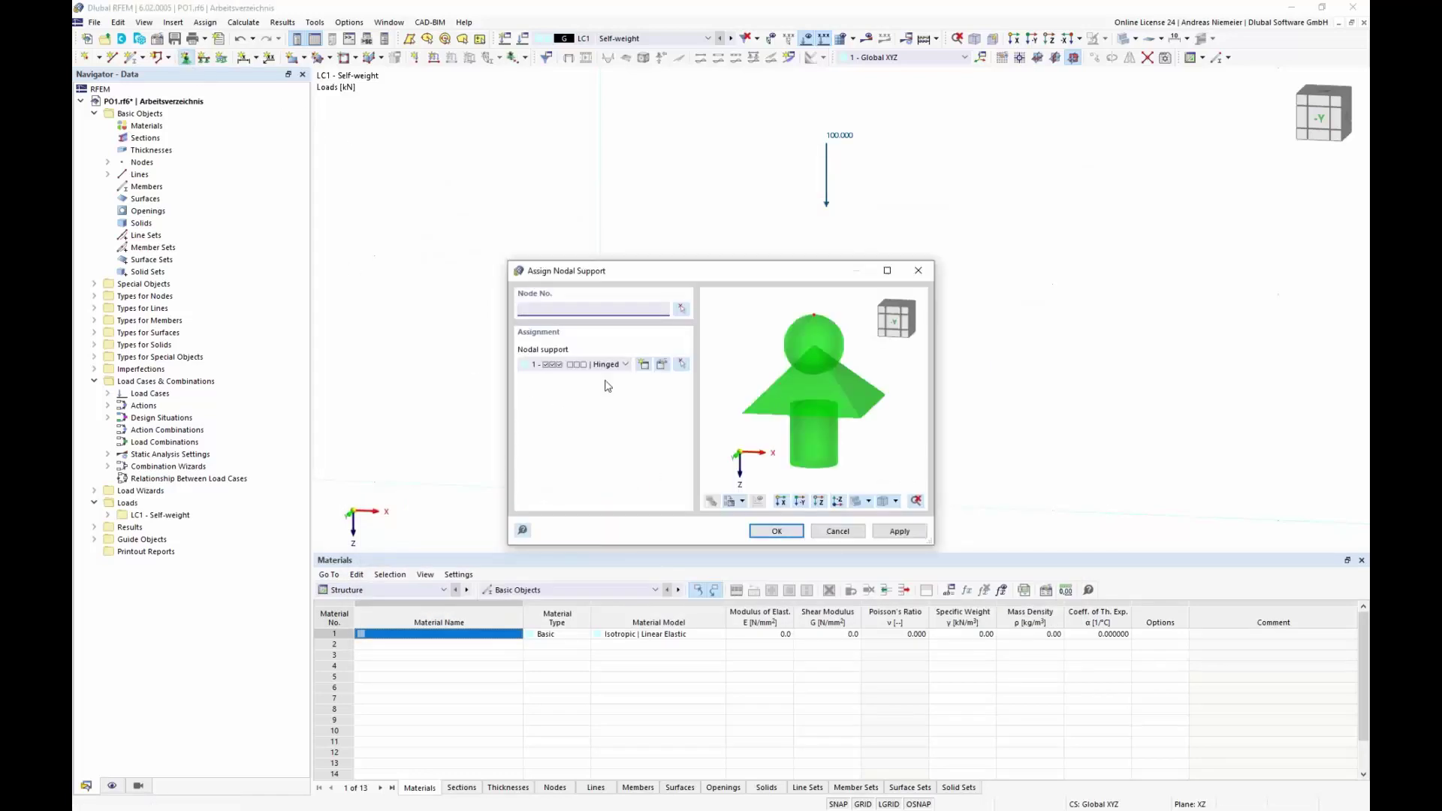
click(644, 365)
click(514, 433)
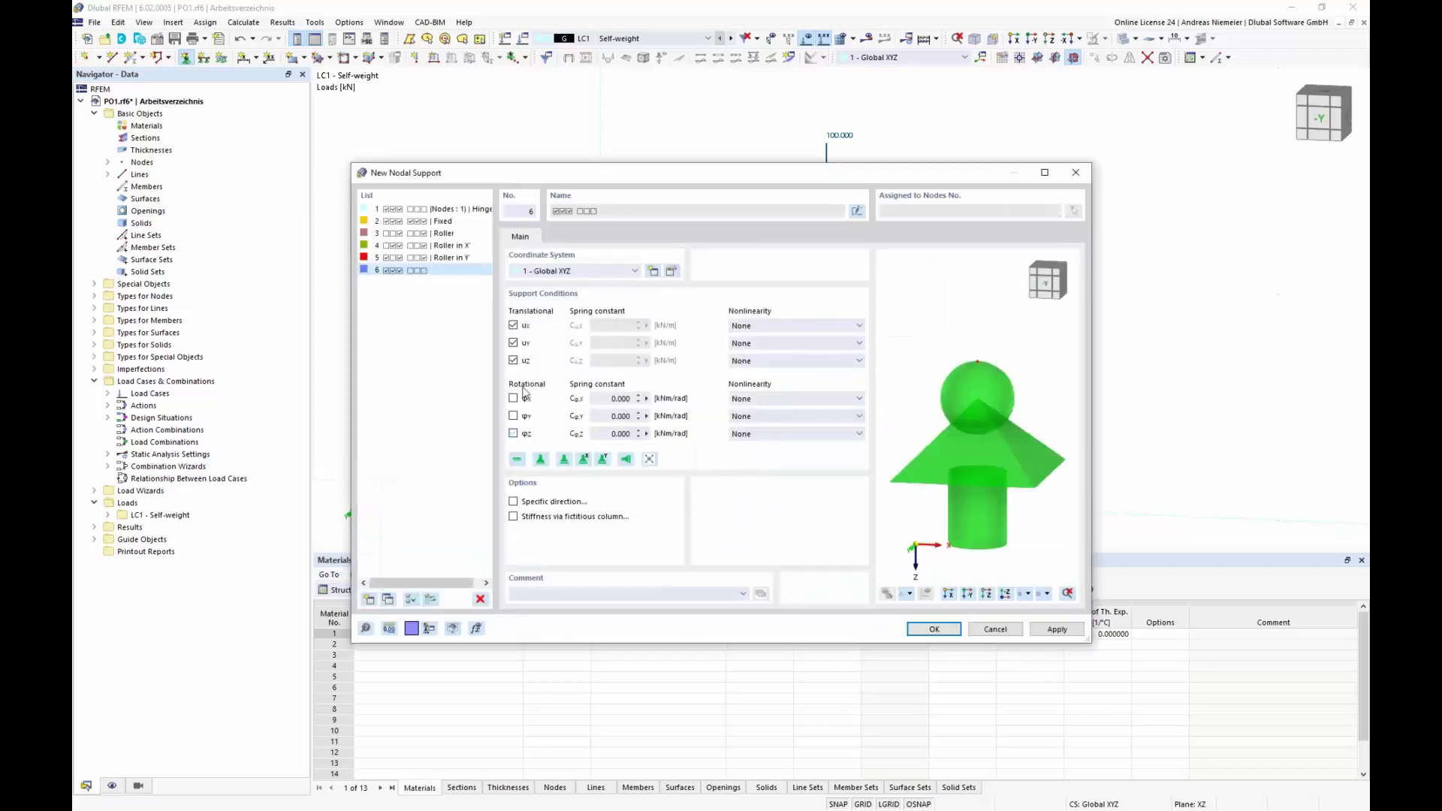
click(513, 360)
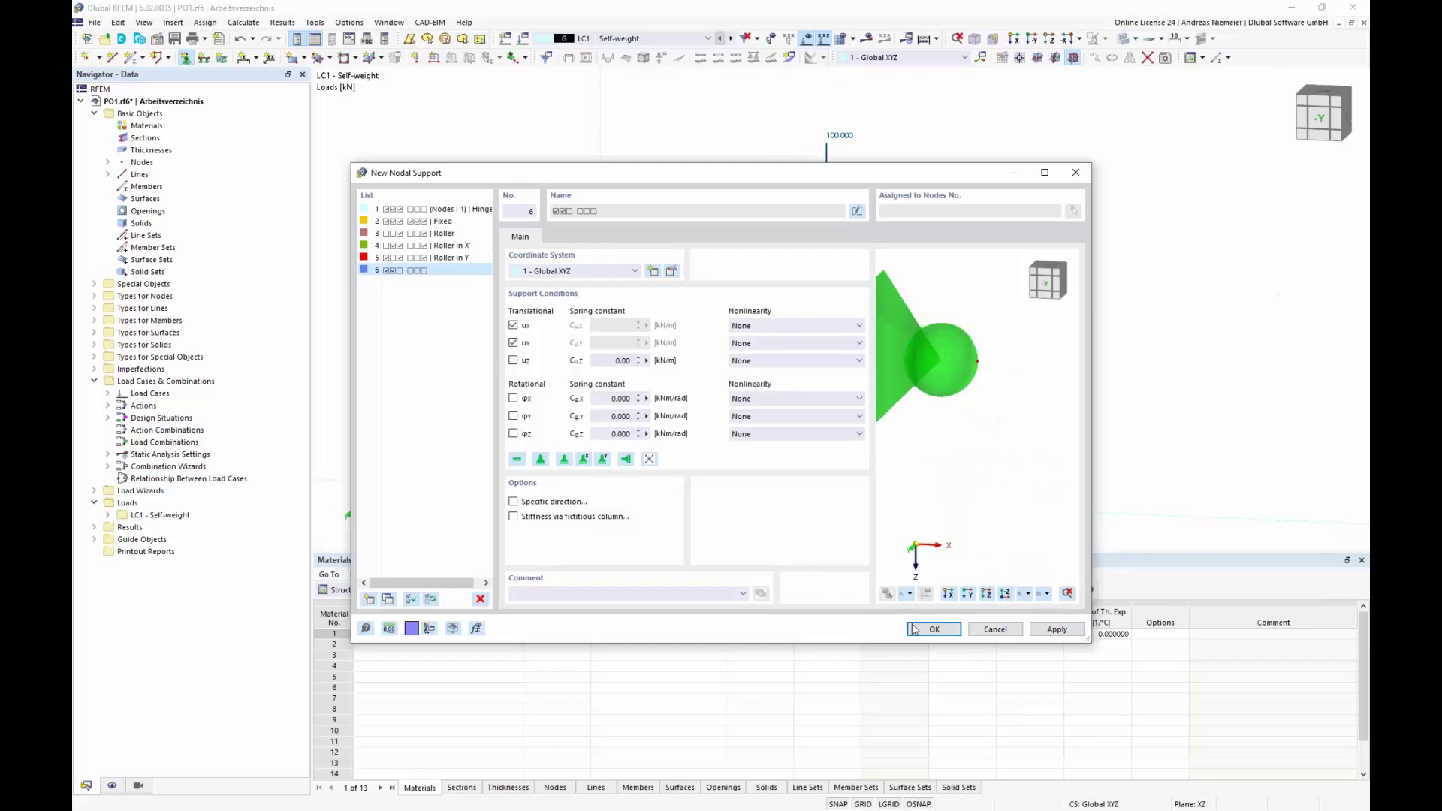
click(925, 630)
click(782, 529)
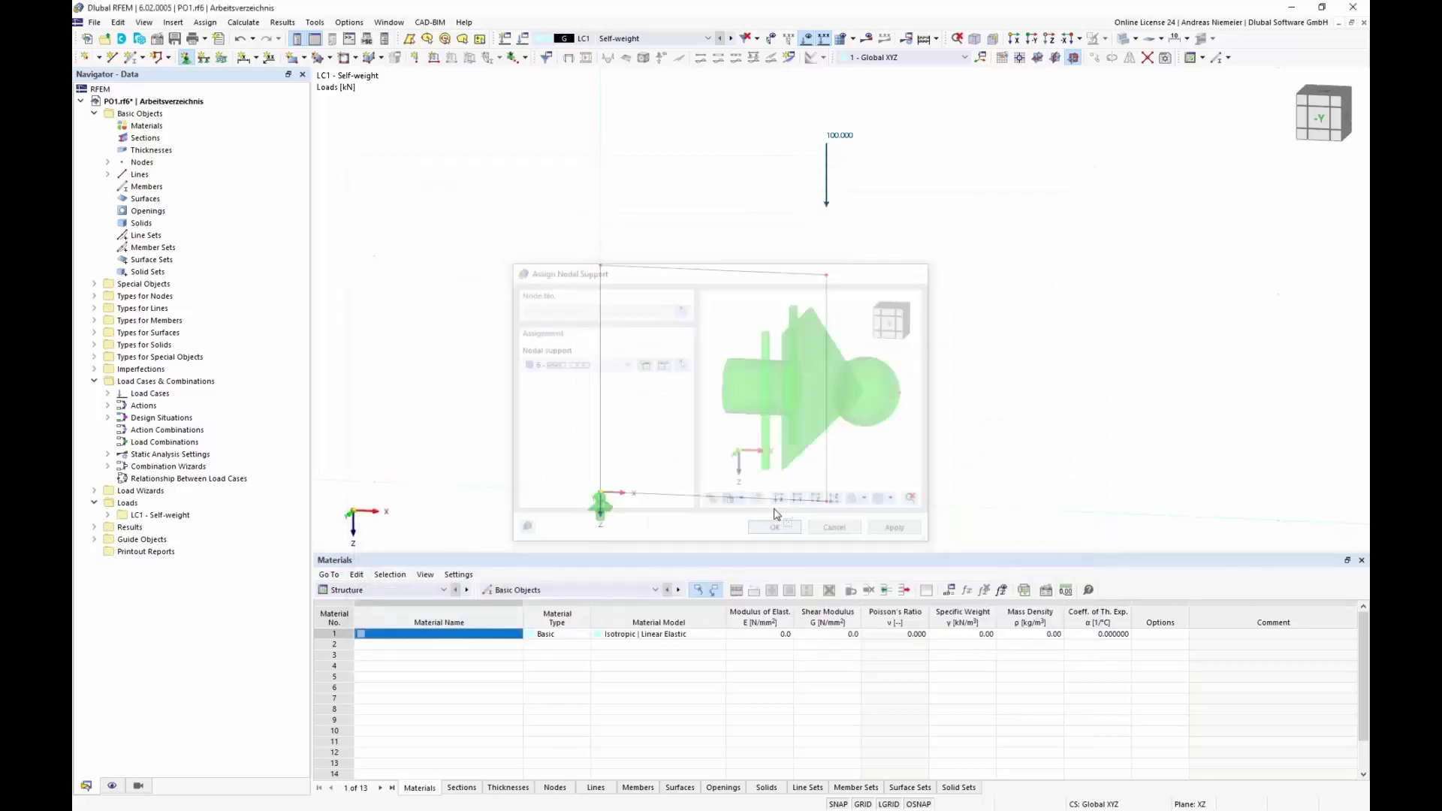
click(577, 256)
key(Escape)
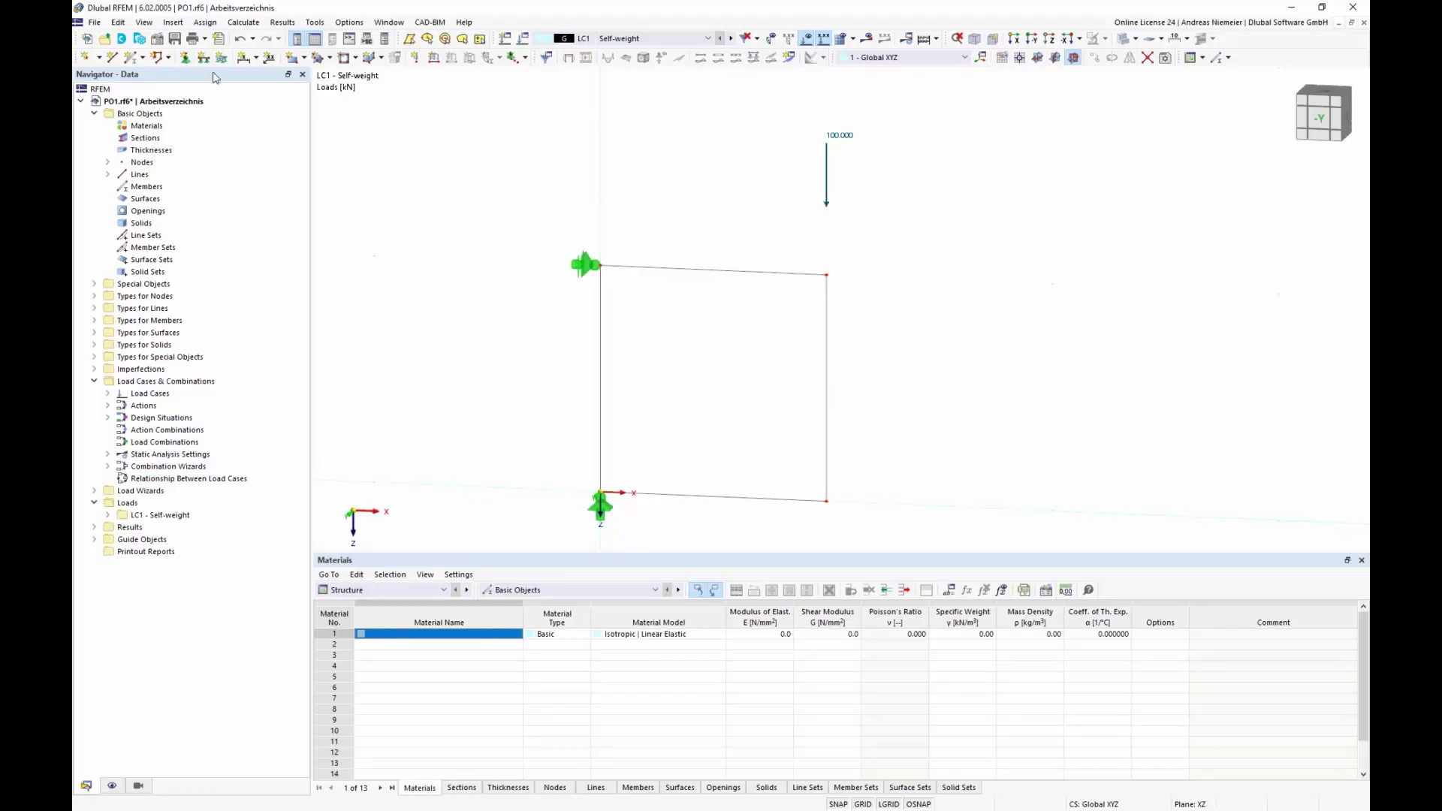
Create a nodal support with only uY fixed and assign it to both nodes of the square's vertical side opposite the origin.
click(186, 61)
click(645, 365)
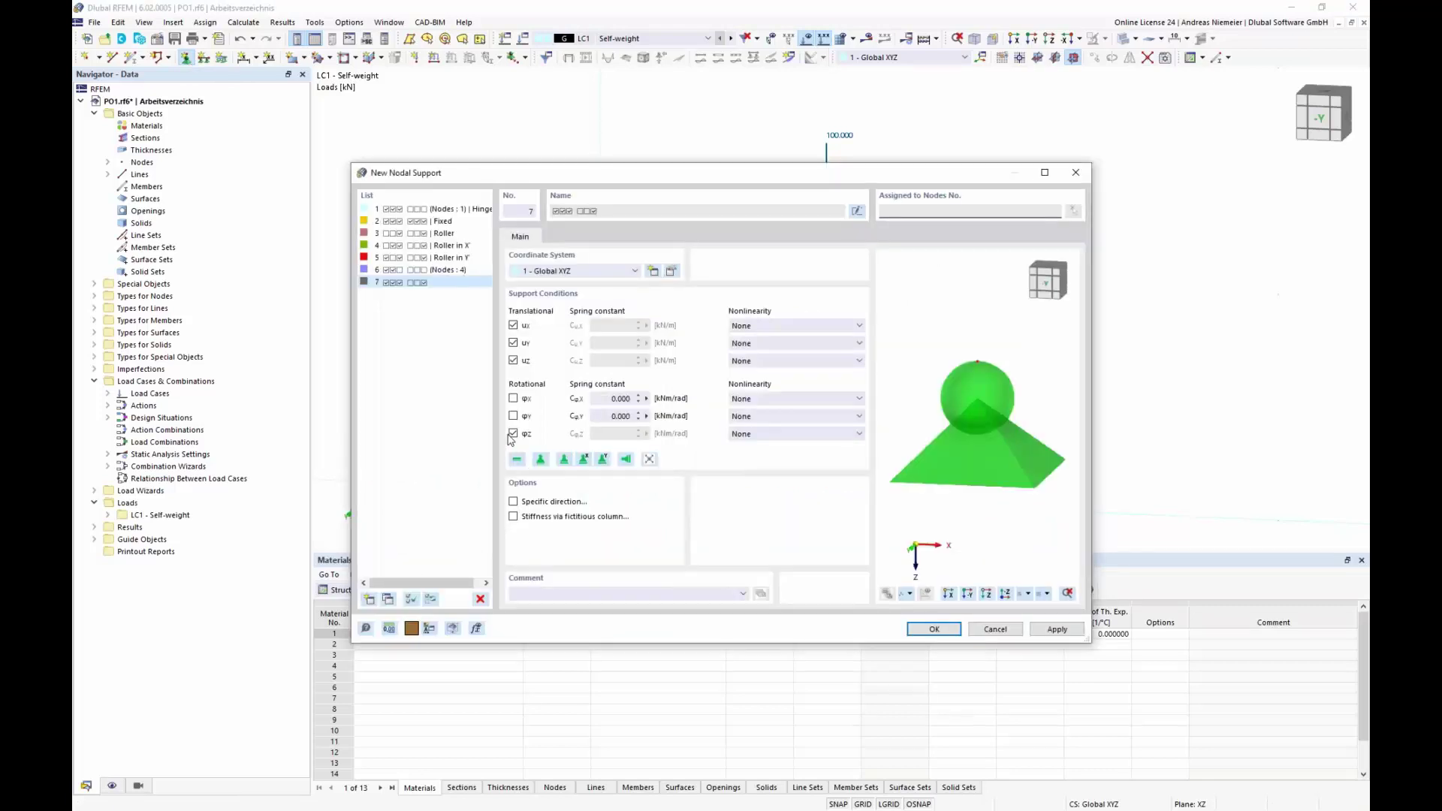
click(513, 434)
click(514, 361)
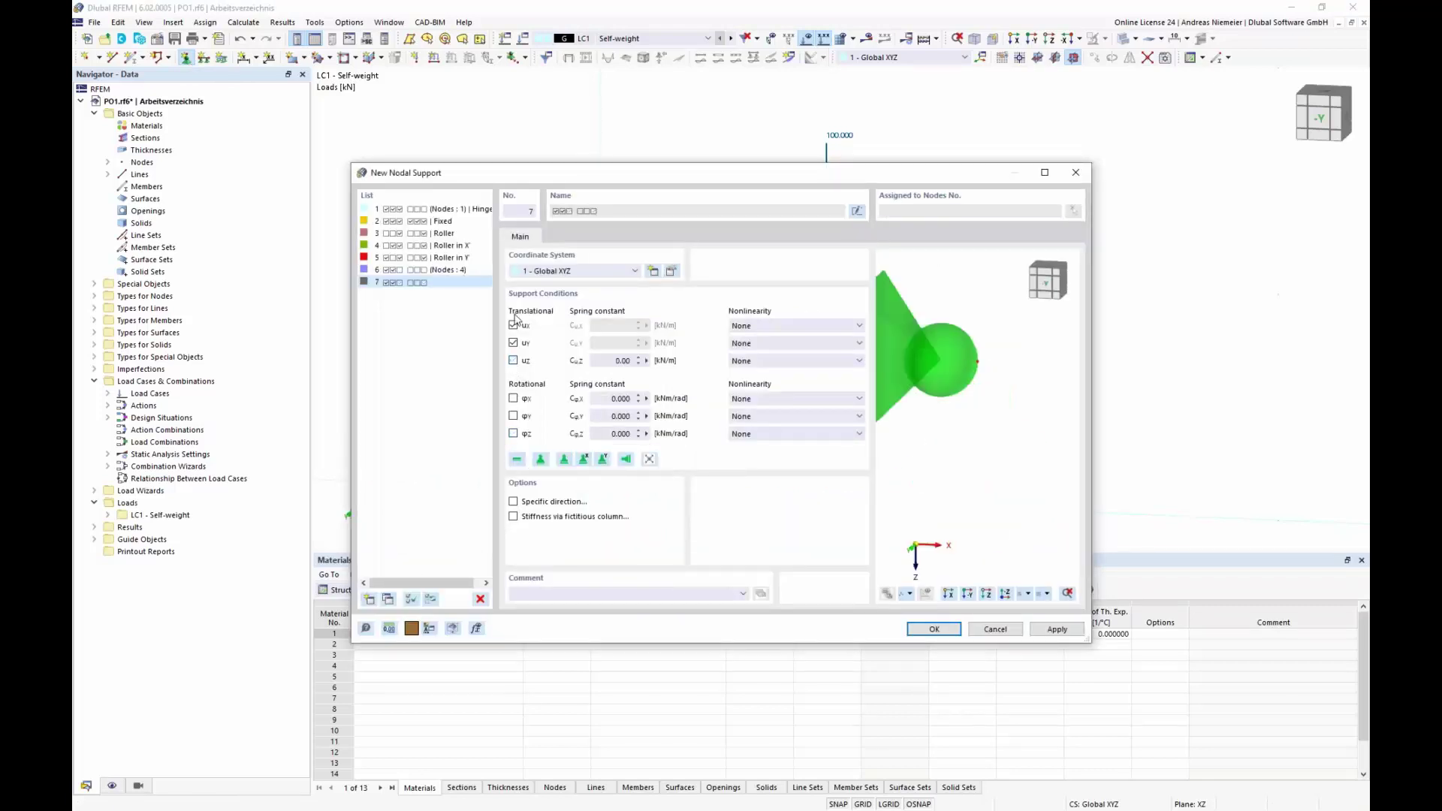
click(513, 326)
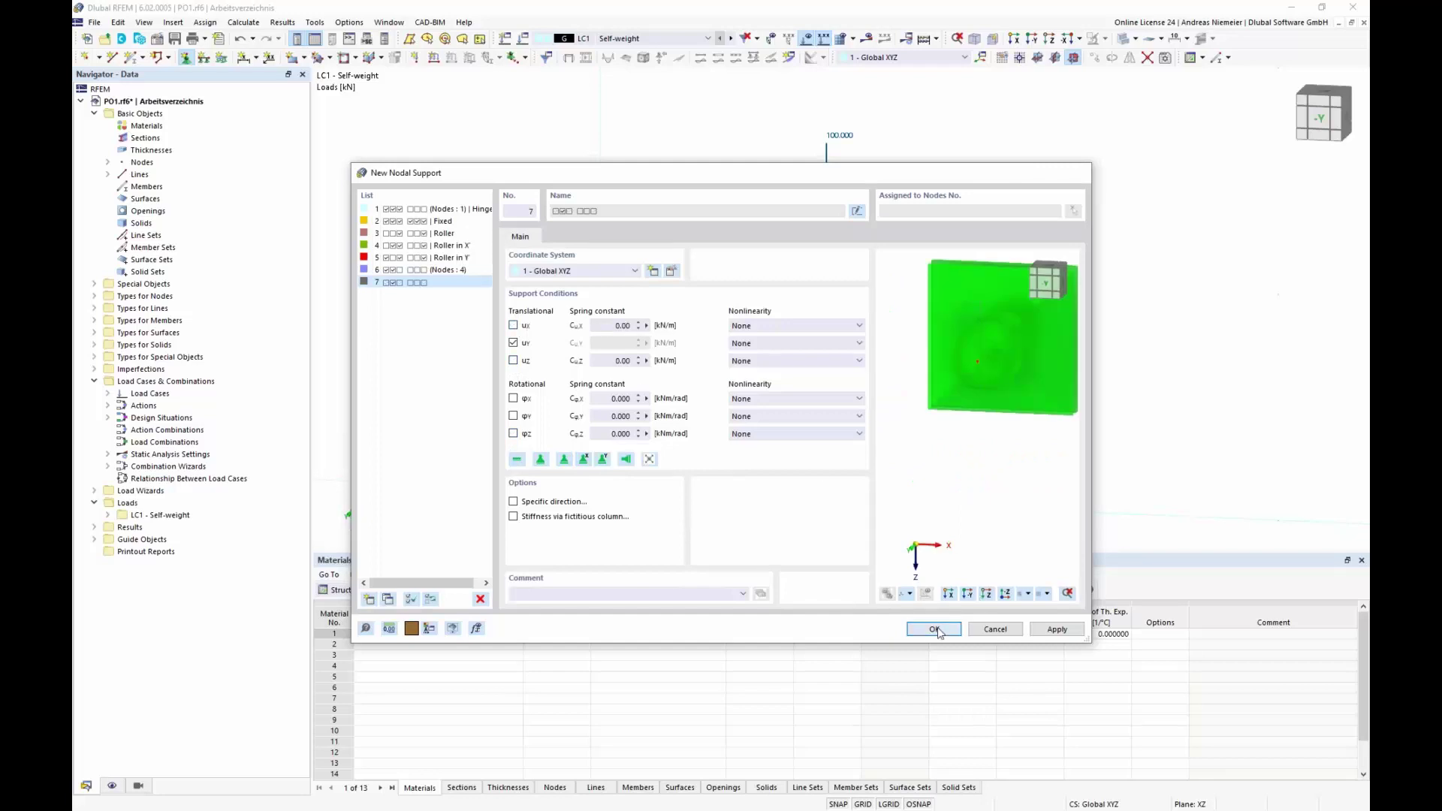
click(934, 629)
click(776, 532)
drag(728, 245, 939, 535)
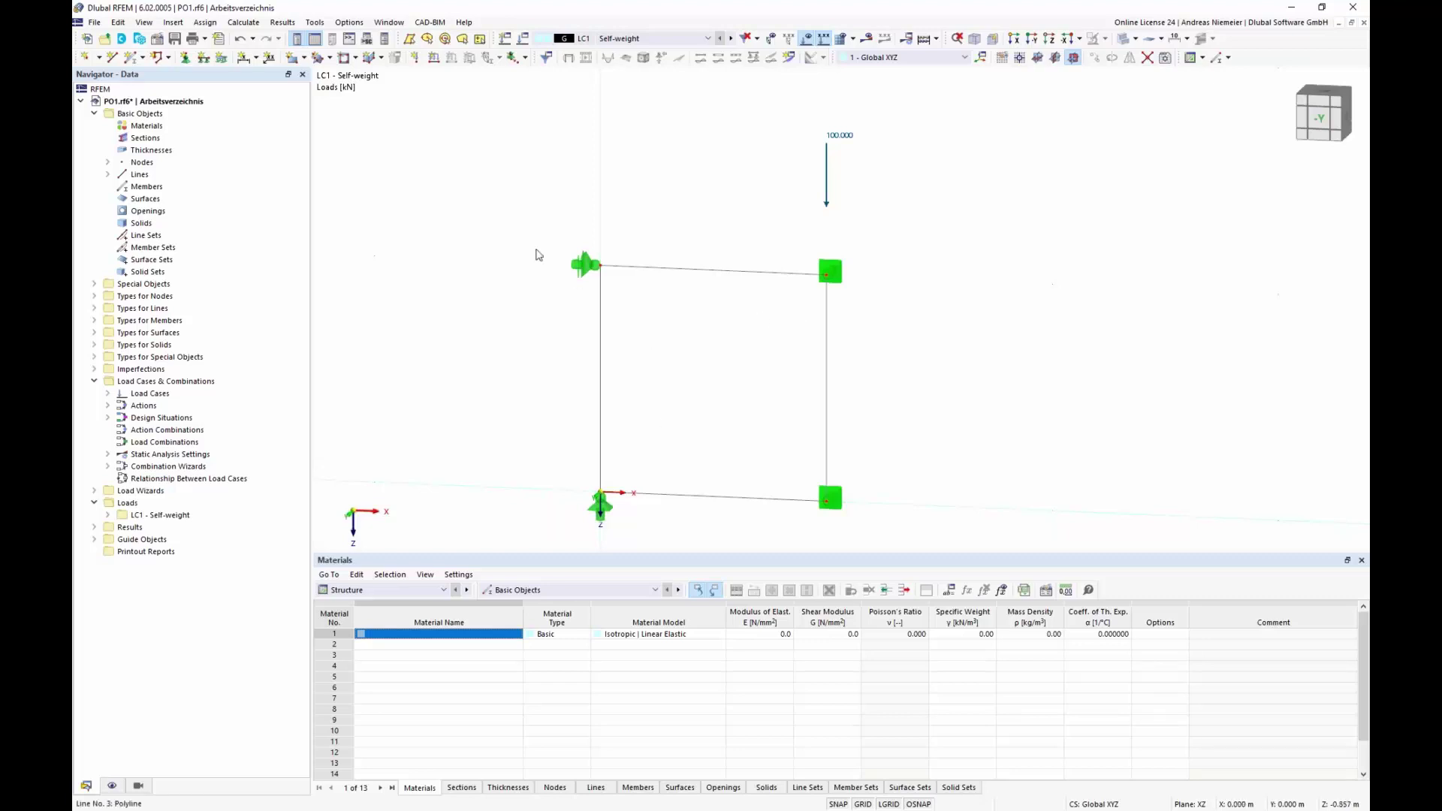
Start new beam members on the square's four lines with section HEA 100 from the Euronorm 53-62; DIN 1025-3 series by SZS.
drag(482, 264, 892, 523)
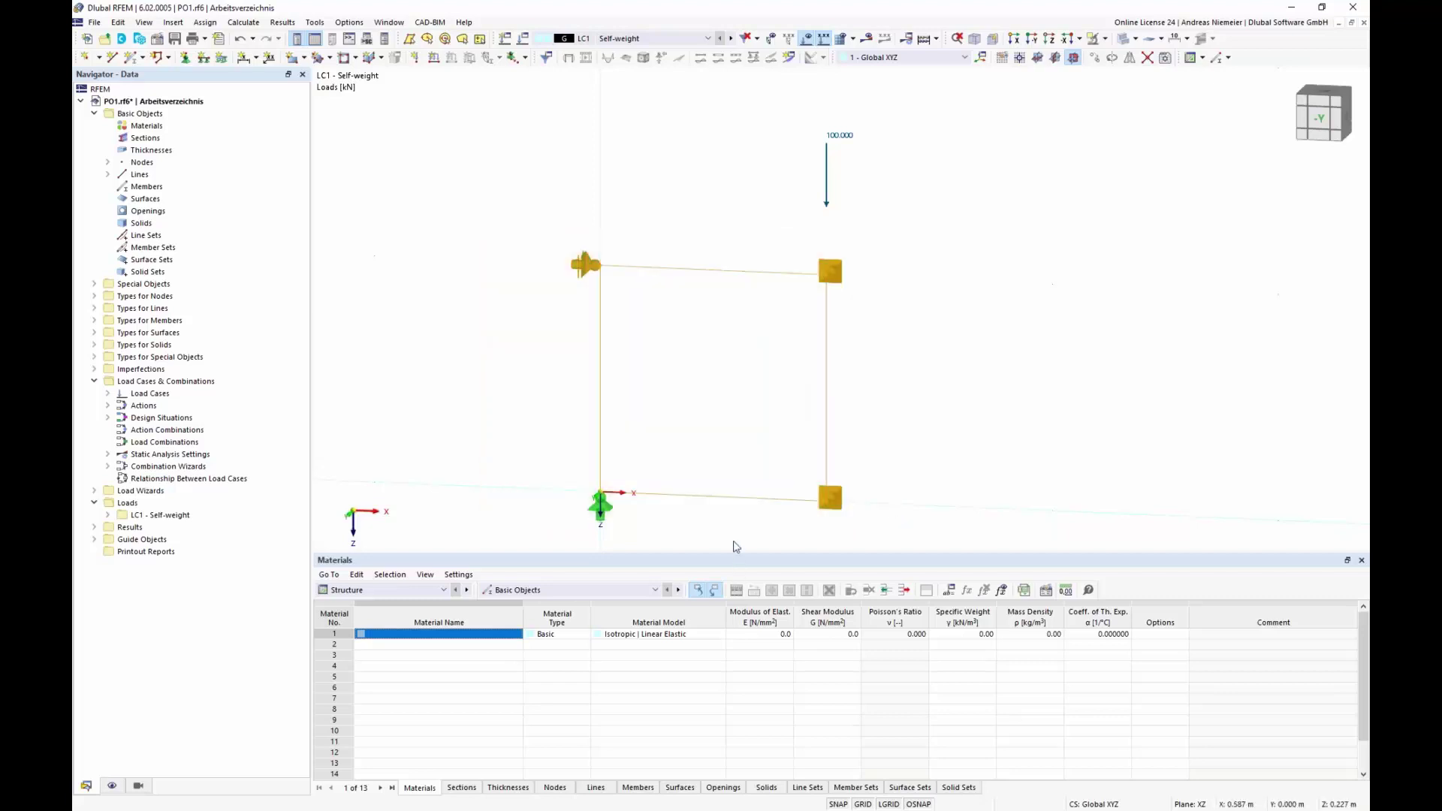
right_click(738, 500)
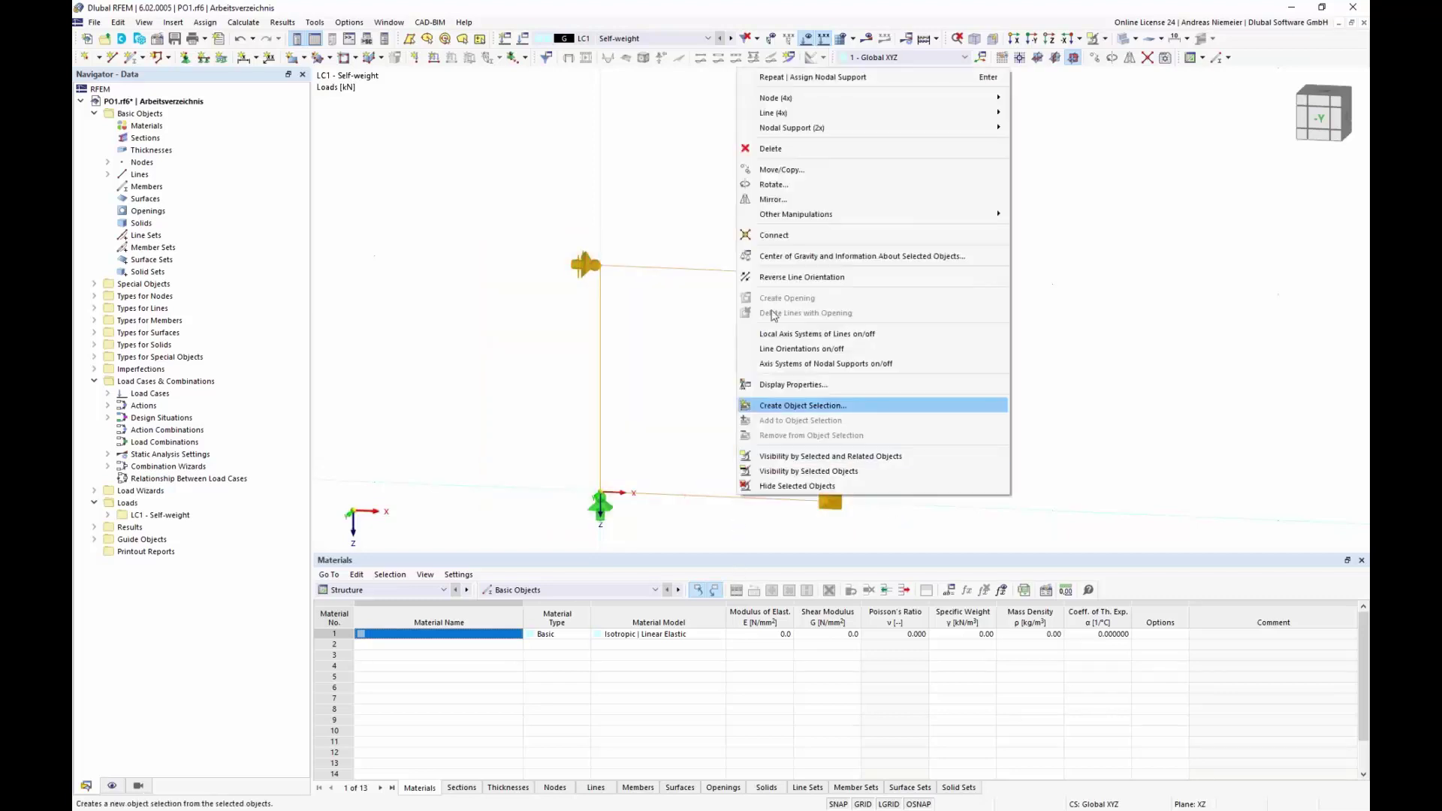
mouse_move(826, 113)
click(1036, 113)
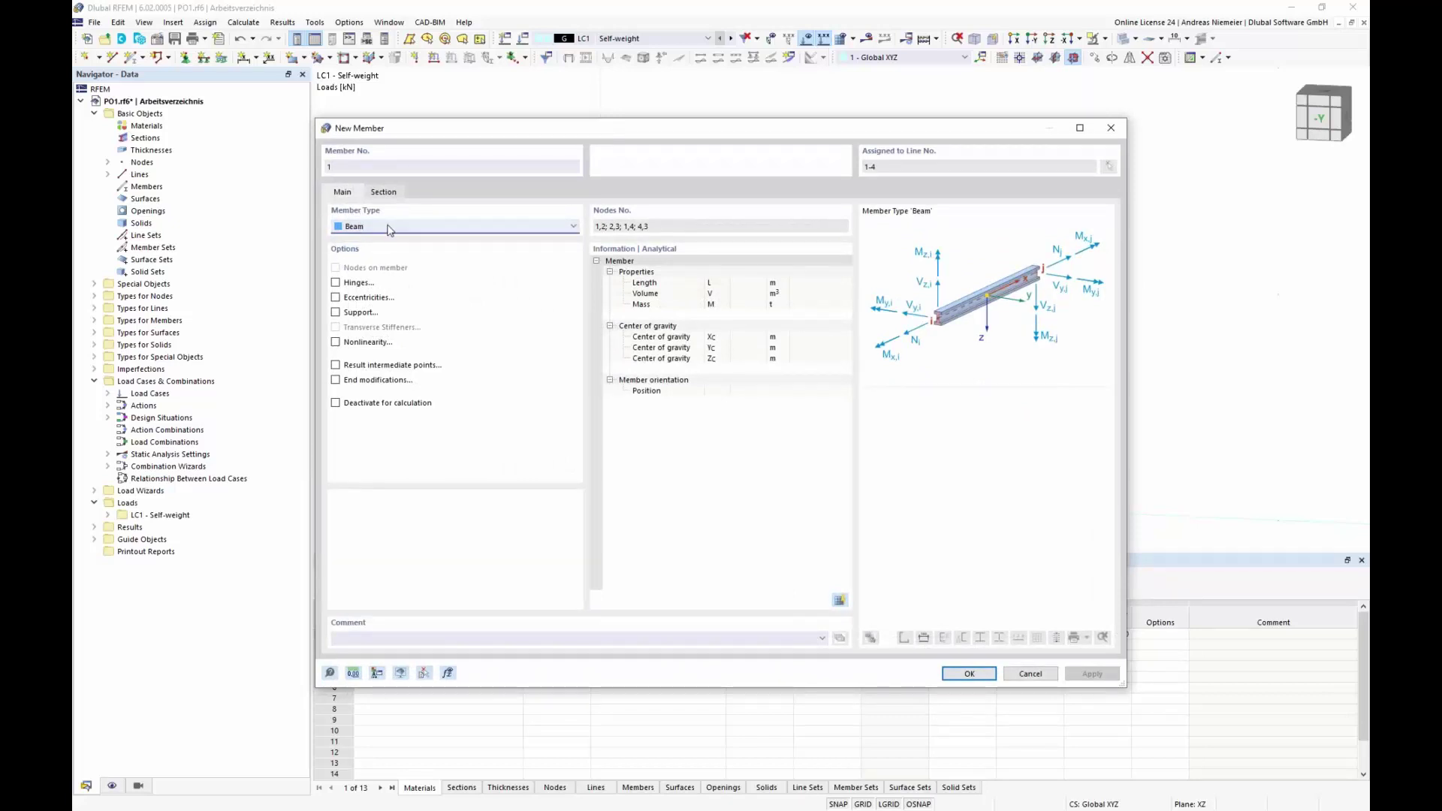
click(383, 192)
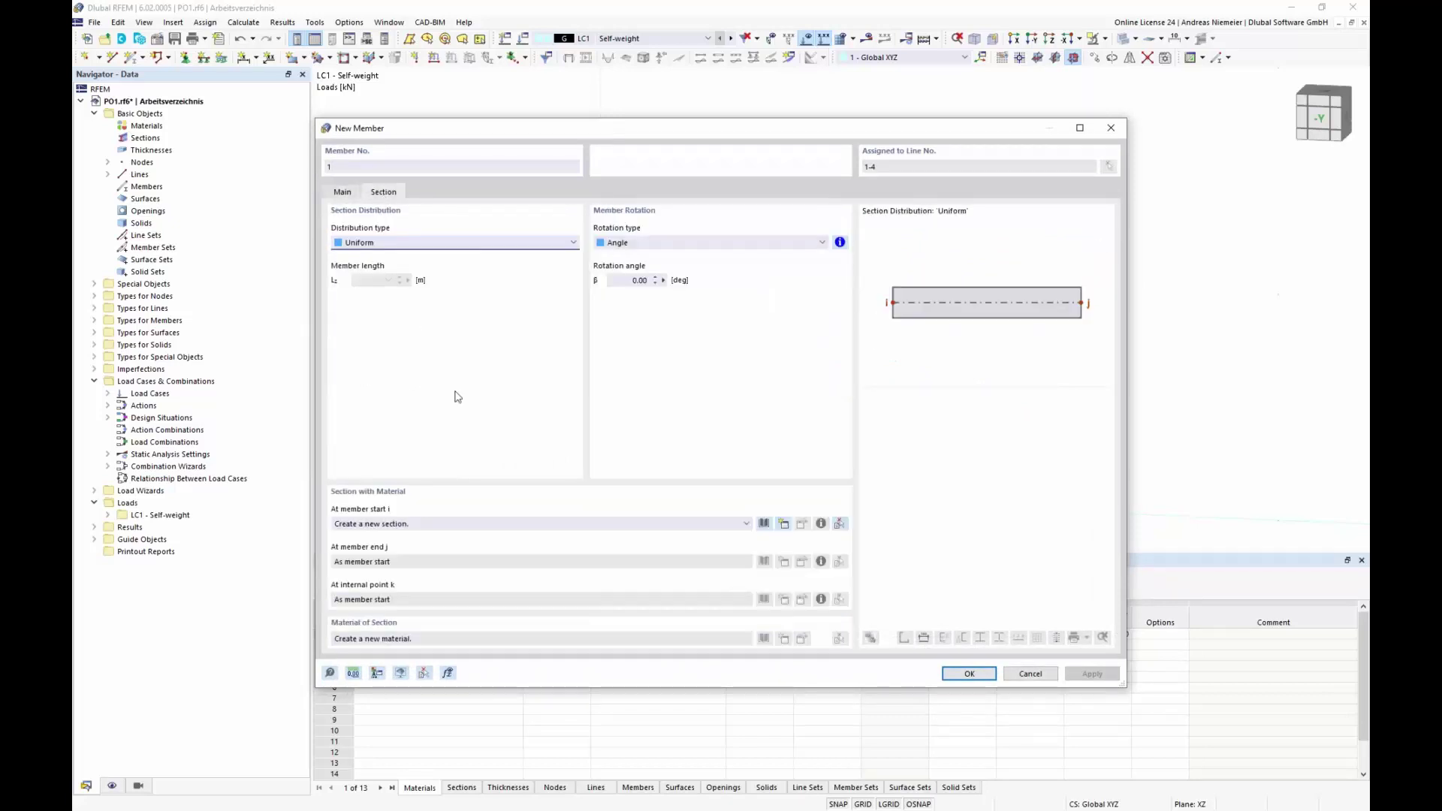
click(764, 524)
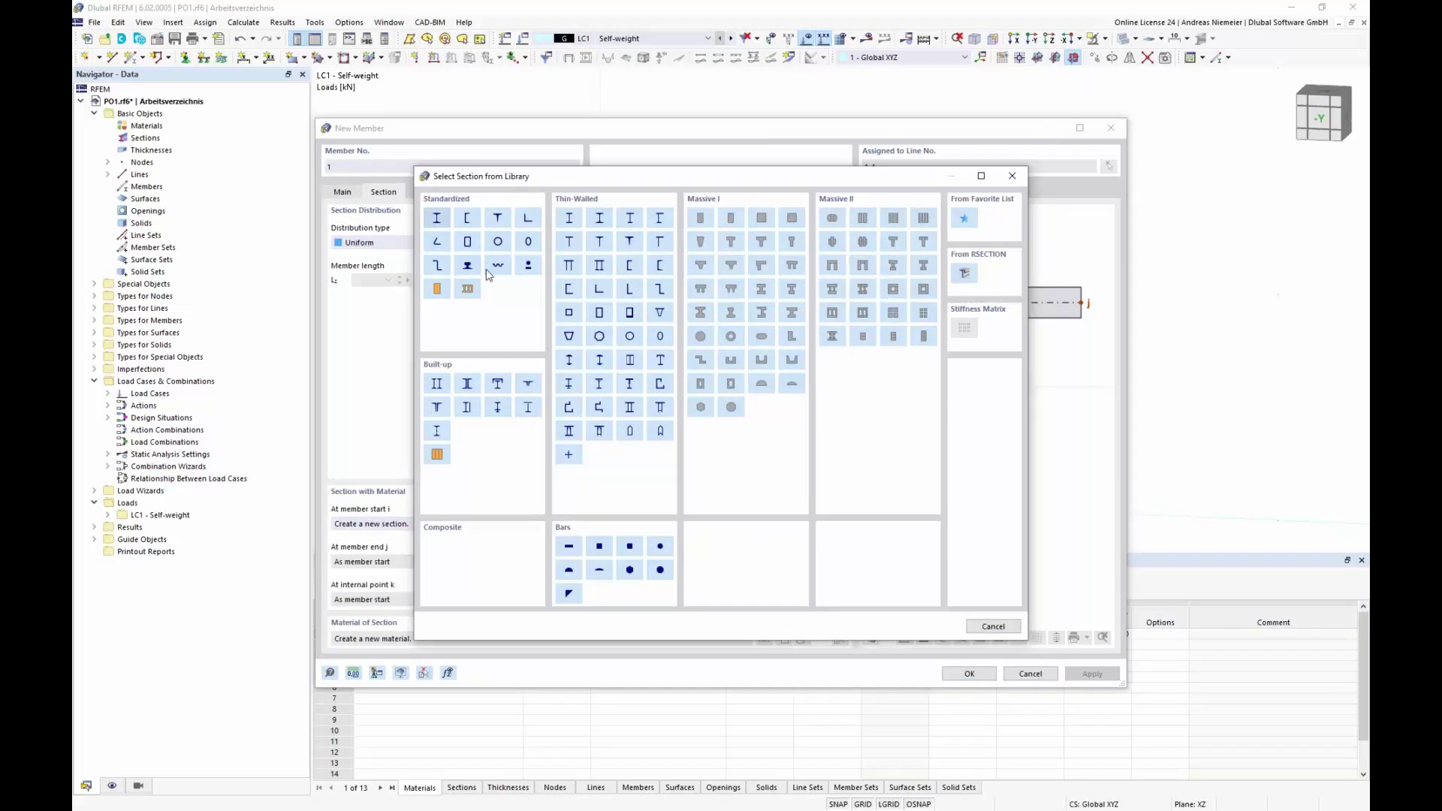
click(436, 218)
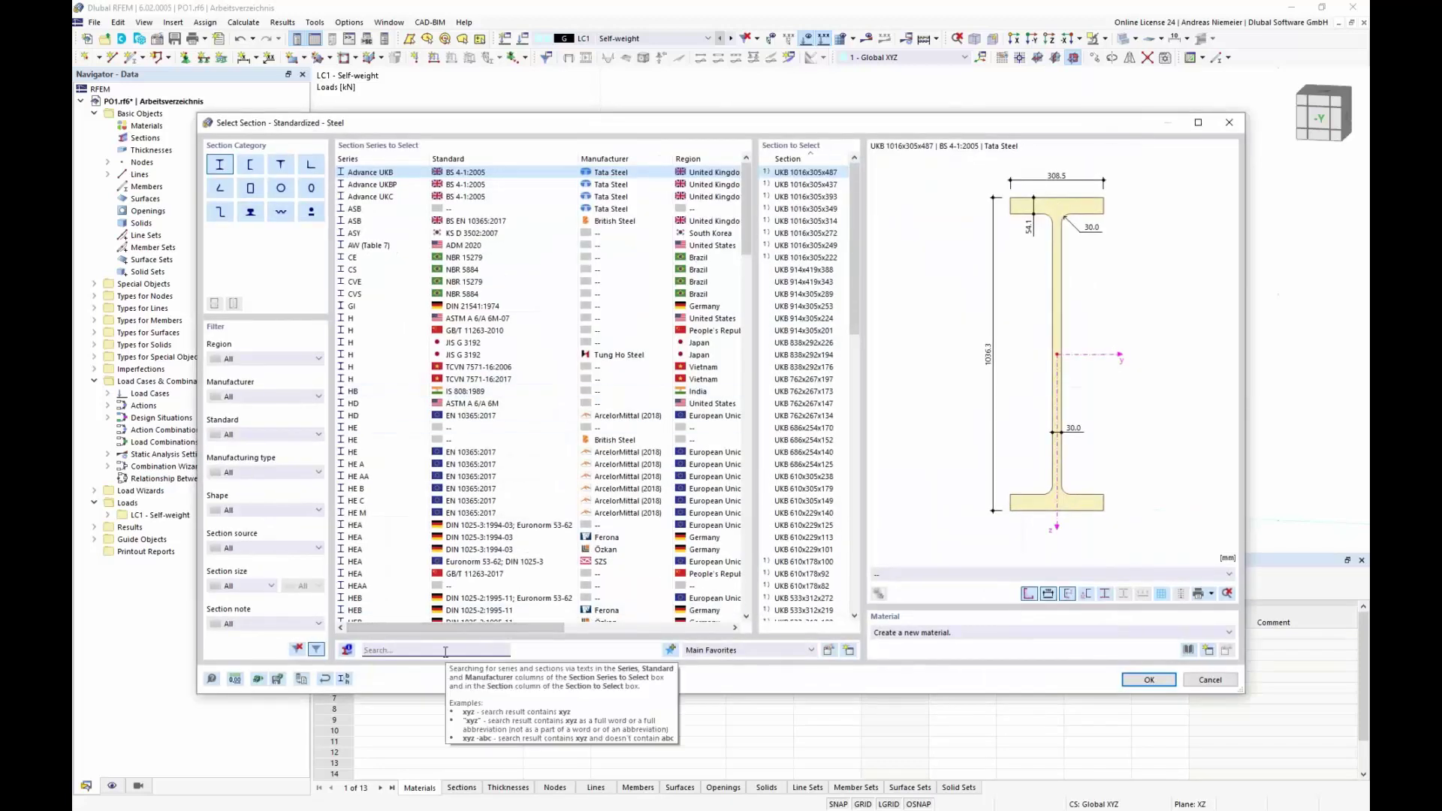
text(hea)
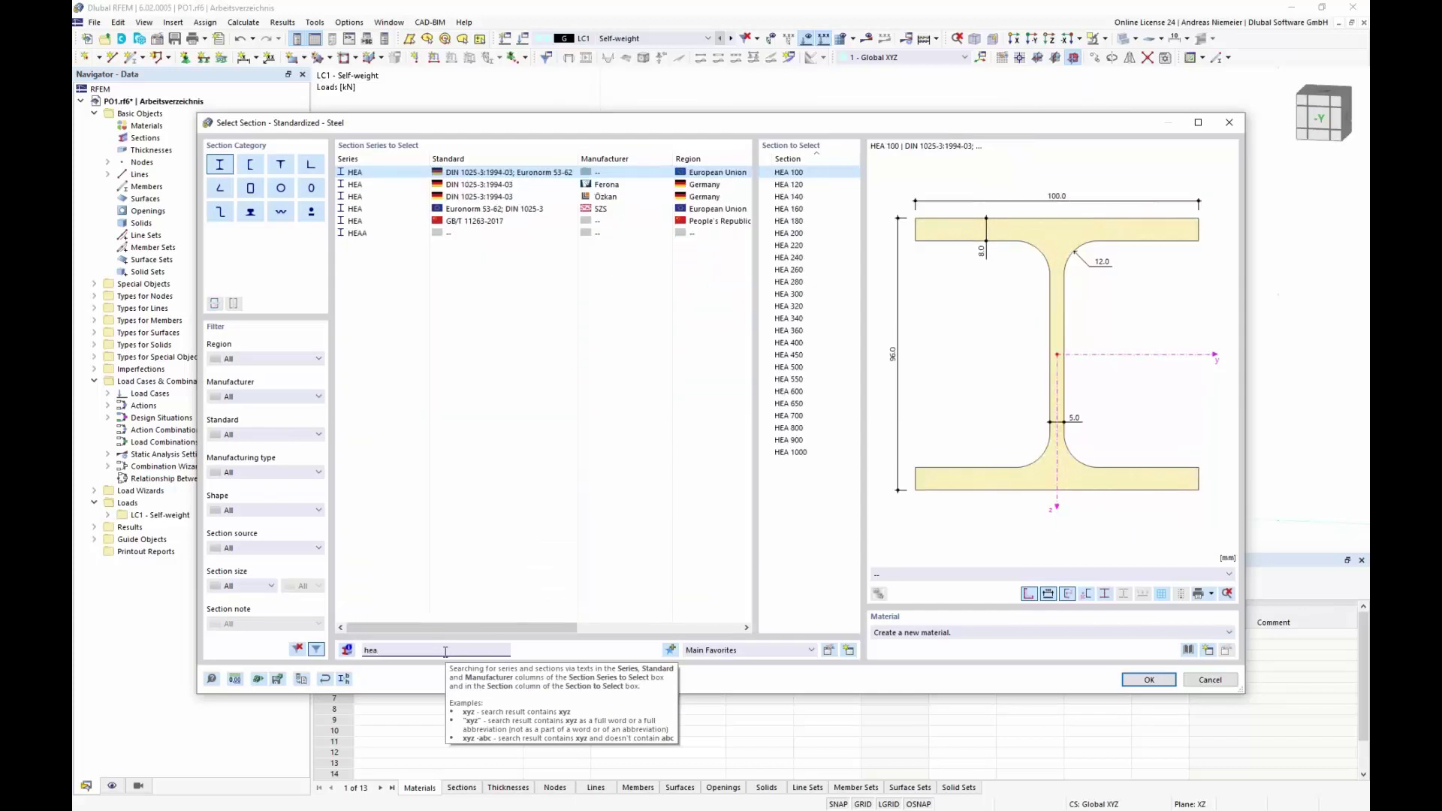
text(100)
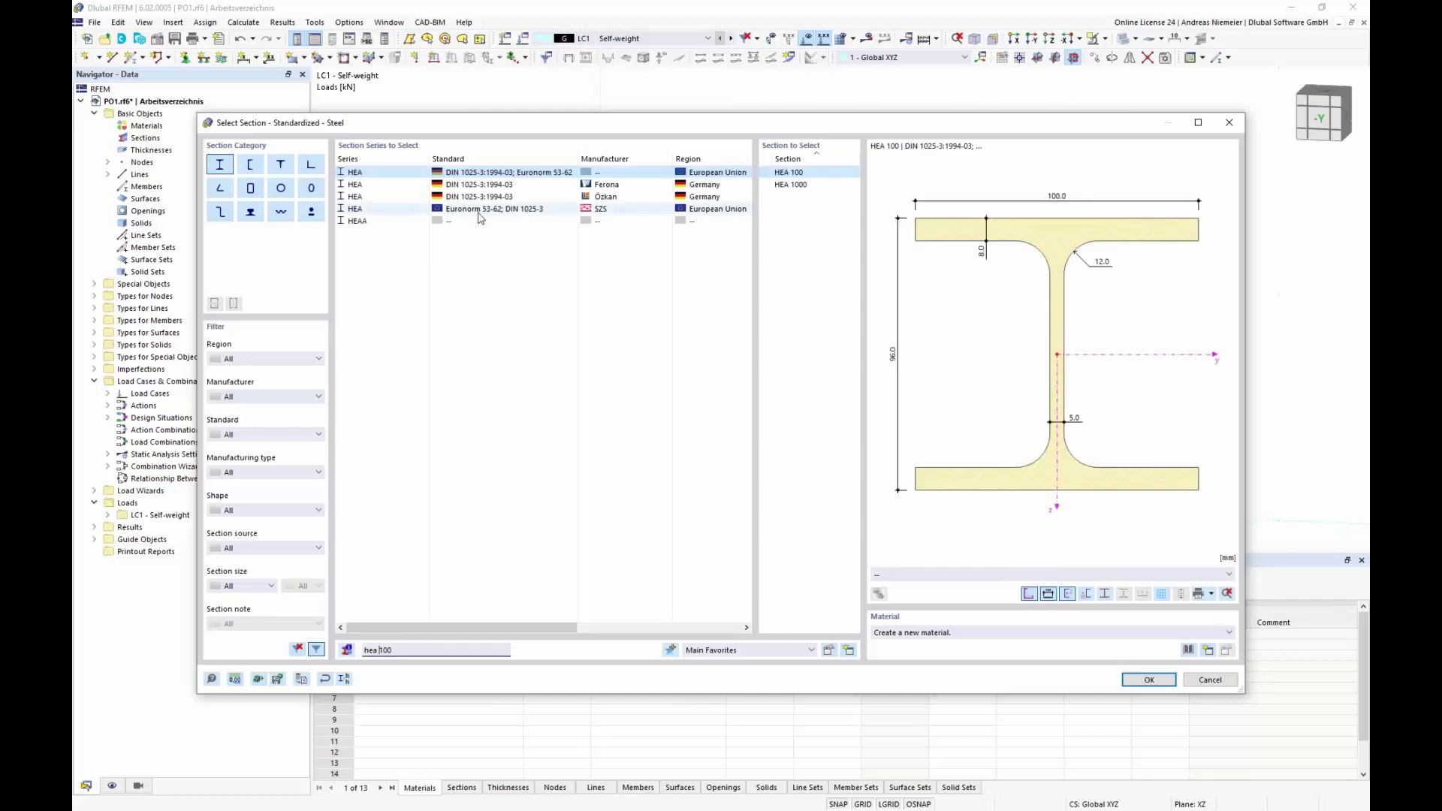
click(544, 209)
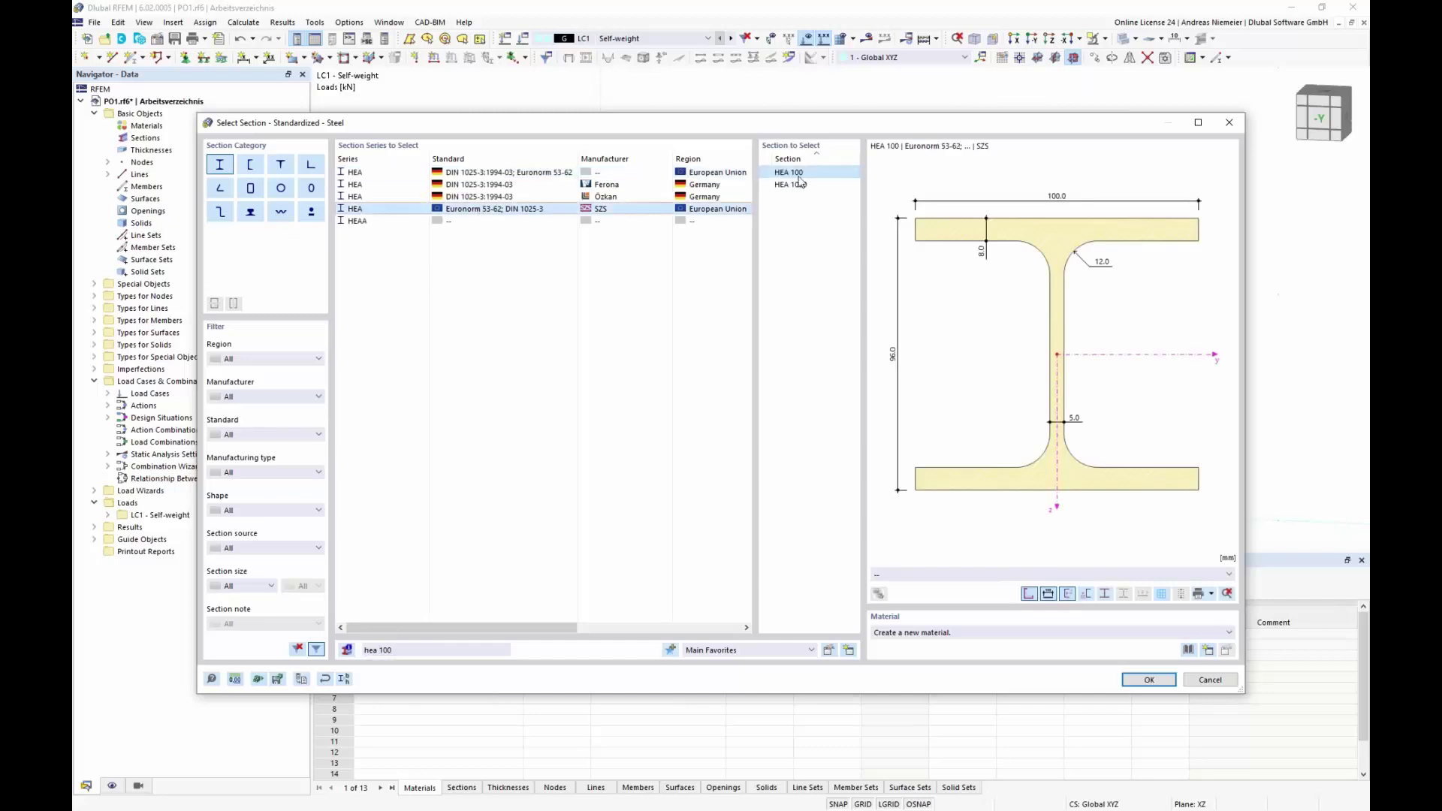
Assign European steel S235 per EN 1993-1-1:2005-05 to the section, create the four members and clear the selection.
click(1188, 650)
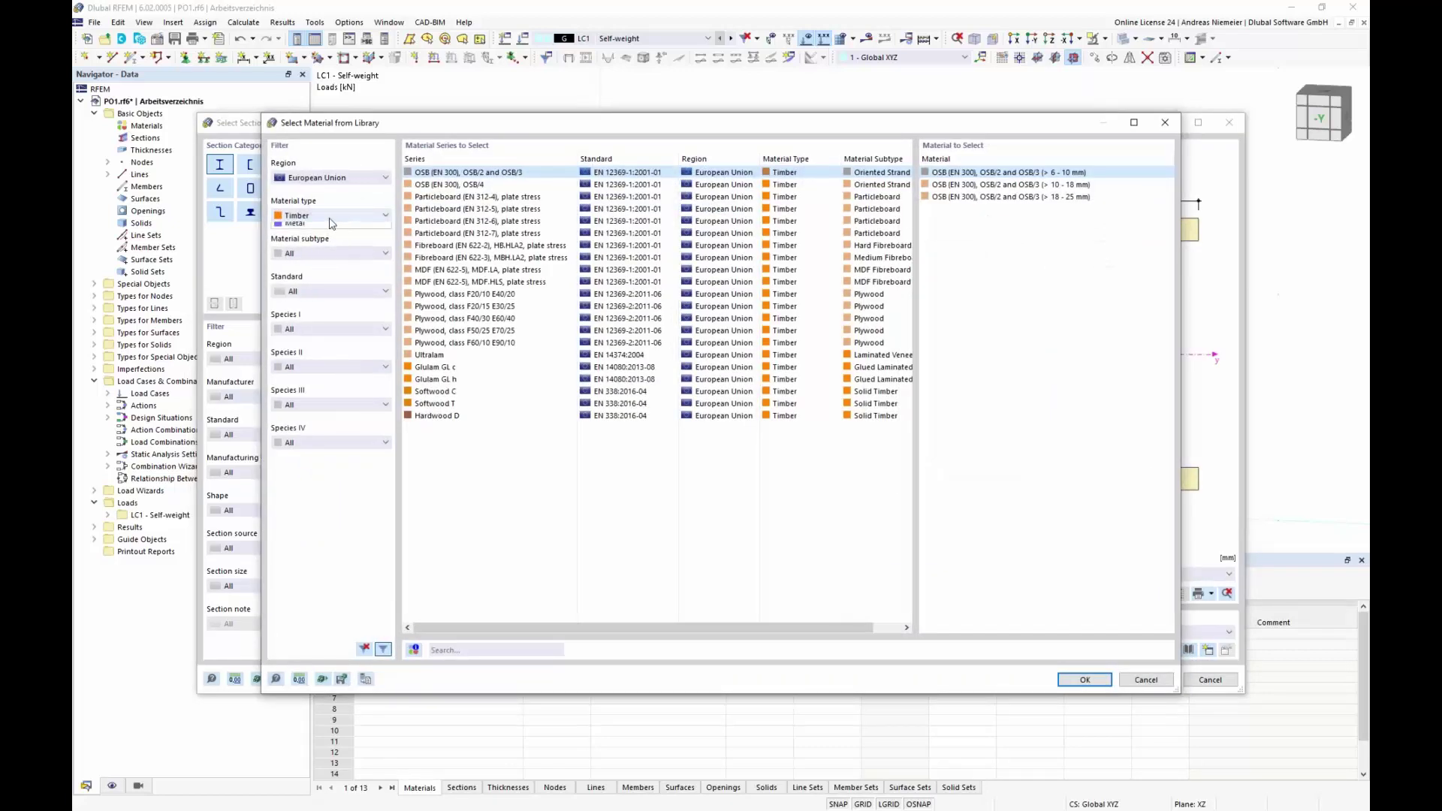
click(330, 216)
click(296, 239)
click(532, 650)
text(S235)
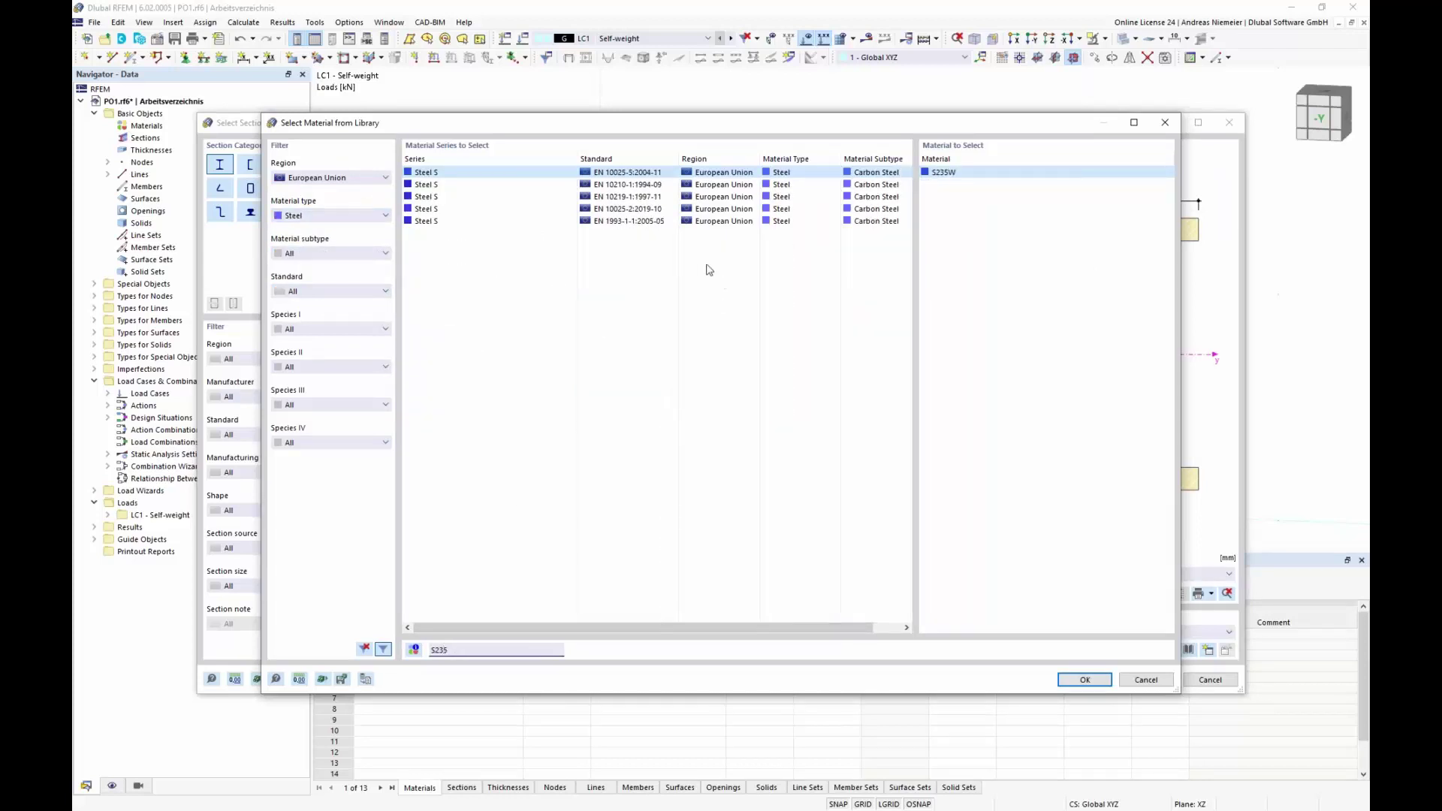
click(623, 222)
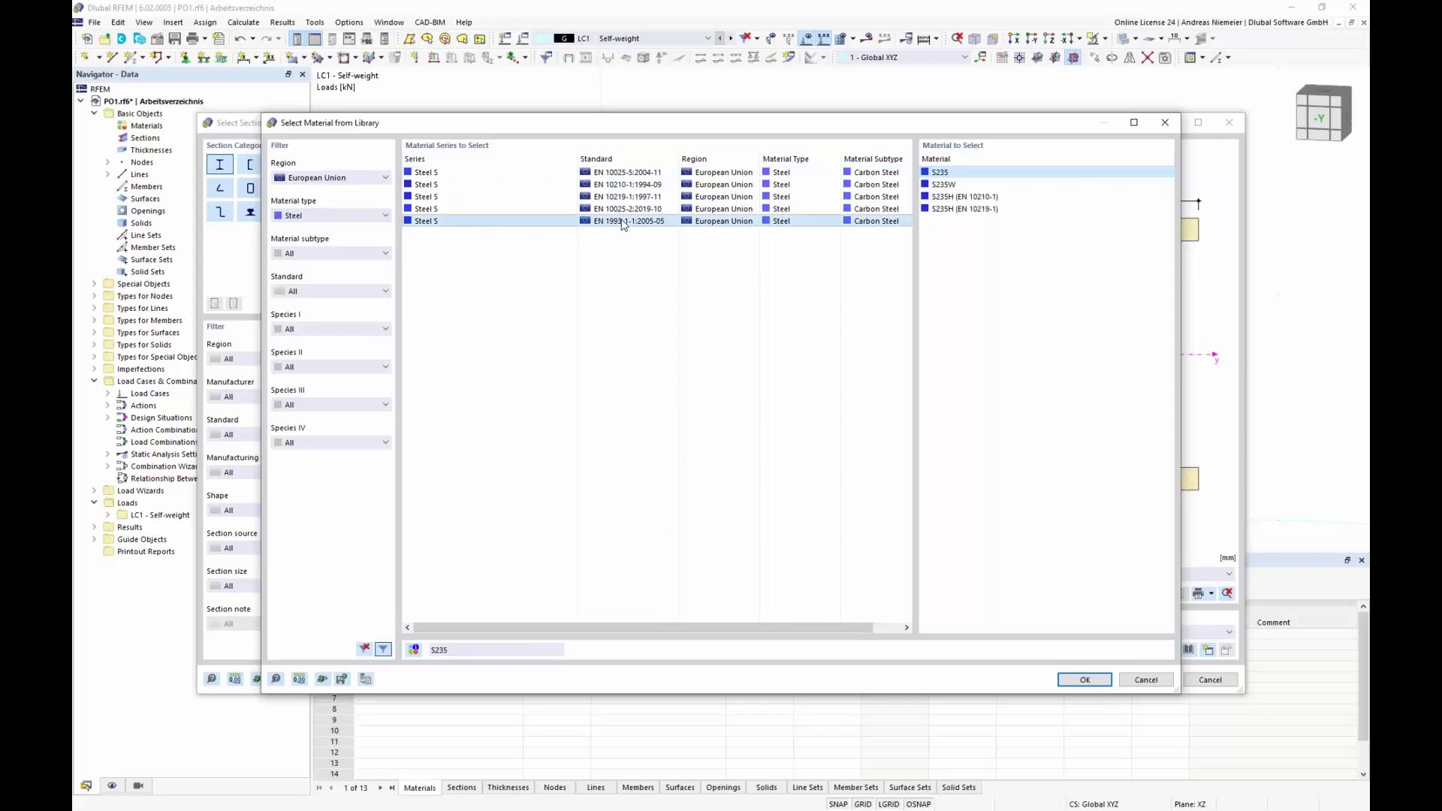
click(1085, 680)
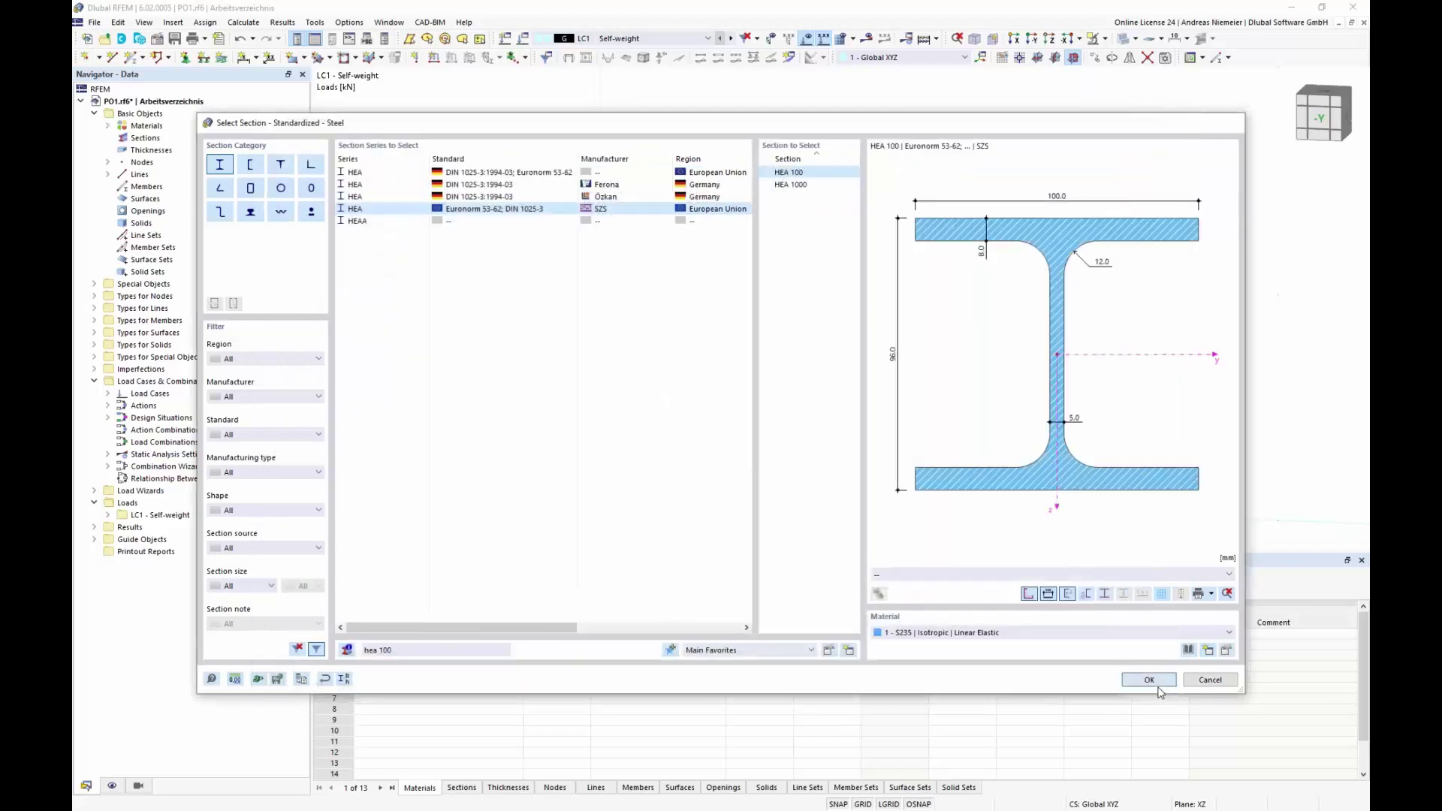
click(1095, 680)
click(969, 674)
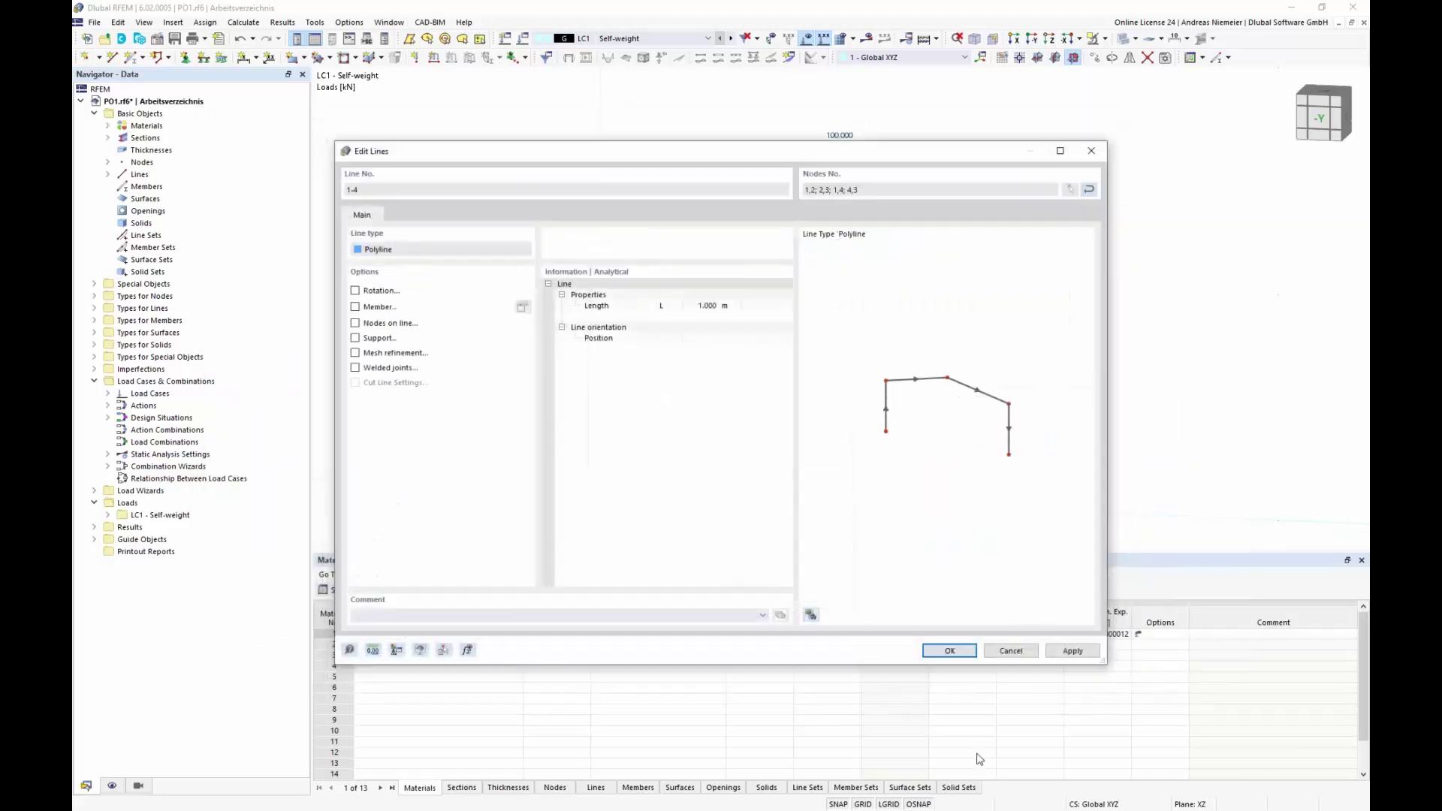
click(966, 655)
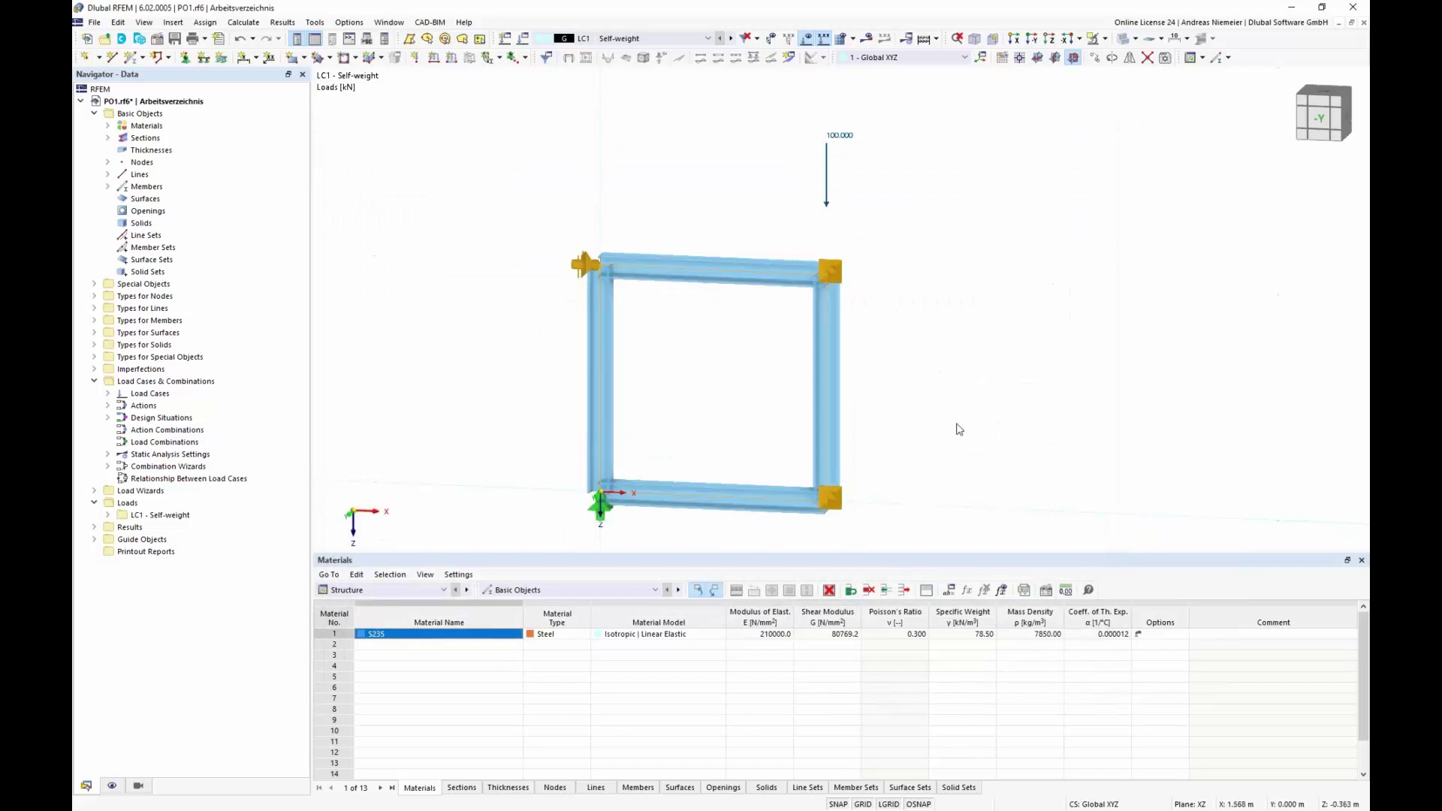
scroll(950, 413, down, 2)
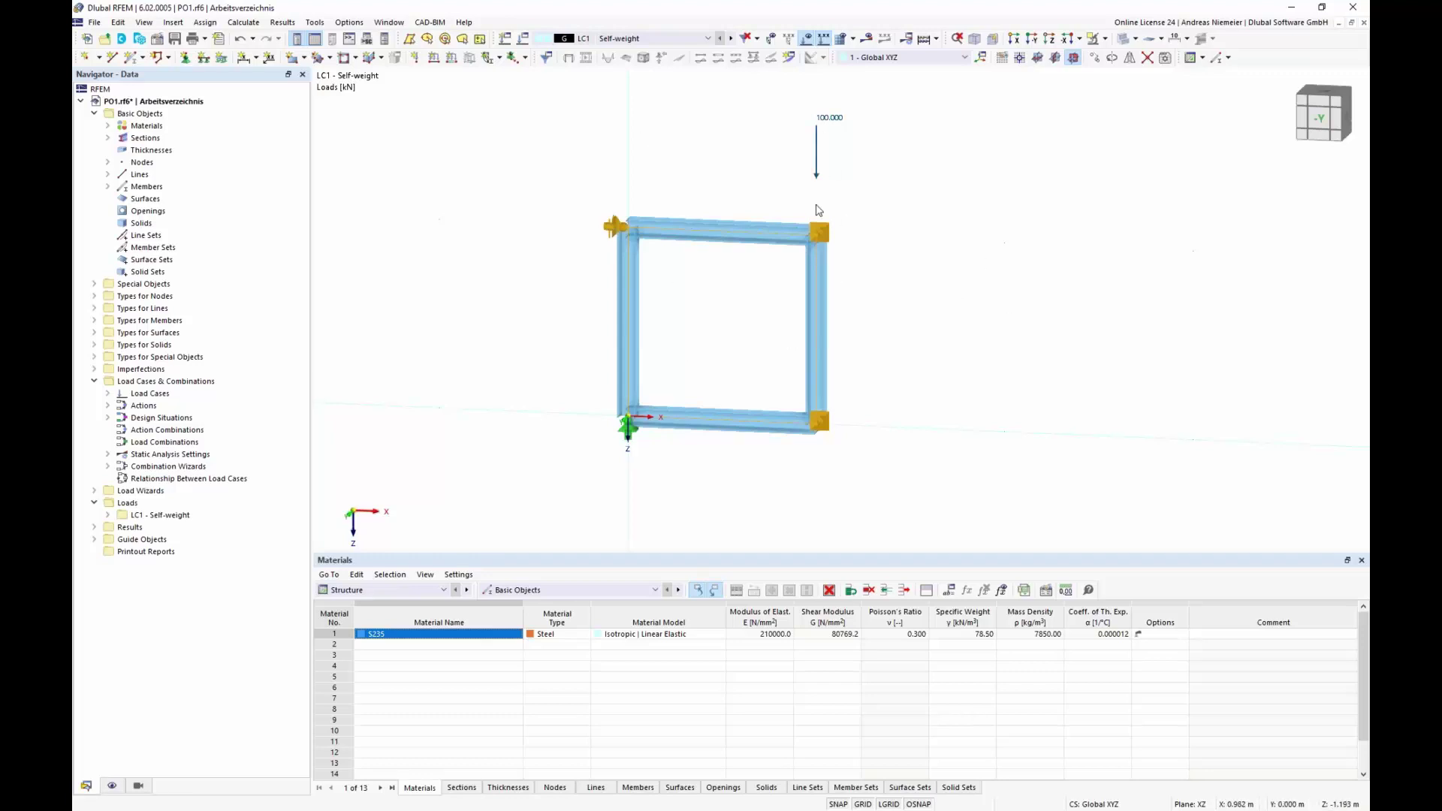
click(934, 404)
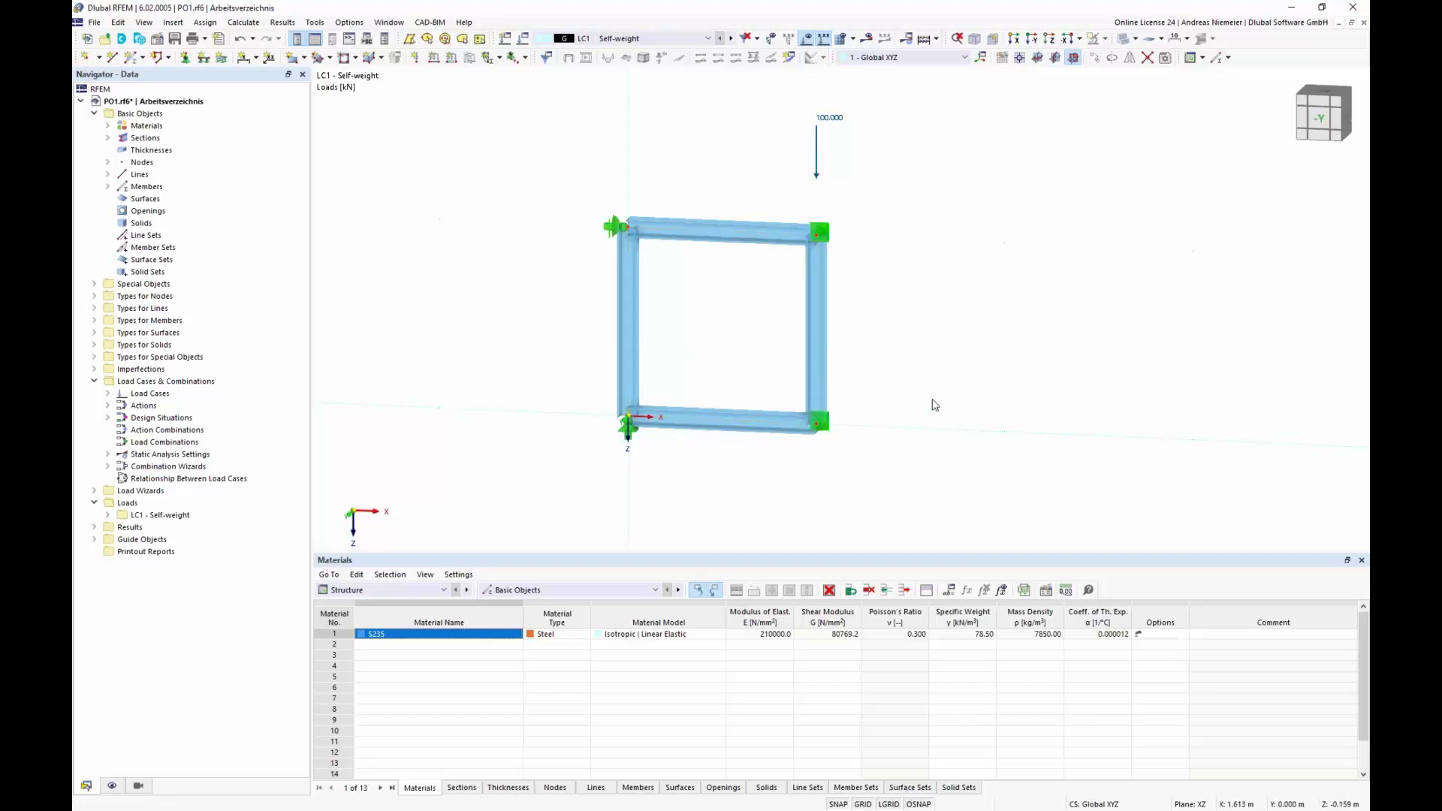
Calculate load case LC1 and display the members as simple lines with the global deformations.
click(867, 38)
click(777, 471)
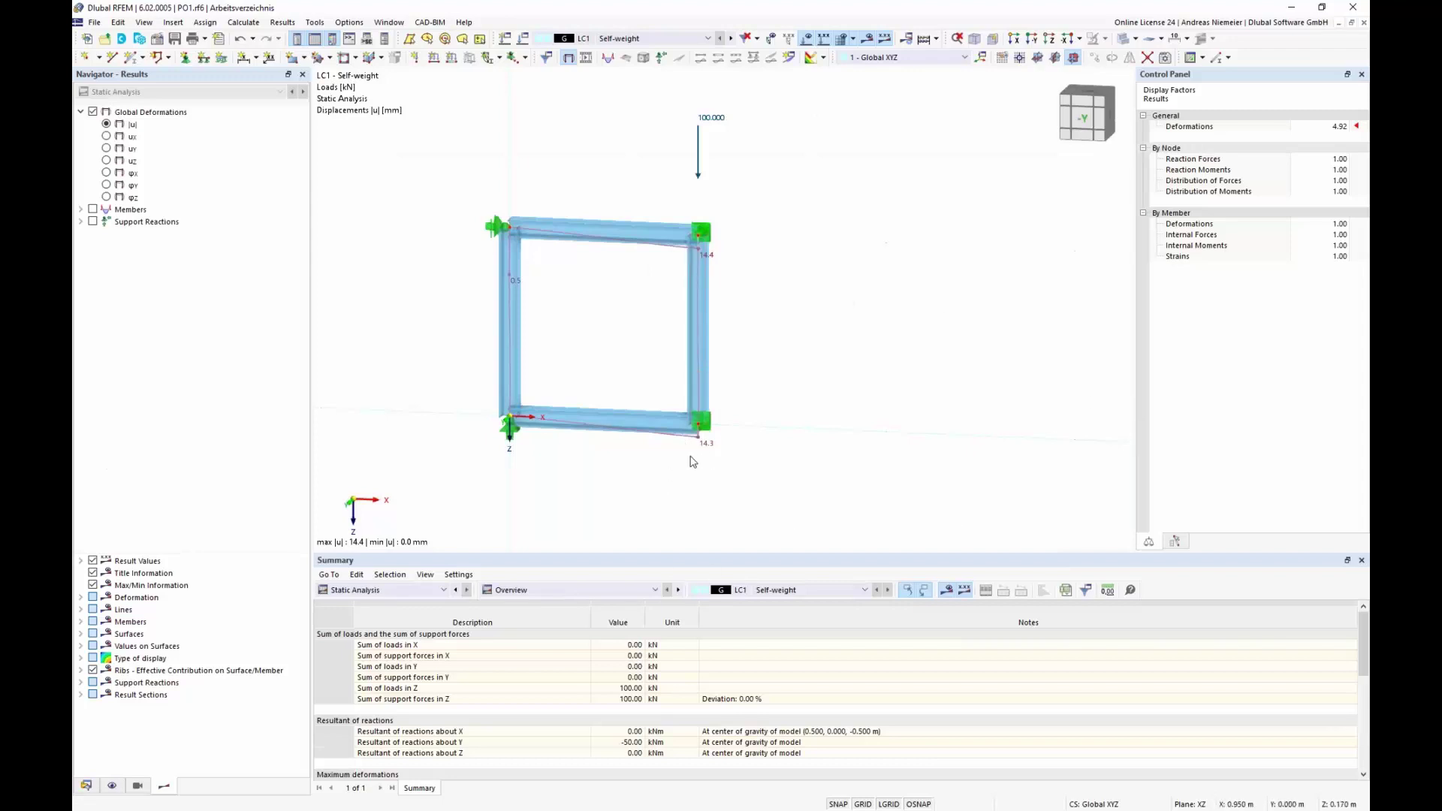
click(1124, 45)
Display the members' axial forces N, followed by the bending moments My.
click(80, 210)
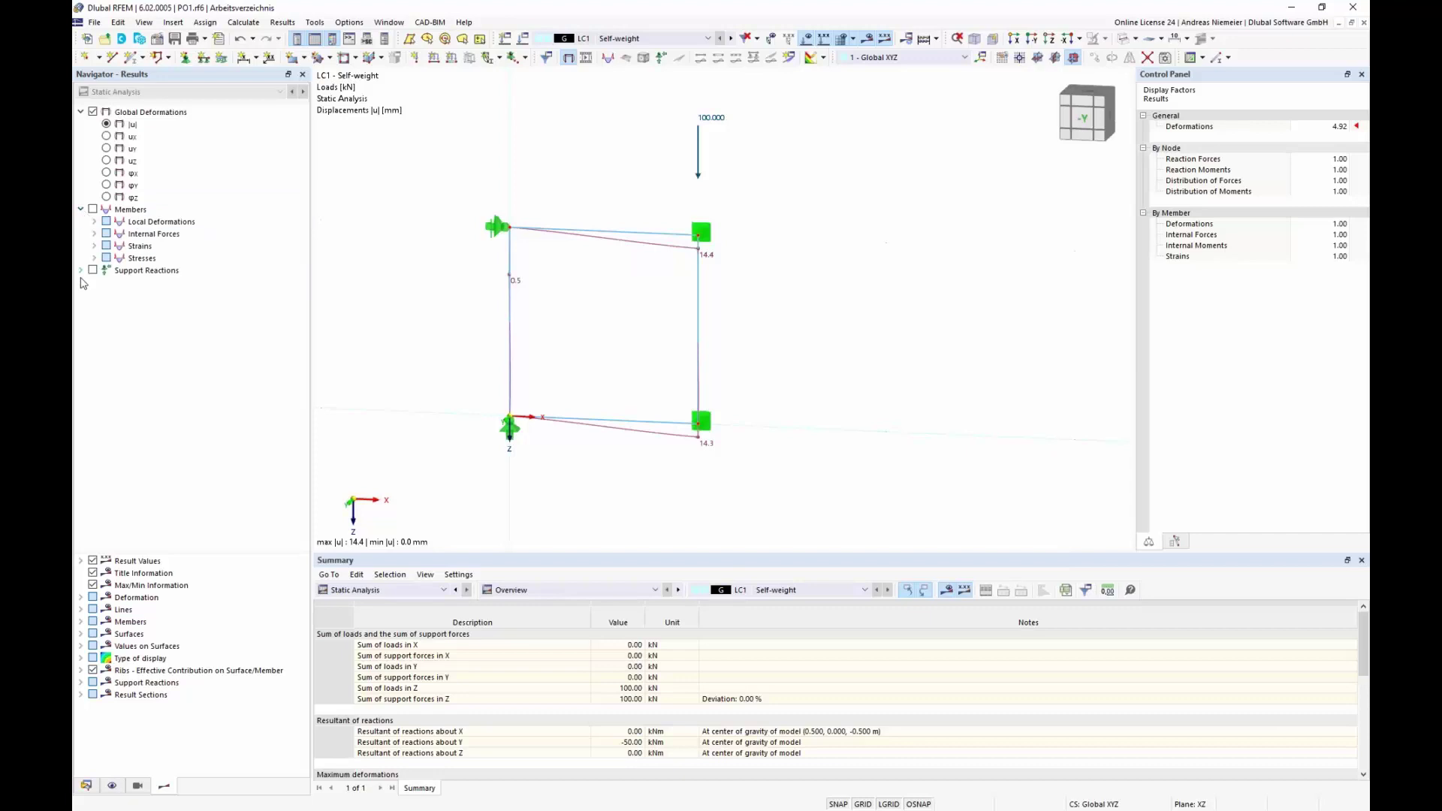
click(94, 234)
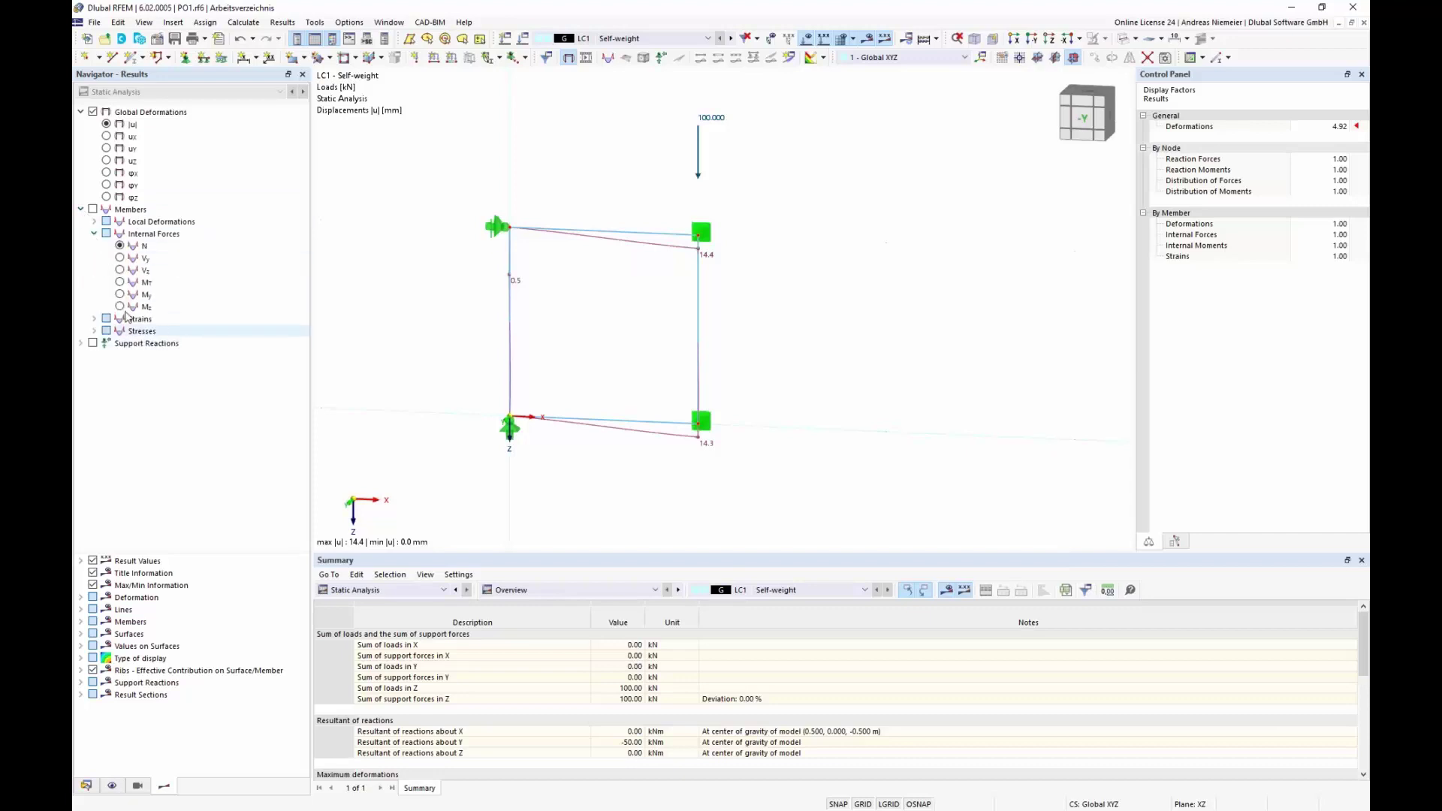
click(119, 245)
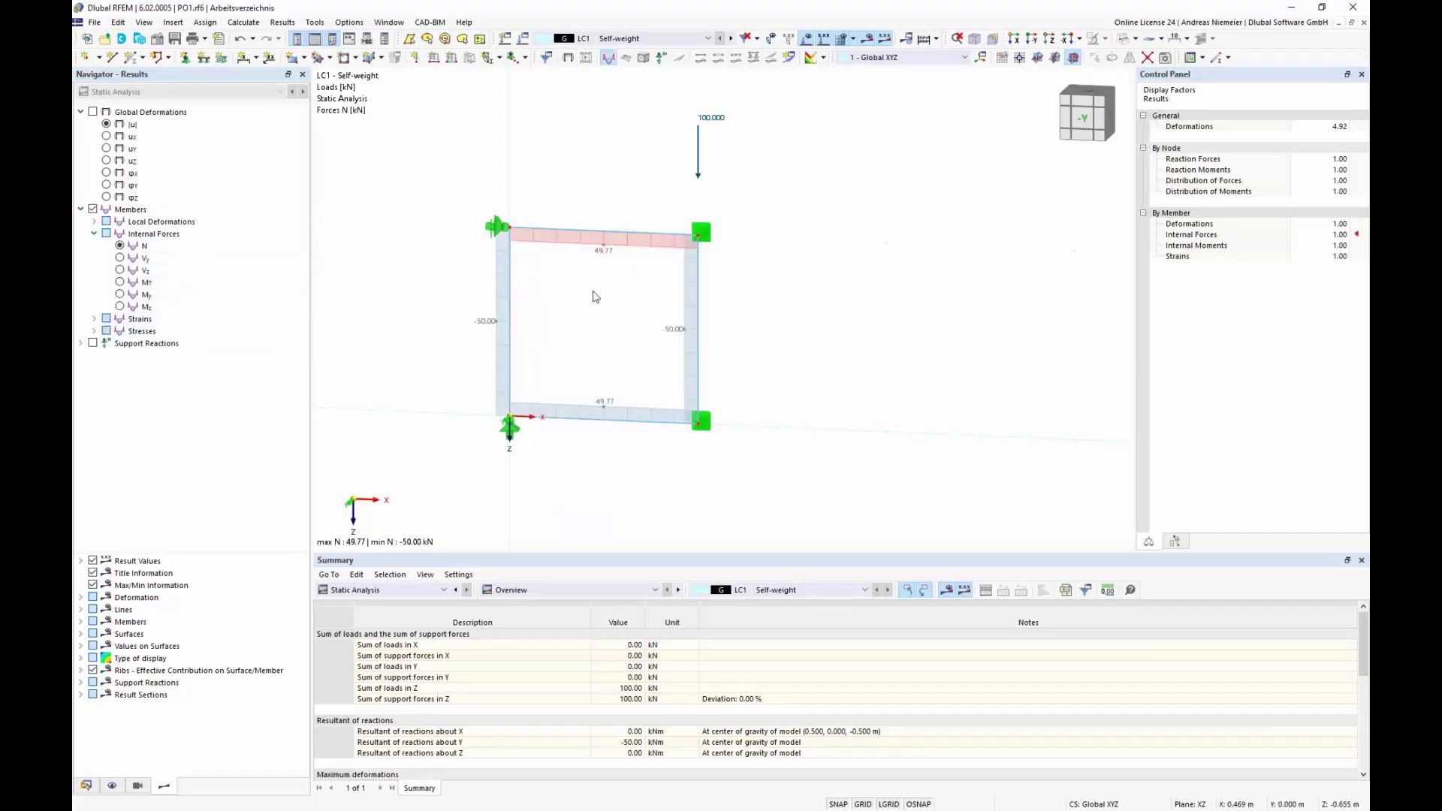
click(119, 294)
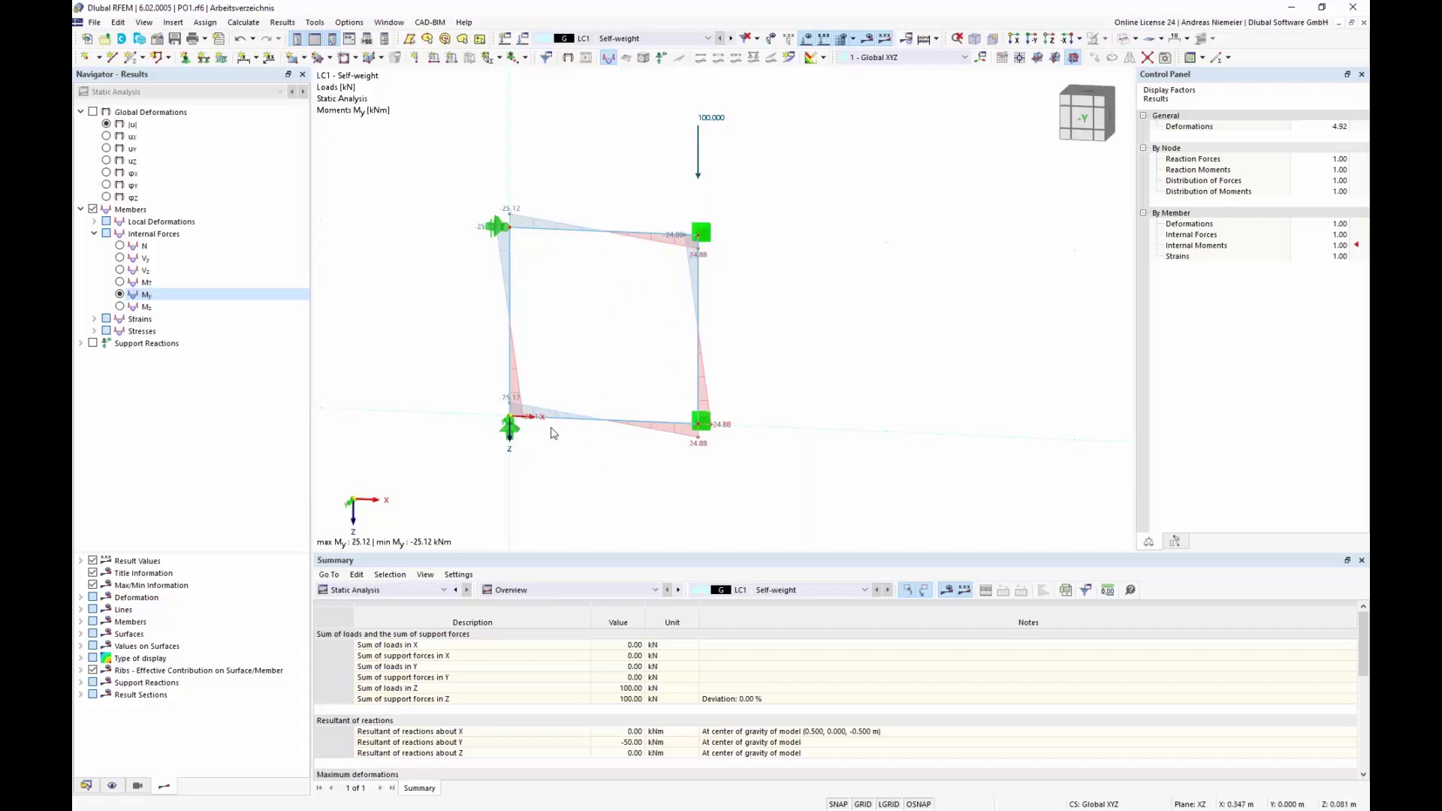
View the support reactions, hide them again and return to the global deformations.
click(94, 344)
click(94, 344)
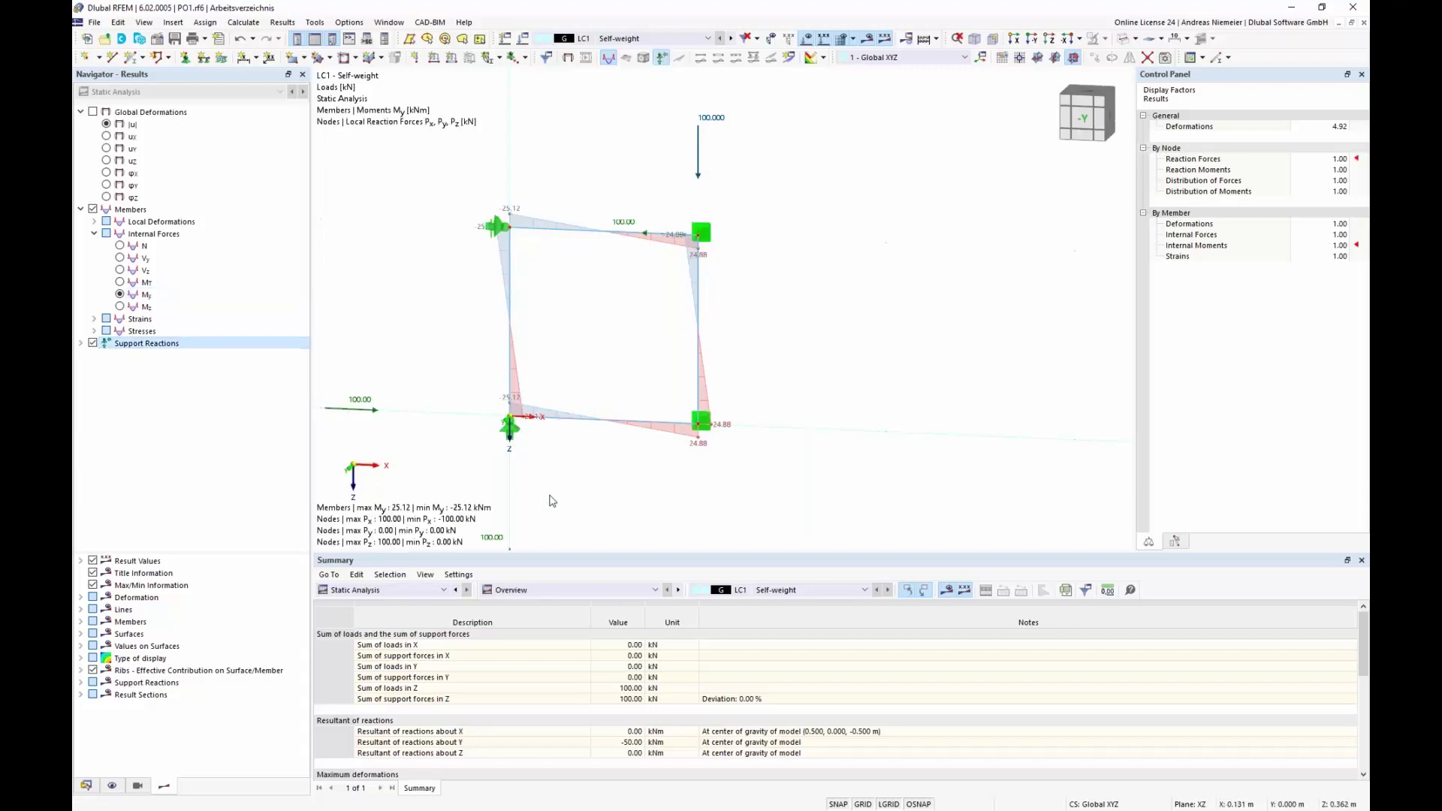
scroll(708, 328, down, 1)
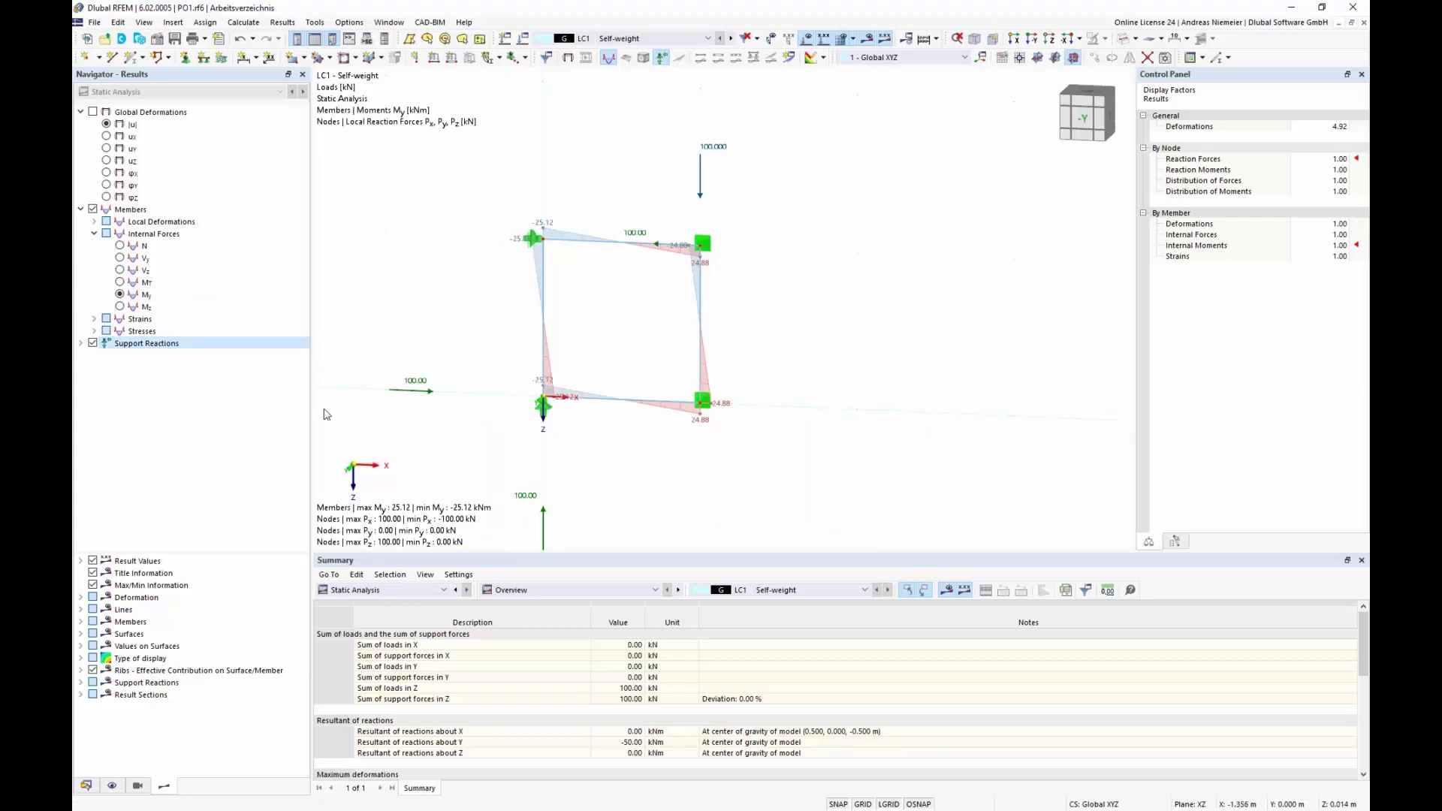
click(92, 344)
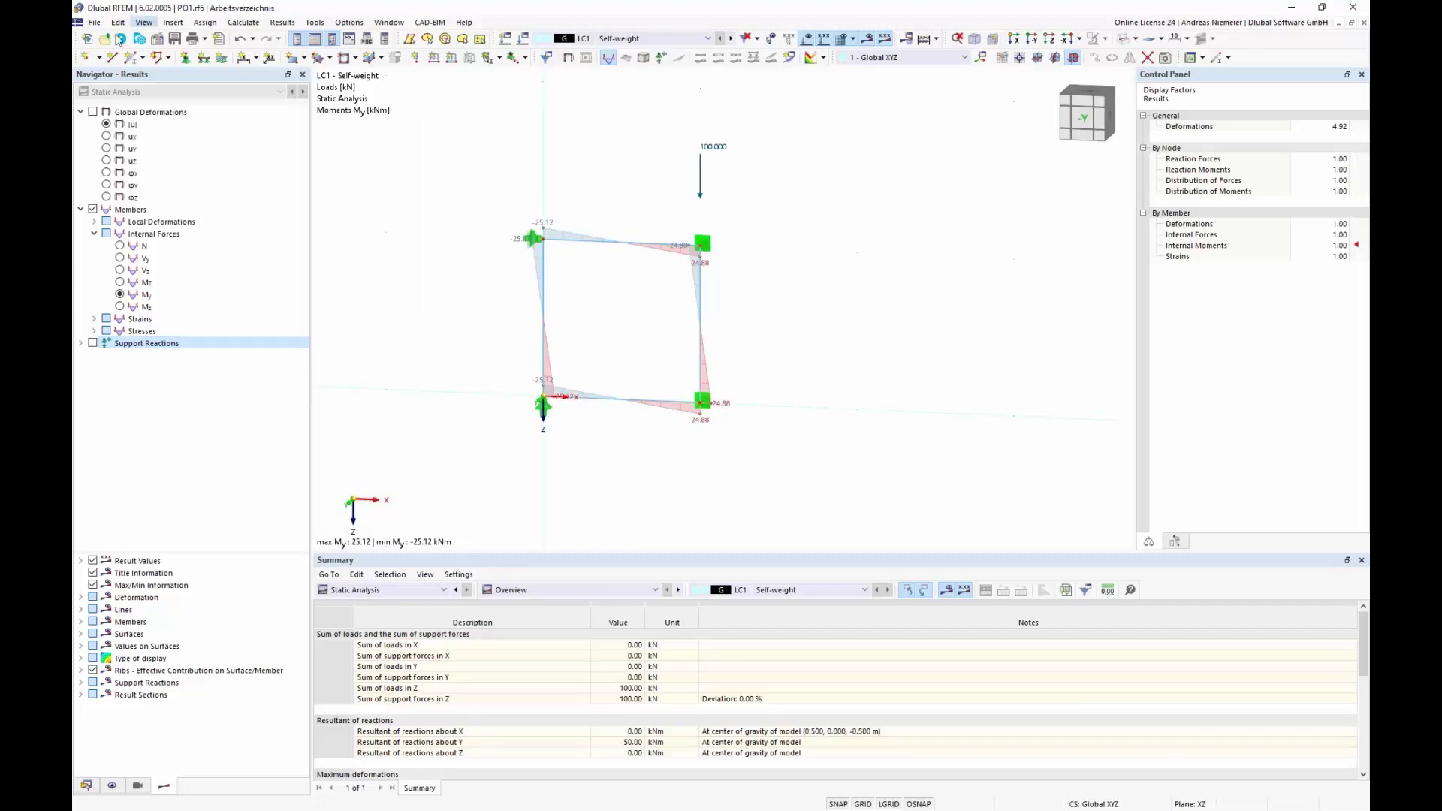
click(92, 112)
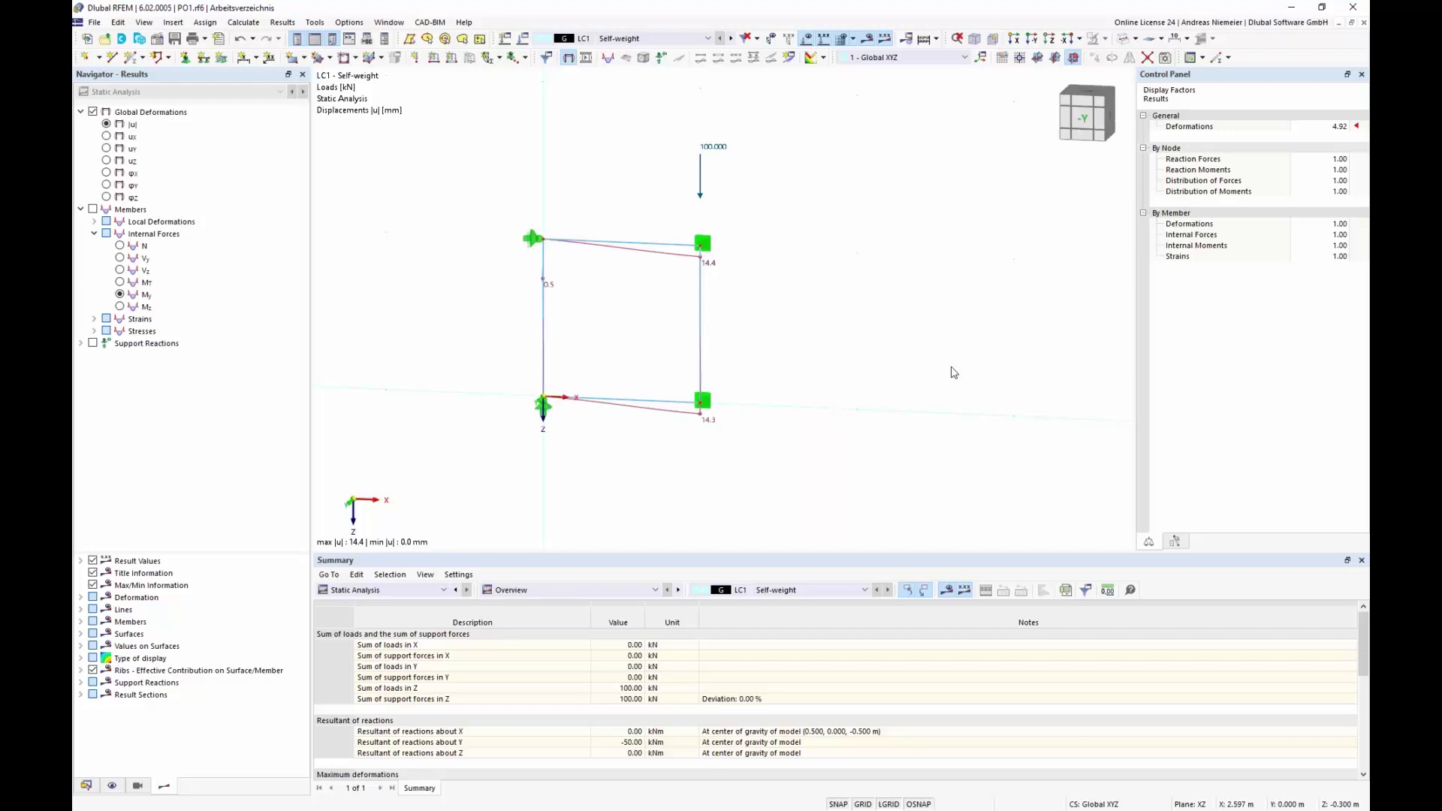
Create one intermediate 'On Member' node on each of the two horizontal members without dividing them.
drag(659, 454, 609, 244)
right_click(608, 245)
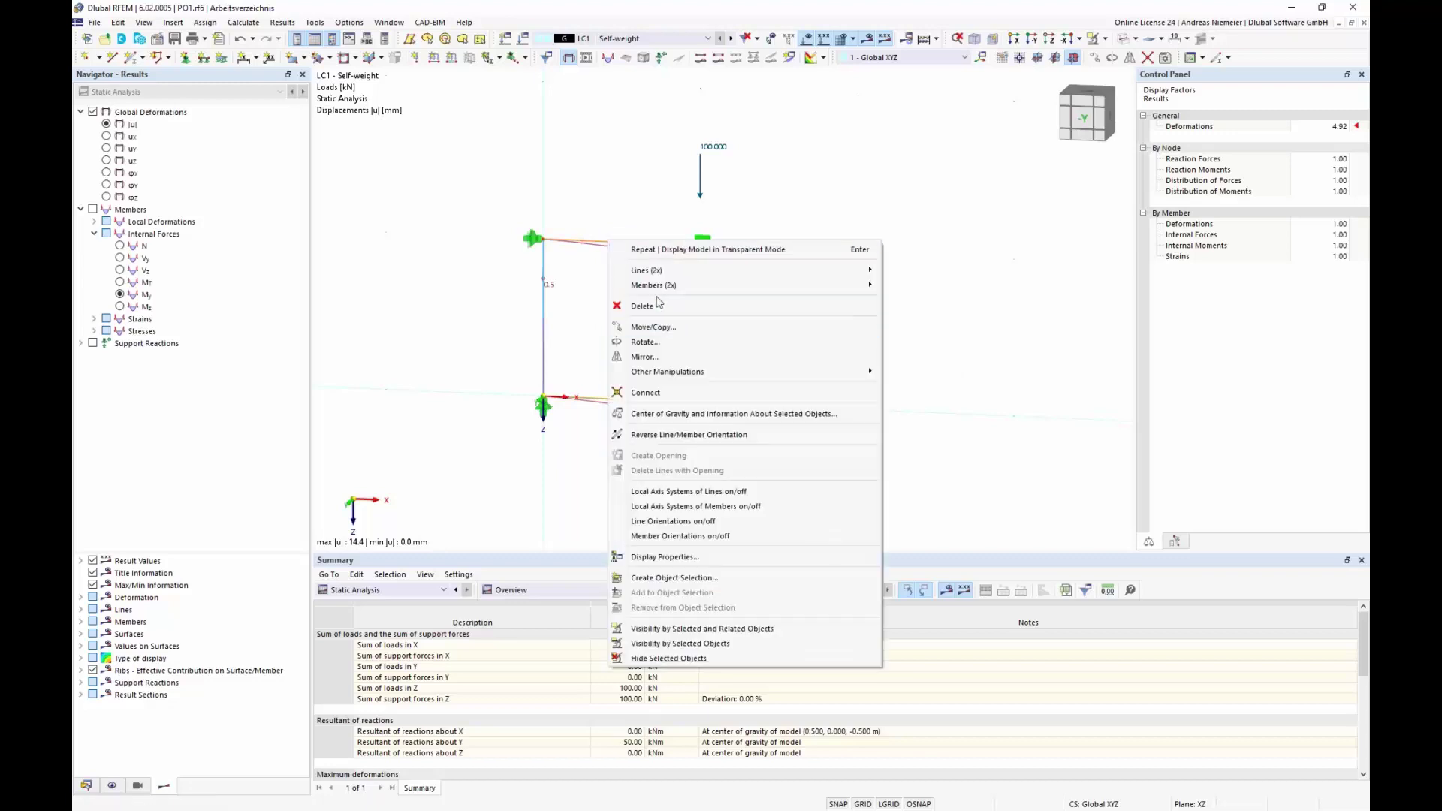
mouse_move(673, 294)
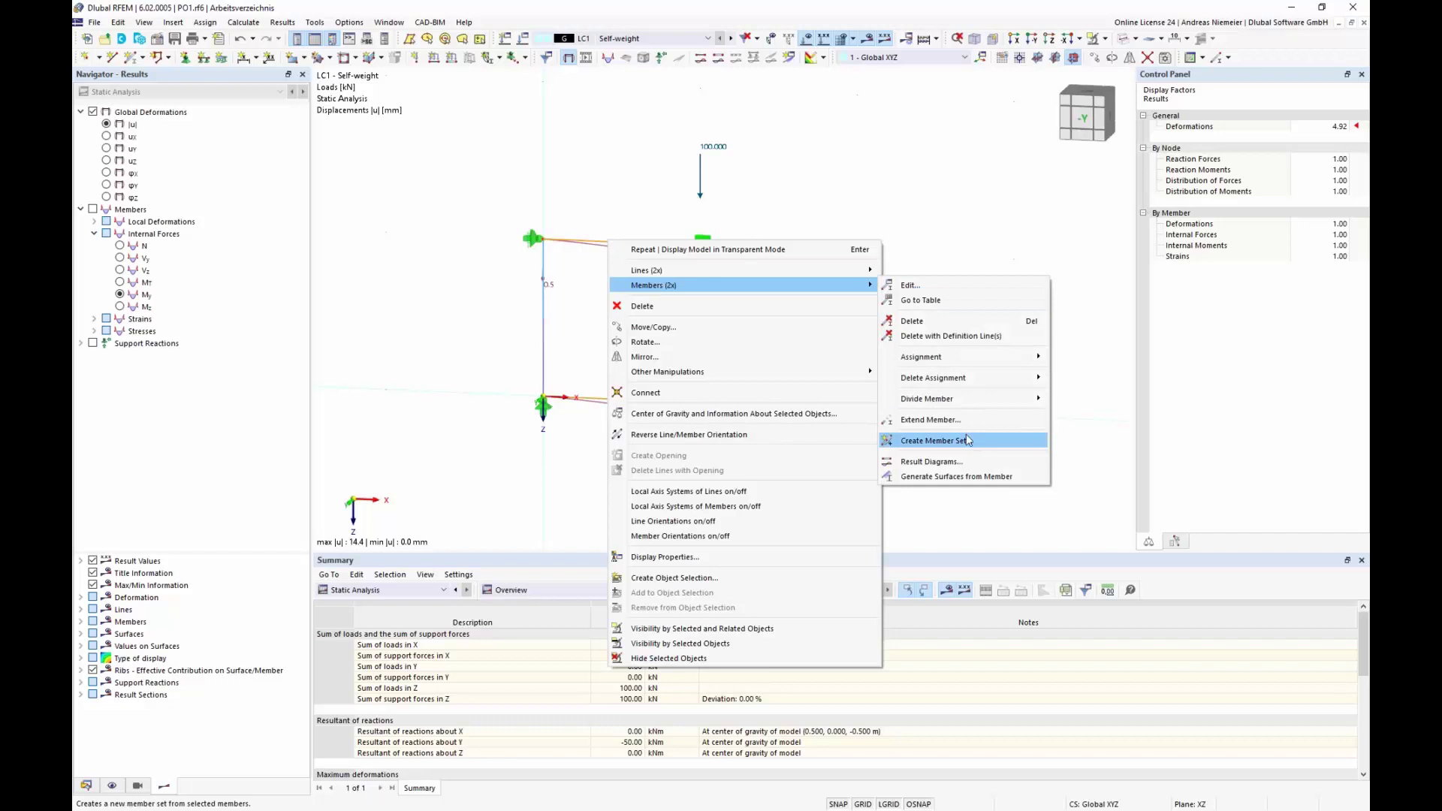
mouse_move(989, 405)
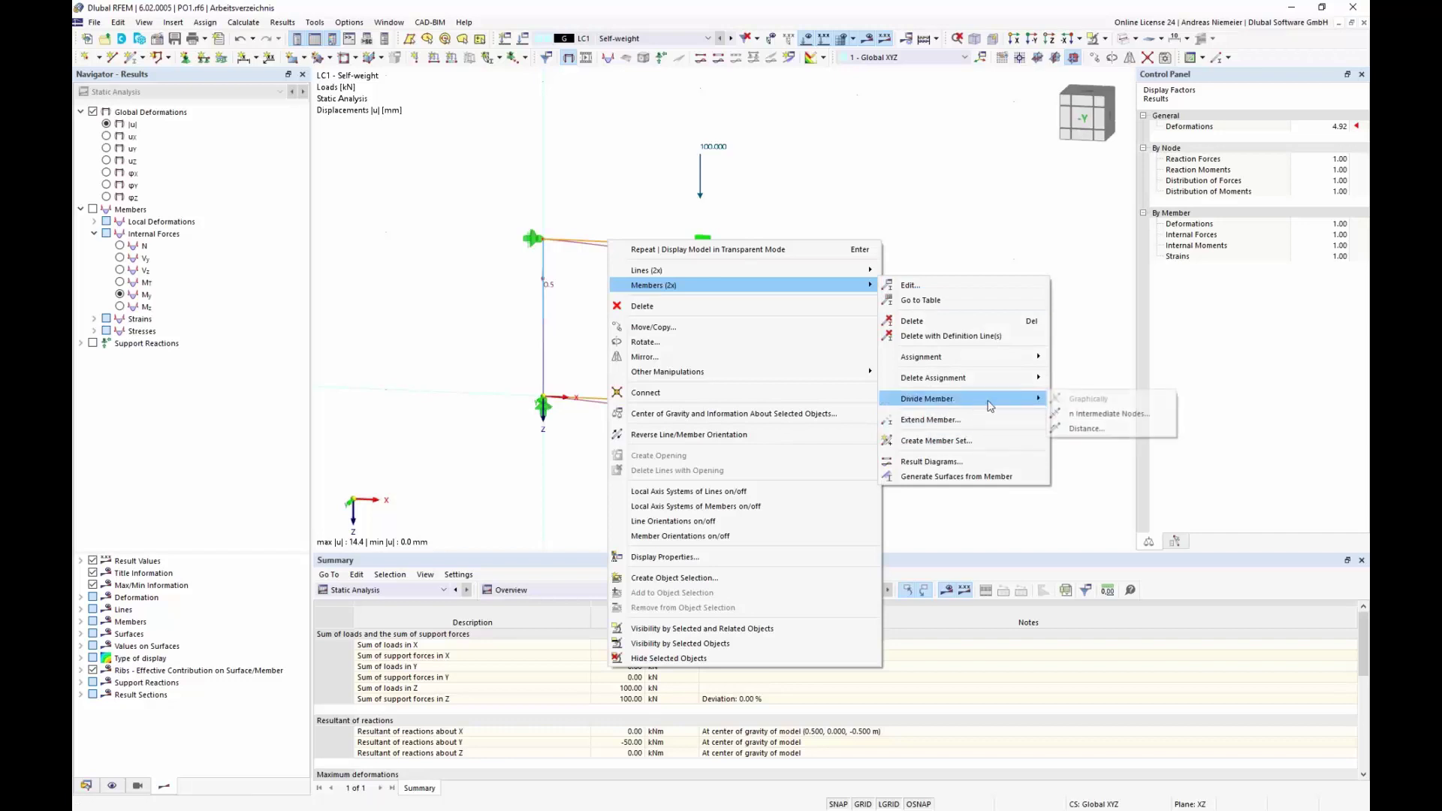
click(1104, 414)
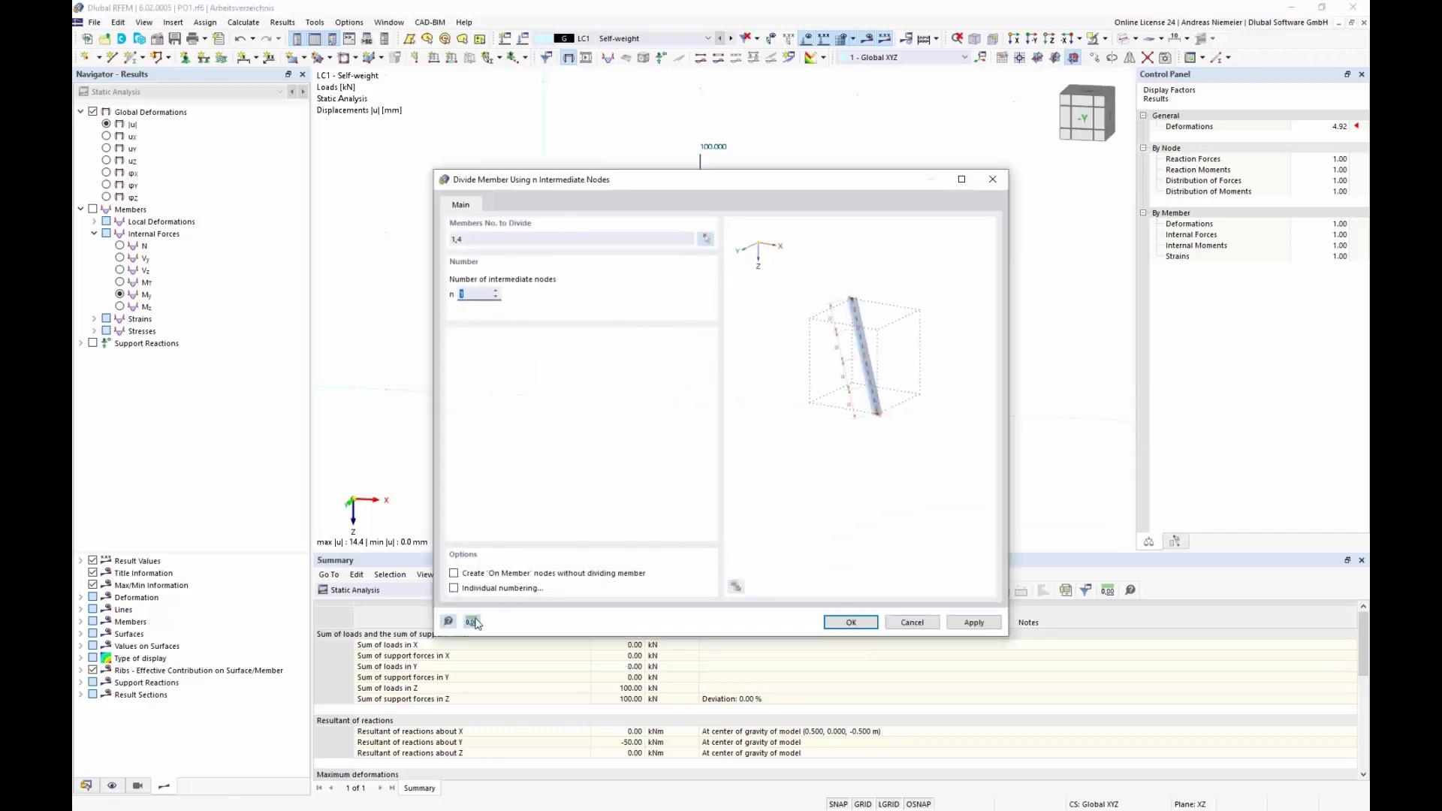
click(483, 574)
click(849, 623)
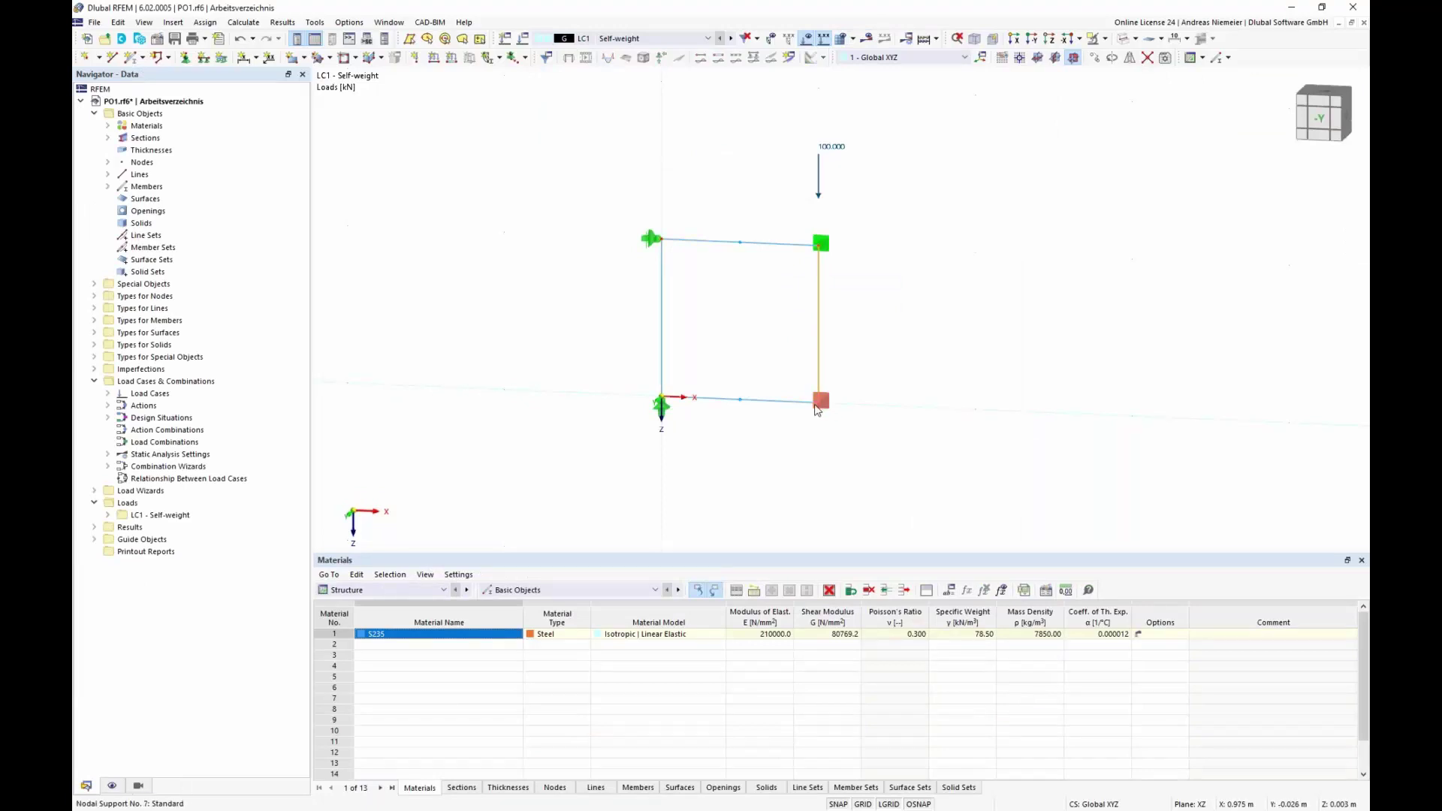
Copy the vertical member opposite the origin to the midpoints of the horizontal members and delete the extra nodal support at the lower midpoint.
ctrl+drag(816, 405, 741, 402)
scroll(763, 447, up, 2)
click(733, 384)
key(Delete)
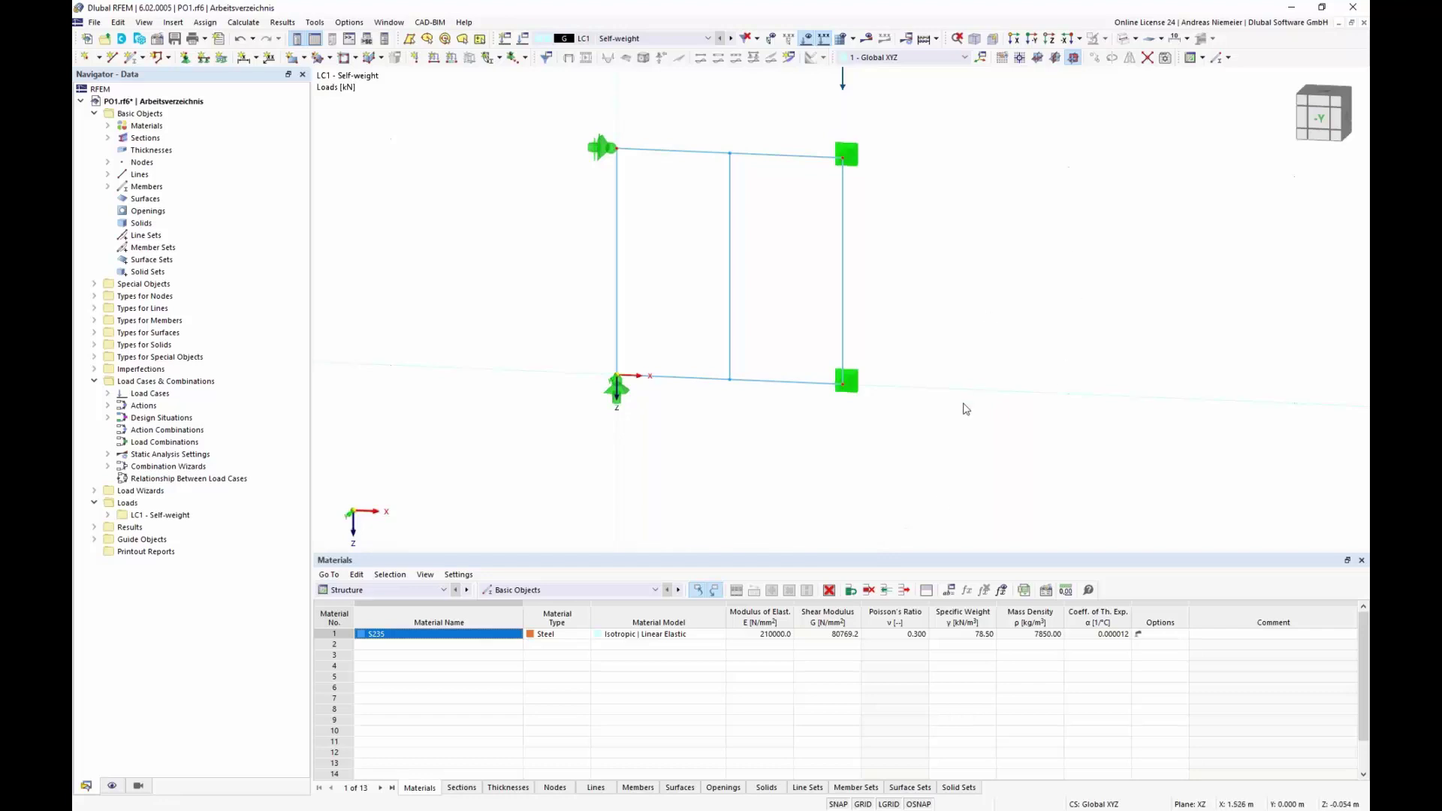
Recalculate load case LC1 and examine the deformations of the frame with the added middle post.
scroll(973, 361, down, 1)
click(866, 38)
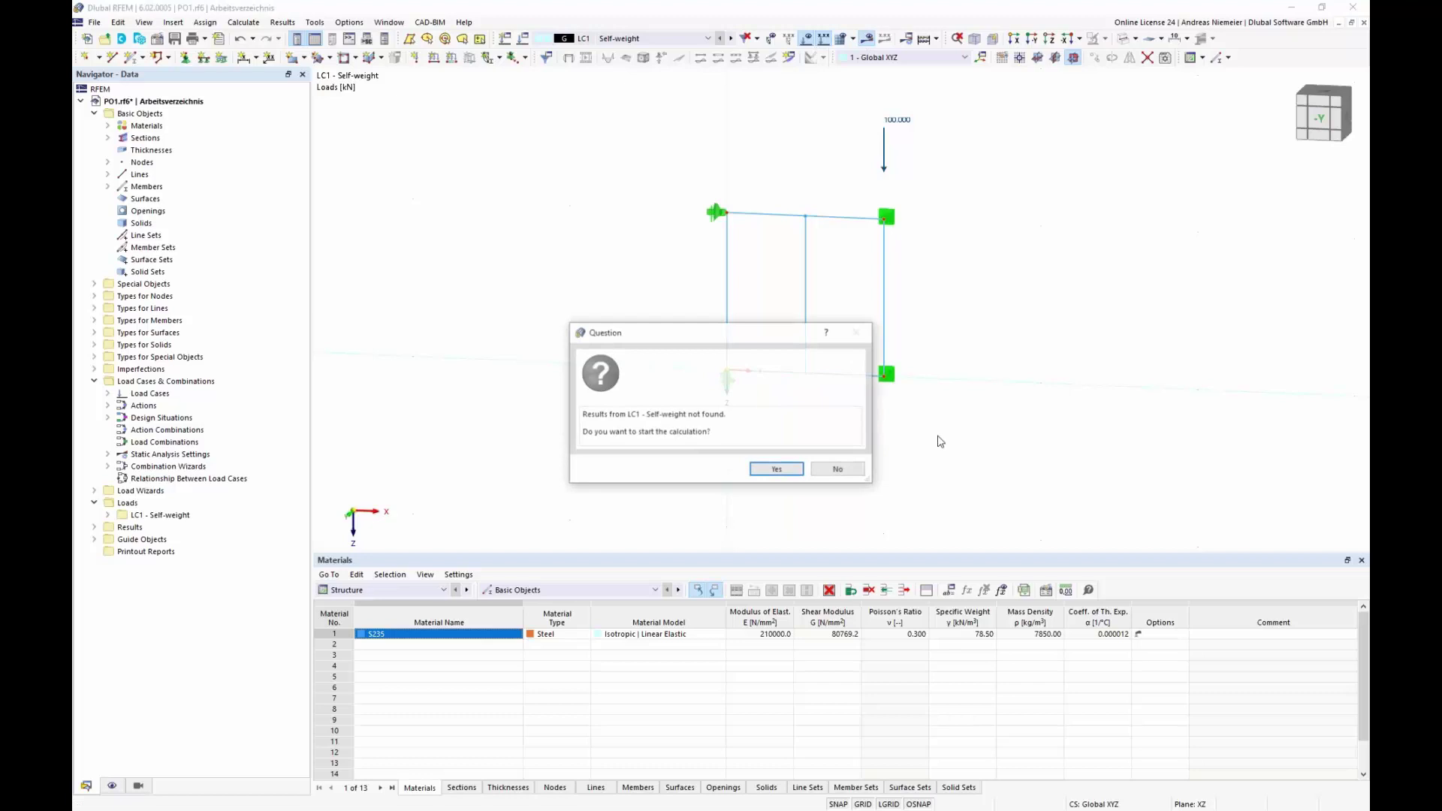
key(Return)
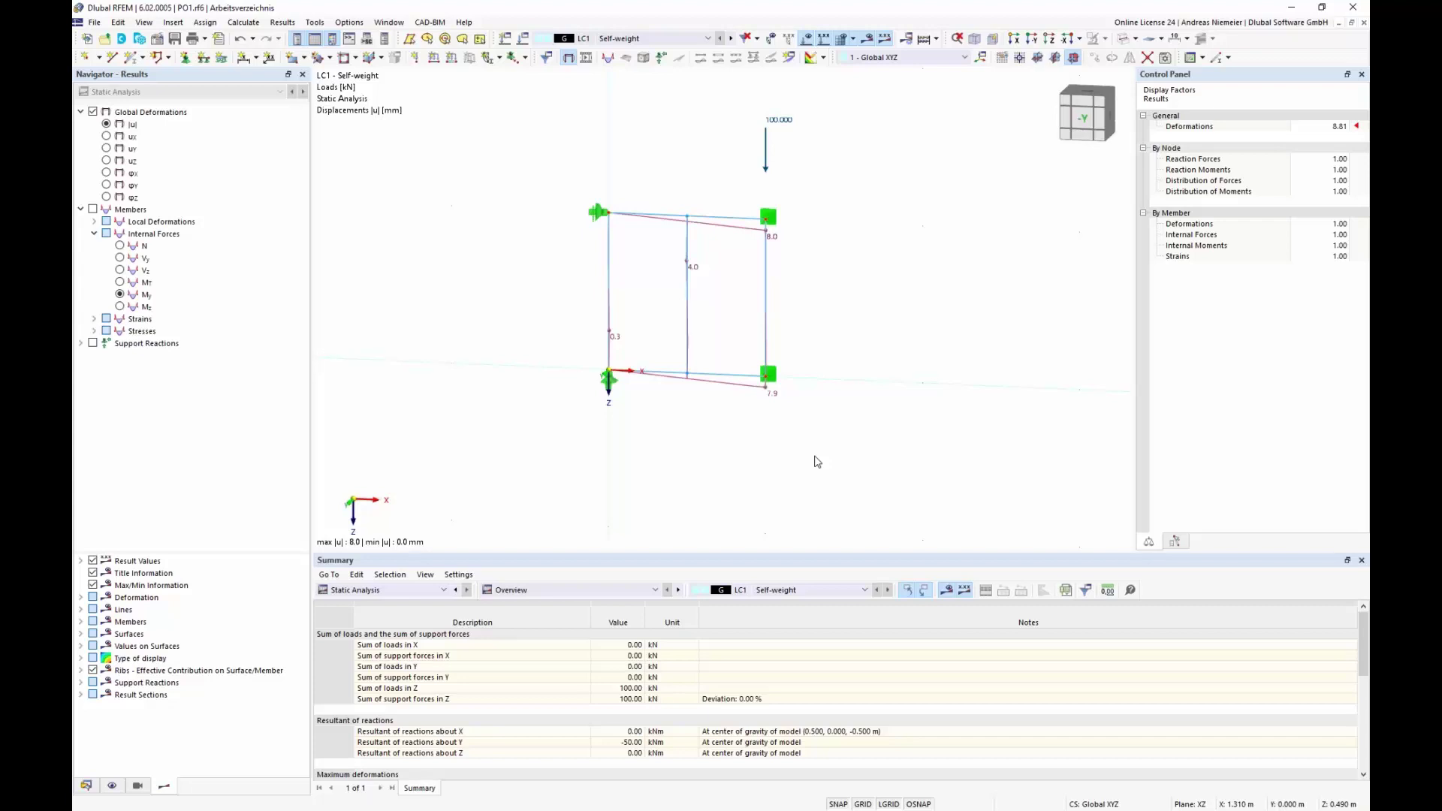
scroll(677, 226, up, 3)
middle_drag(661, 283, 647, 235)
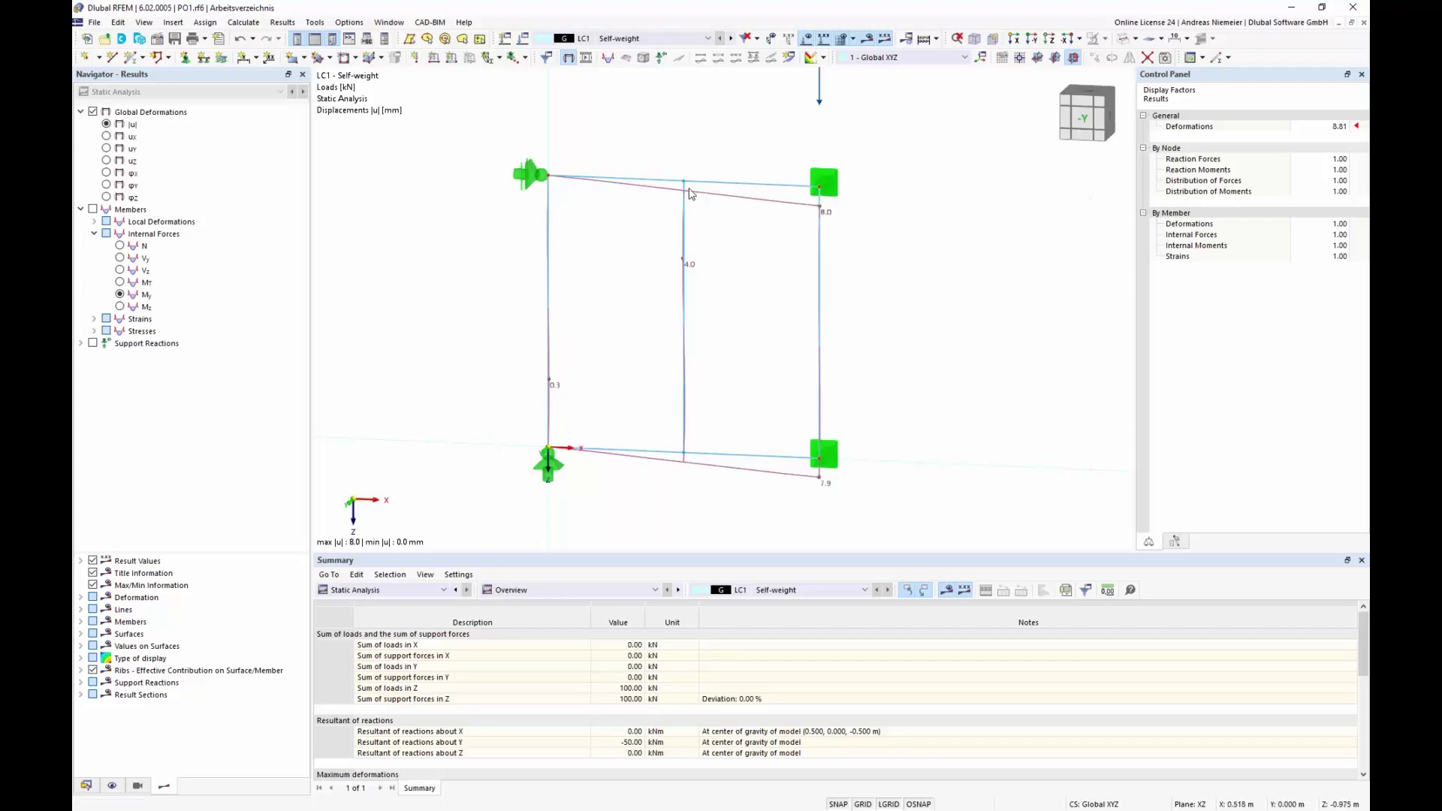
Review the On Member parameters of the upper midpoint node in relative and absolute distances, then discard the changes.
scroll(691, 197, up, 1)
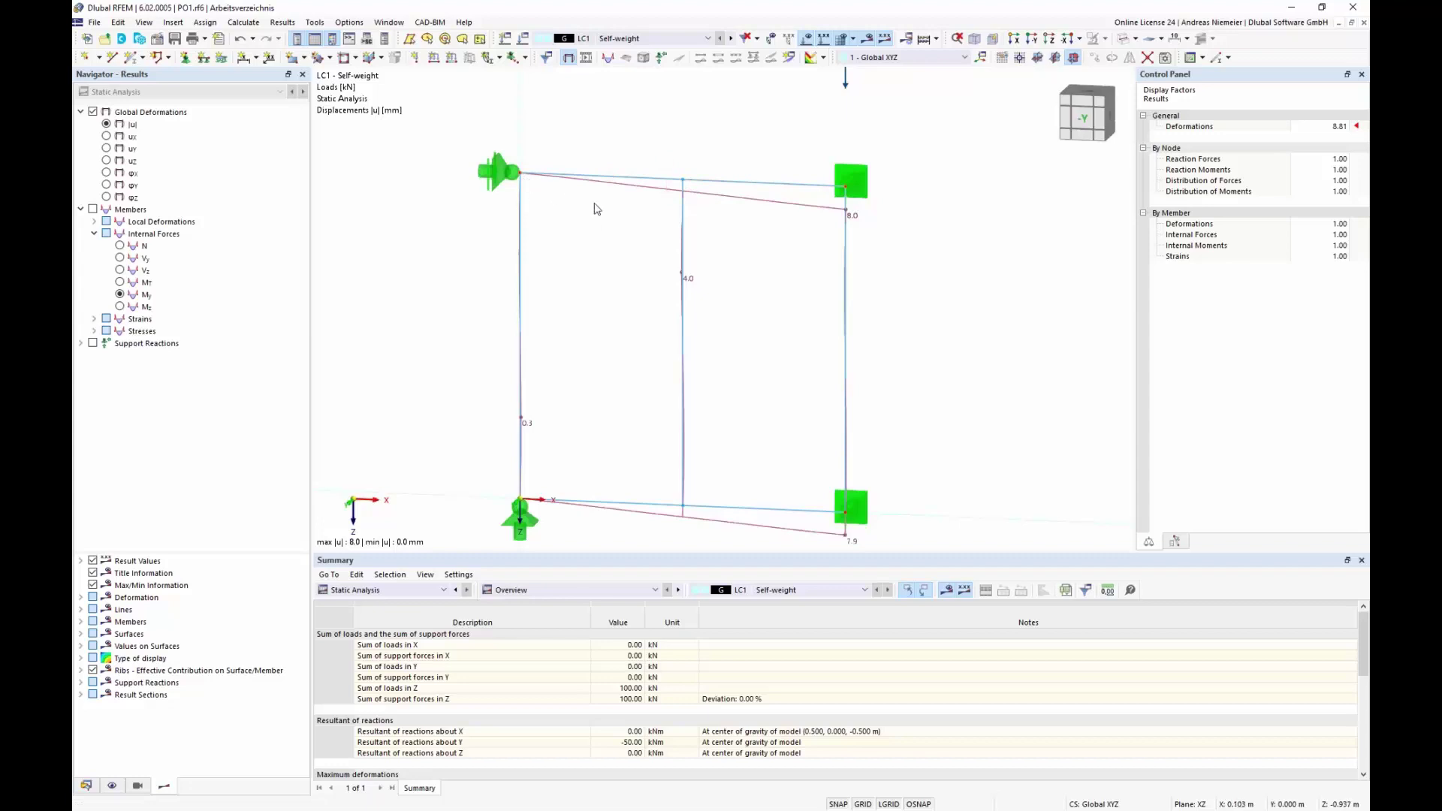
double_click(683, 183)
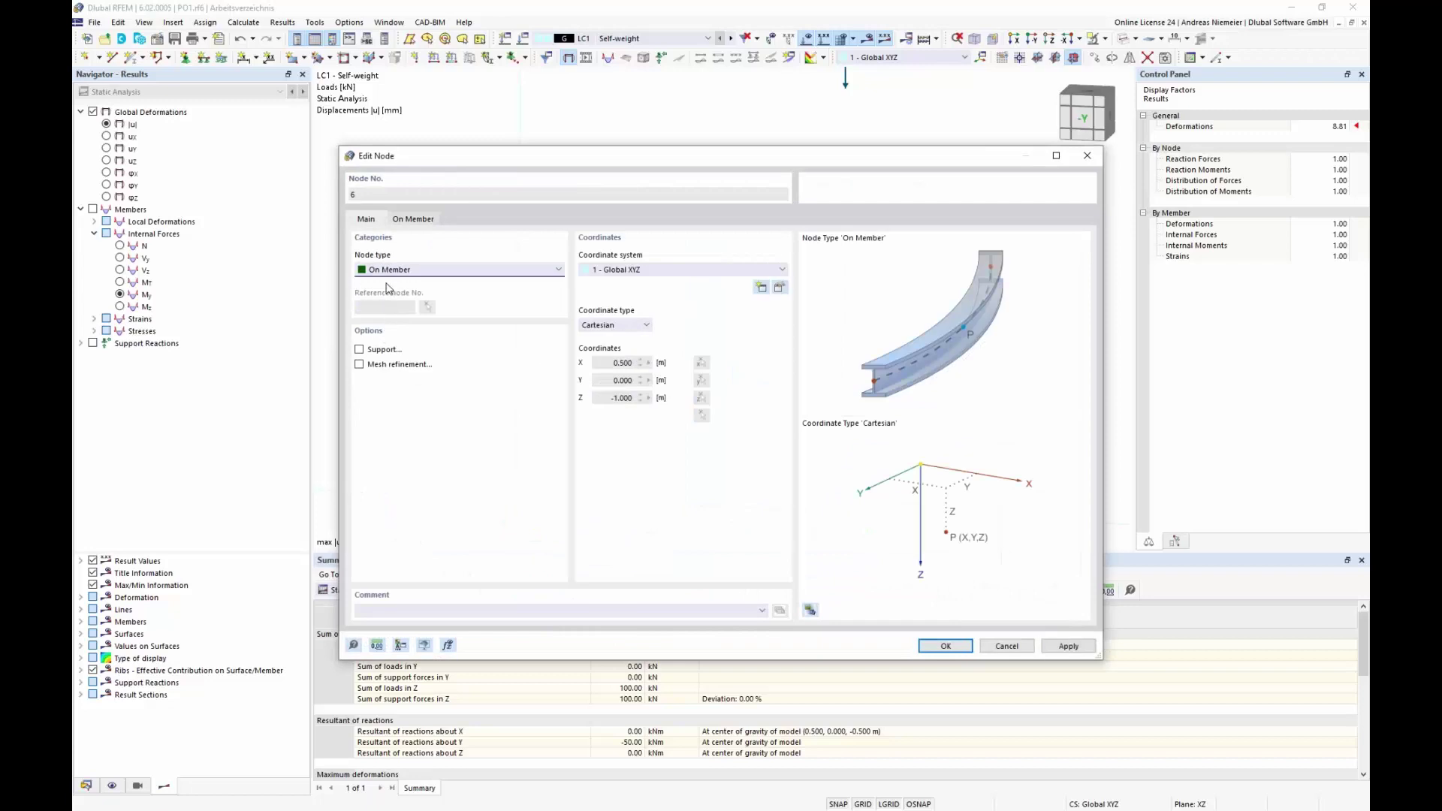
click(429, 226)
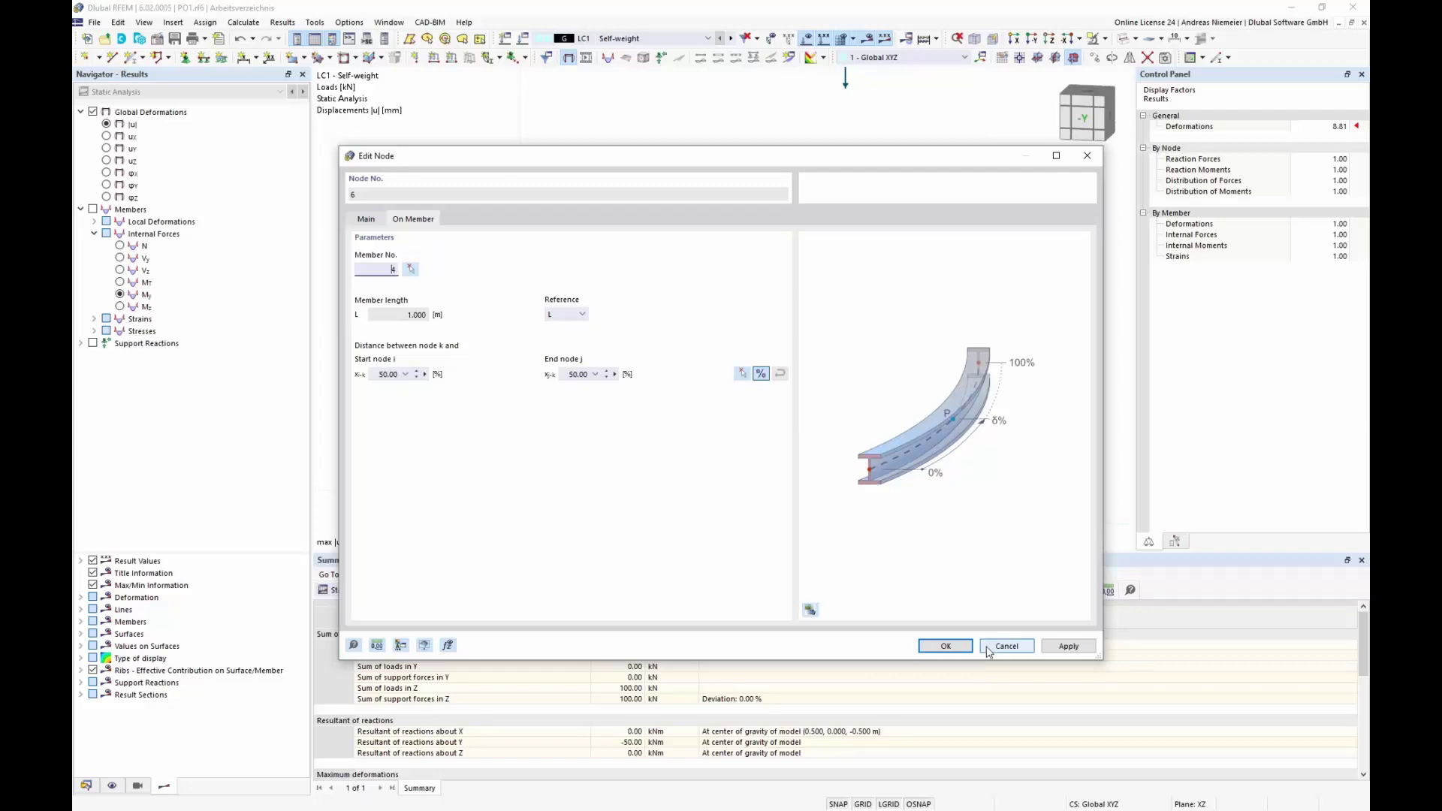
click(761, 373)
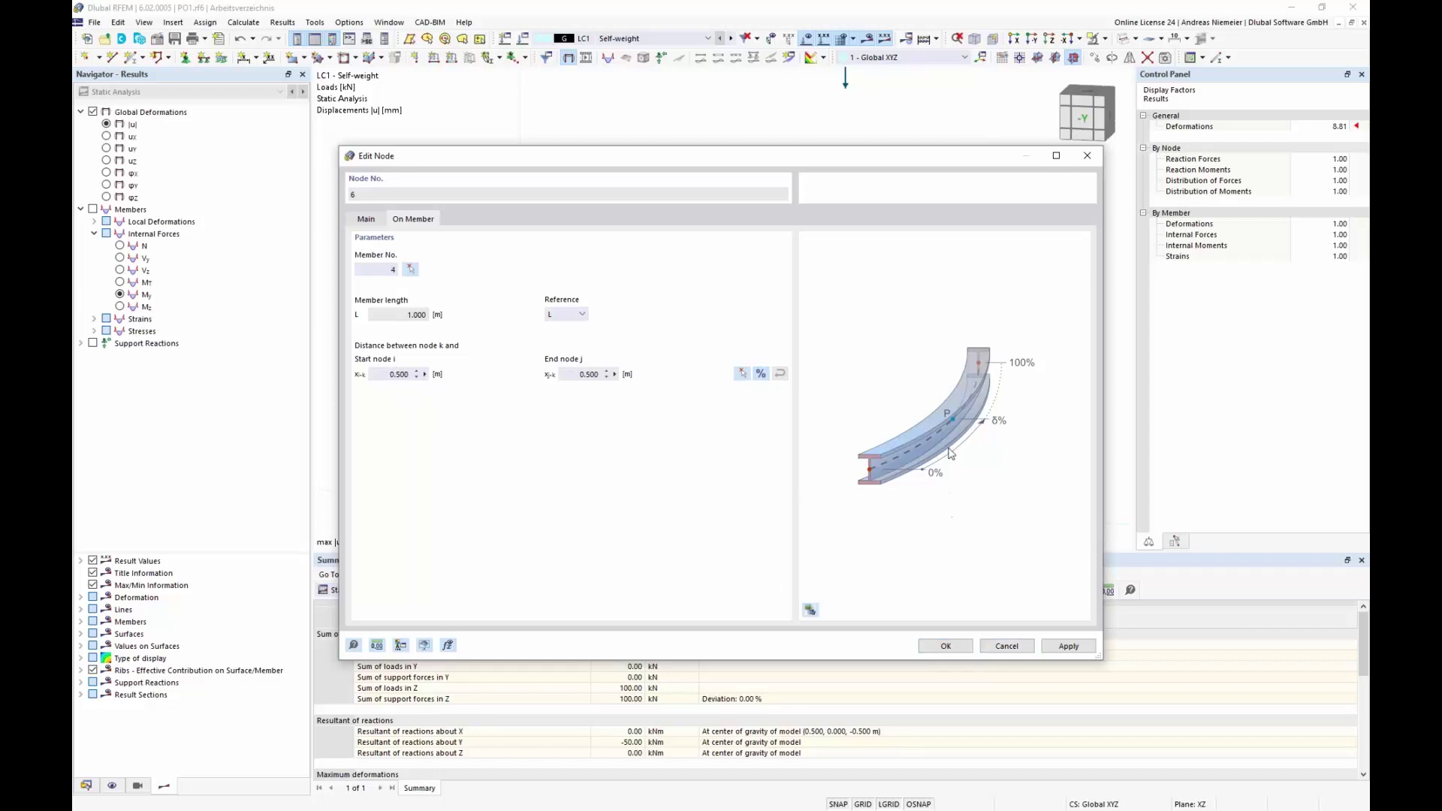
click(1006, 646)
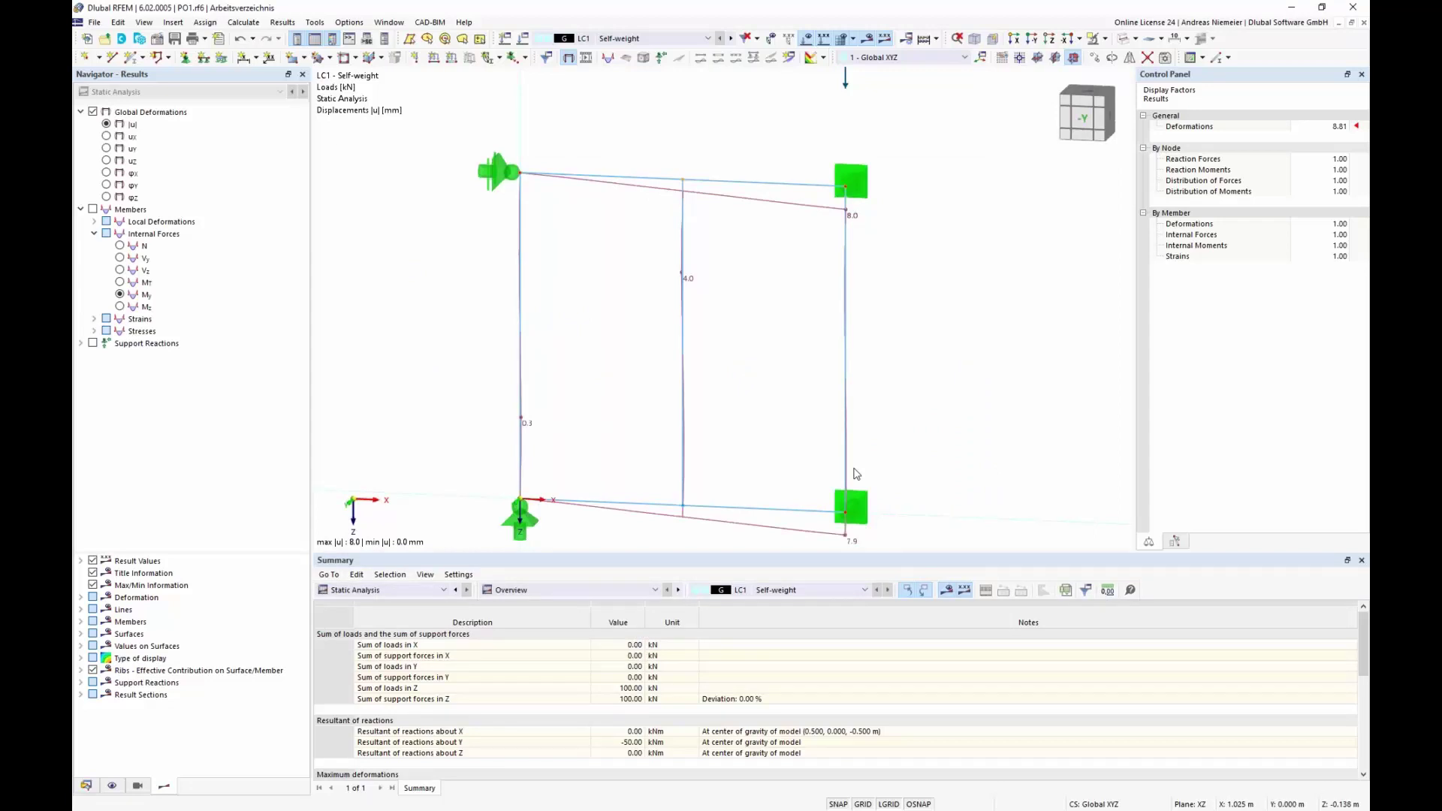
Create two global parameters of unit group Lengths named Xtop and Xbottom, both defined by value.
click(120, 23)
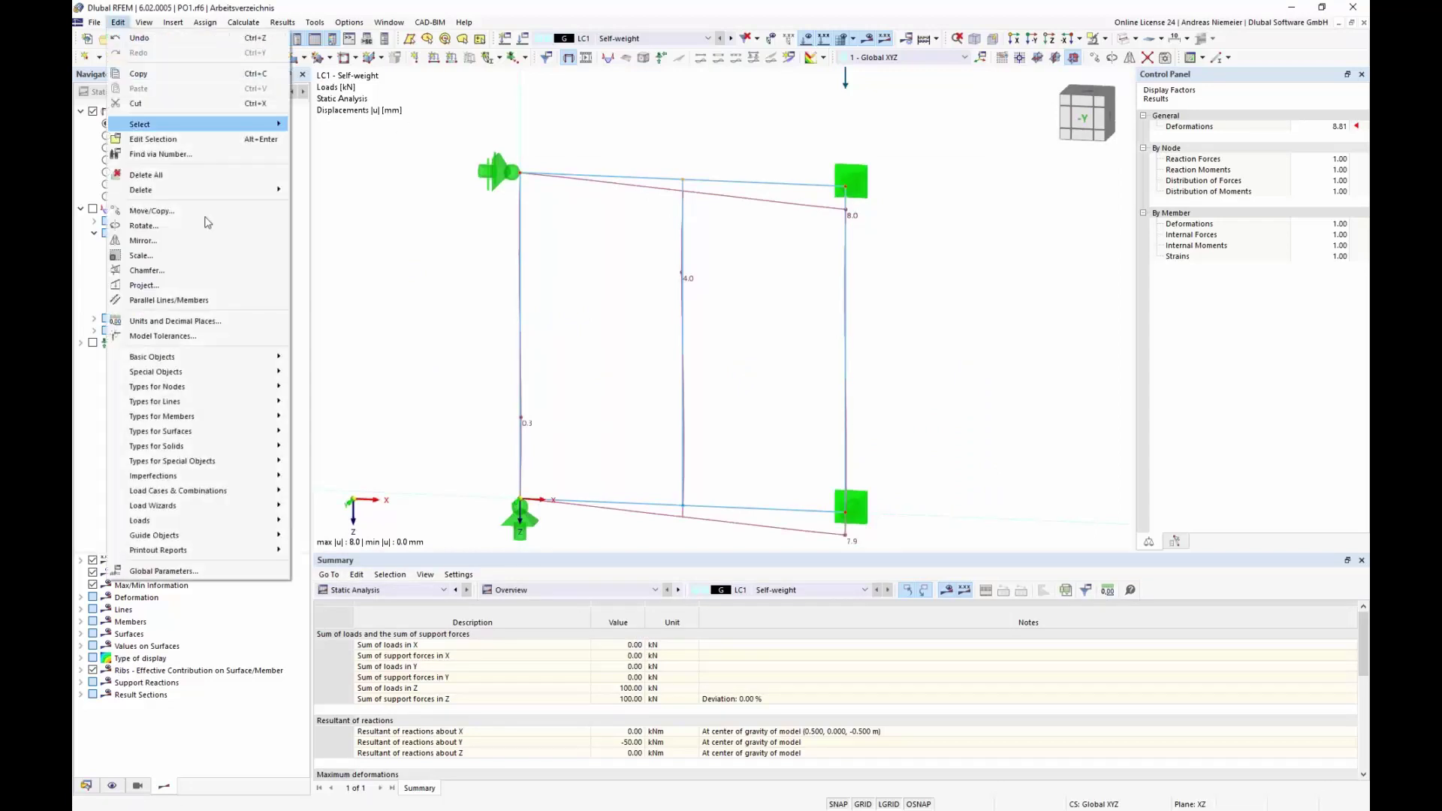
click(177, 572)
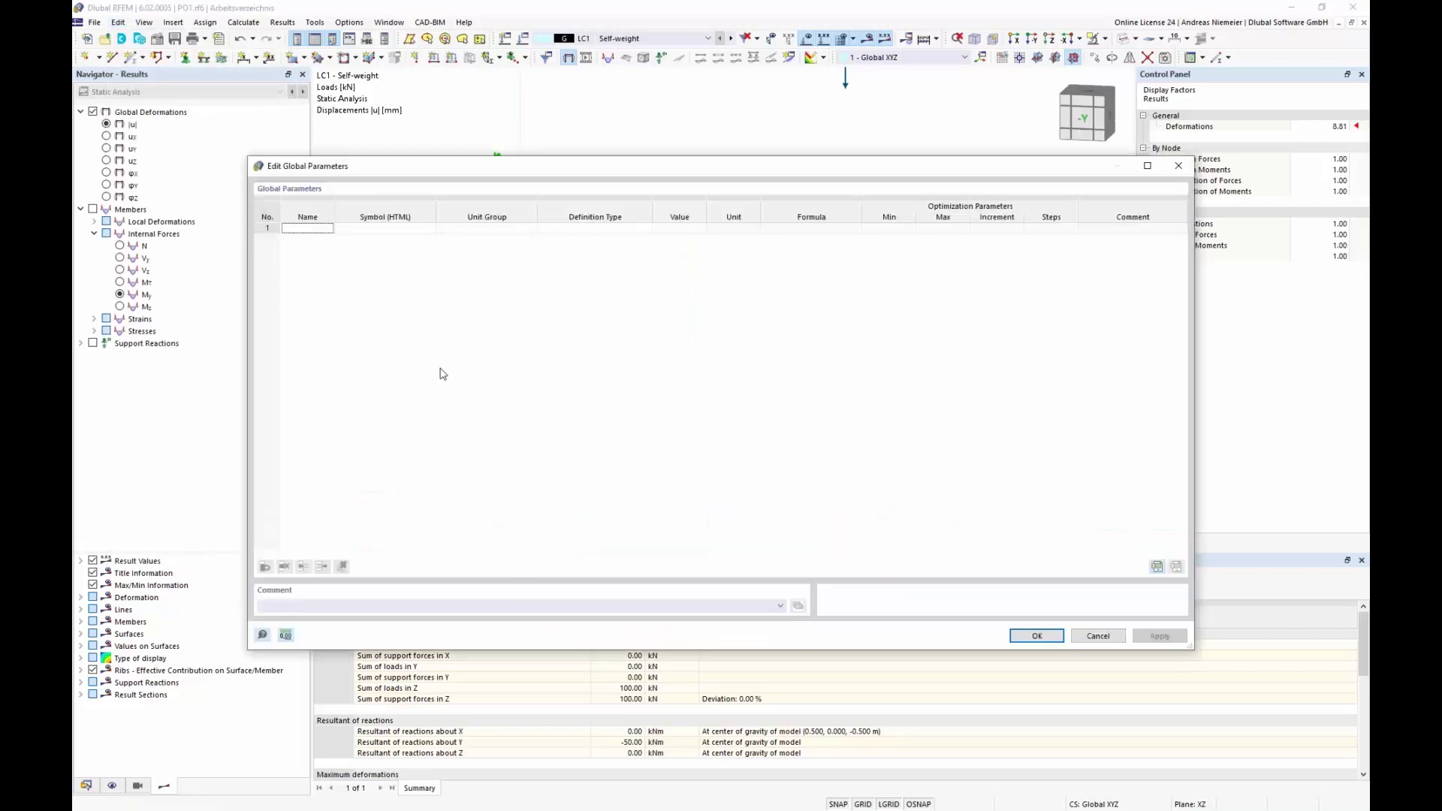
click(285, 229)
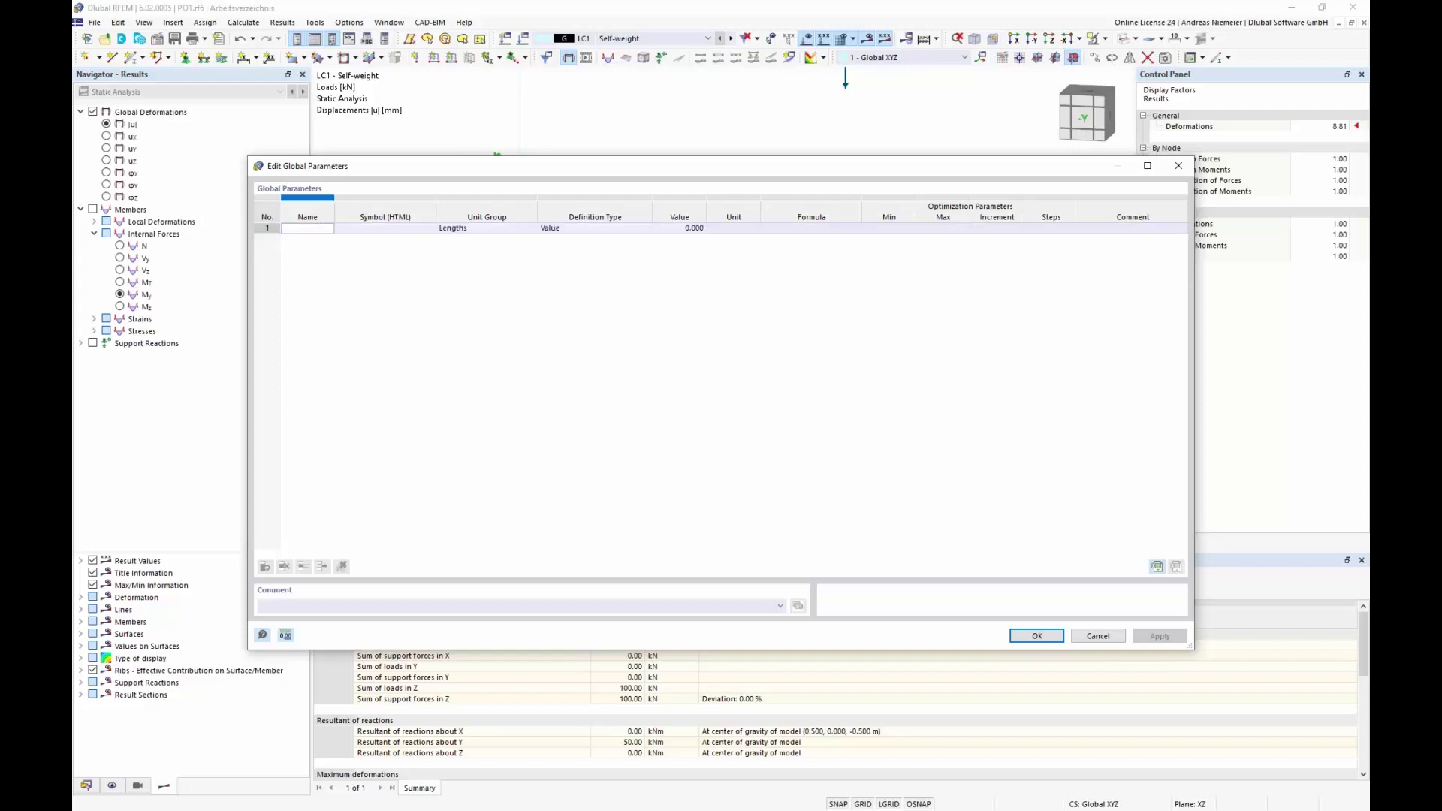
text(Xtop)
key(Tab)
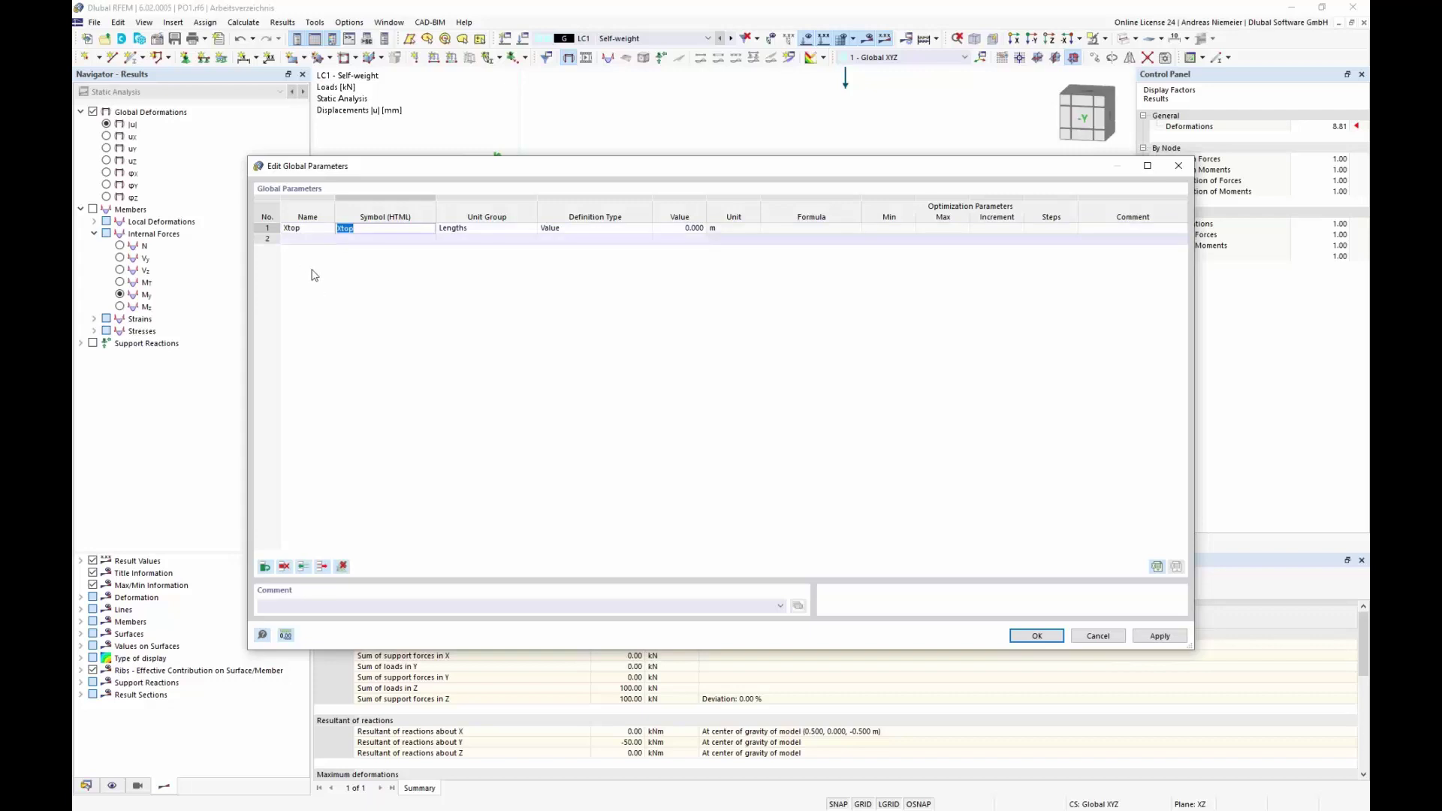
click(302, 239)
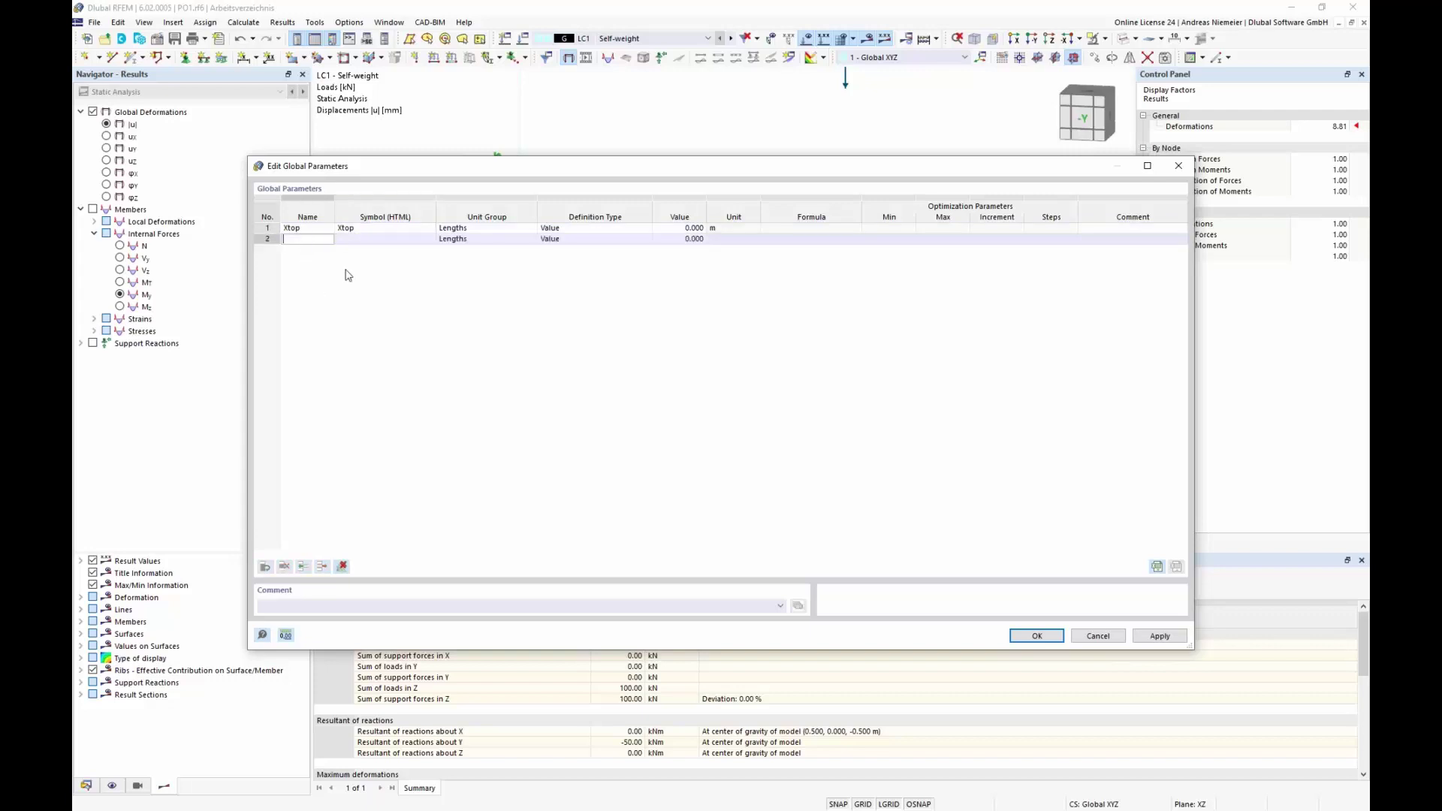
text(Xbottom)
key(Return)
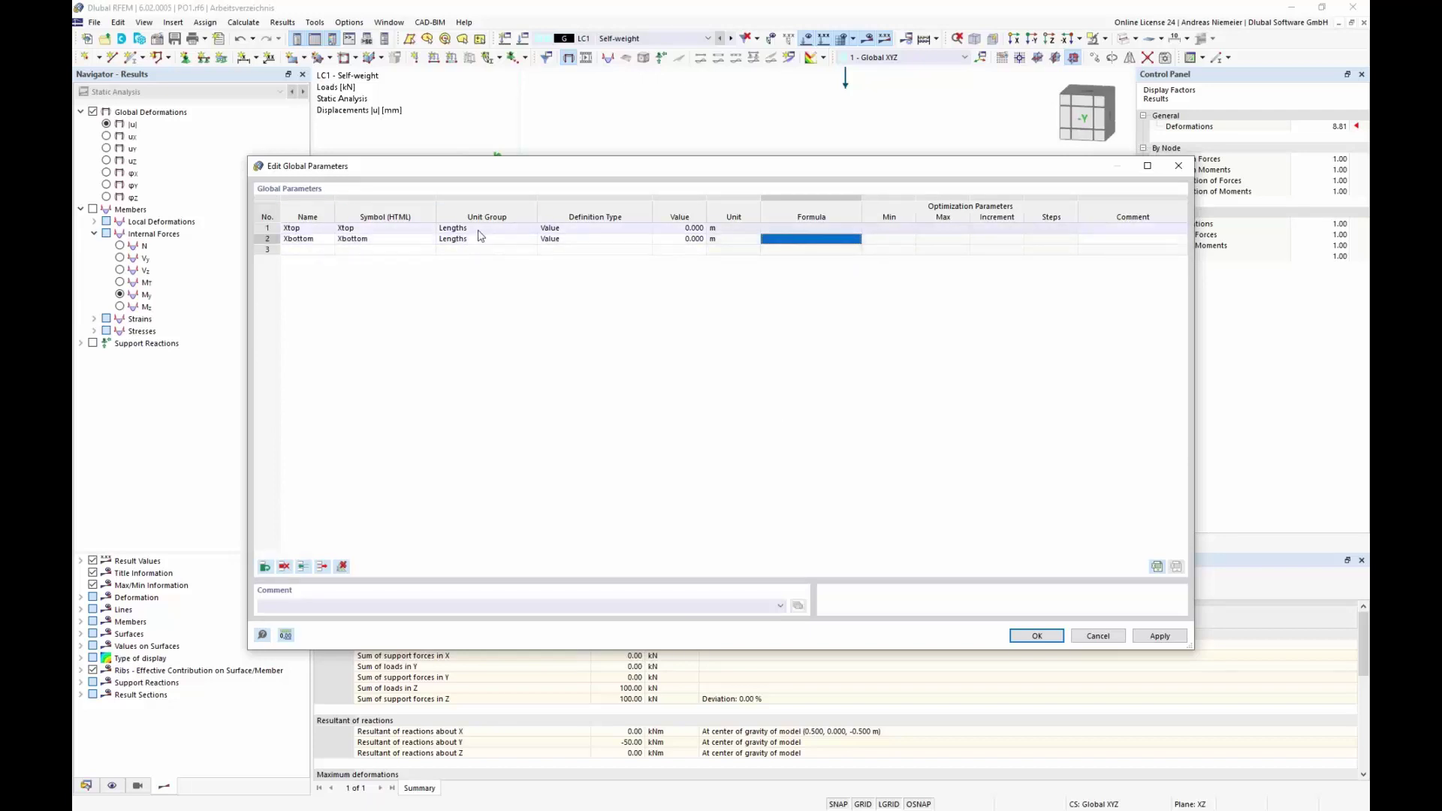
double_click(691, 228)
double_click(692, 240)
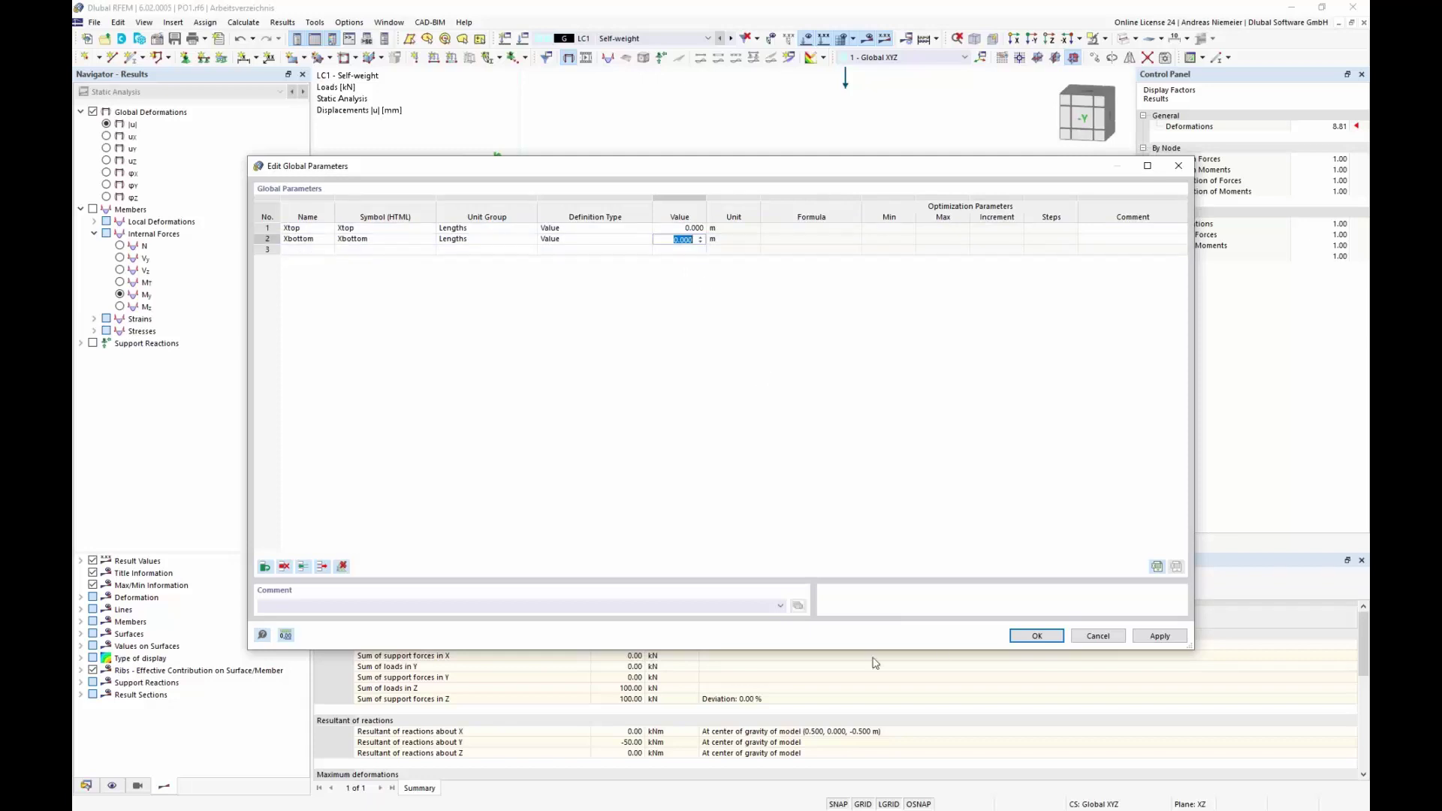
click(1016, 637)
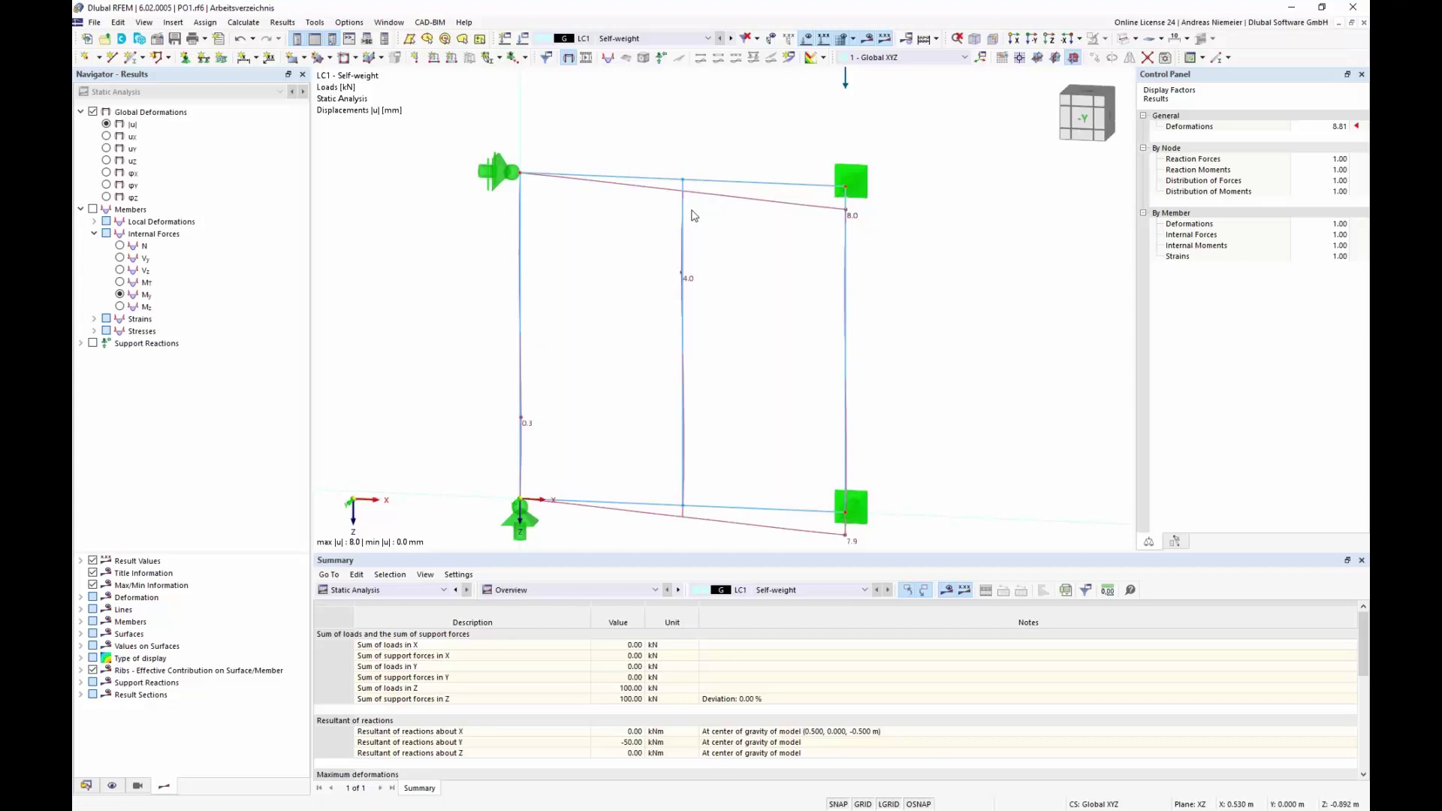
Switch the upper midpoint node to absolute distances and define its start-node distance with the formula 0.5+Xtop.
double_click(684, 183)
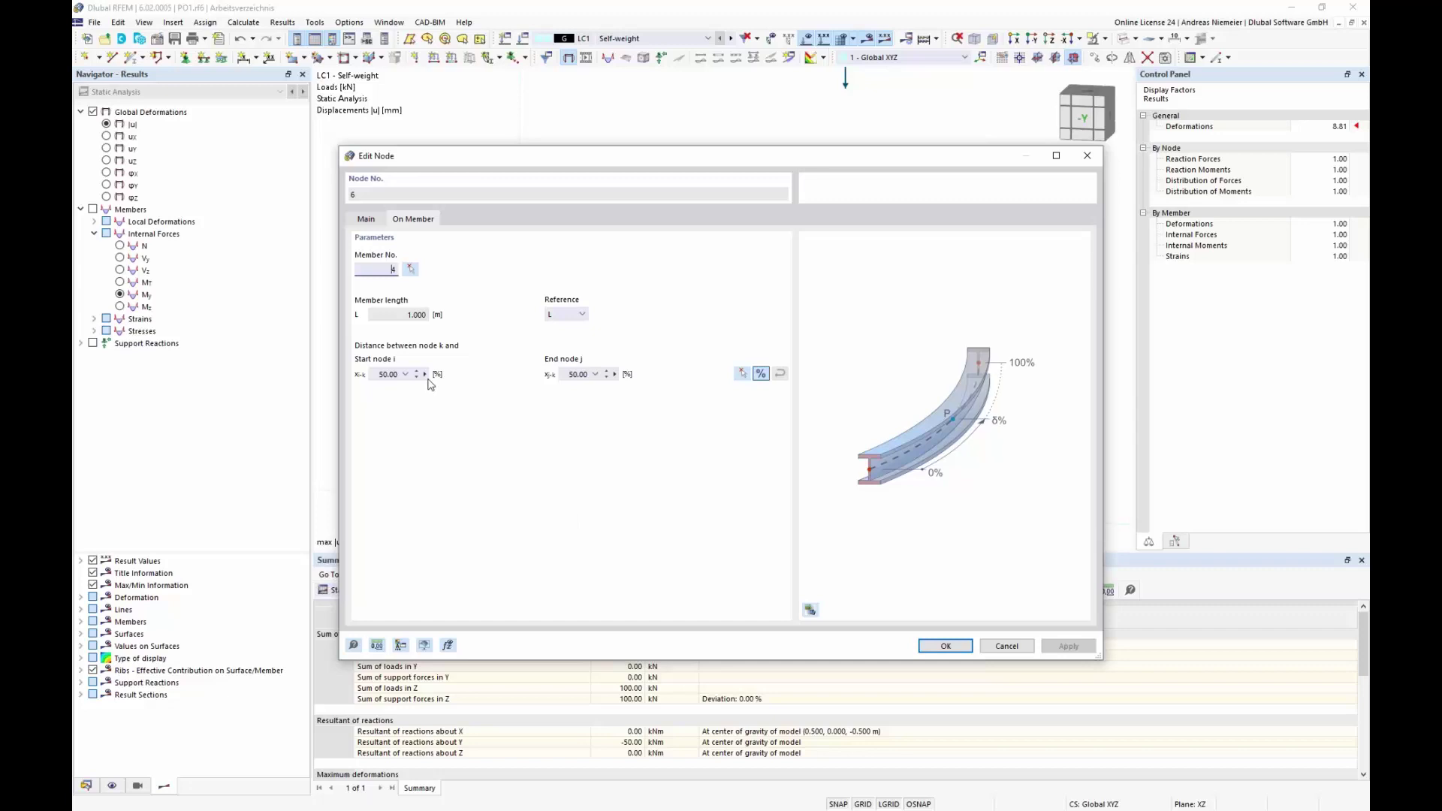
click(769, 379)
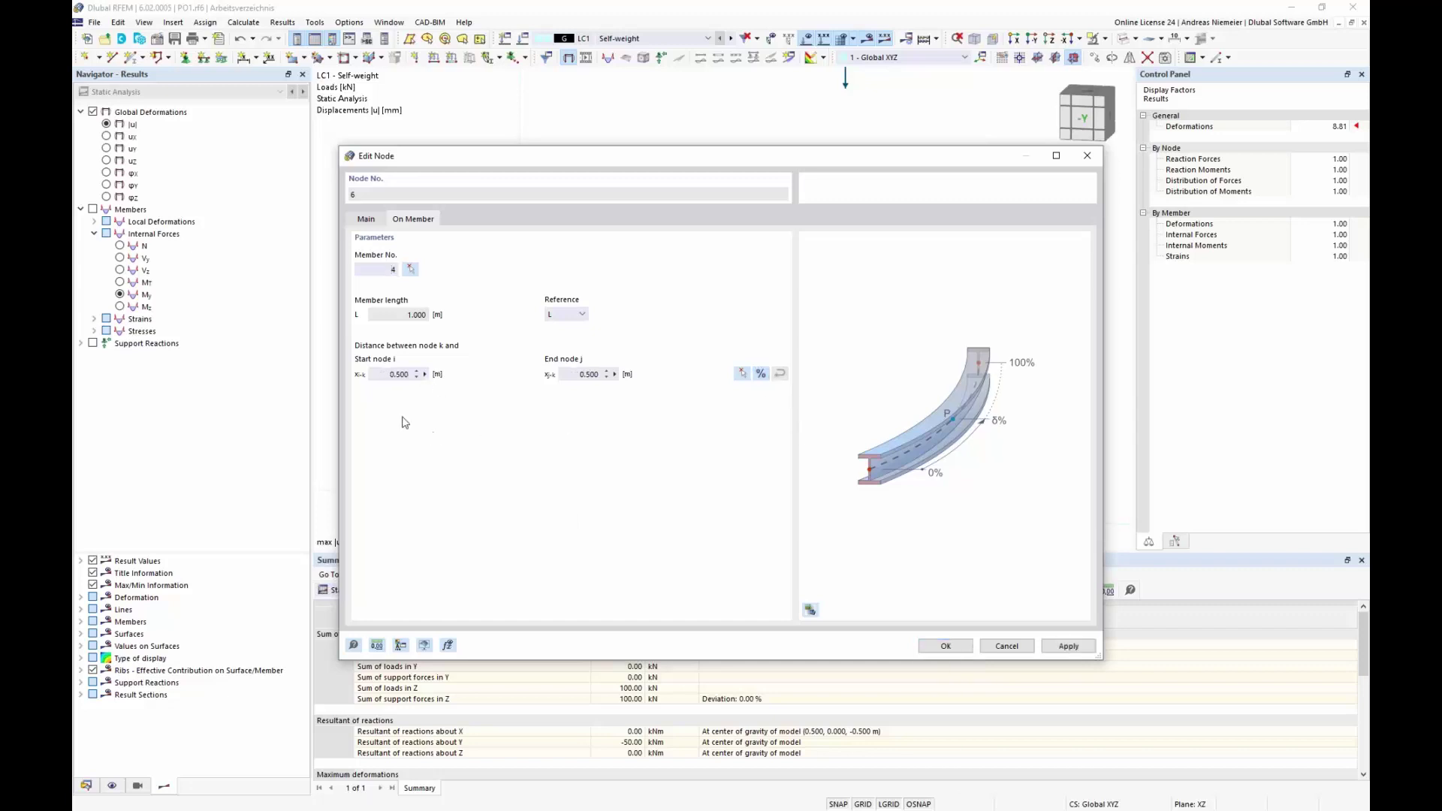
click(424, 375)
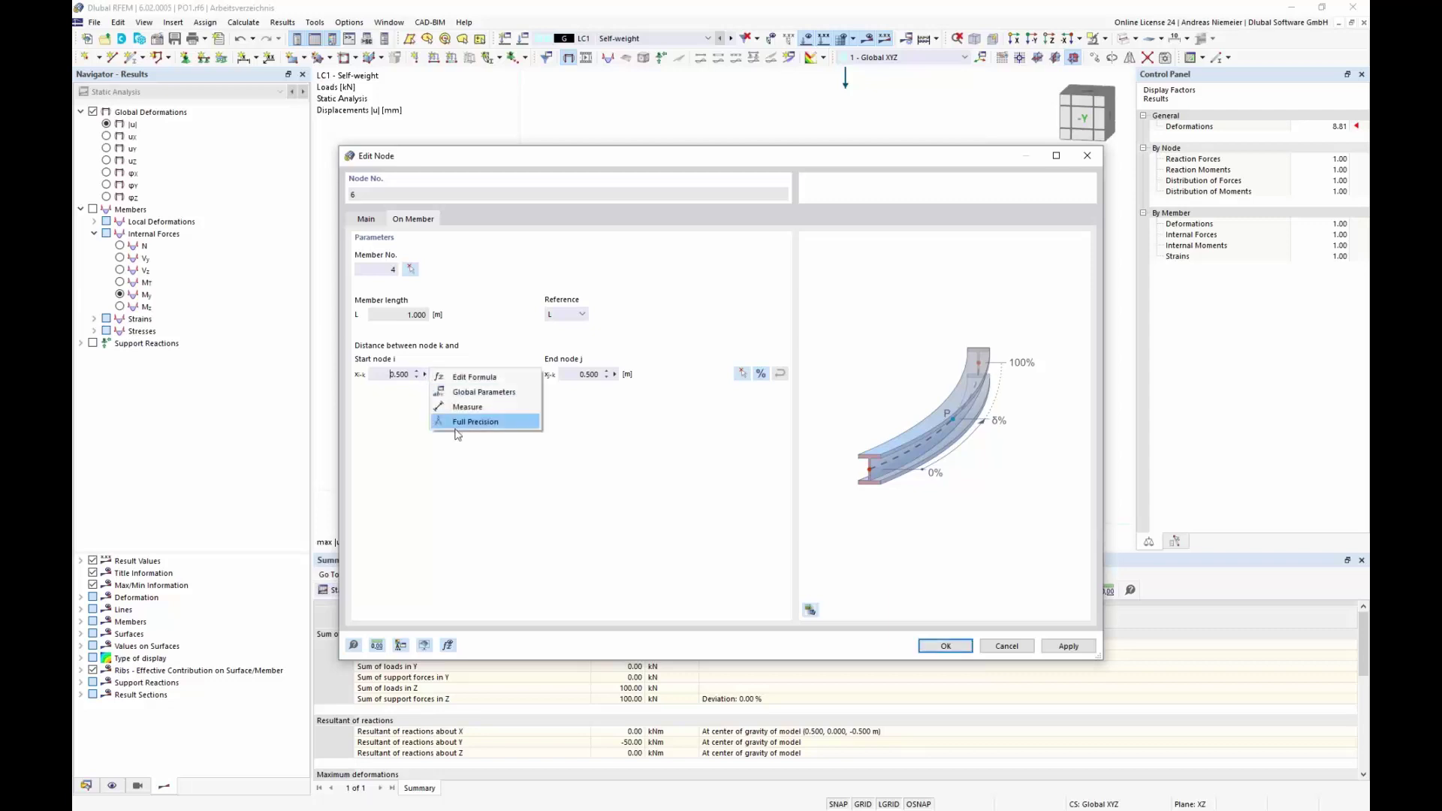
click(480, 377)
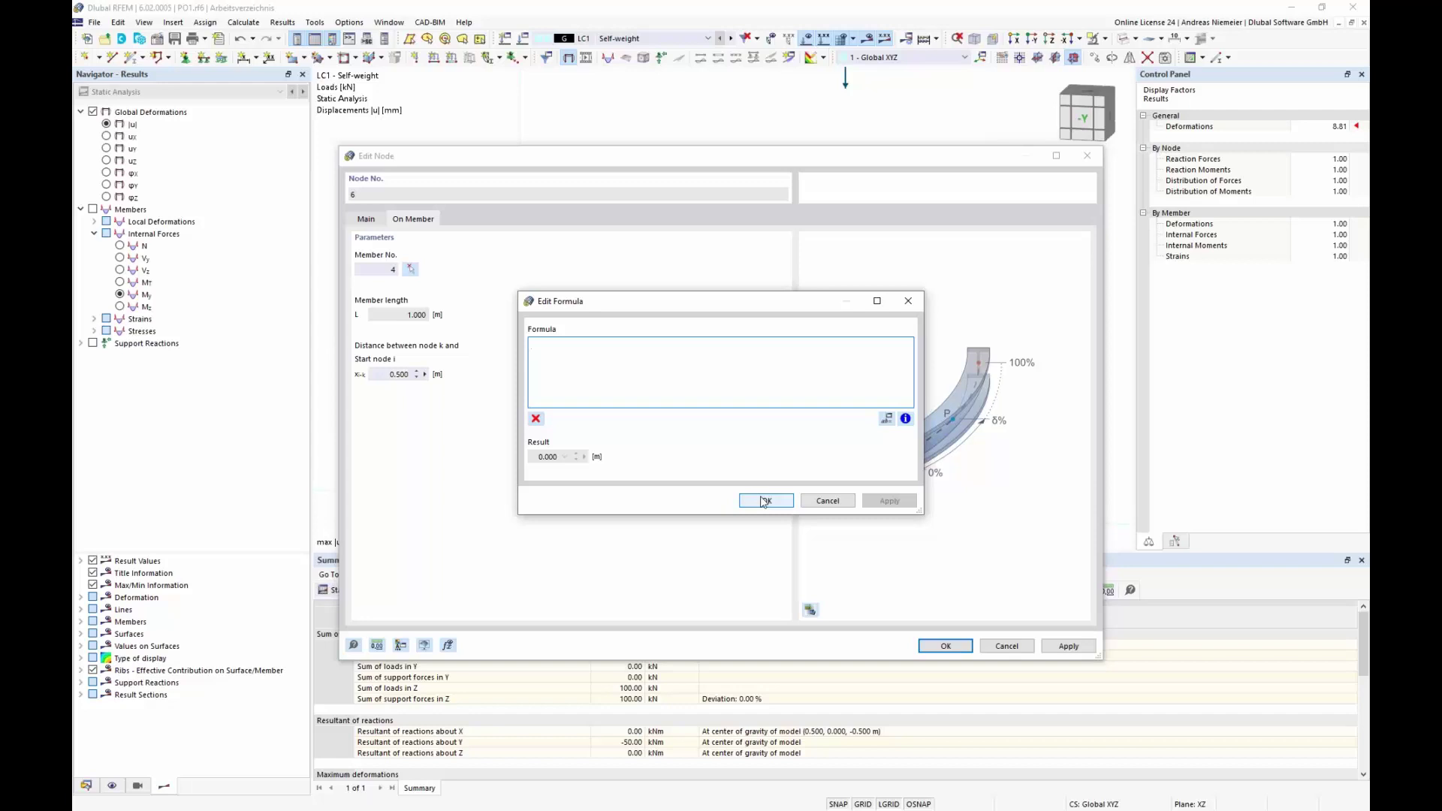
text(0.5+X)
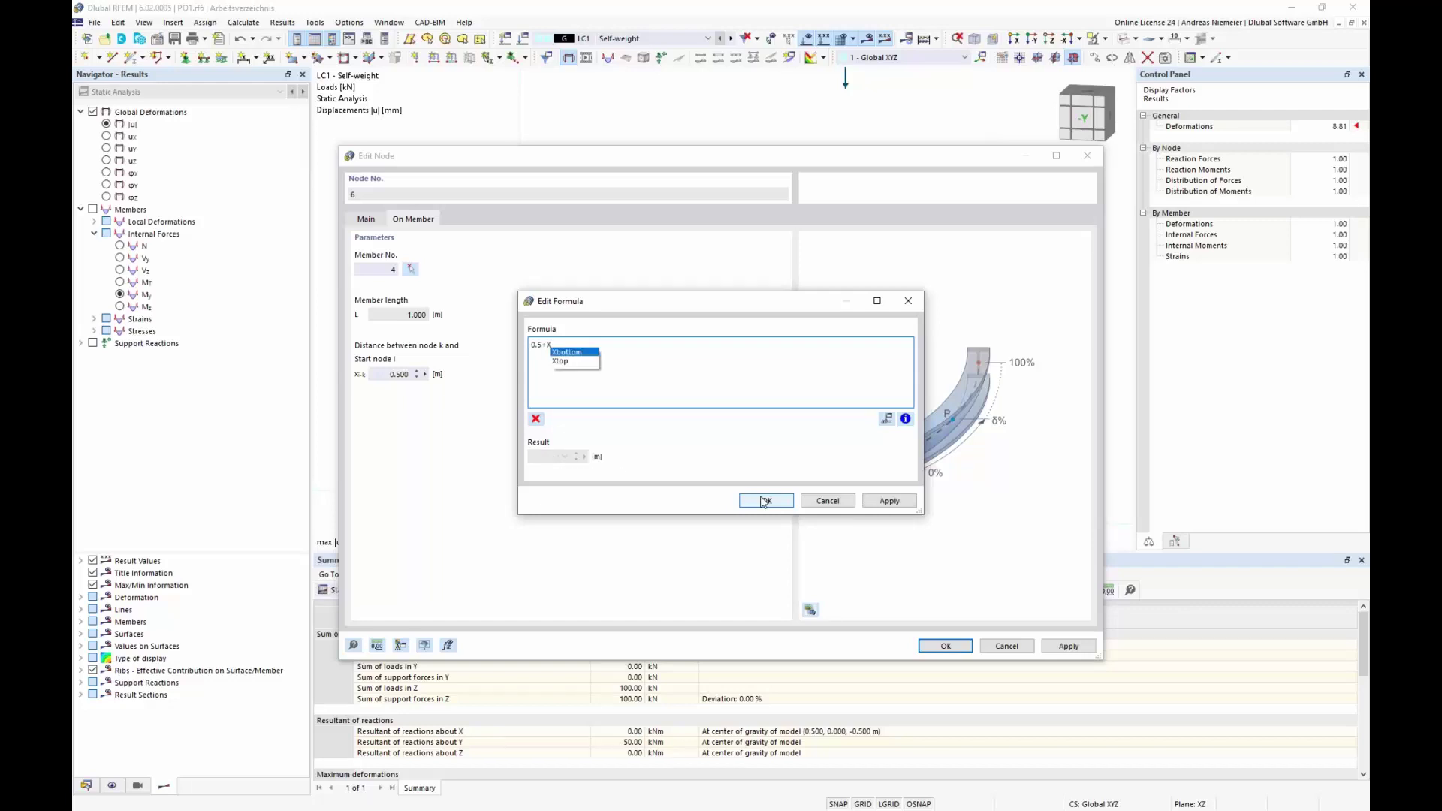
text(top)
click(770, 503)
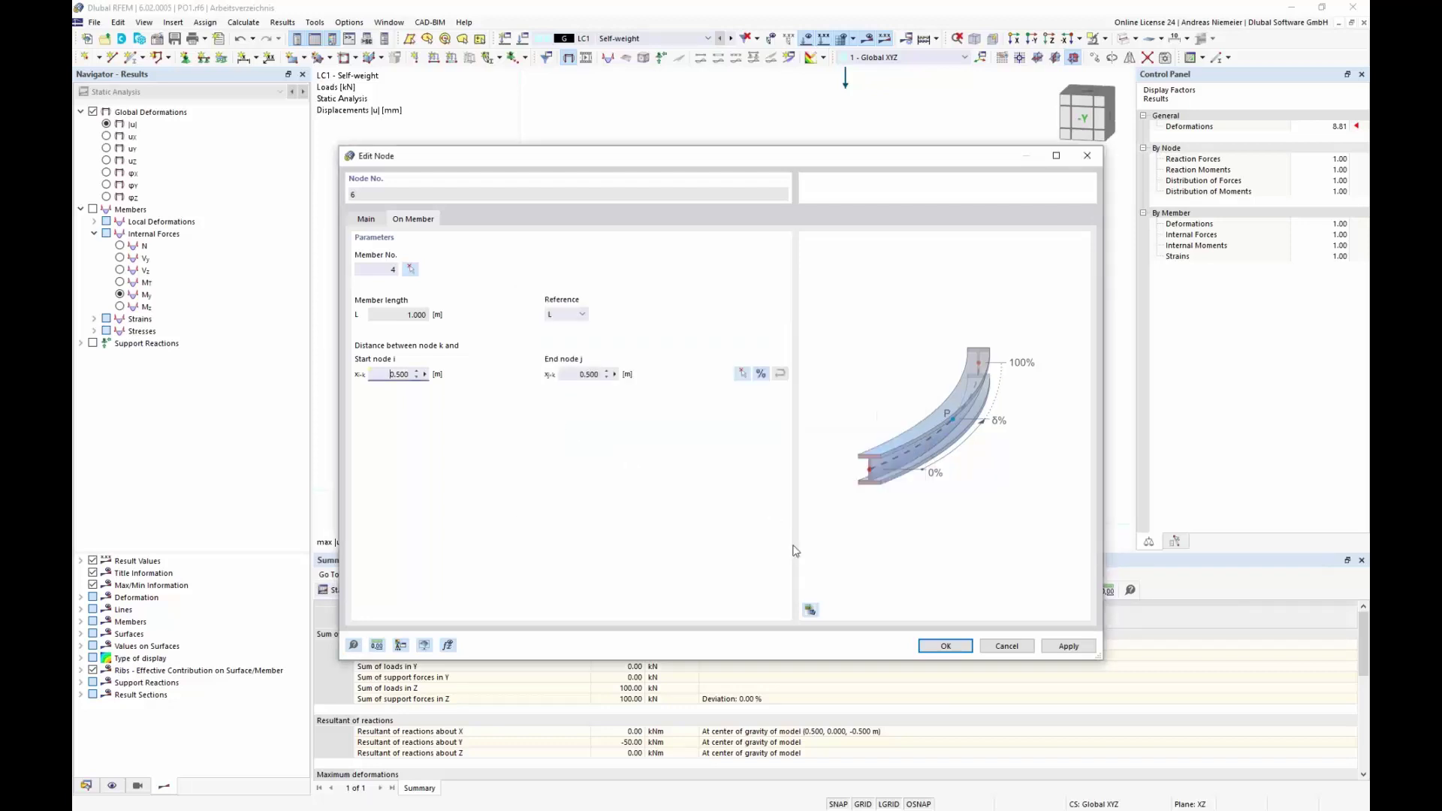
click(944, 646)
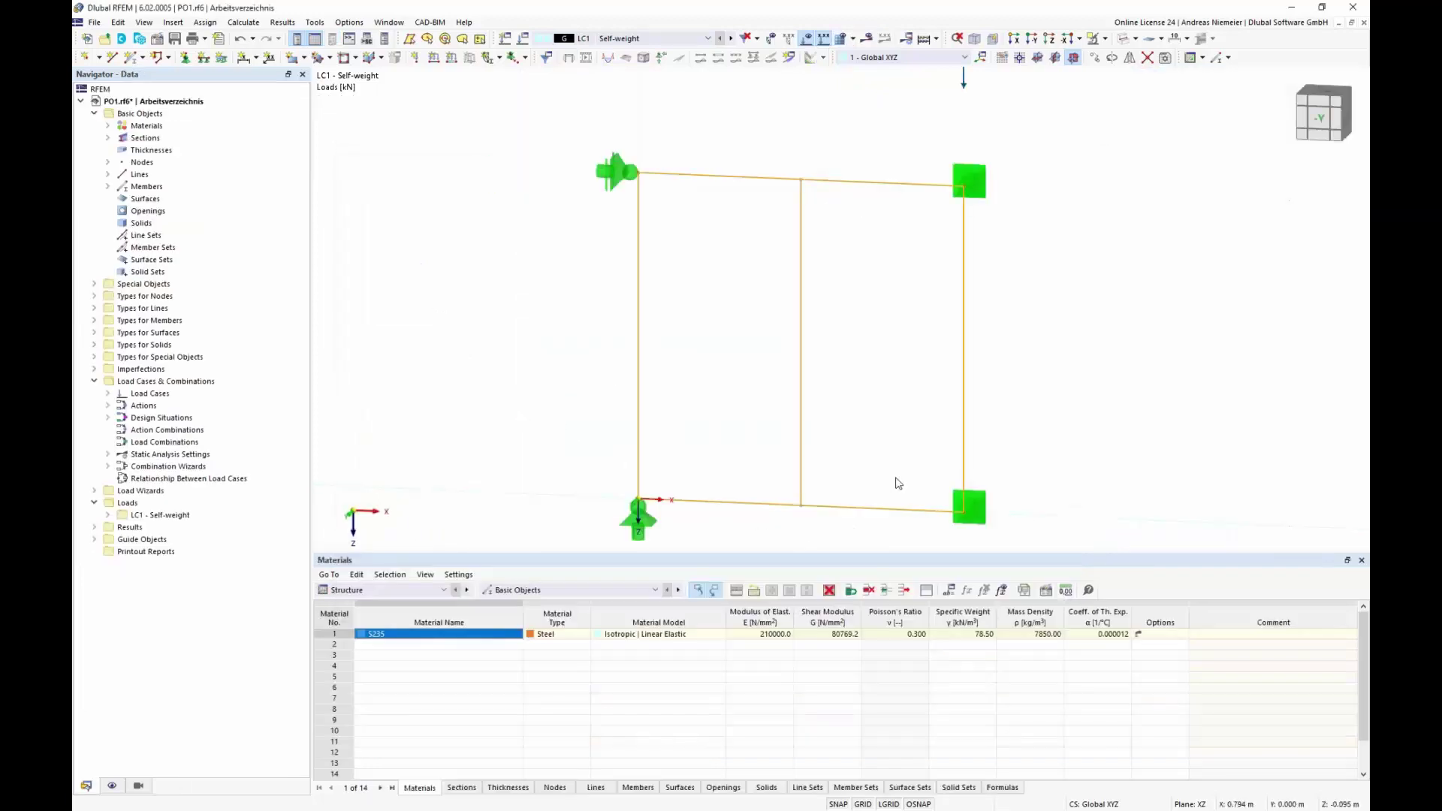
Set the global parameter Xtop to 0.1 m.
click(949, 589)
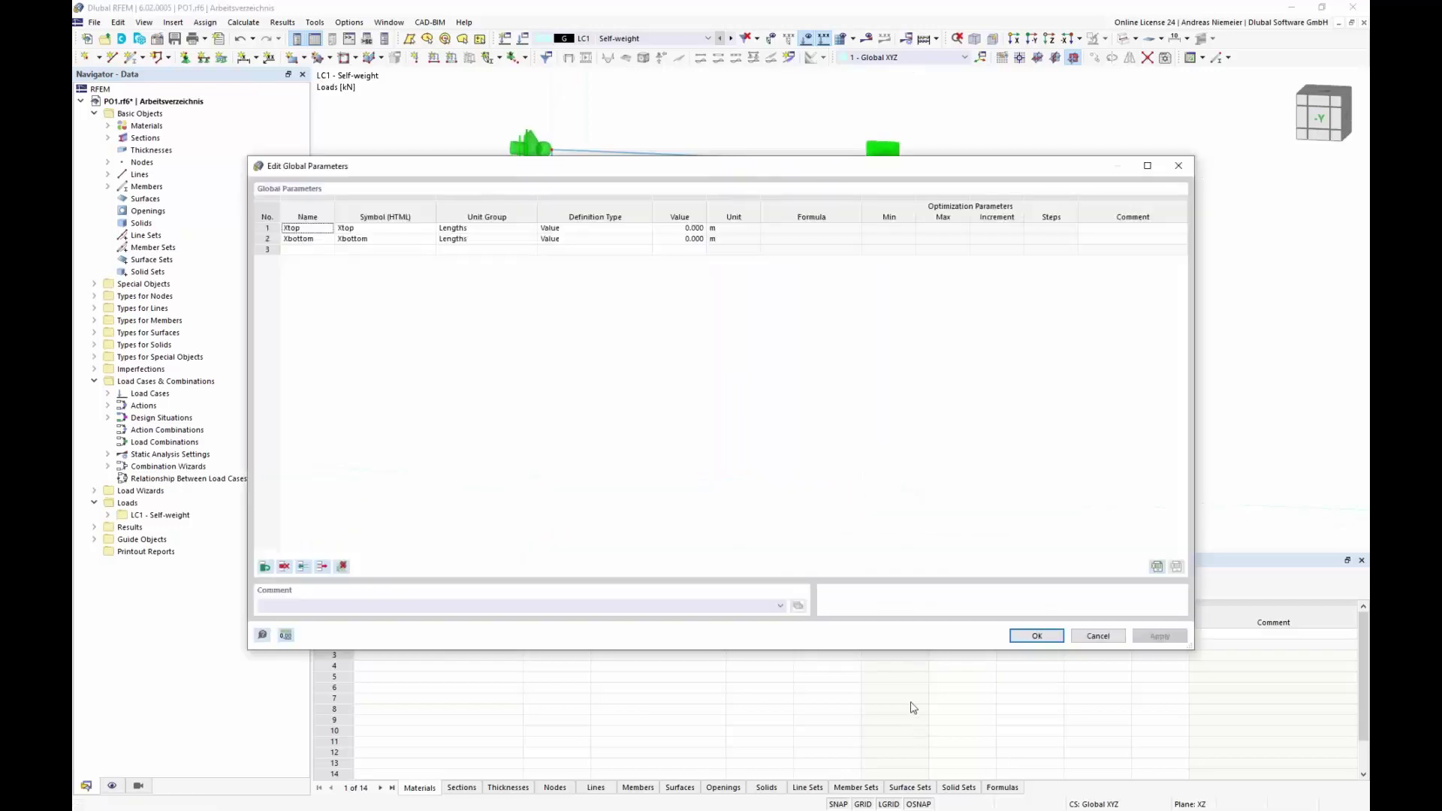
double_click(684, 228)
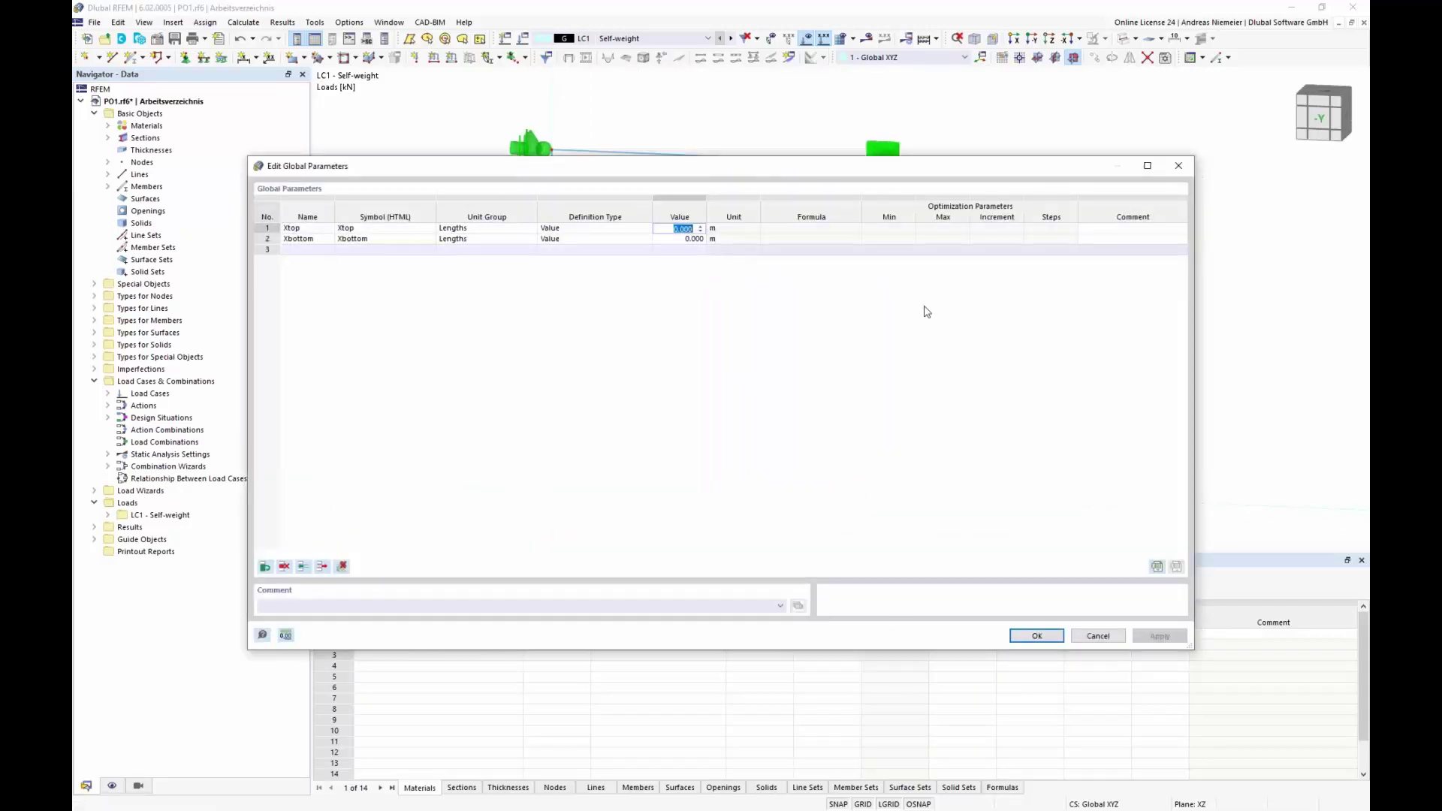
text(0.1)
key(Return)
click(1037, 635)
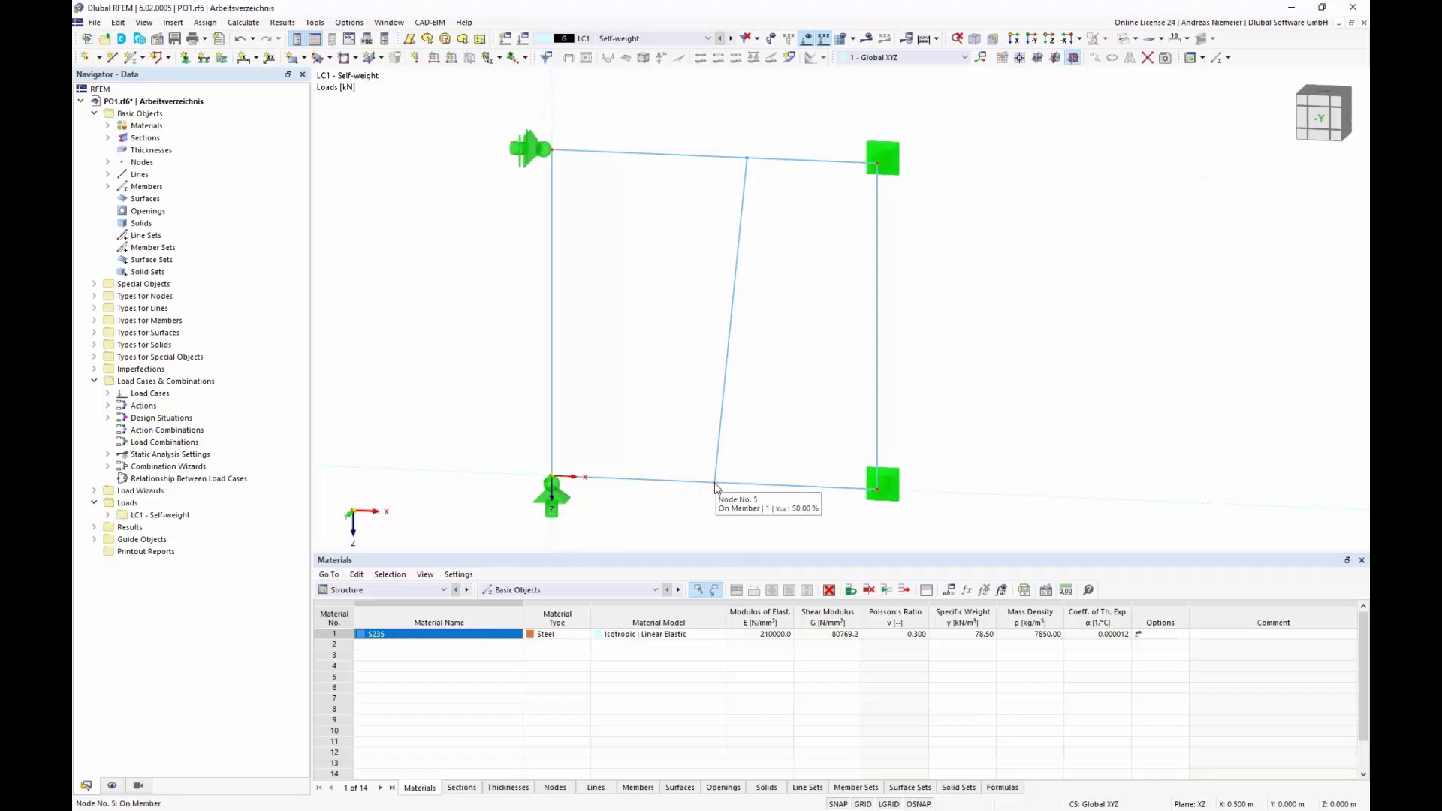
View the object properties available for a start-distance formula on the lower midpoint node, then discard the node edits.
middle_drag(1003, 481, 887, 449)
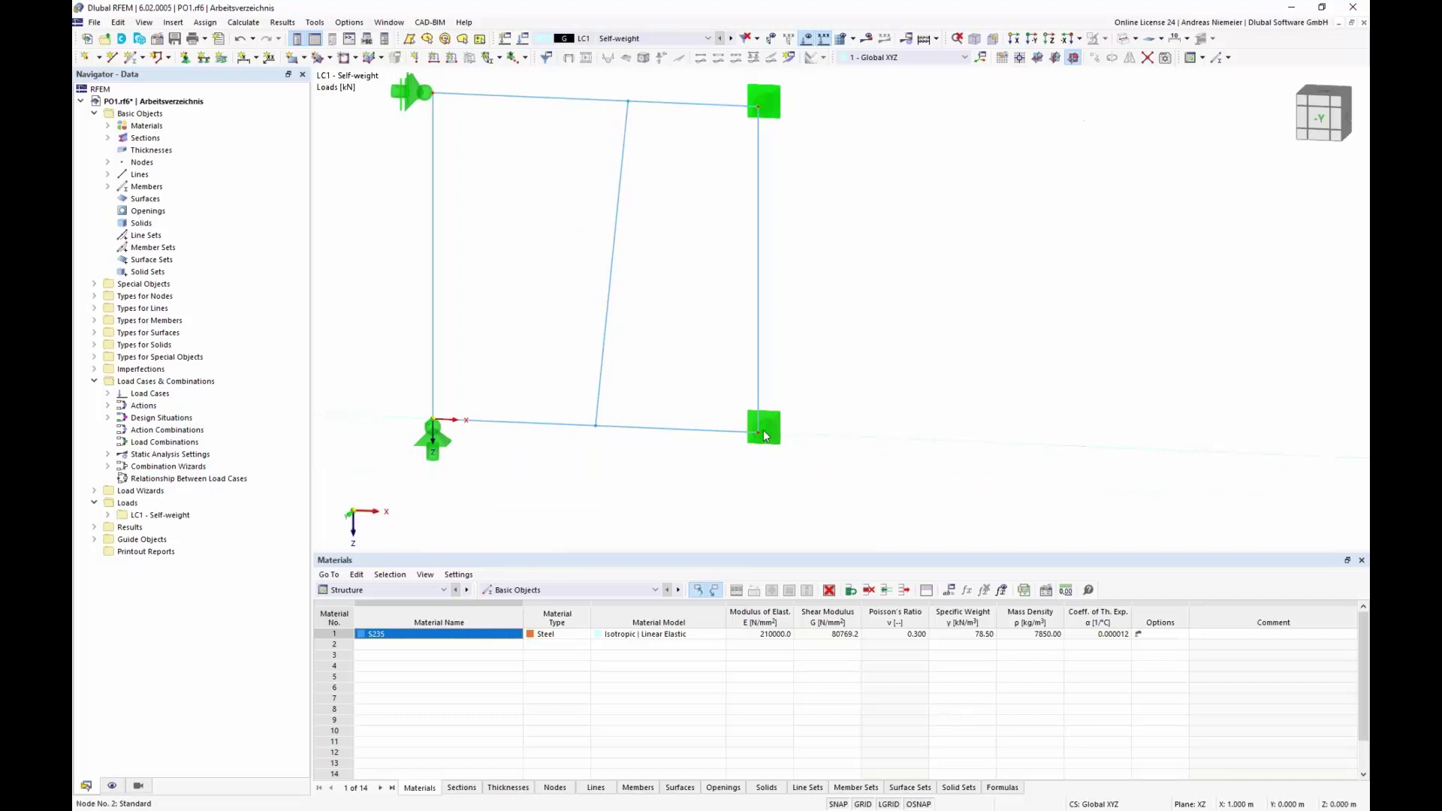
mouse_move(756, 430)
mouse_down()
mouse_move(857, 454)
mouse_move(763, 431)
mouse_move(767, 453)
mouse_move(840, 489)
mouse_move(1088, 493)
mouse_move(959, 505)
mouse_move(947, 464)
mouse_move(758, 434)
mouse_up()
double_click(595, 433)
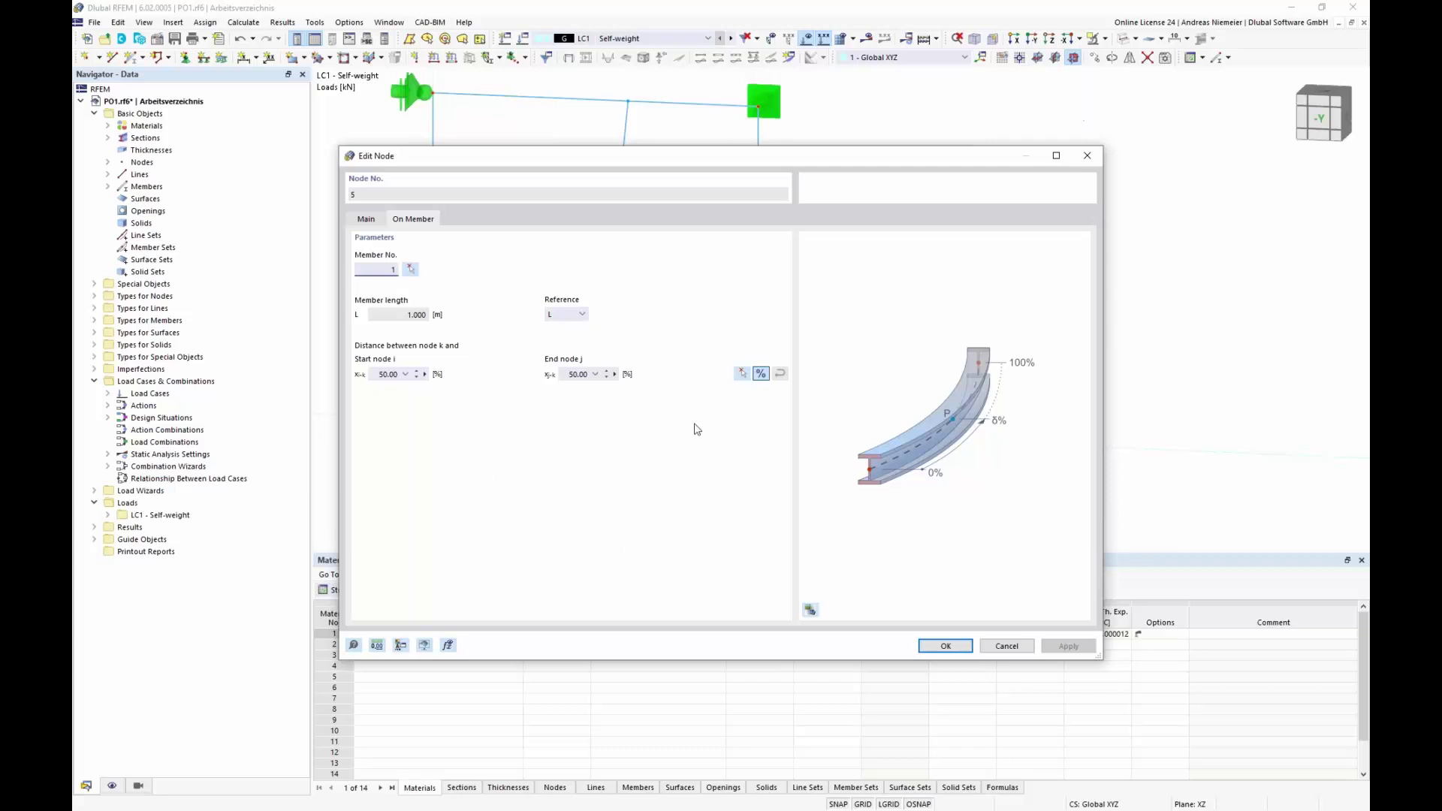
click(761, 373)
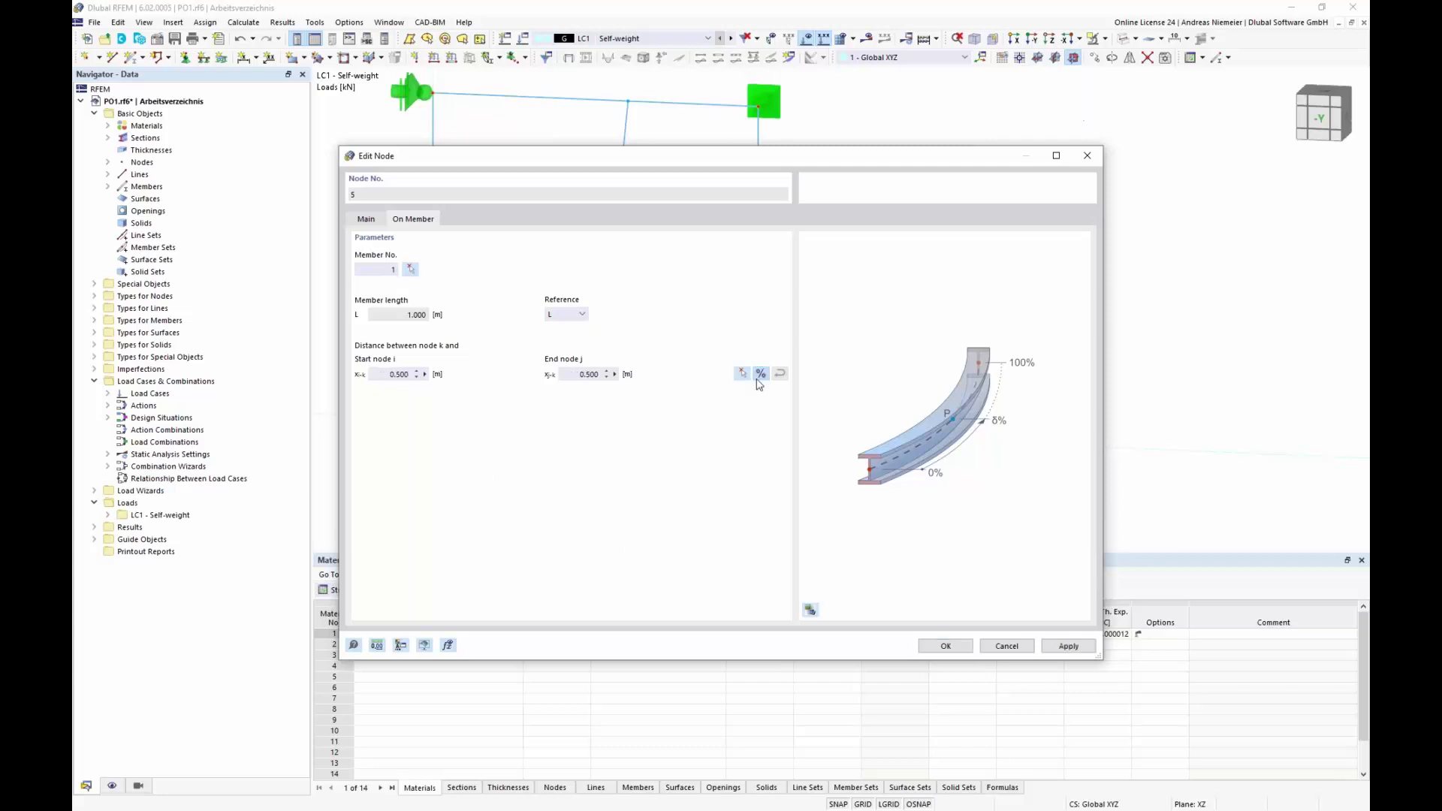
click(424, 374)
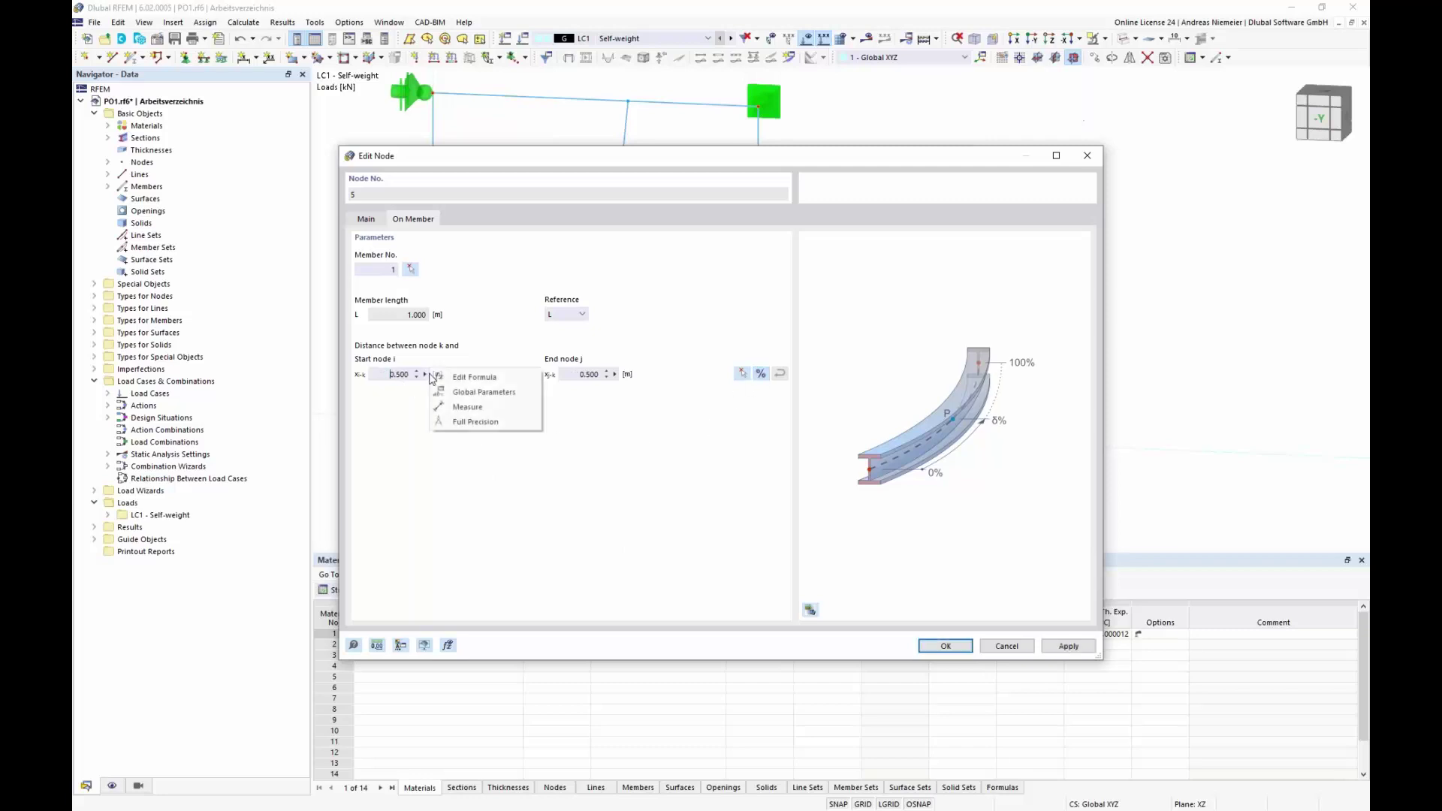
click(492, 378)
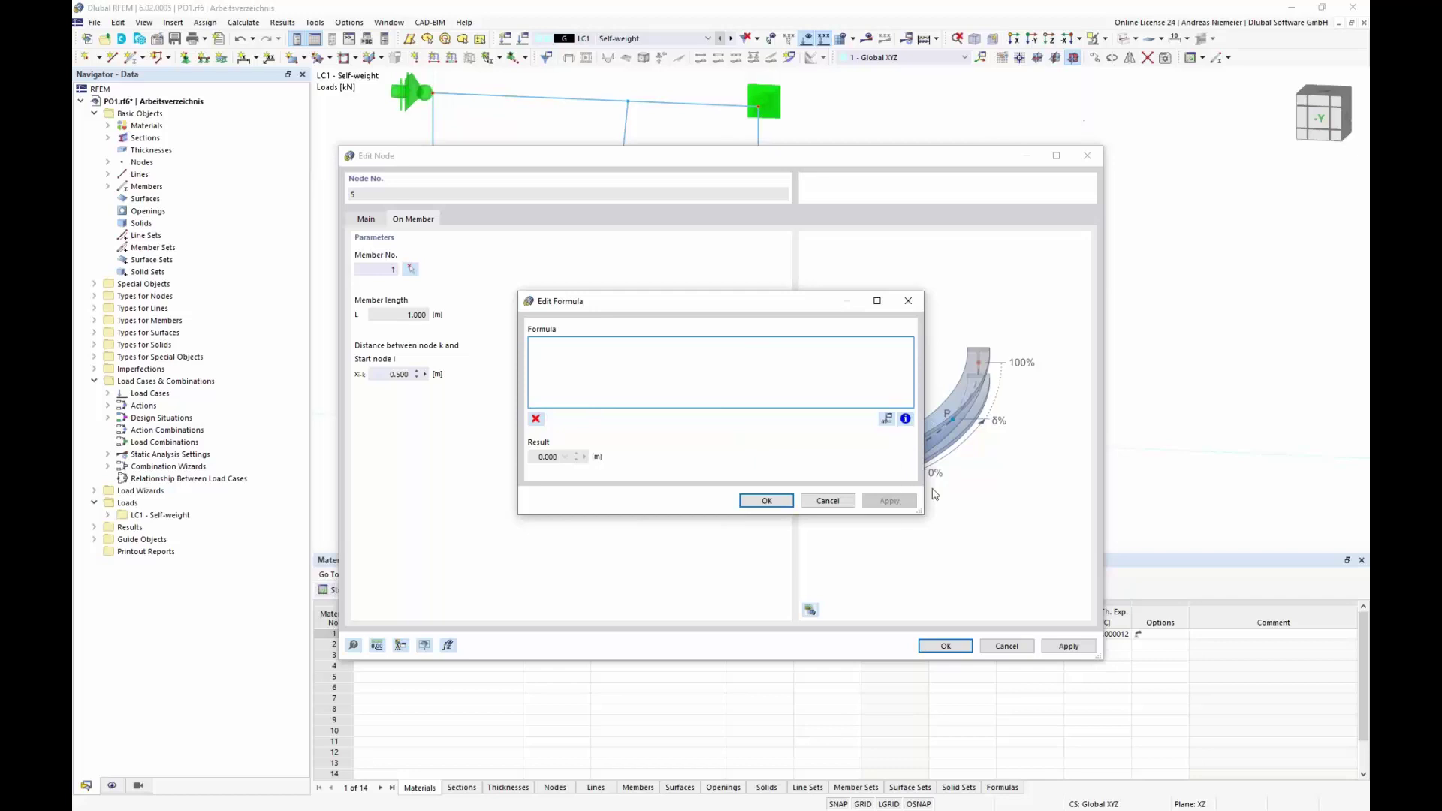
click(906, 419)
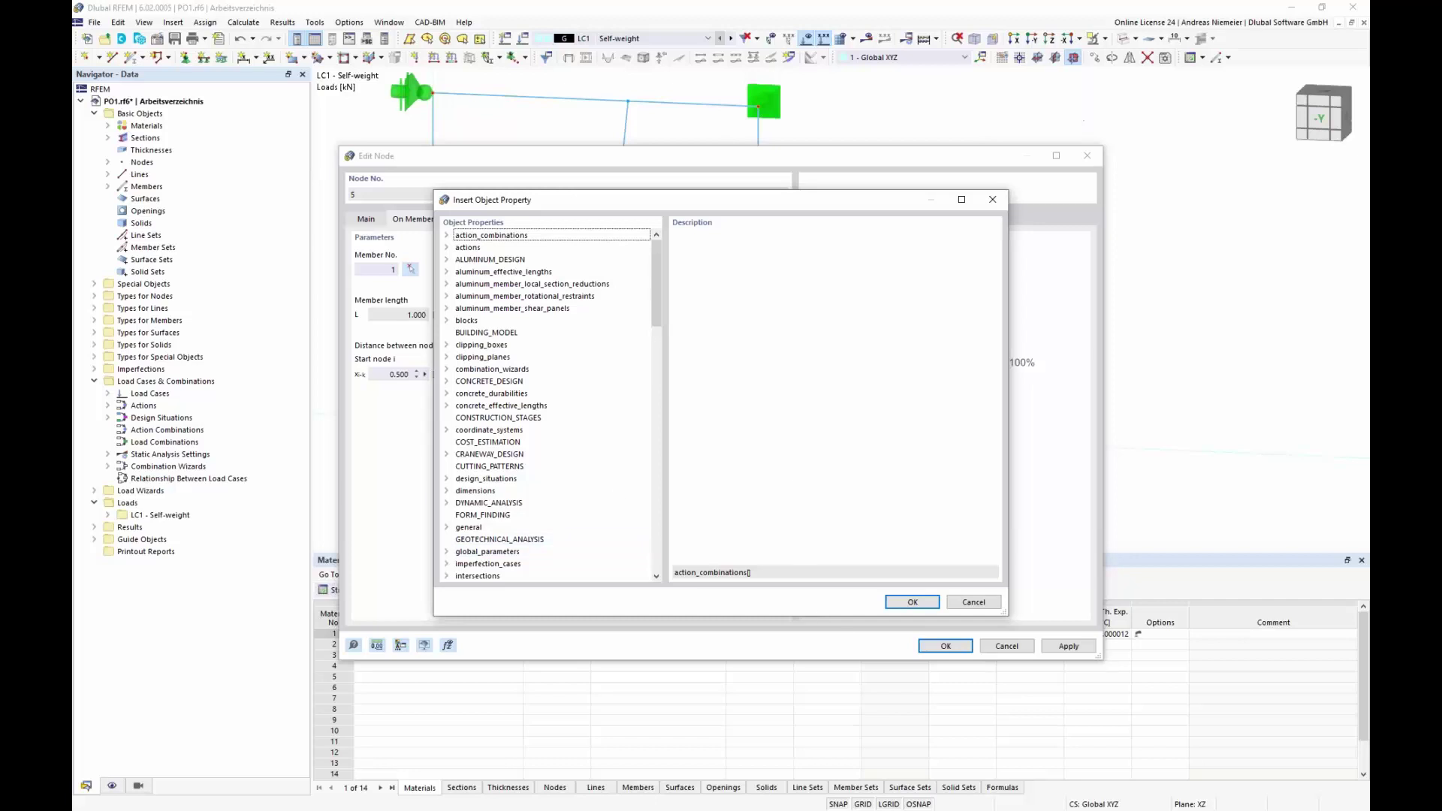
click(973, 602)
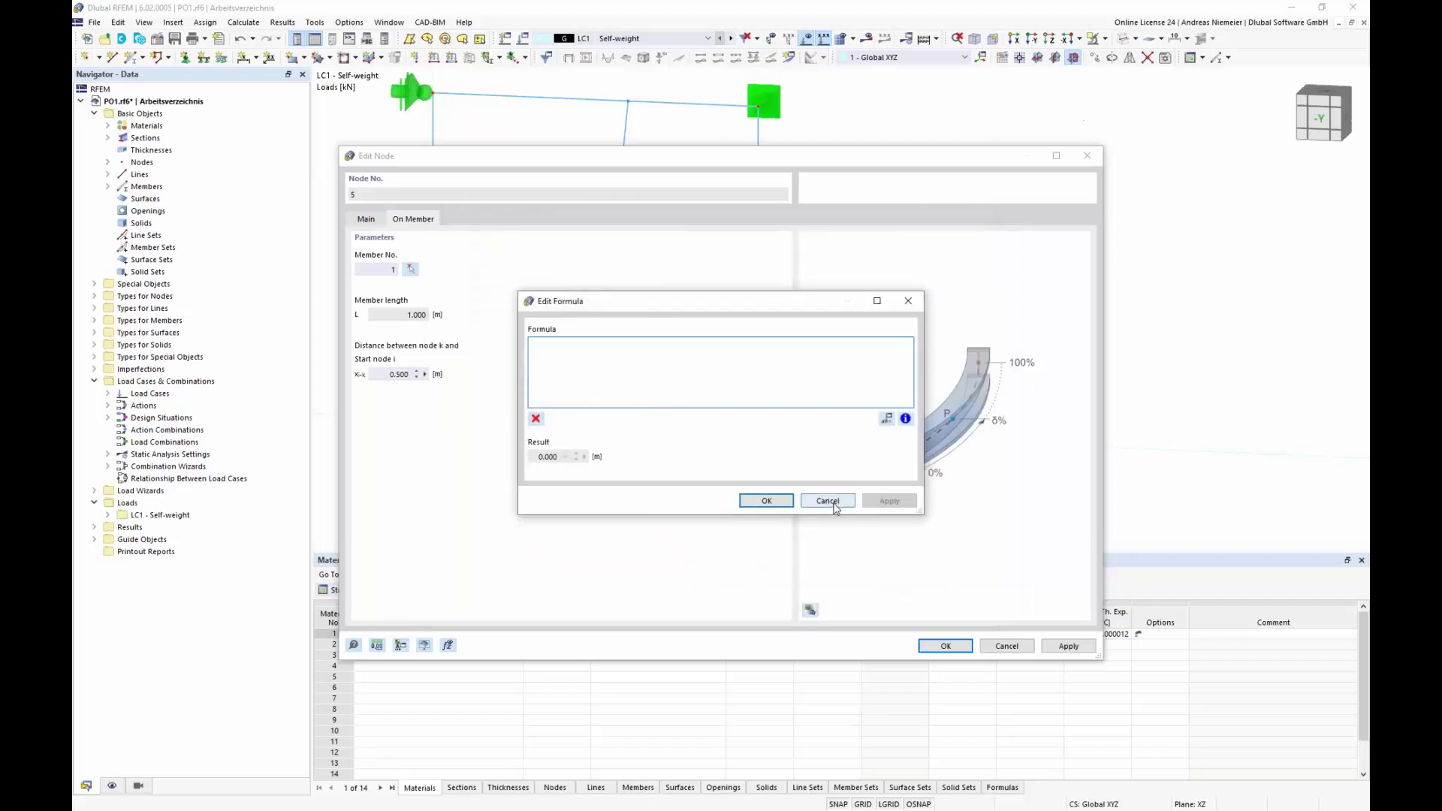
click(827, 500)
click(1007, 646)
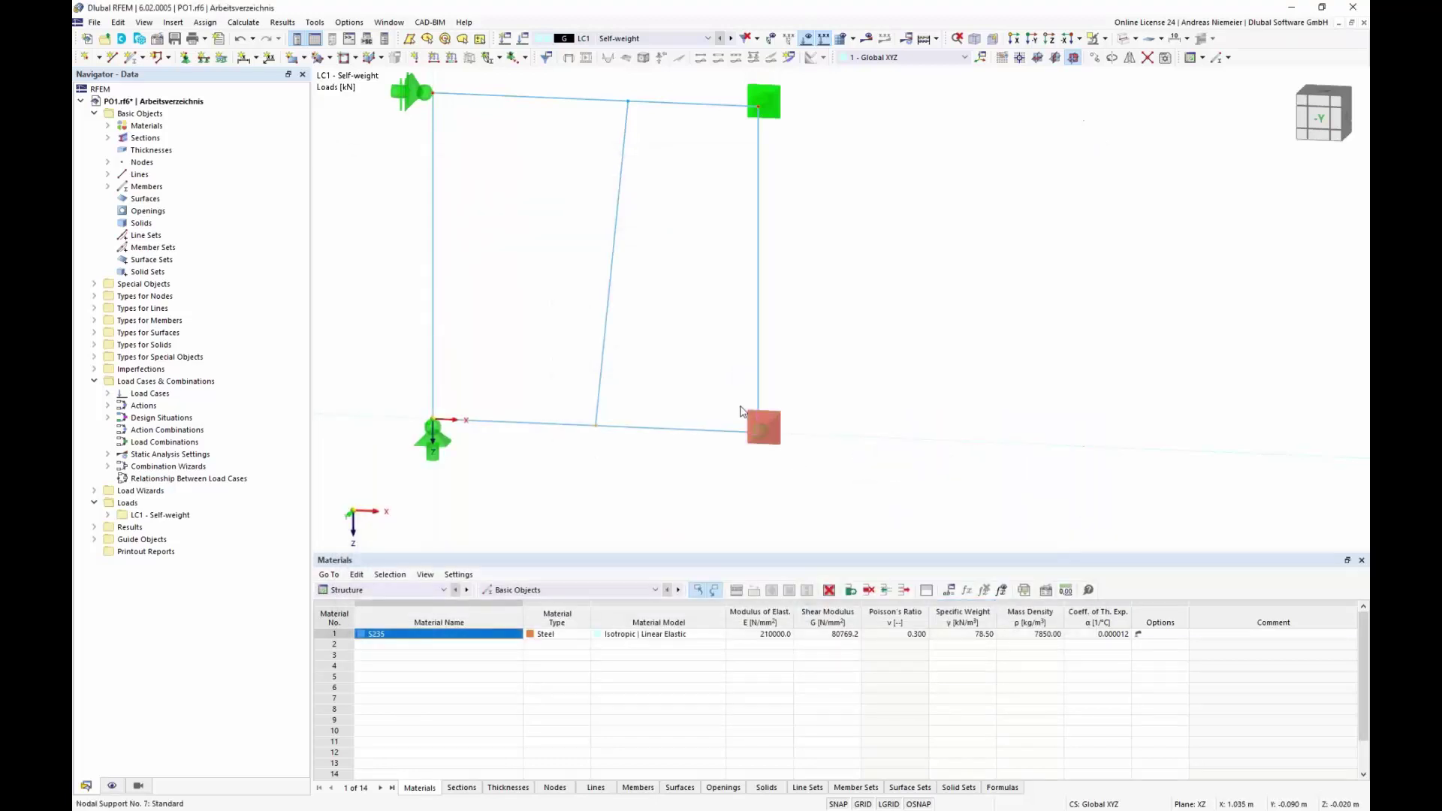
Show the object numbering on the frame model.
right_click(950, 355)
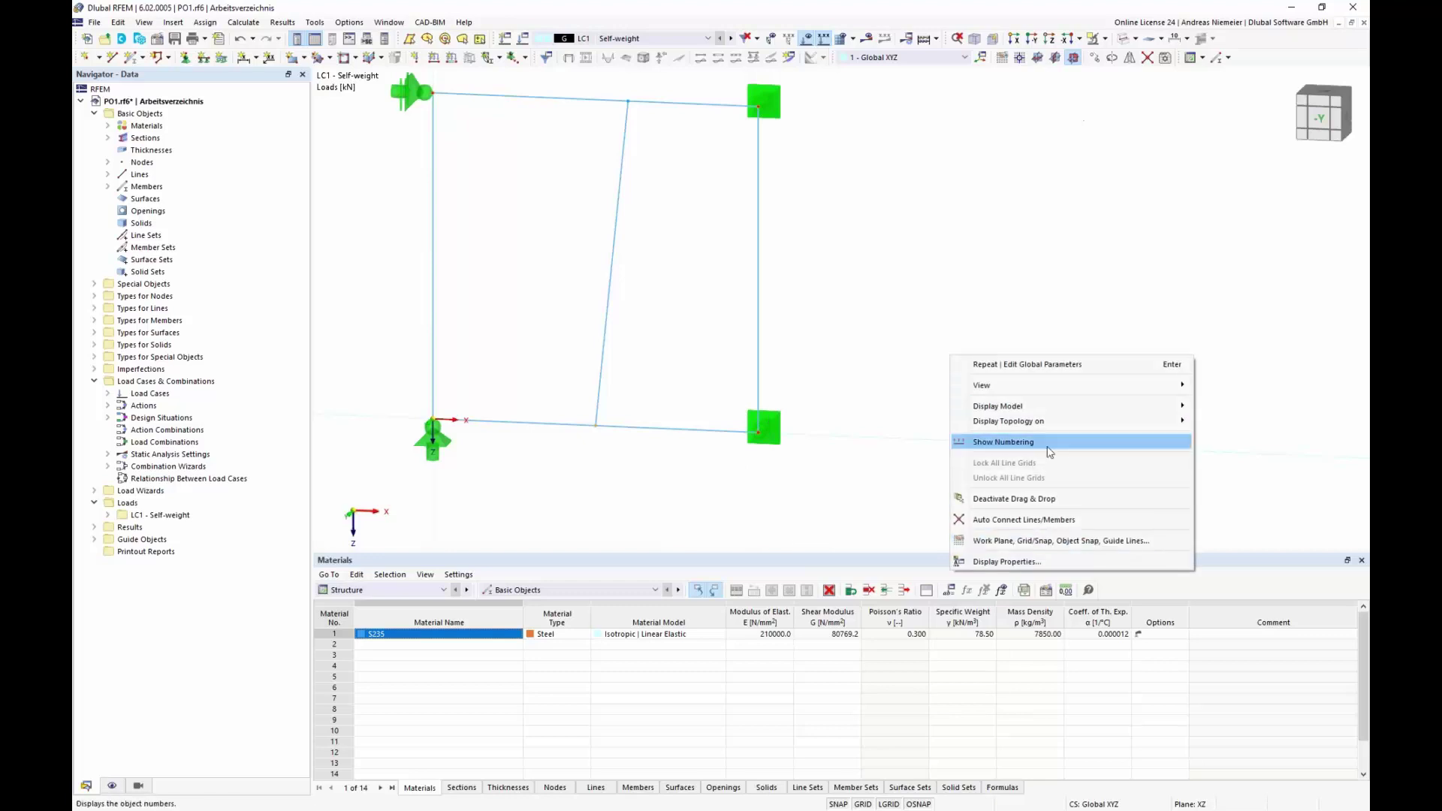
click(853, 522)
click(765, 431)
click(761, 507)
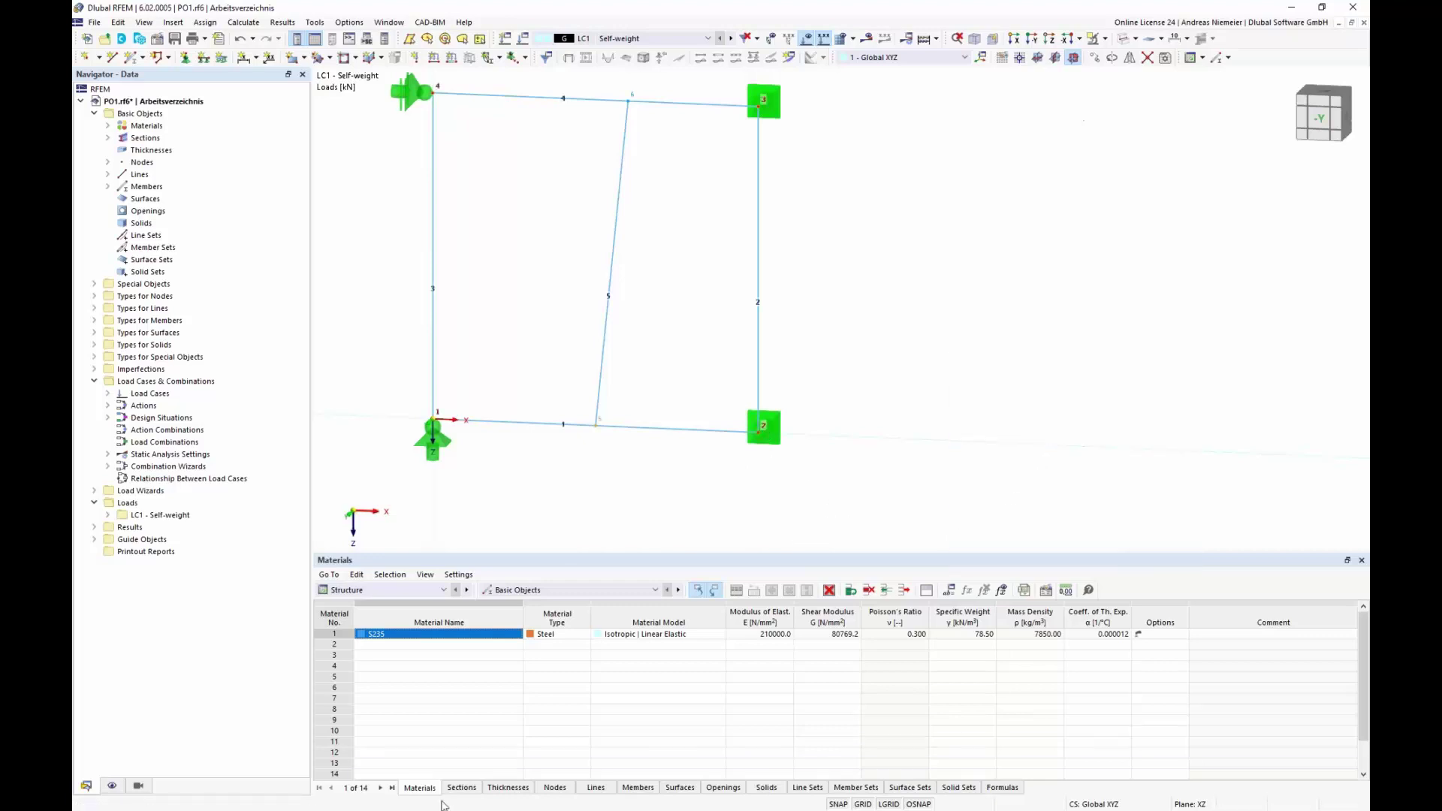
Display the nodes table and open the X coordinate of node 2.
click(556, 788)
click(387, 646)
click(710, 645)
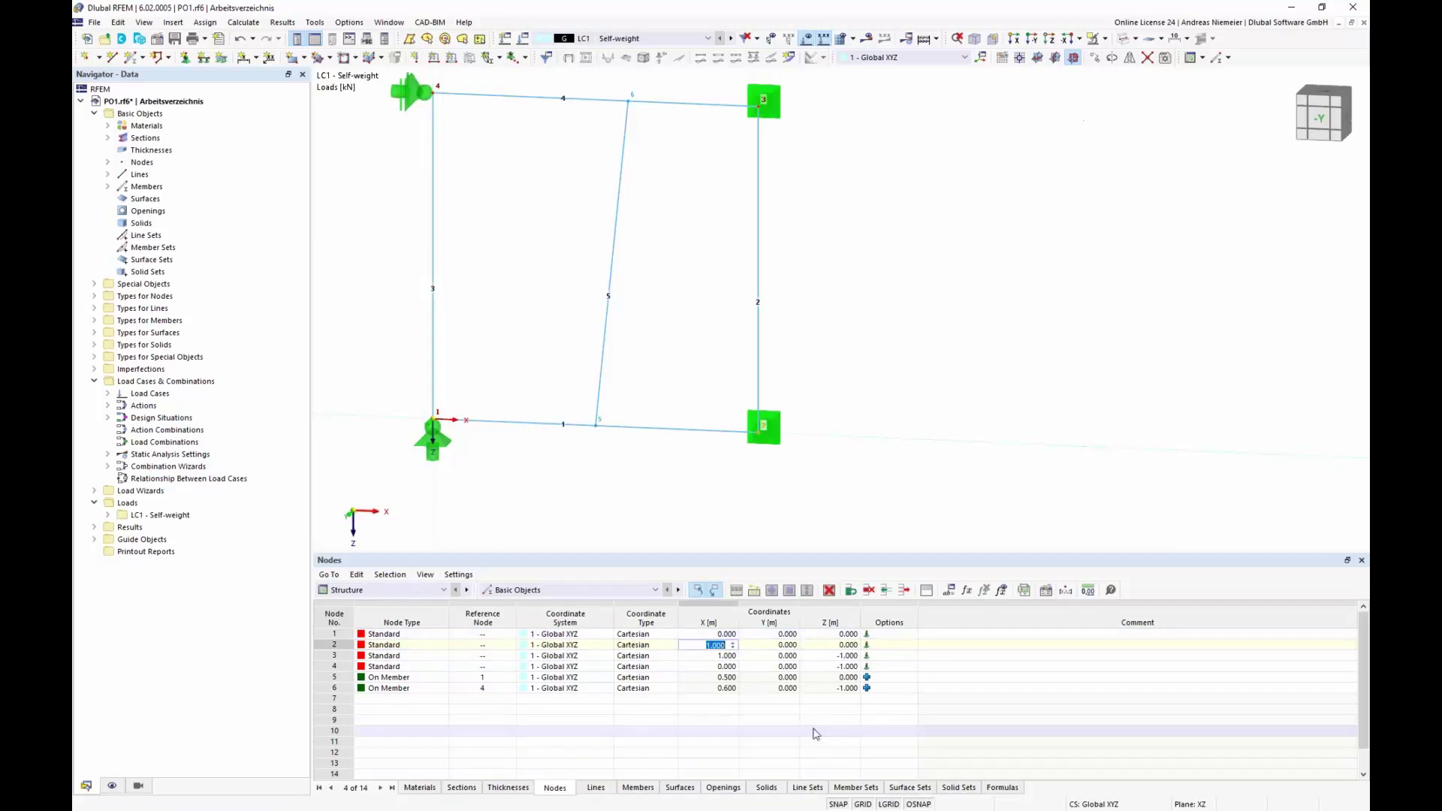
Open node 5 on the bottom member for editing and switch its distances from percentages to absolute lengths.
double_click(597, 427)
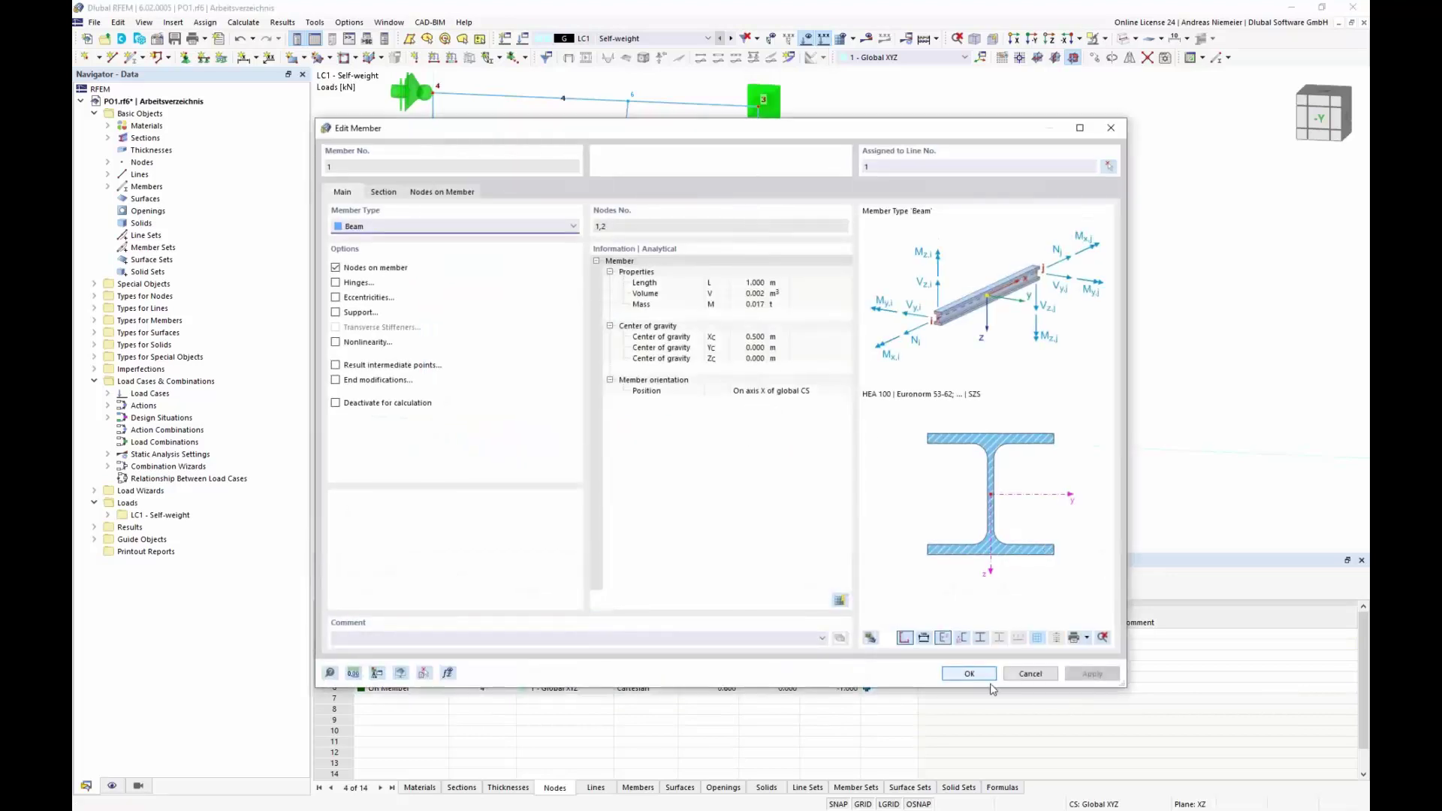
click(969, 673)
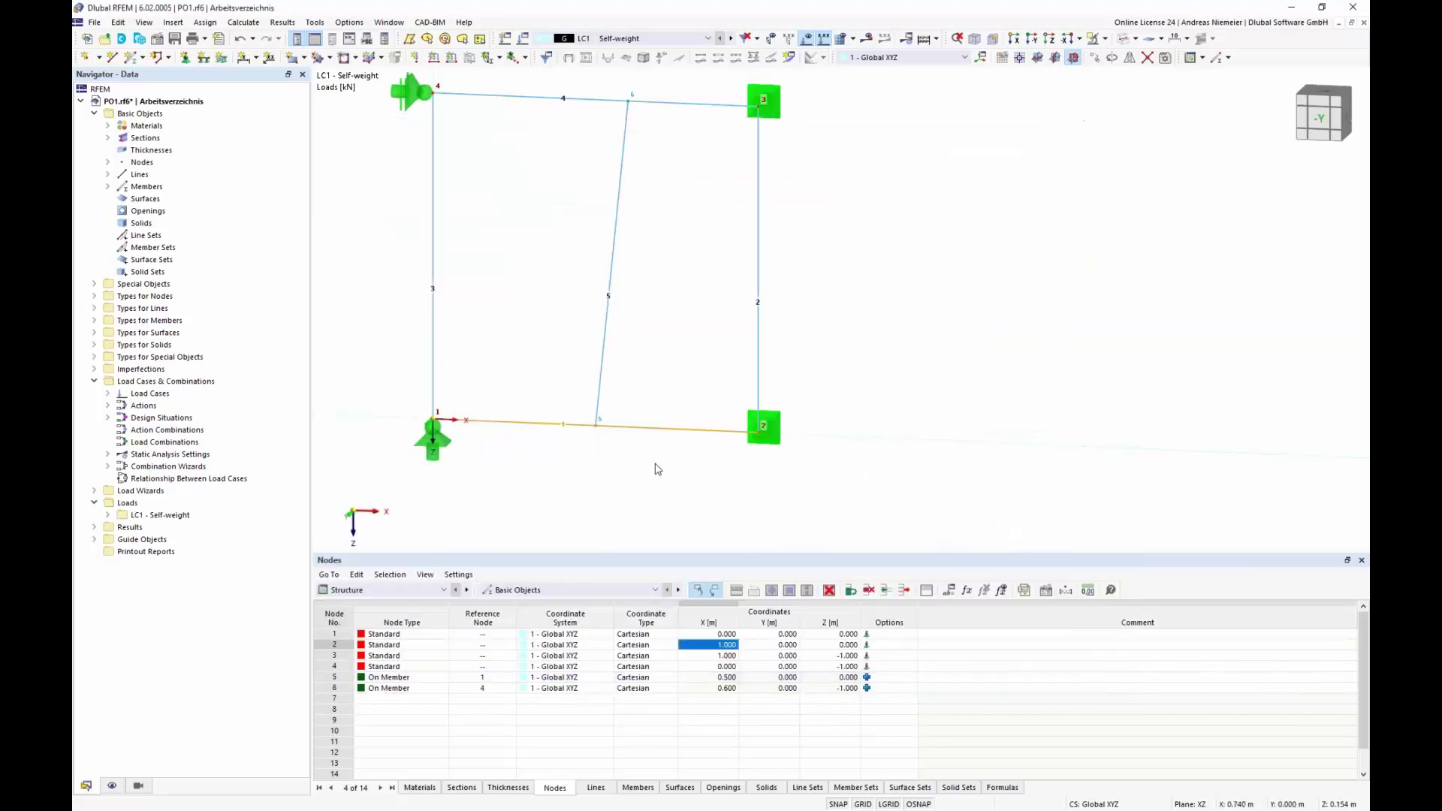
double_click(598, 425)
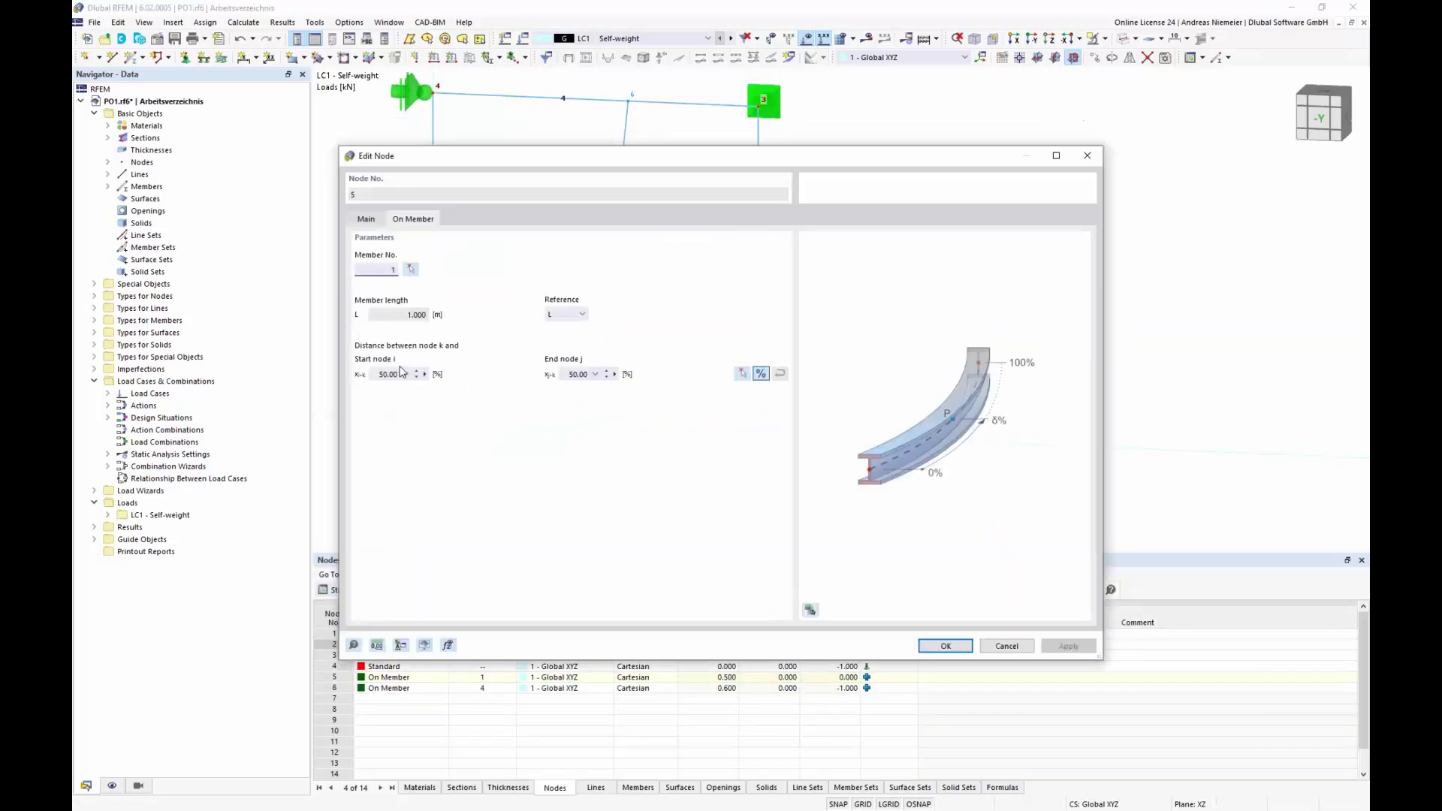
click(762, 374)
Insert the nodes object property coordinate_1 into the formula for node 5's distance from the start node.
click(426, 374)
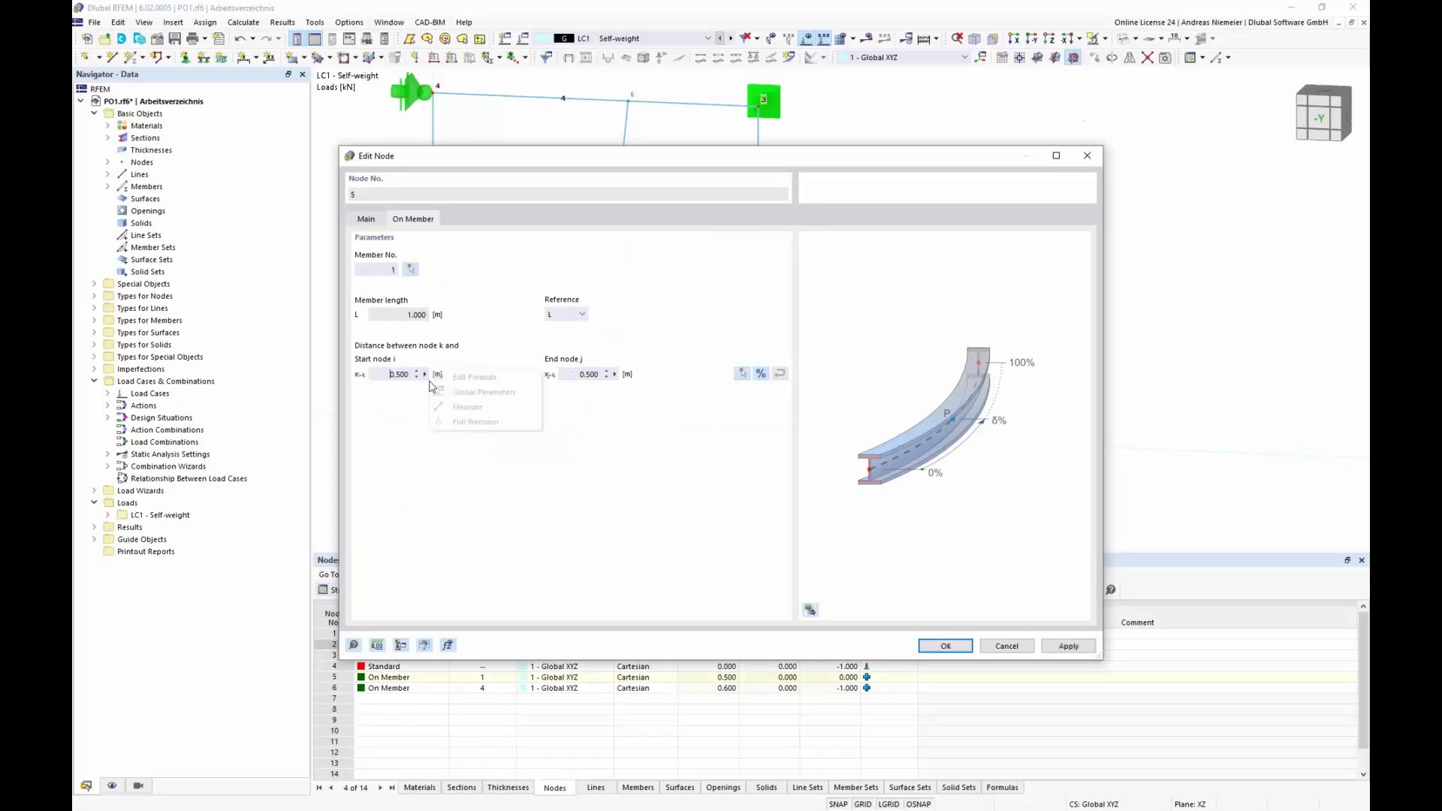
click(473, 378)
click(886, 418)
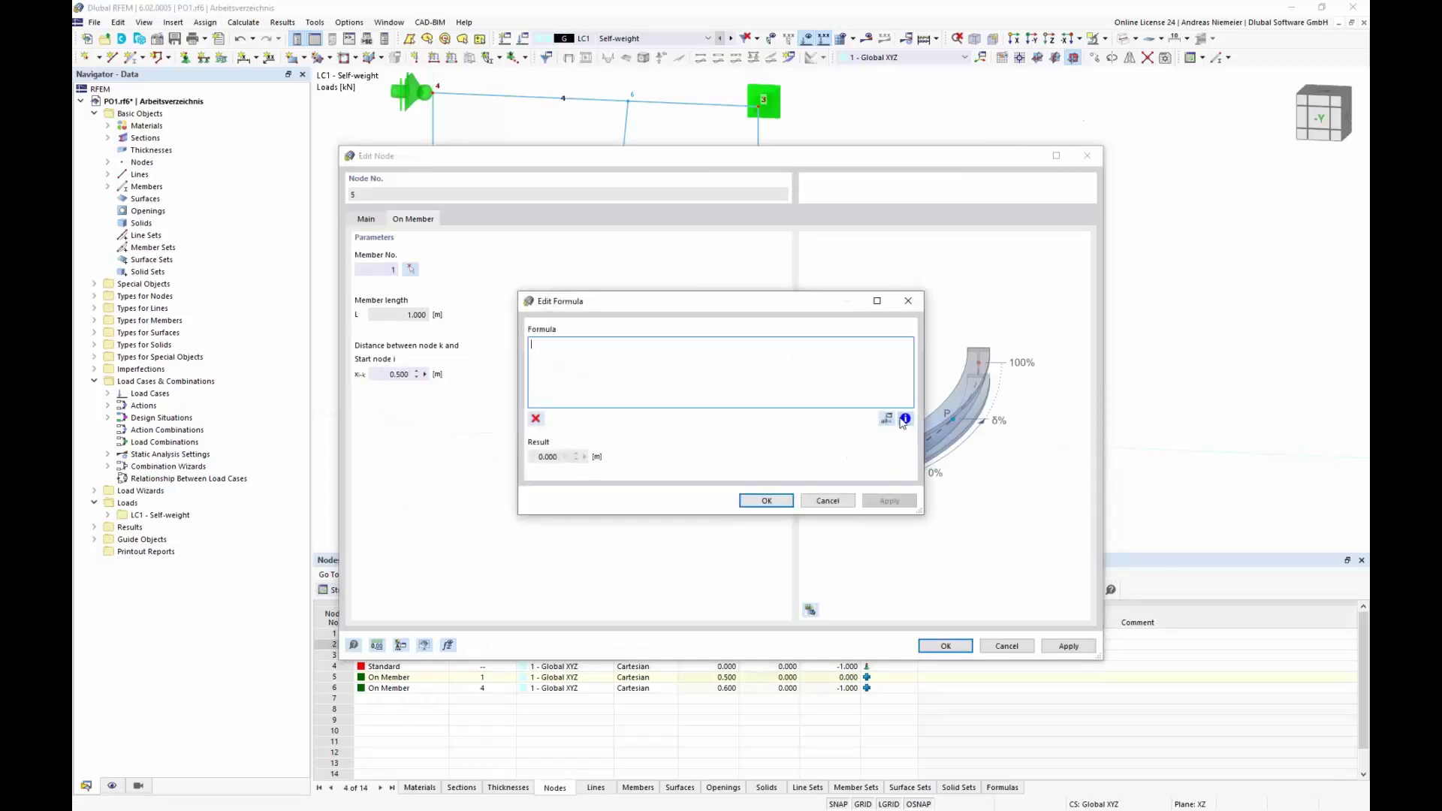
click(503, 272)
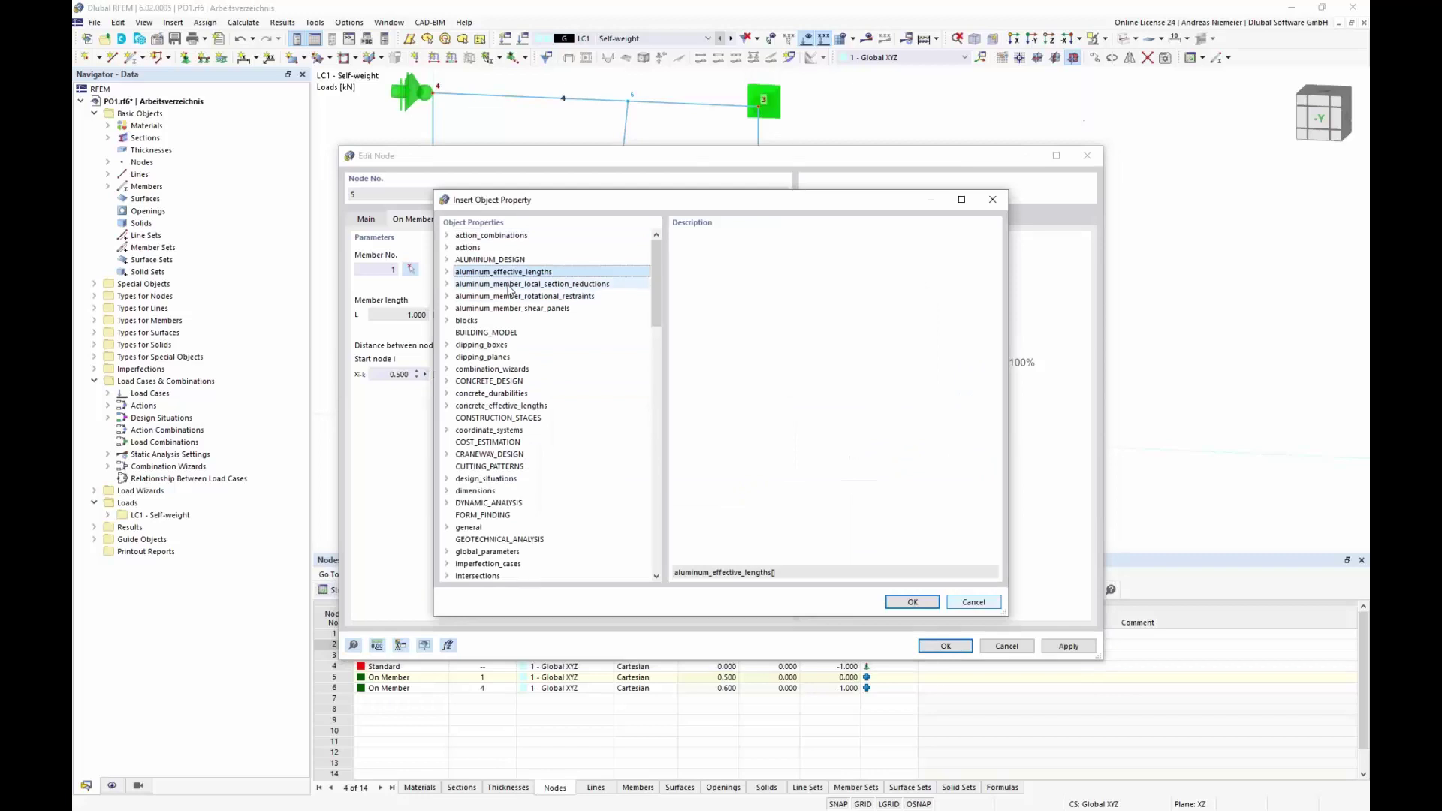
key(n)
key(Down)
key(Down)
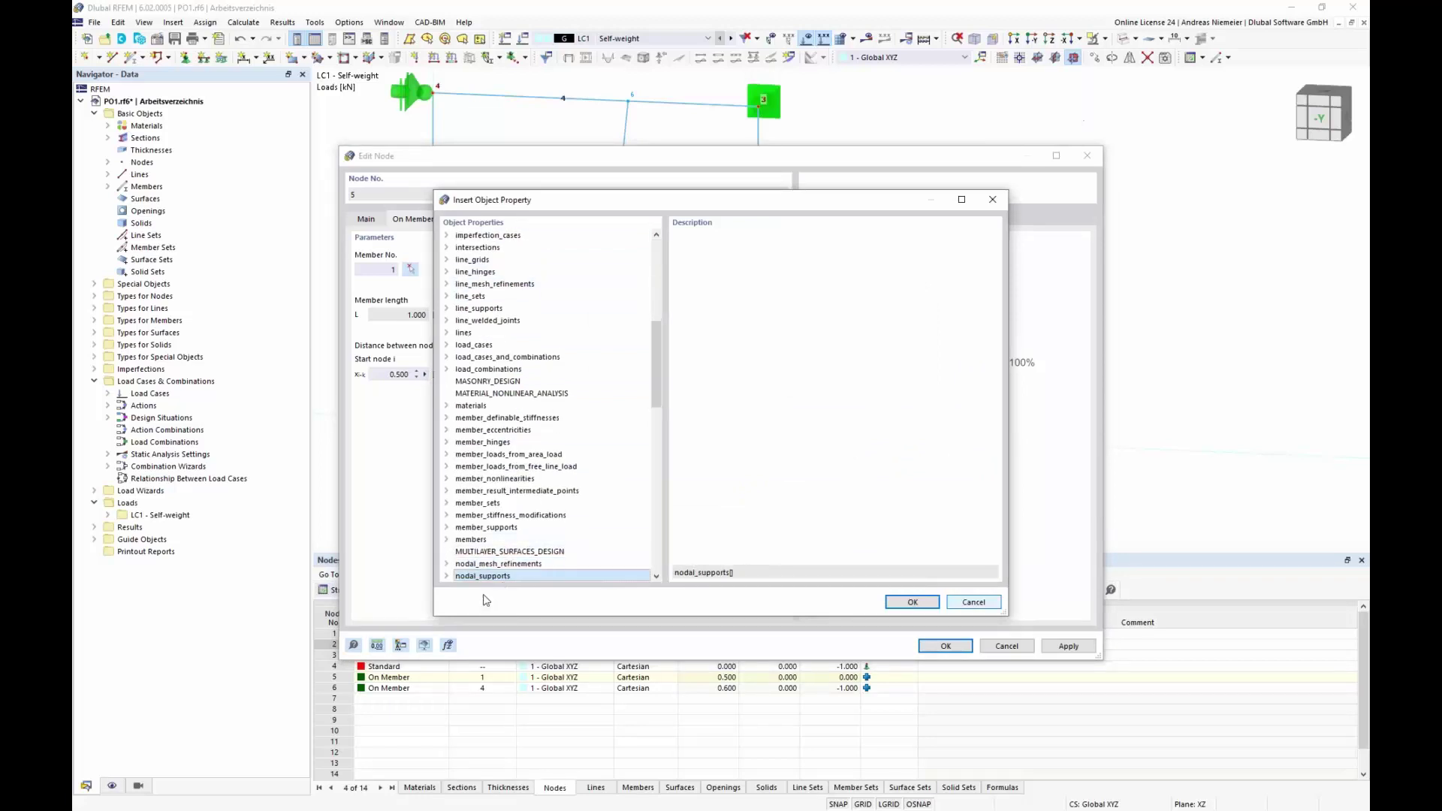
click(448, 576)
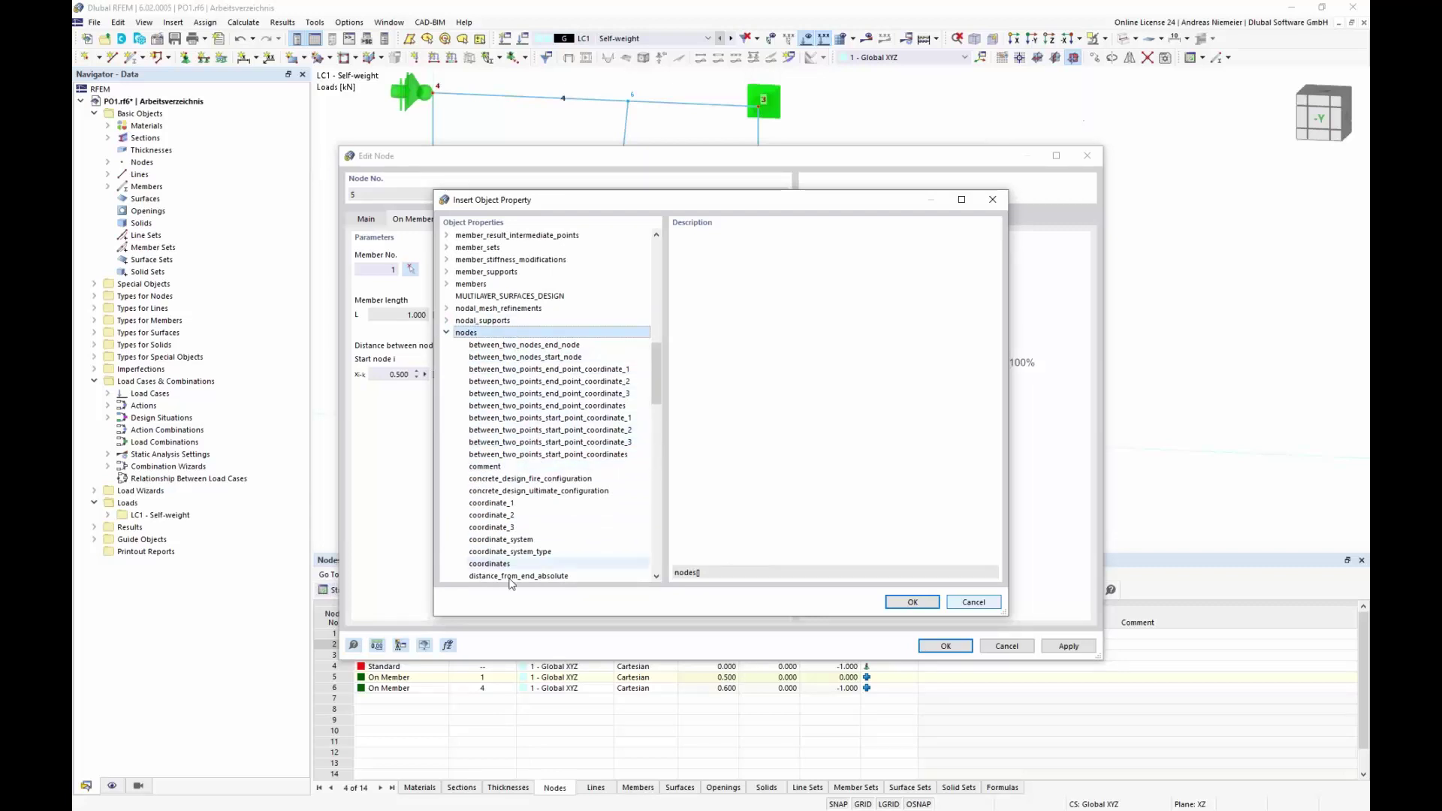
click(498, 502)
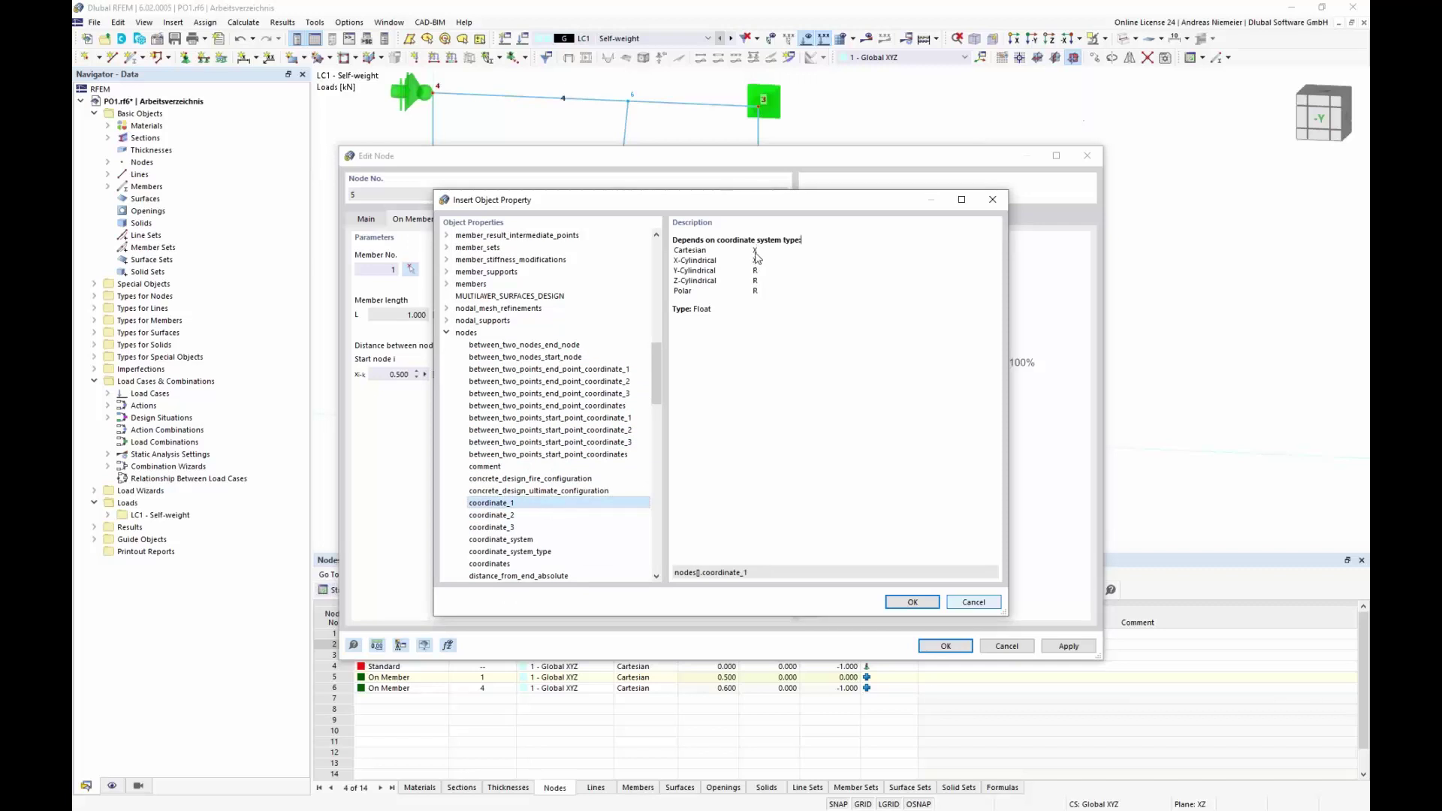
click(791, 575)
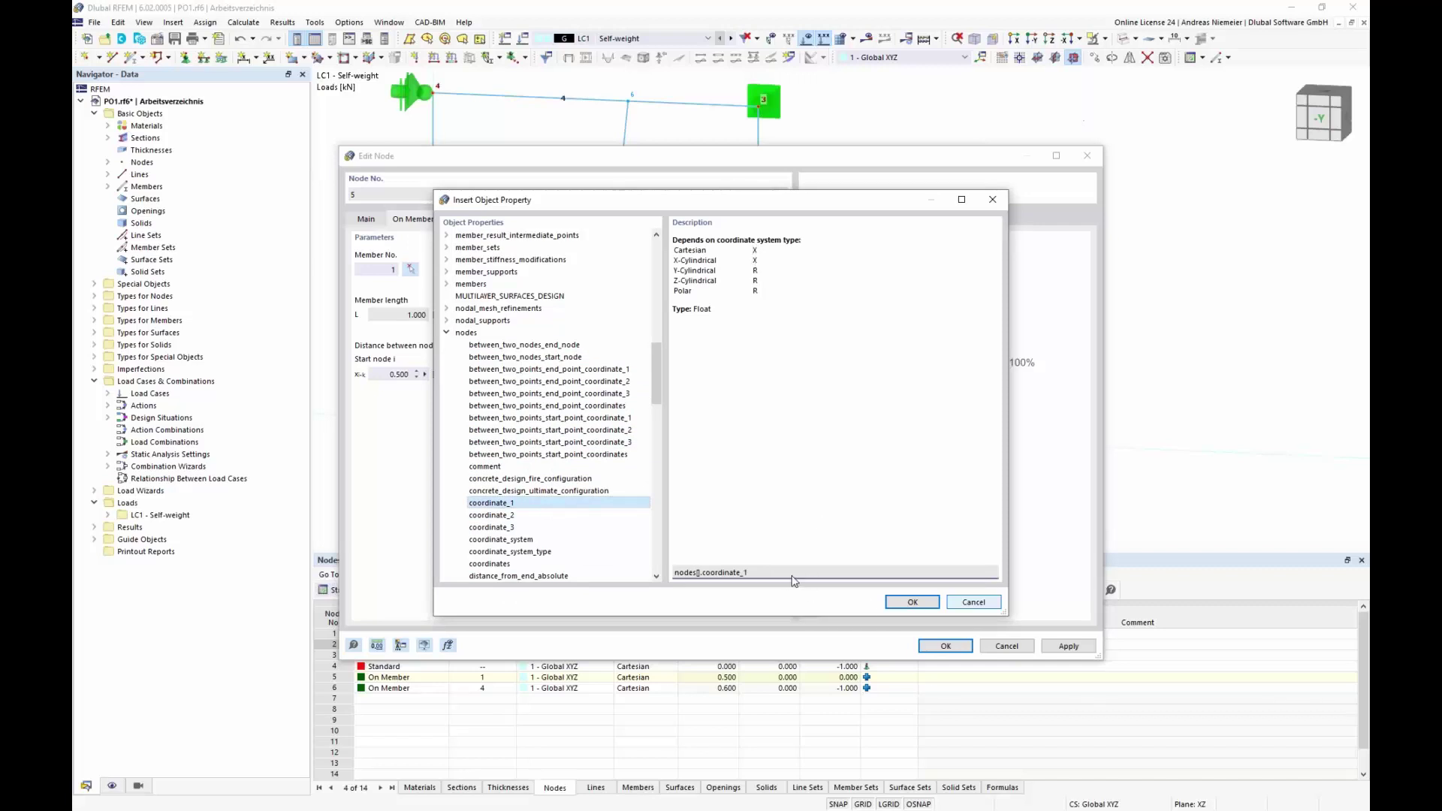
click(912, 604)
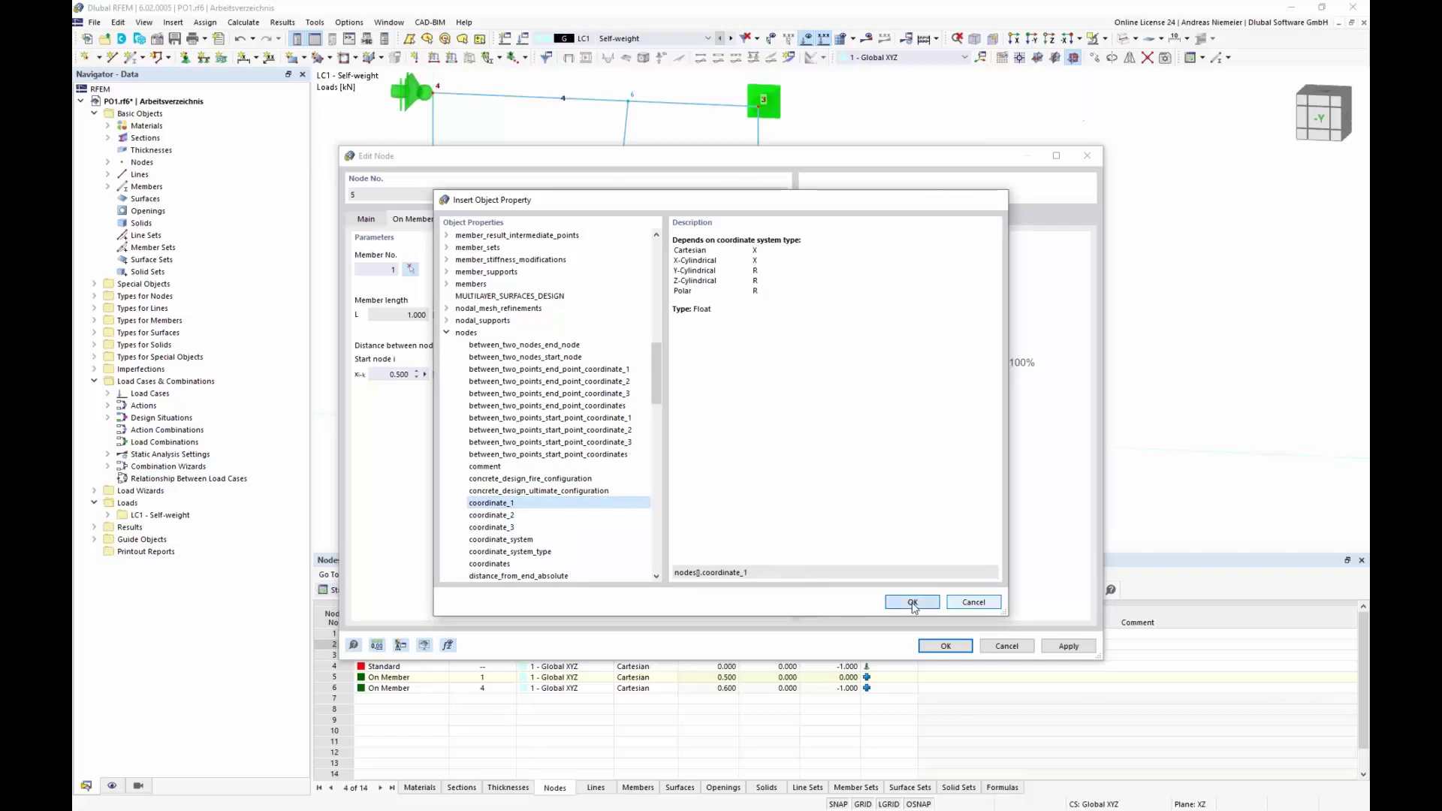
click(913, 603)
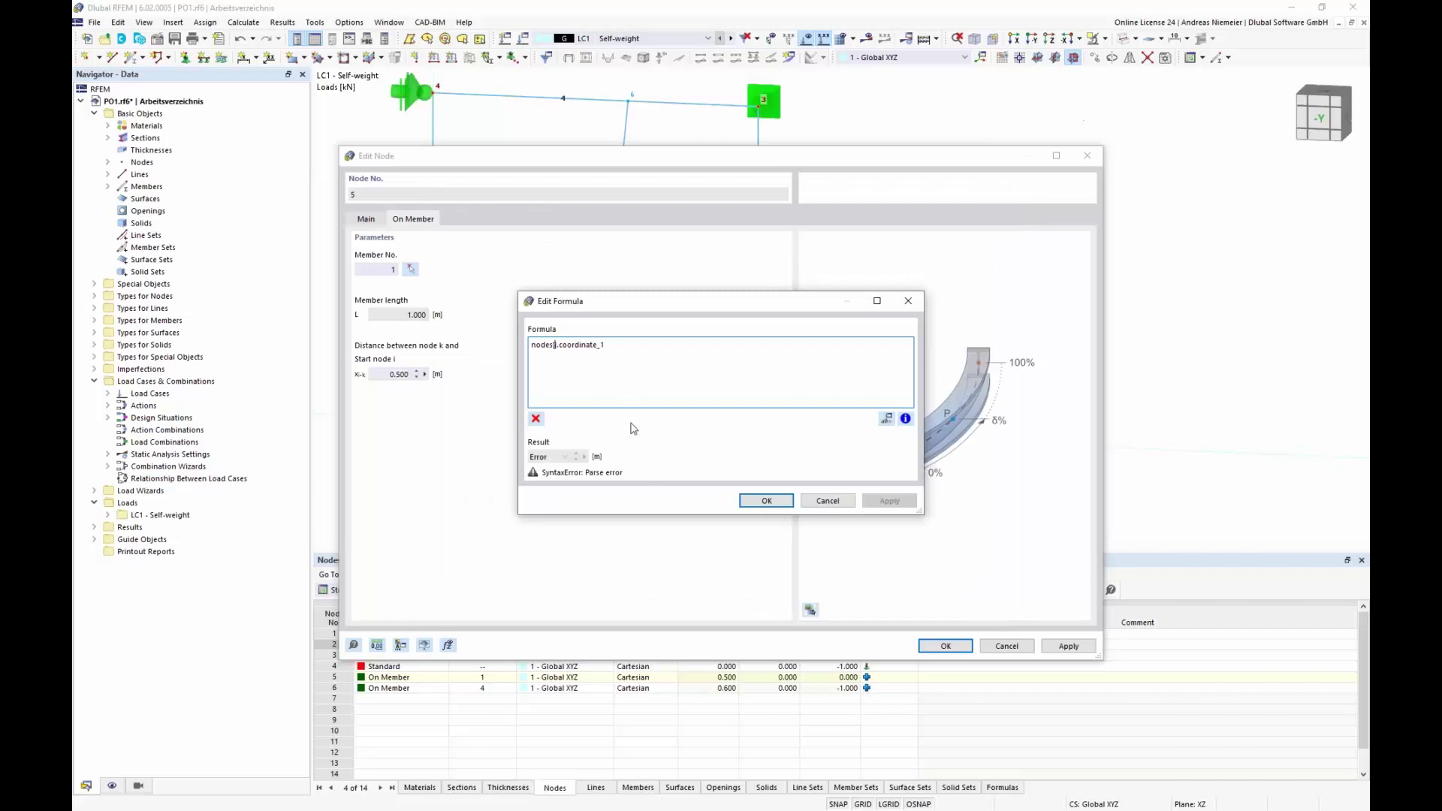
Complete node 5's start-distance formula as nodes[2].coordinate_1/2+Xbottom and accept the node edits.
text(2)
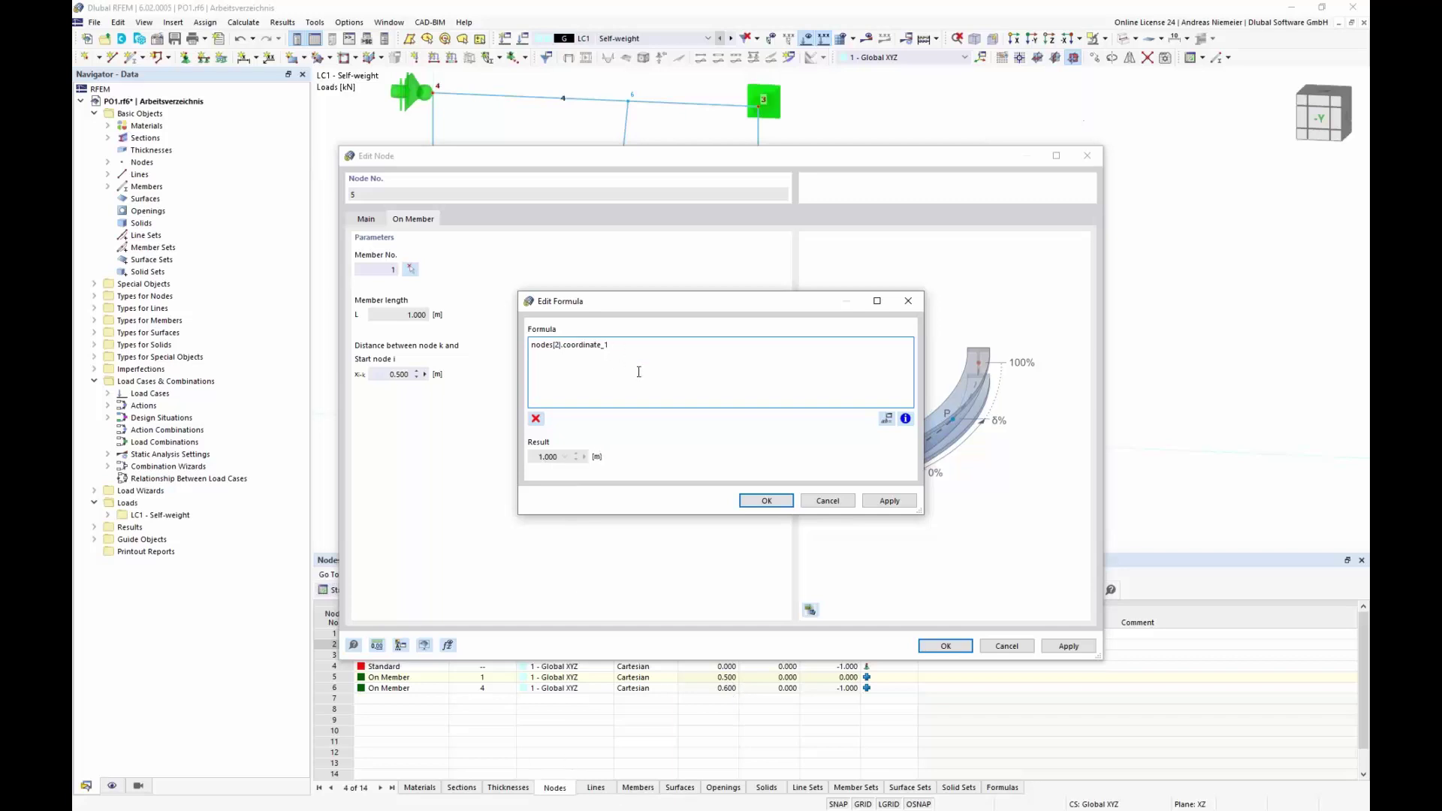
text(/)
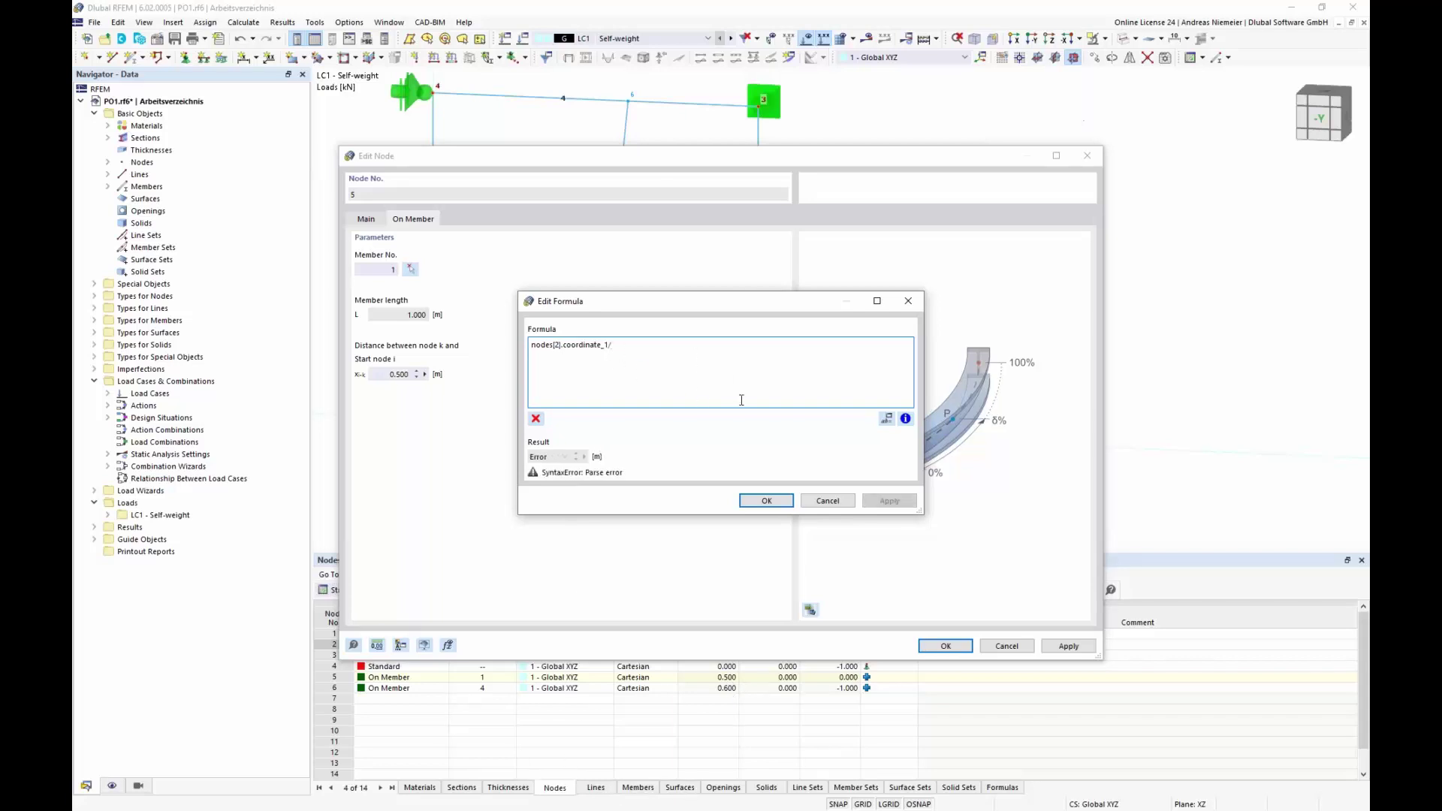
text(2)
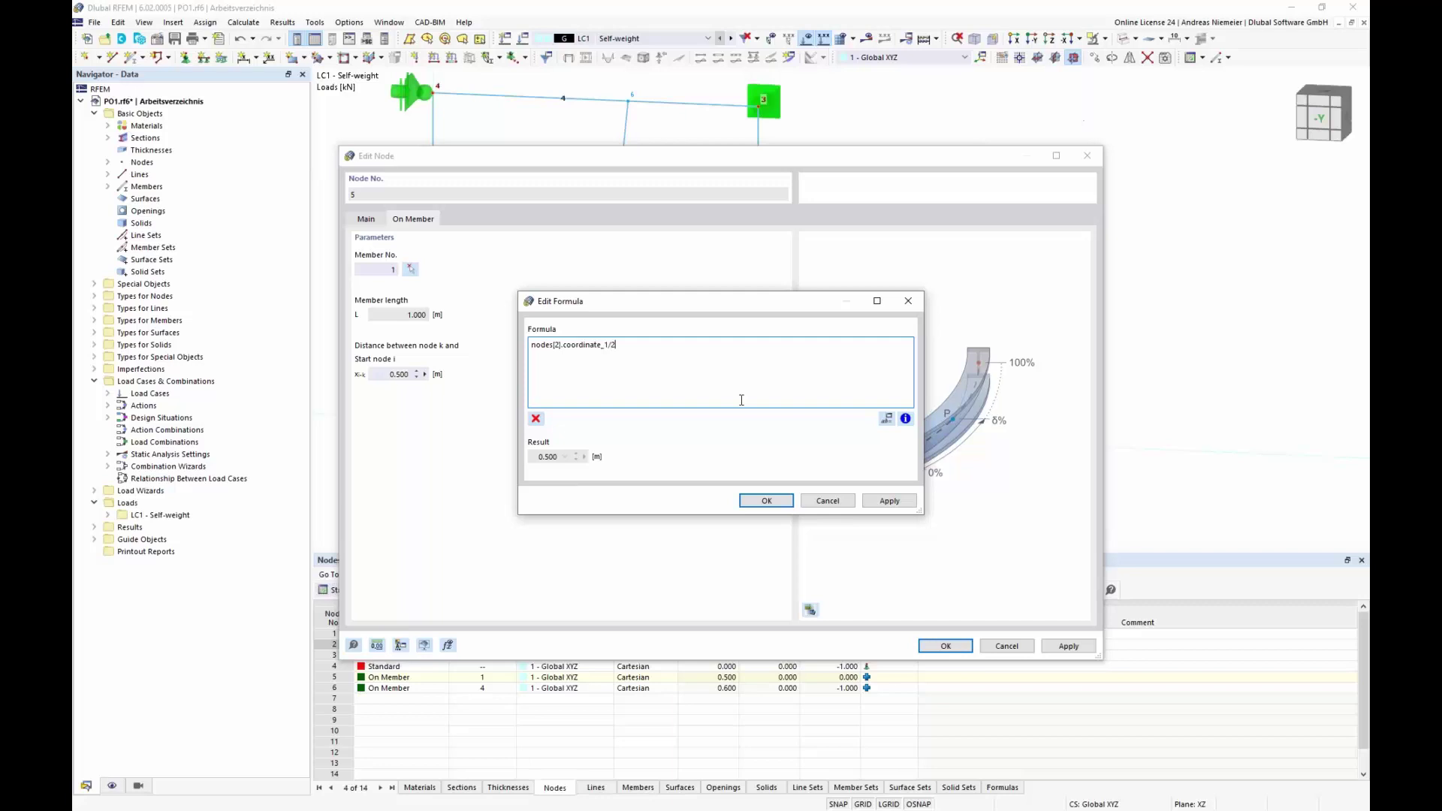
text(+)
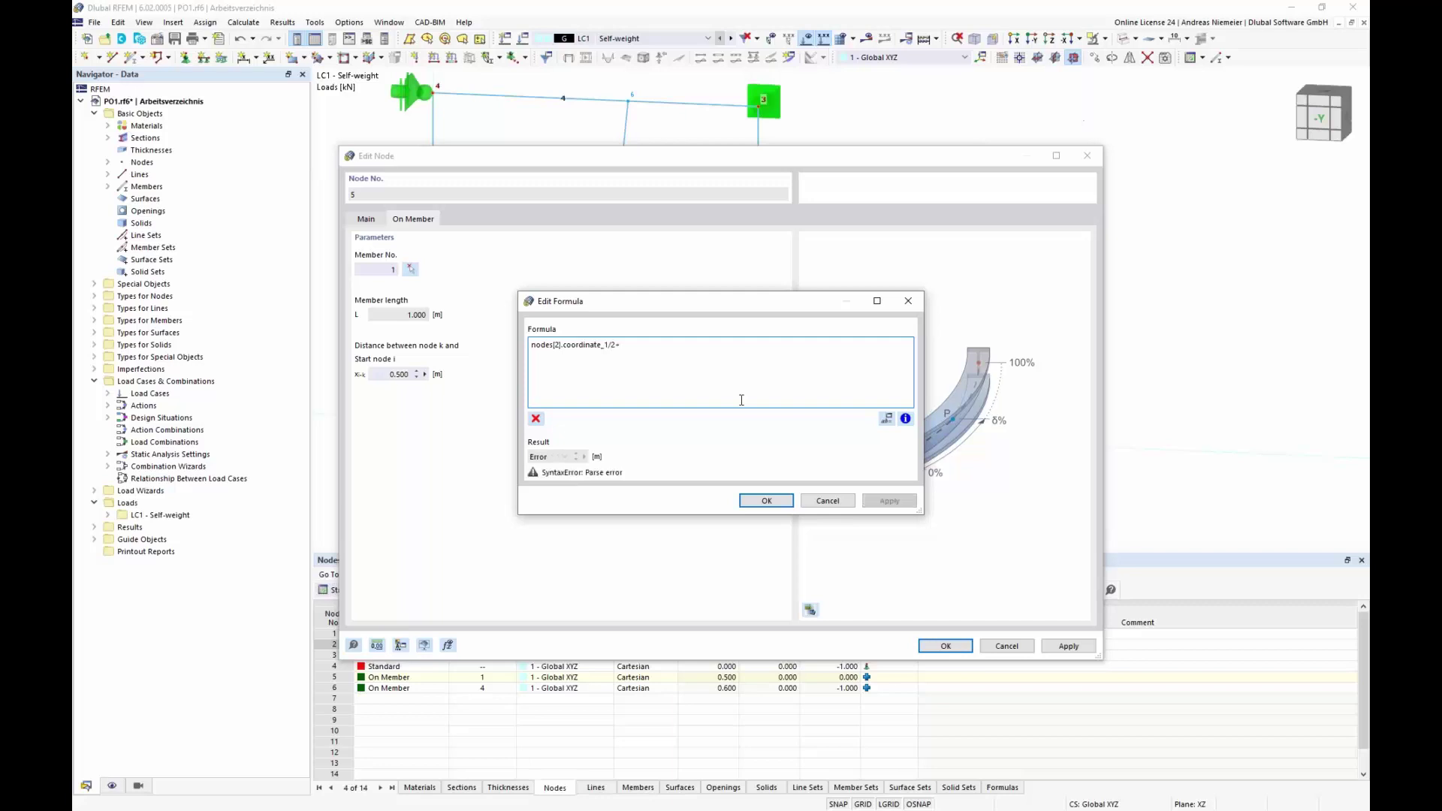
text(Xbo)
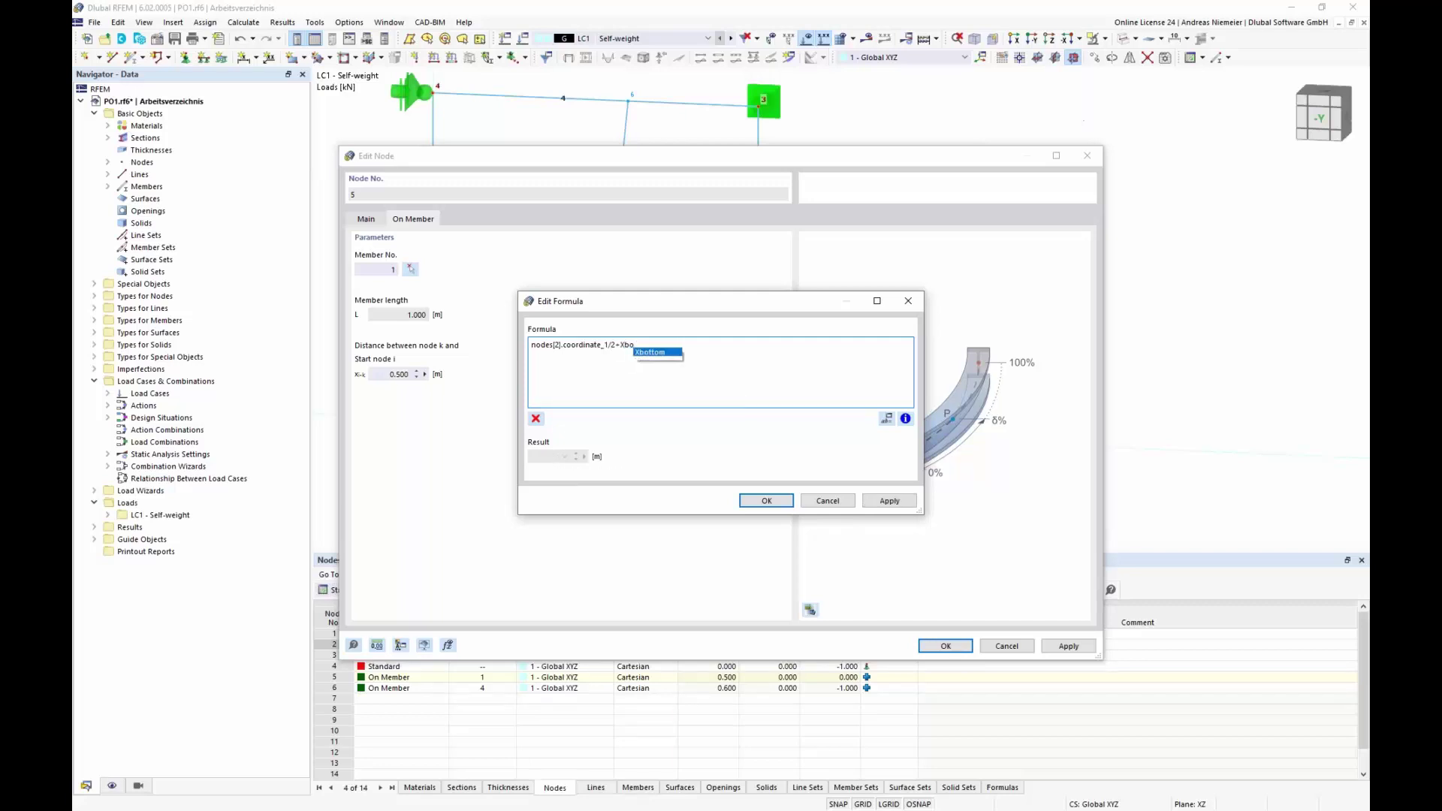
click(673, 353)
click(780, 513)
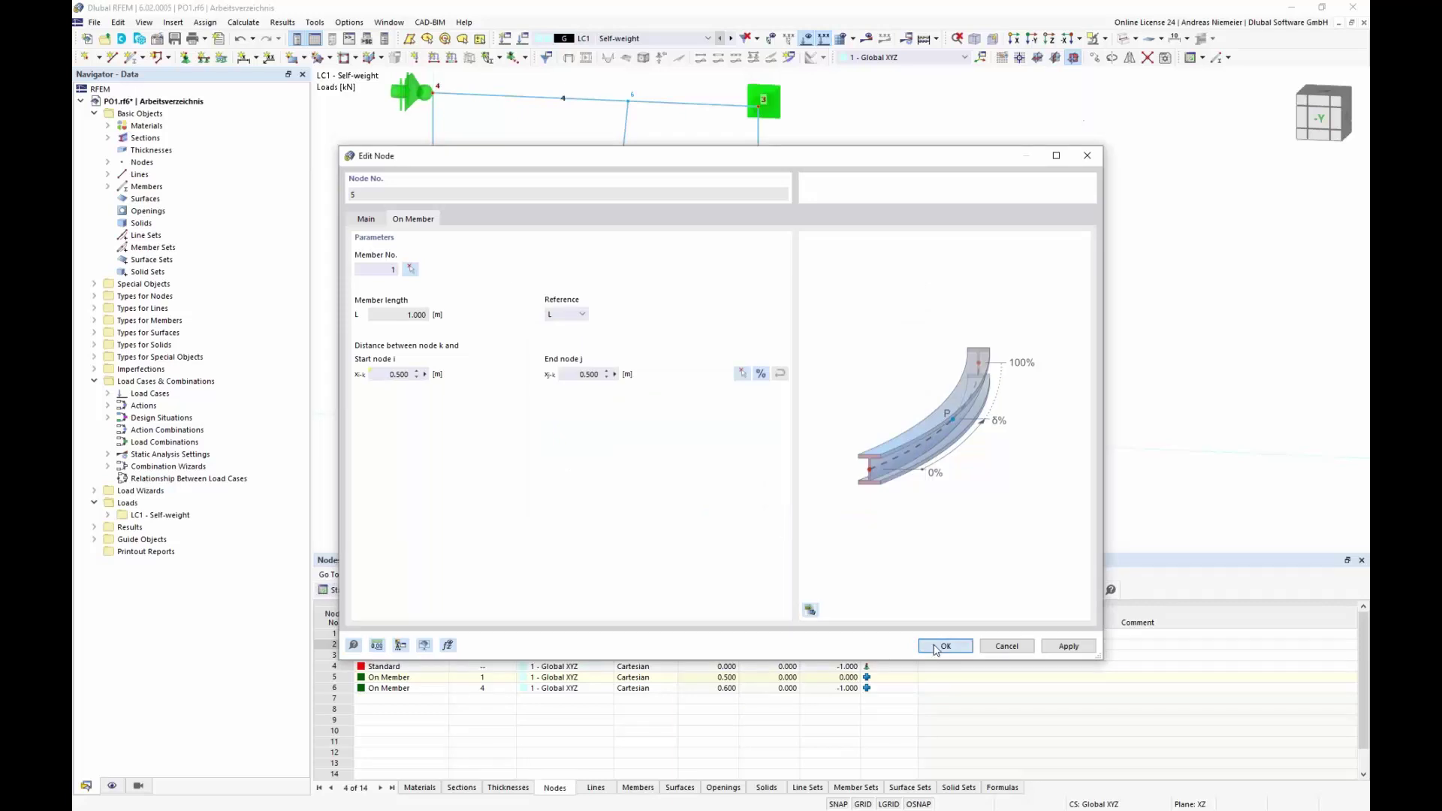
click(937, 647)
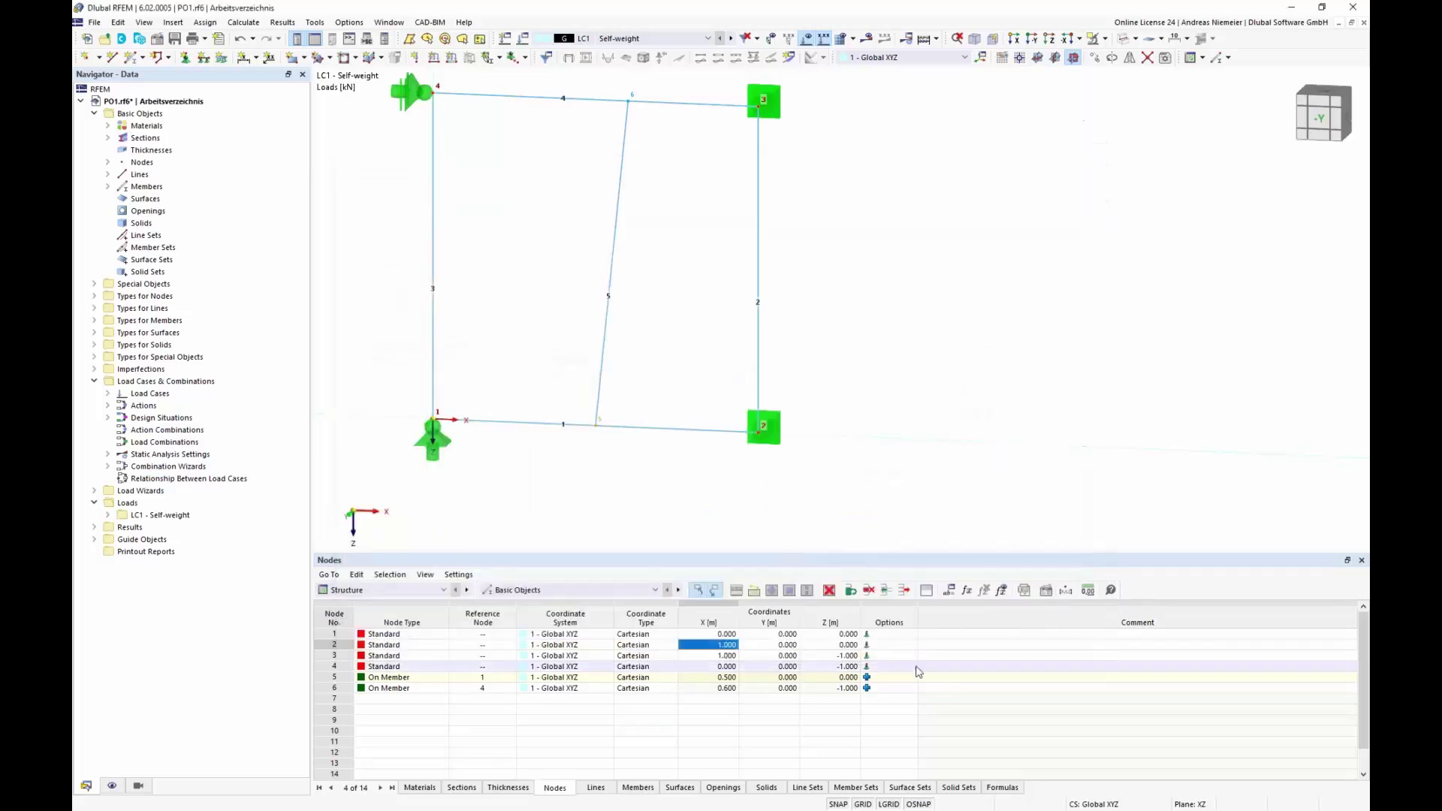
Set the global parameter Xbottom to -0.1 m.
click(949, 591)
click(686, 240)
key(BackSpace)
text(-0.1)
key(Return)
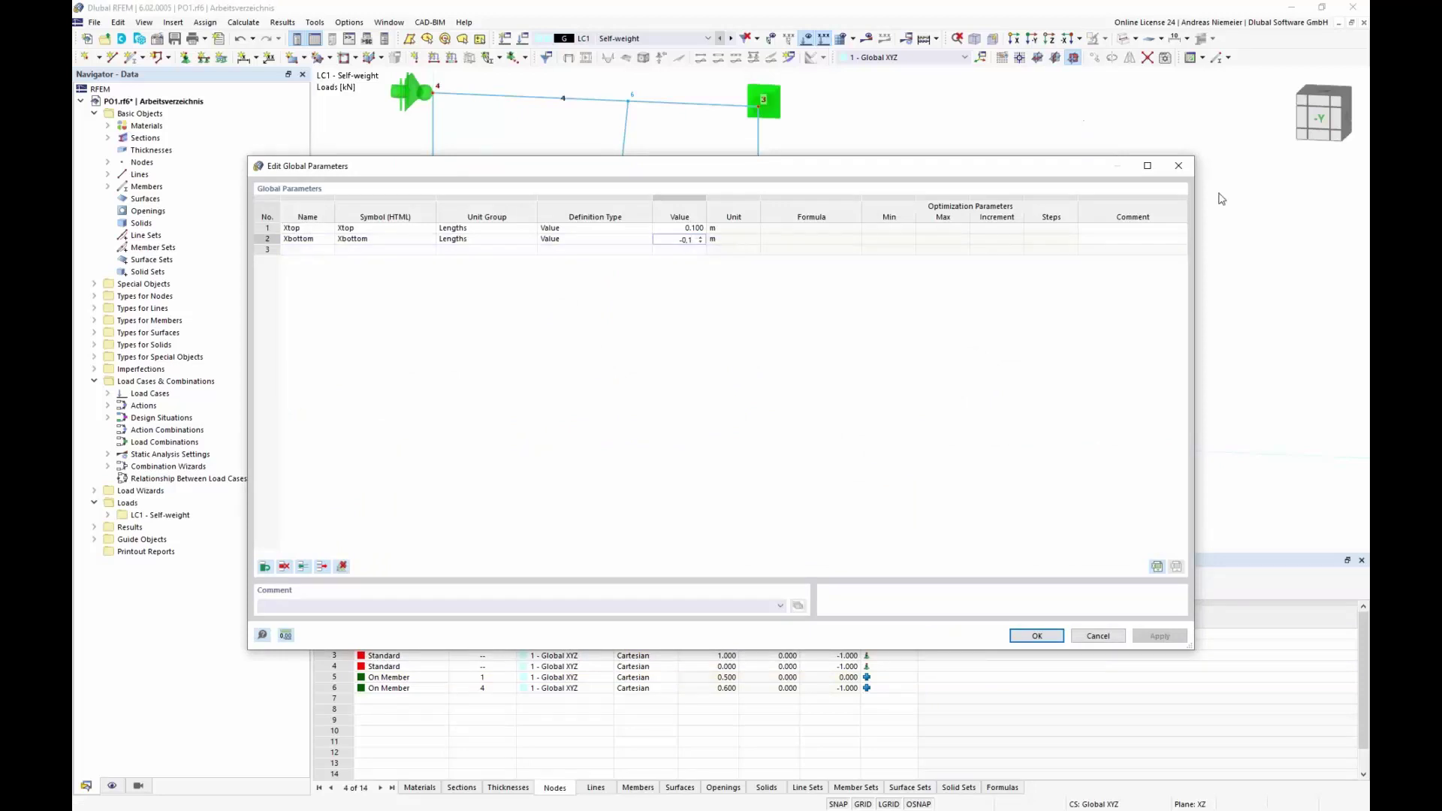
click(1038, 637)
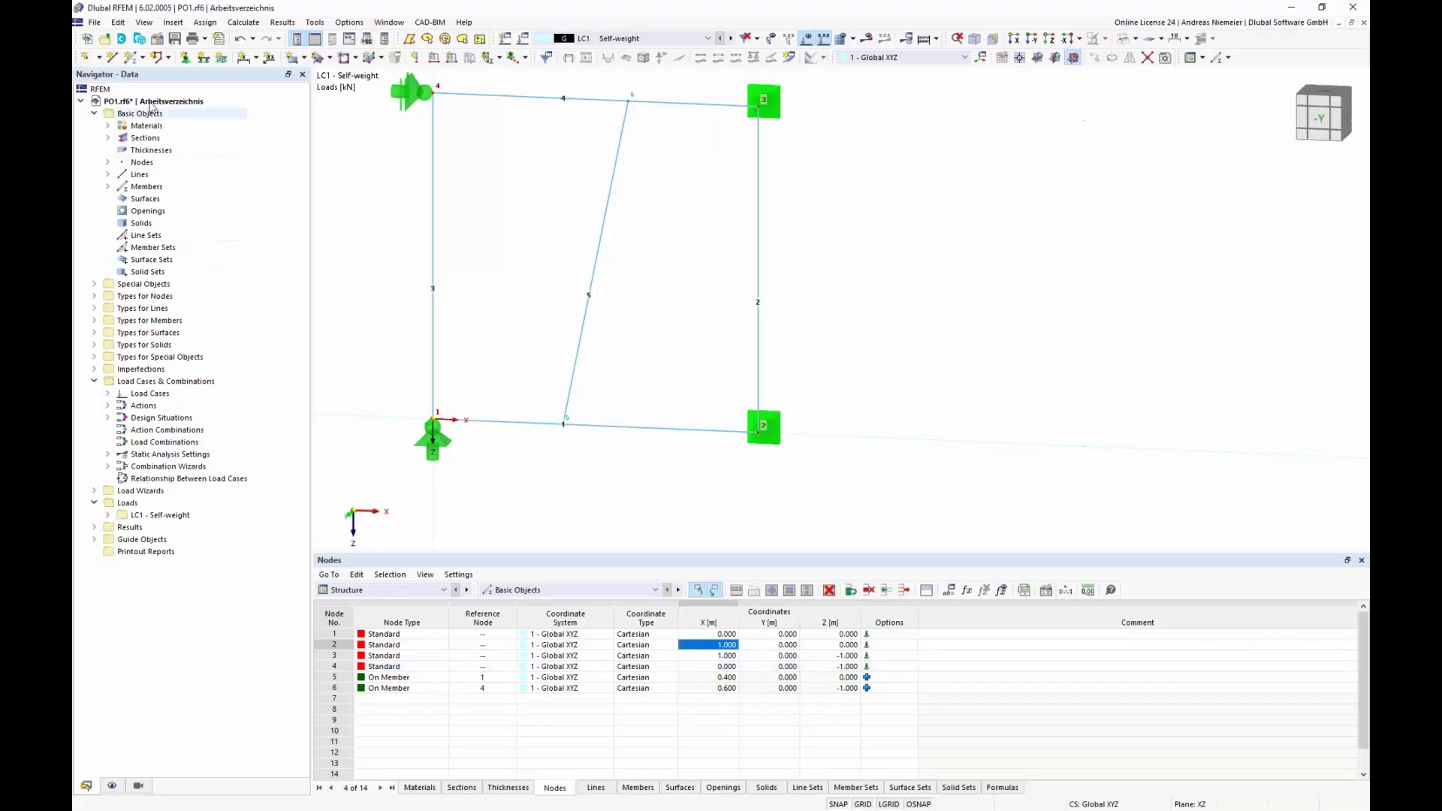
Review the optimization and cost estimation add-on in the model's base data, leaving the settings unchanged.
click(158, 45)
click(501, 149)
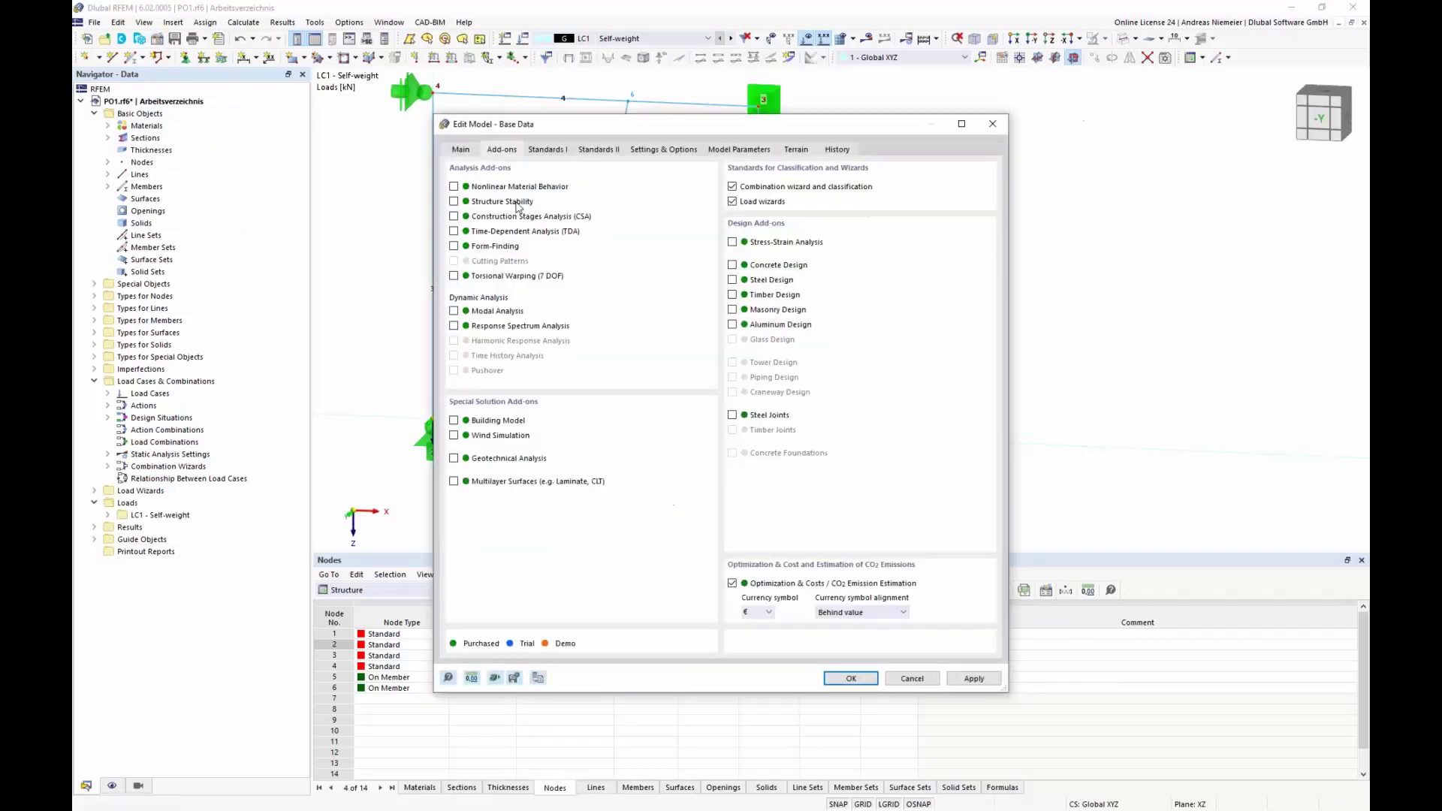
click(912, 679)
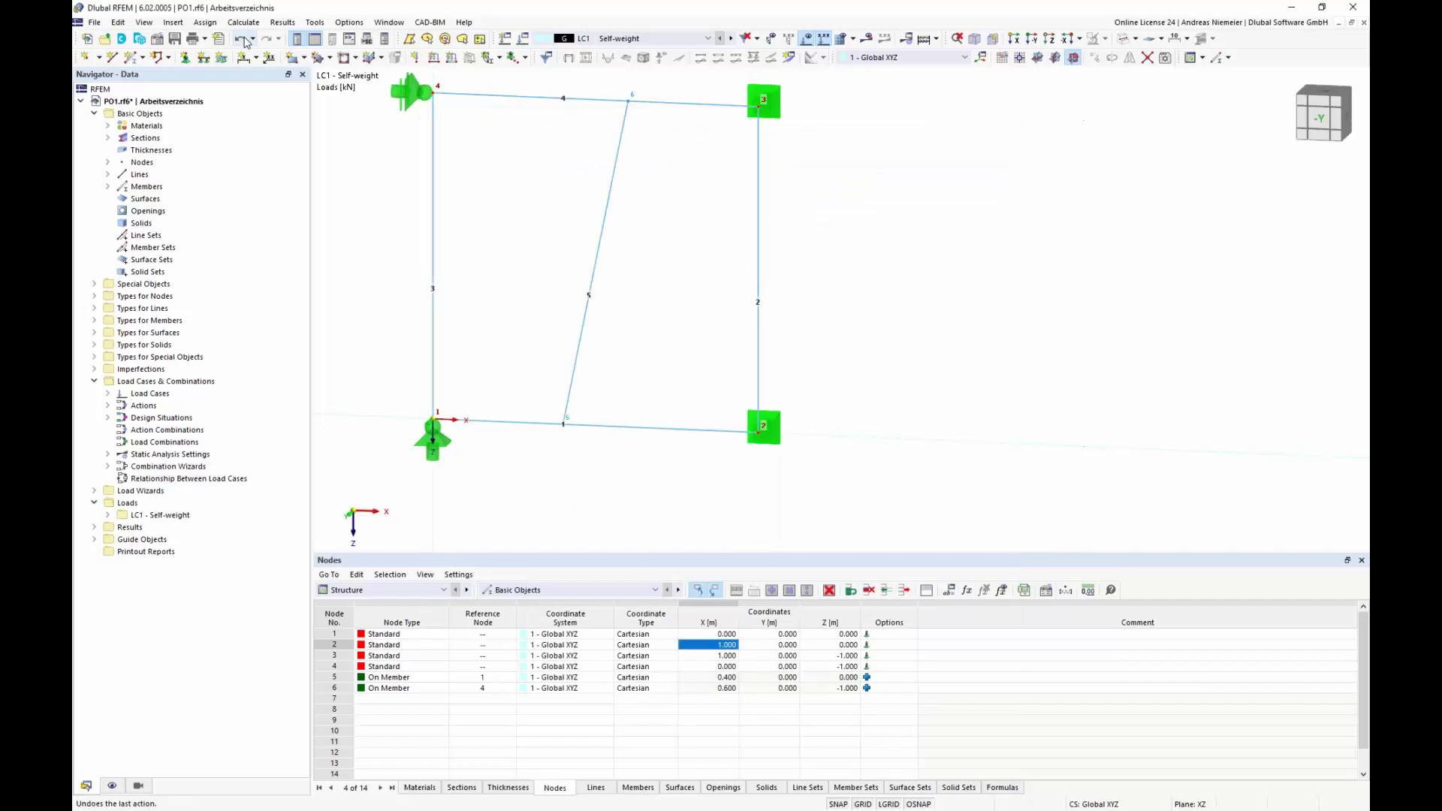
View the optimization settings for the calculation, then close them without applying changes.
click(243, 22)
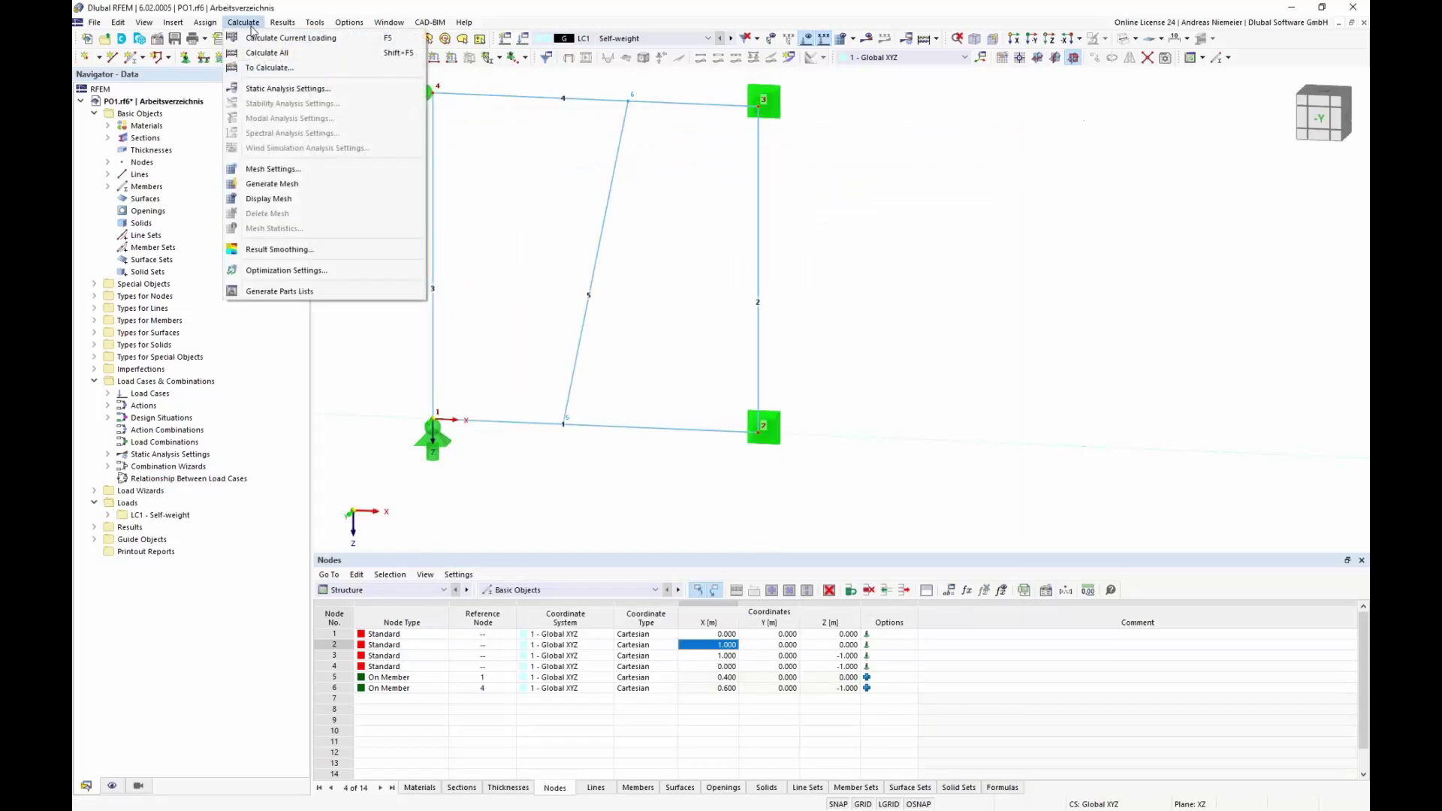
click(300, 271)
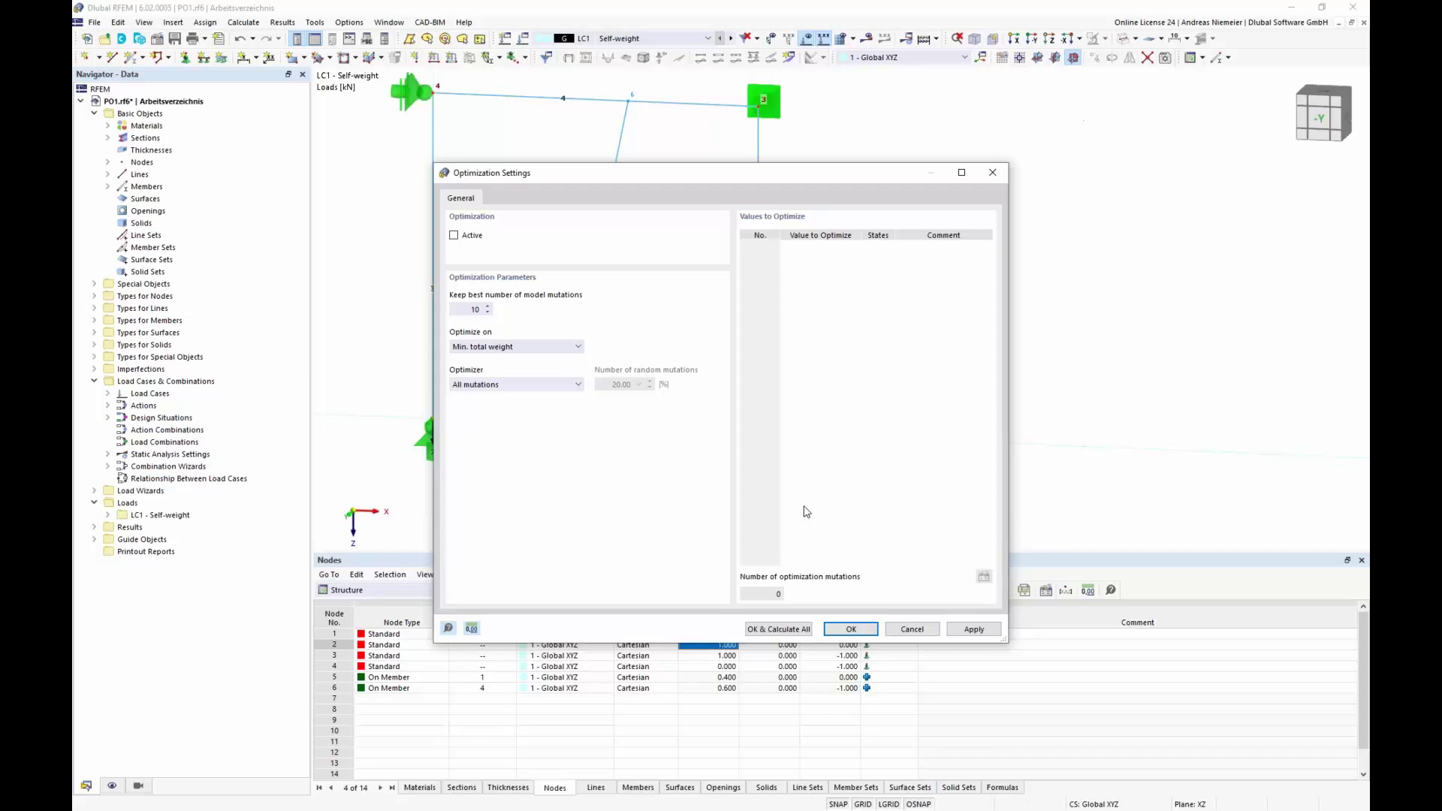
click(929, 629)
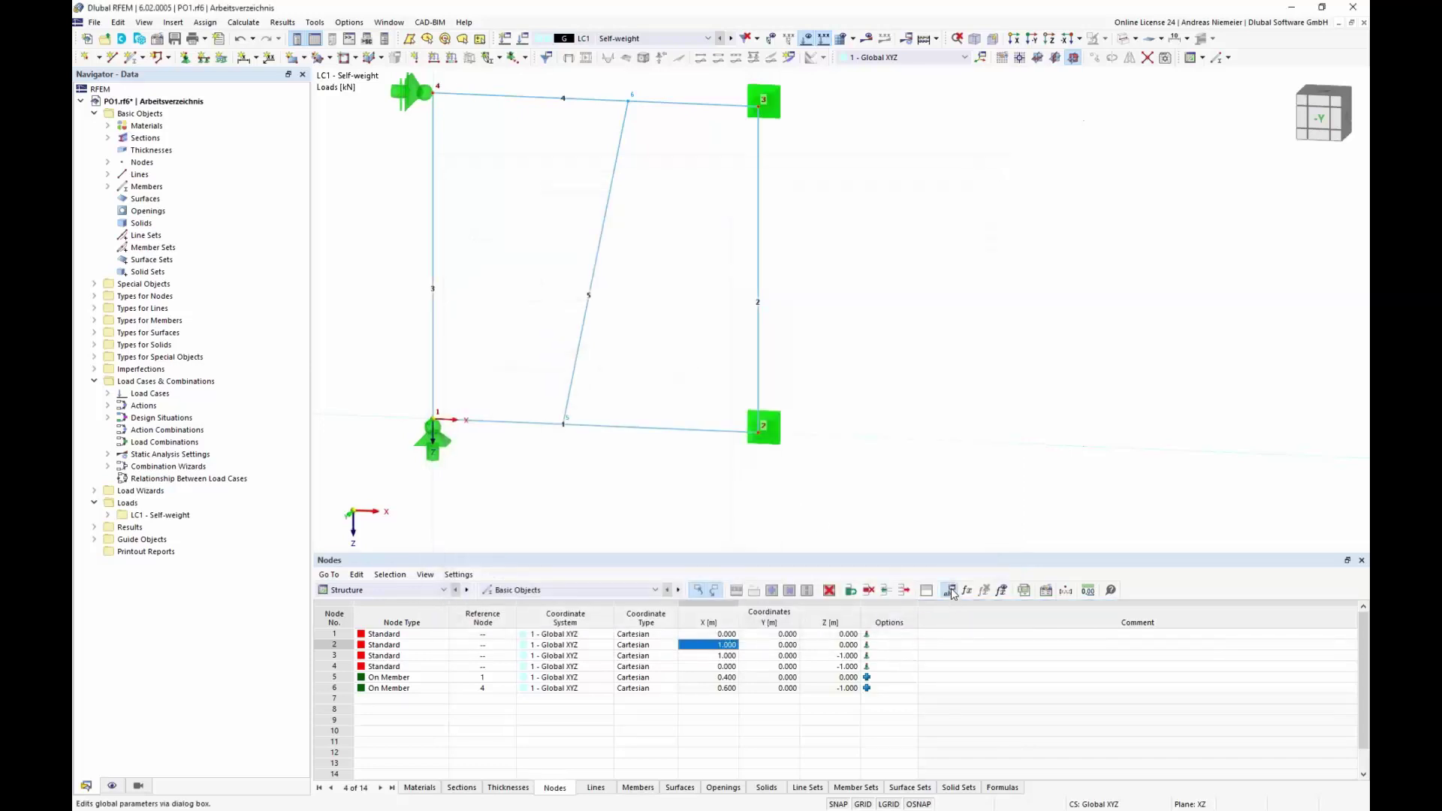
Change the definition type of the global parameter Xtop to Optimization.
click(951, 591)
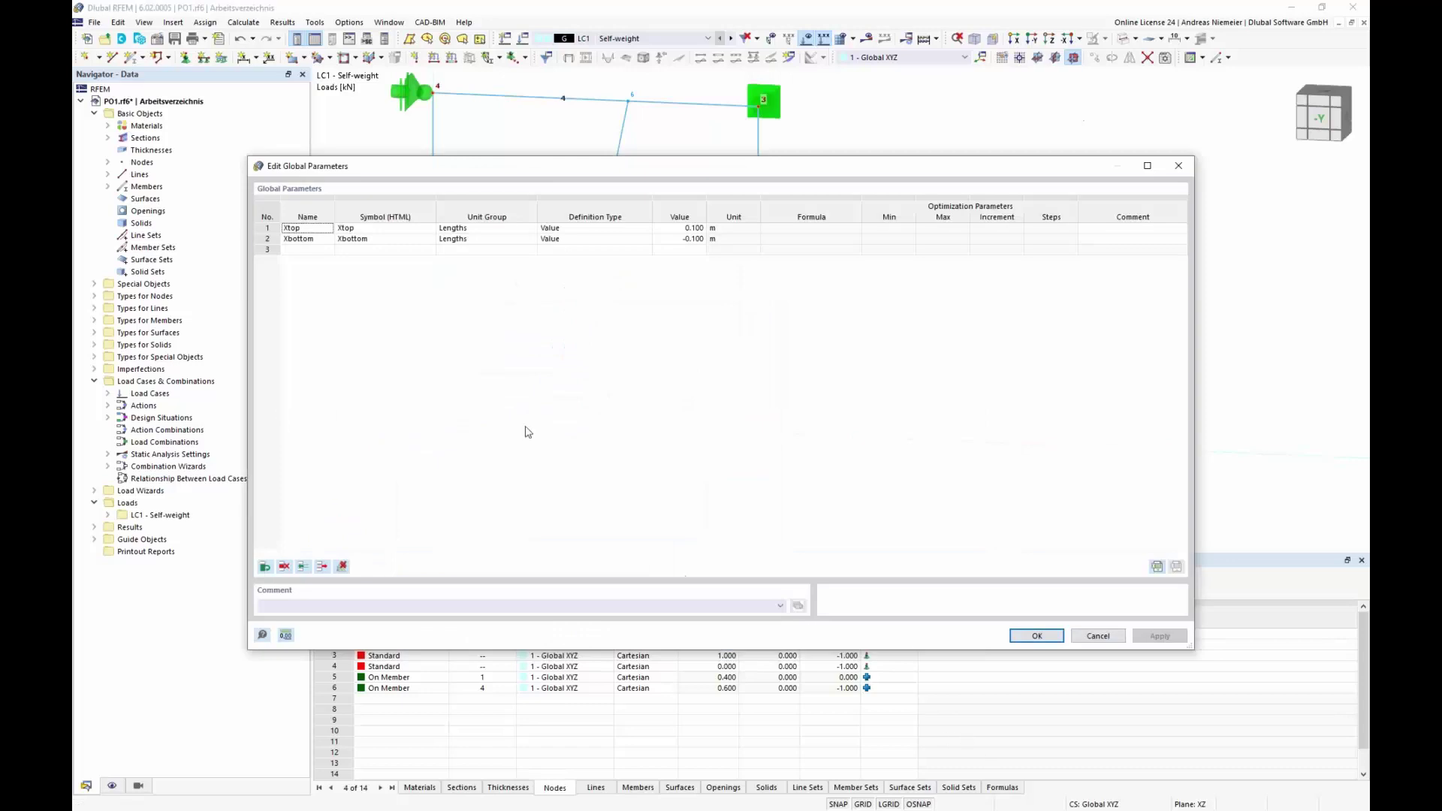
click(601, 229)
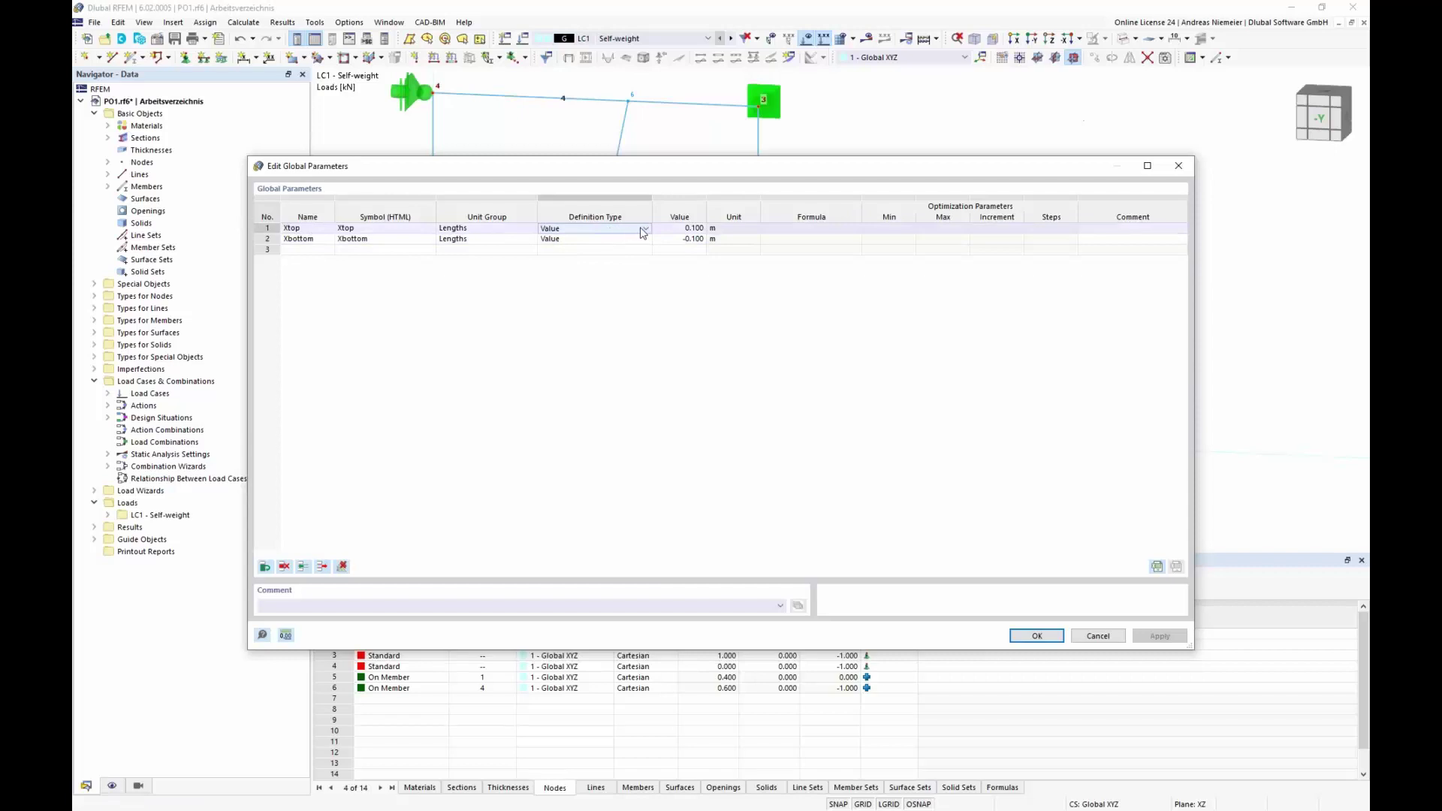
click(646, 229)
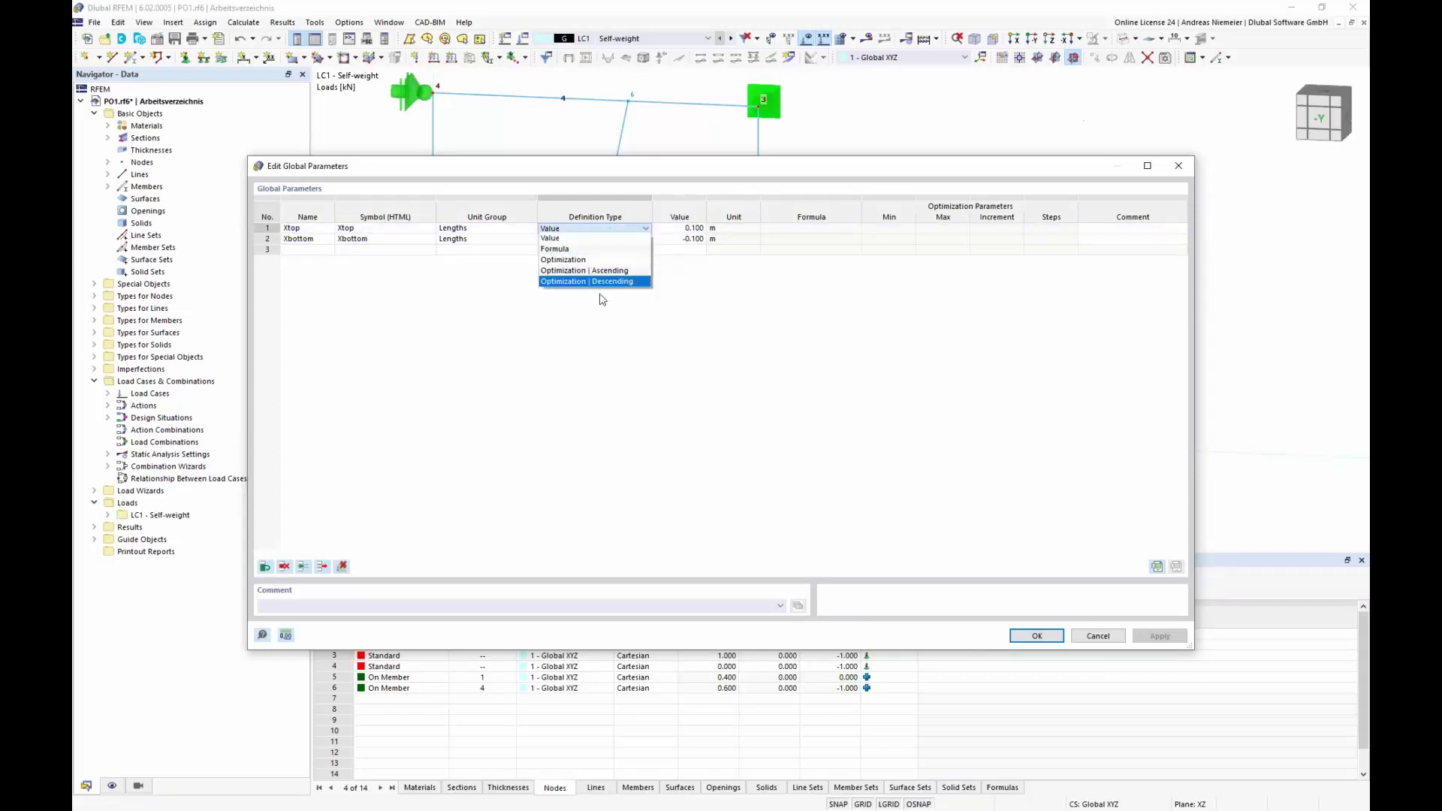
click(574, 260)
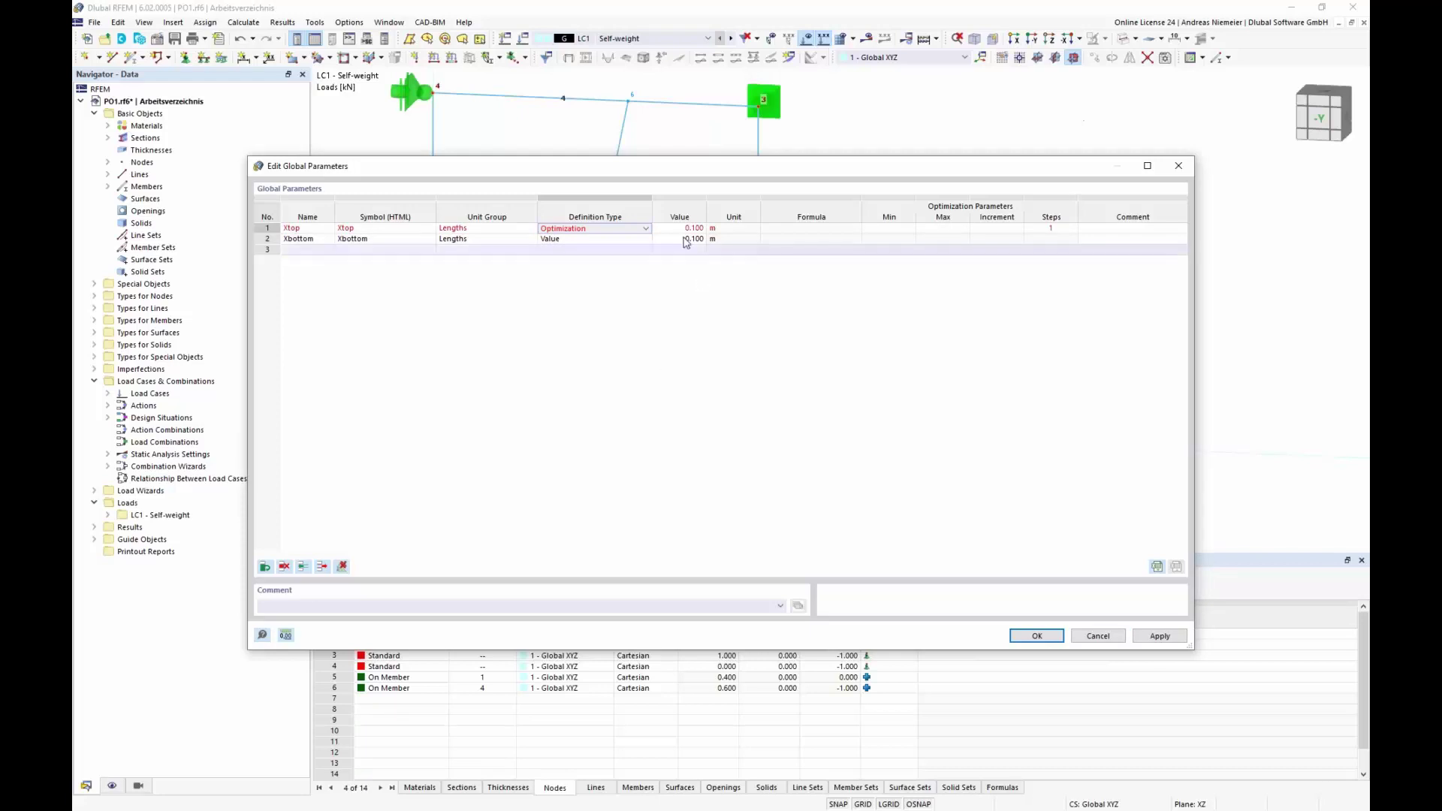
Give Xtop an optimization range from -0.4 to 0.4 m with an increment of 0.2 m.
click(887, 229)
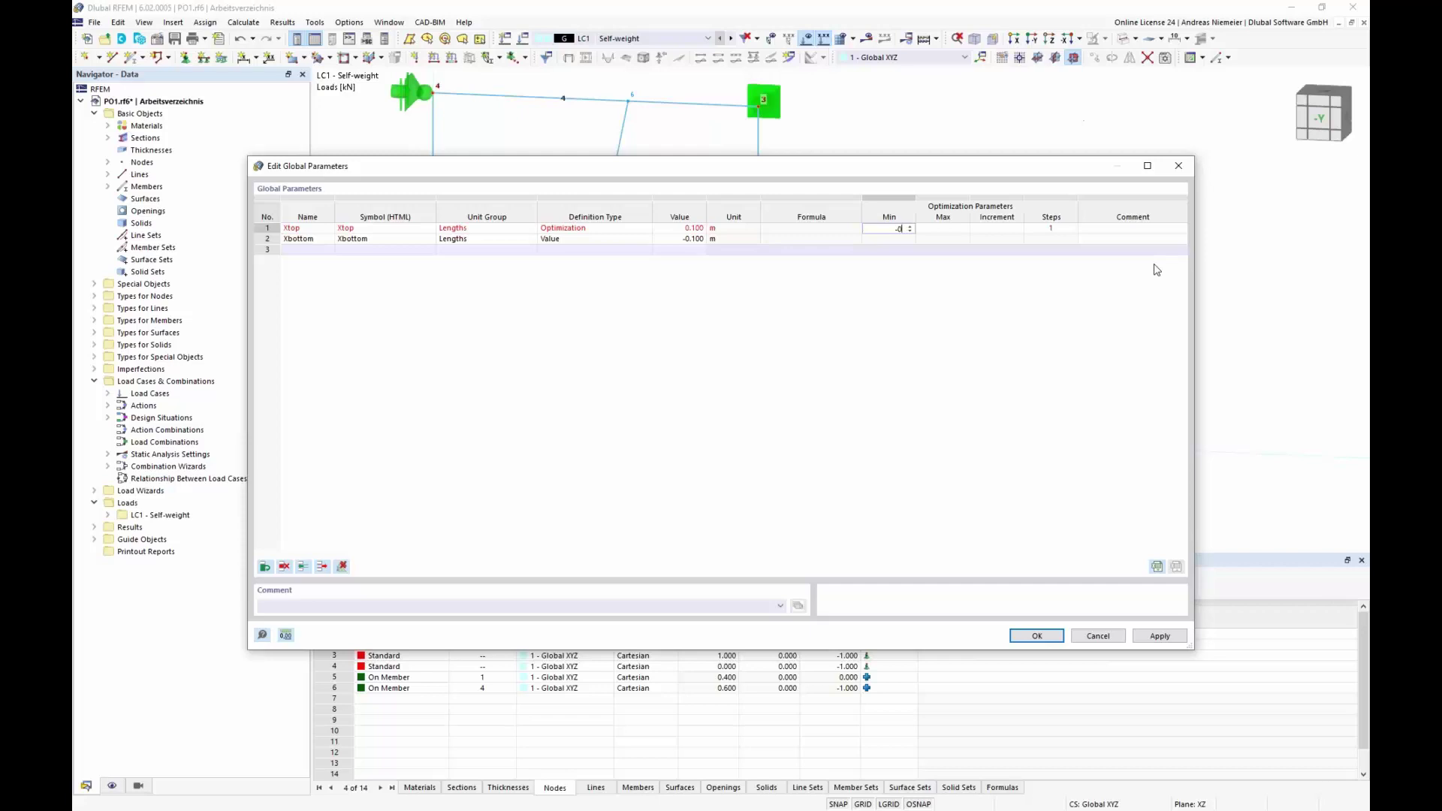
text(.4)
key(Tab)
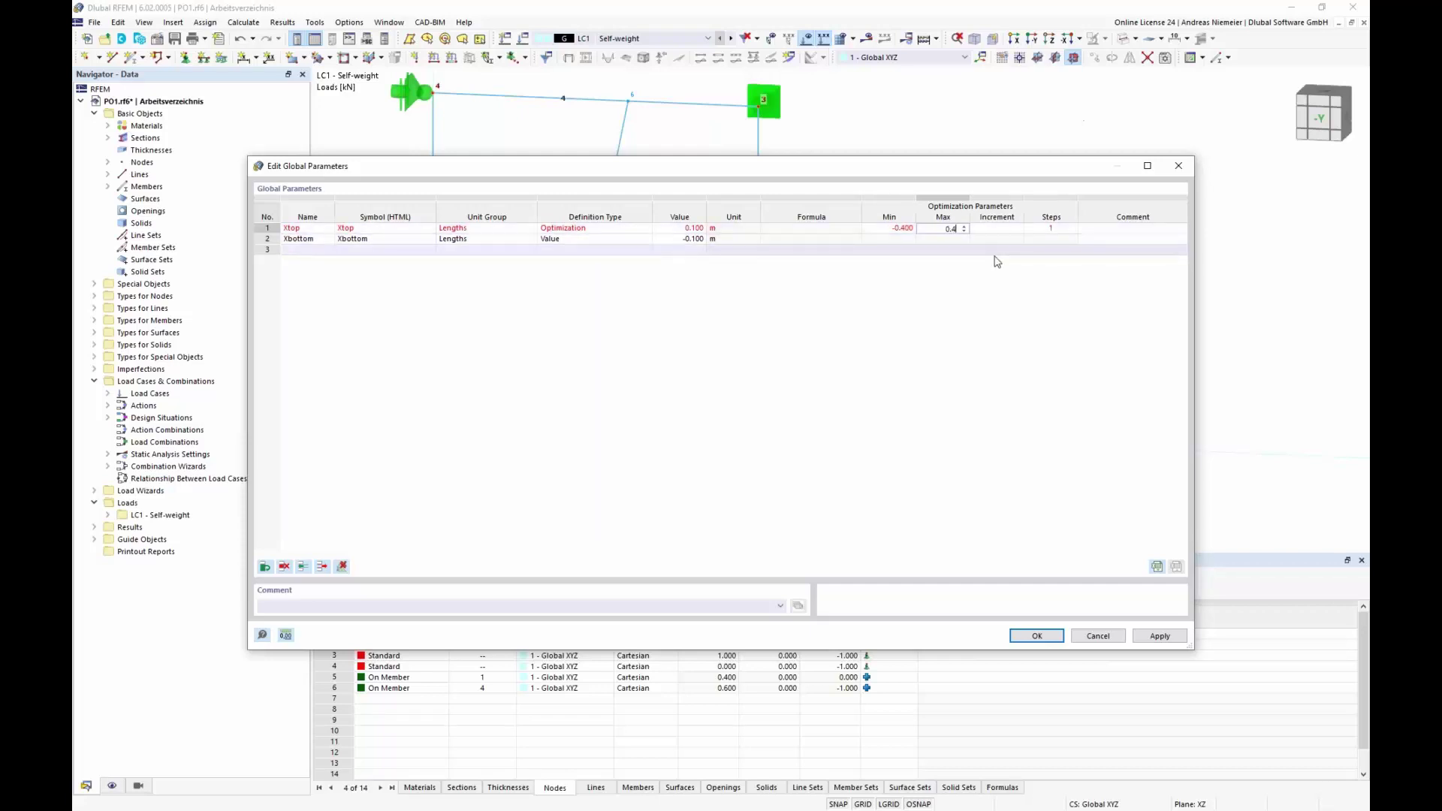
text(0.4)
key(Tab)
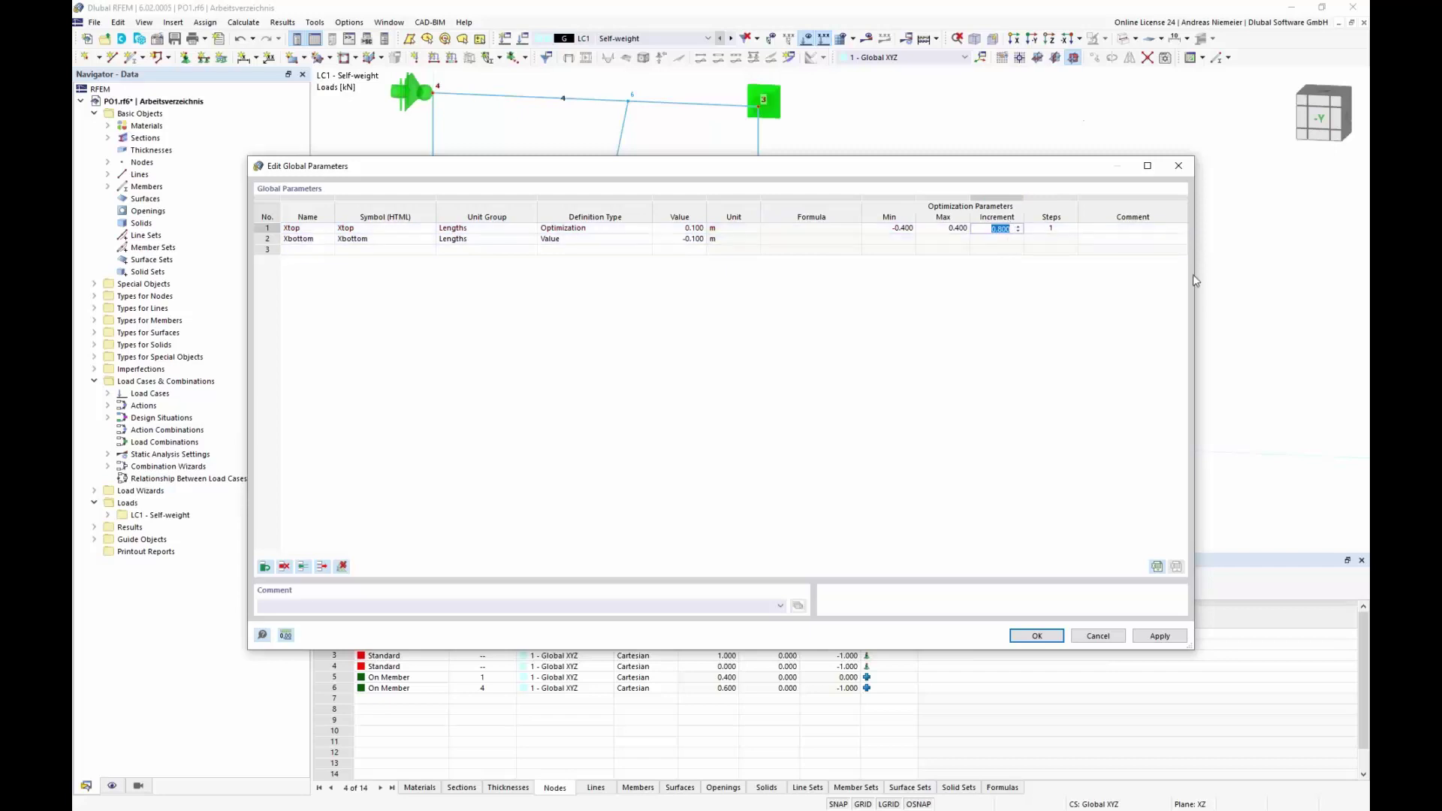
text(0.2)
click(1116, 249)
Change the definition type of the global parameter Xbottom to Optimization.
click(644, 240)
click(614, 239)
click(646, 238)
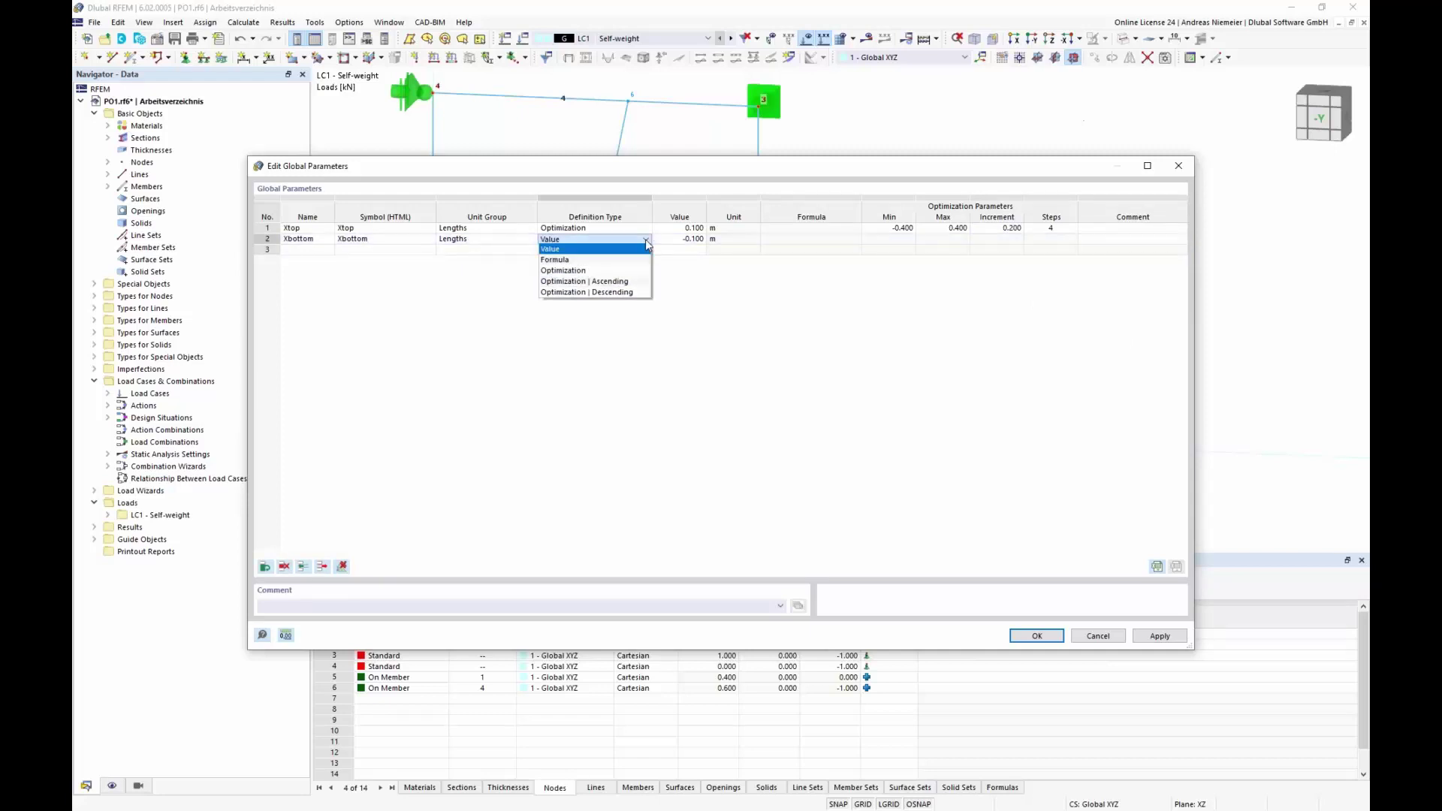
click(628, 271)
Give Xbottom an optimization range from -0.4 to 0.4 m with an increment of 0.2 m, and accept the global parameters.
click(903, 240)
text(-0..4)
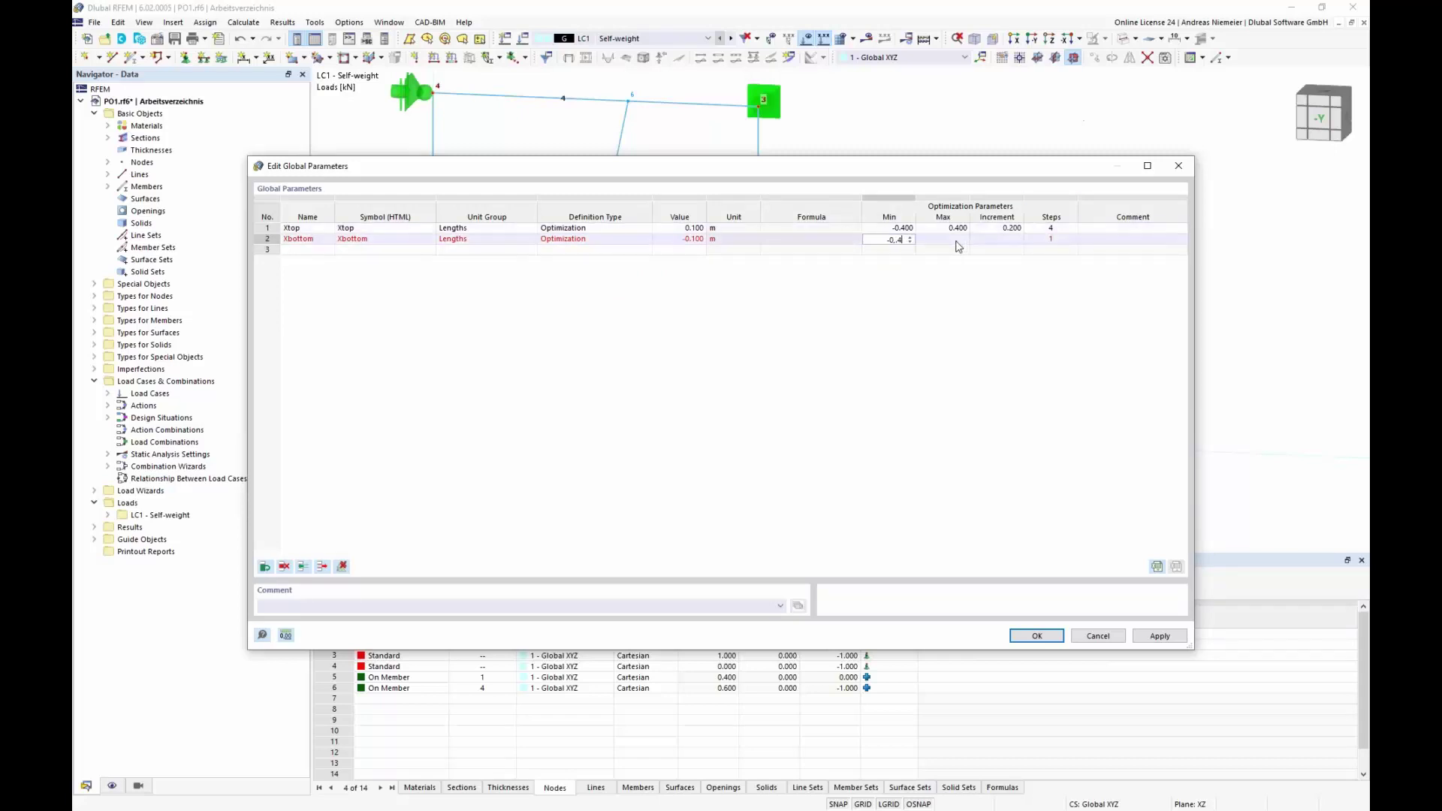
click(1060, 257)
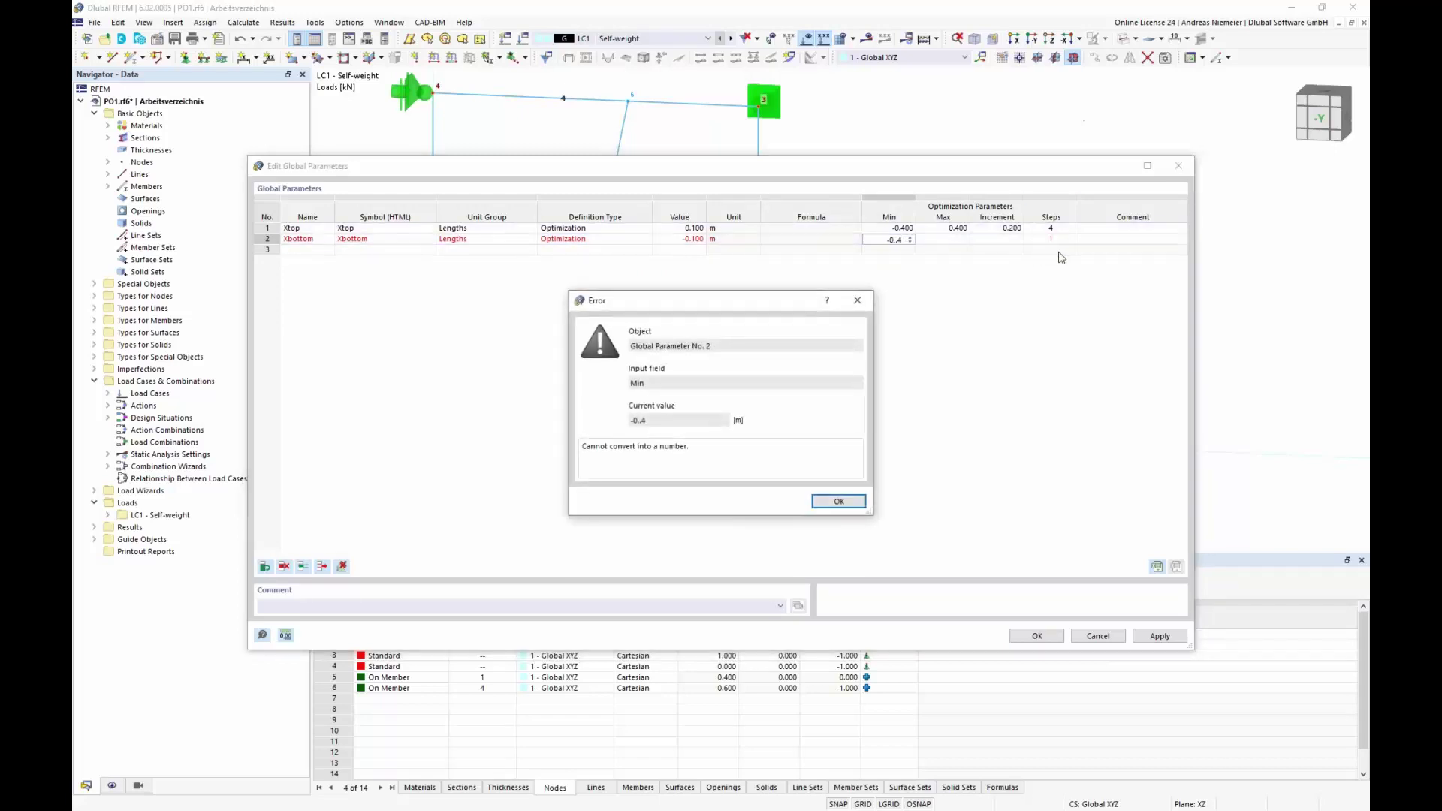
click(839, 501)
text(-)
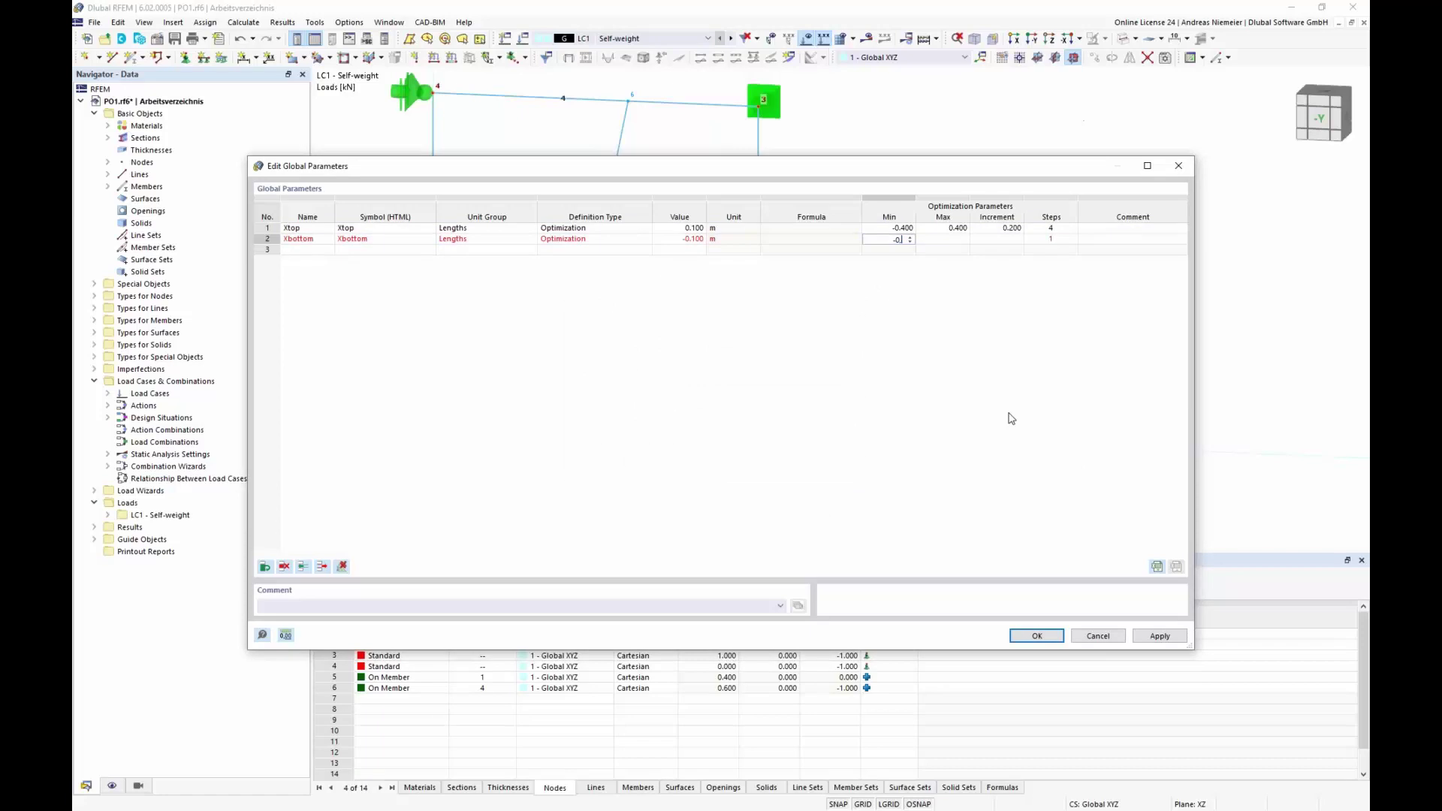
text(0,)
key(BackSpace)
text(.4)
click(956, 239)
text(0.4)
key(Tab)
text(0.2)
key(Tab)
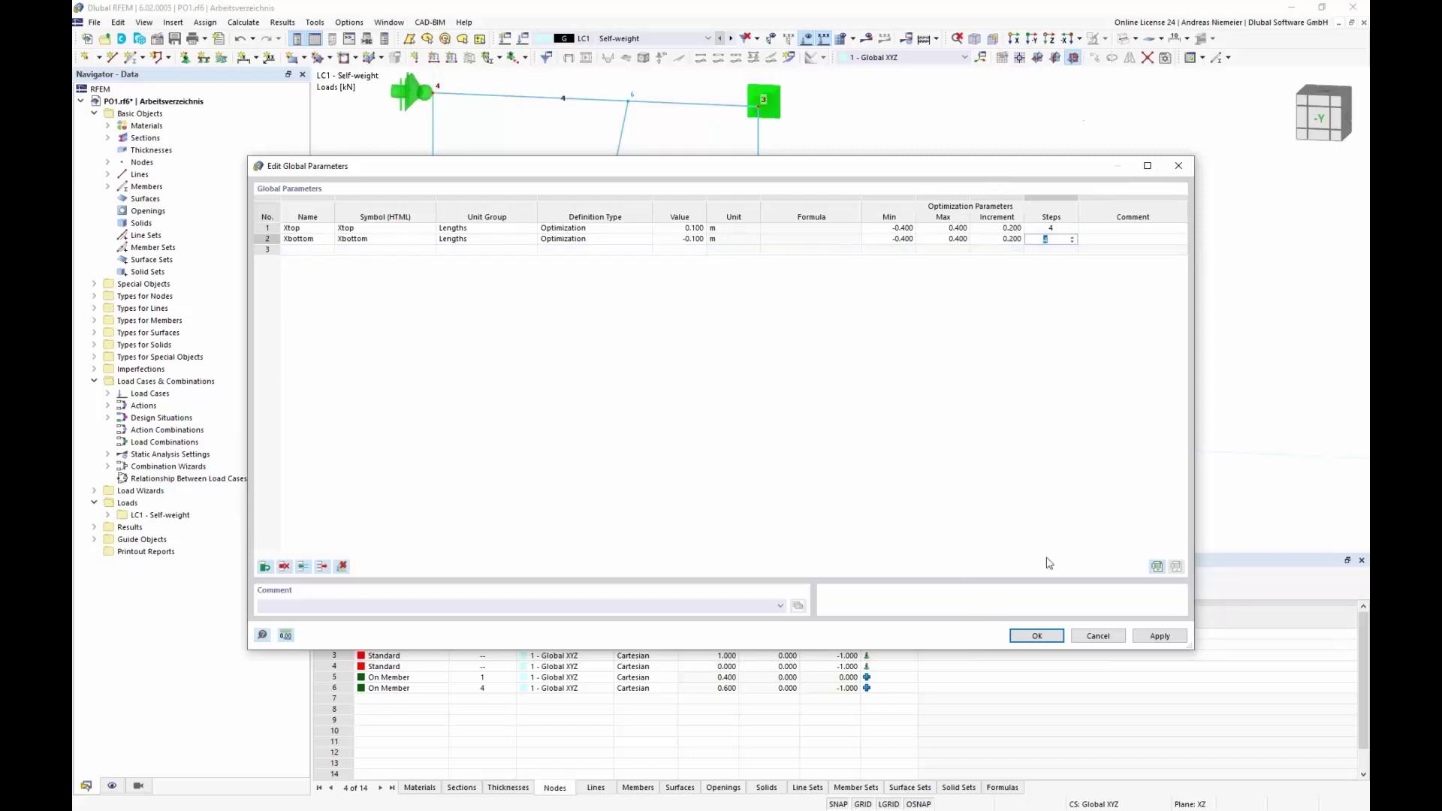
click(1059, 638)
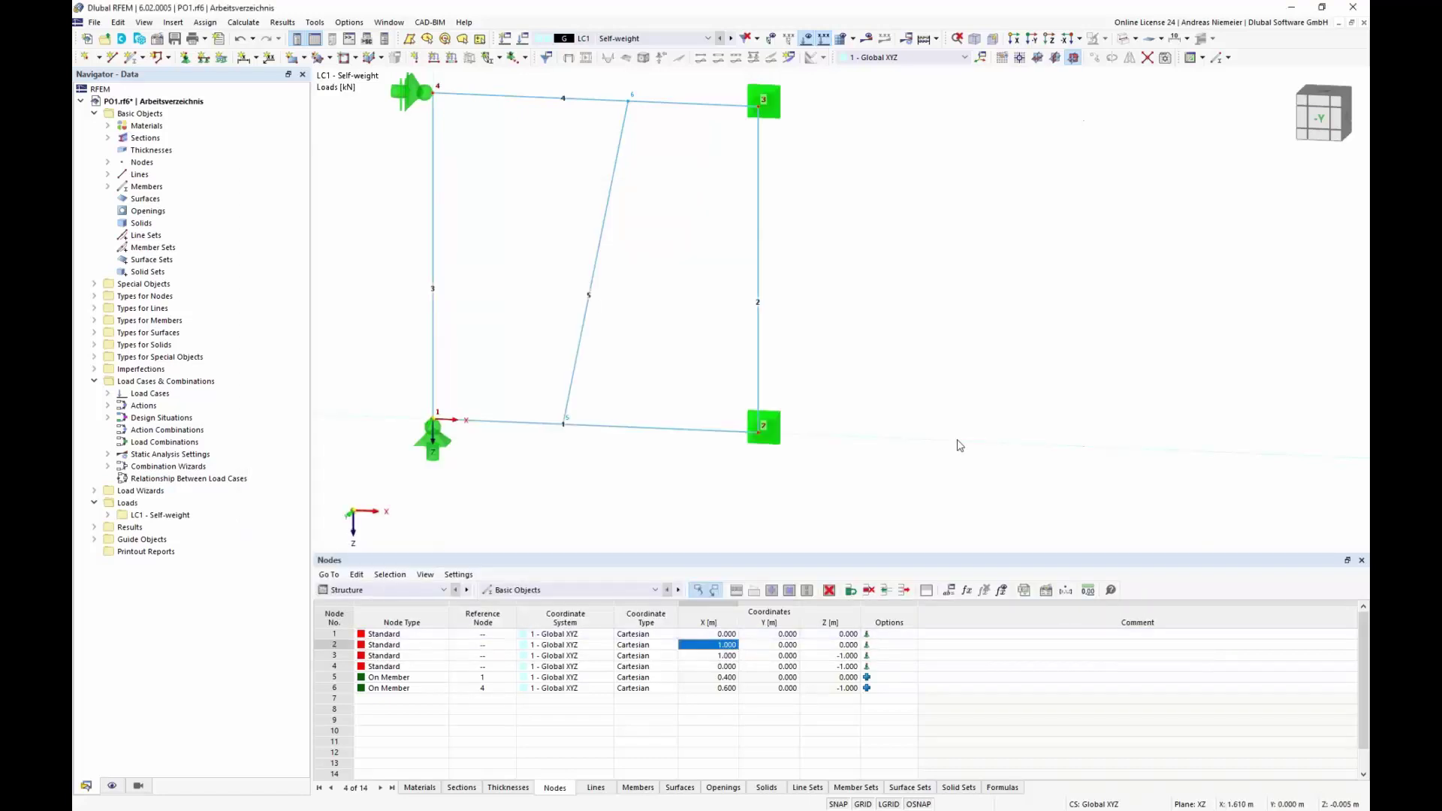
Reset the current values of the global parameters Xtop and Xbottom to 0 m.
click(949, 591)
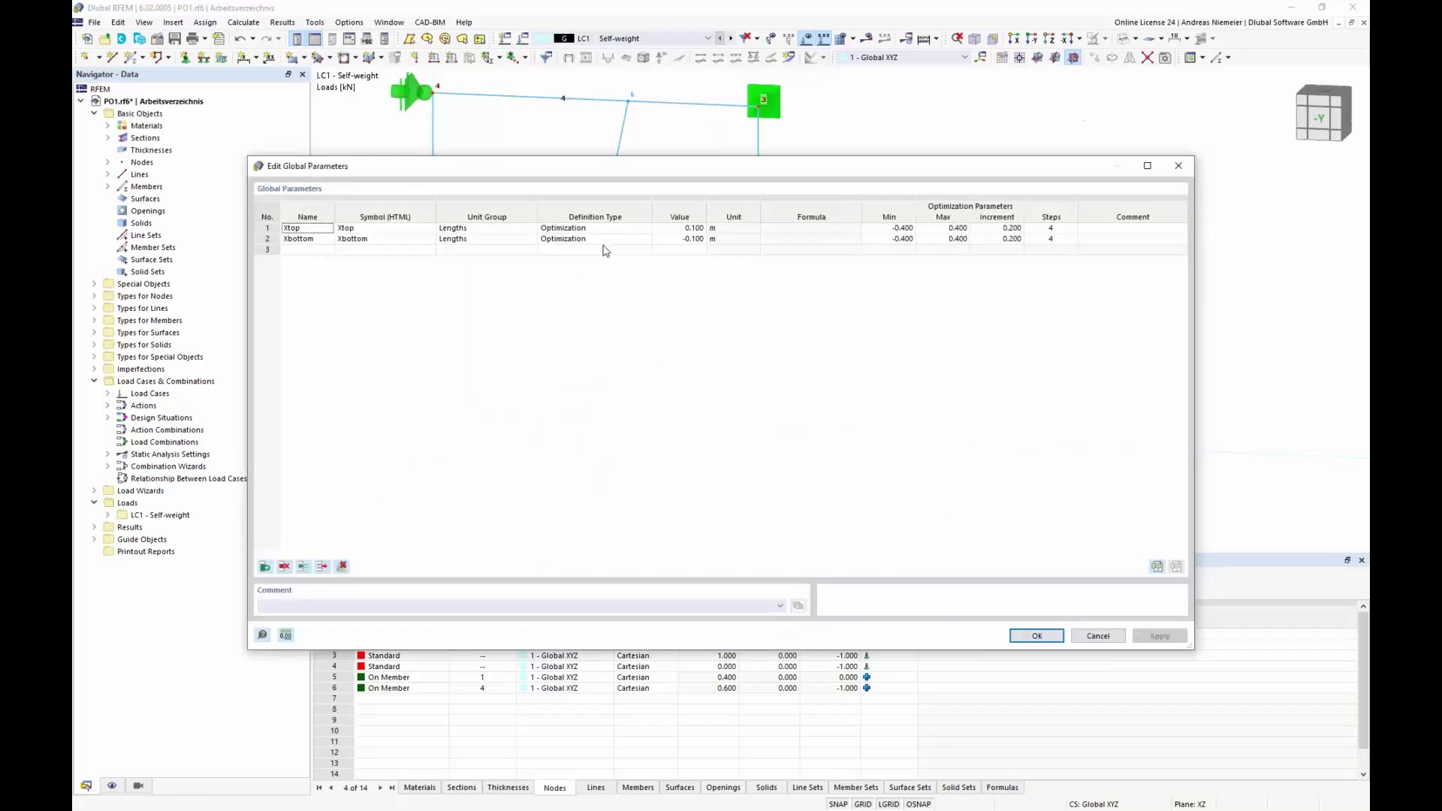
click(680, 228)
text(0)
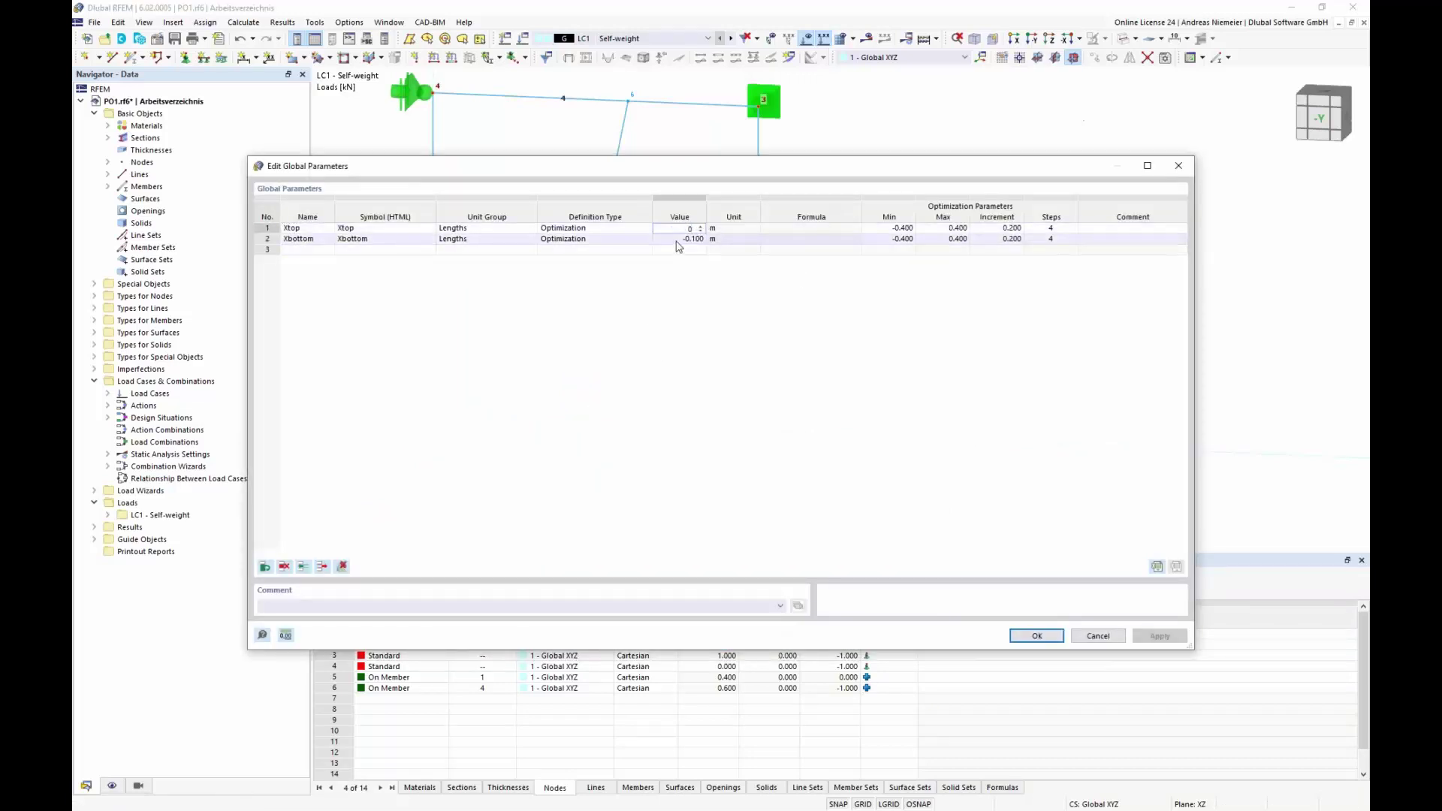
click(1036, 636)
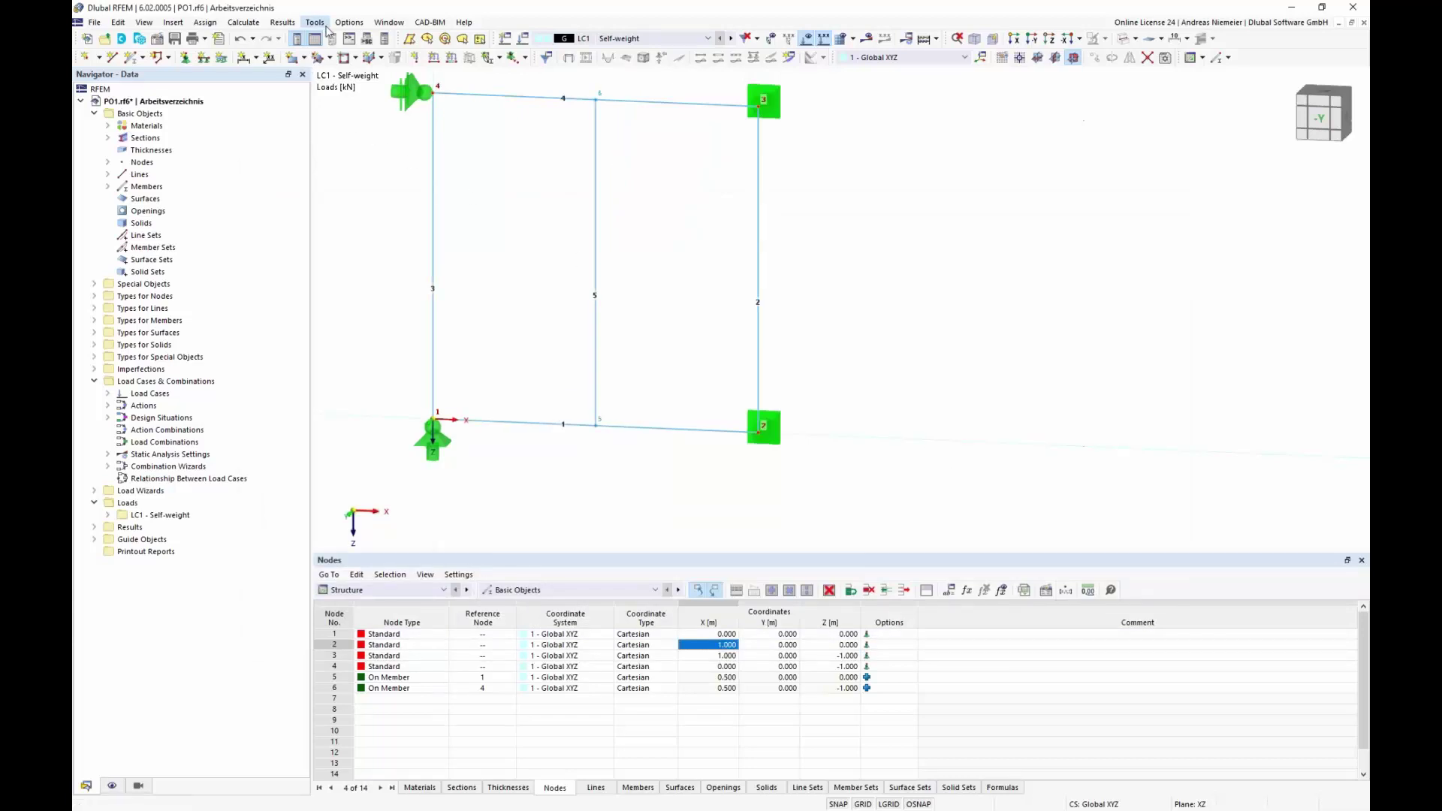
Activate the optimization in the calculation's optimization settings and keep the best 25 model mutations.
click(243, 22)
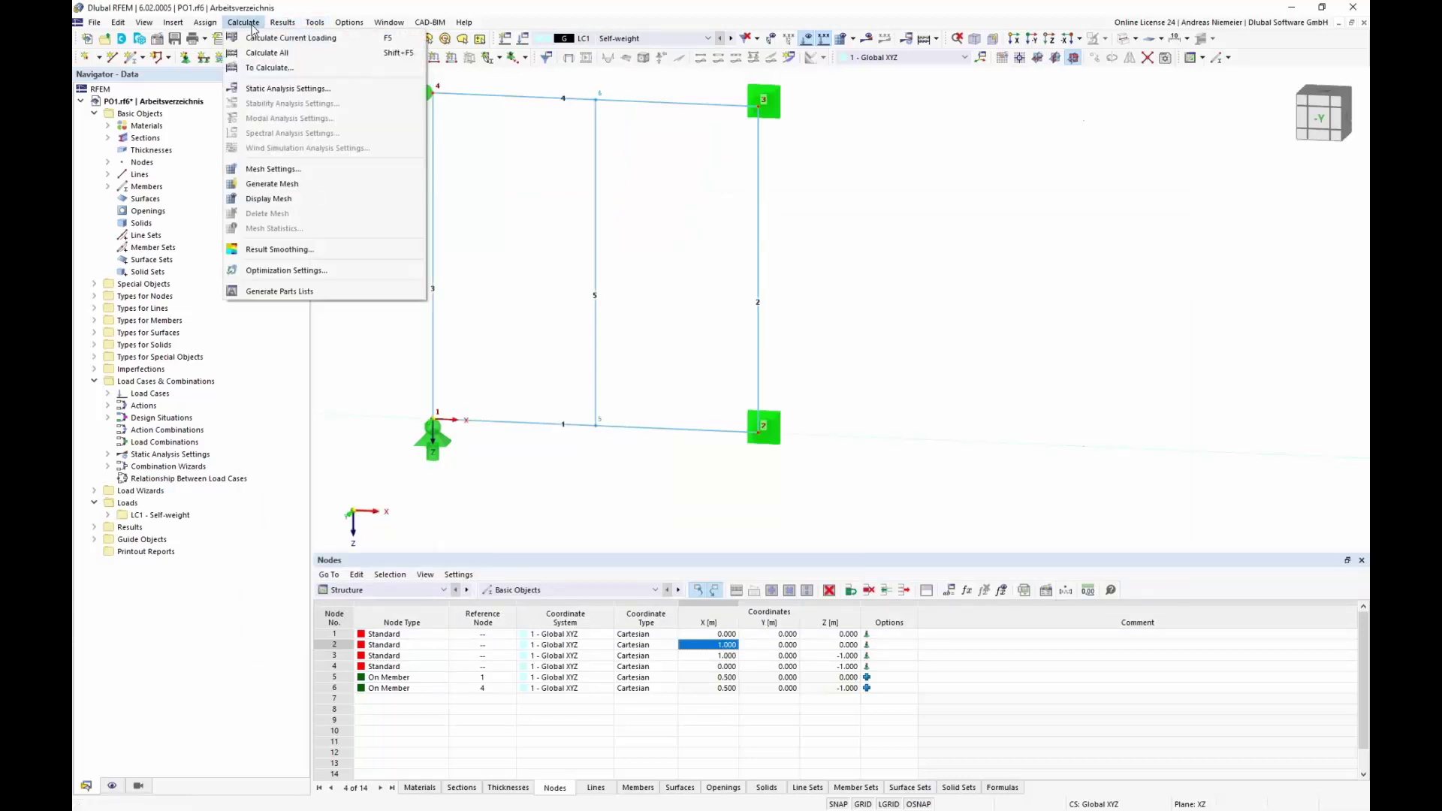
click(272, 272)
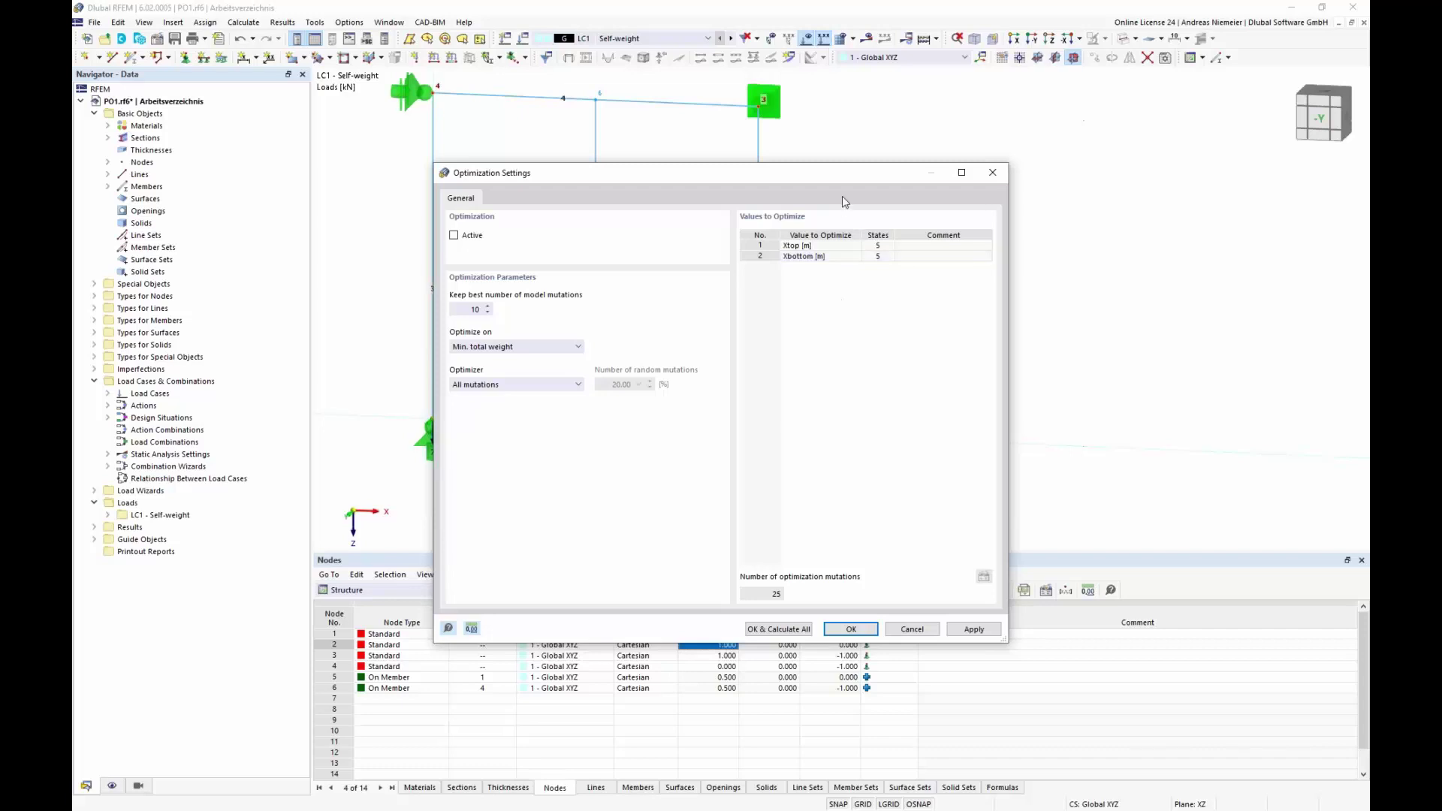
click(872, 246)
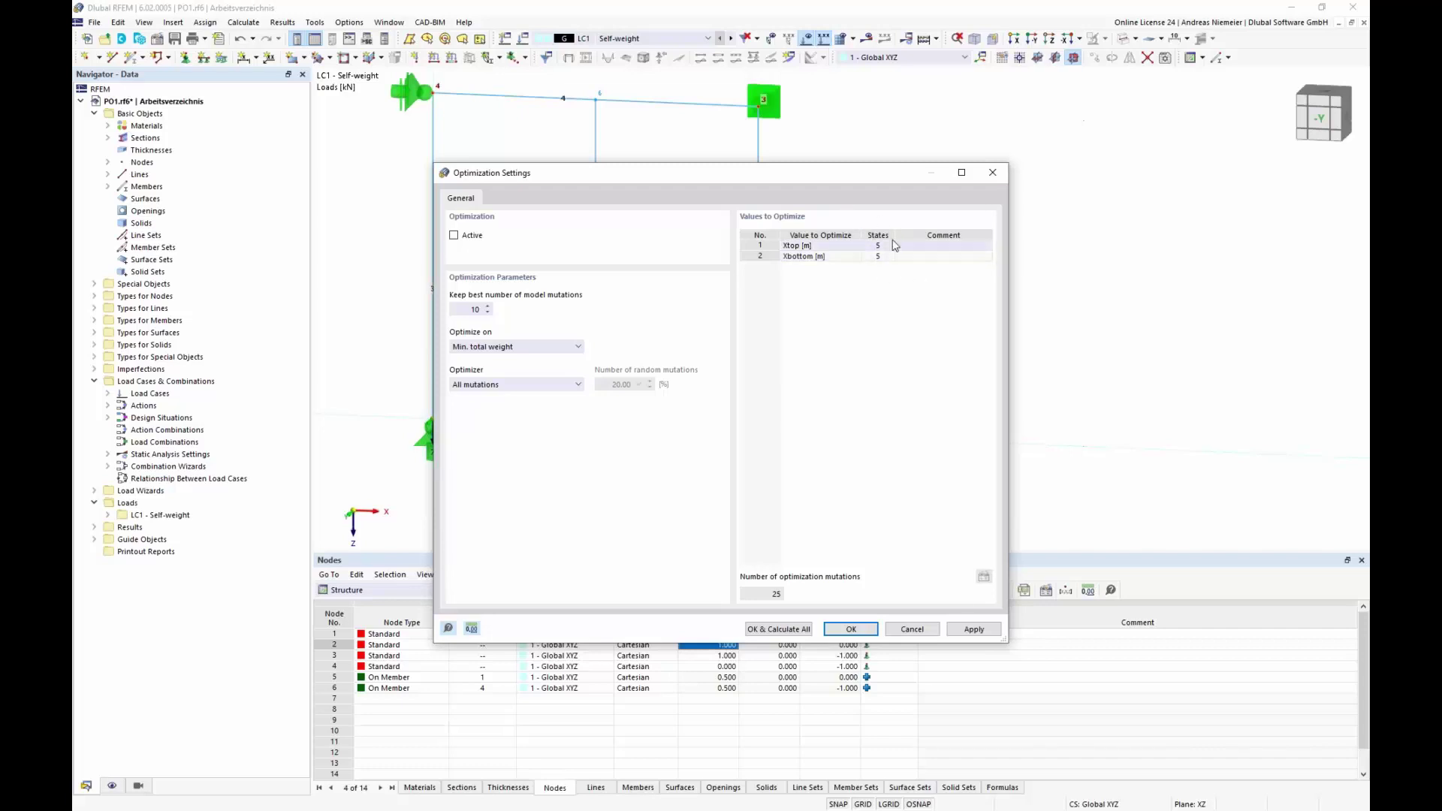
click(879, 256)
click(873, 257)
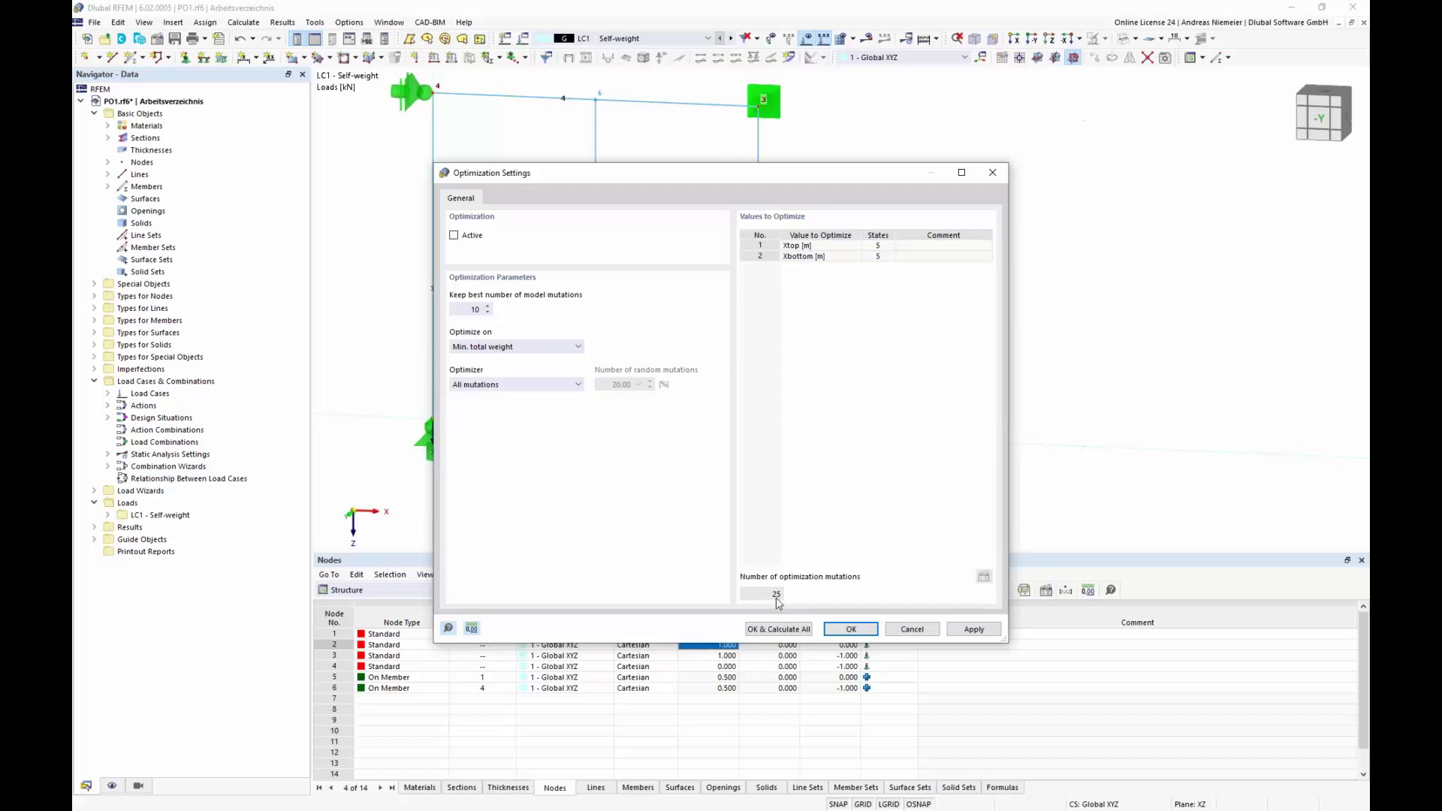
drag(661, 180, 982, 166)
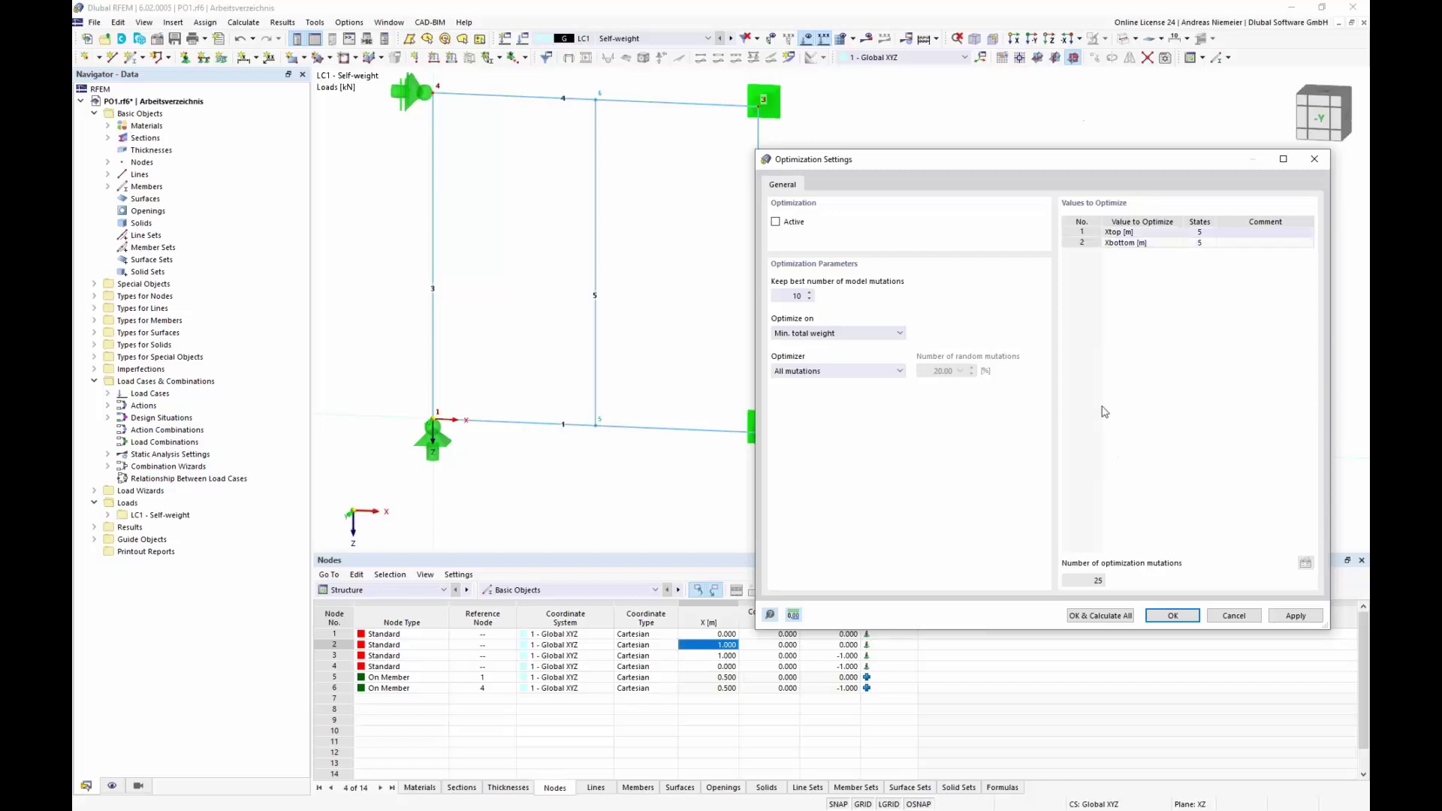
click(776, 223)
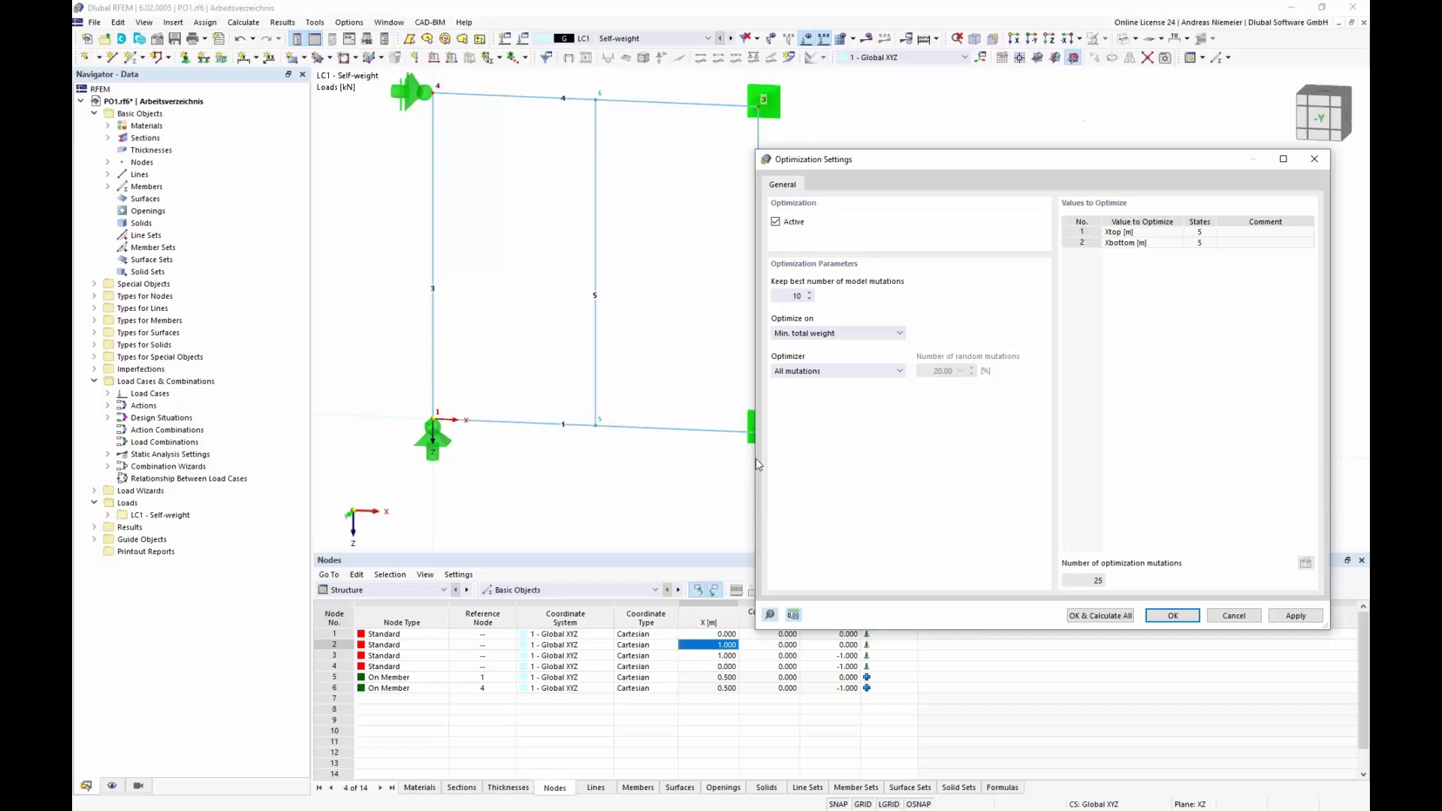
click(794, 296)
double_click(795, 296)
text(25)
Optimize on minimum vectorial displacement with the All mutations optimizer and run the calculation, keeping the progress window clear of the model.
click(848, 335)
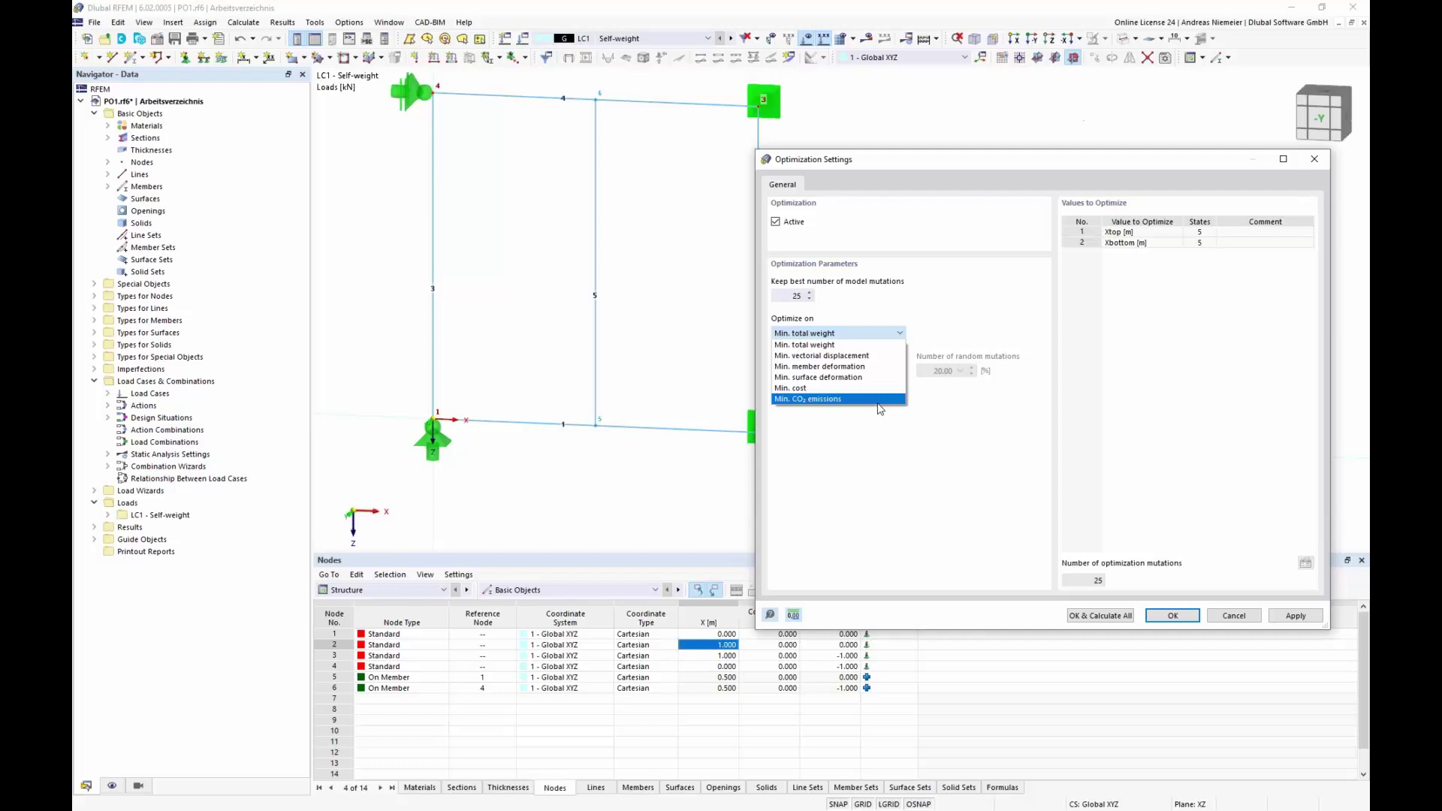
click(858, 356)
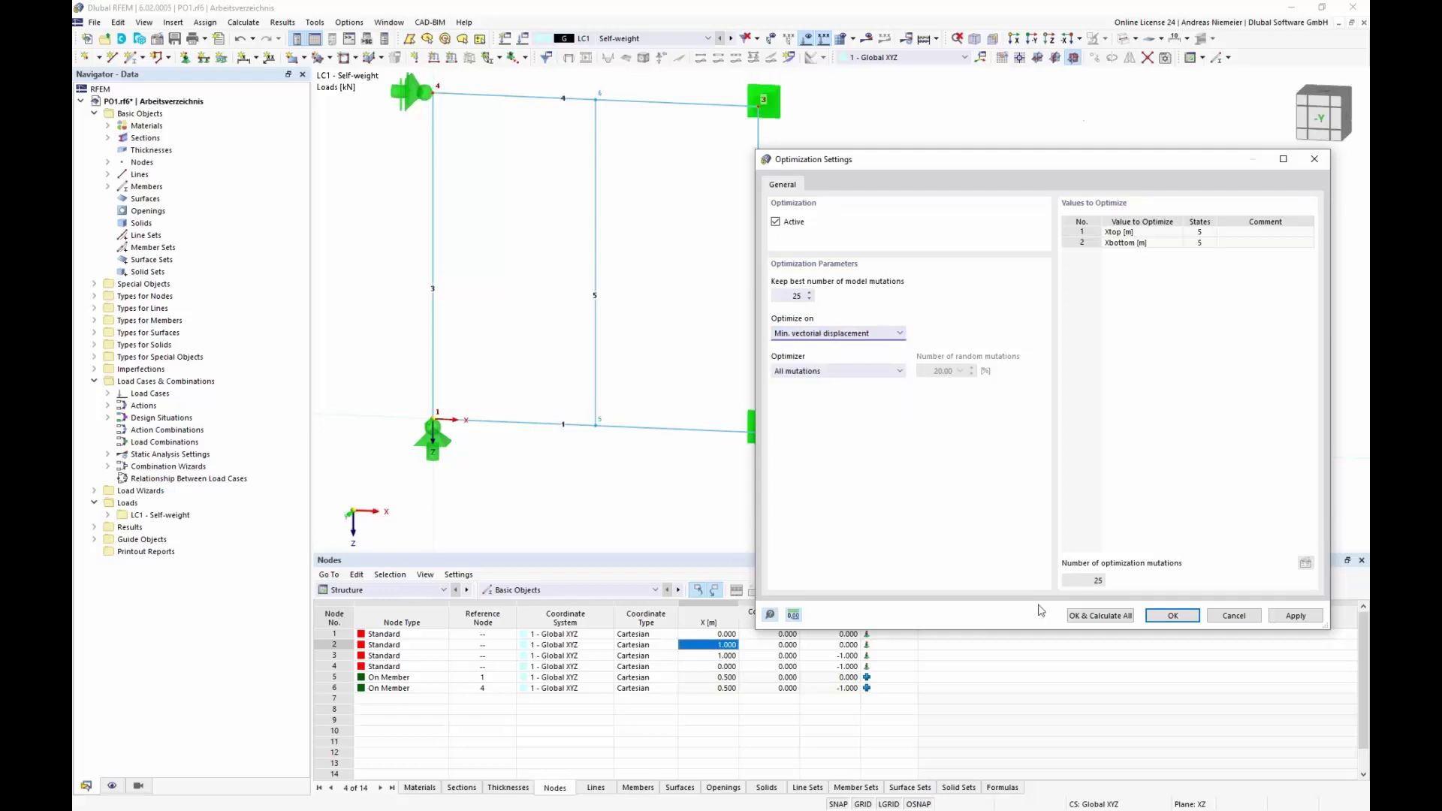
click(861, 370)
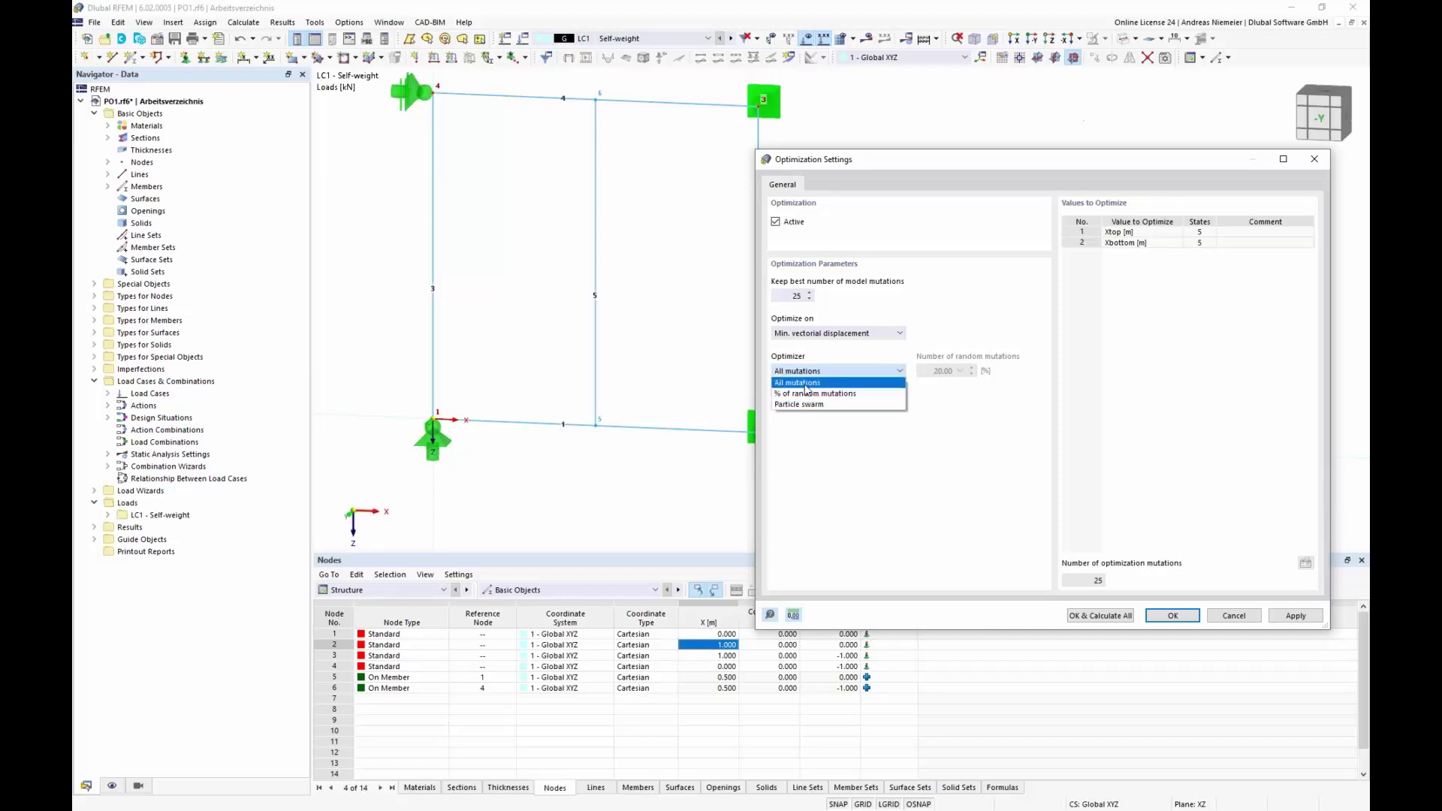
click(806, 389)
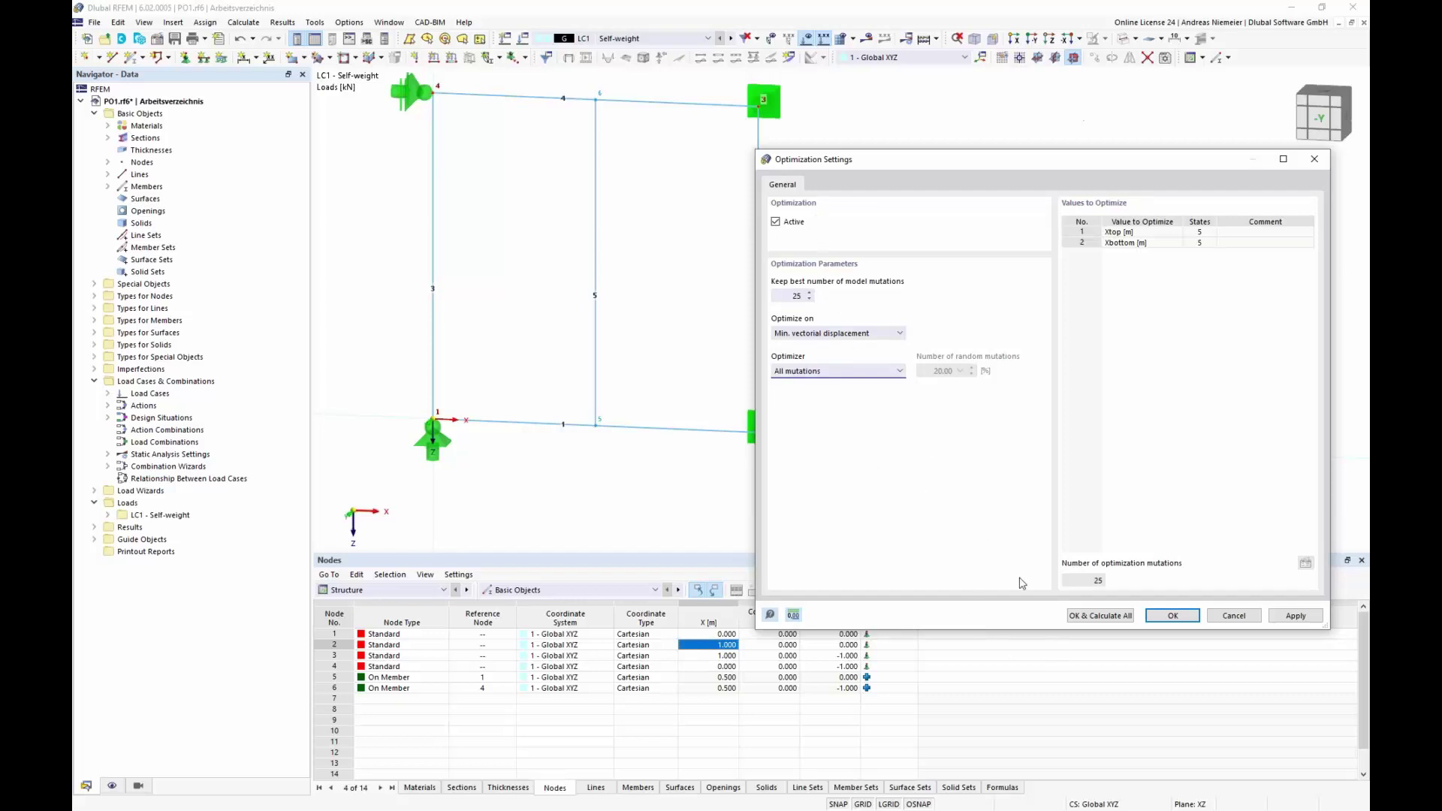
click(1098, 616)
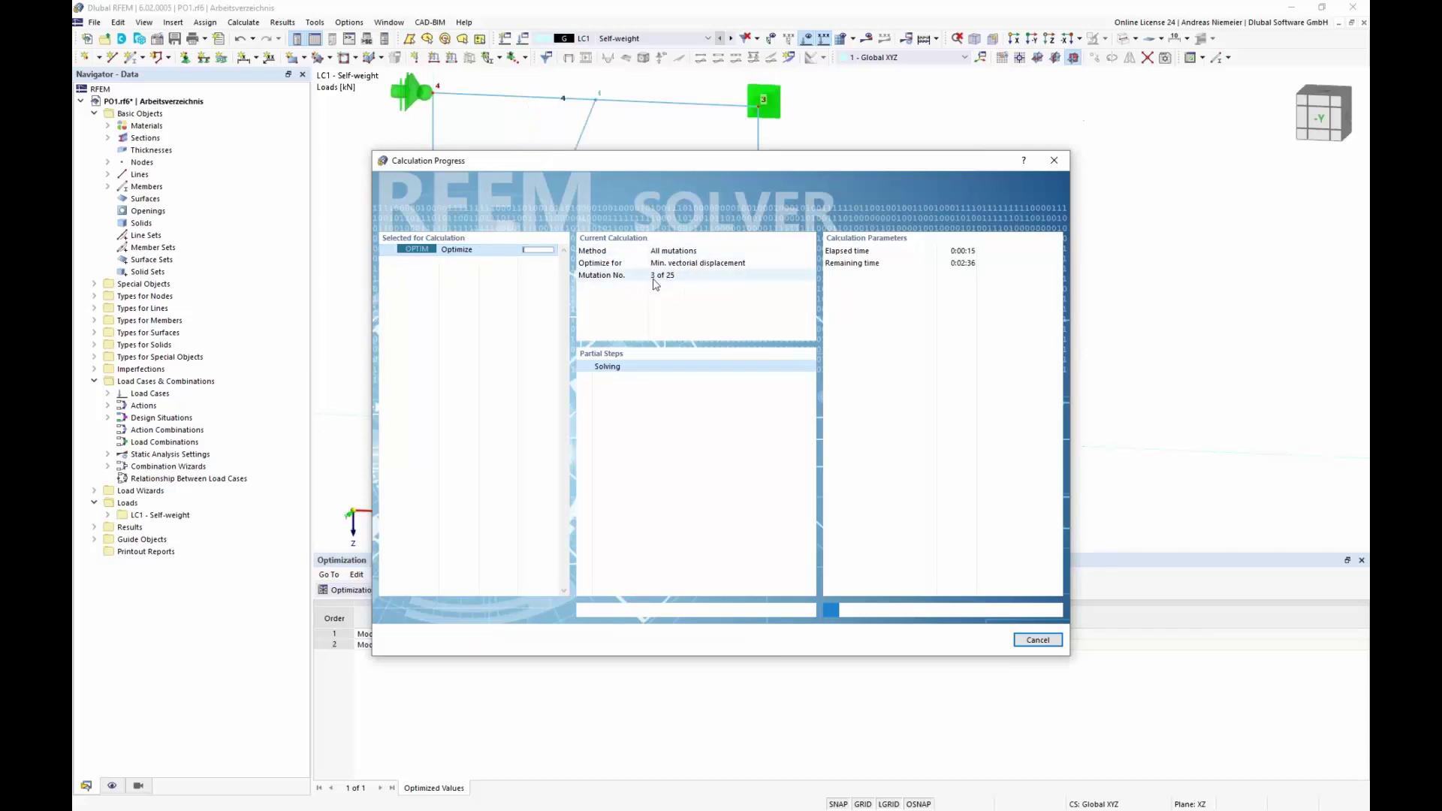
drag(595, 168, 1065, 242)
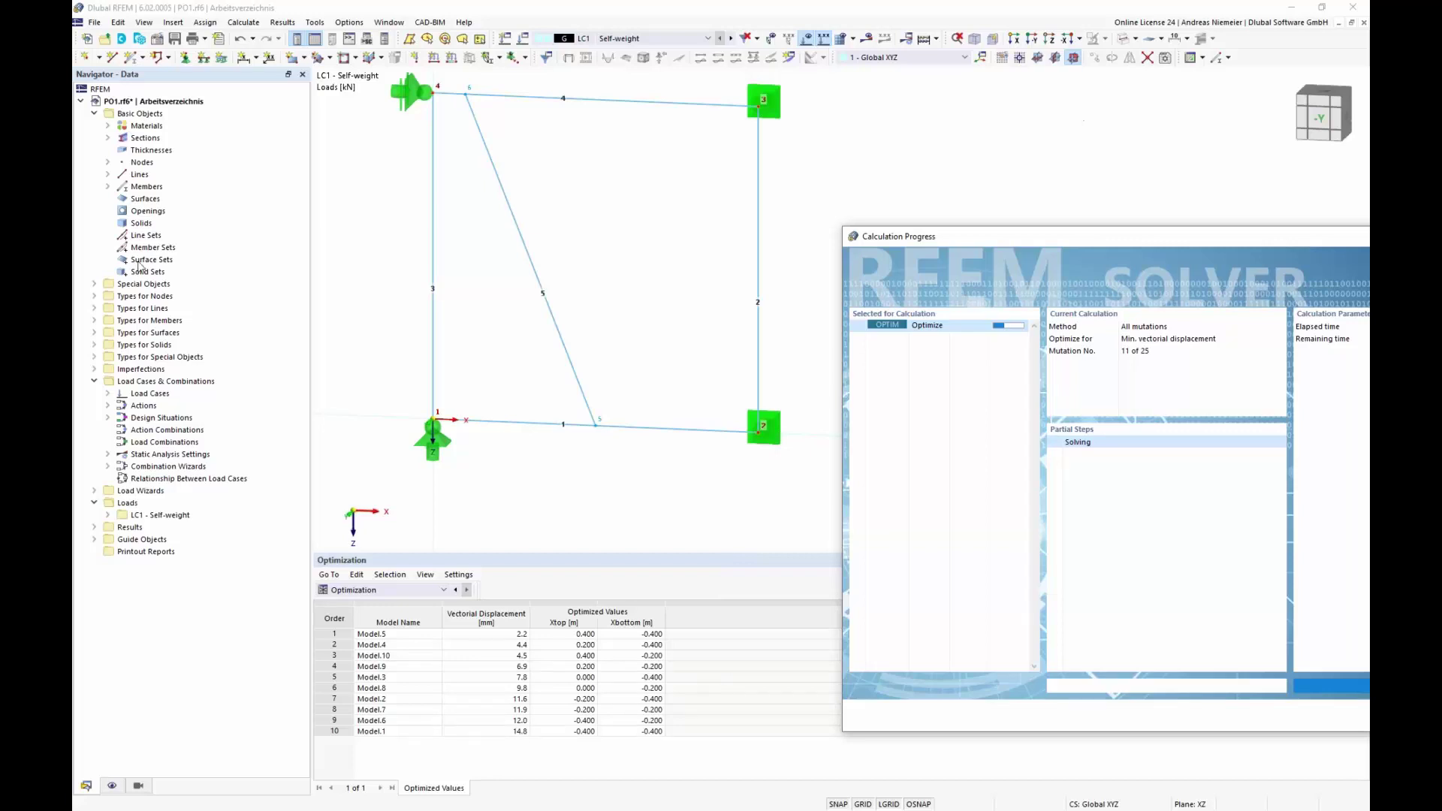
Switch to File Explorer, open the Diagram Member Cell workbook in Excel and maximize its window.
key(alt+Tab)
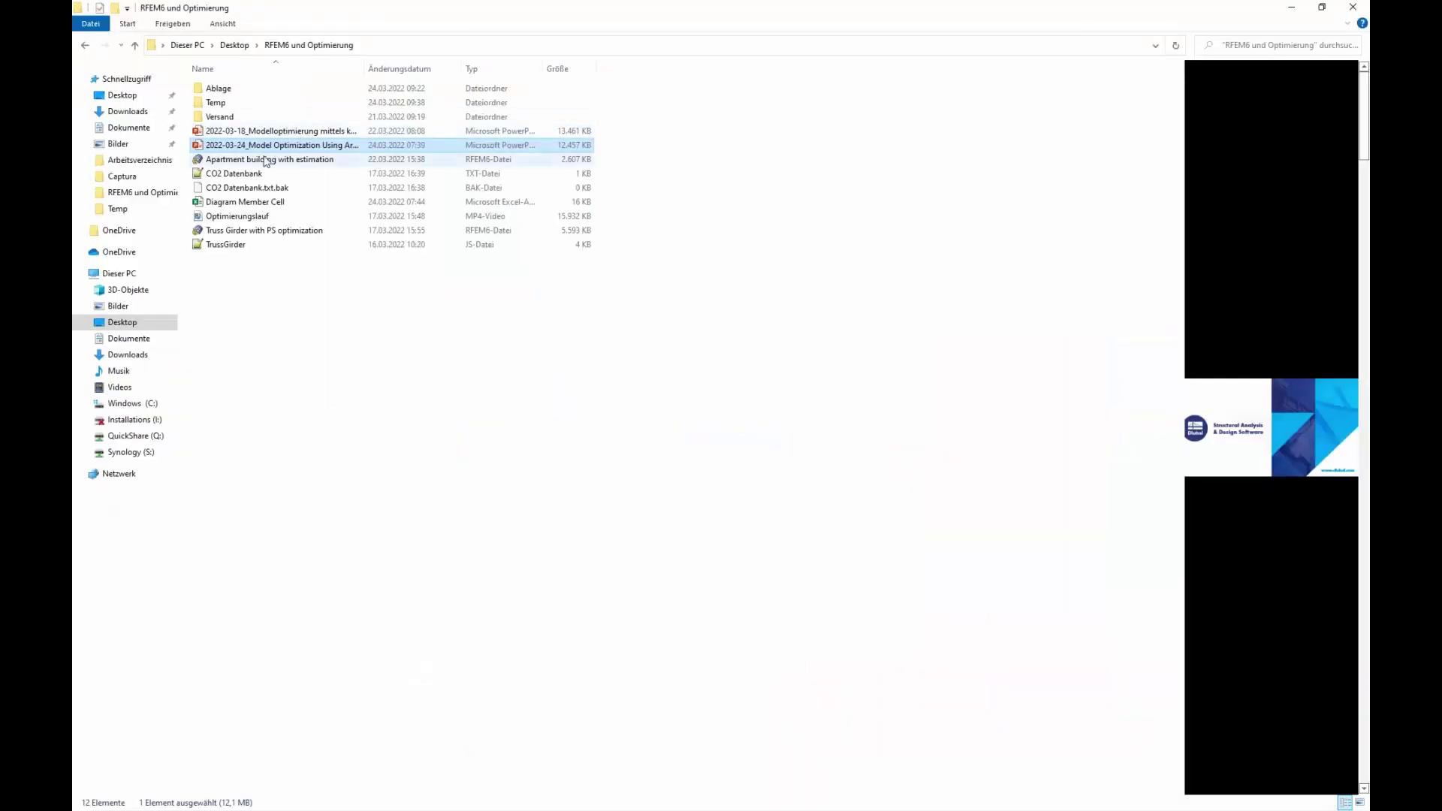
click(245, 202)
key(F2)
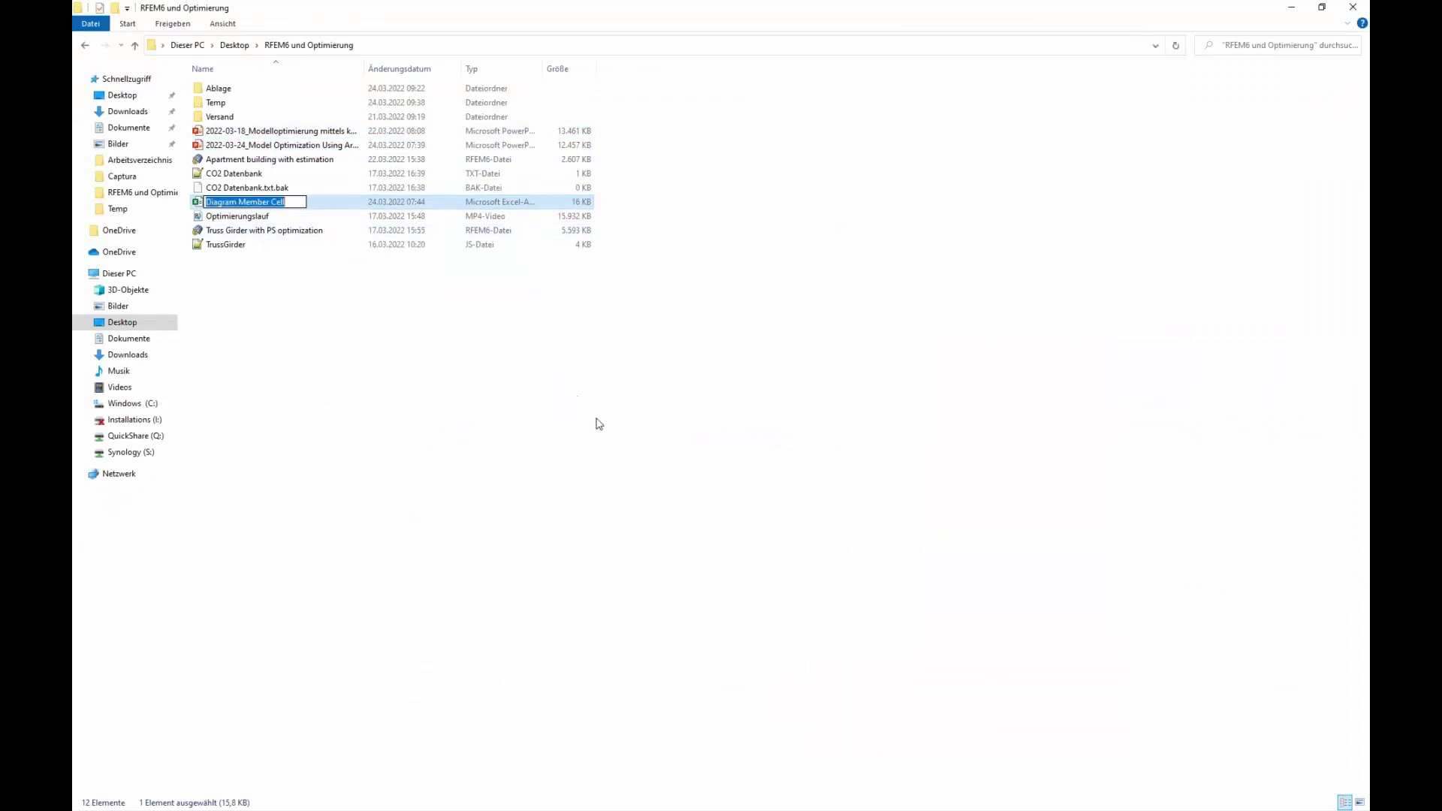
key(Return)
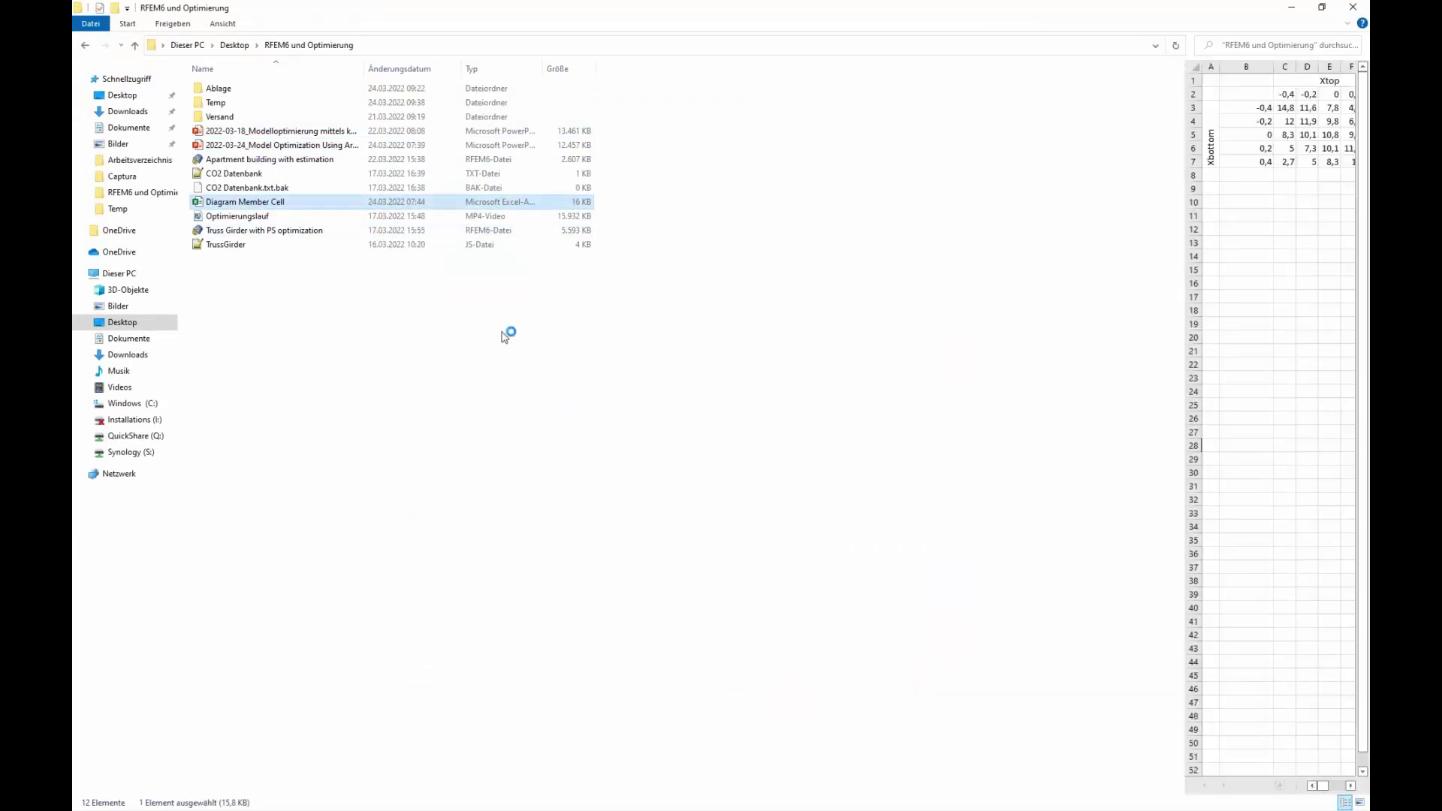
key(Return)
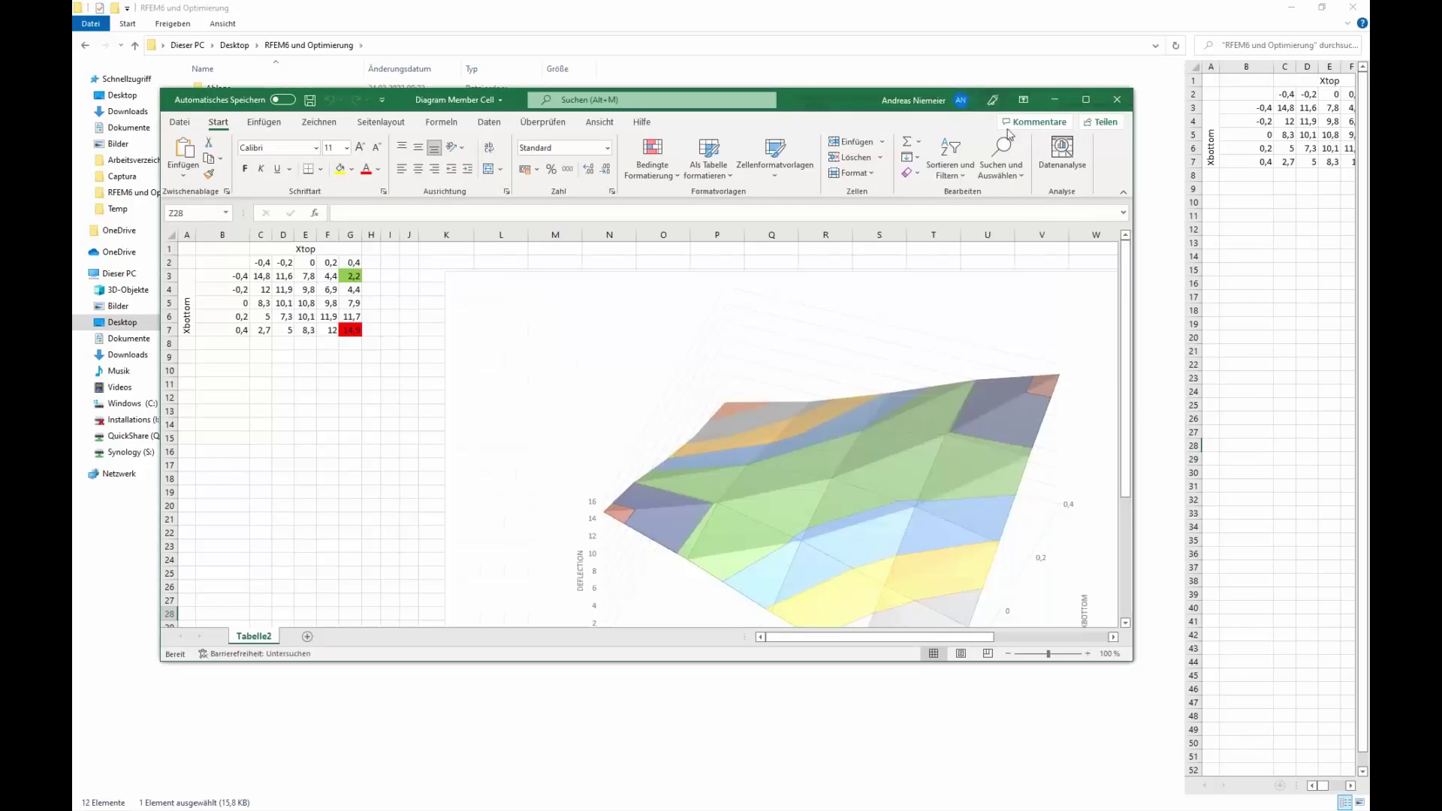
click(1087, 100)
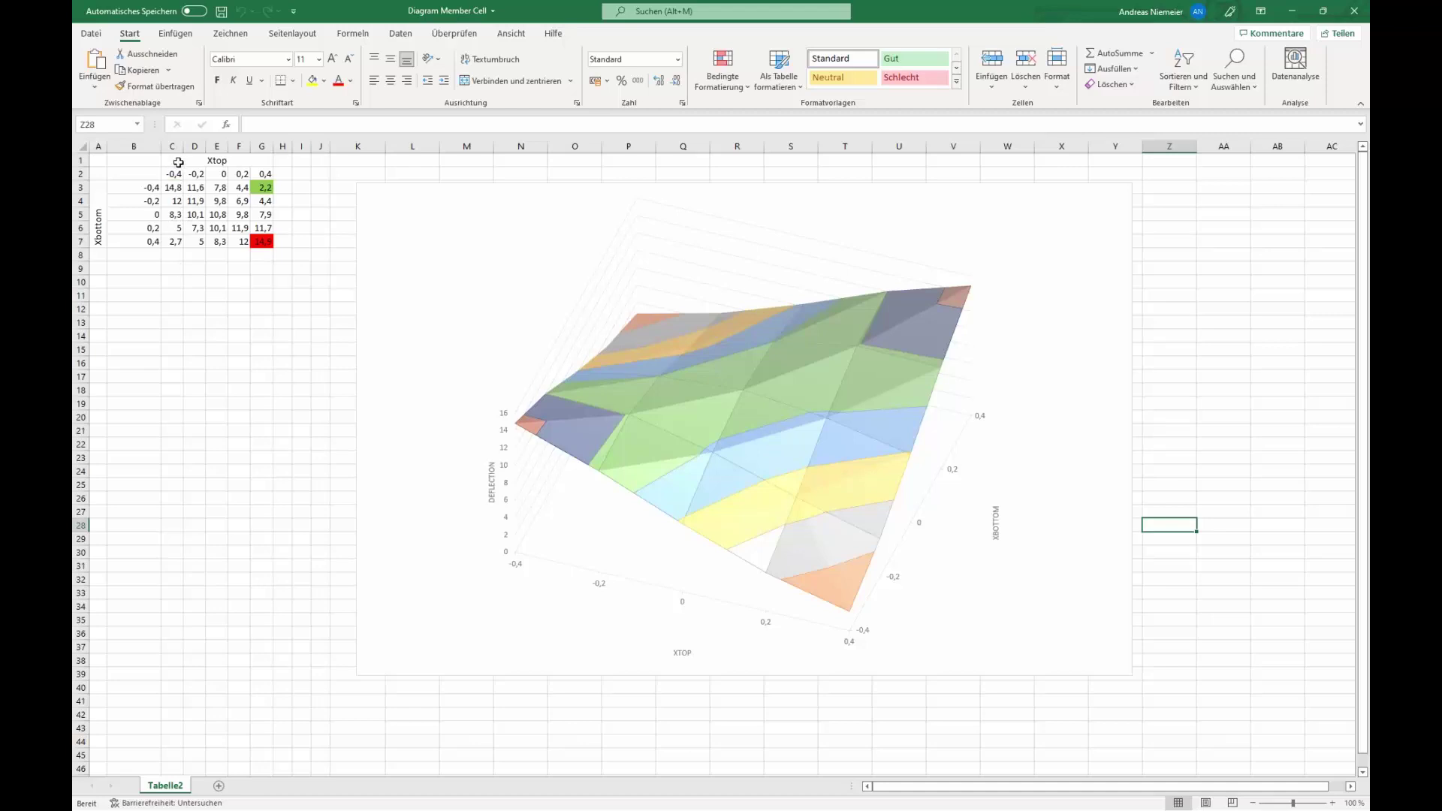
Examine the deflection table's Xtop and Xbottom headings and the deflections at opposite extreme parameter combinations.
drag(180, 160, 228, 172)
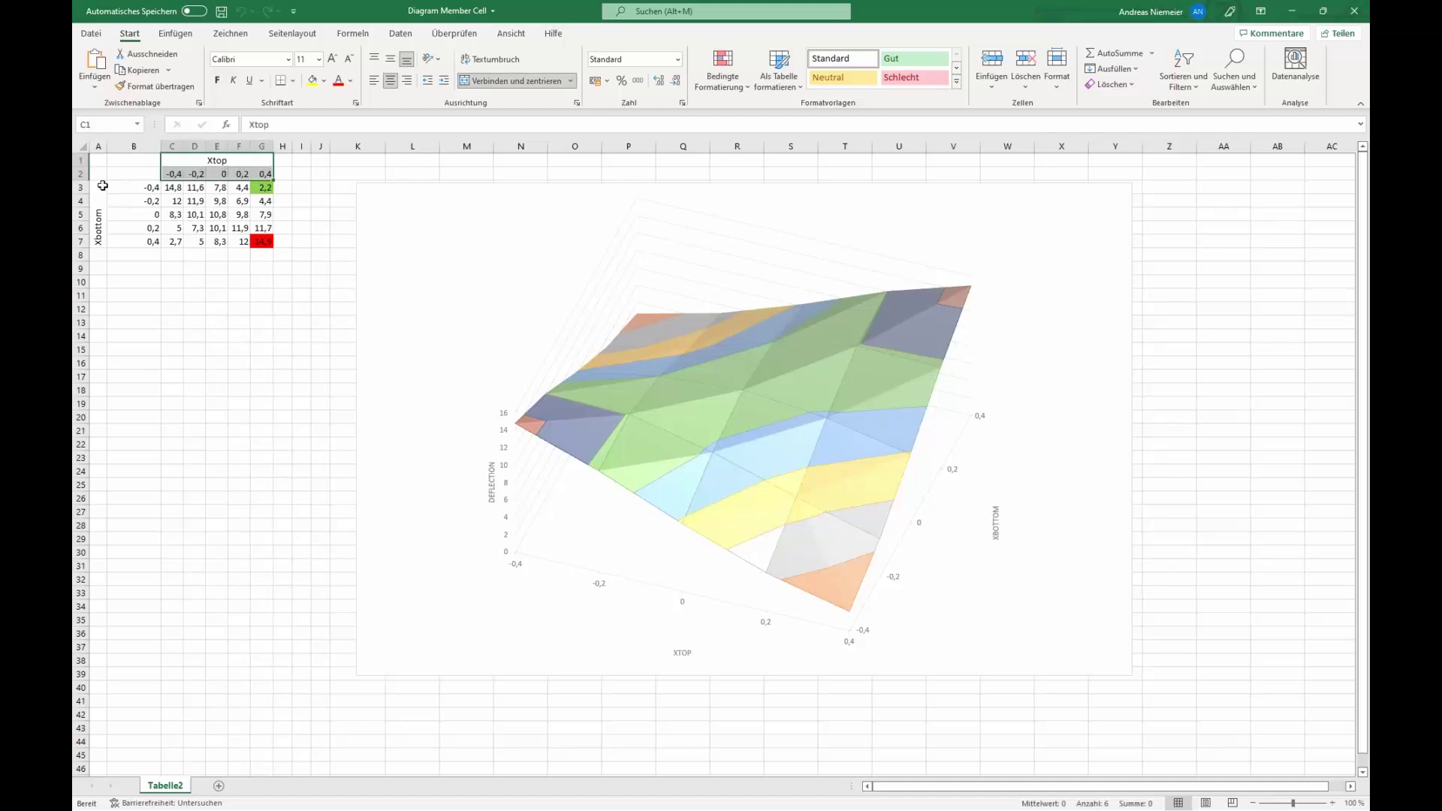
drag(102, 188, 109, 193)
click(172, 175)
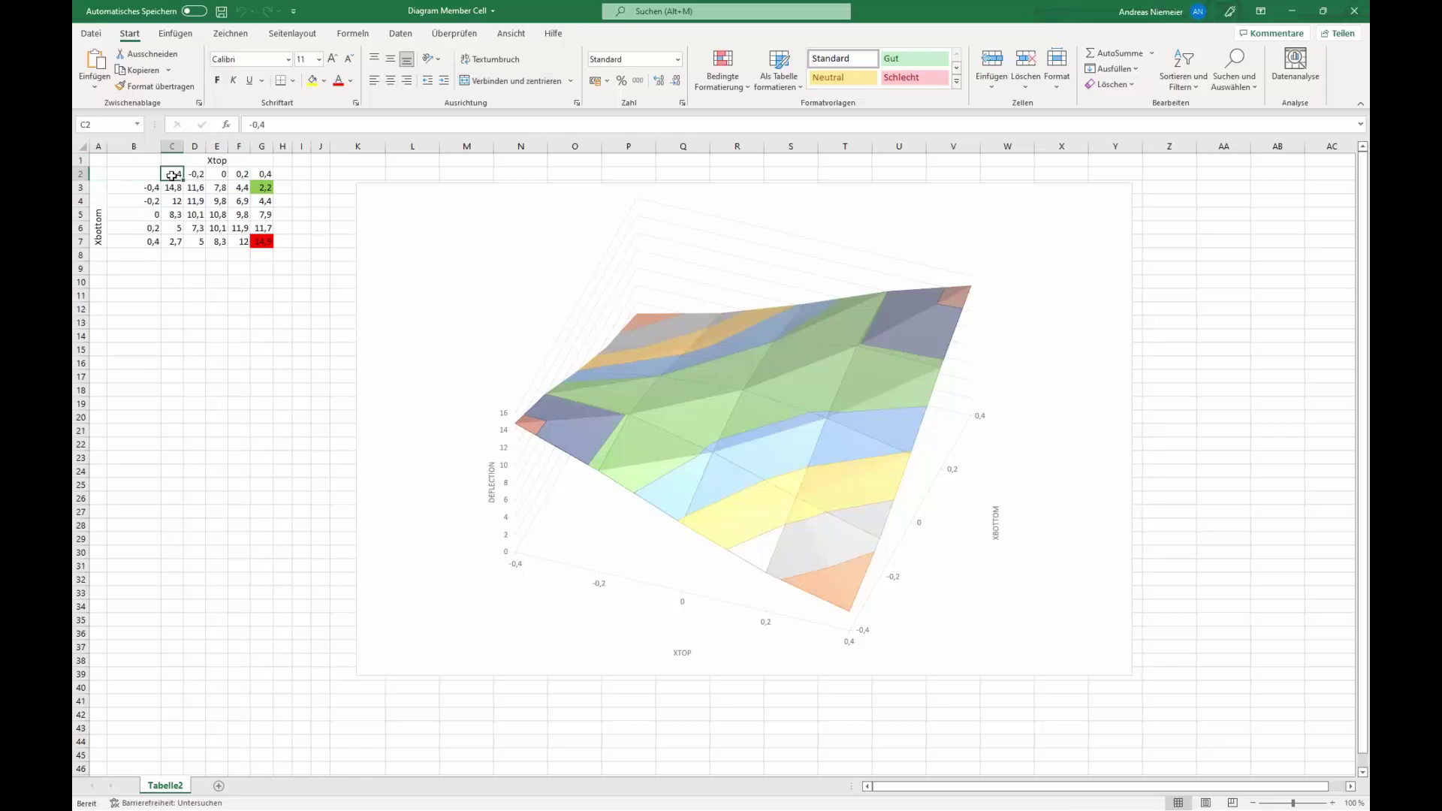
click(258, 175)
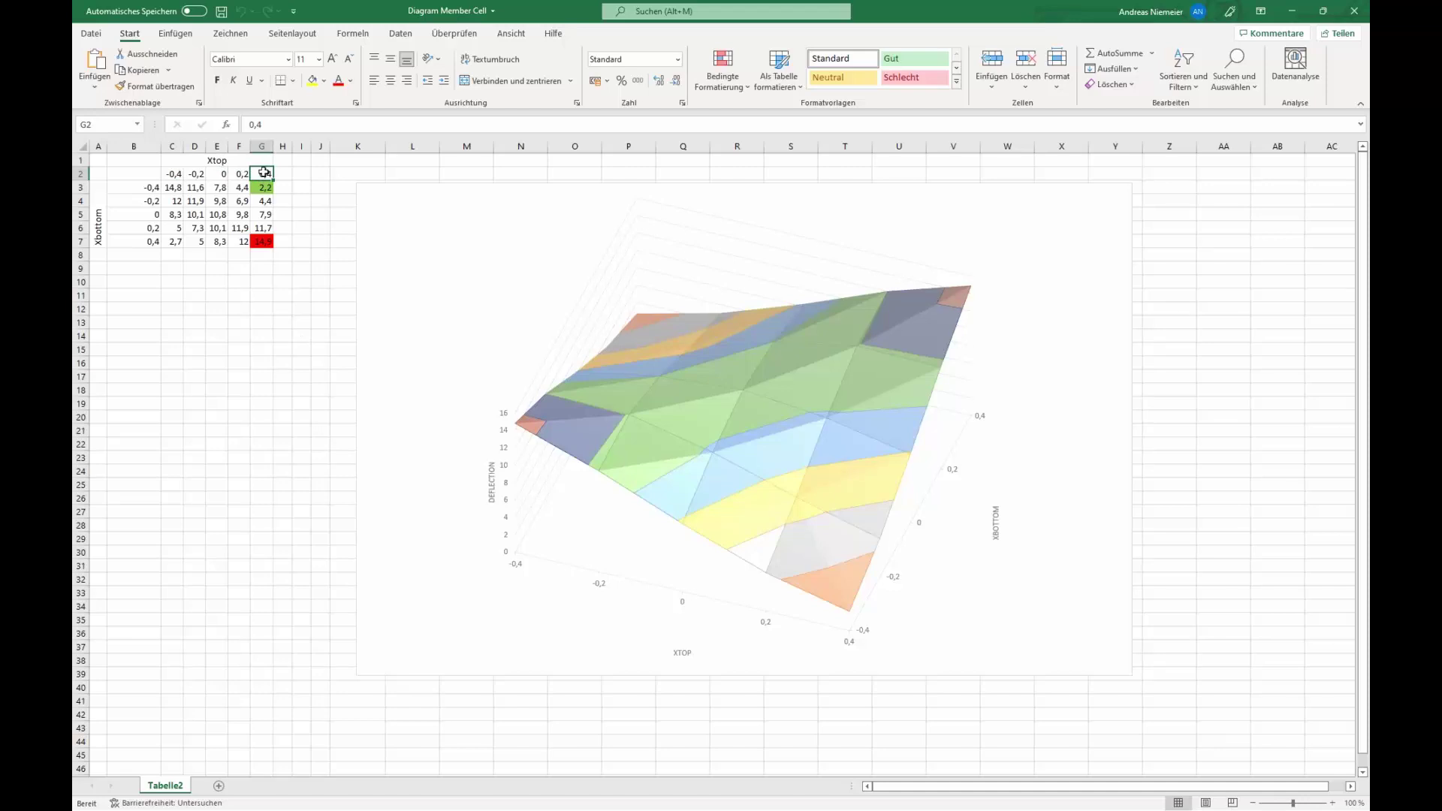
click(264, 188)
click(171, 244)
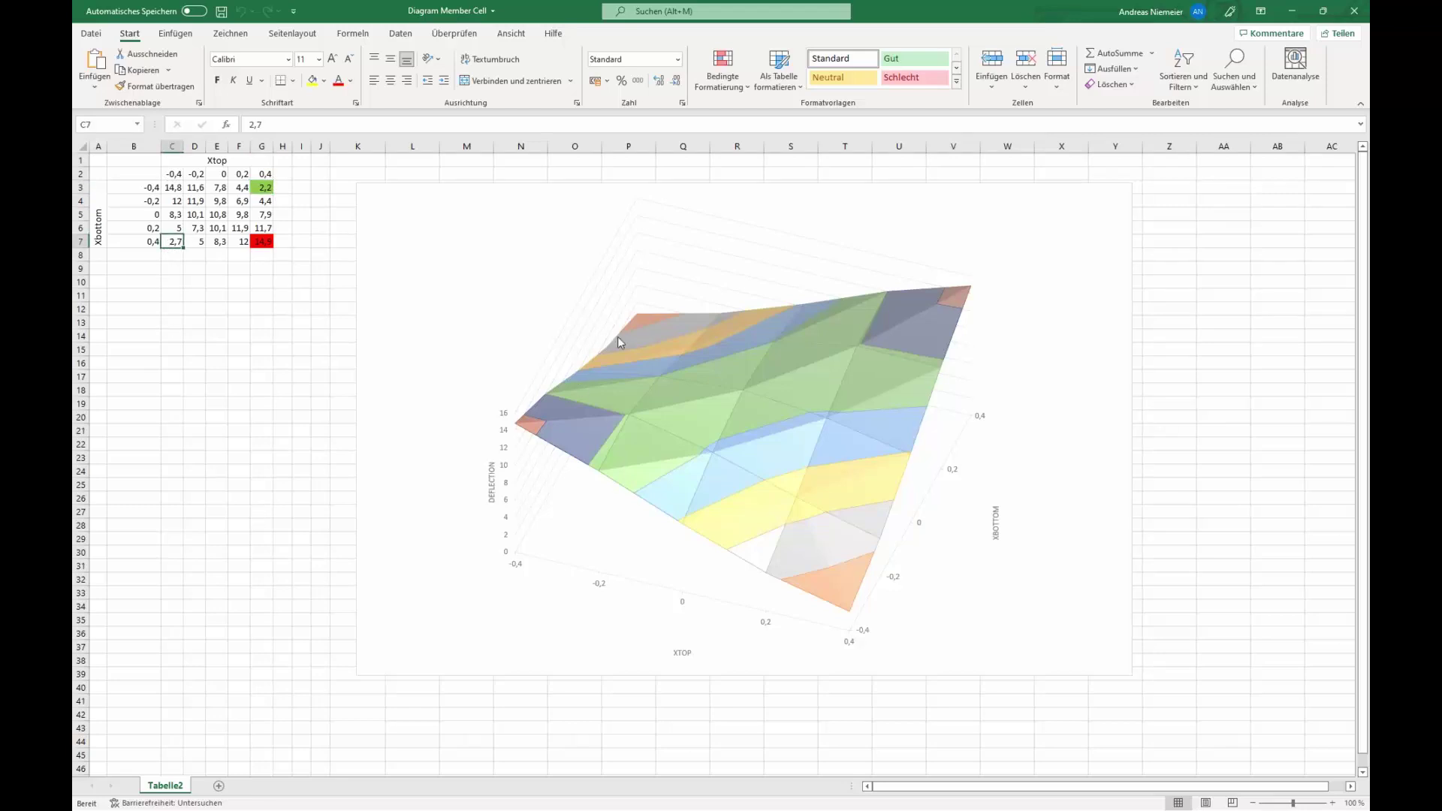
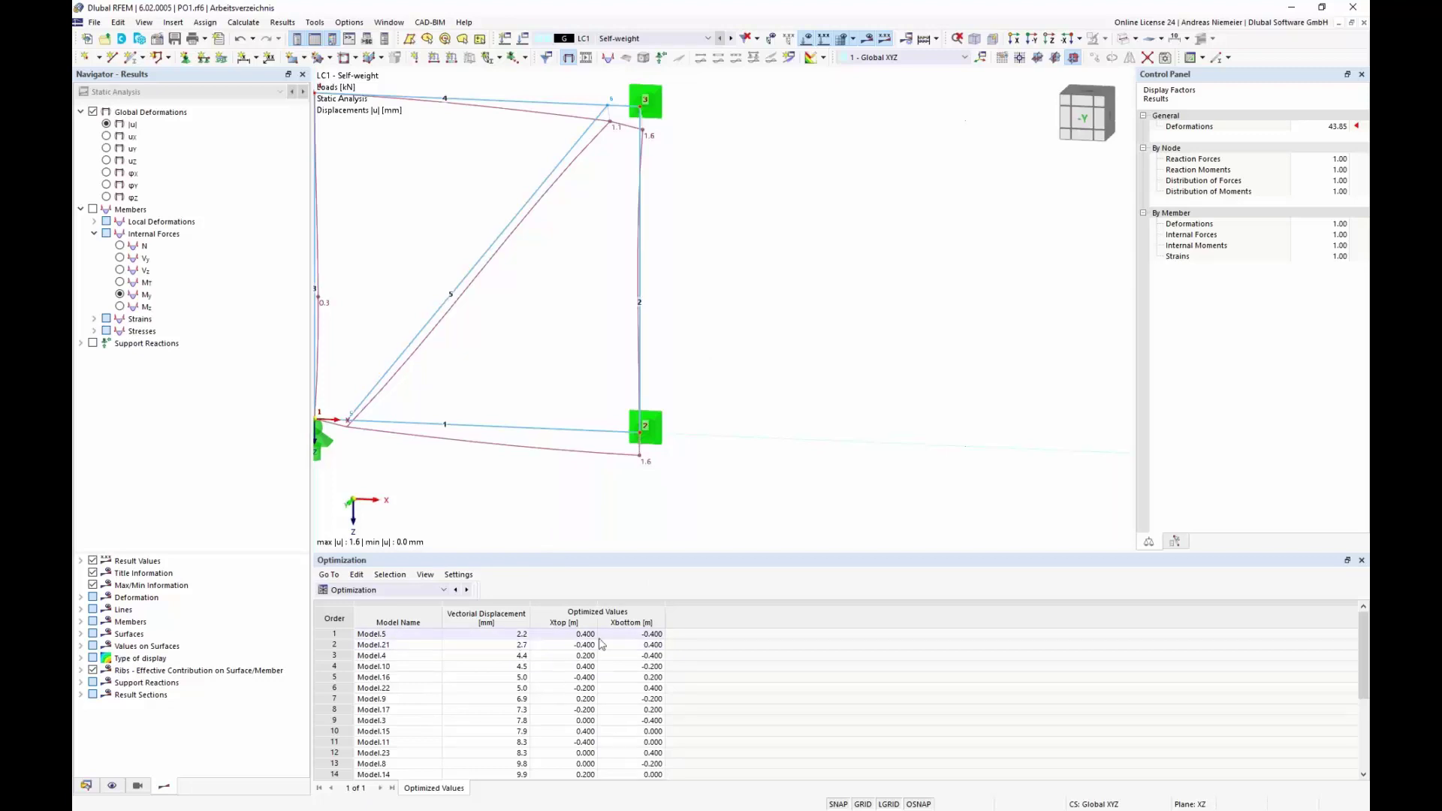
Check the design situations and load combinations, and calculate load combination CO1, 1.35 * LC1.
click(518, 644)
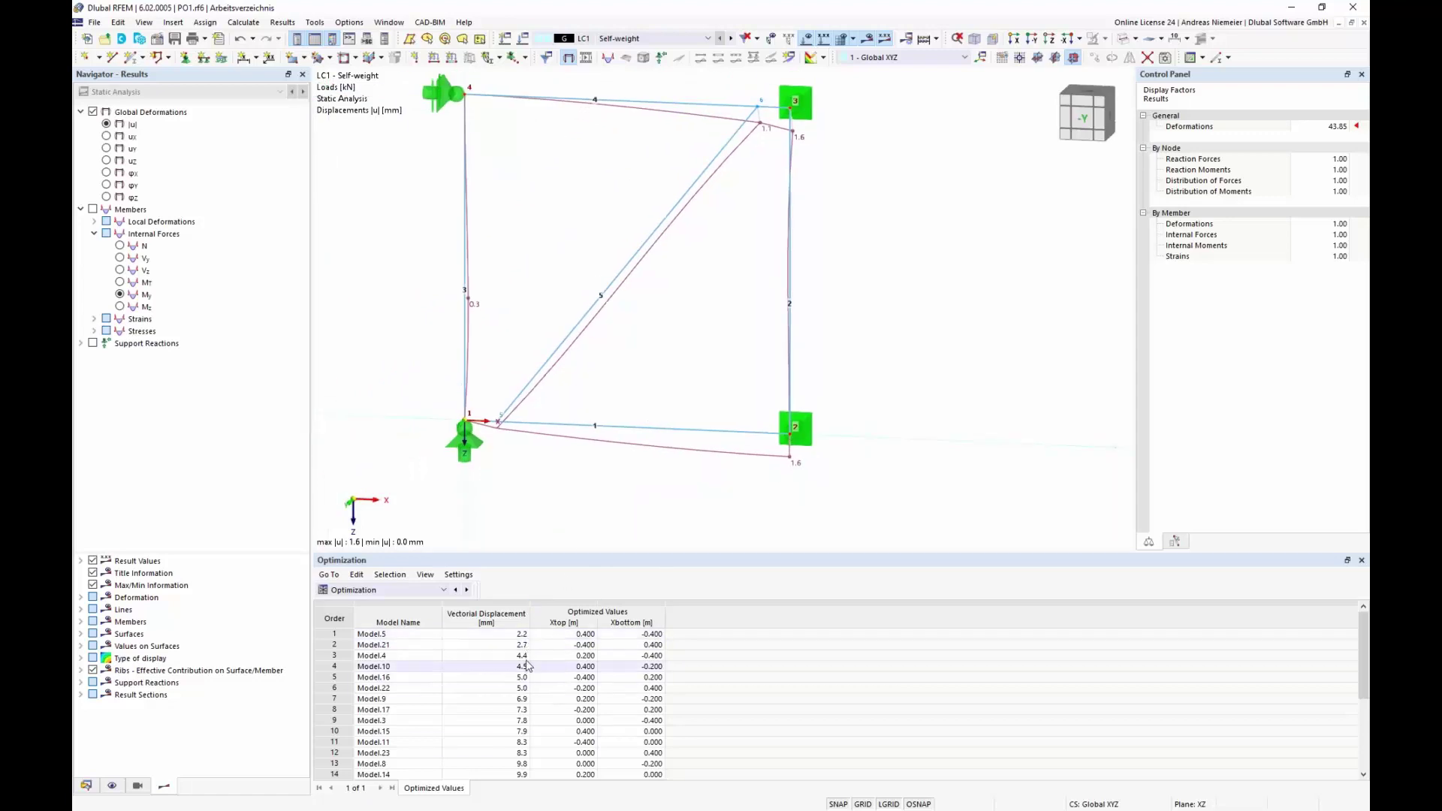
click(668, 39)
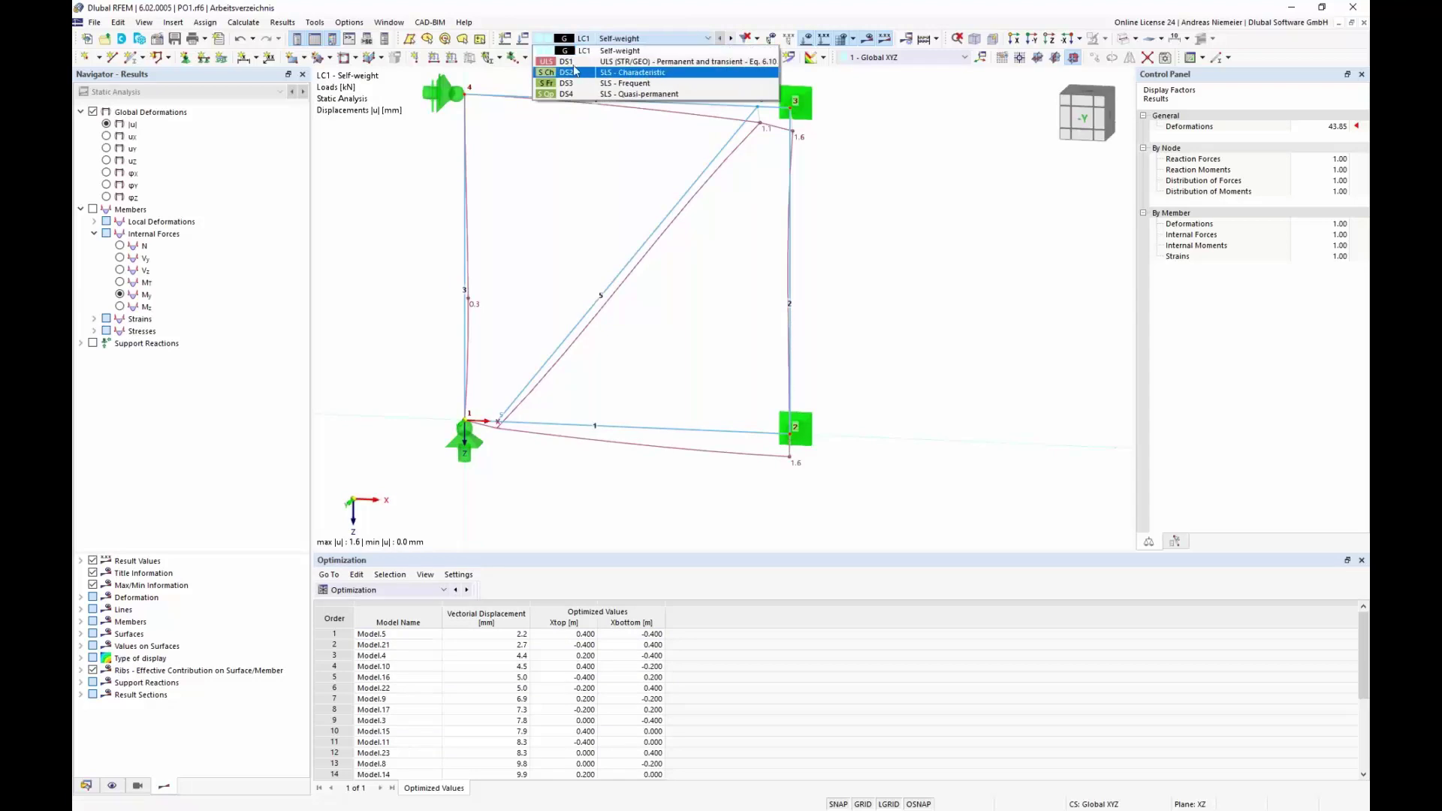
click(524, 42)
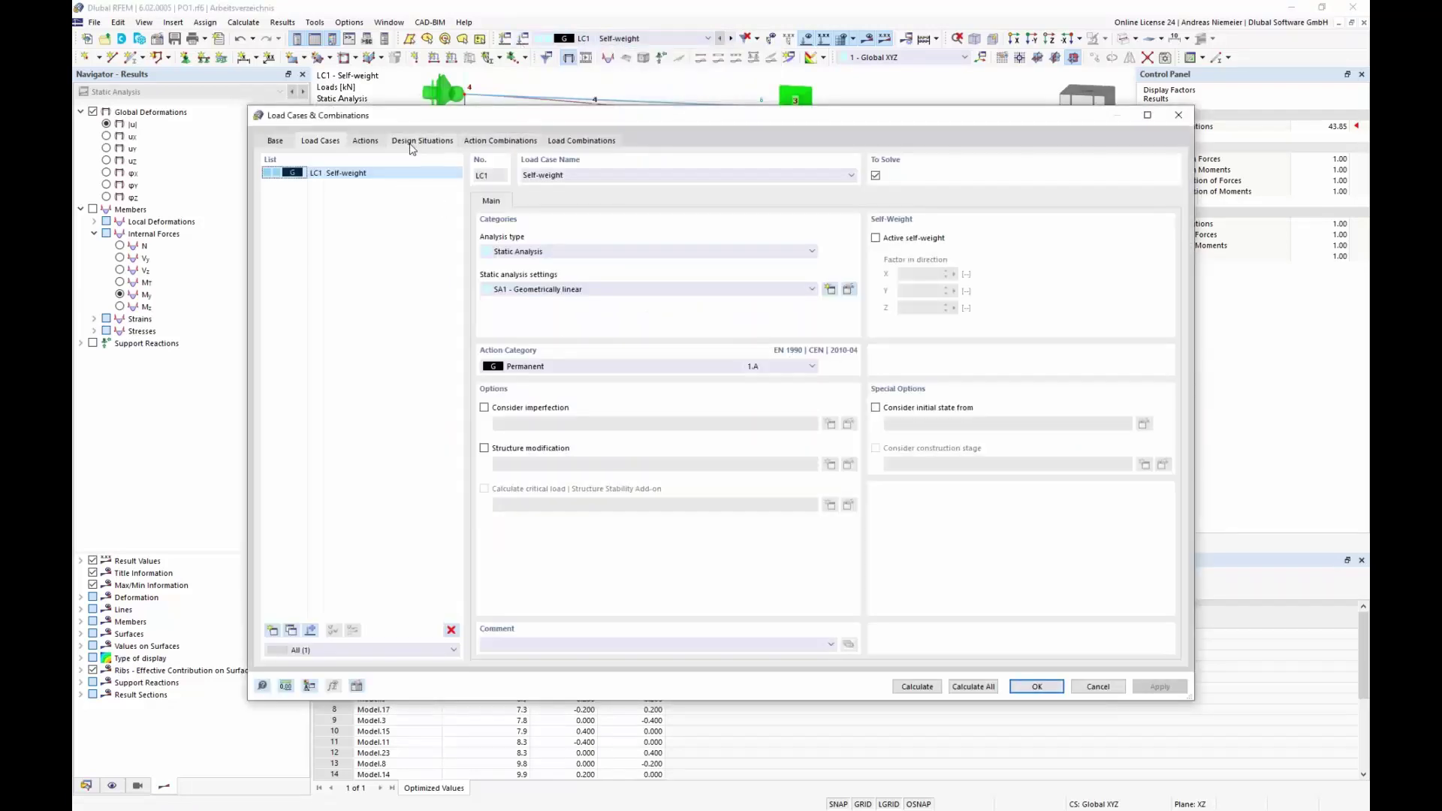
click(418, 141)
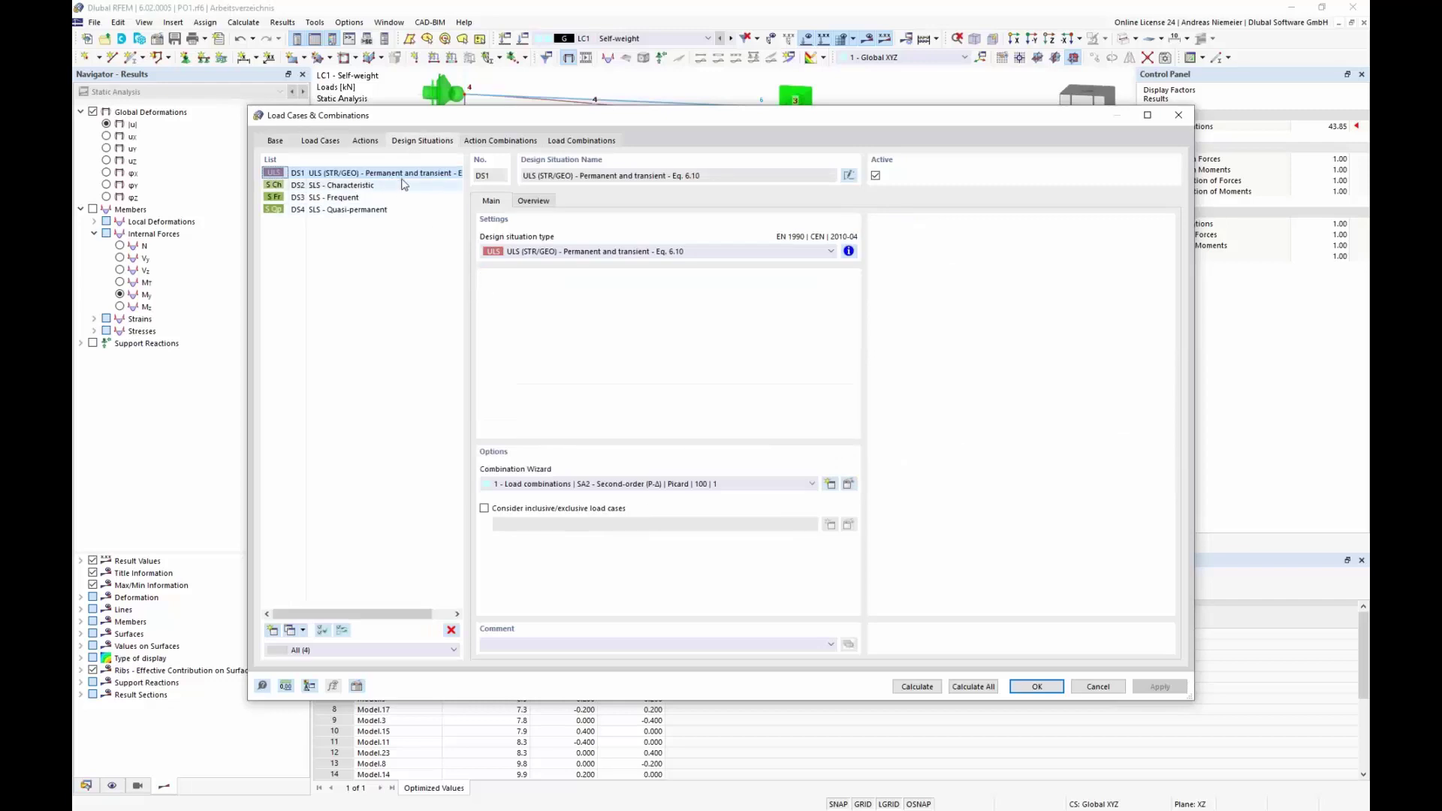
click(578, 140)
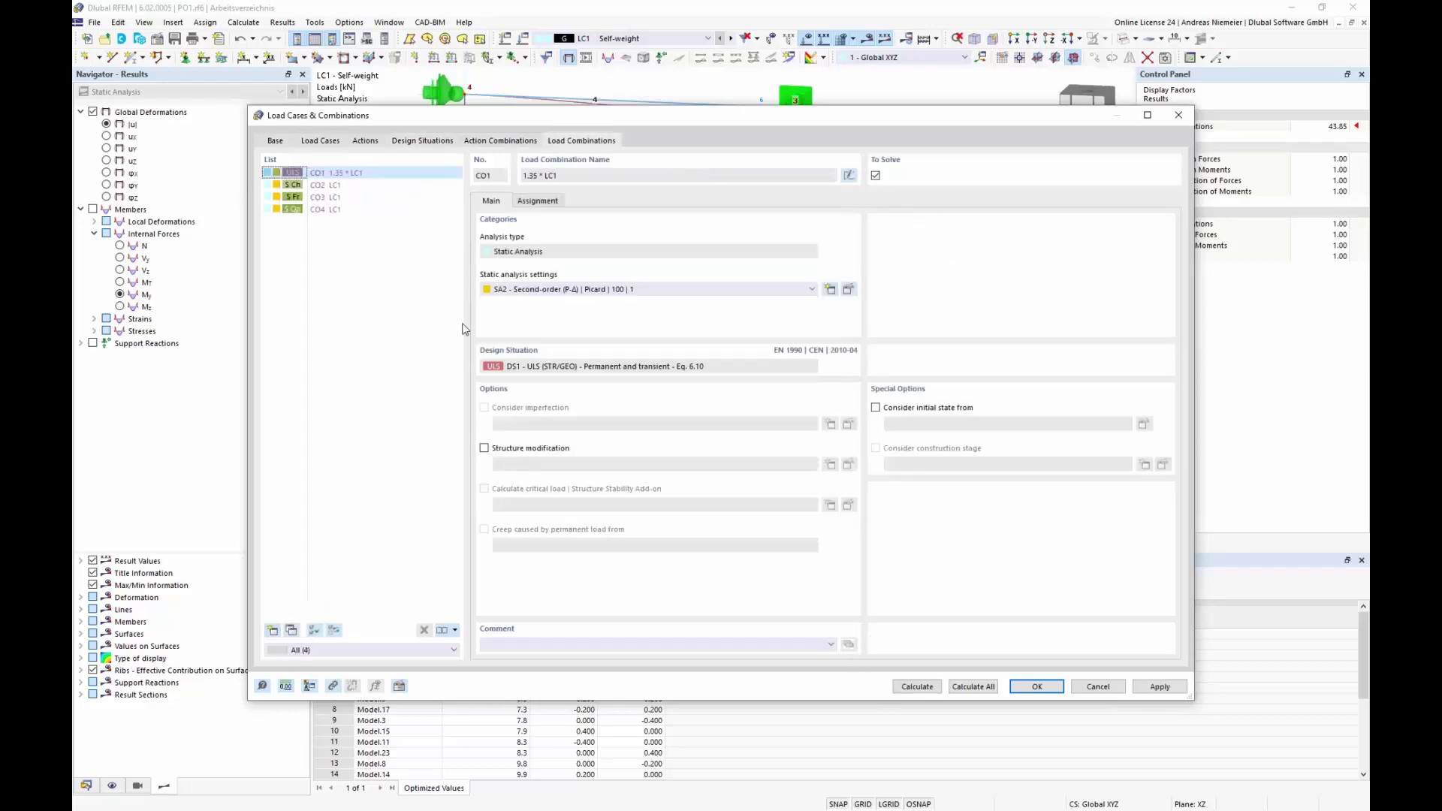
click(918, 688)
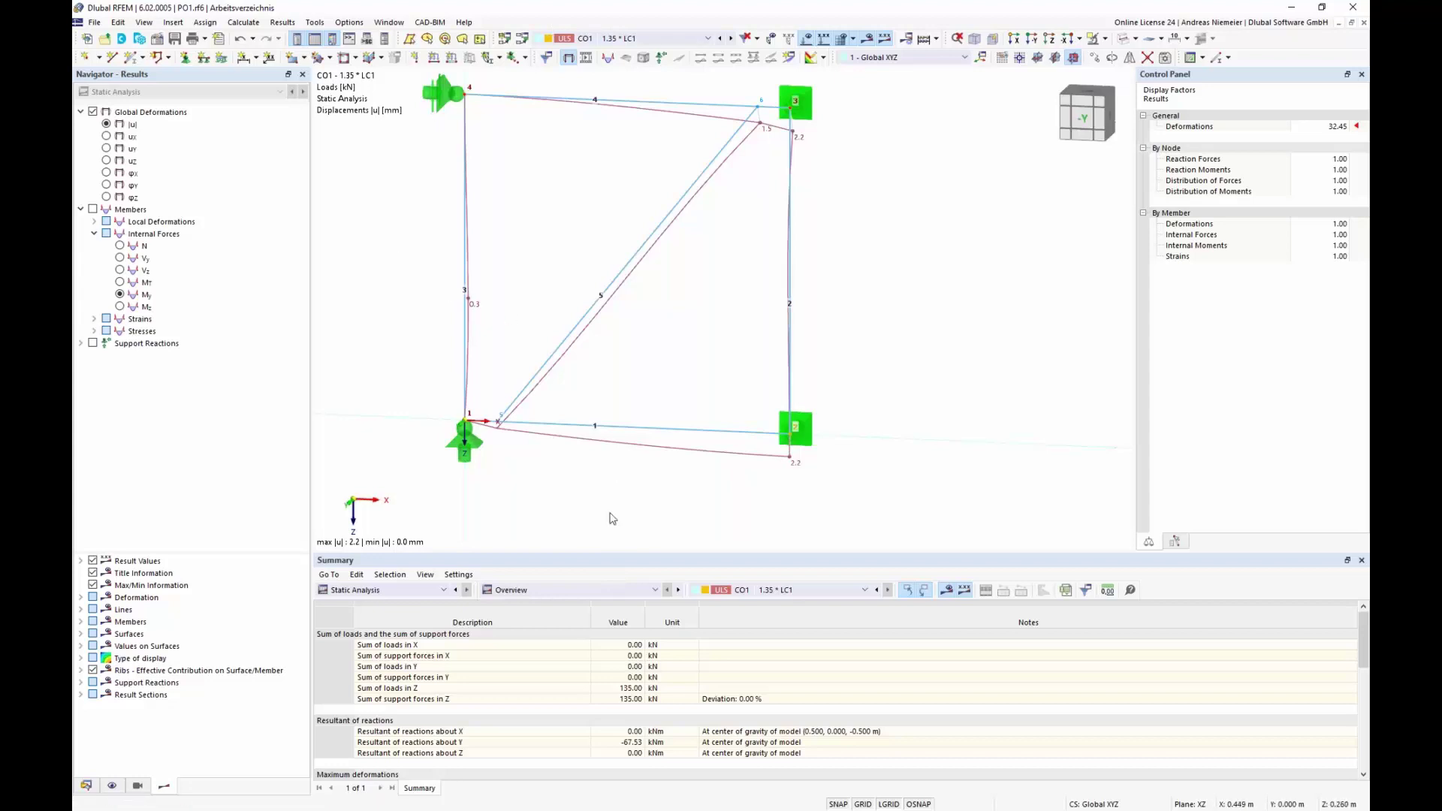
Set the values of both global parameters, Xtop and Xbottom, to 0 m from the structure's nodes table.
click(356, 590)
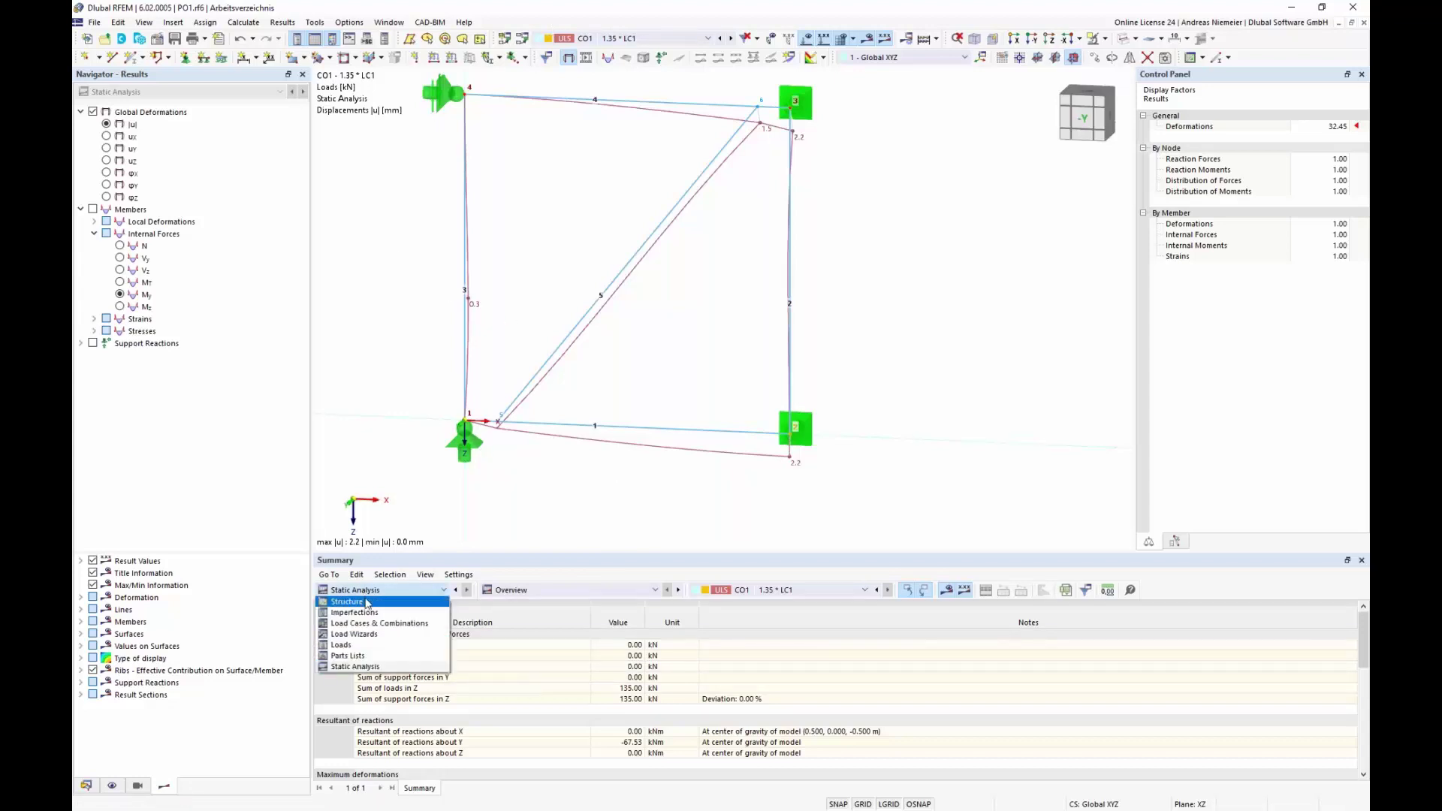
click(369, 603)
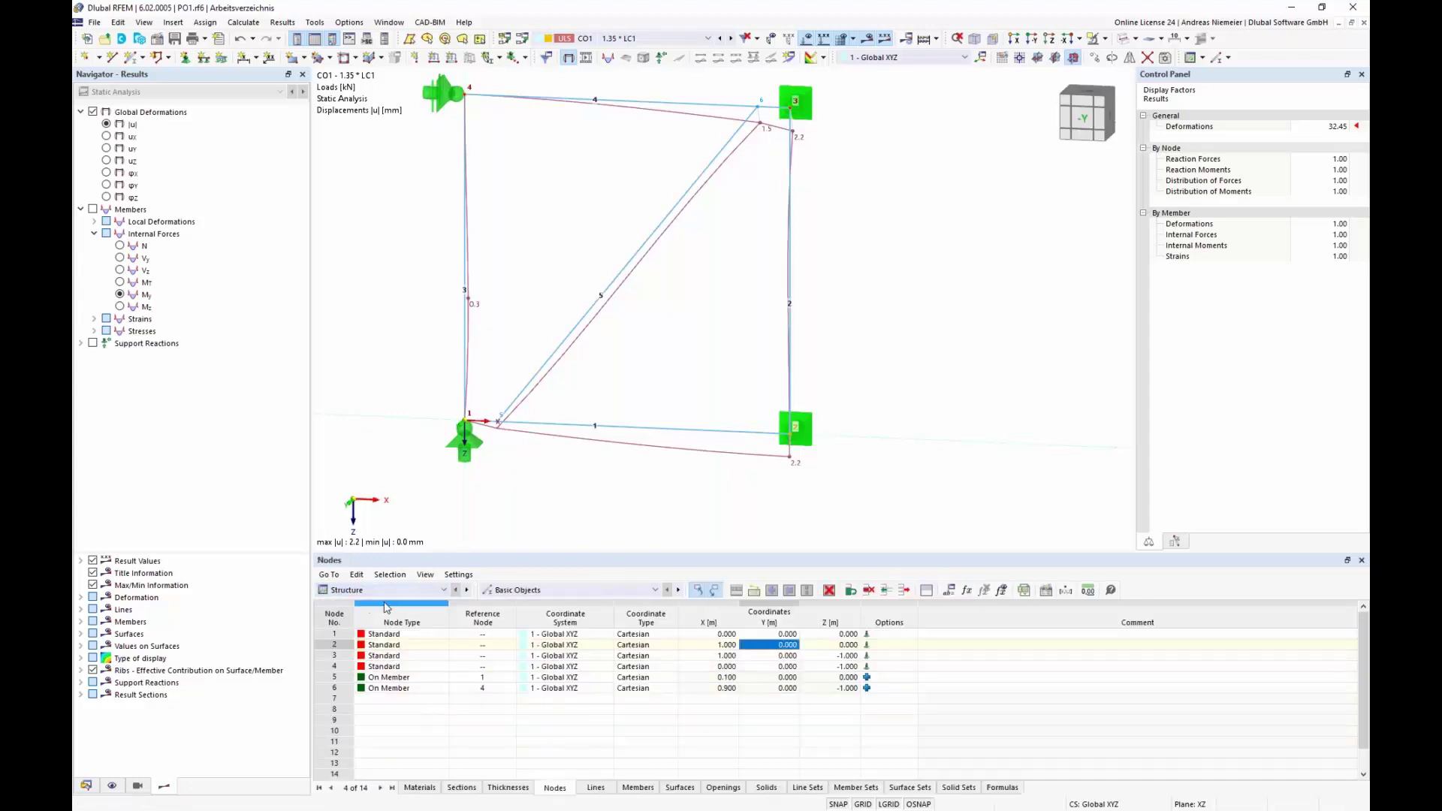
click(949, 592)
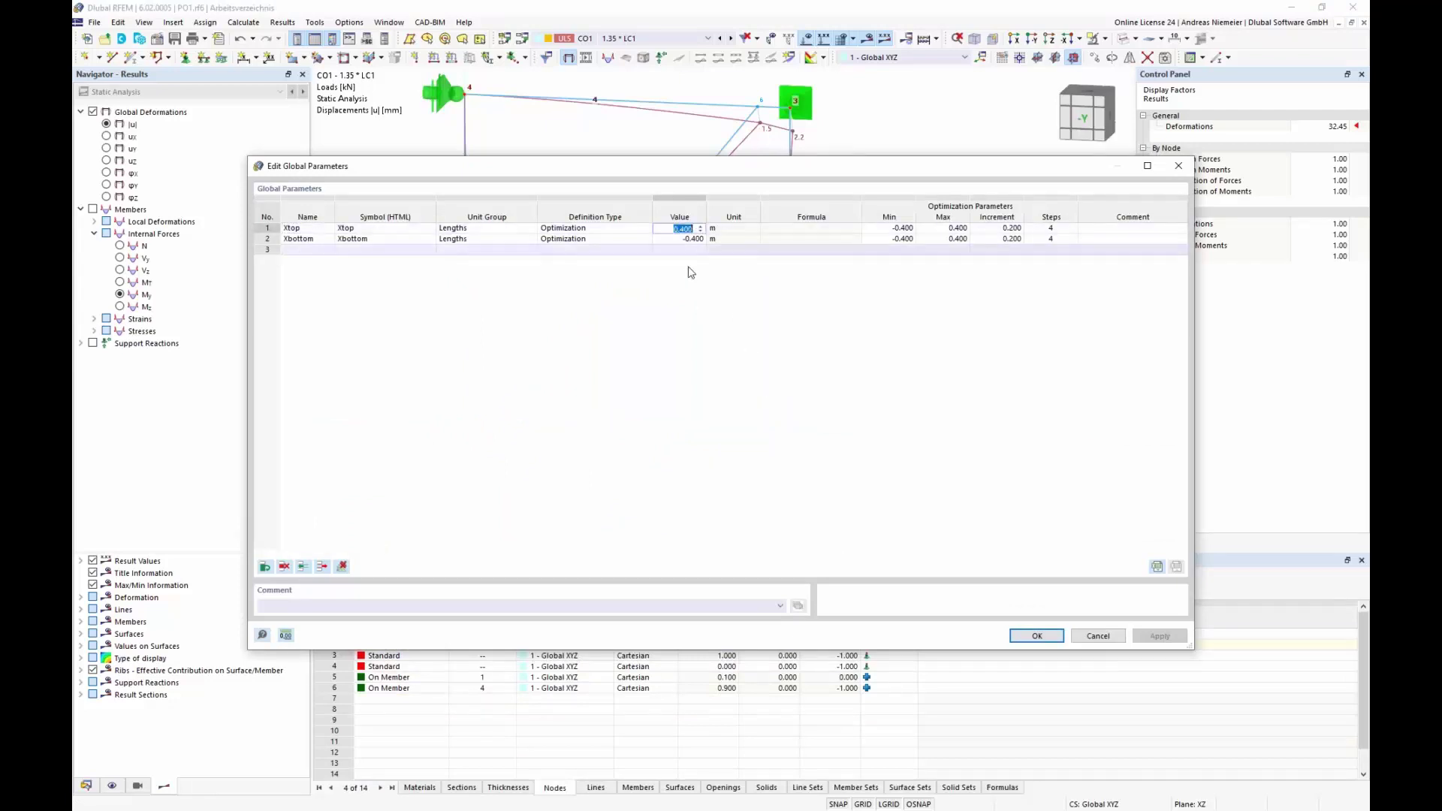
text(0)
key(Return)
text(0)
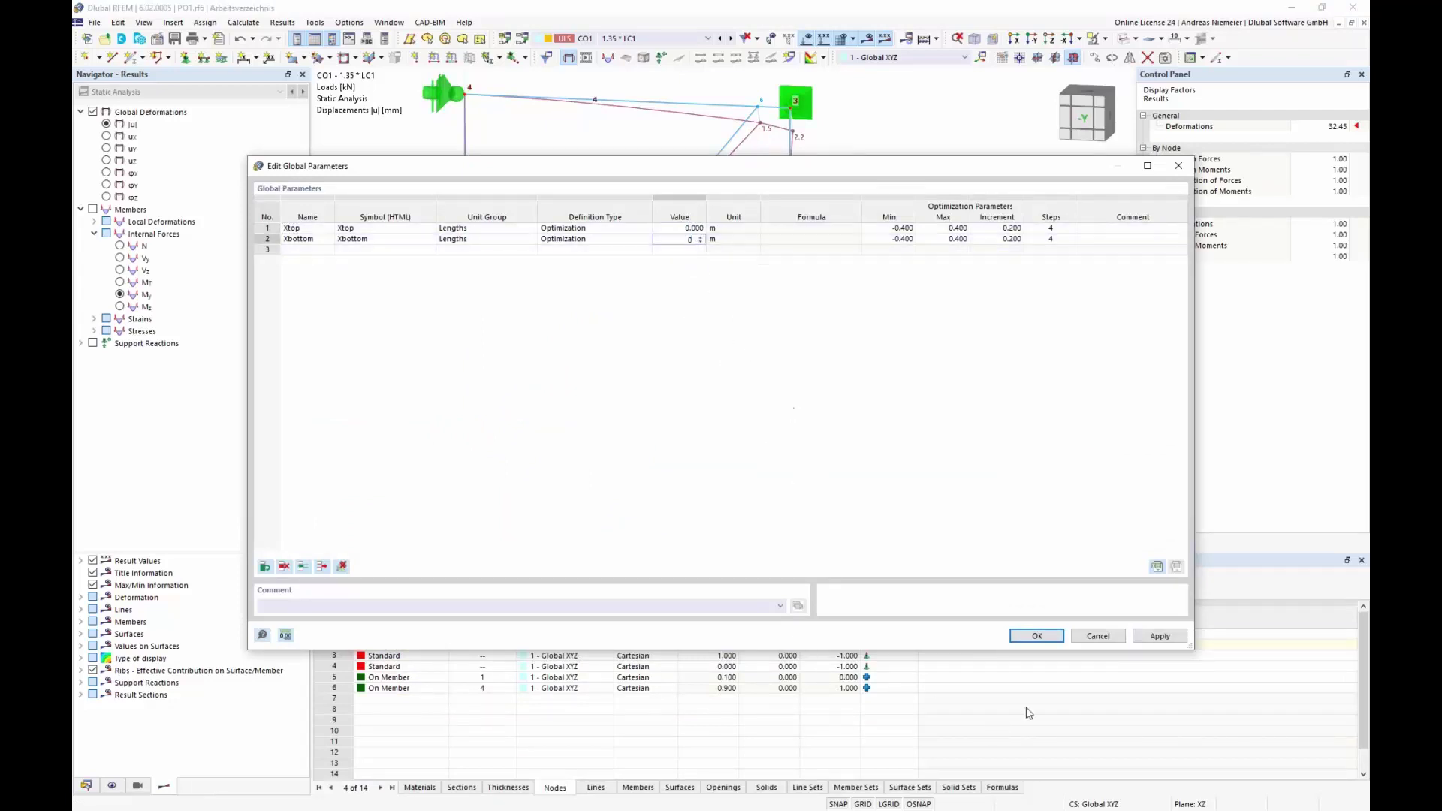
click(1037, 637)
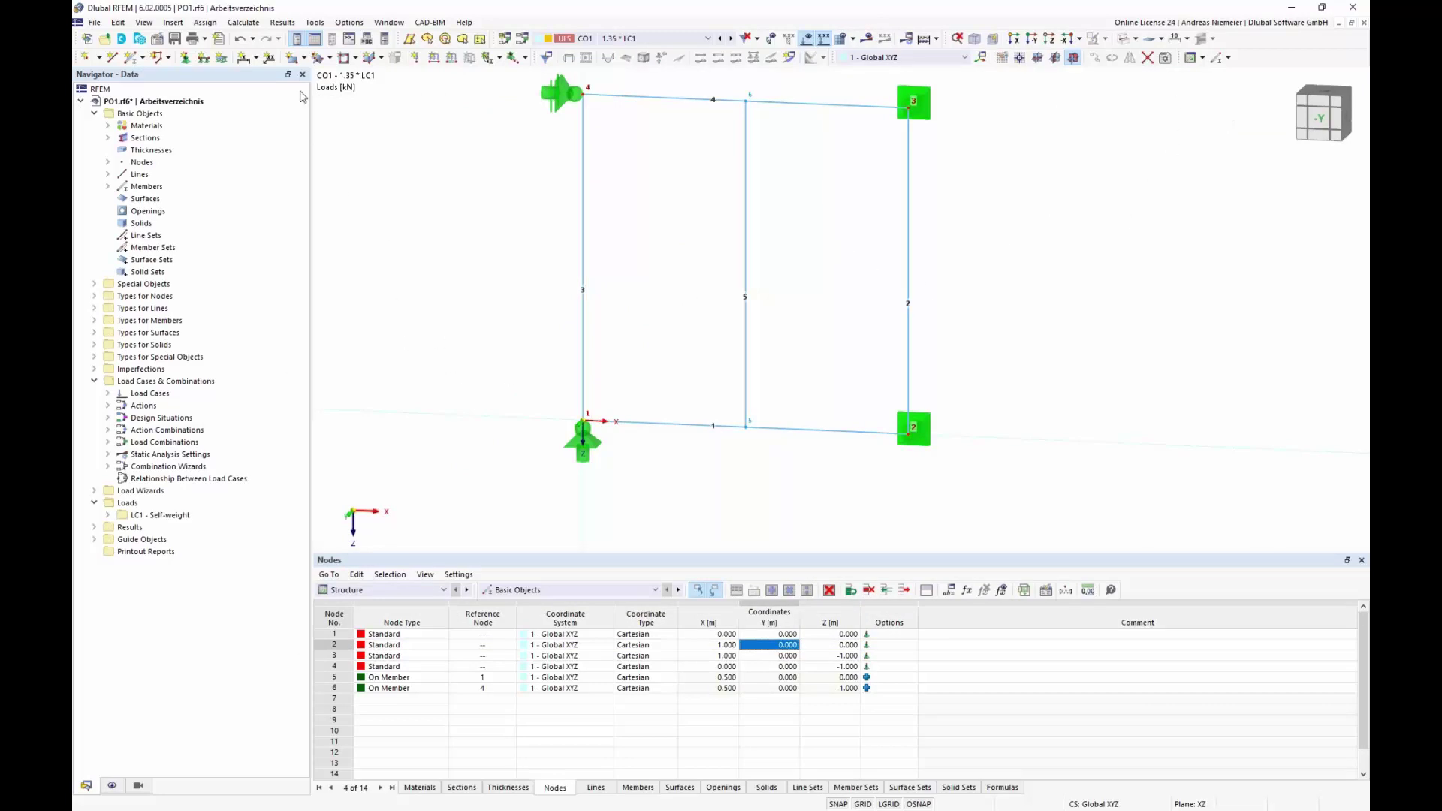
Set the optimizer to Particle swarm with 30 % random mutations, run the calculation and keep the progress window clear of the model.
click(247, 23)
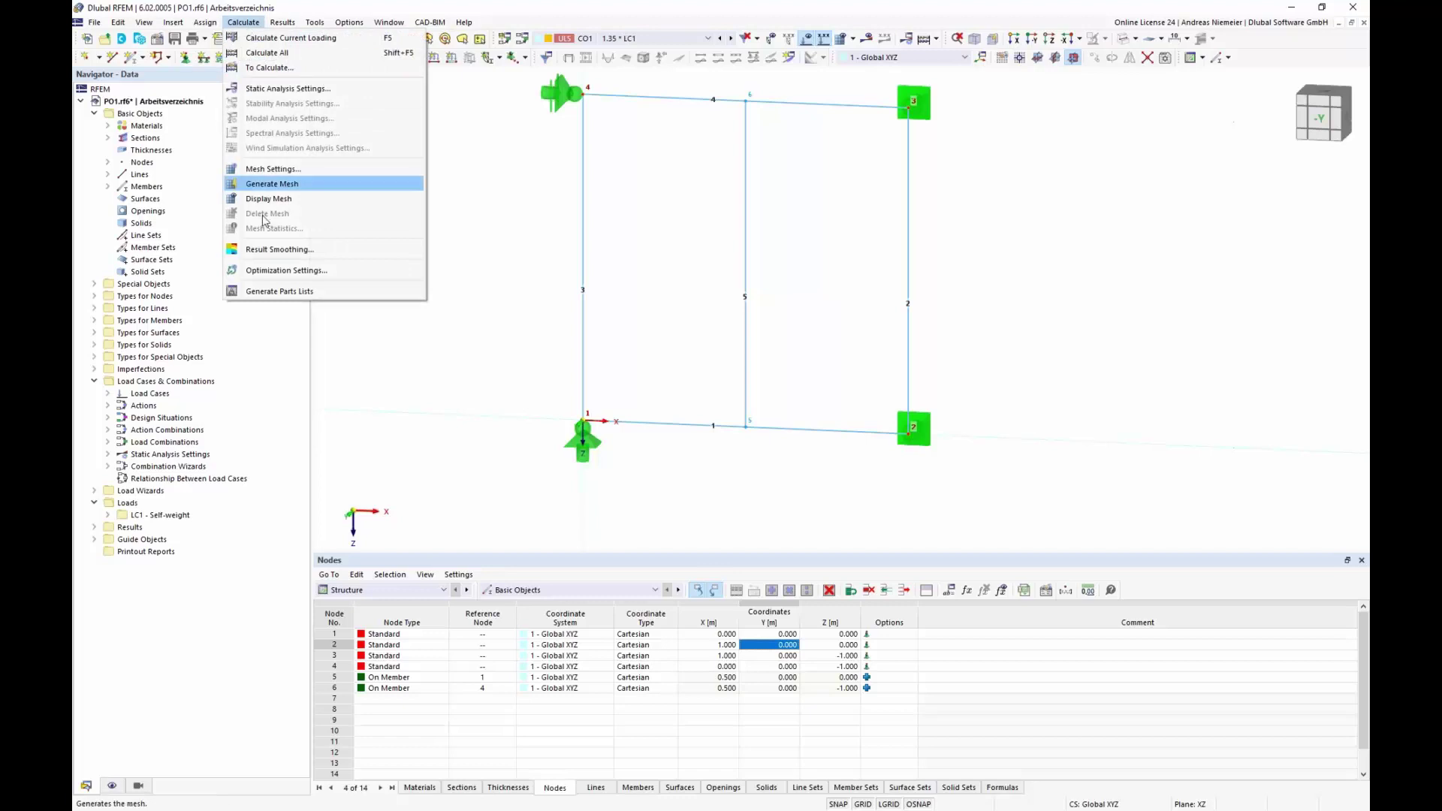
click(265, 271)
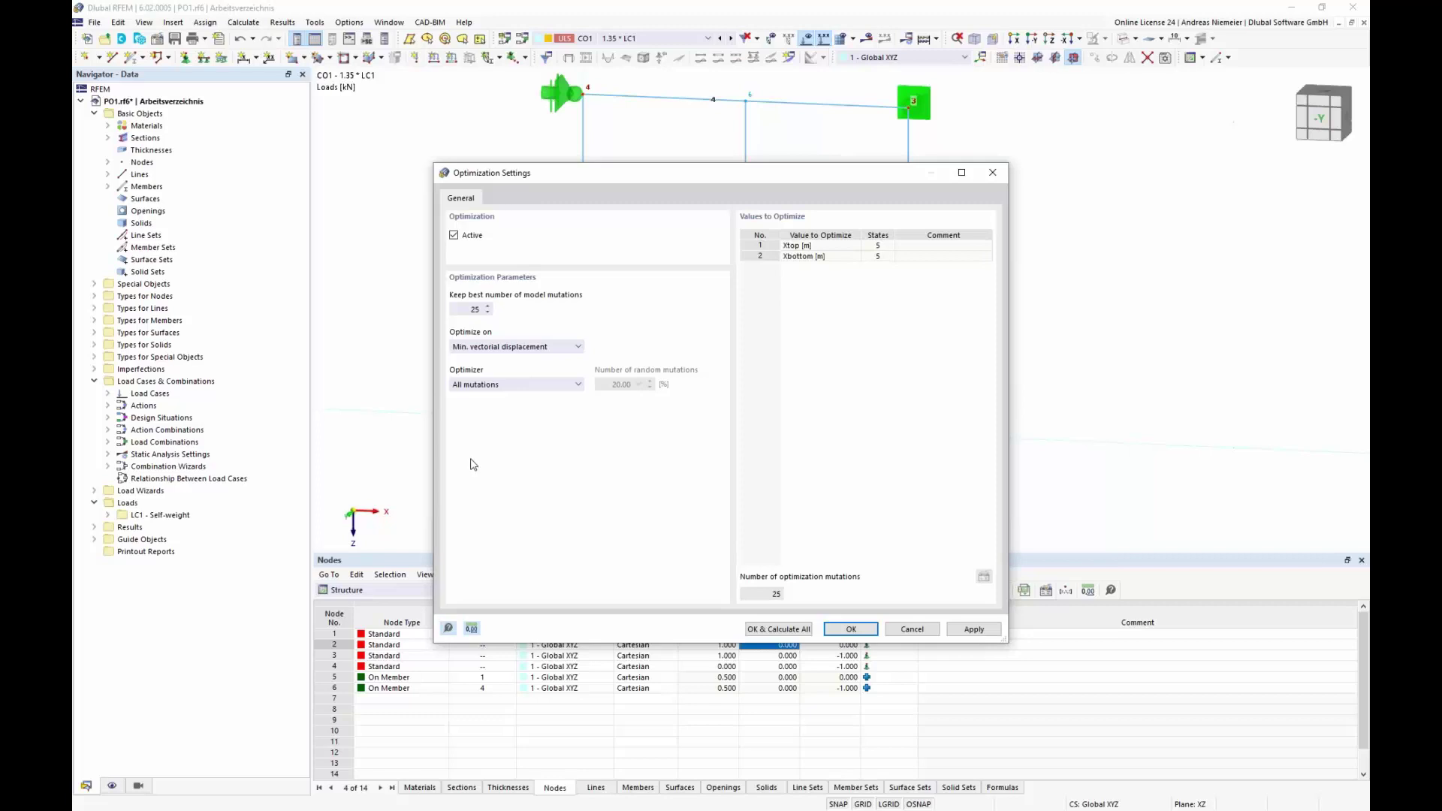
click(492, 389)
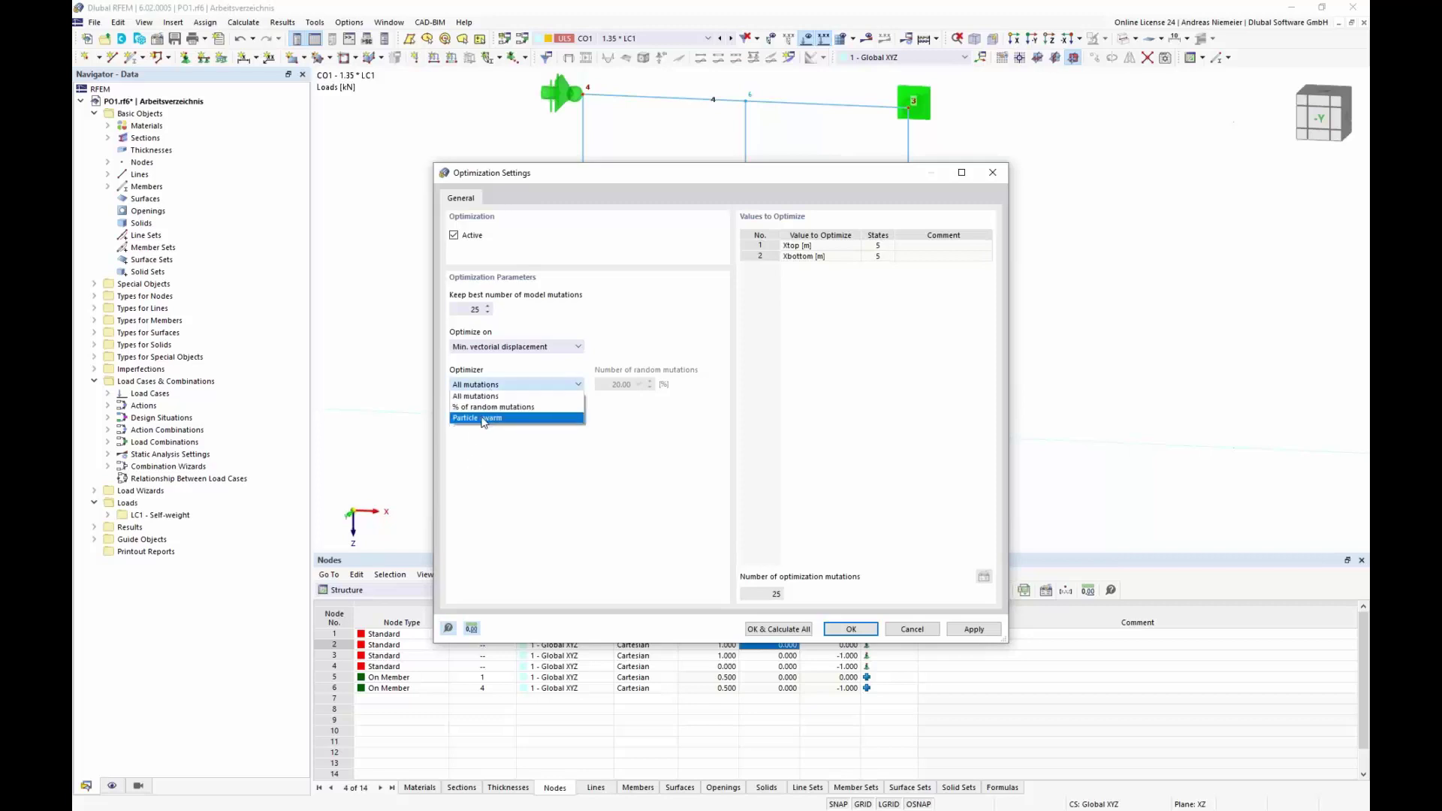
click(480, 416)
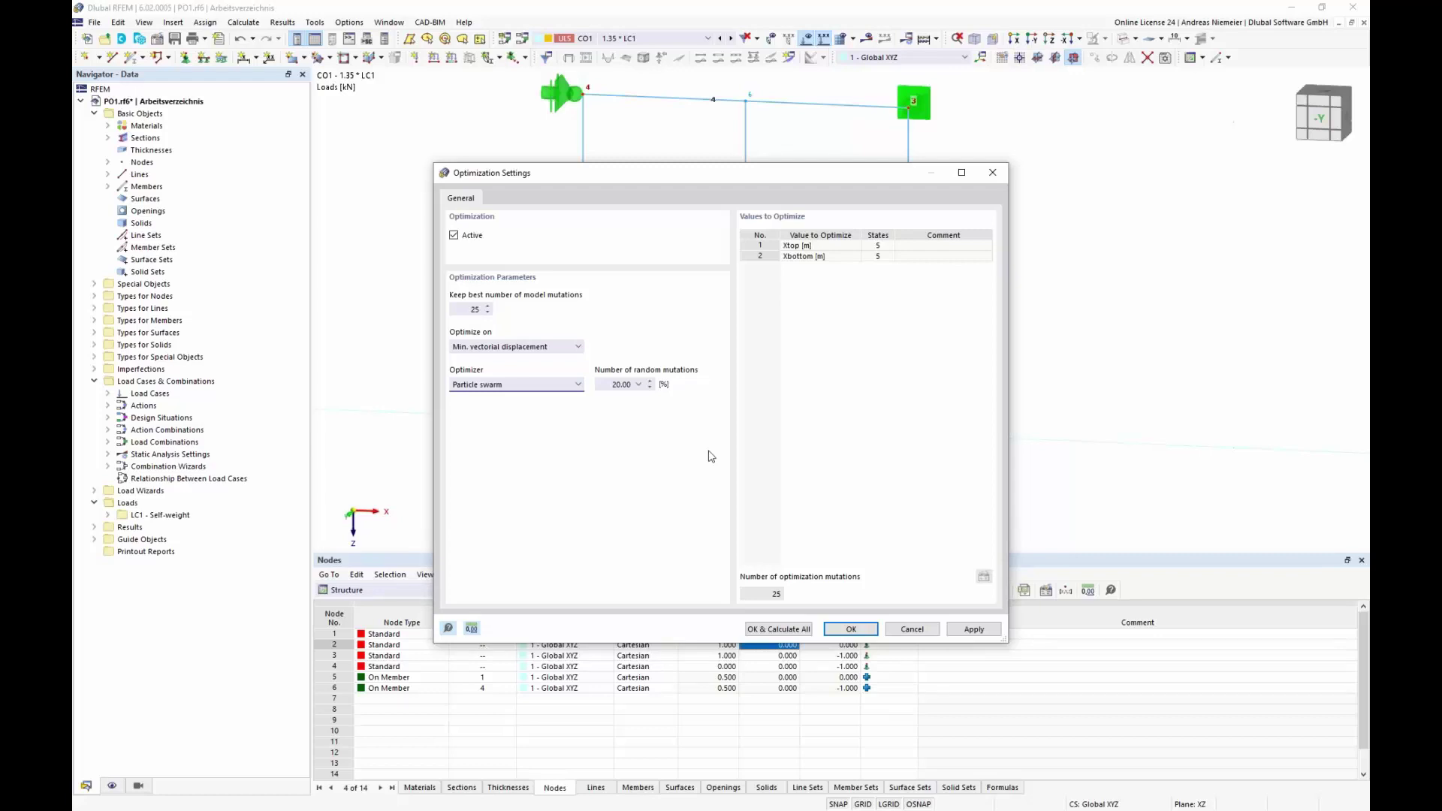
double_click(613, 385)
text(30)
click(764, 629)
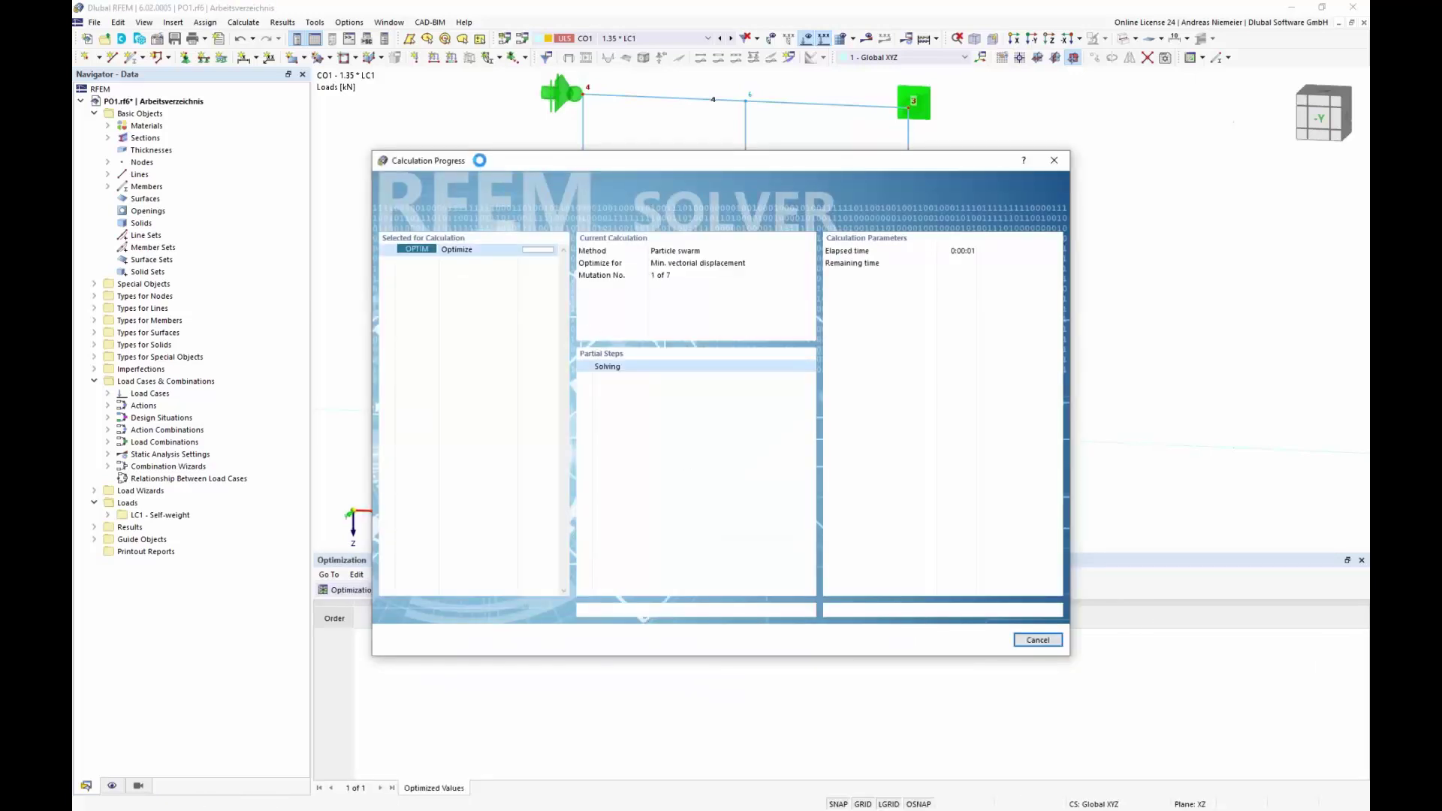
drag(489, 163, 1100, 306)
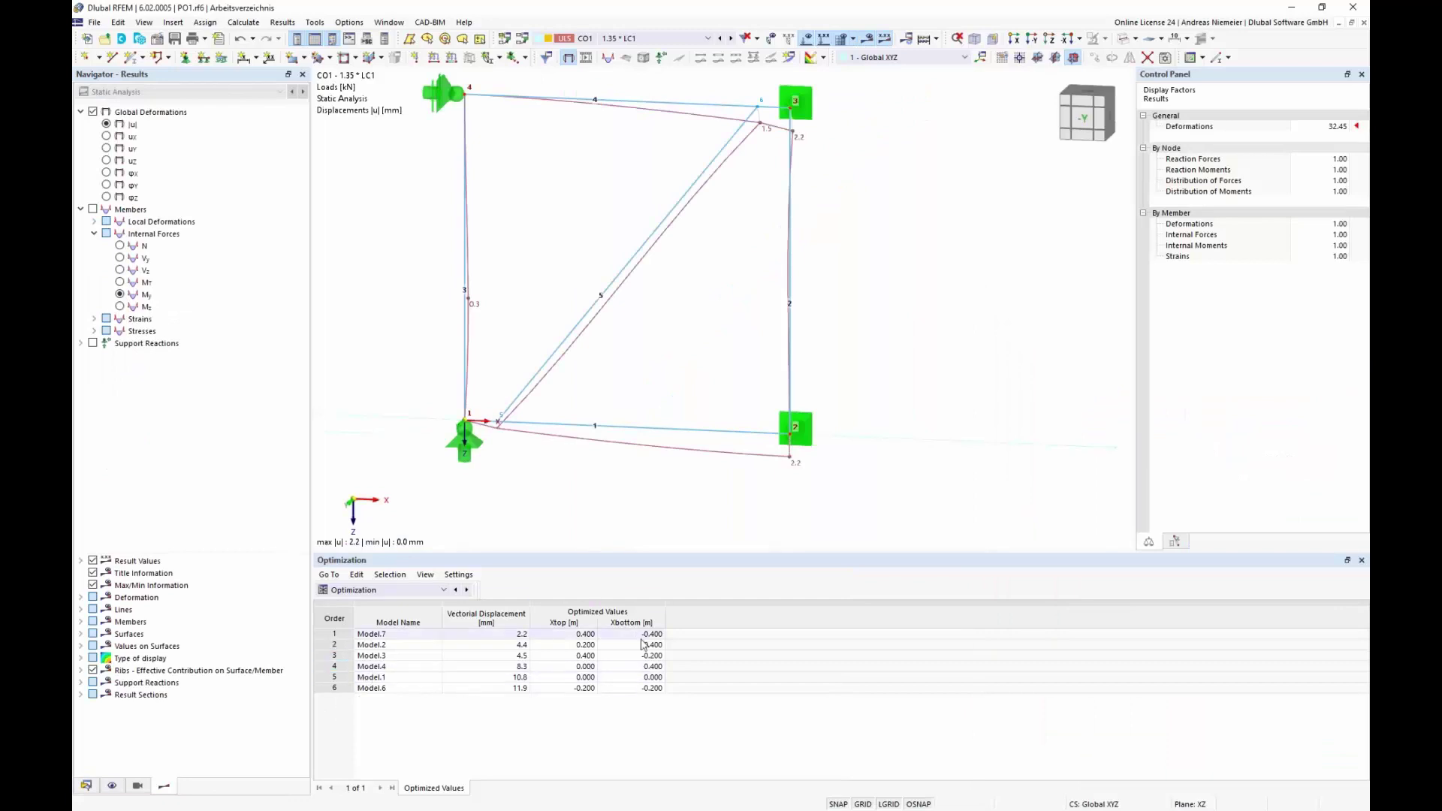
Compare the particle swarm's best vectorial displacement with the deflection table and surface chart in Excel, and return to the RFEM model with its load.
click(520, 635)
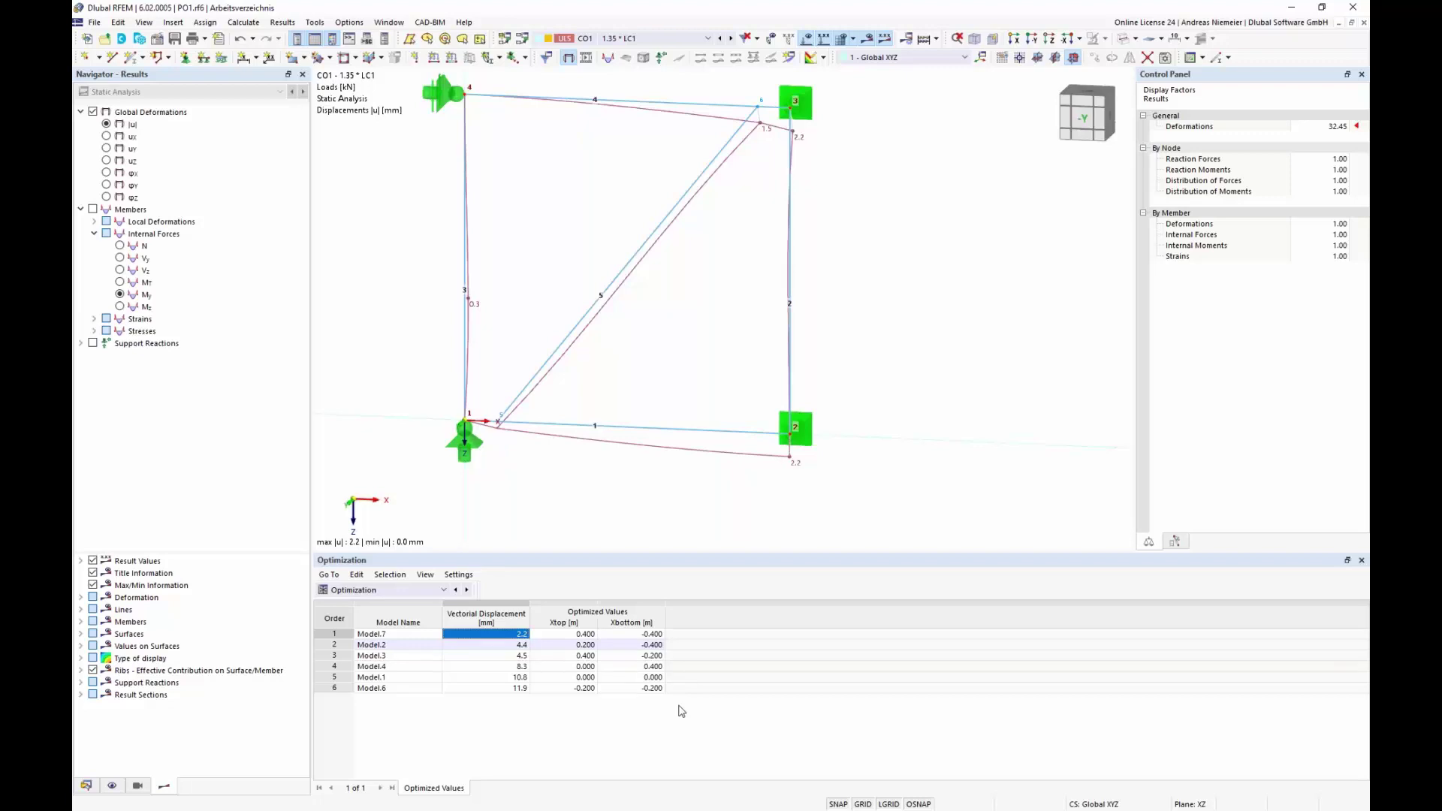
key(alt+Tab)
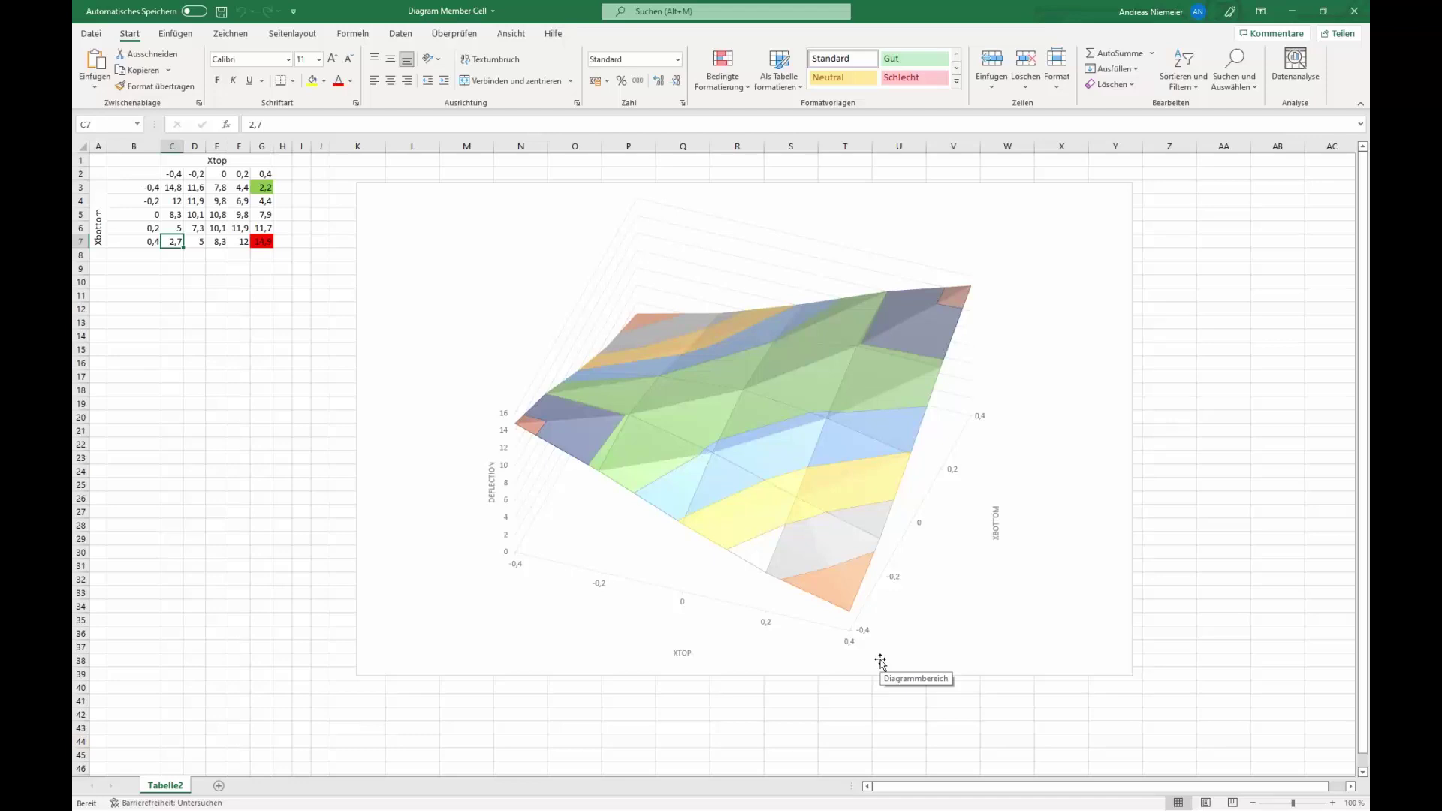
click(196, 174)
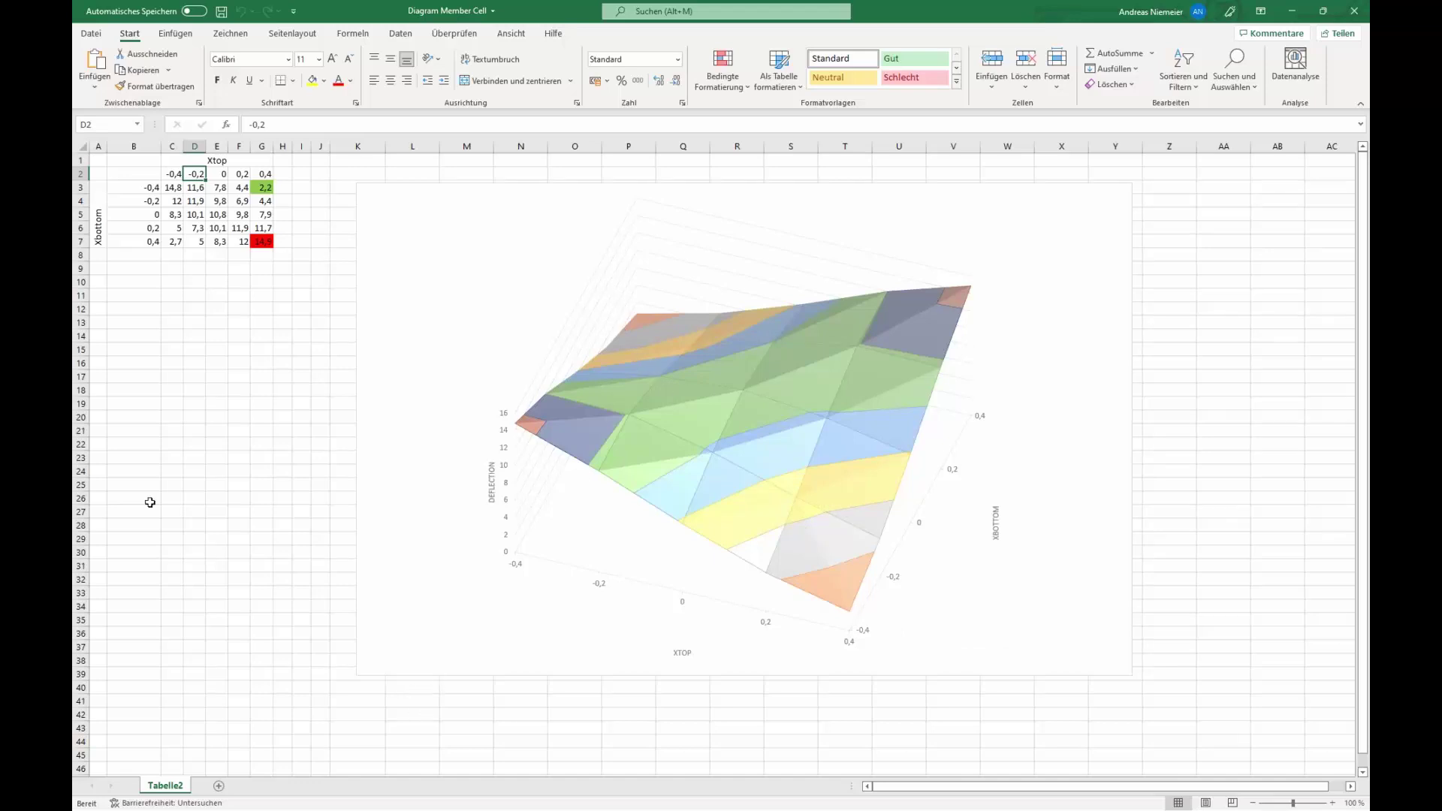
key(alt+Tab)
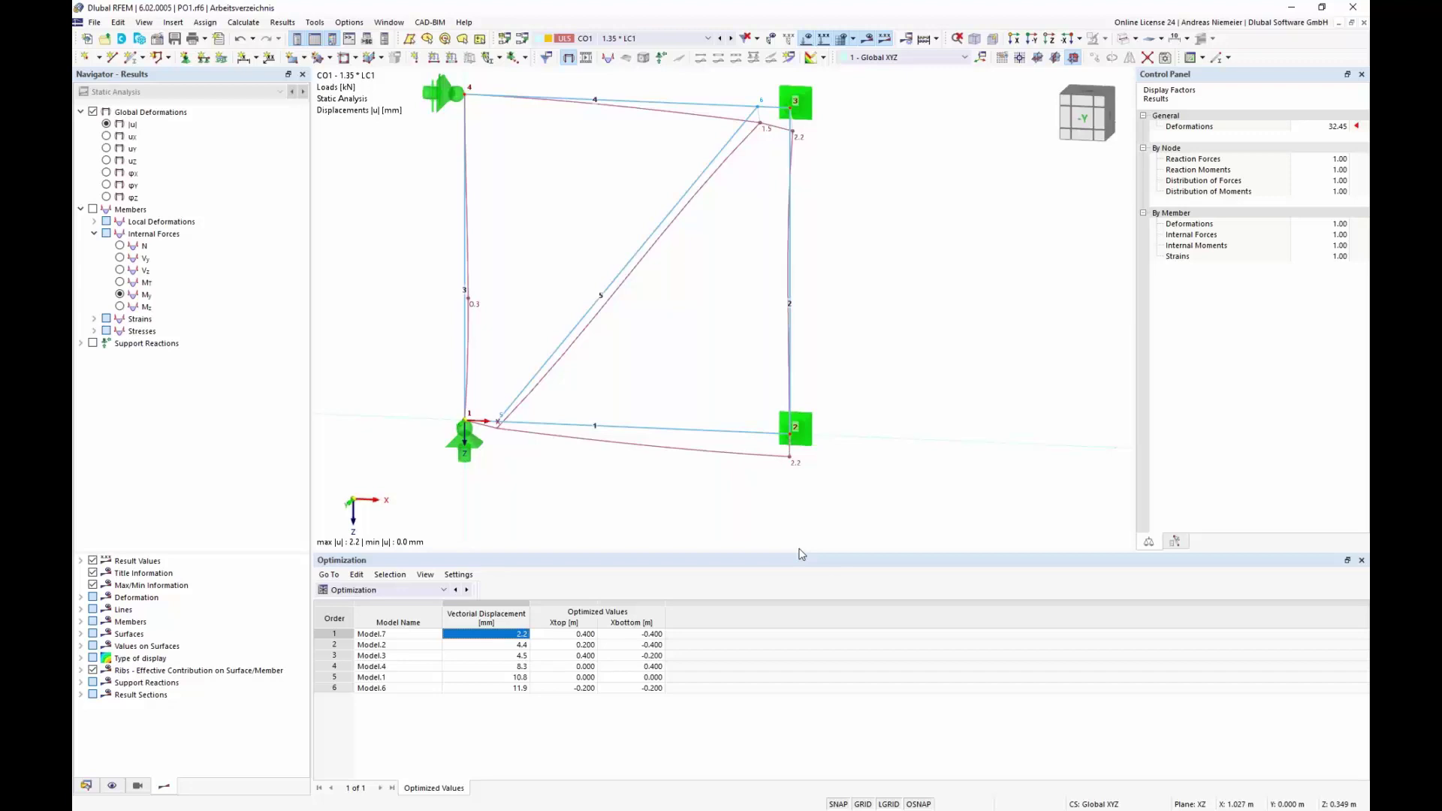
scroll(692, 214, down, 3)
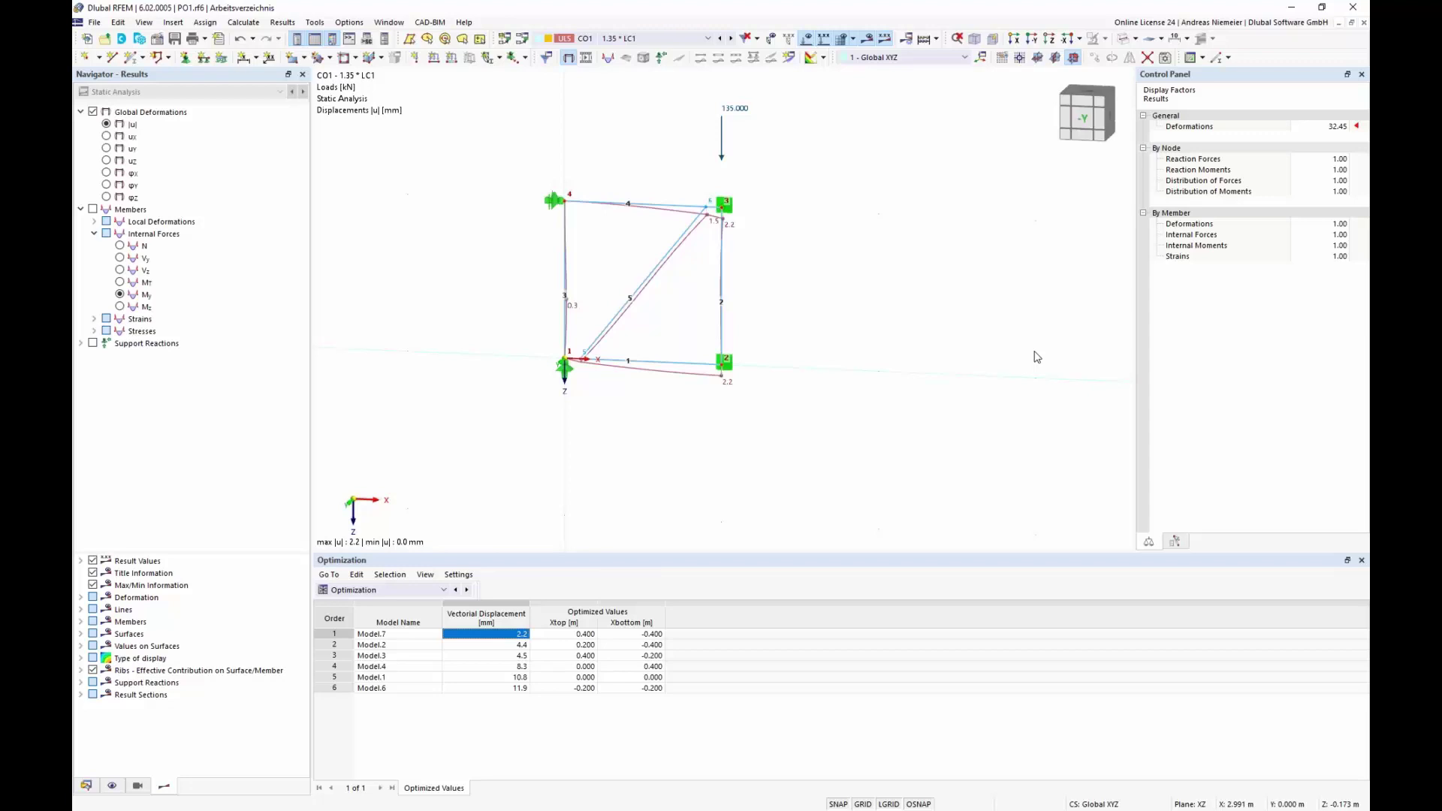
Review the optimization limits and increments of Xtop and Xbottom in the global parameters, and leave them without changes.
click(386, 590)
click(387, 602)
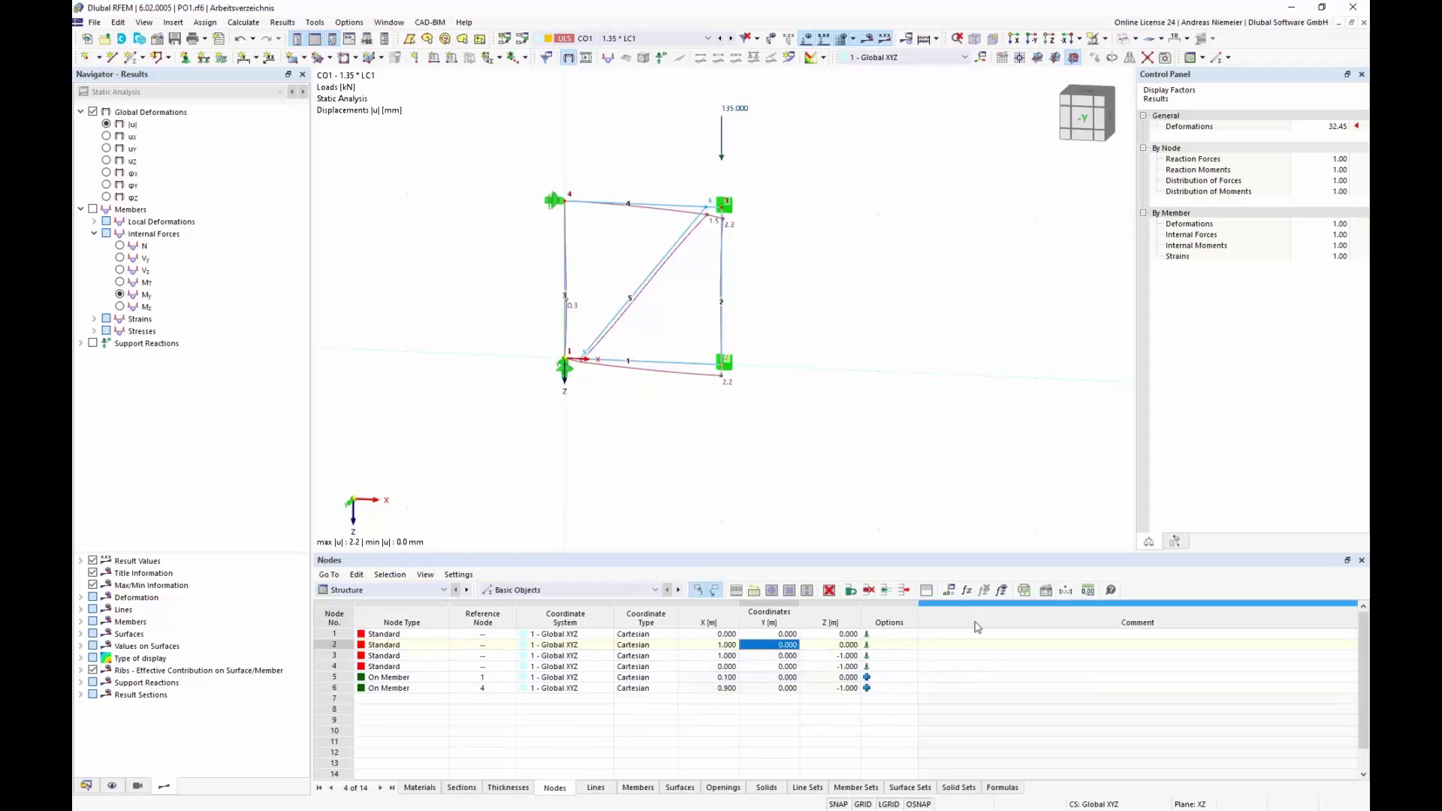
click(949, 591)
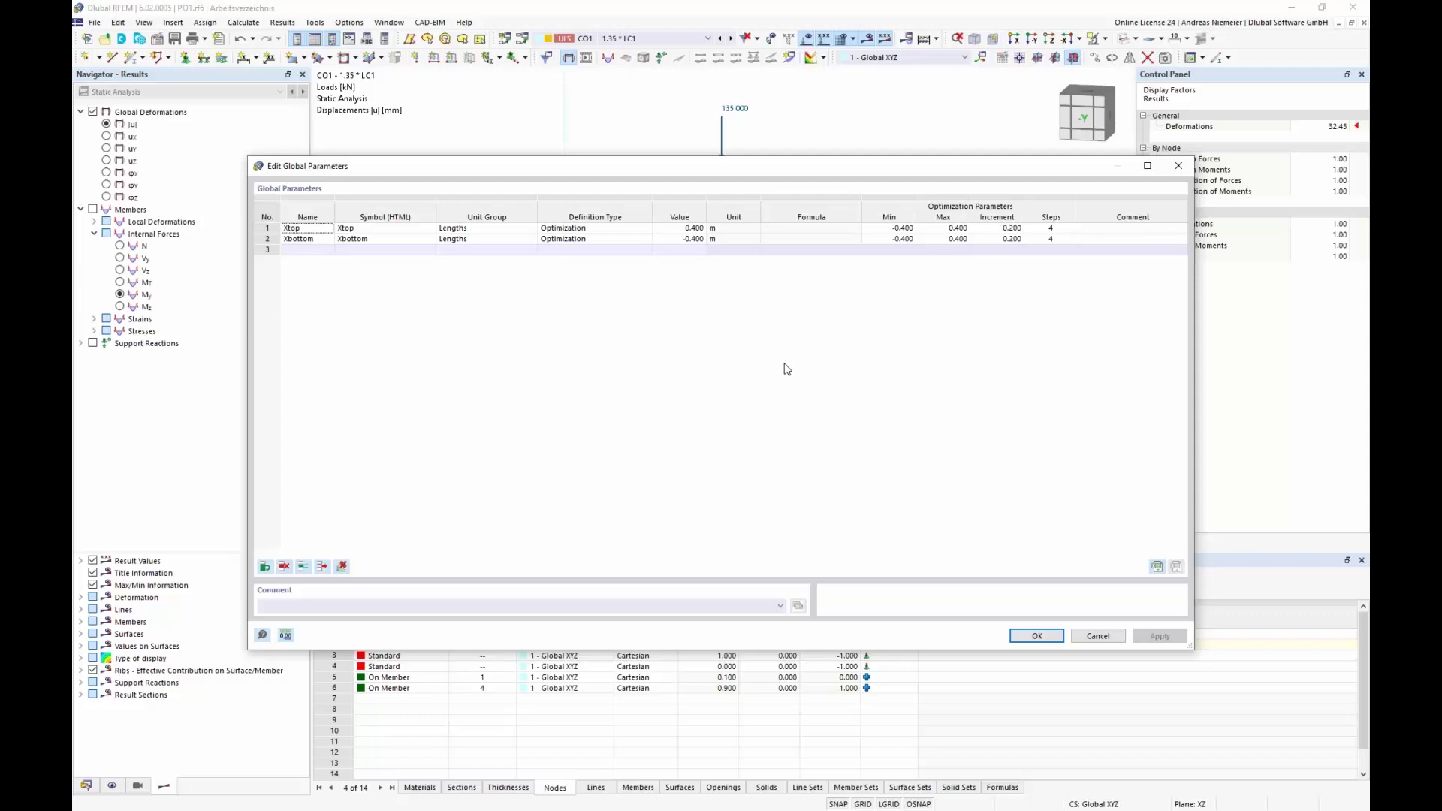
click(1094, 636)
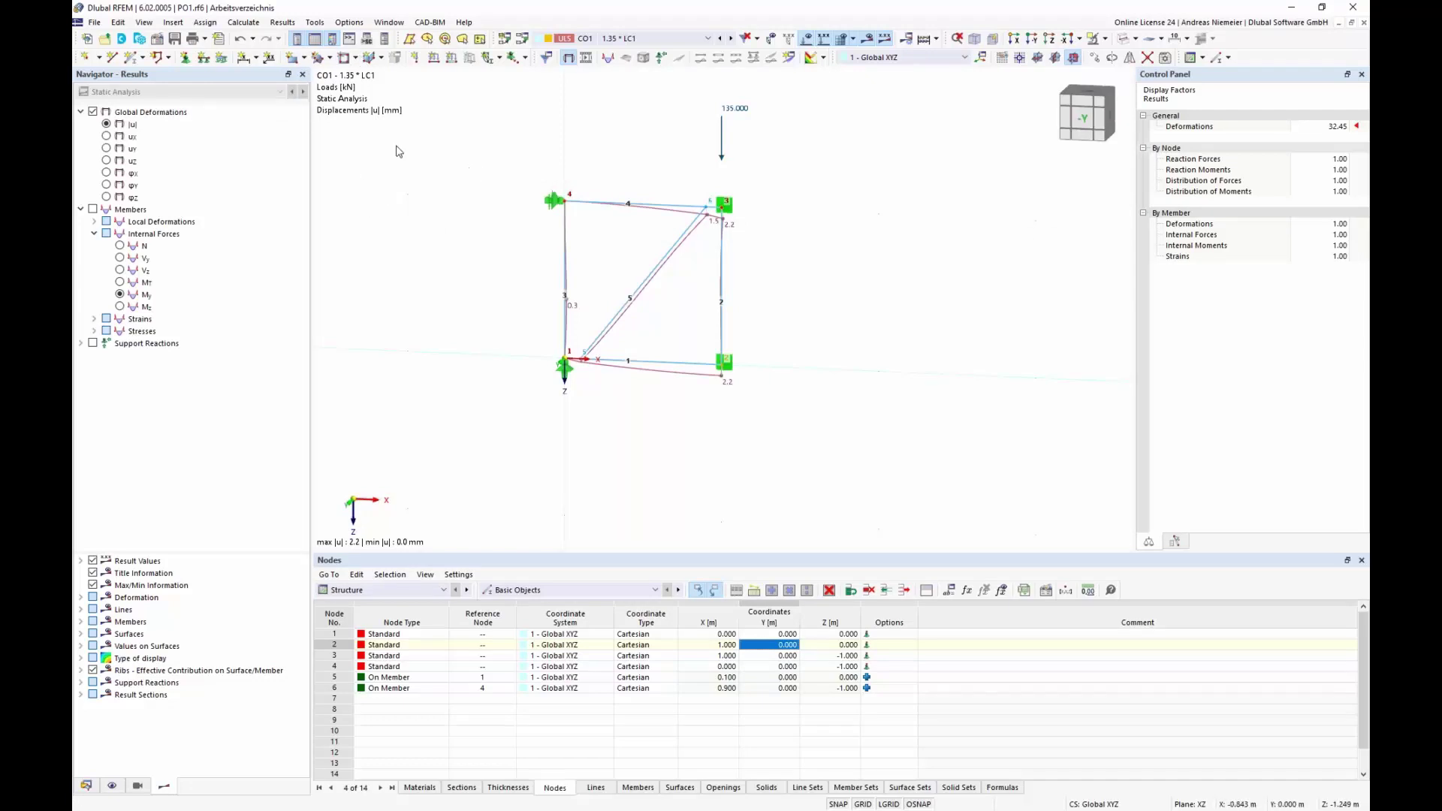
Close the PO1 model.
click(95, 22)
click(152, 84)
click(779, 470)
Create a new blank 3D model named PO2 with the Optimization & Costs / CO2 Emission Estimation add-on activated.
click(86, 23)
click(112, 39)
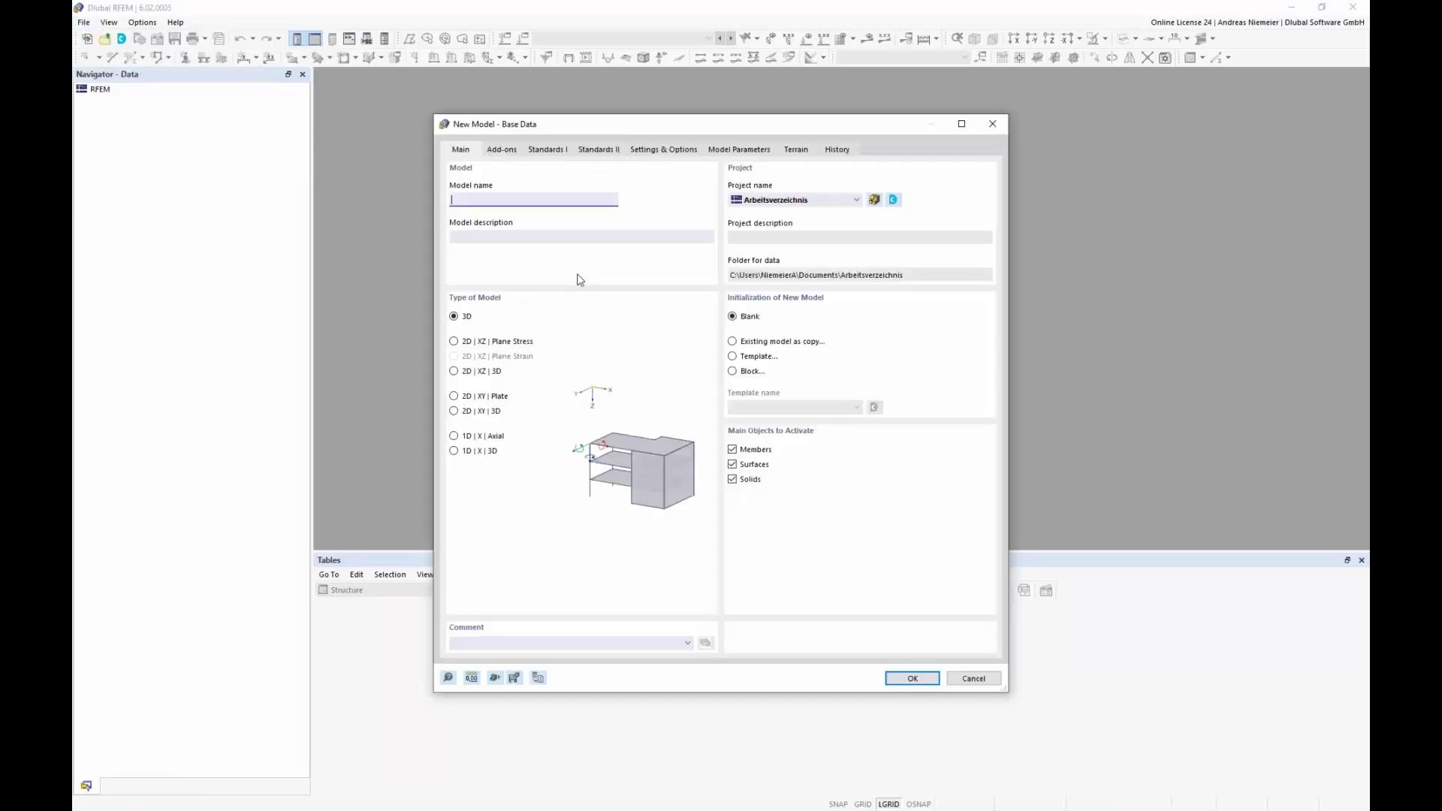
text(PO2)
click(501, 150)
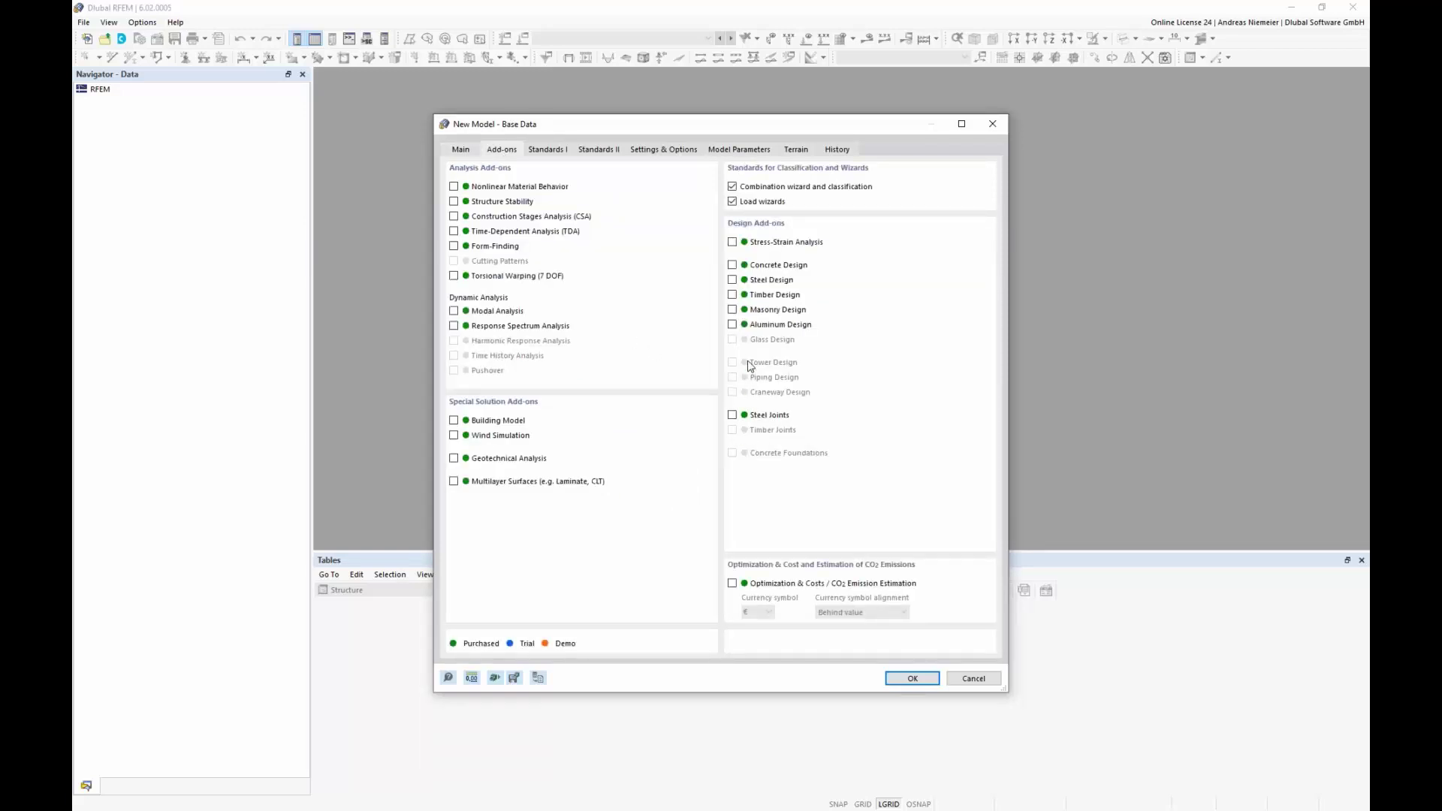
click(747, 585)
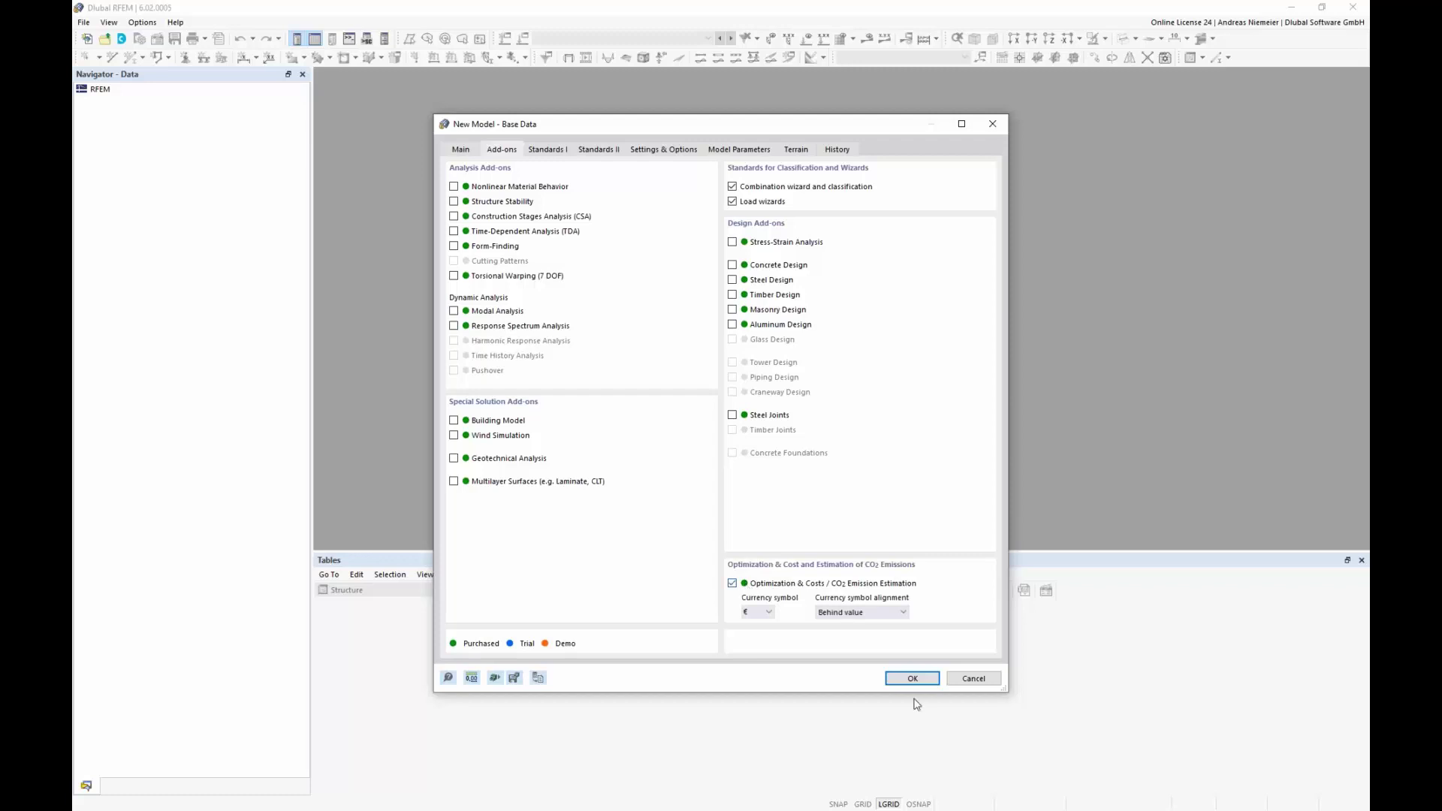
click(912, 680)
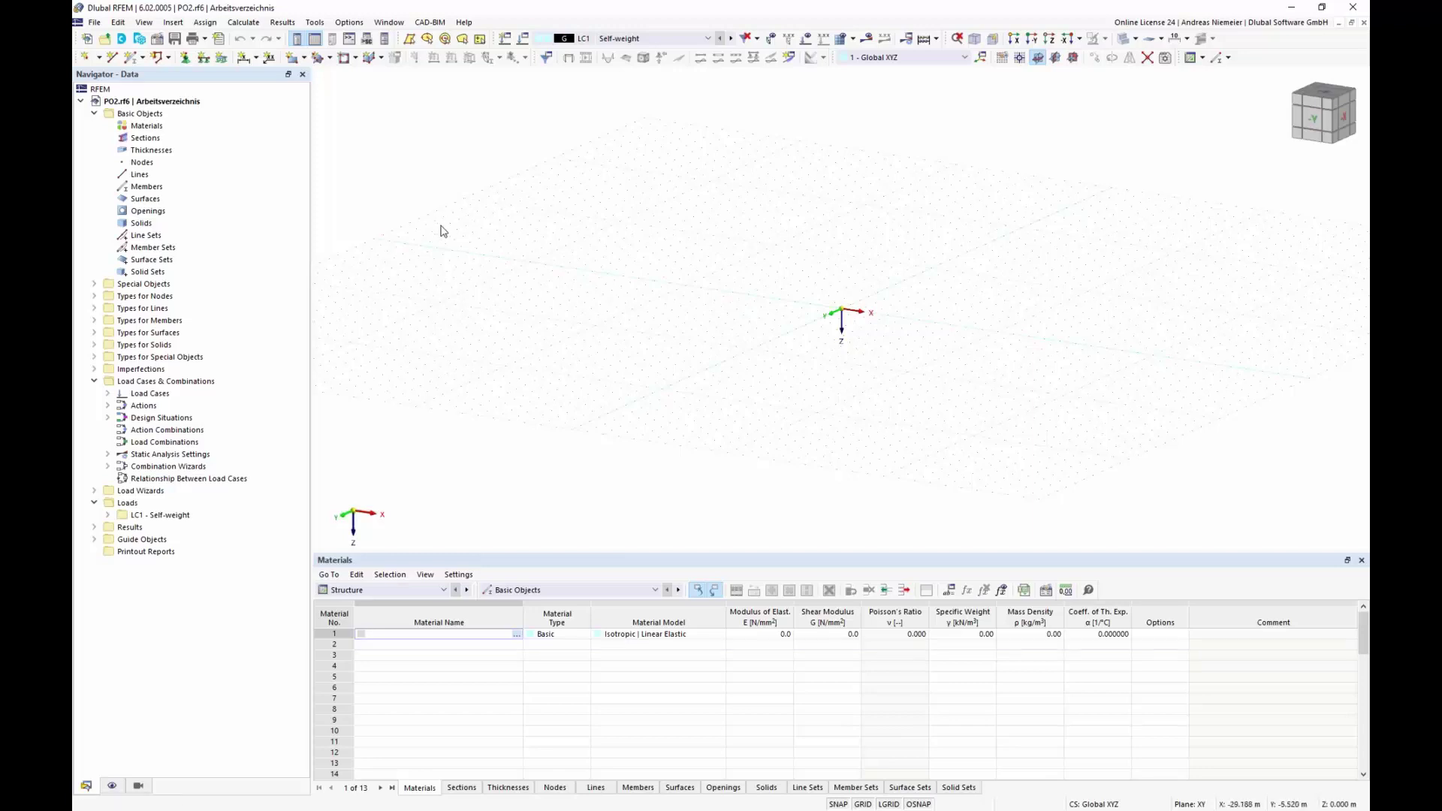
Display the console and the Script Manager, and look through the node object properties without inserting one.
click(349, 39)
click(82, 92)
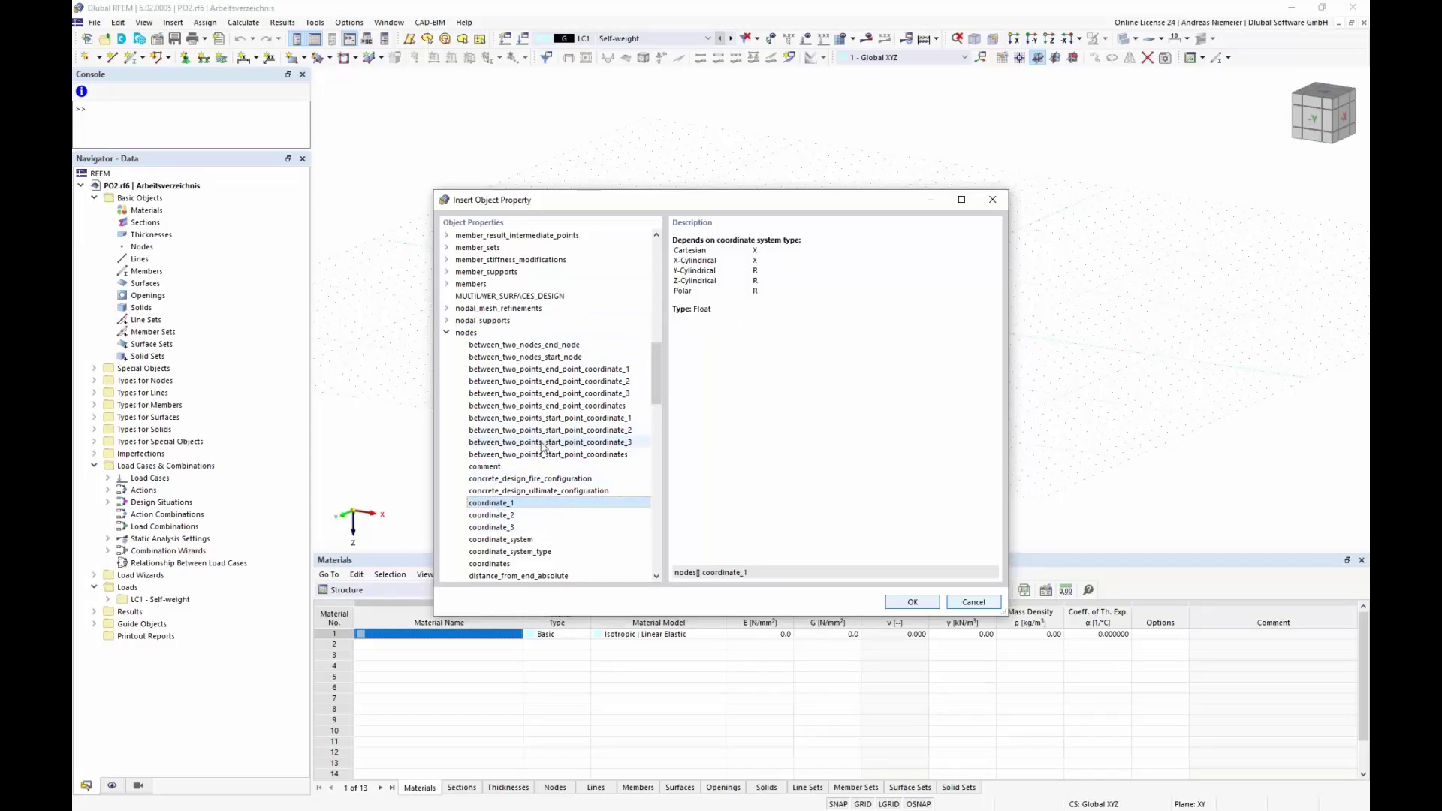
click(974, 603)
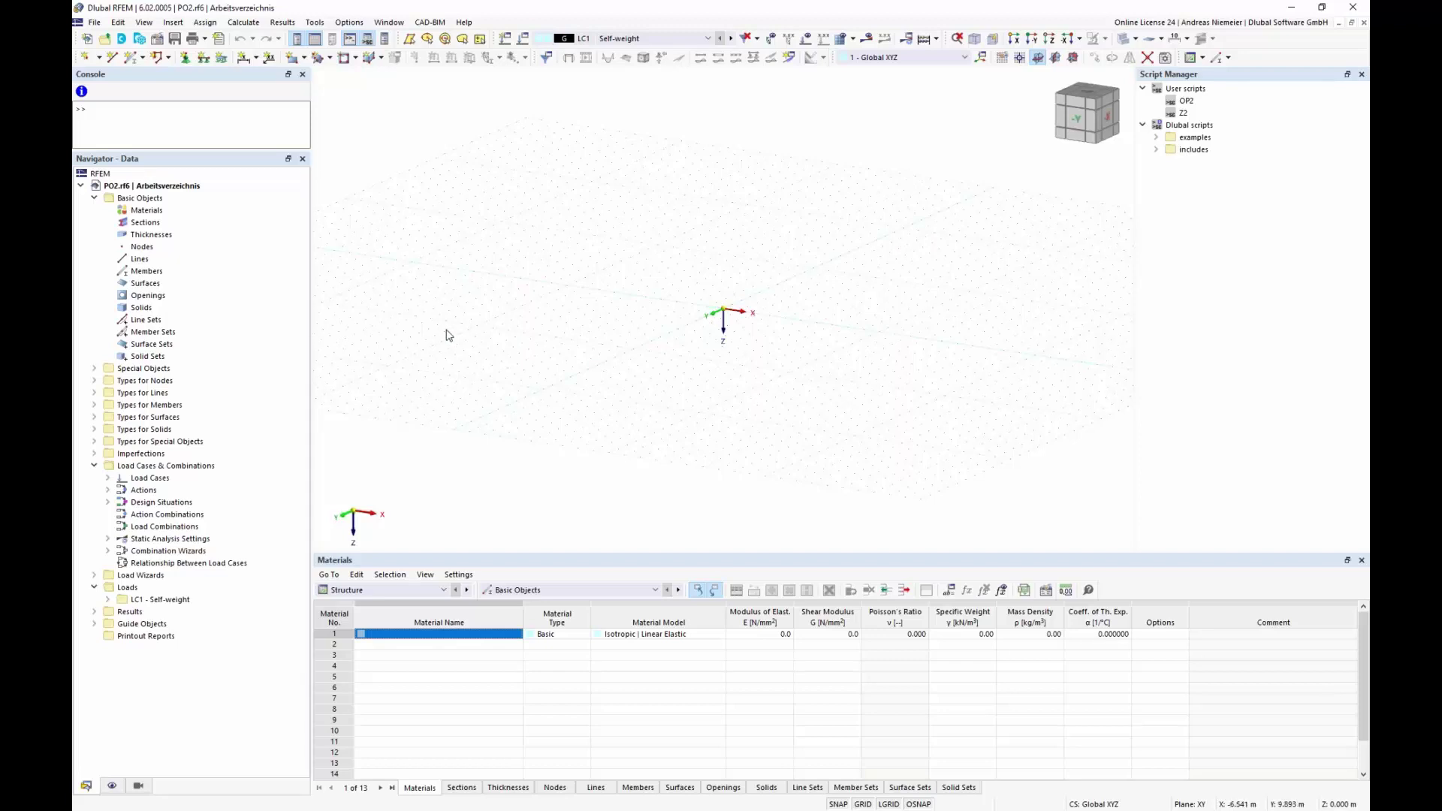
Create node 1 at coordinates 1, 1, 1 from the console with Node(1).coordinates=$V(1,1,1).
click(156, 122)
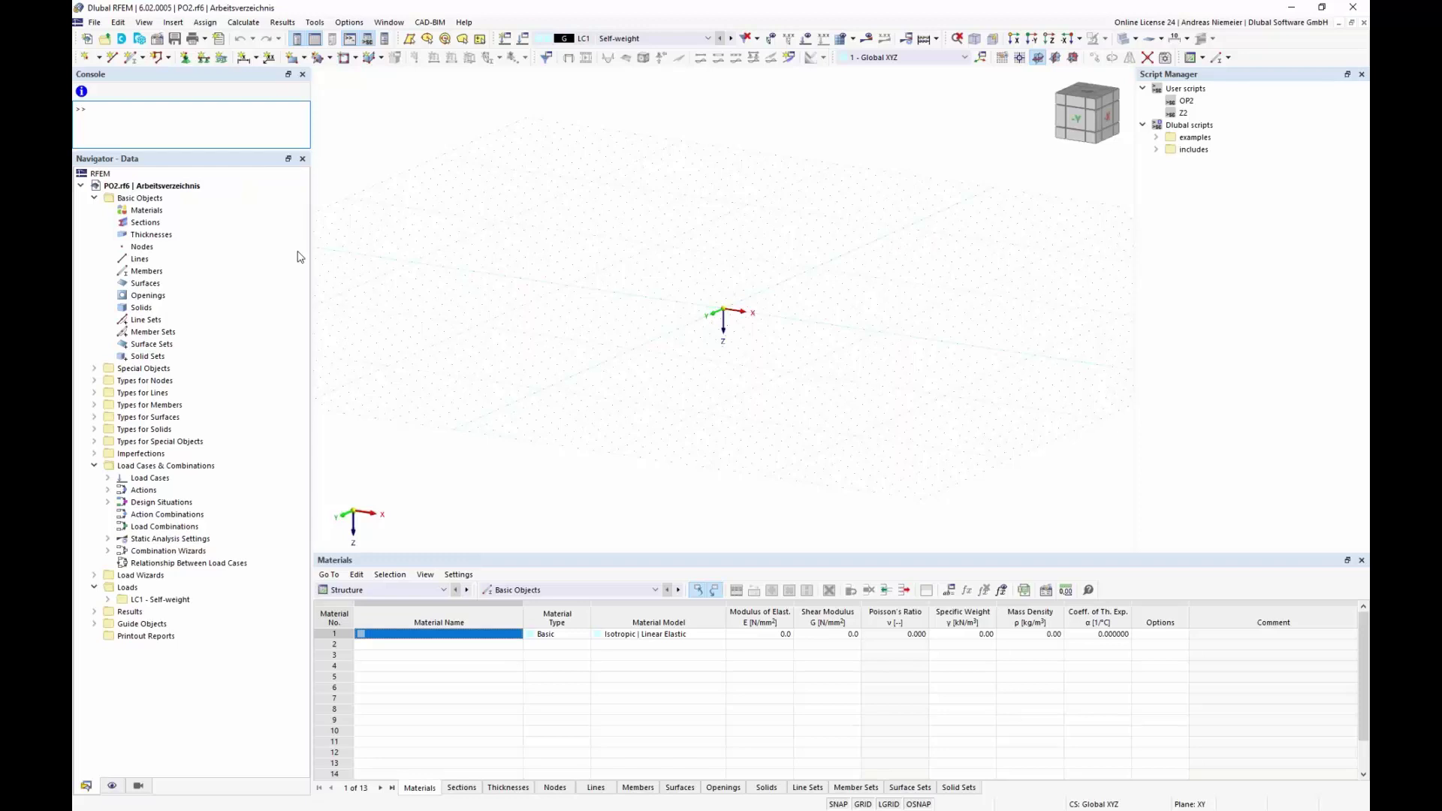
text(Node(1).)
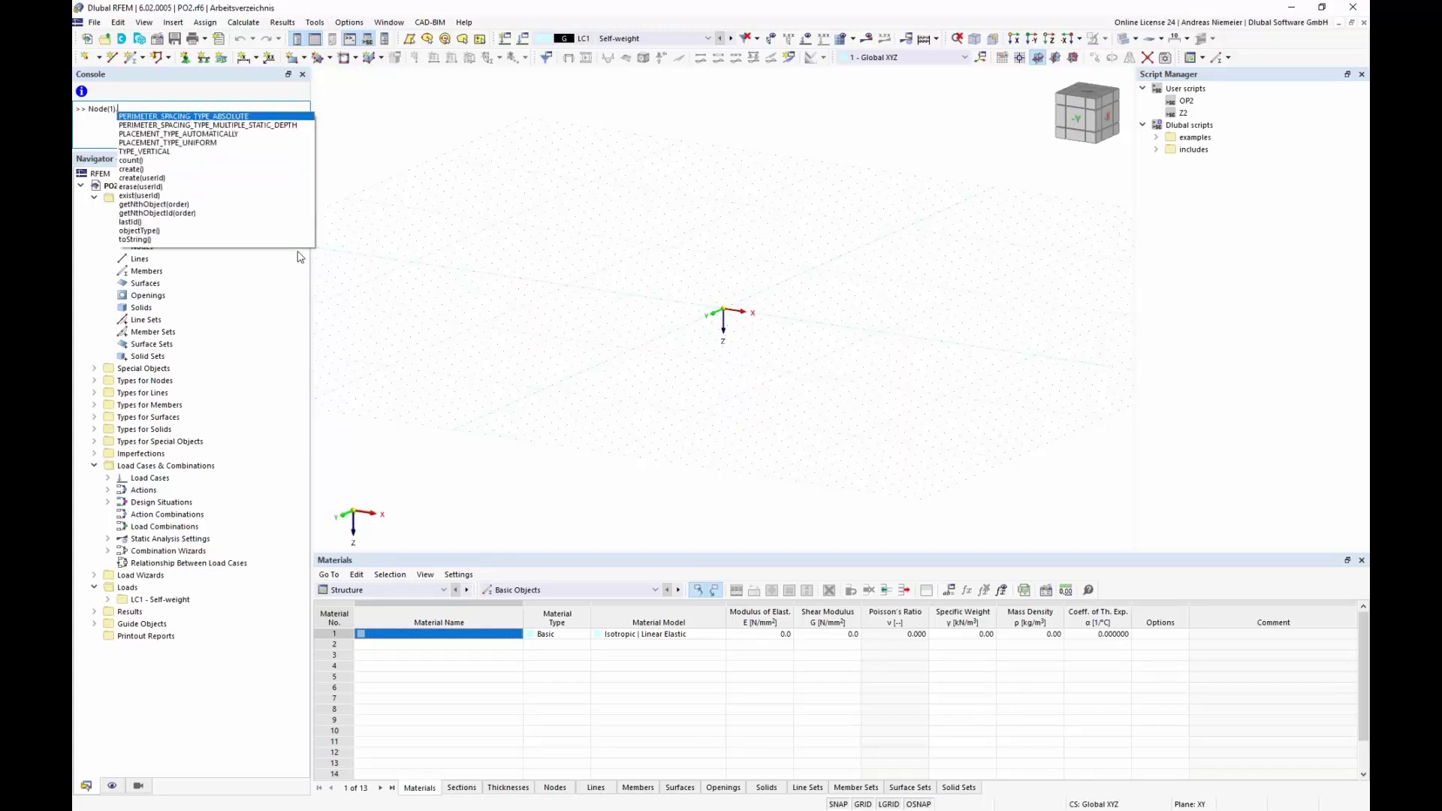
text(coordinates)
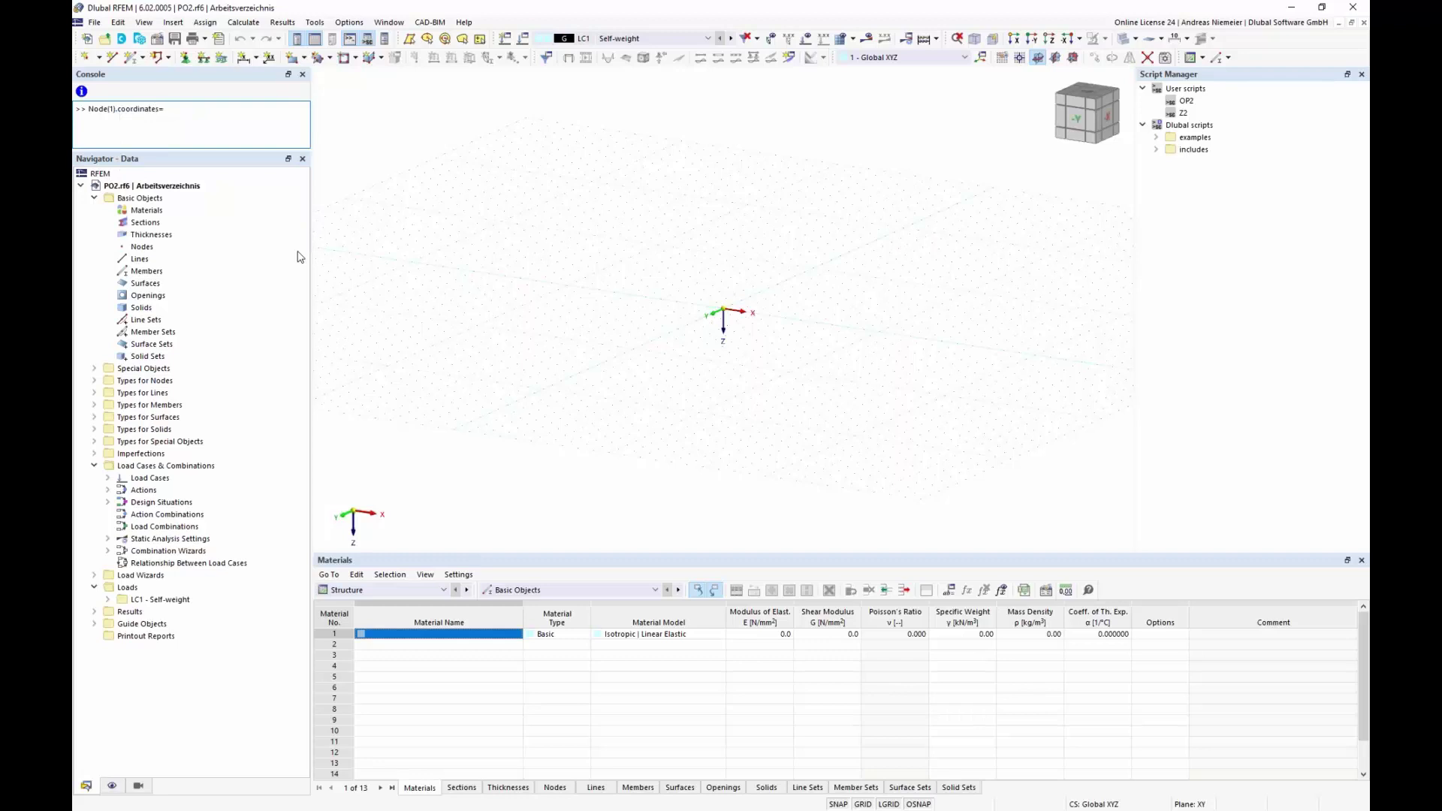
text(=V)
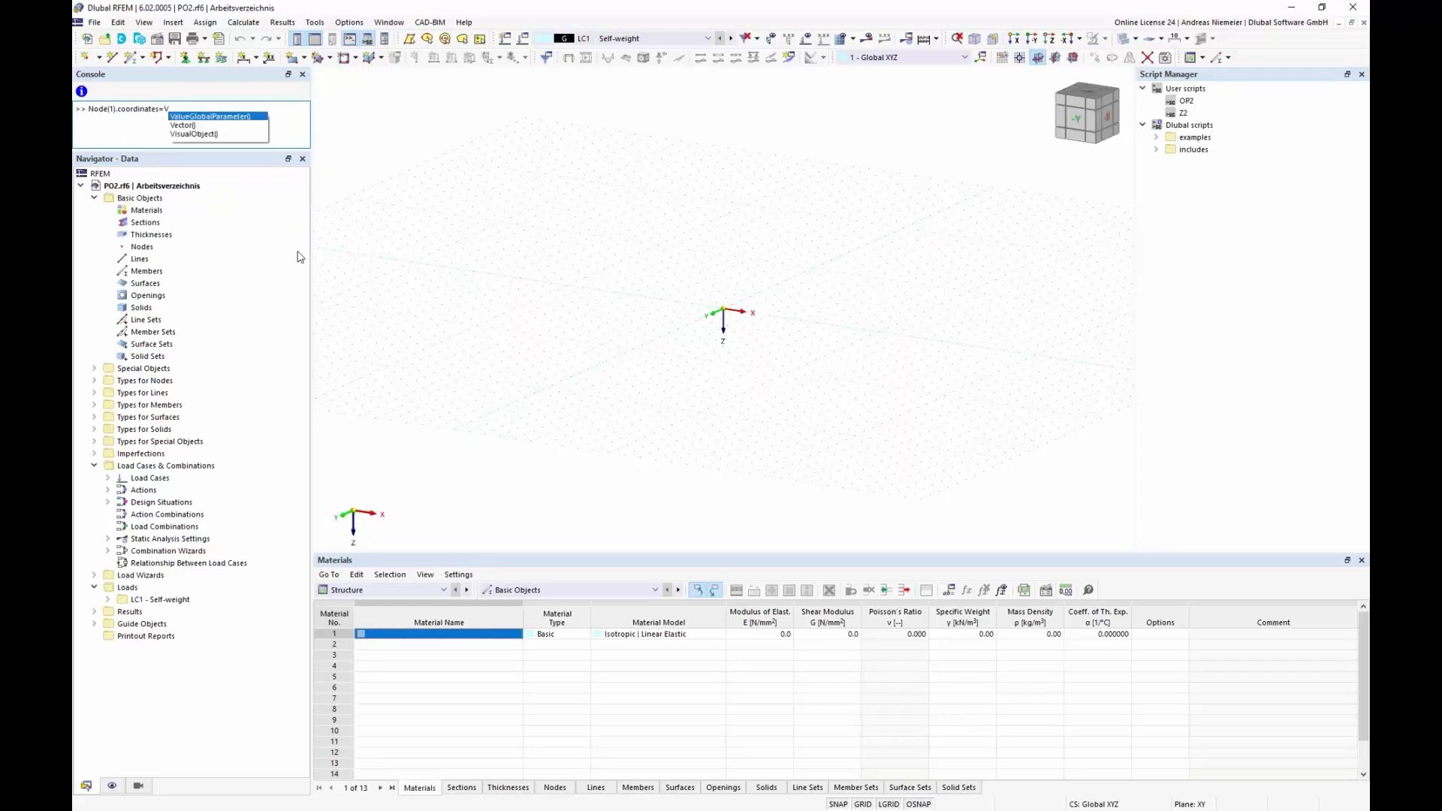
key(BackSpace)
text($V(1,1,1)
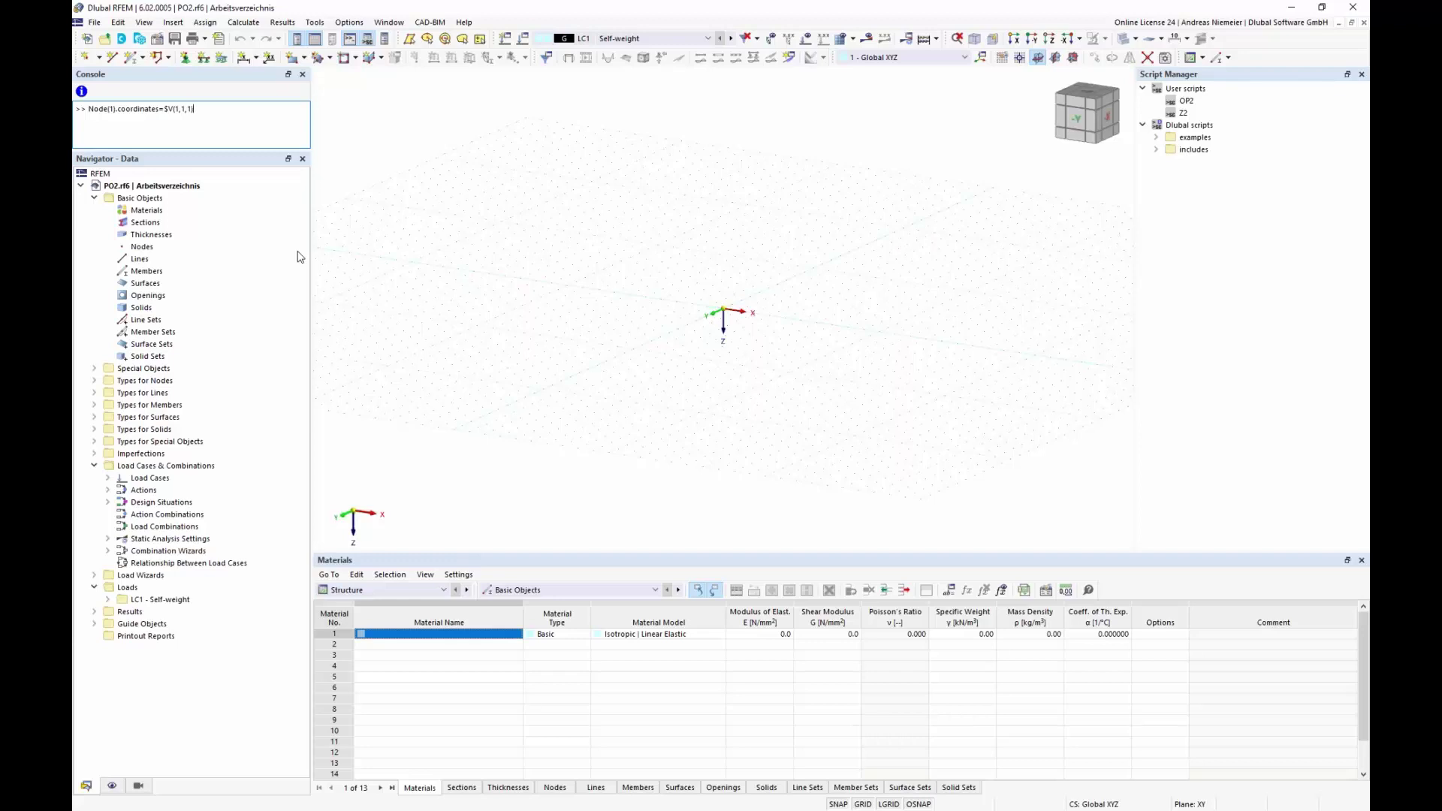
key(Return)
scroll(723, 373, up, 3)
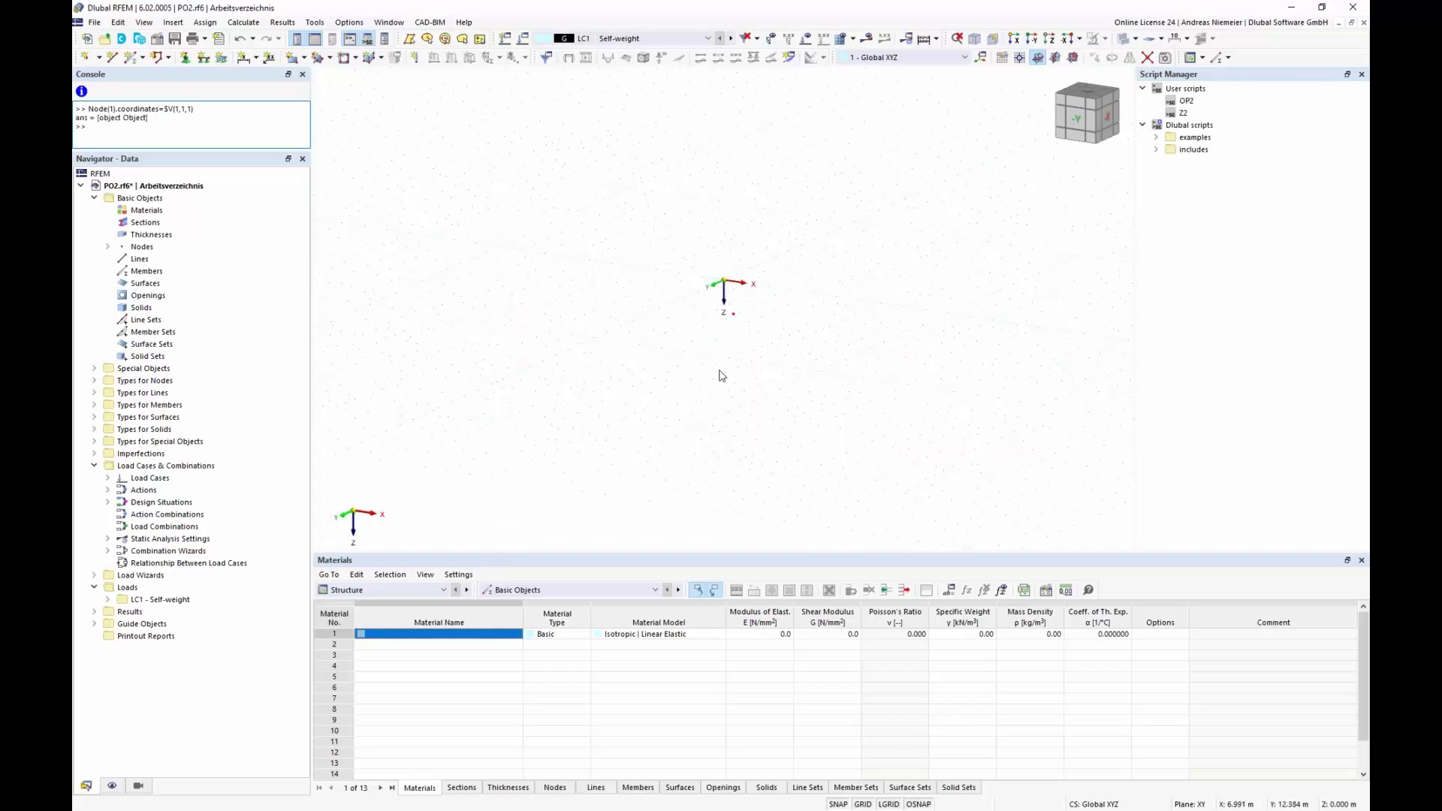
Check the new node's coordinates in the Nodes table and delete the node from the model.
click(555, 787)
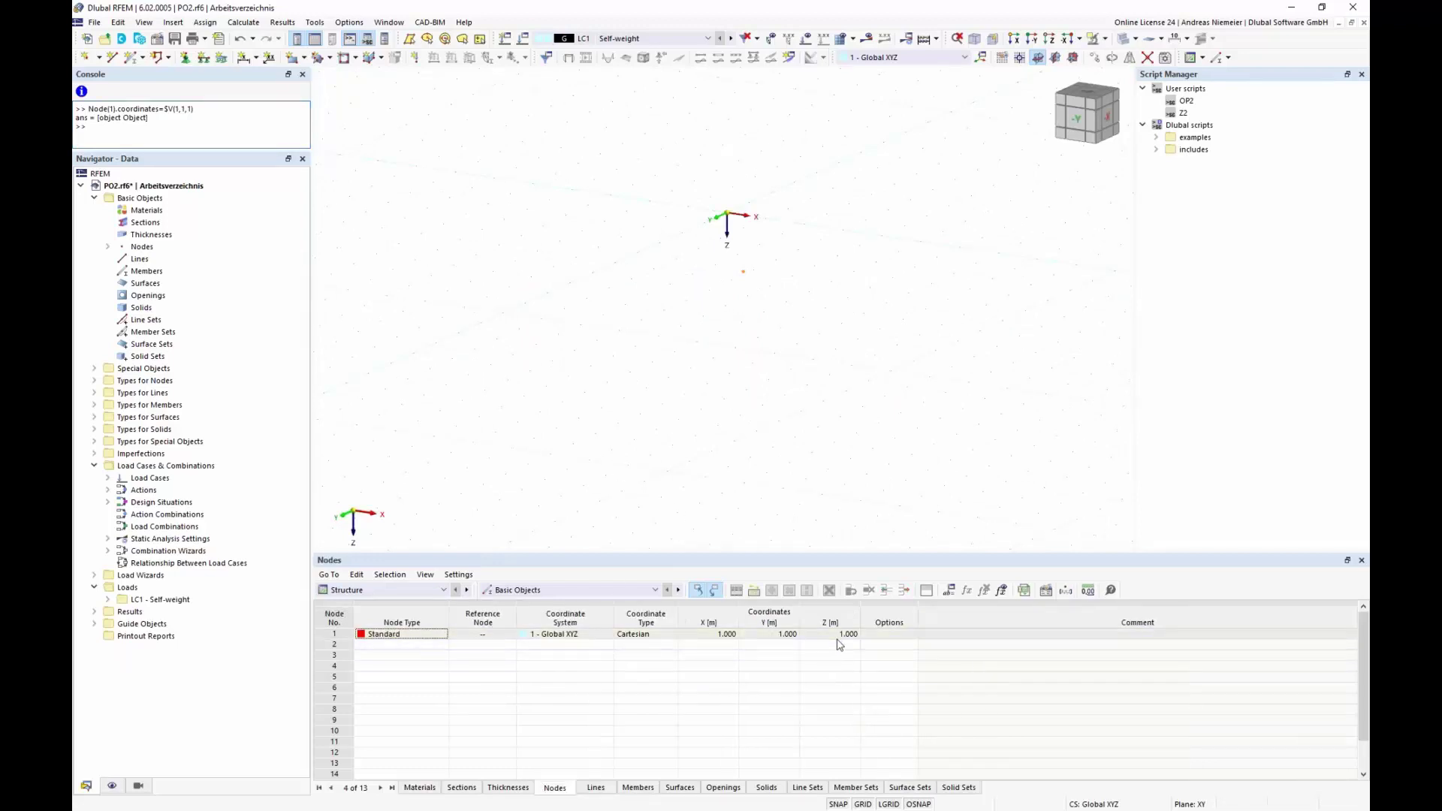
ctrl+middle_drag(715, 344, 716, 478)
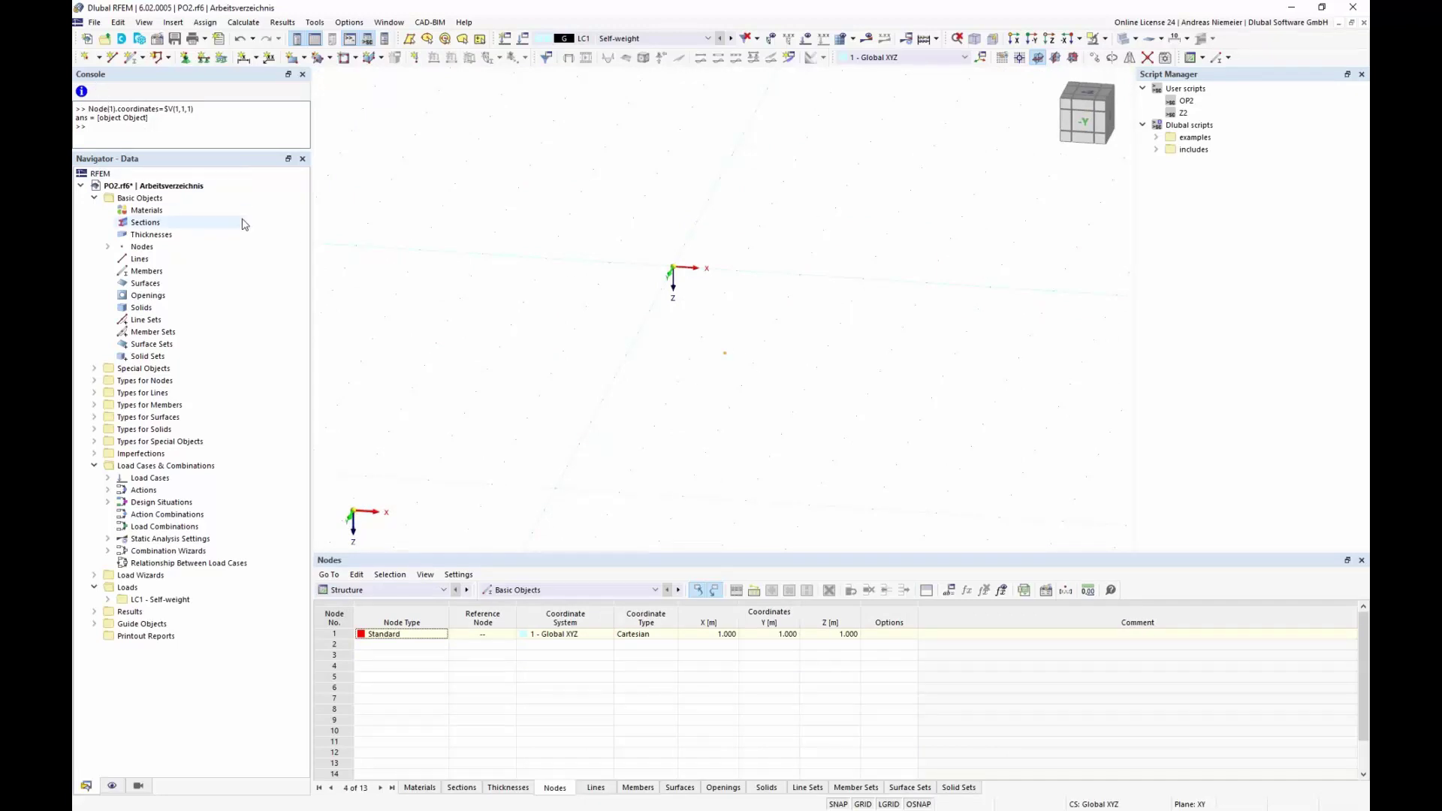
drag(543, 275, 864, 402)
key(Delete)
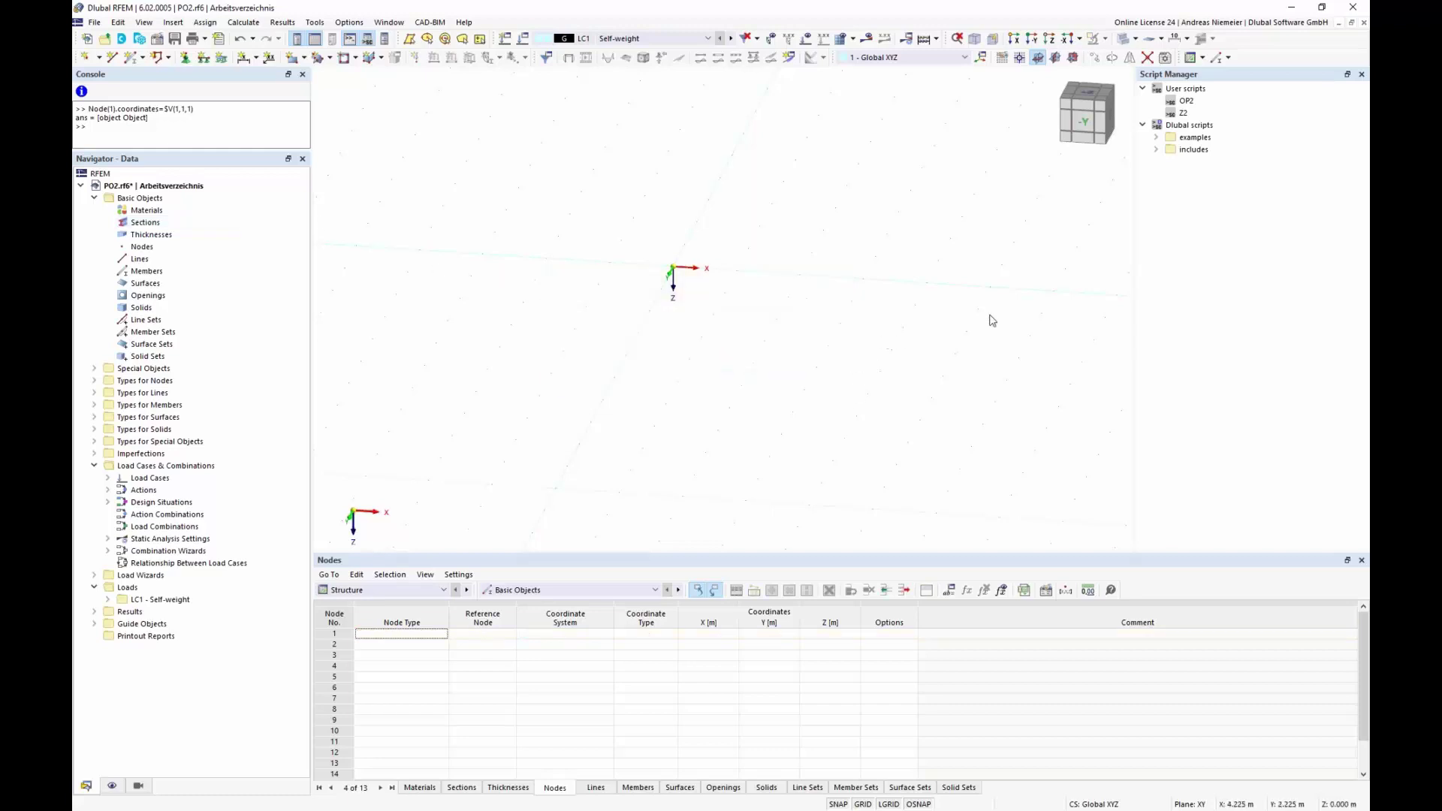
Run the Dlubal example script 01_simple_beam and delete the generated beam with its supports.
click(1157, 138)
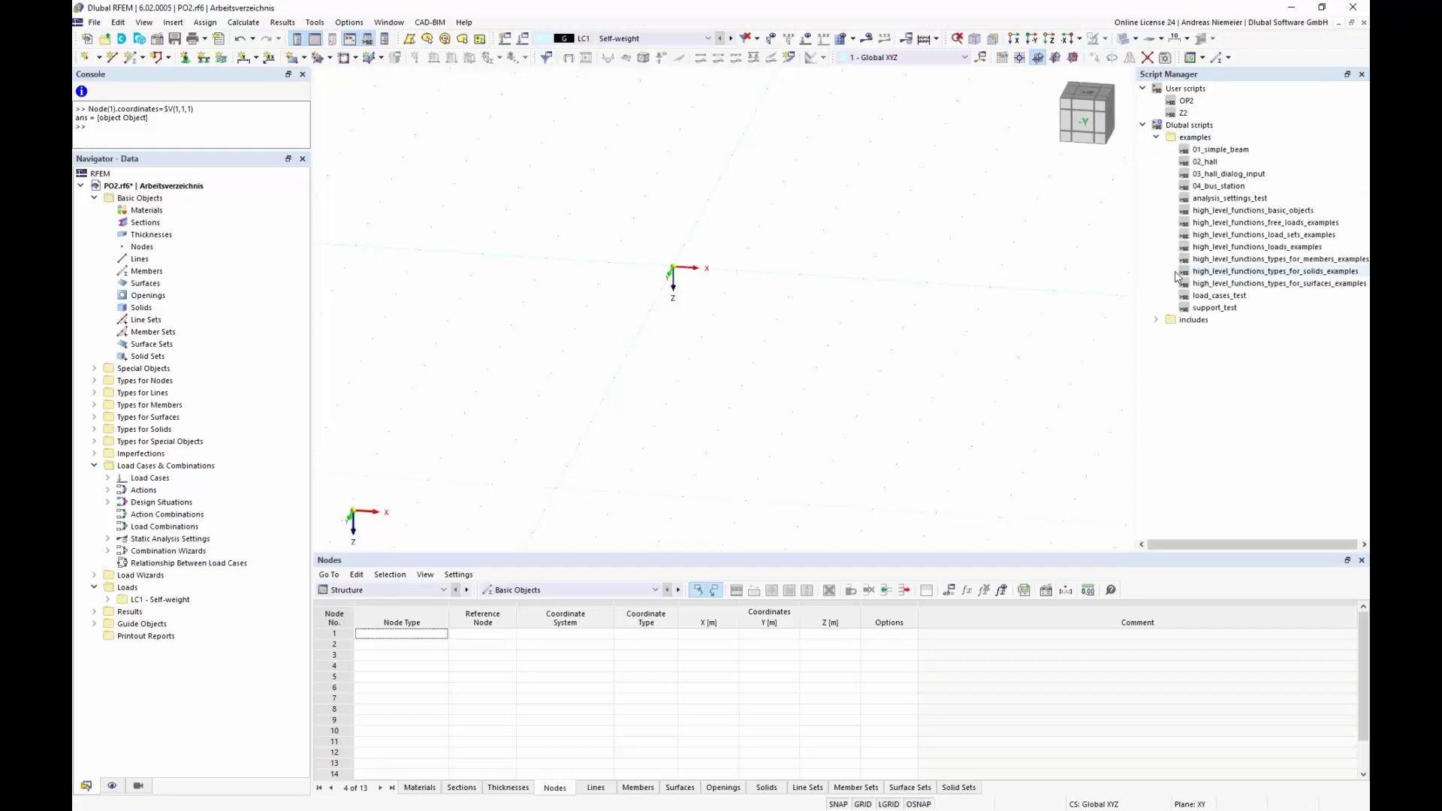
double_click(1244, 151)
middle_drag(962, 436, 670, 290)
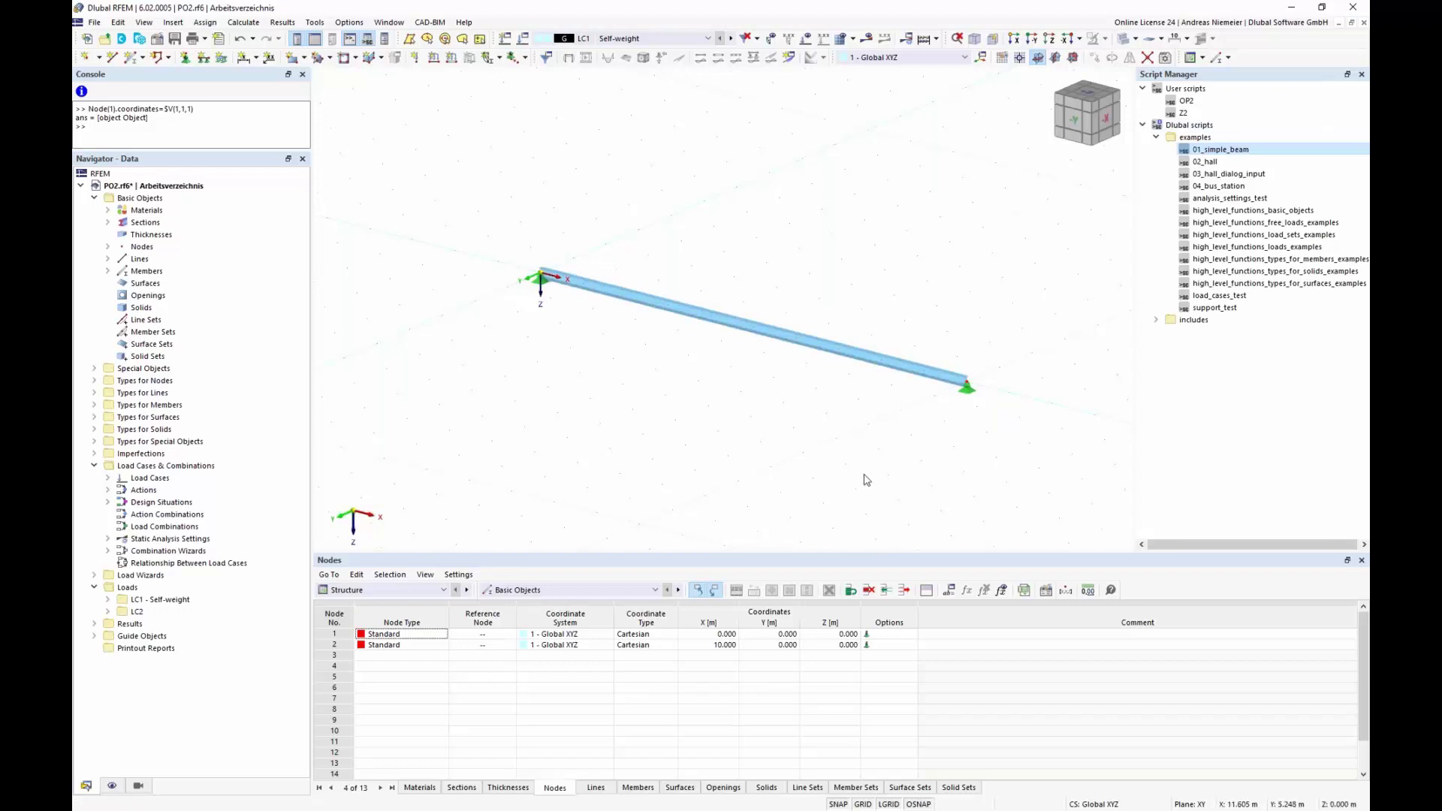
drag(447, 240, 973, 480)
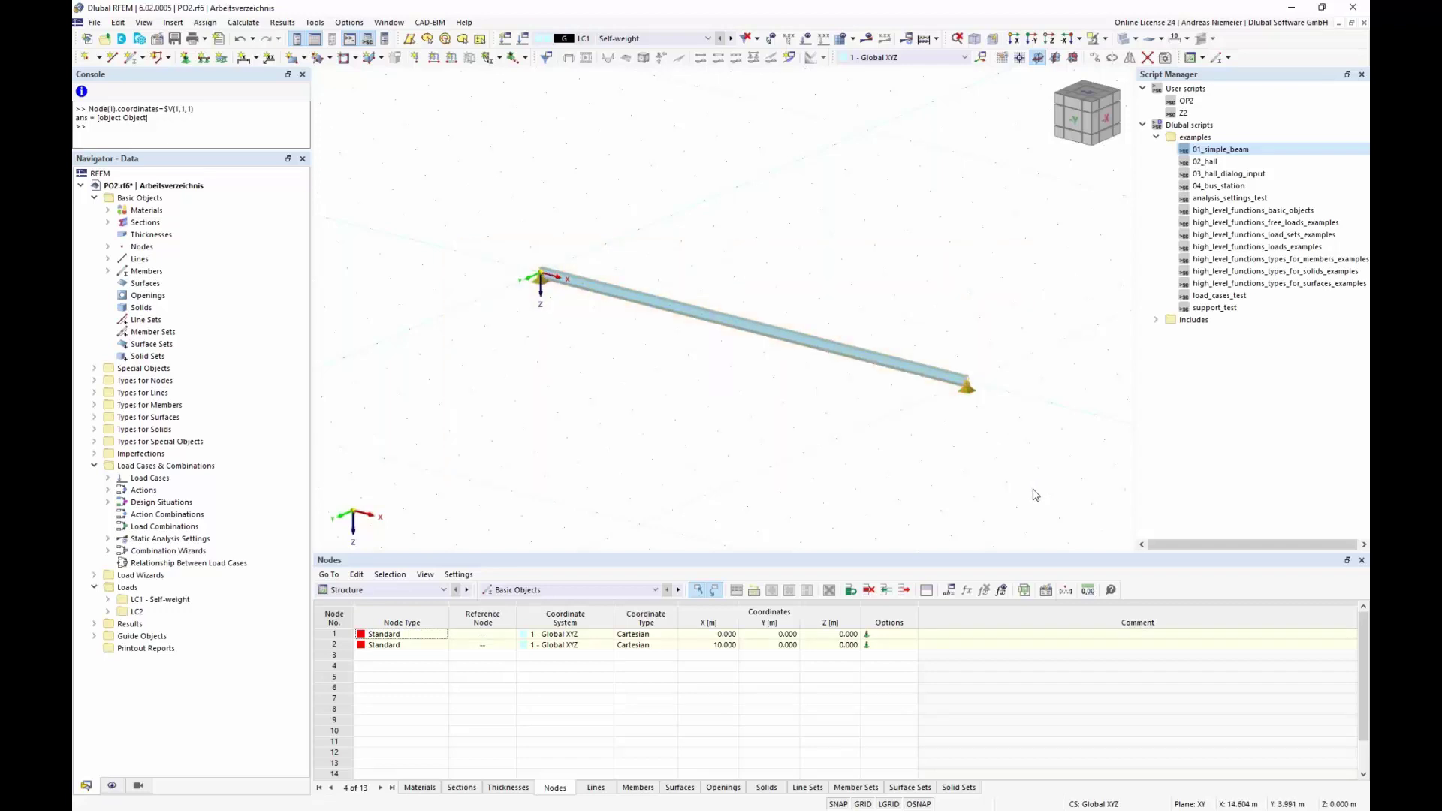
key(Delete)
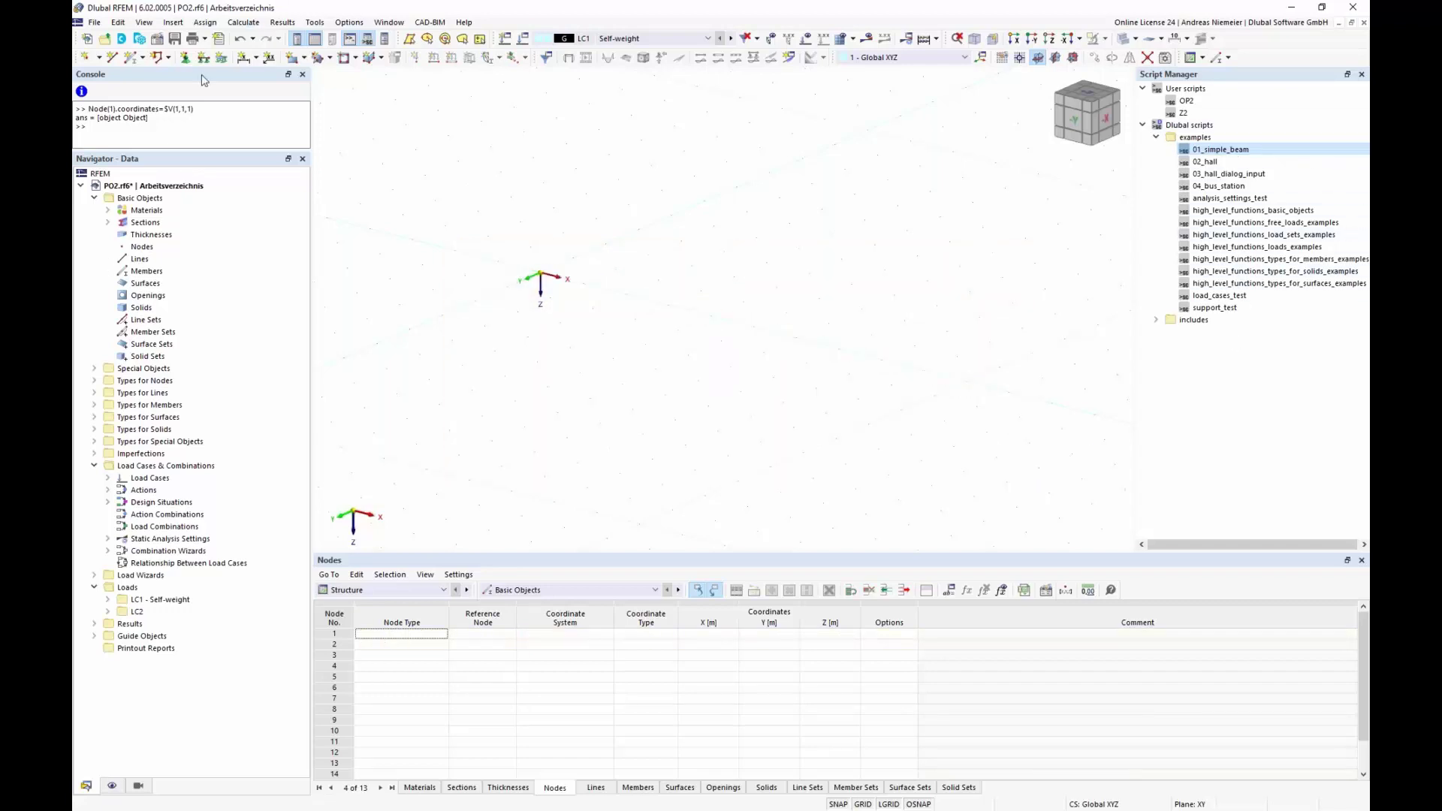
Copy the node creation command from the console and delete the user script OP2.
drag(196, 110, 88, 110)
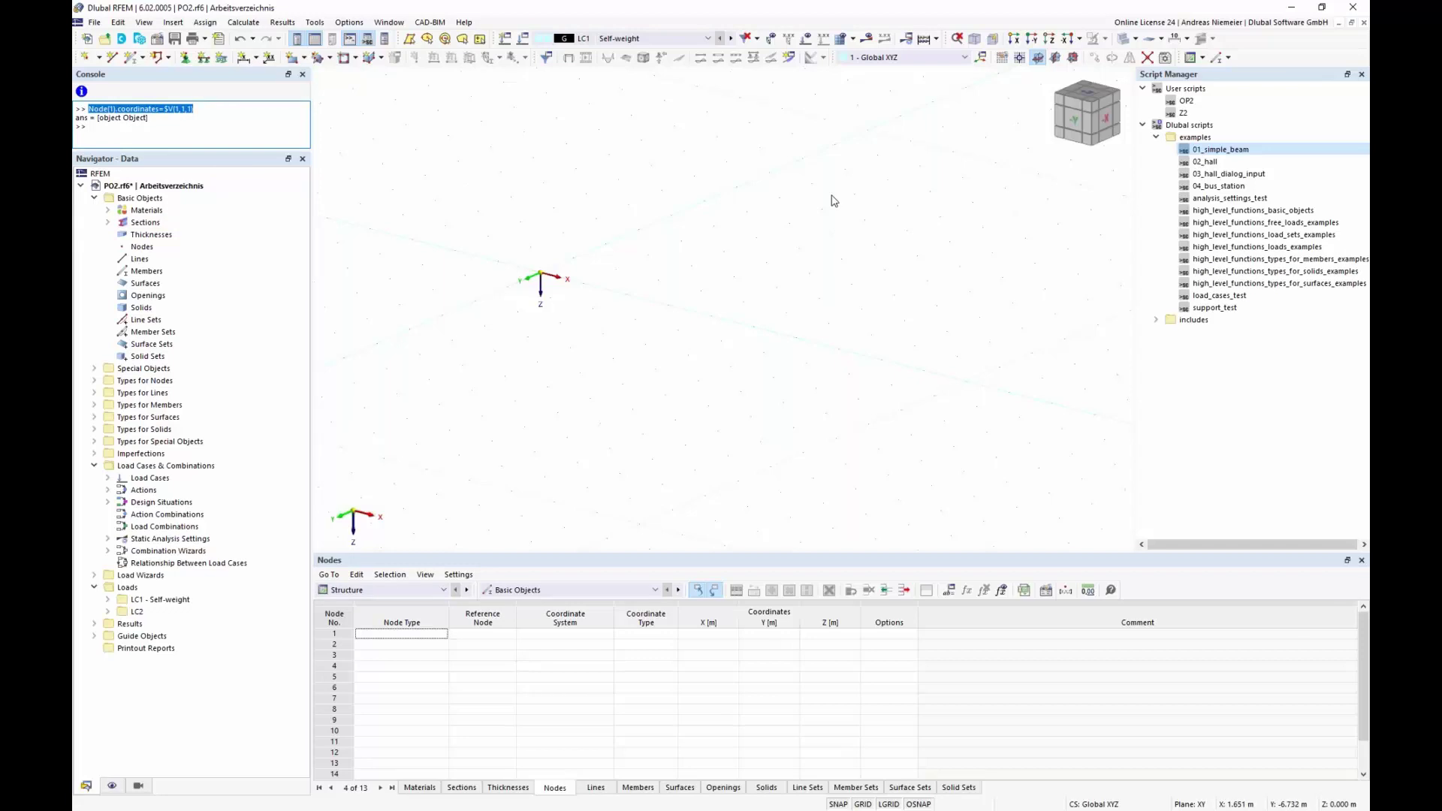
right_click(1187, 100)
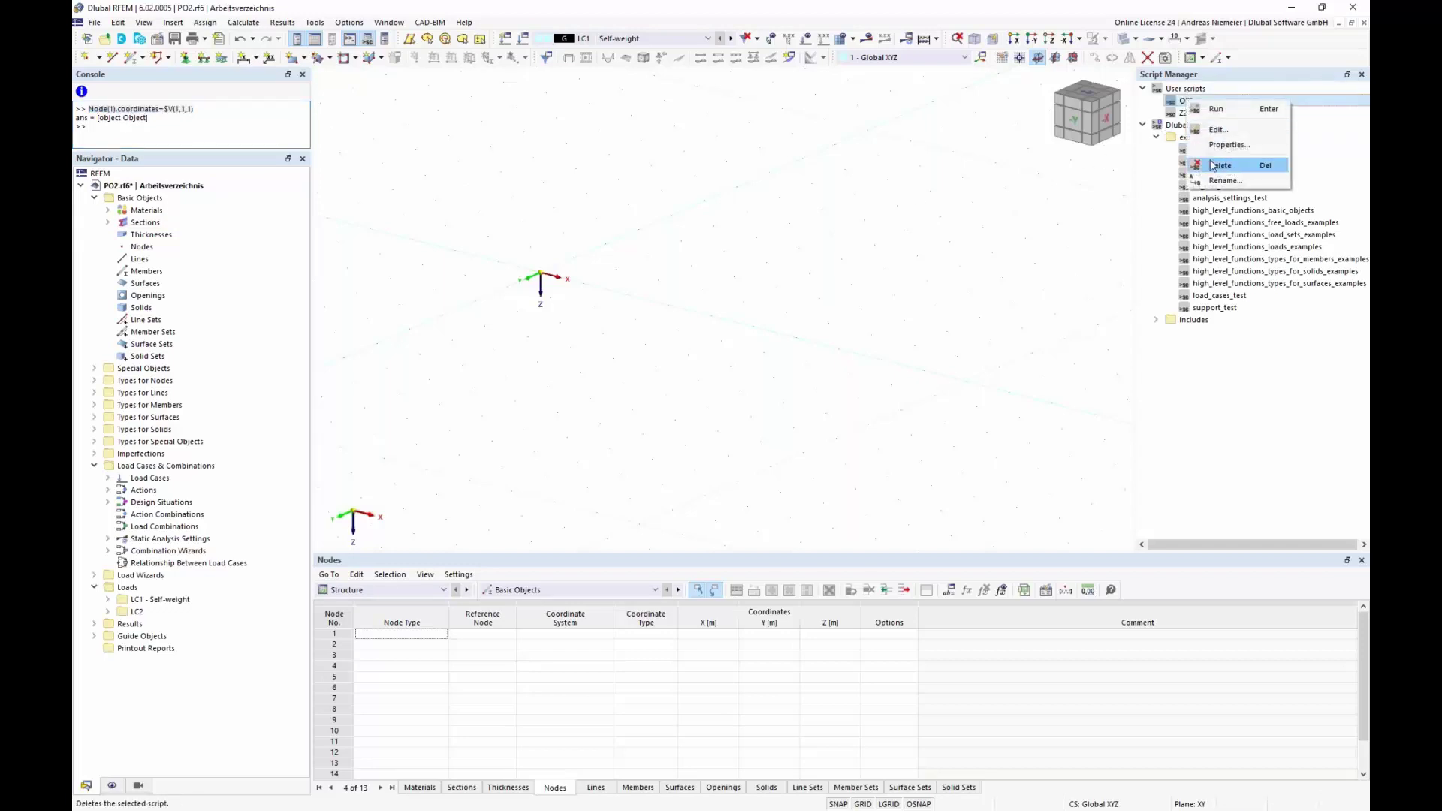
click(1205, 165)
key(Left)
key(Return)
Create a new user script named PO2 and open it for editing in Notepad++.
right_click(1189, 93)
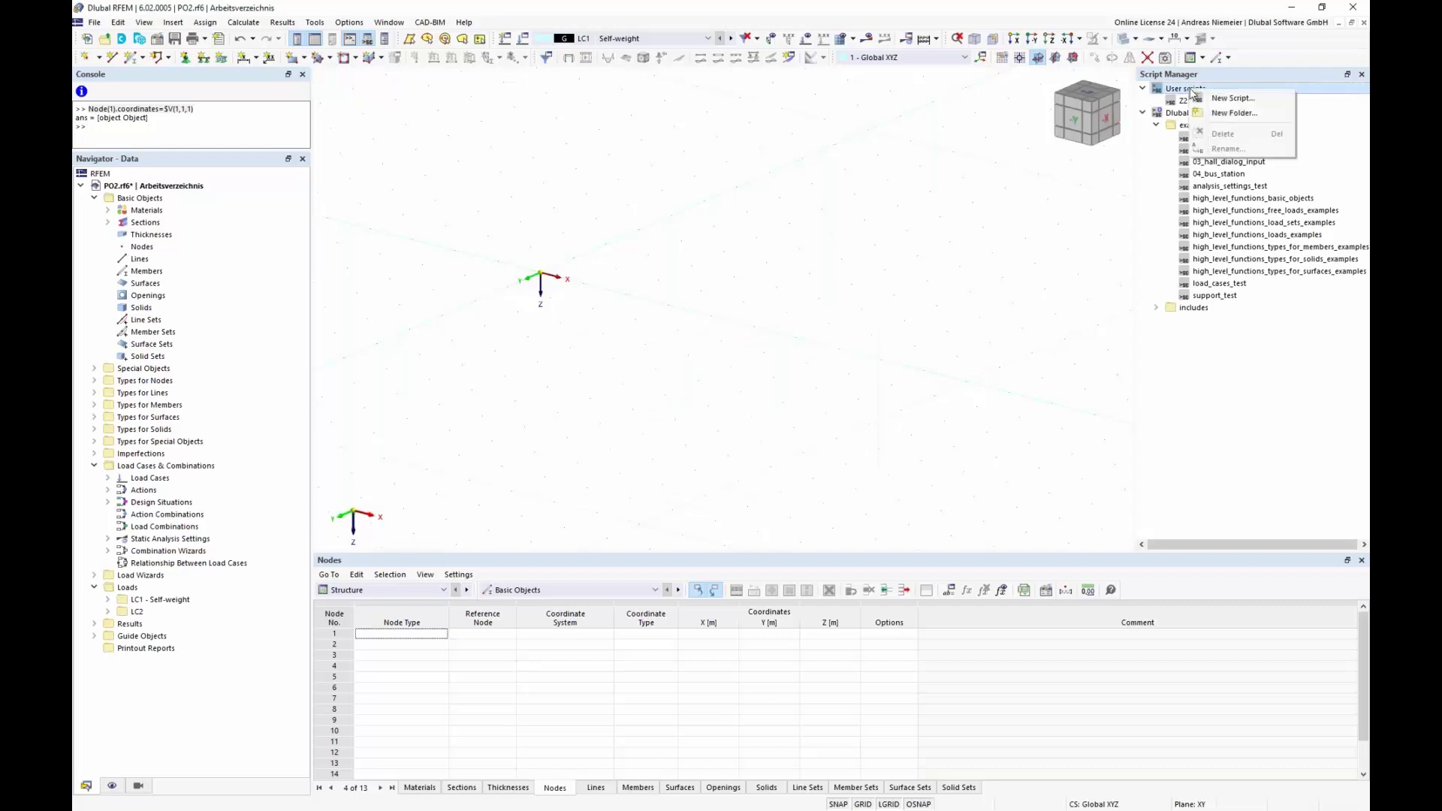
click(1230, 104)
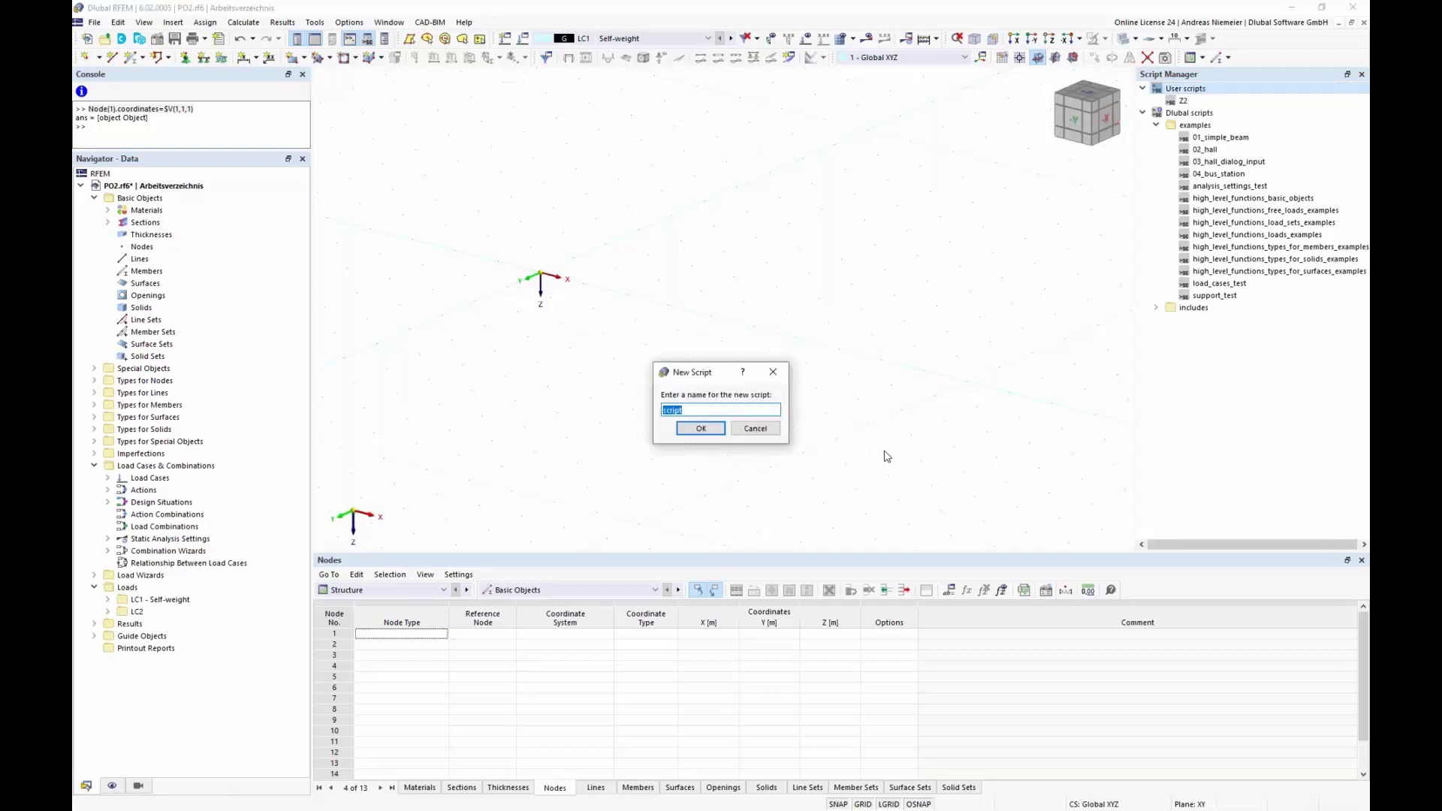
text(PO2)
click(701, 429)
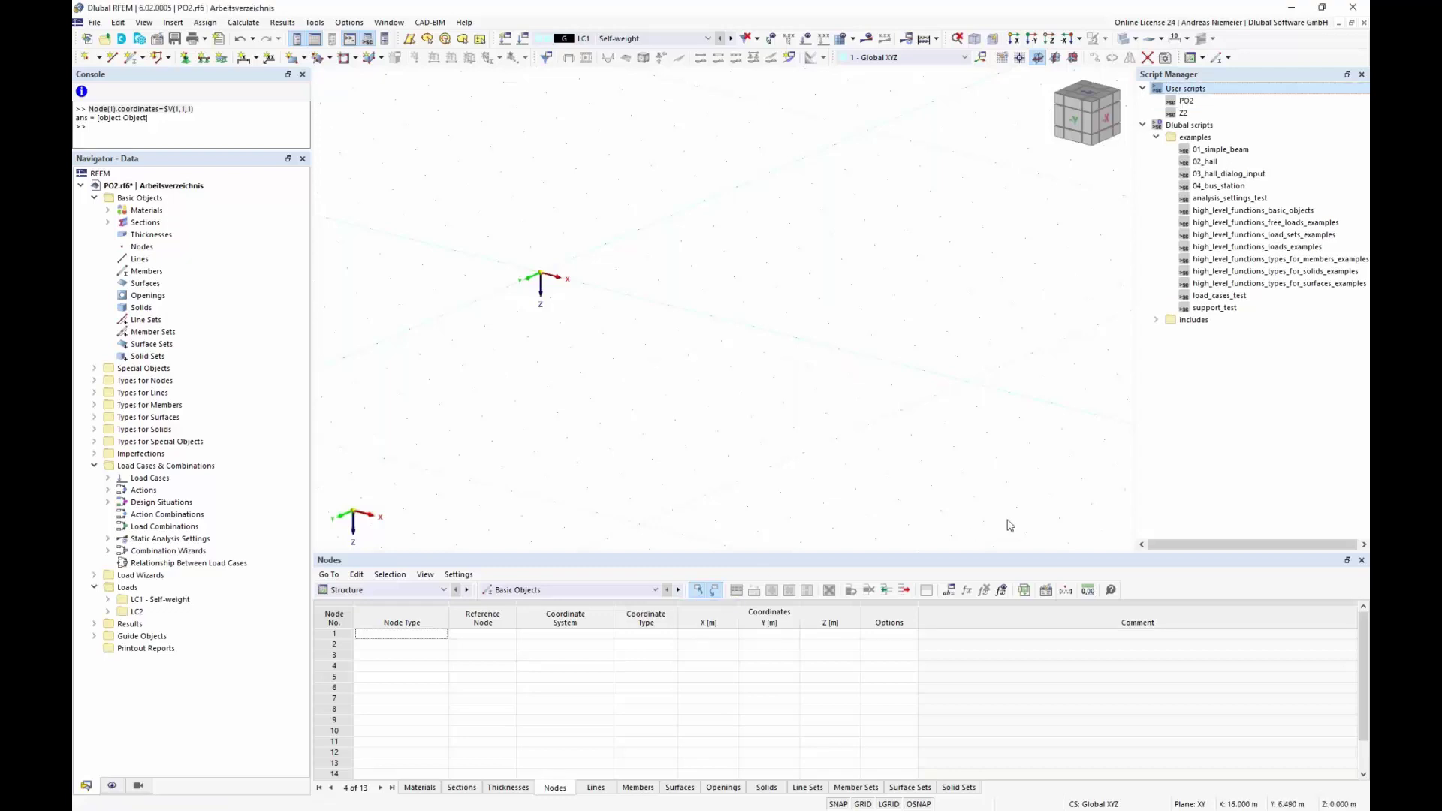
right_click(1187, 102)
click(1217, 133)
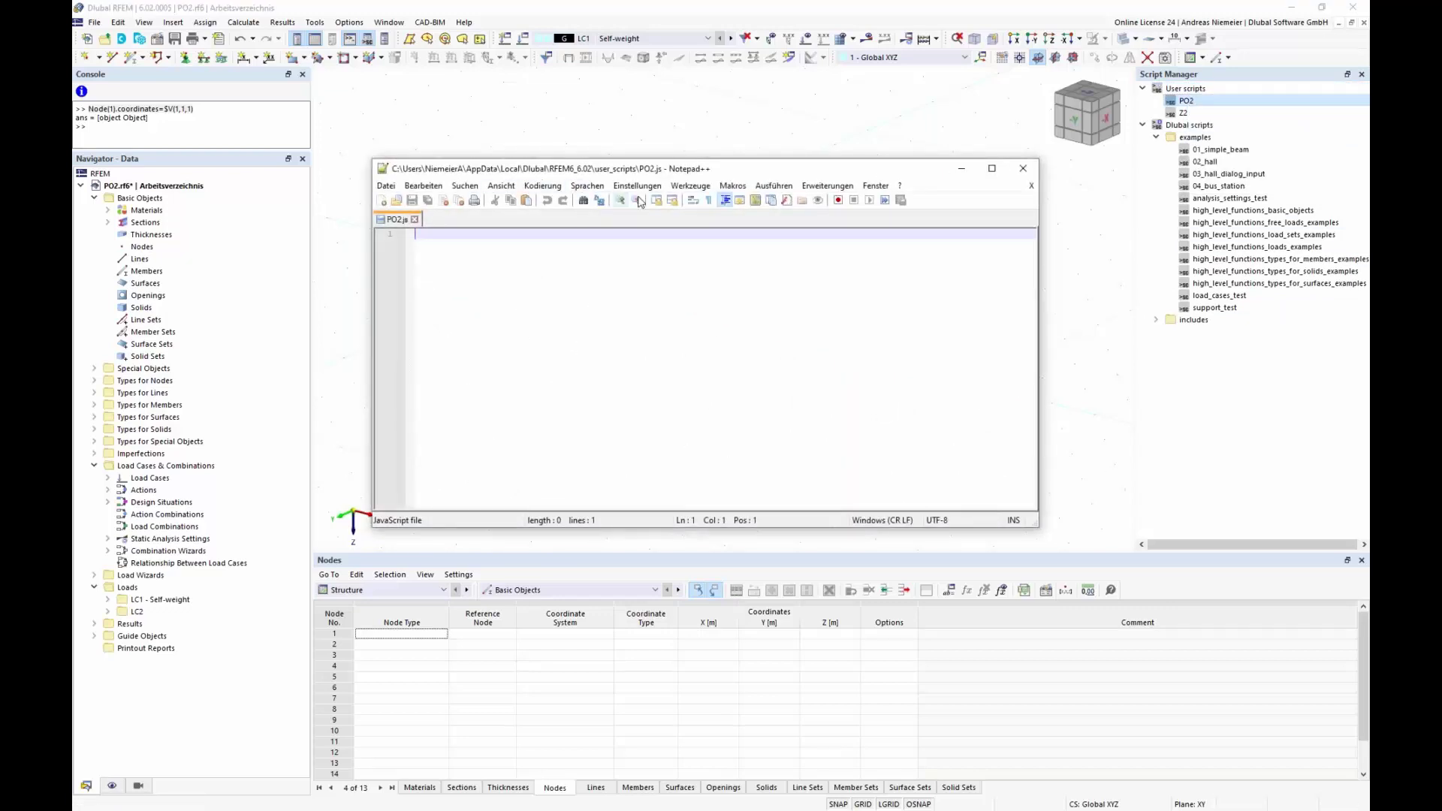
drag(706, 168, 683, 233)
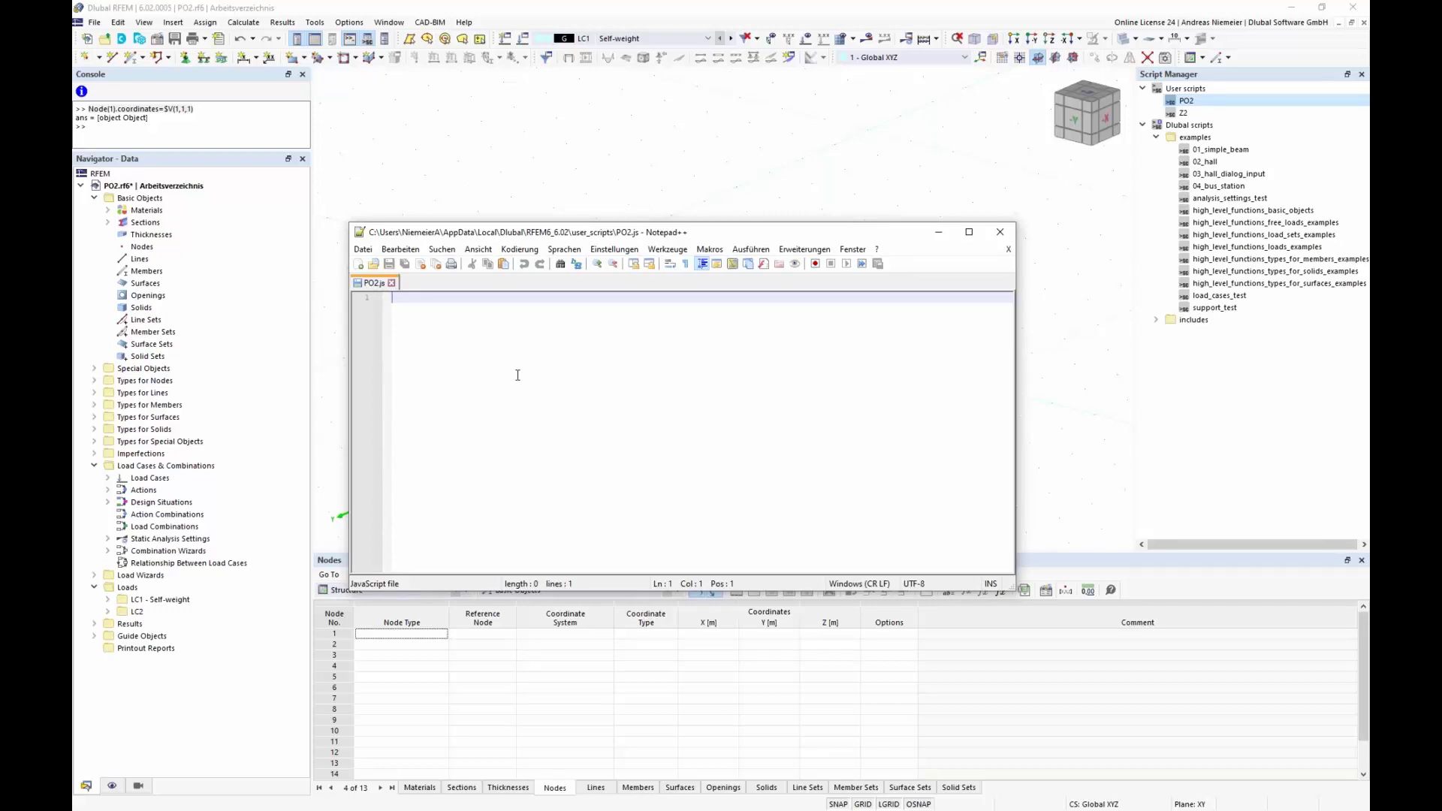
Write the comment "//Create one node" and the line Node(1).coordinates=$V(1,1,1) in the script, and save it.
text(//)
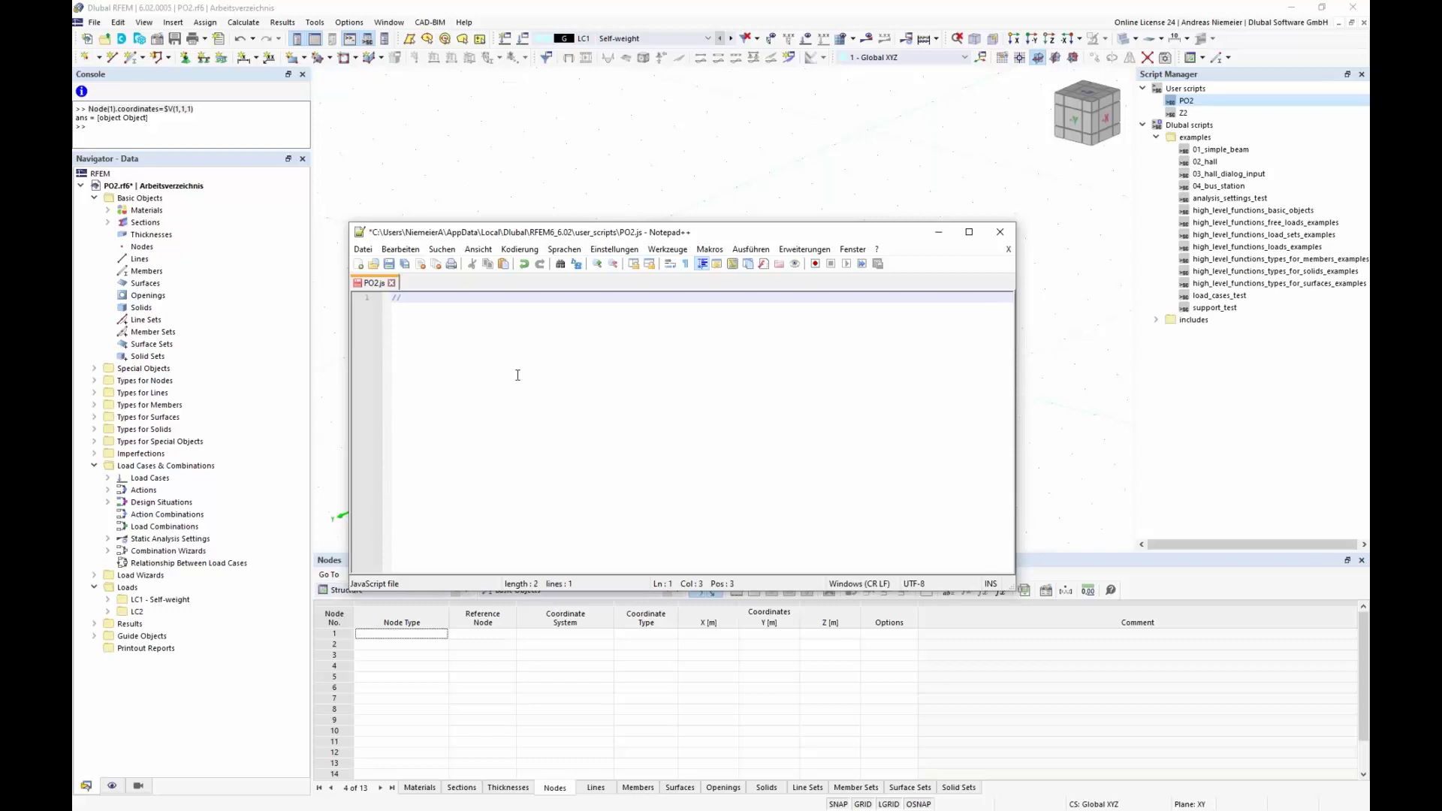
text(Create one node)
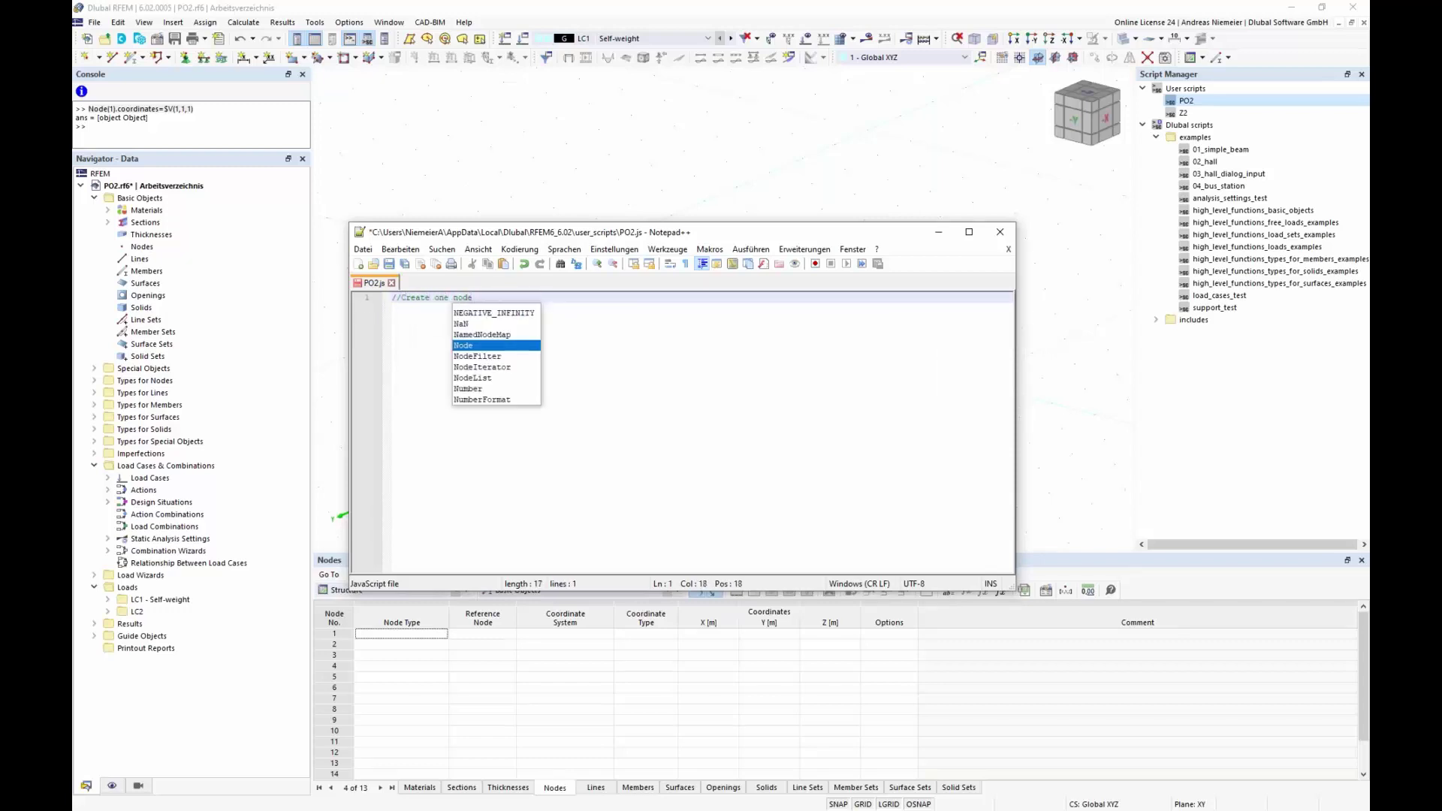
key(Return)
text(Node(1).coordinates=$V(1,1,1))
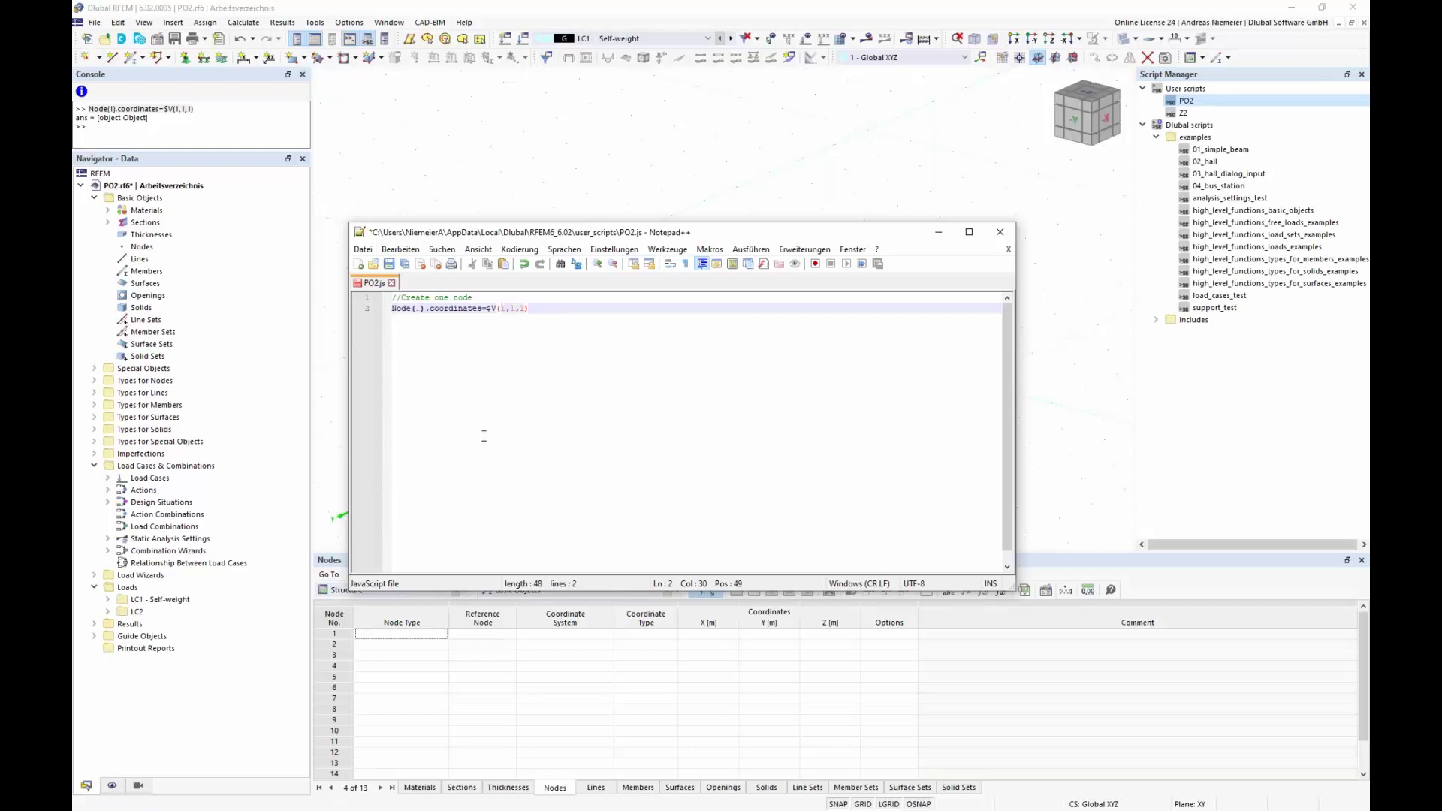
key(ctrl+s)
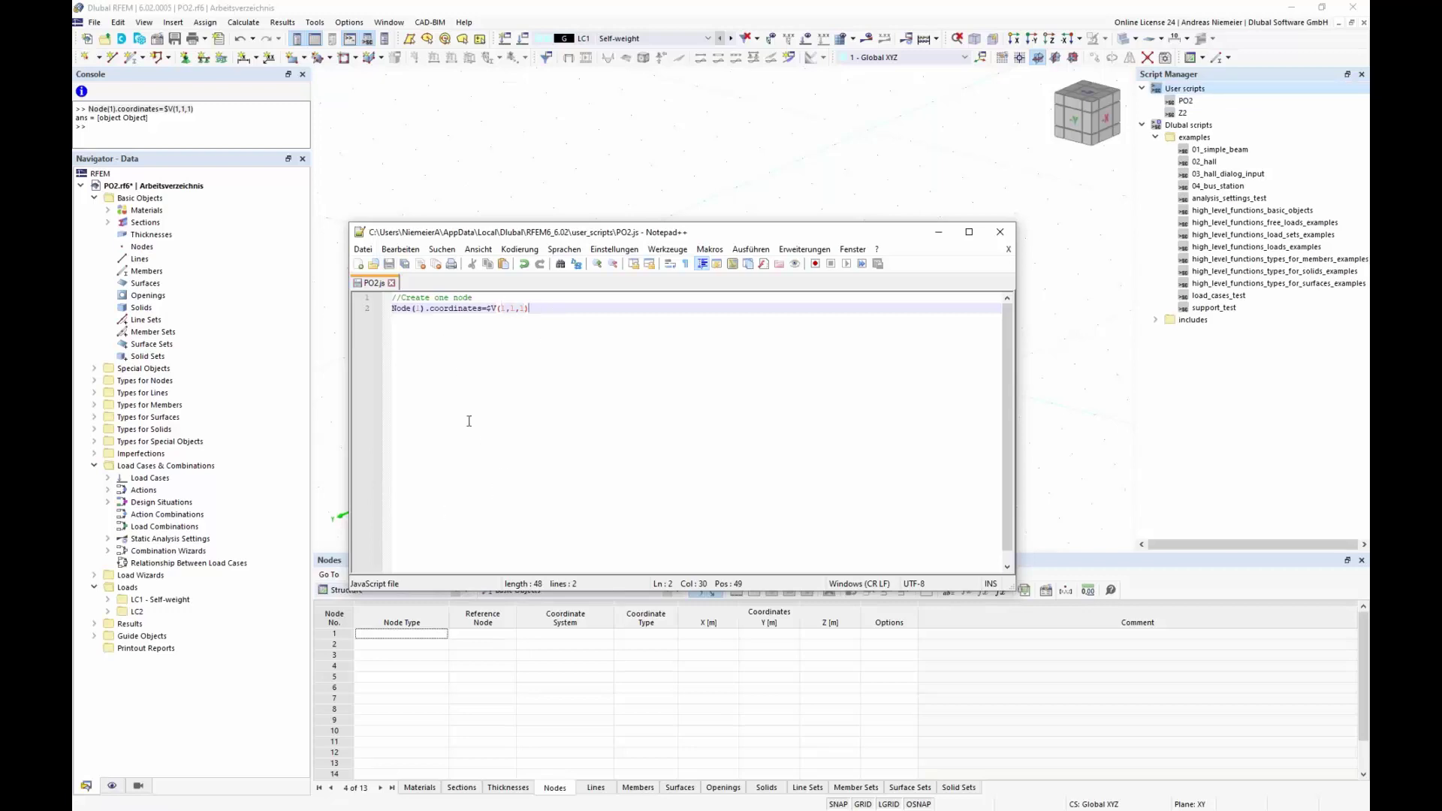
Switch to RFEM, run the PO2 user script, and delete the node it creates.
click(618, 178)
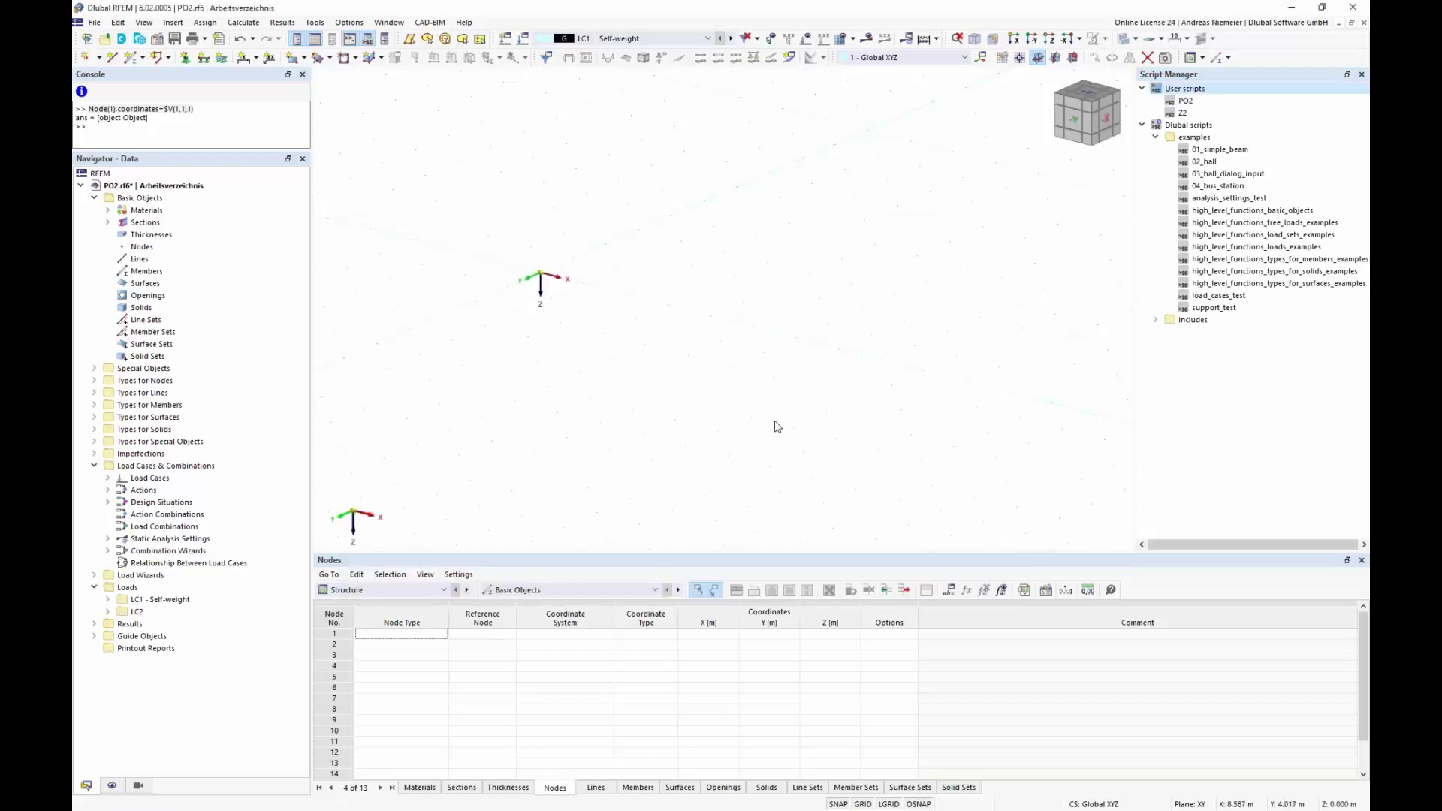
click(1198, 100)
double_click(1199, 103)
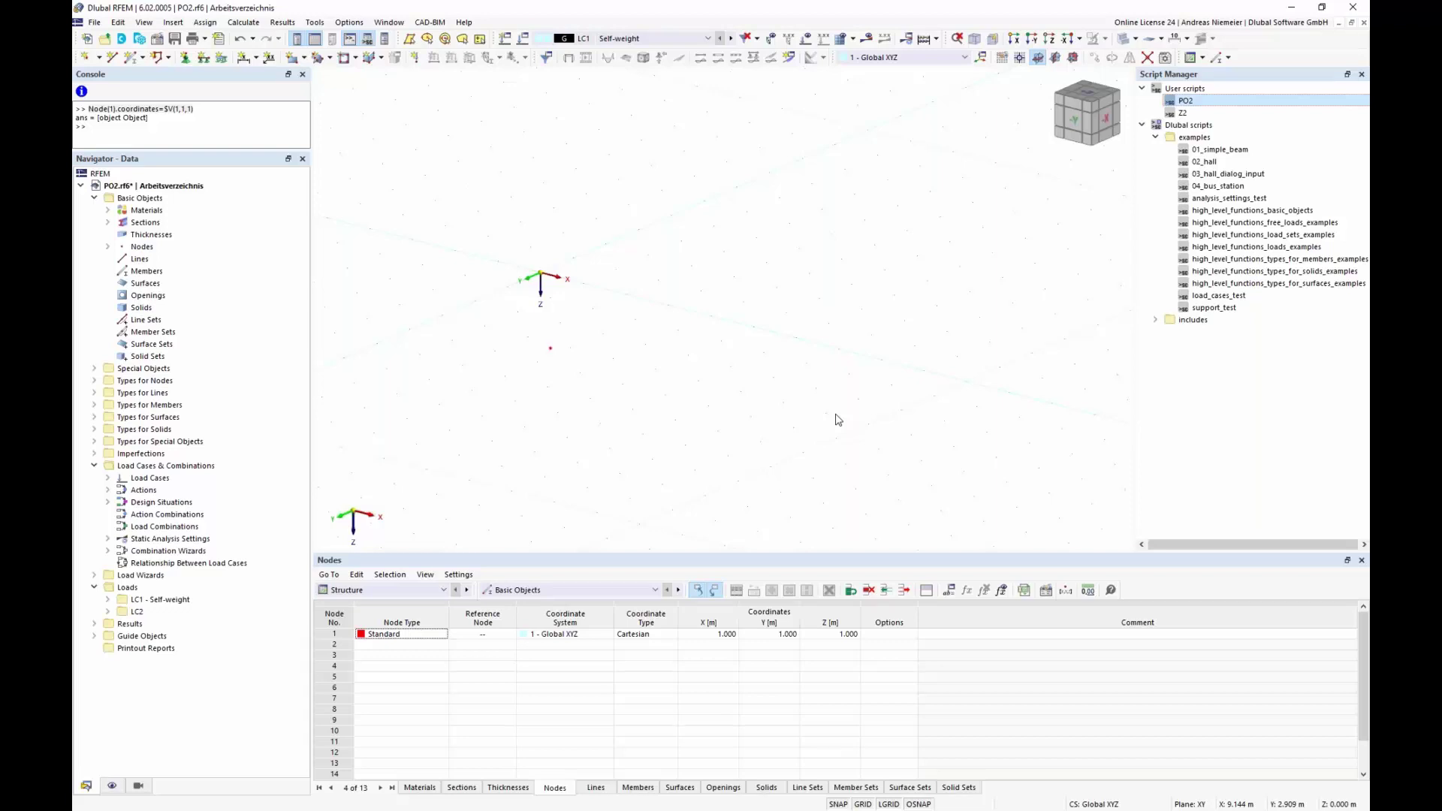
drag(394, 277, 653, 401)
key(Delete)
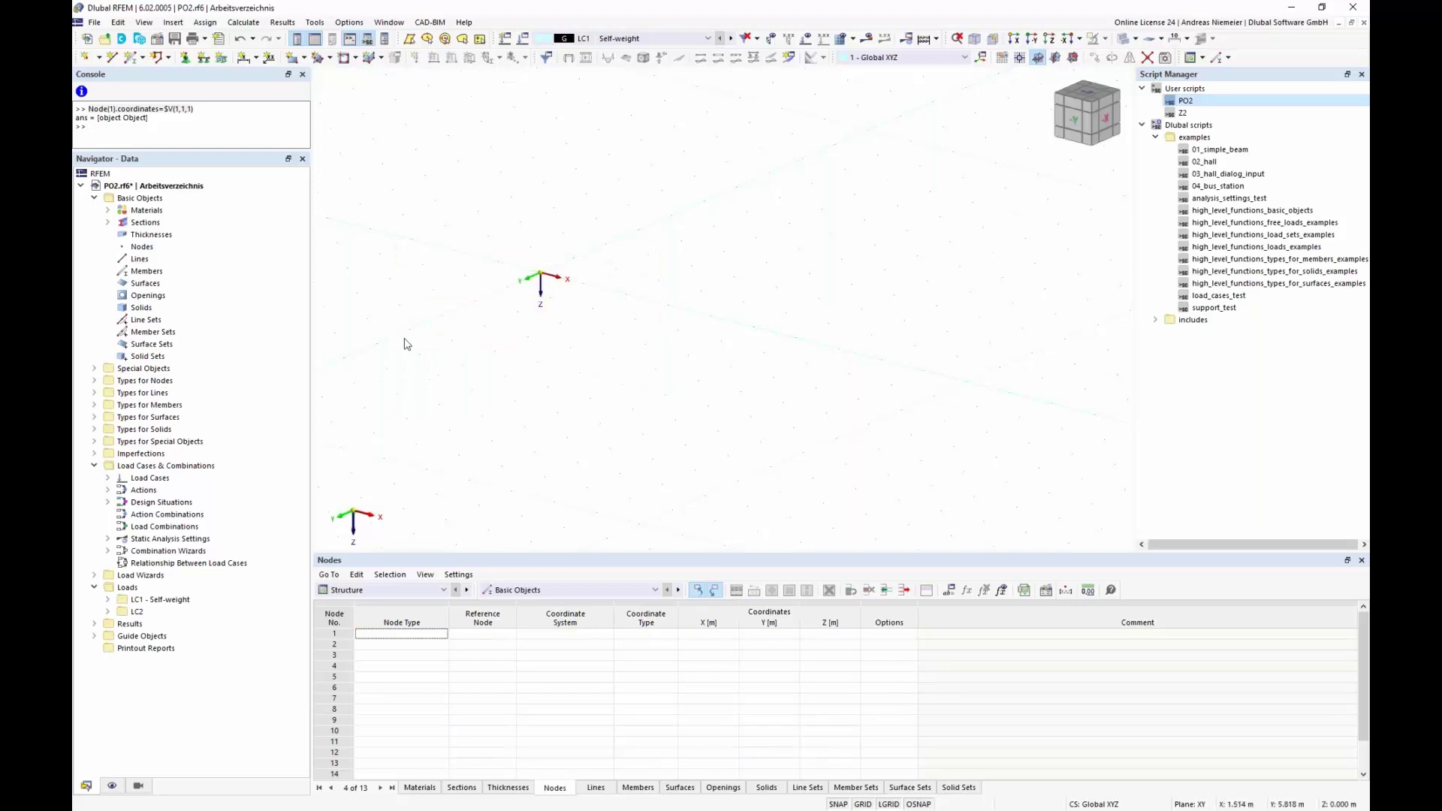
Return to the script in Notepad++ and change its comment to "//Create more nodes on one line".
key(alt+Tab)
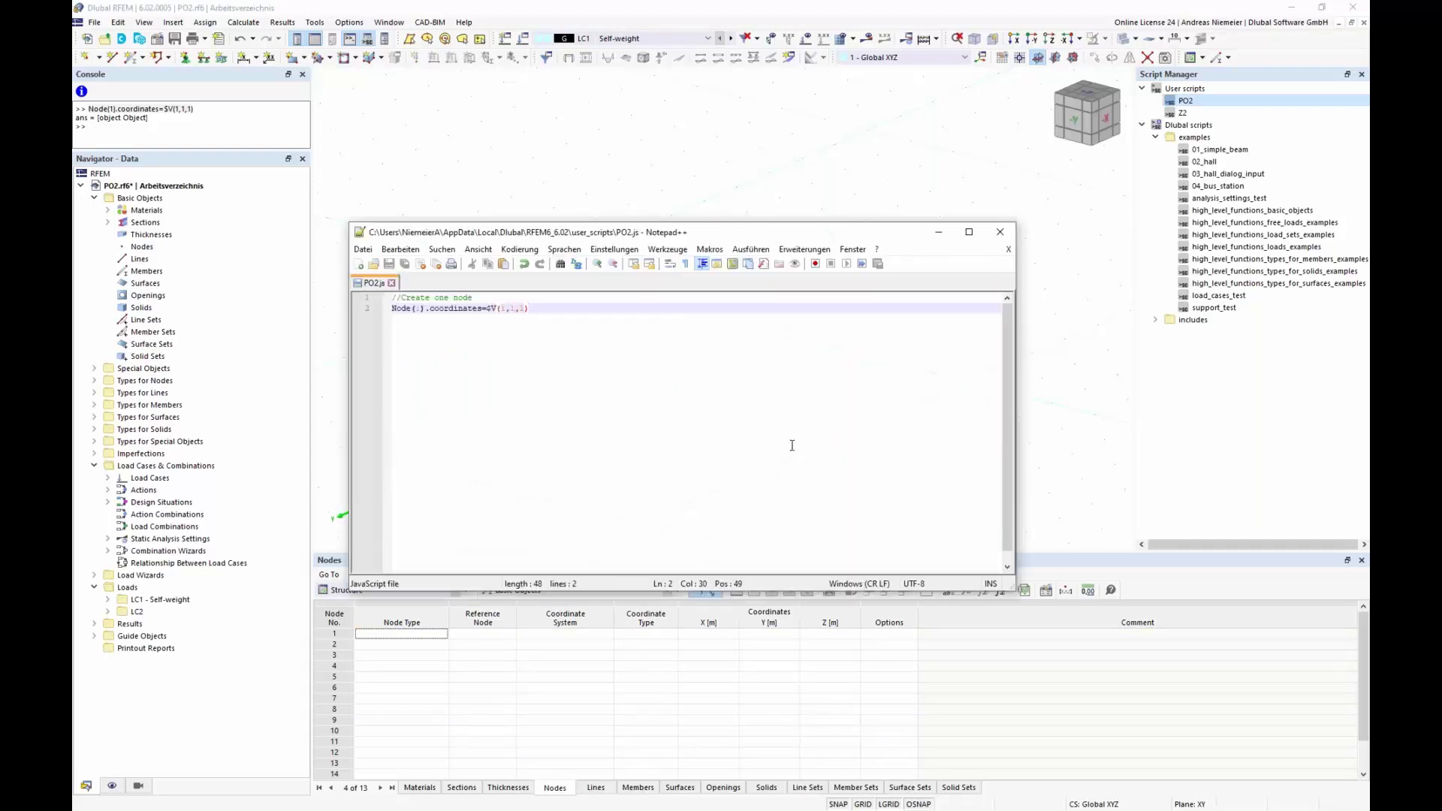
key(Up)
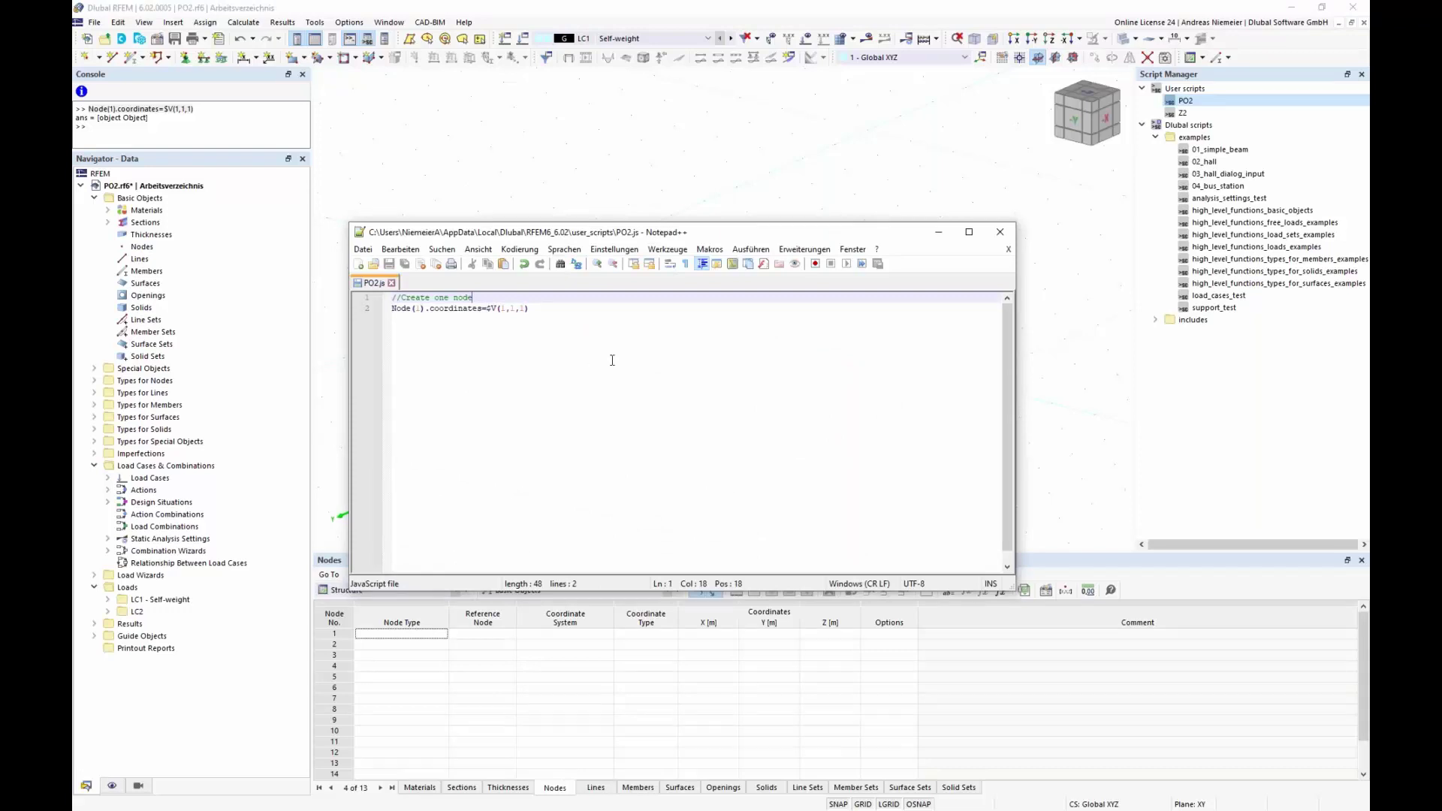
click(430, 299)
text(more nodes o)
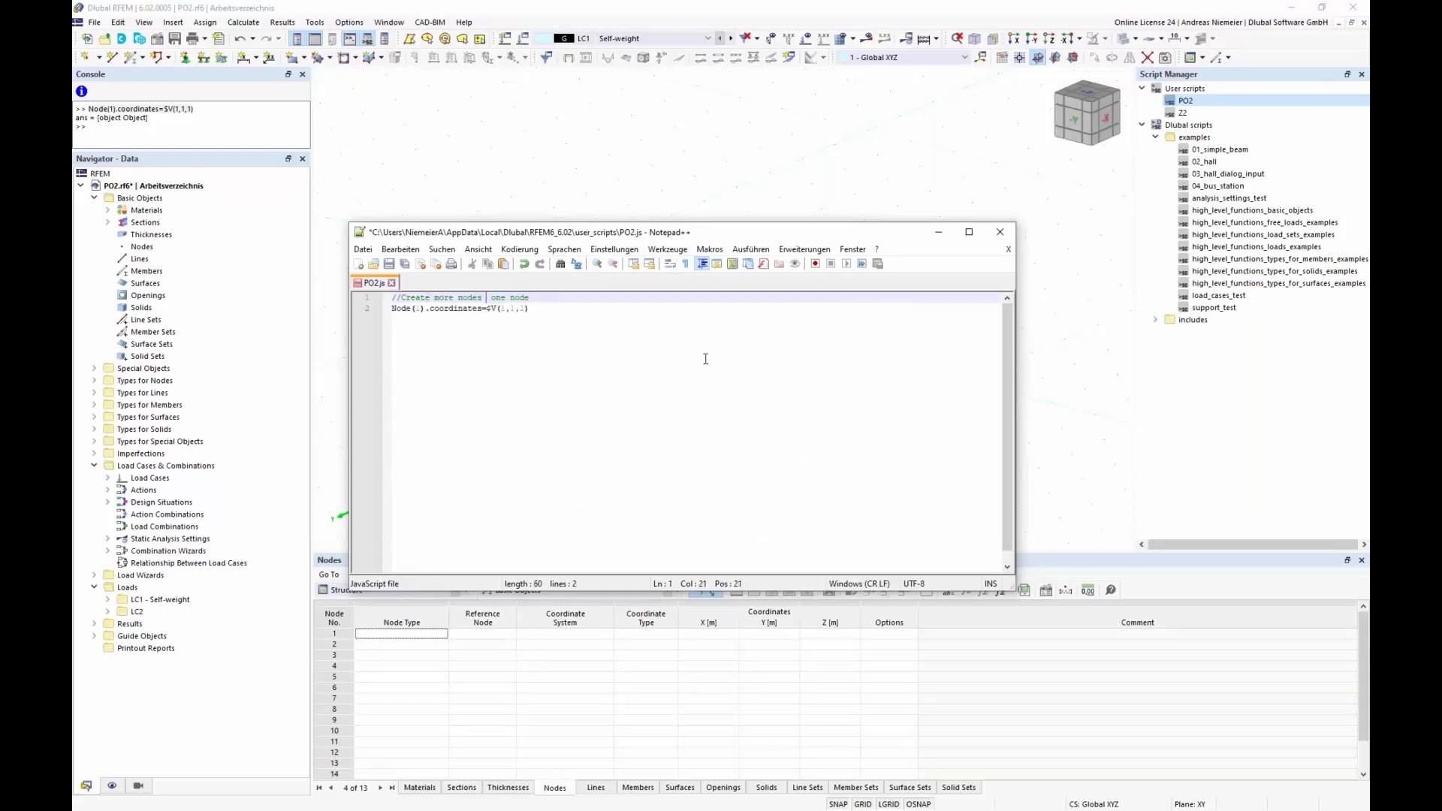
text(n)
text(line)
key(Delete)
key(Delete)
key(Delete)
key(Delete)
key(Delete)
key(Delete)
key(Delete)
key(Delete)
key(Delete)
Add the loop header for (var i=1;i<5;++i) below the comment and open its body with a brace.
key(Return)
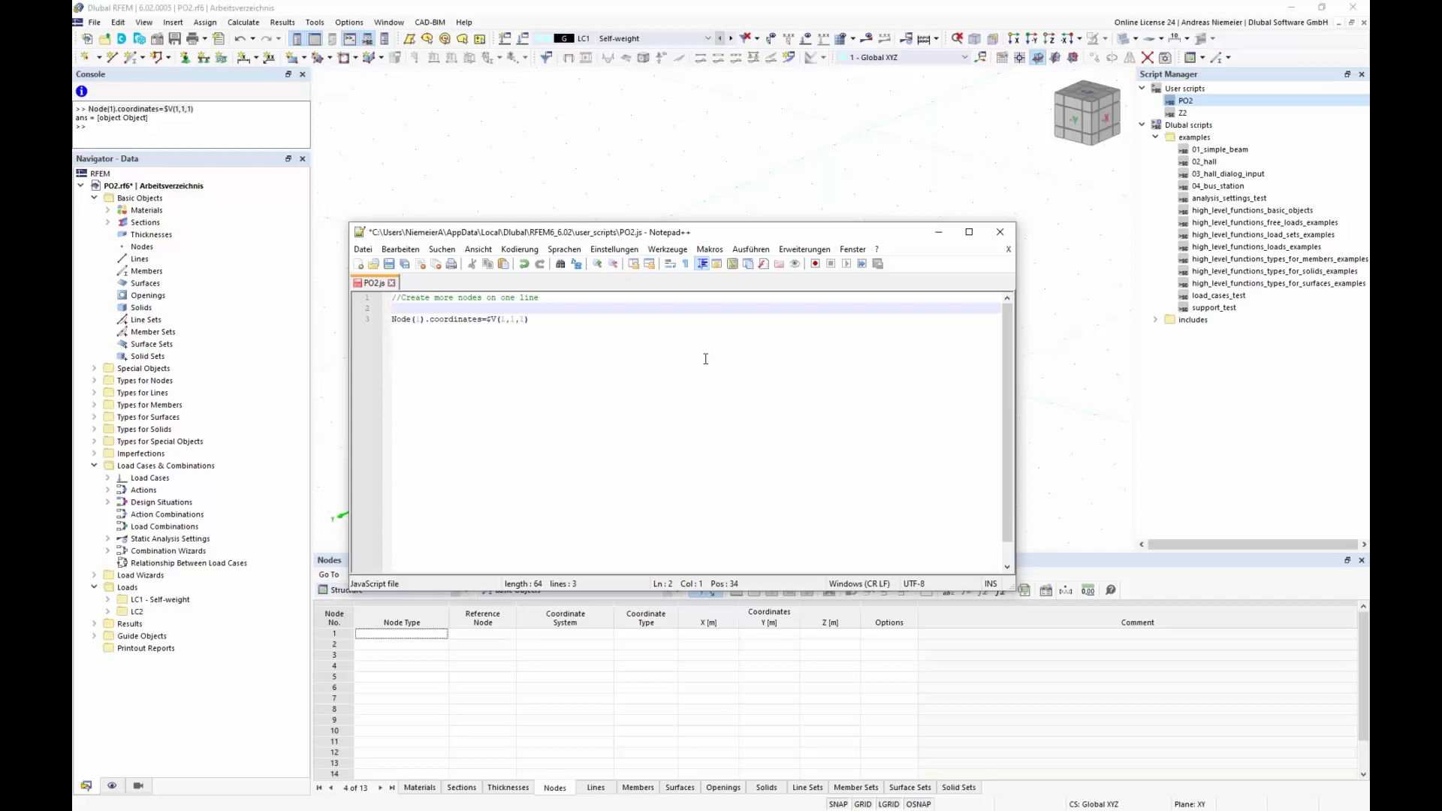
text(for (va)
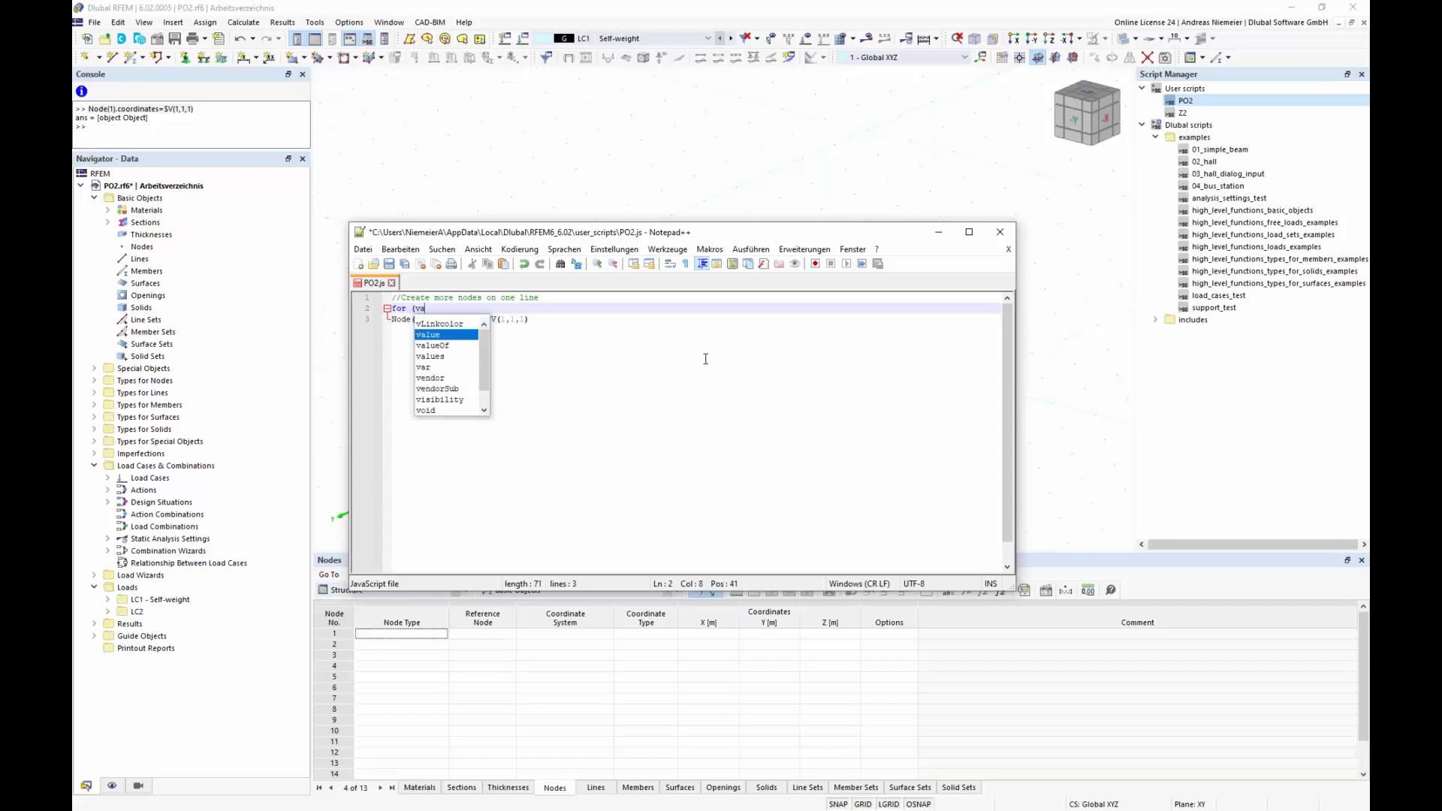
text(r i)
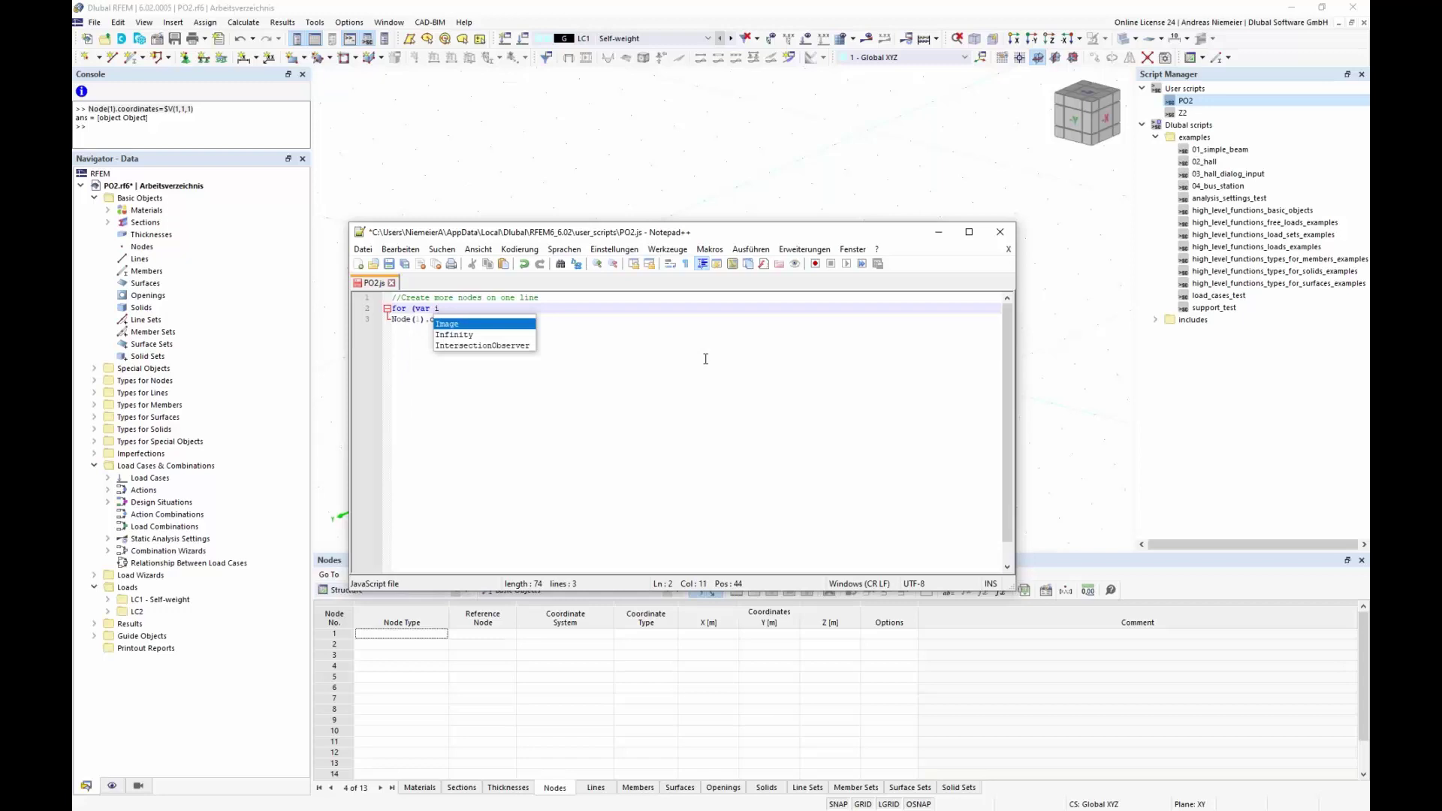
text(=1)
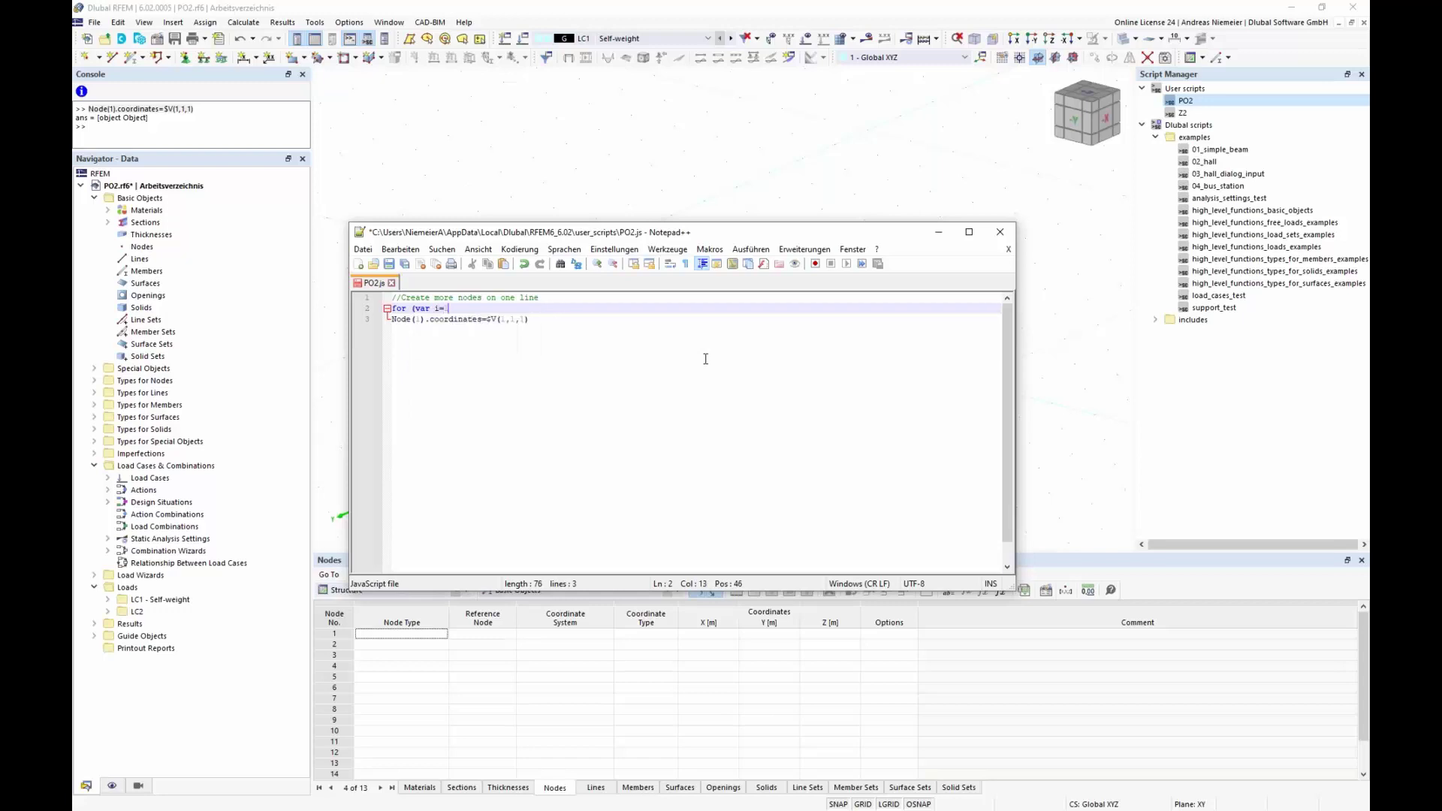
text(;i)
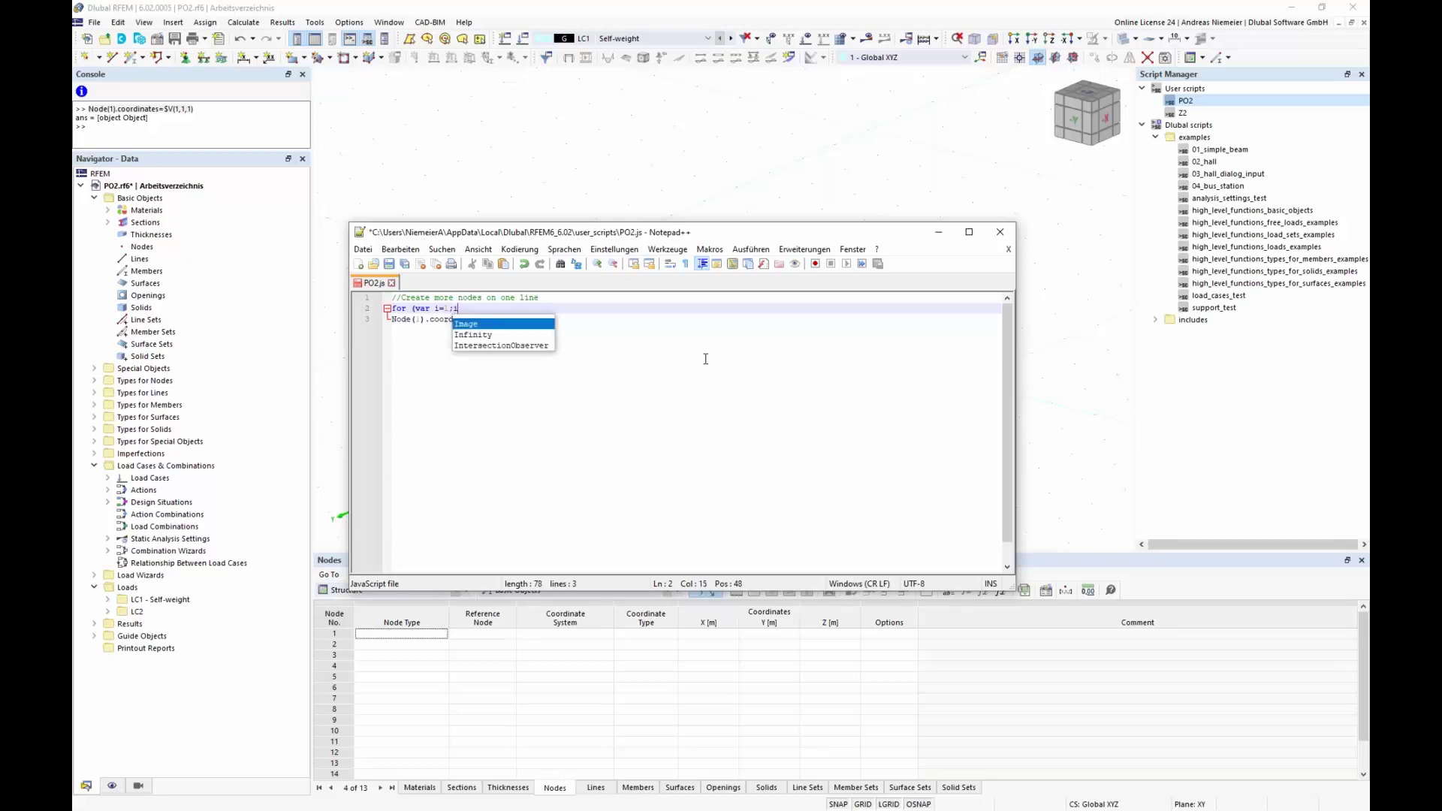
text(<)
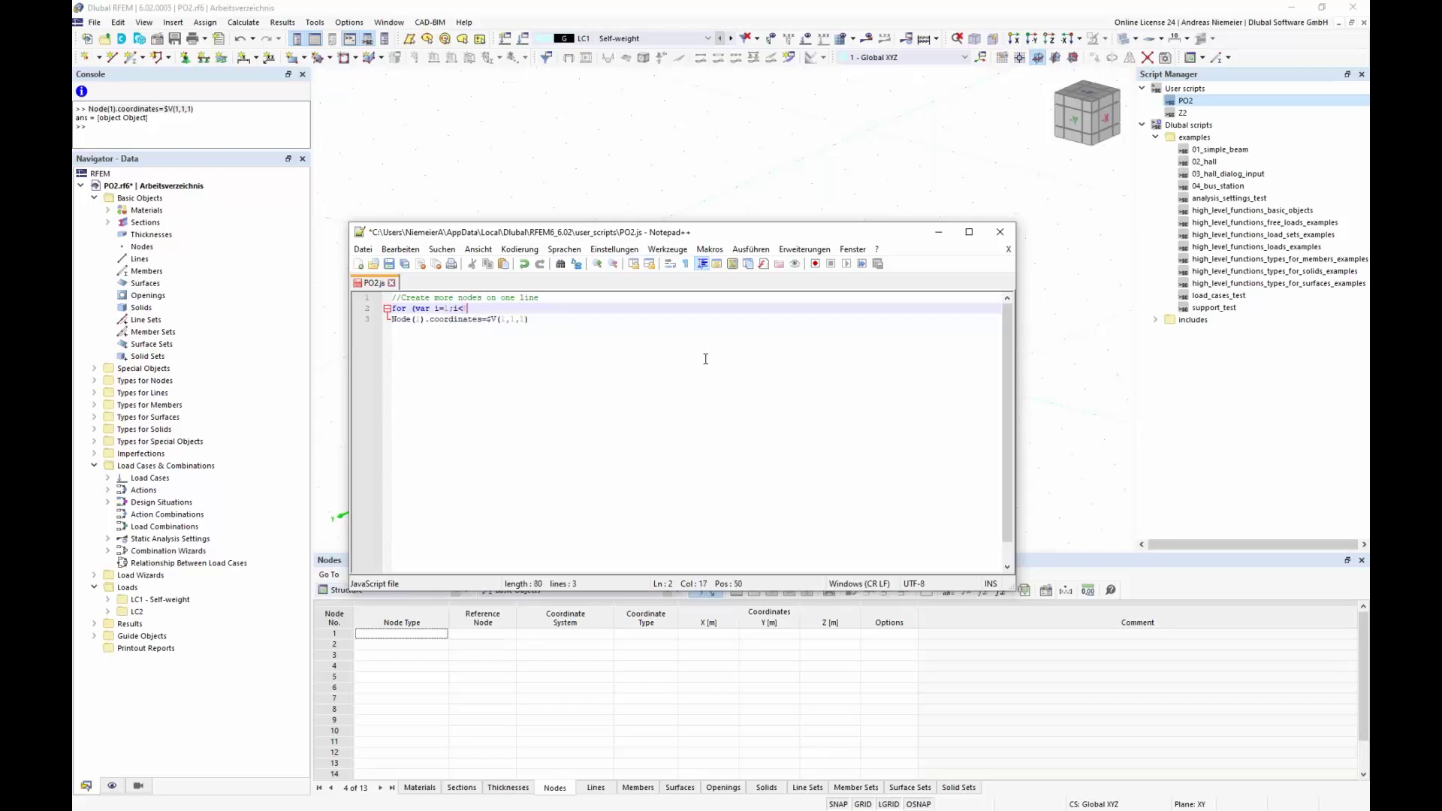
text(5;++i))
key(Return)
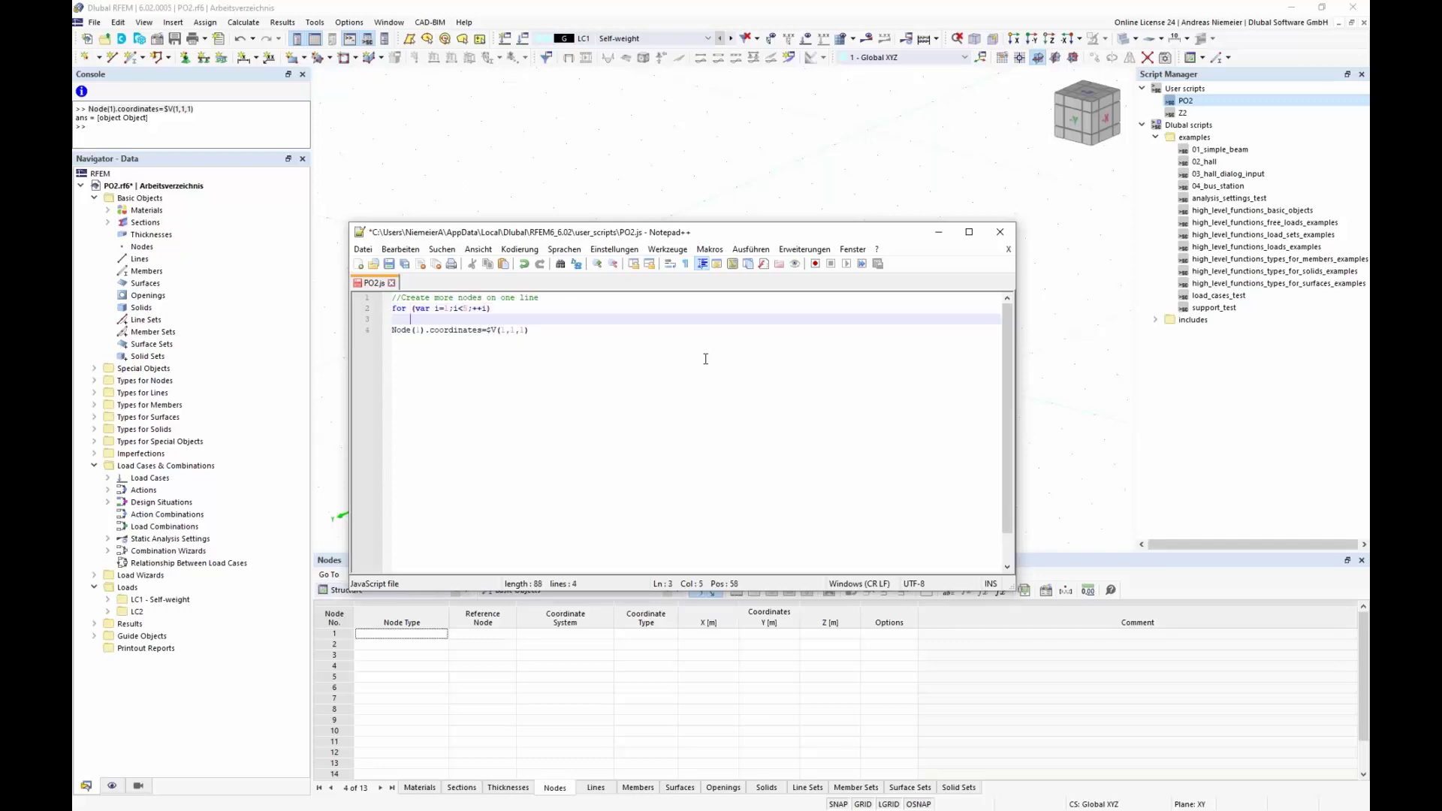
text({)
key(Return)
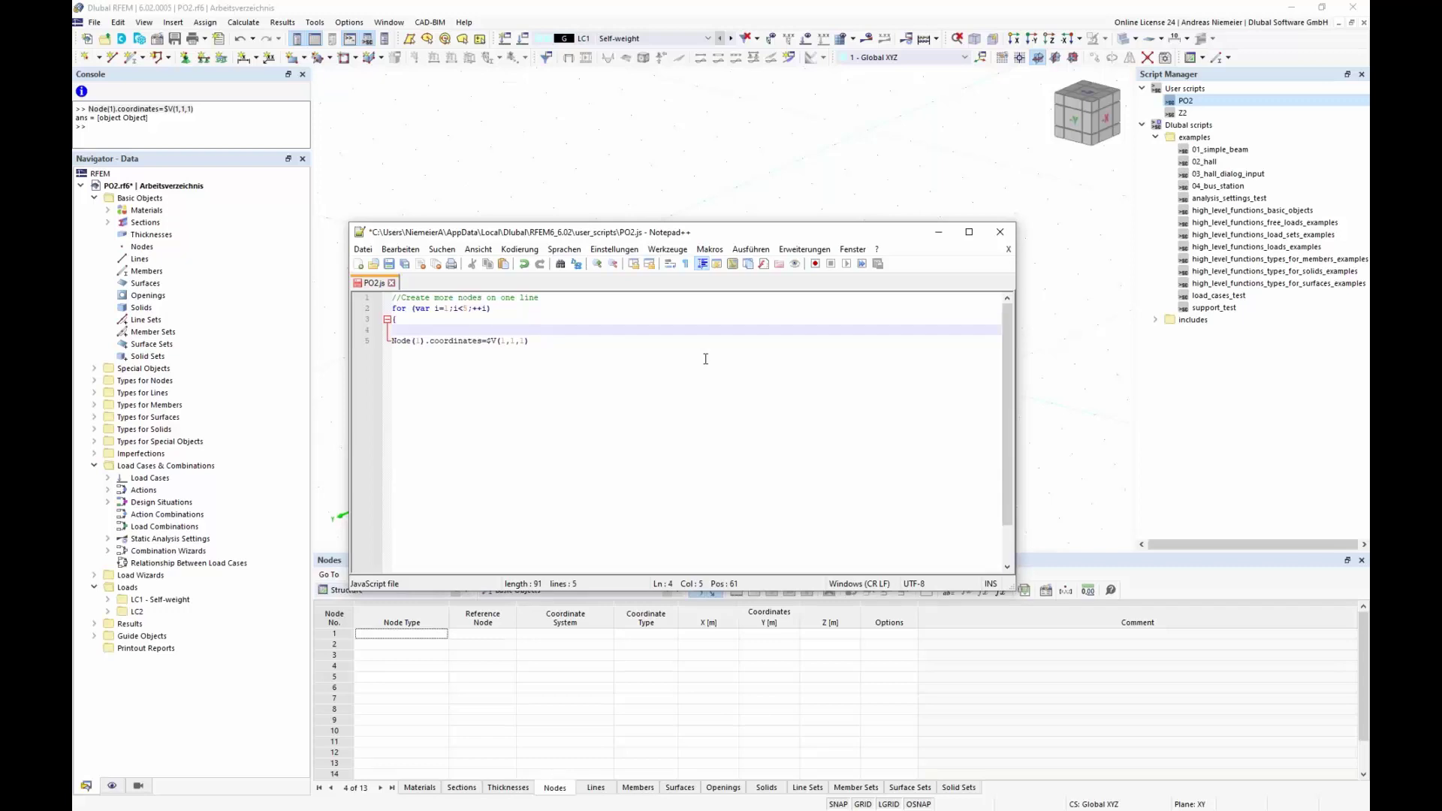
Write the statements Node(i); and x=i*1; on separate lines inside the loop body.
text(Node(i)
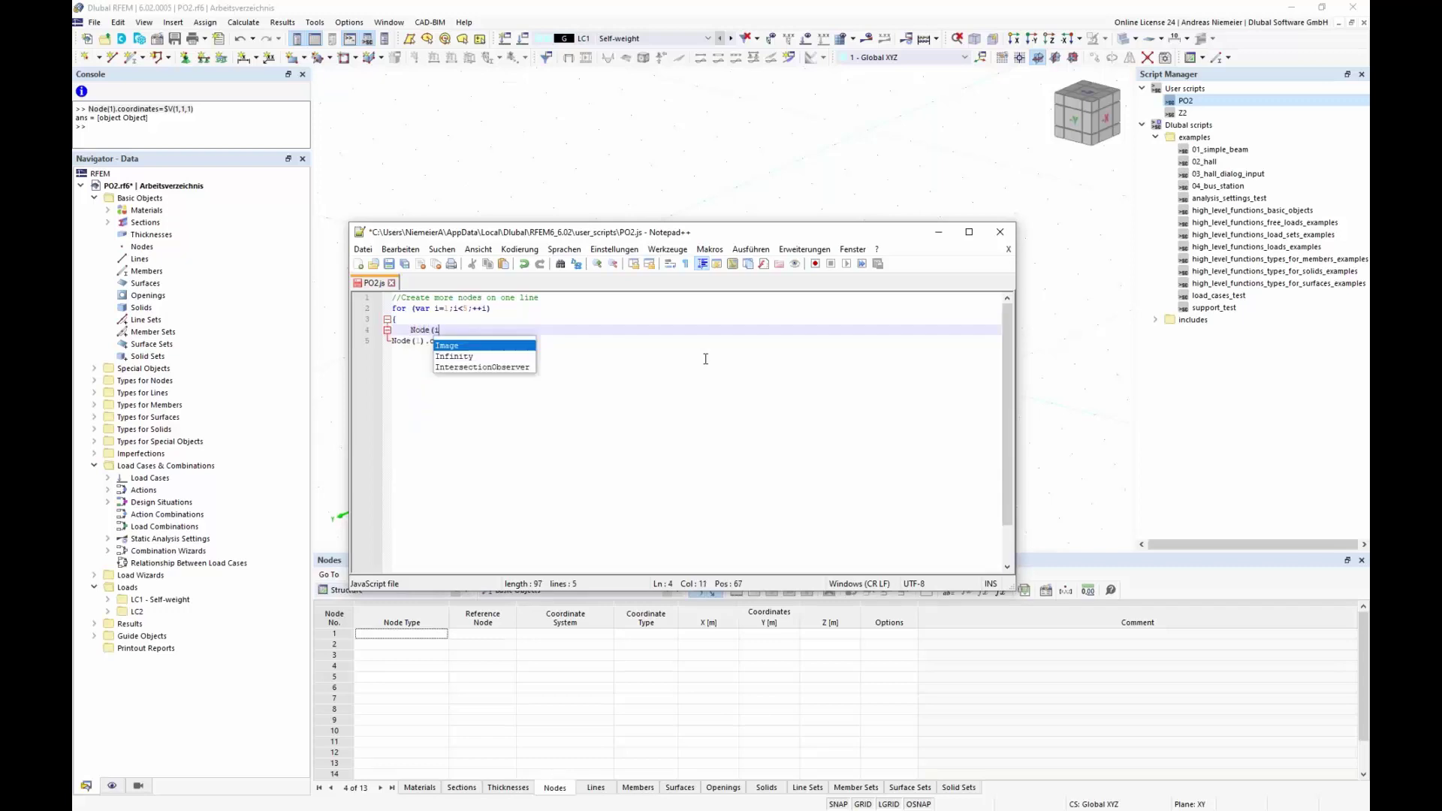
text();)
key(Return)
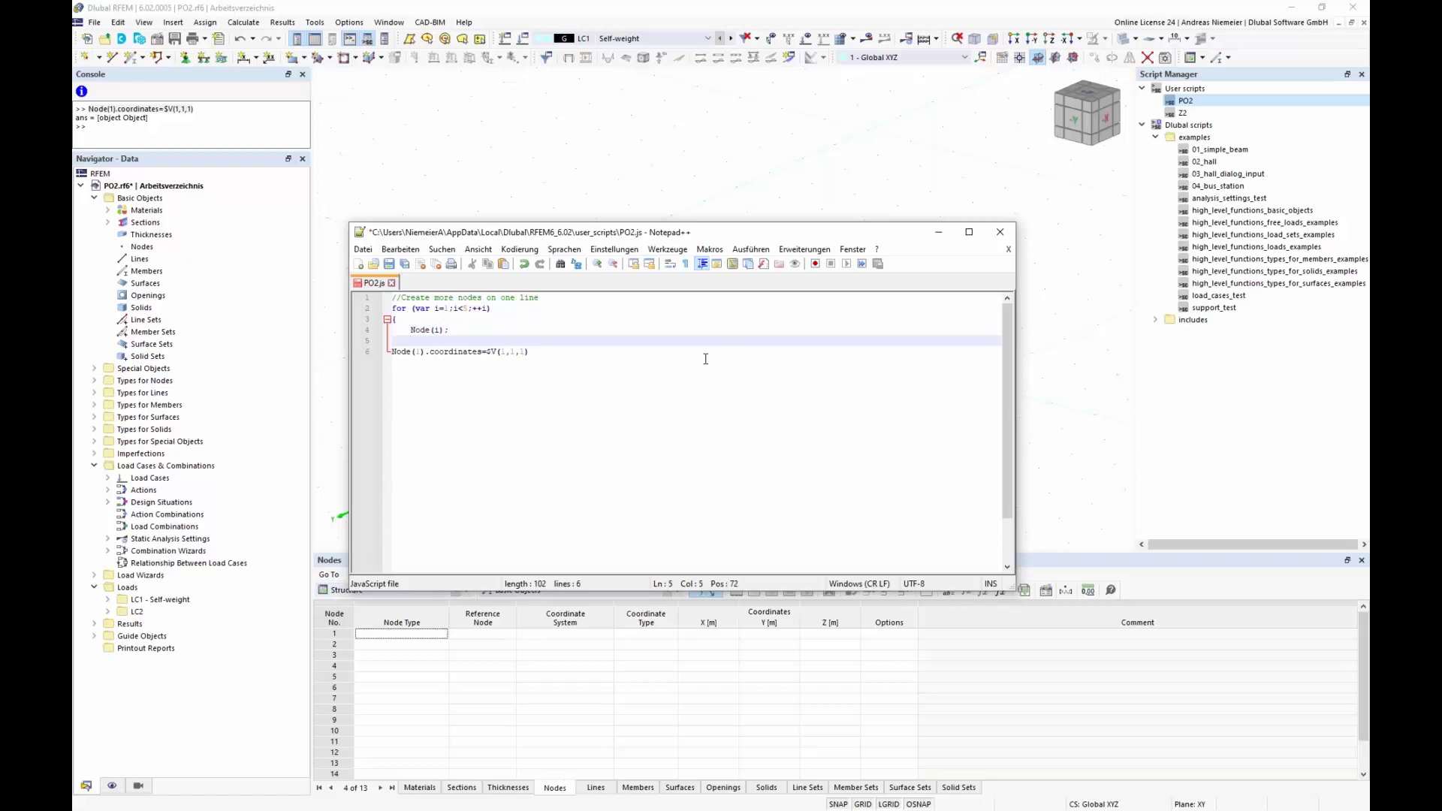
text(x)
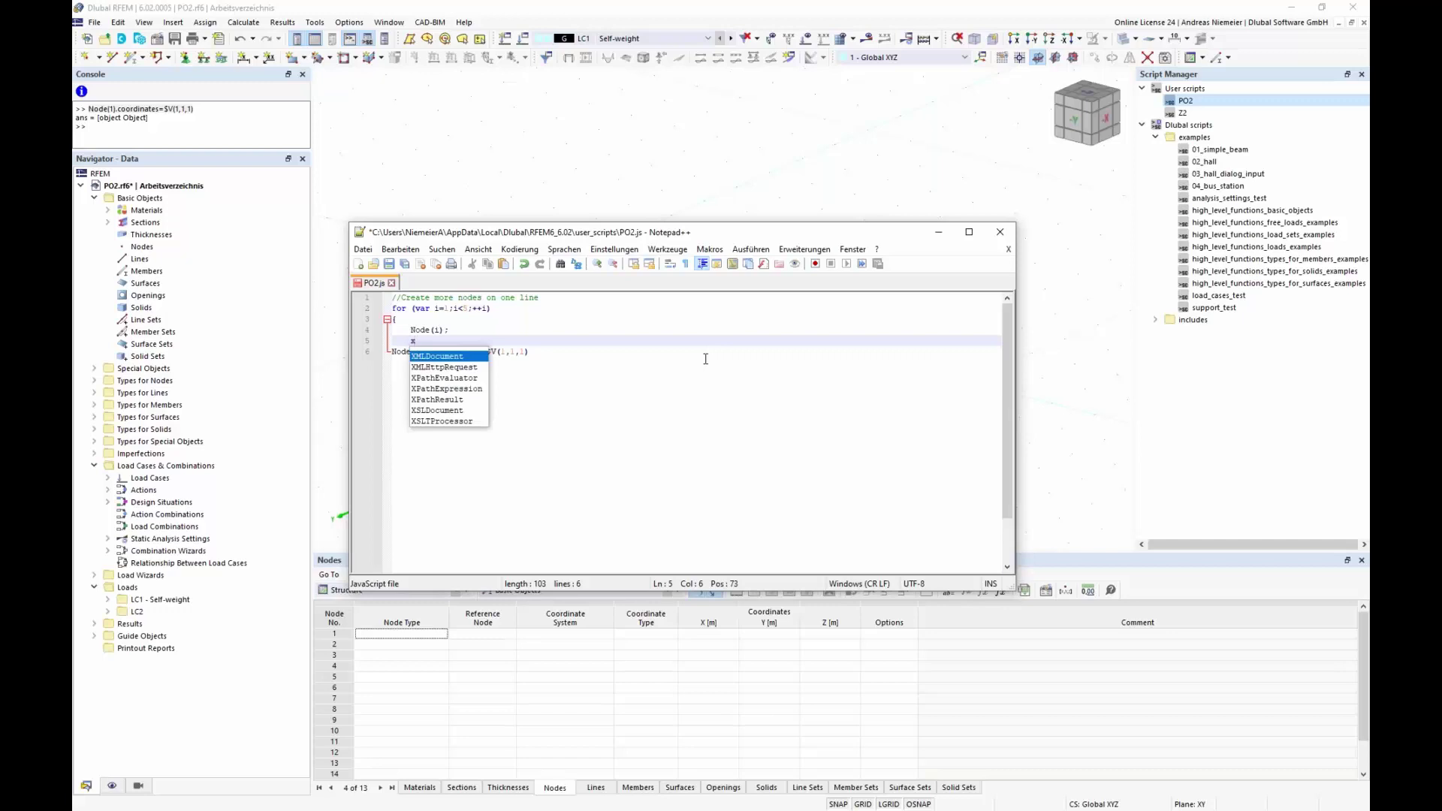
text(=i)
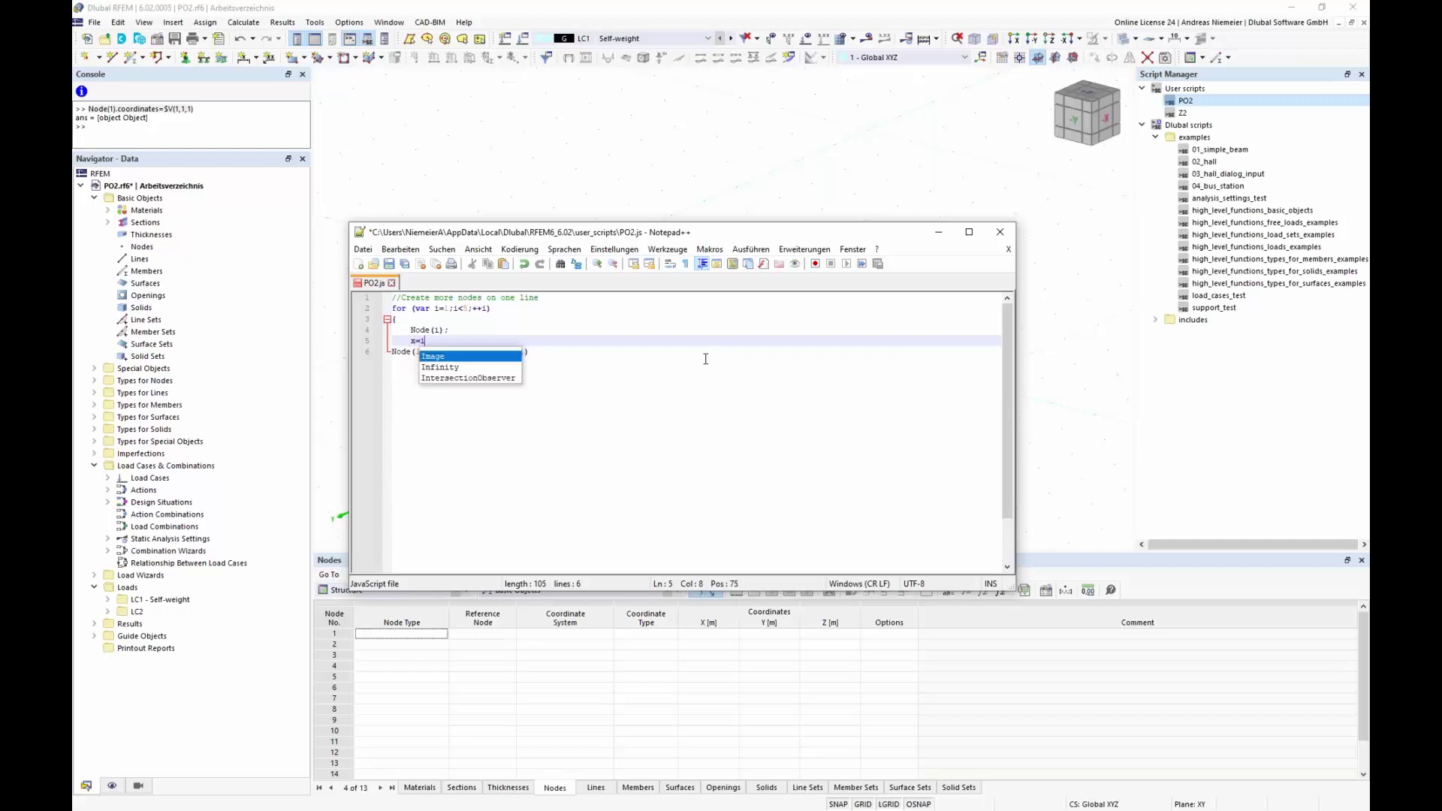
text(* )
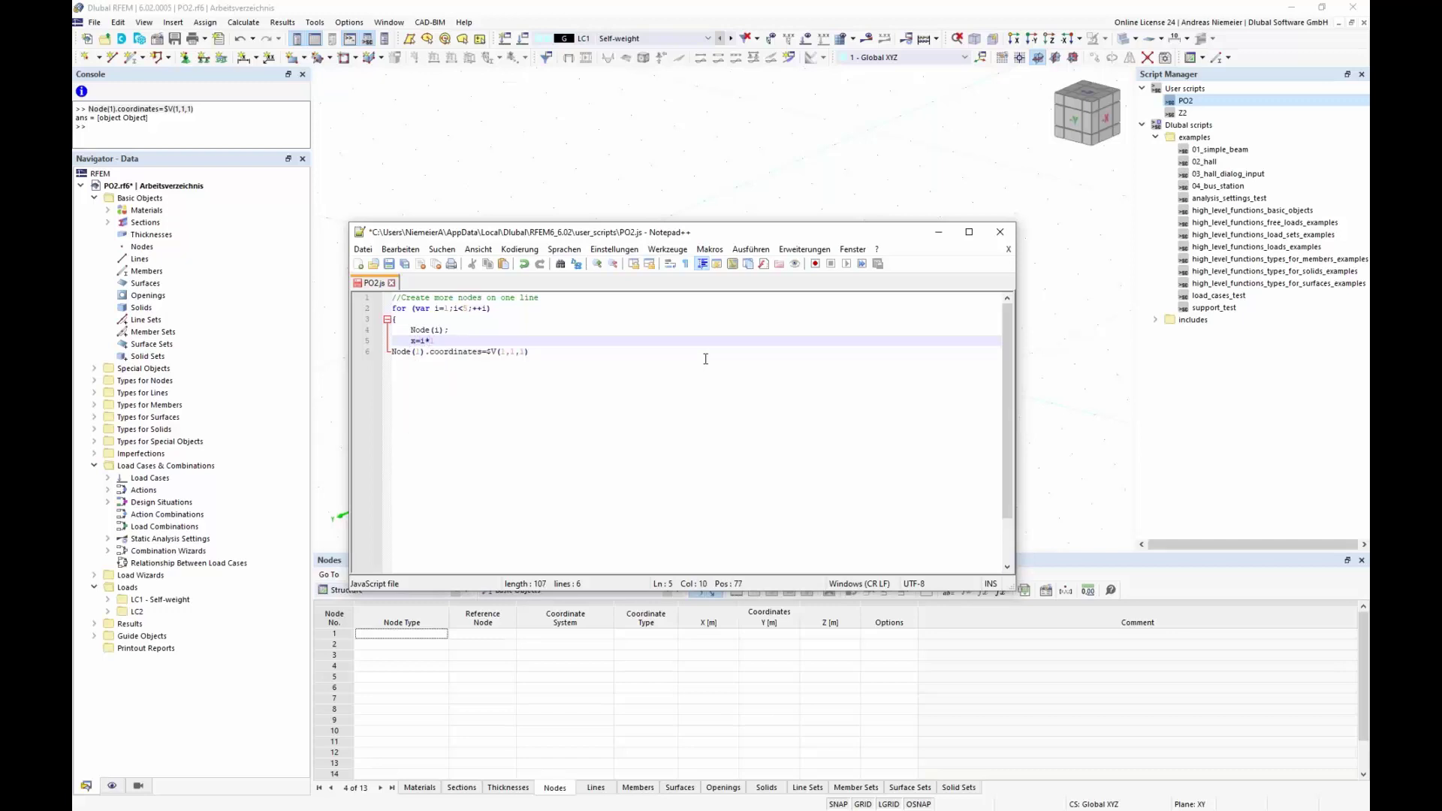
text(;)
key(Return)
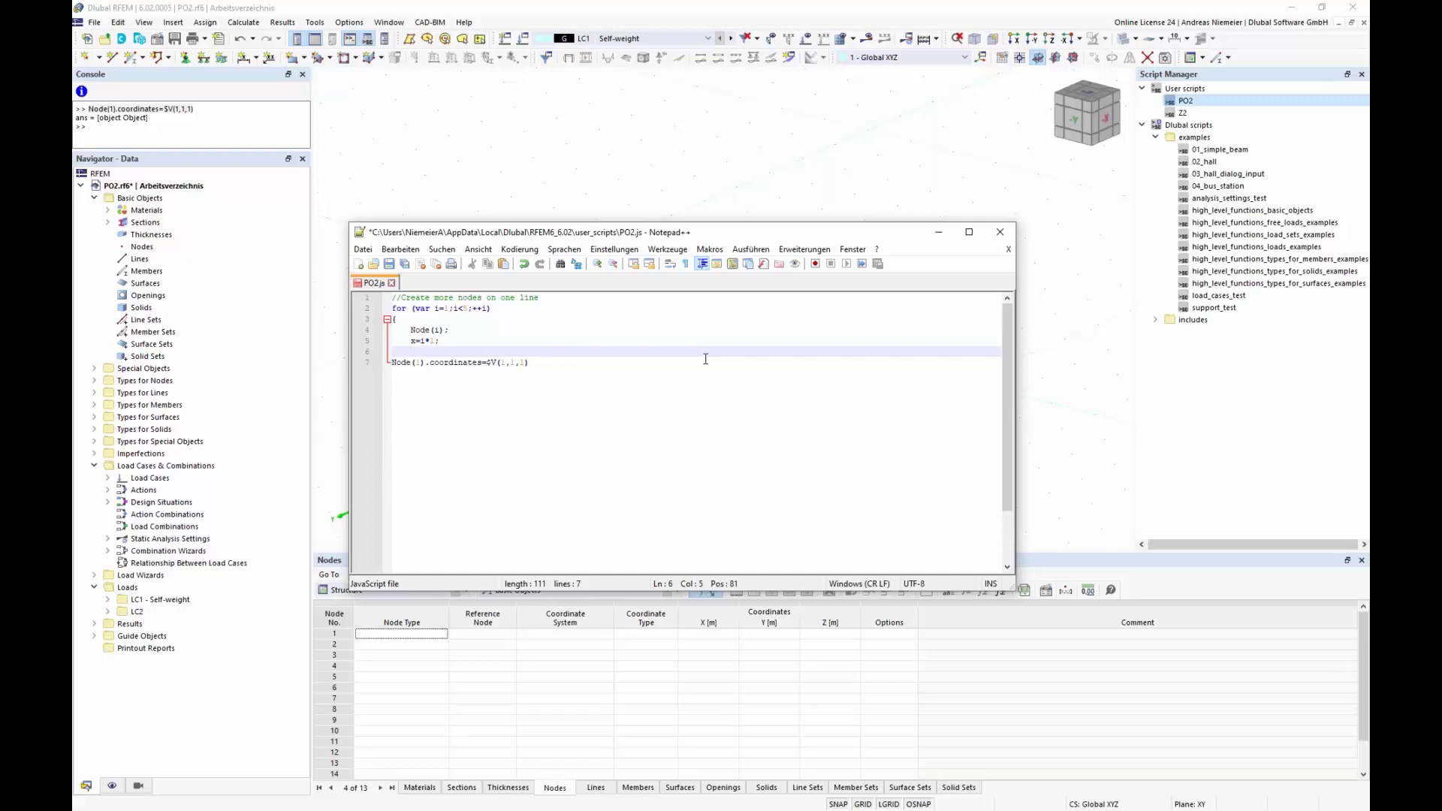
Add the line nodes[i].coordinates=$V(x,0,0); to the loop body.
text(node)
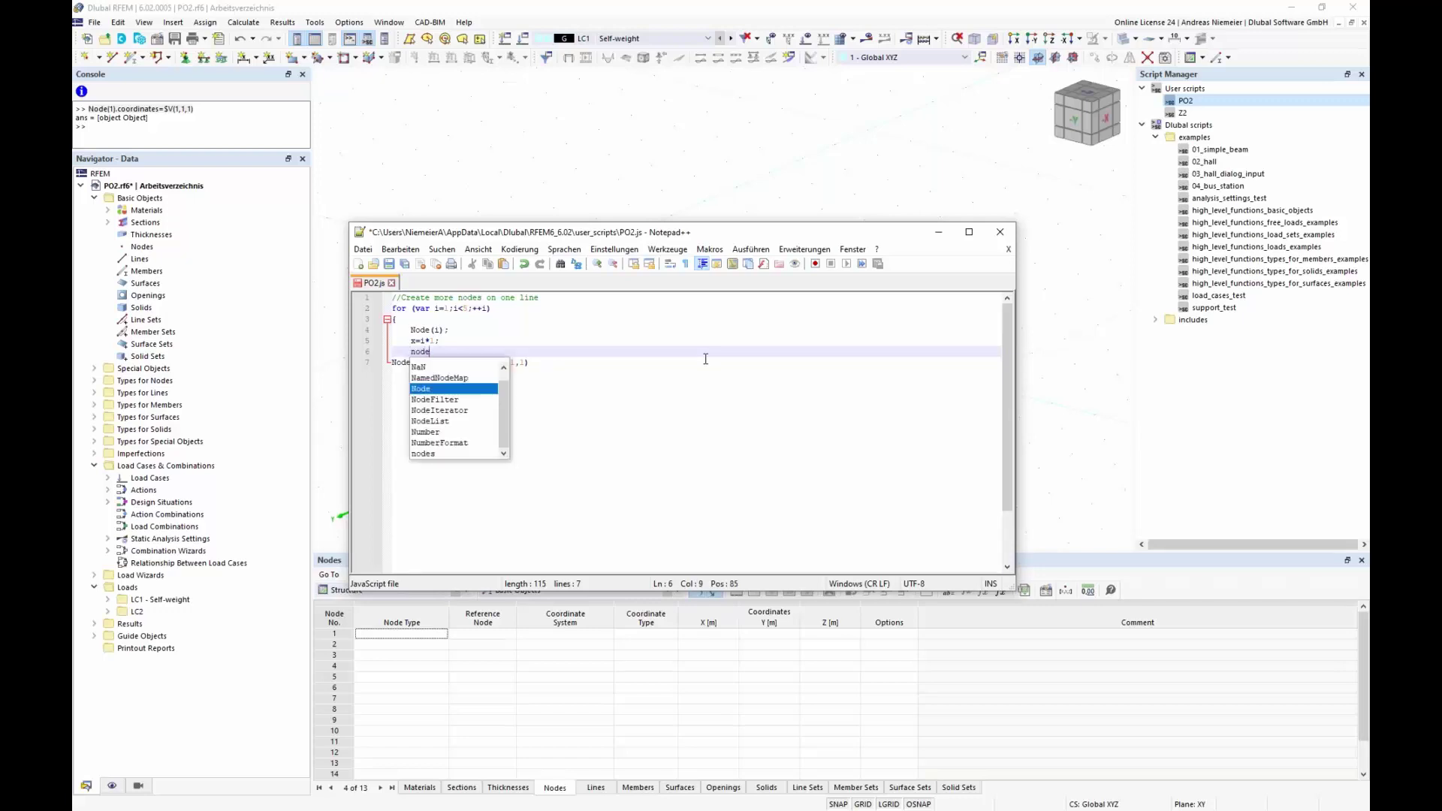
text(s[i].coor)
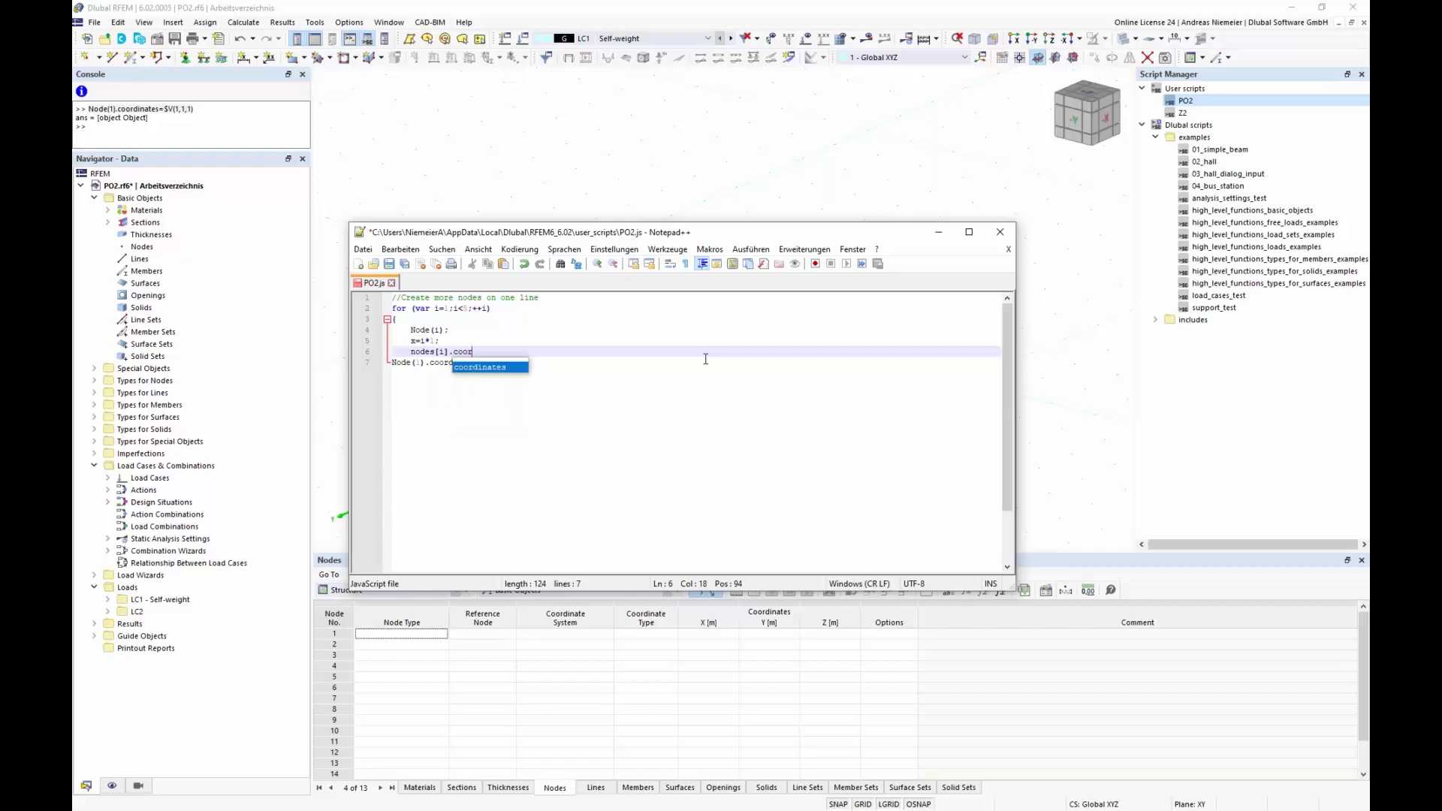
text(dinates=)
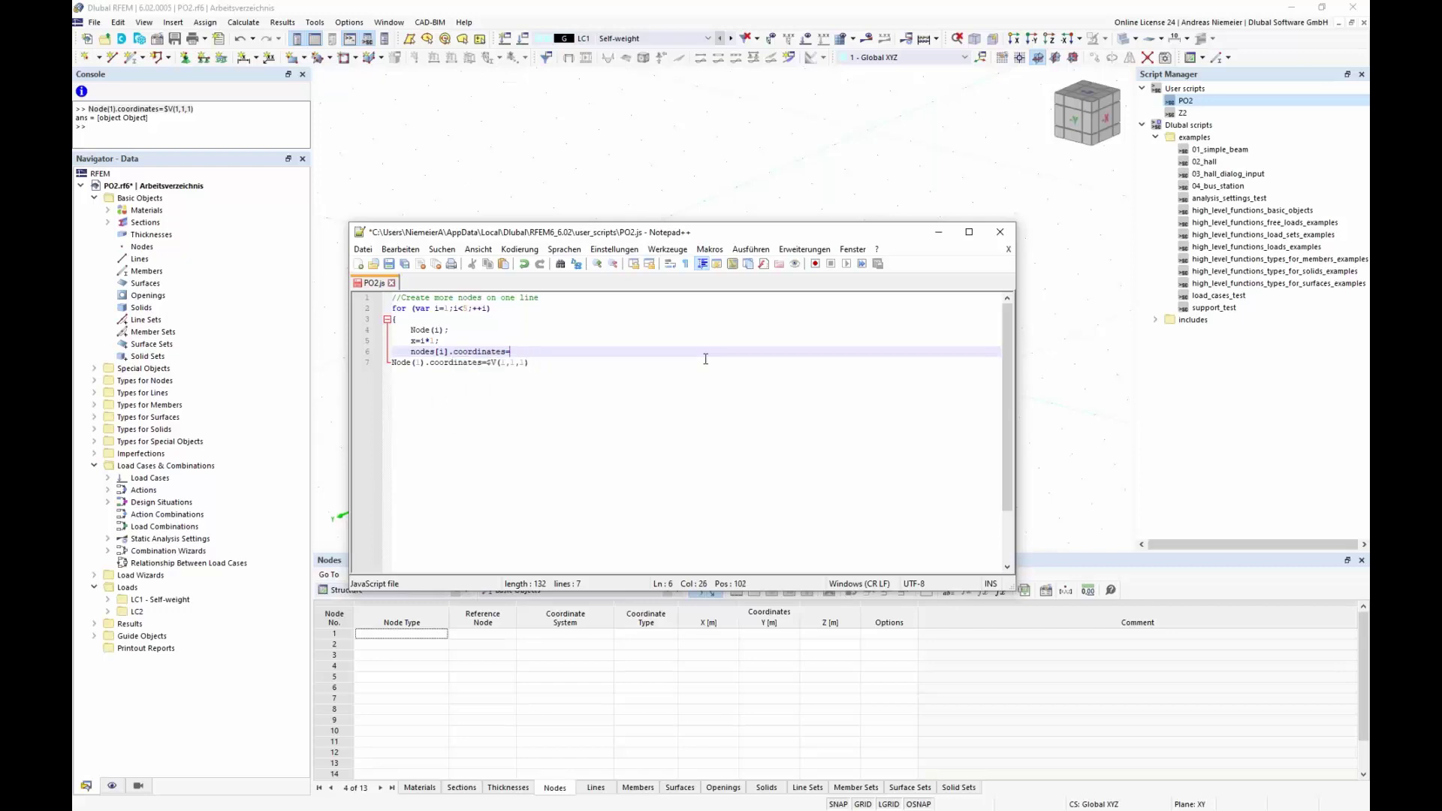
text($V)
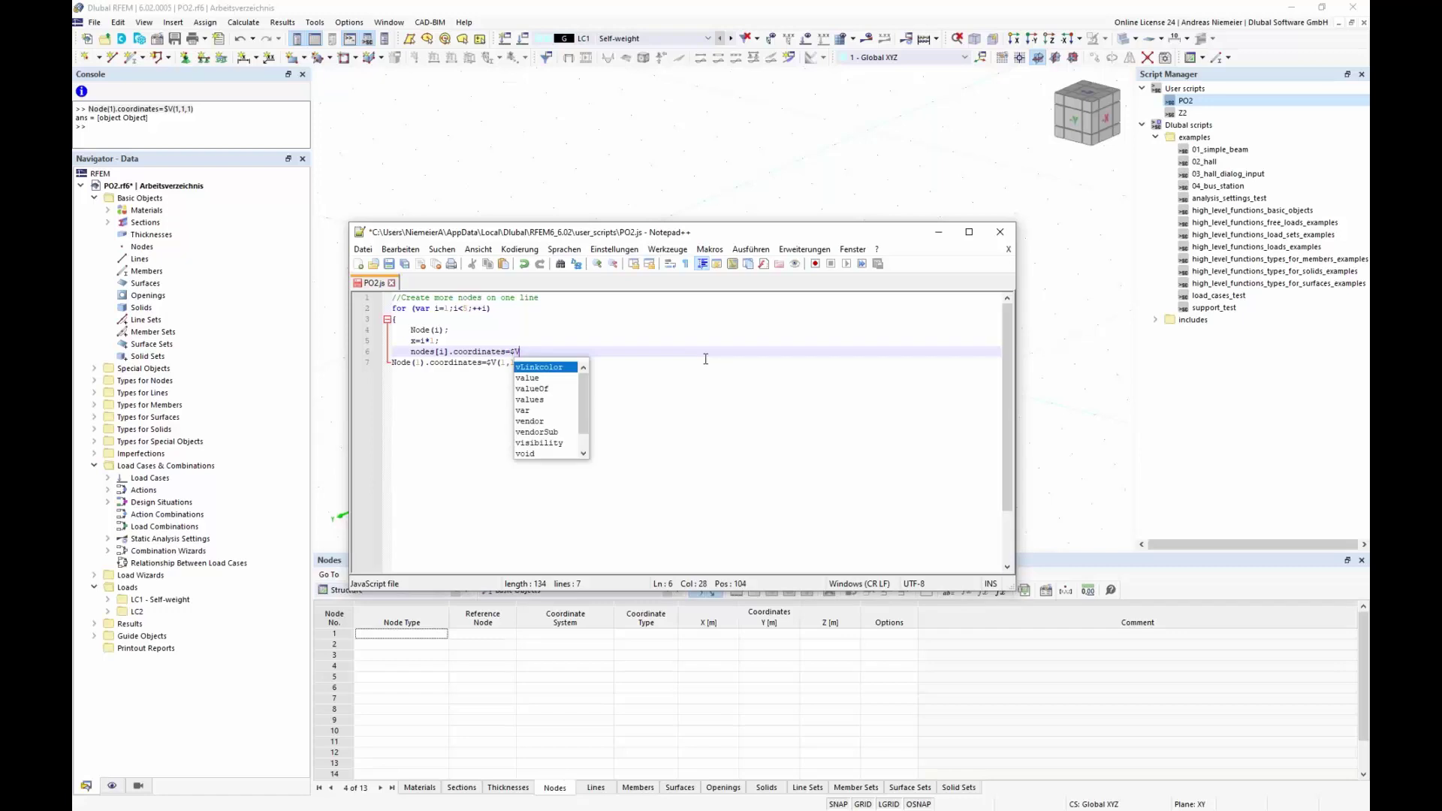
text(()
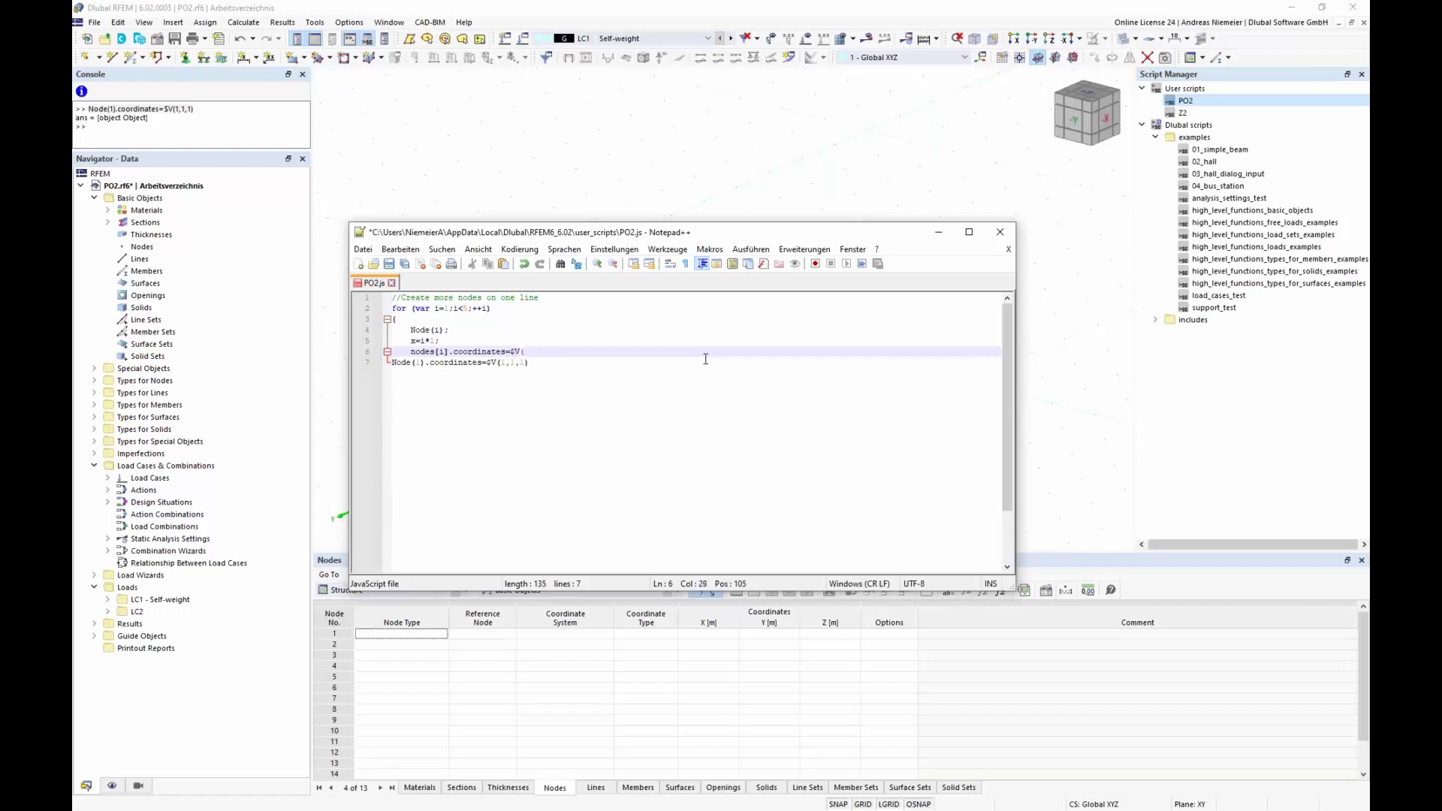
text(x)
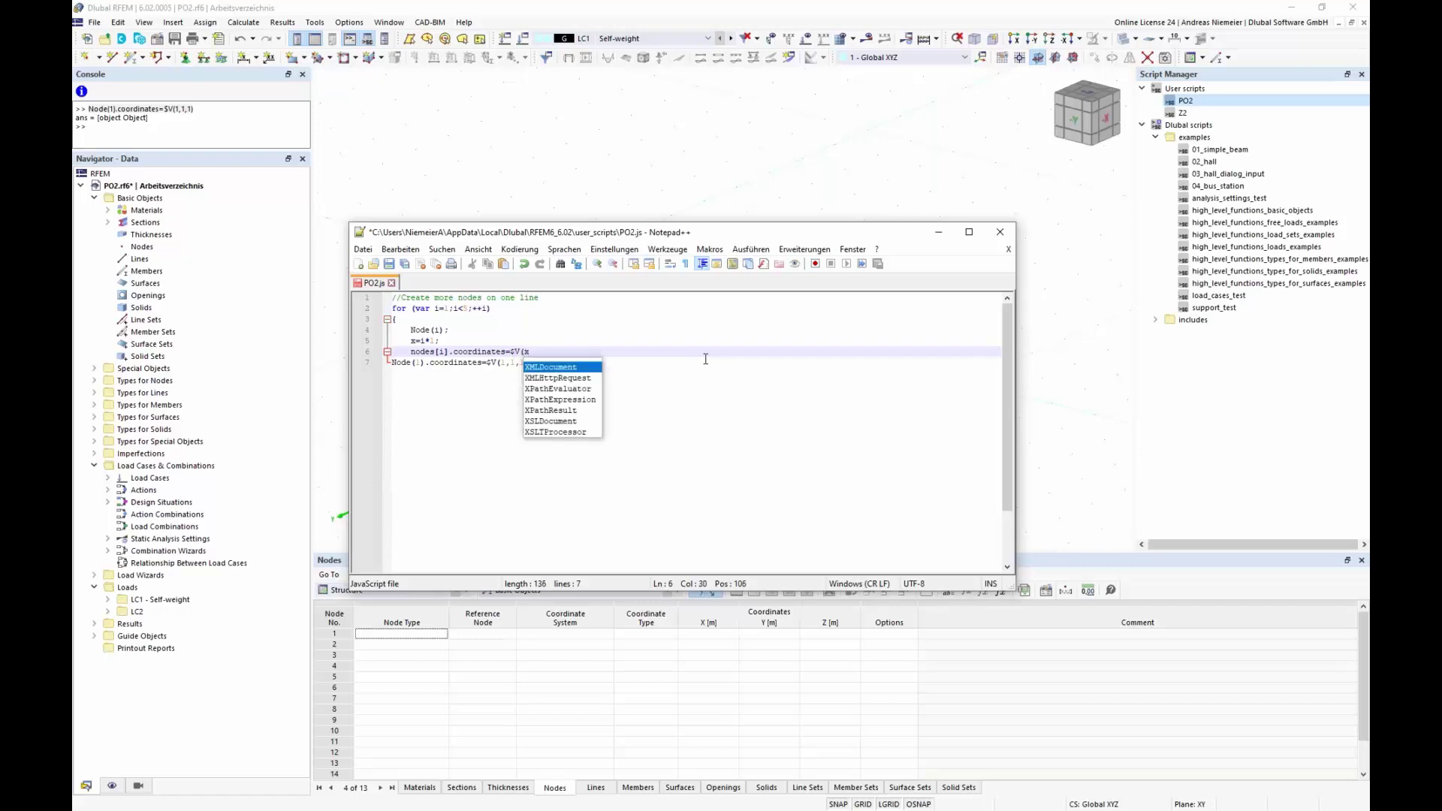
text(,0,0)
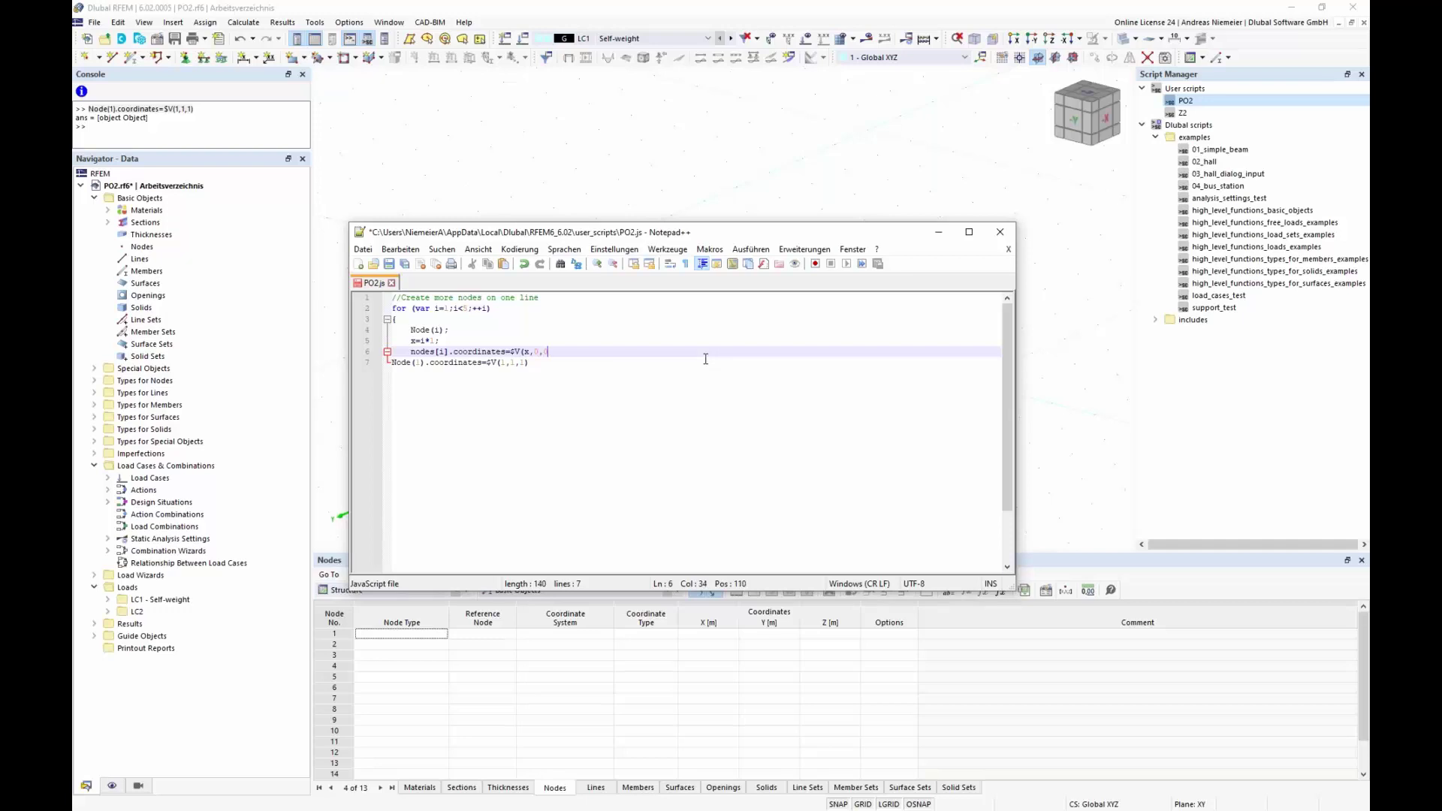
text();)
key(Return)
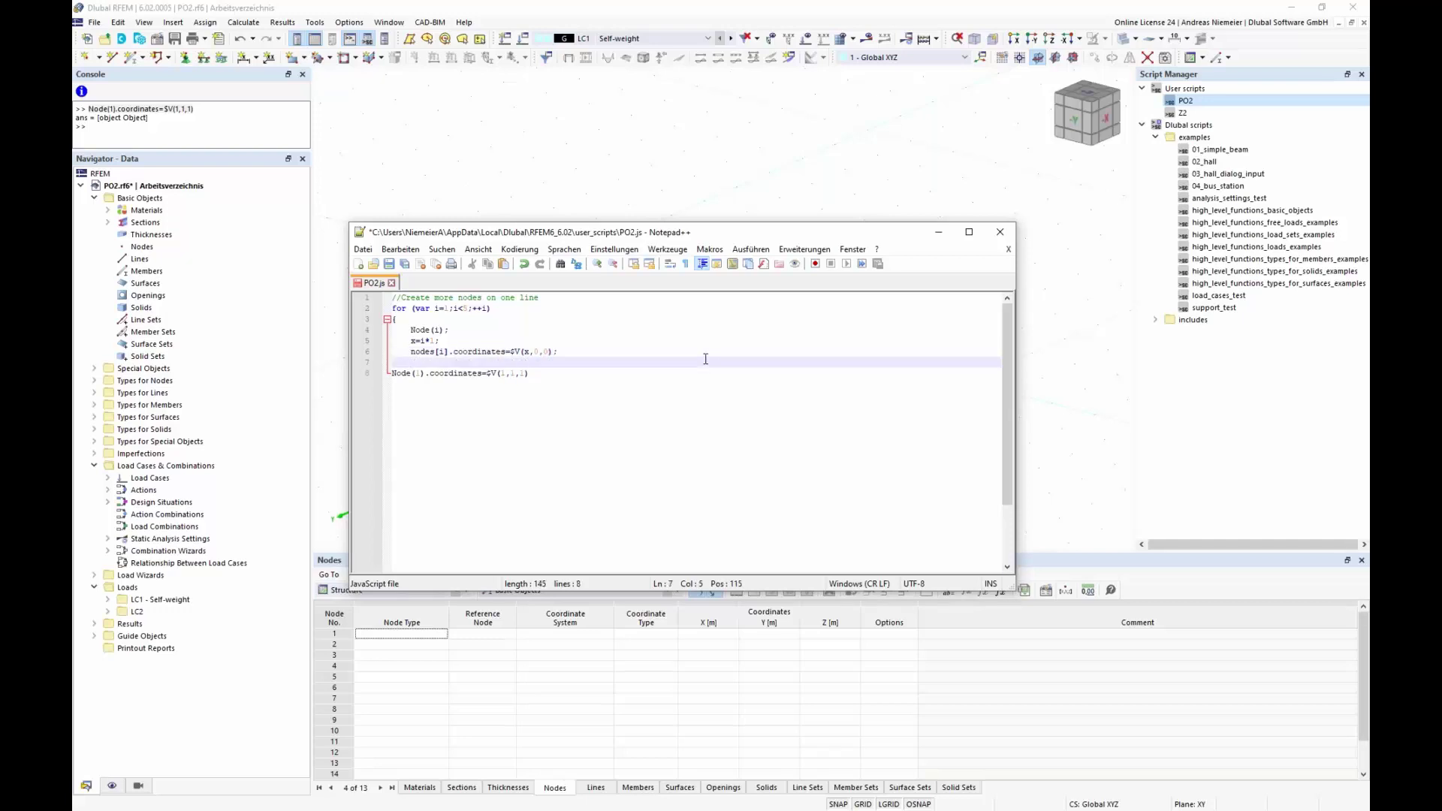
Close the loop with a brace, delete the old Node(1) coordinates line, and save the script.
text(})
drag(568, 374, 385, 376)
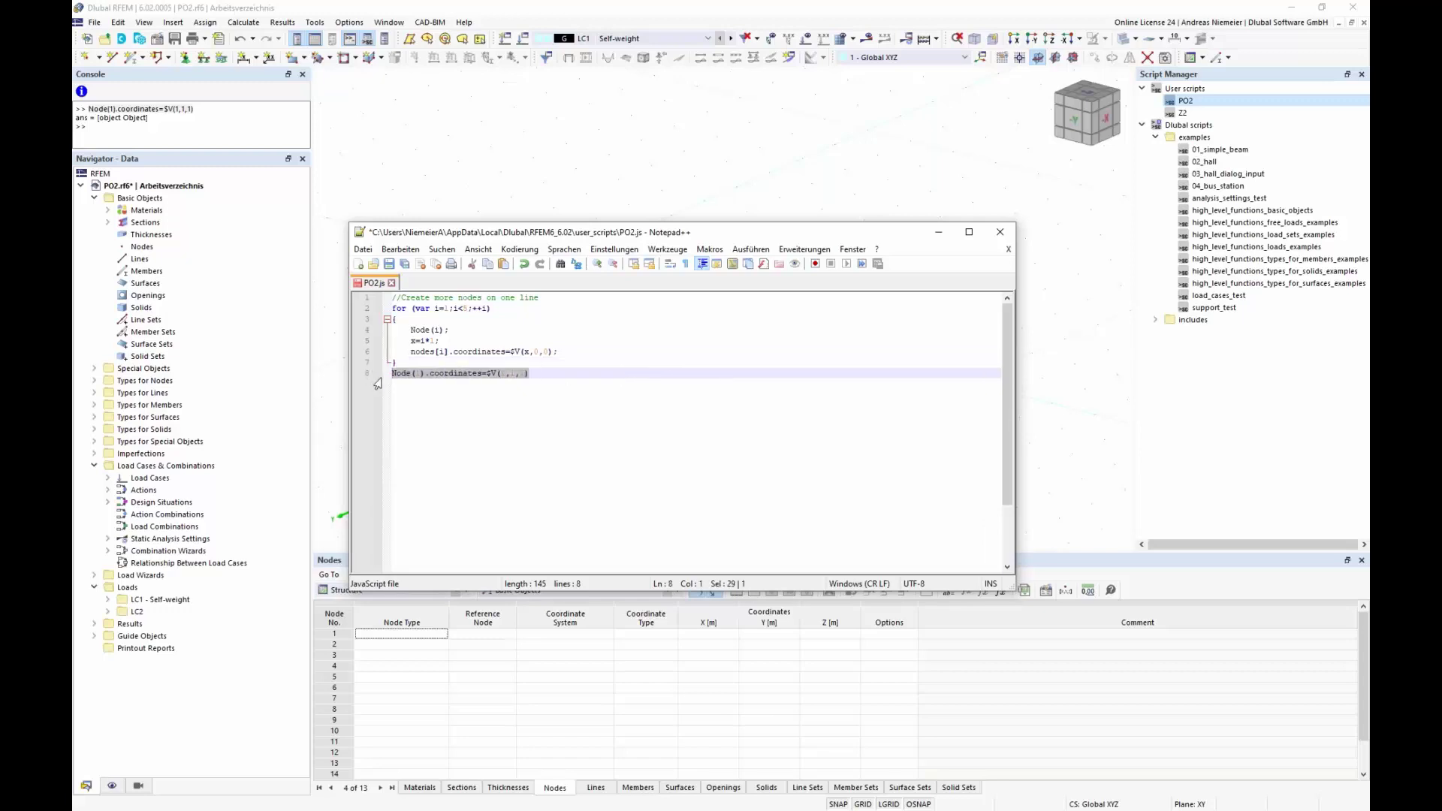
key(BackSpace)
key(BackSpace)
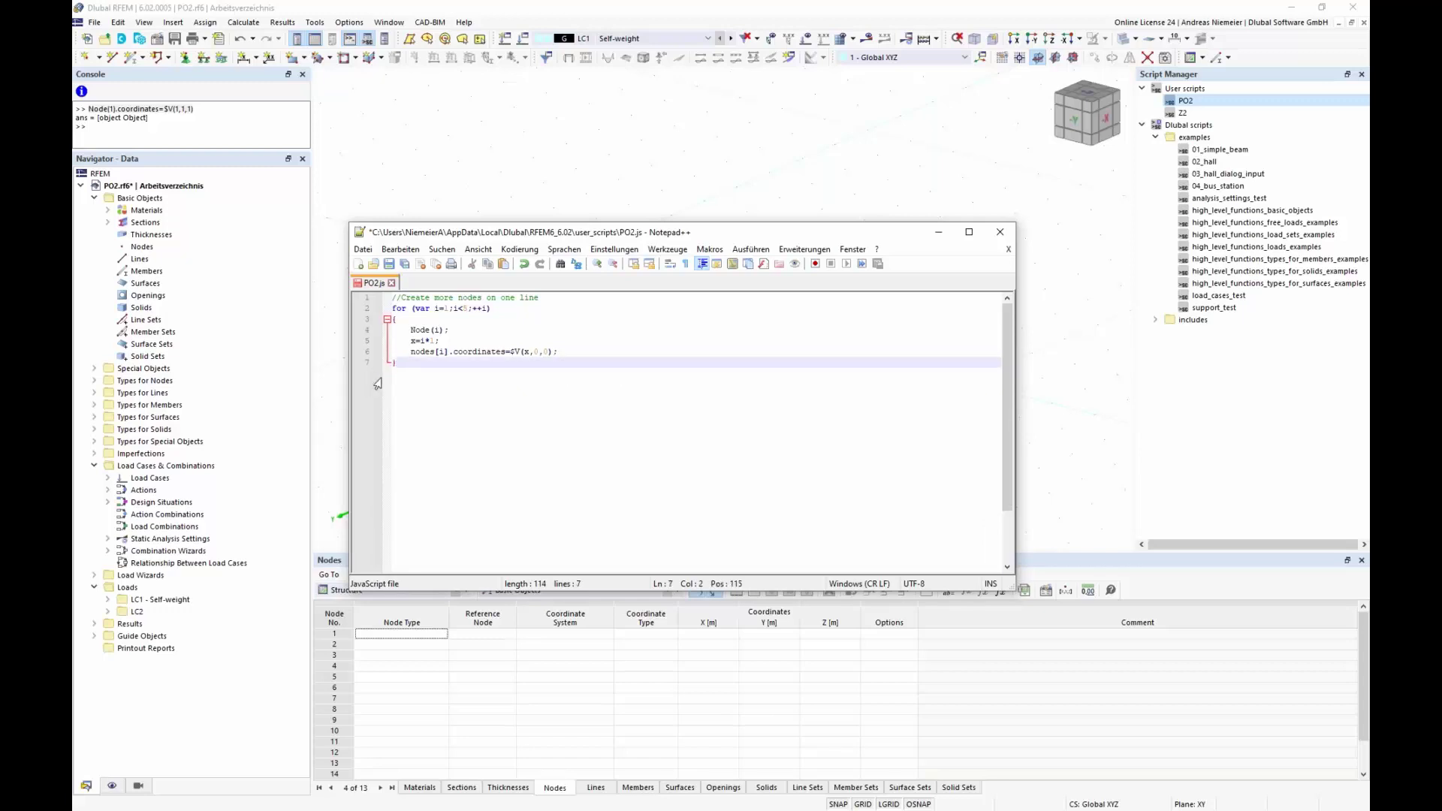
click(390, 264)
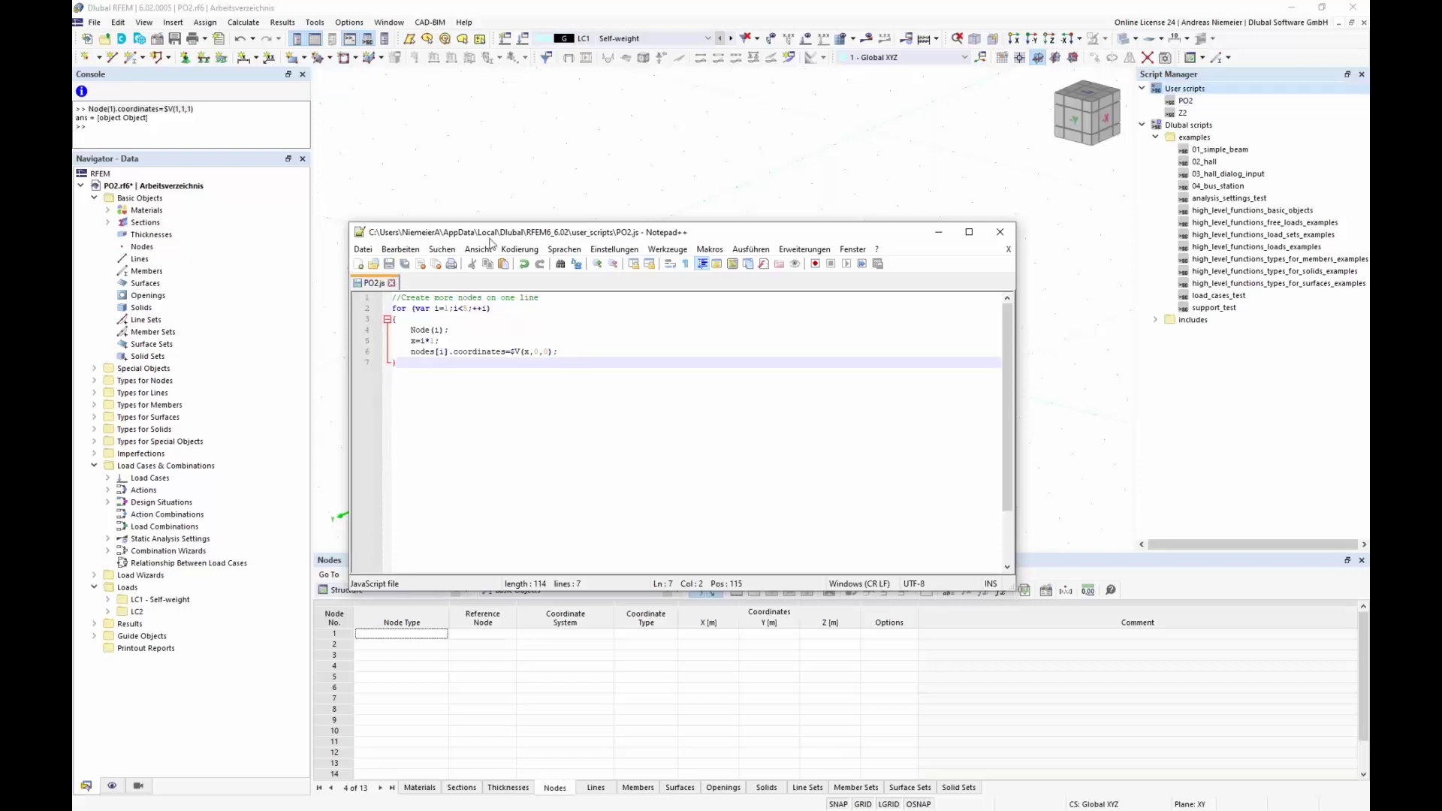
Switch to RFEM and run the PO2 user script to generate the row of nodes.
click(530, 188)
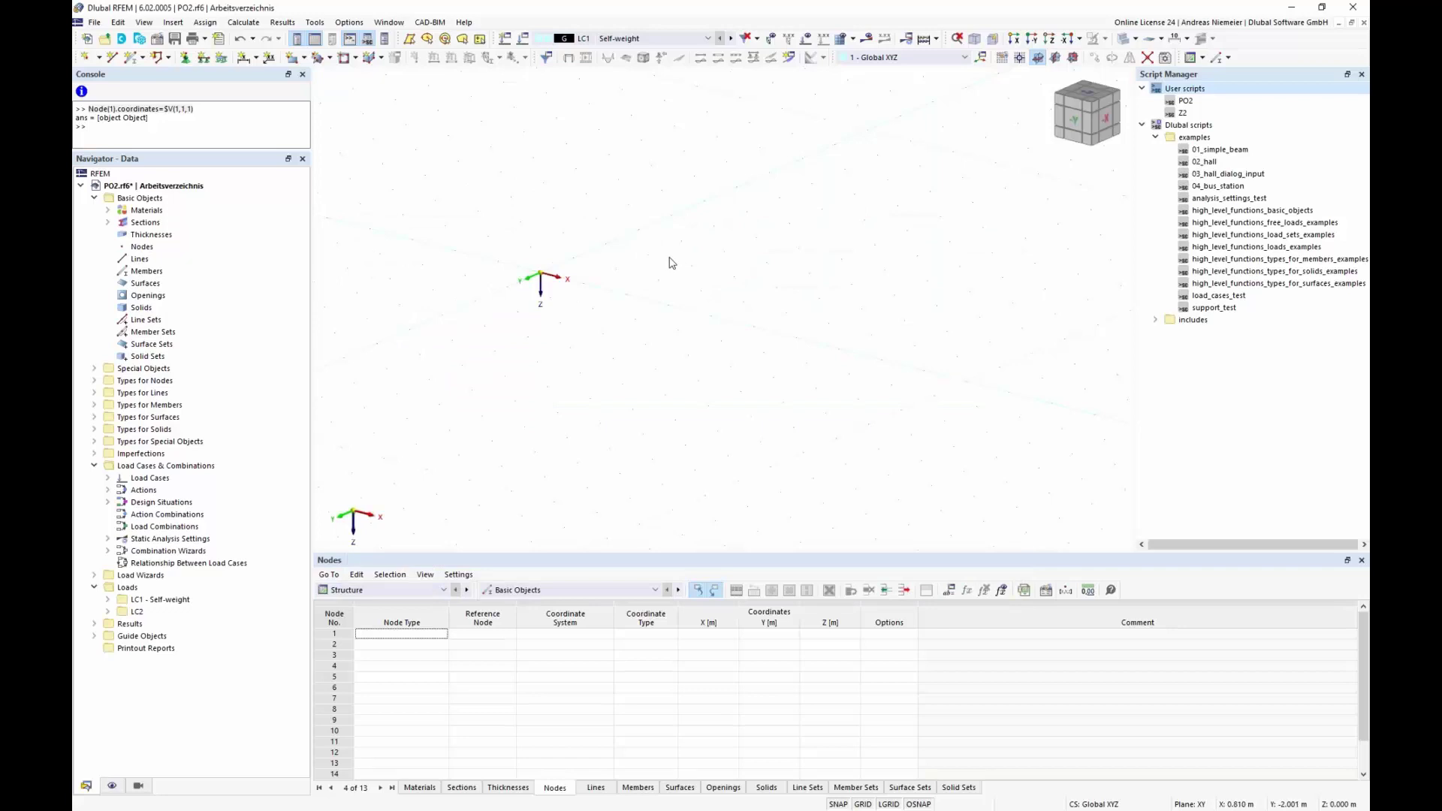
click(1207, 105)
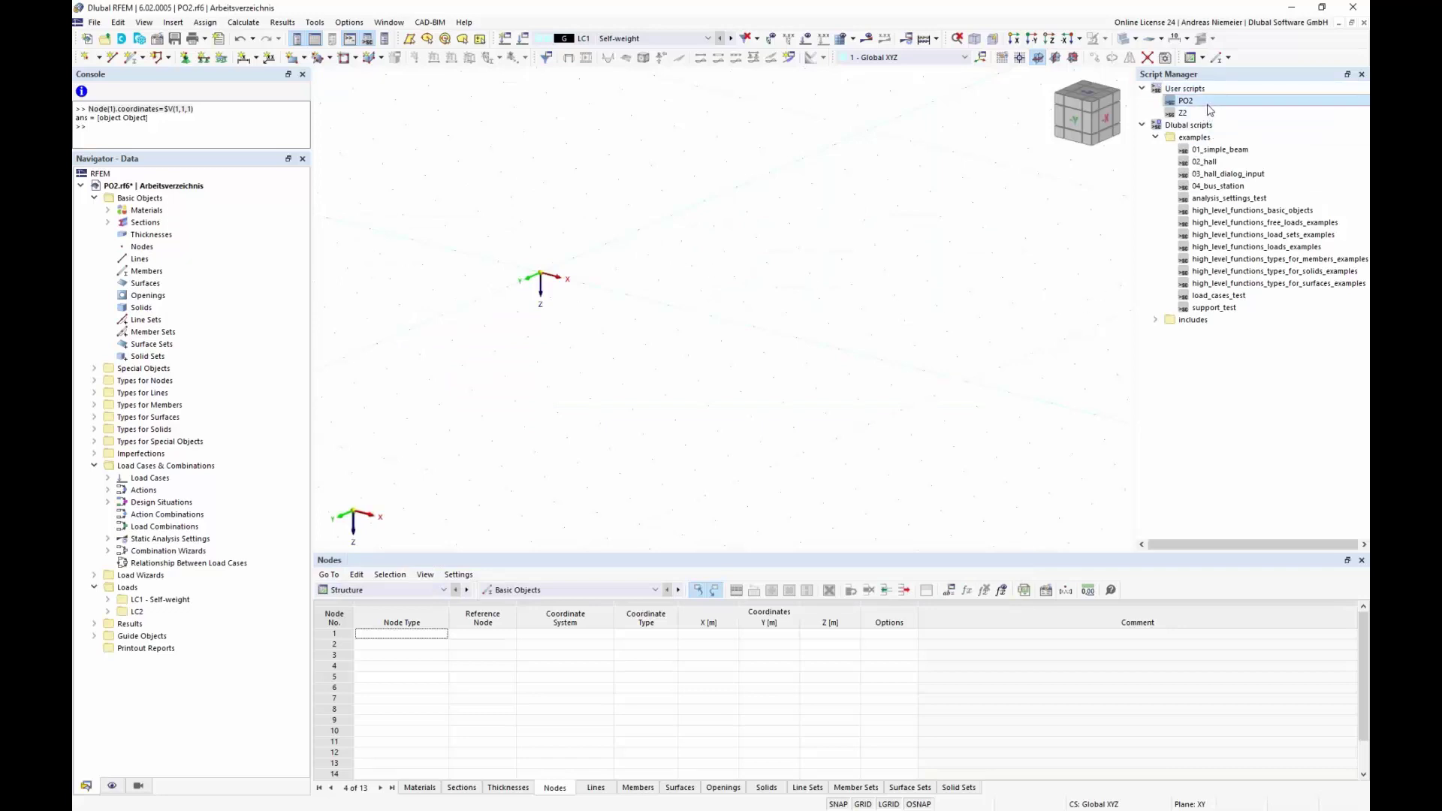
double_click(1208, 105)
ctrl+middle_drag(532, 365, 637, 358)
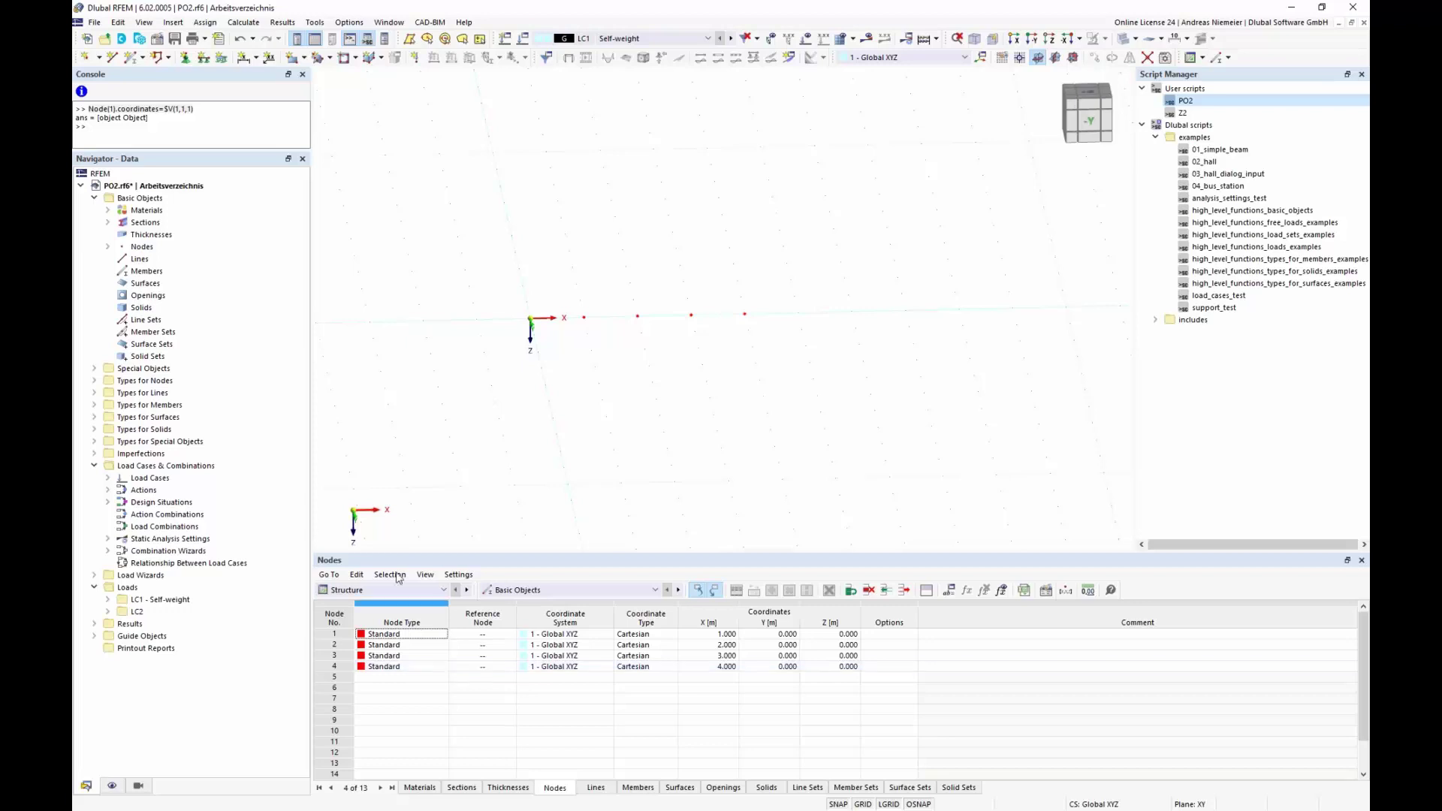
Return to the script in Notepad++ and change its comment to "//Create a specific amount of nodes on one line".
key(alt+Tab)
click(547, 296)
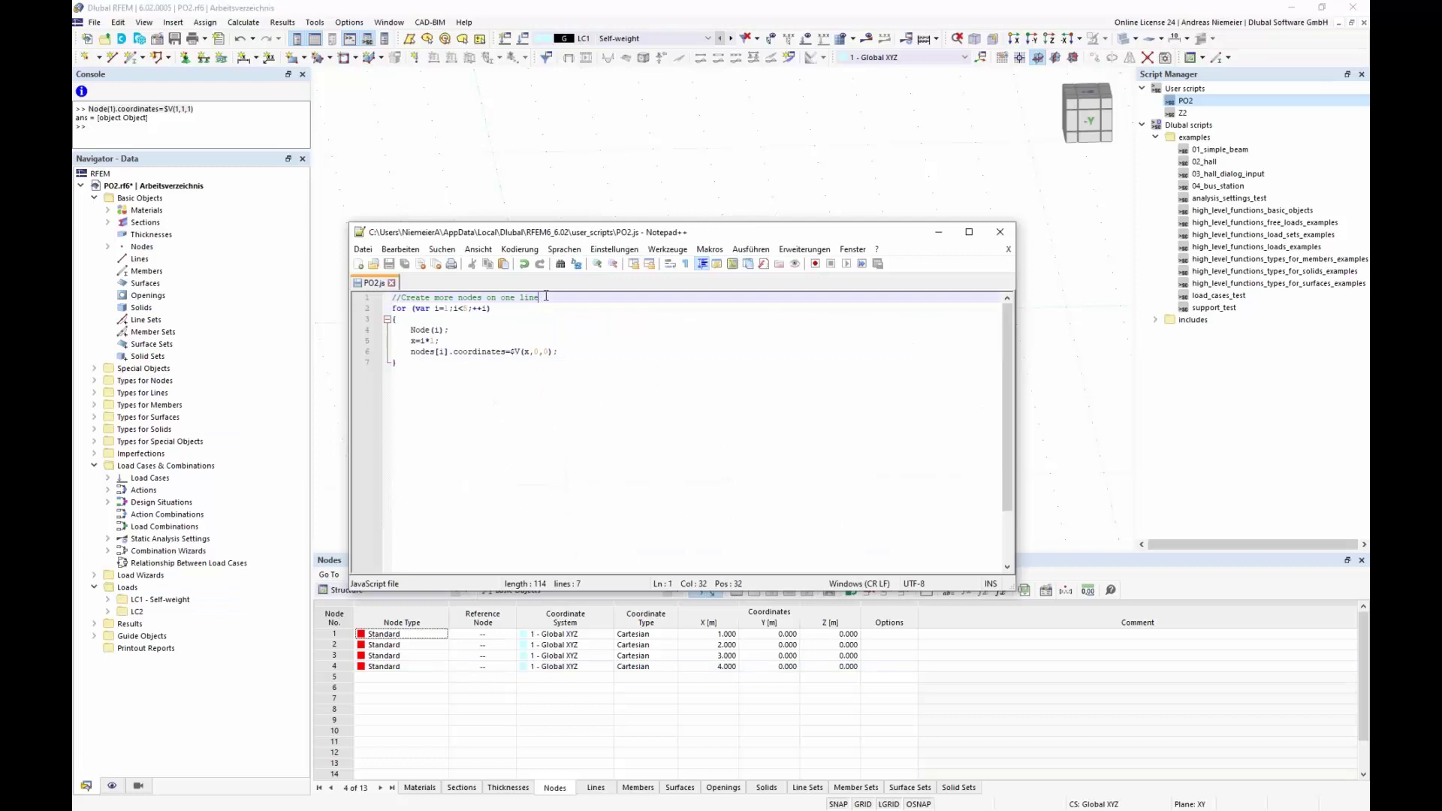
click(436, 298)
text(a specific )
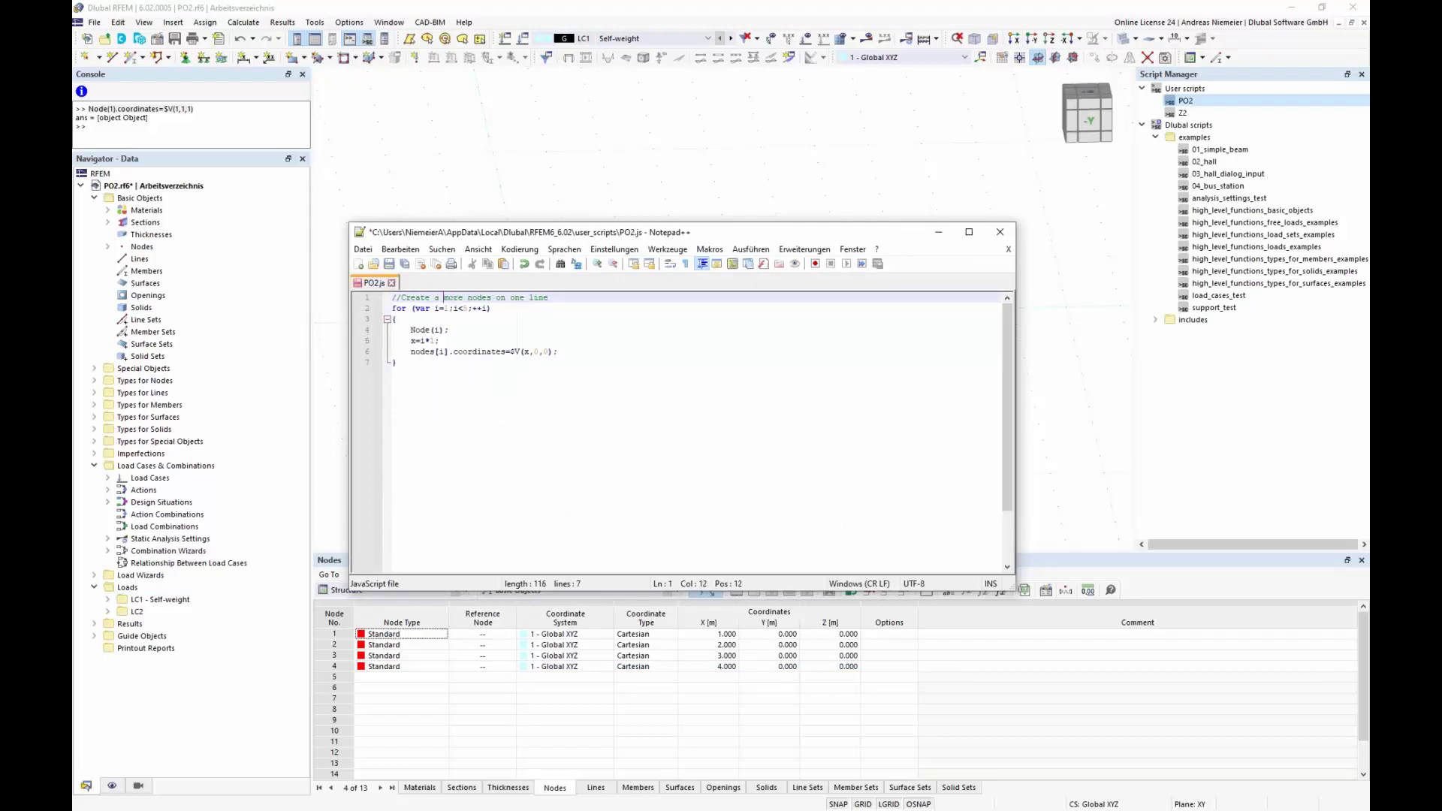
text(amount of )
text(nodes)
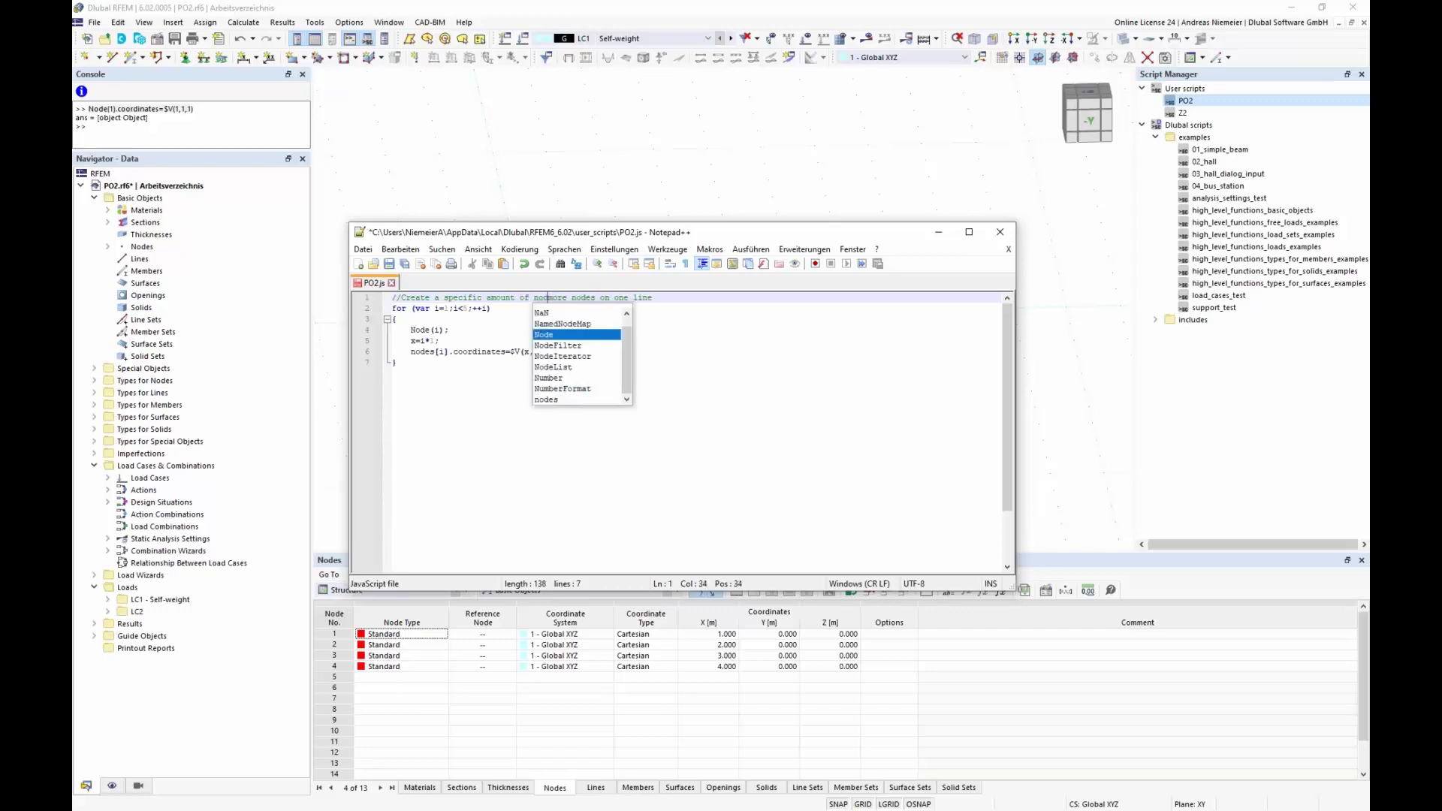
key(Delete)
key(Delete)
key(Delete)
key(Delete)
key(Delete)
key(Delete)
key(Delete)
key(Delete)
key(Delete)
key(Delete)
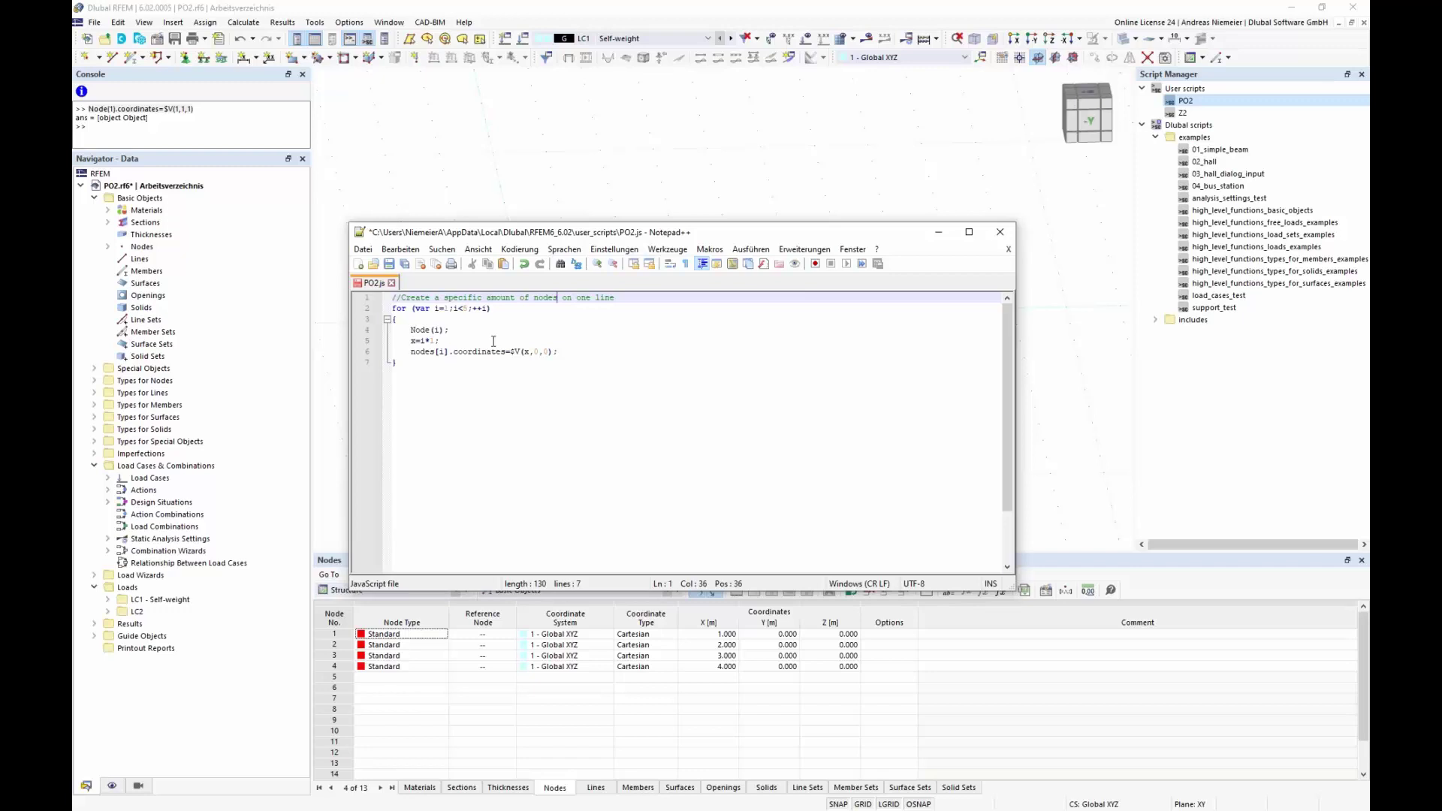
Declare a variable named amount with a single-digit value on a new line between the comment and the loop.
click(634, 300)
key(Return)
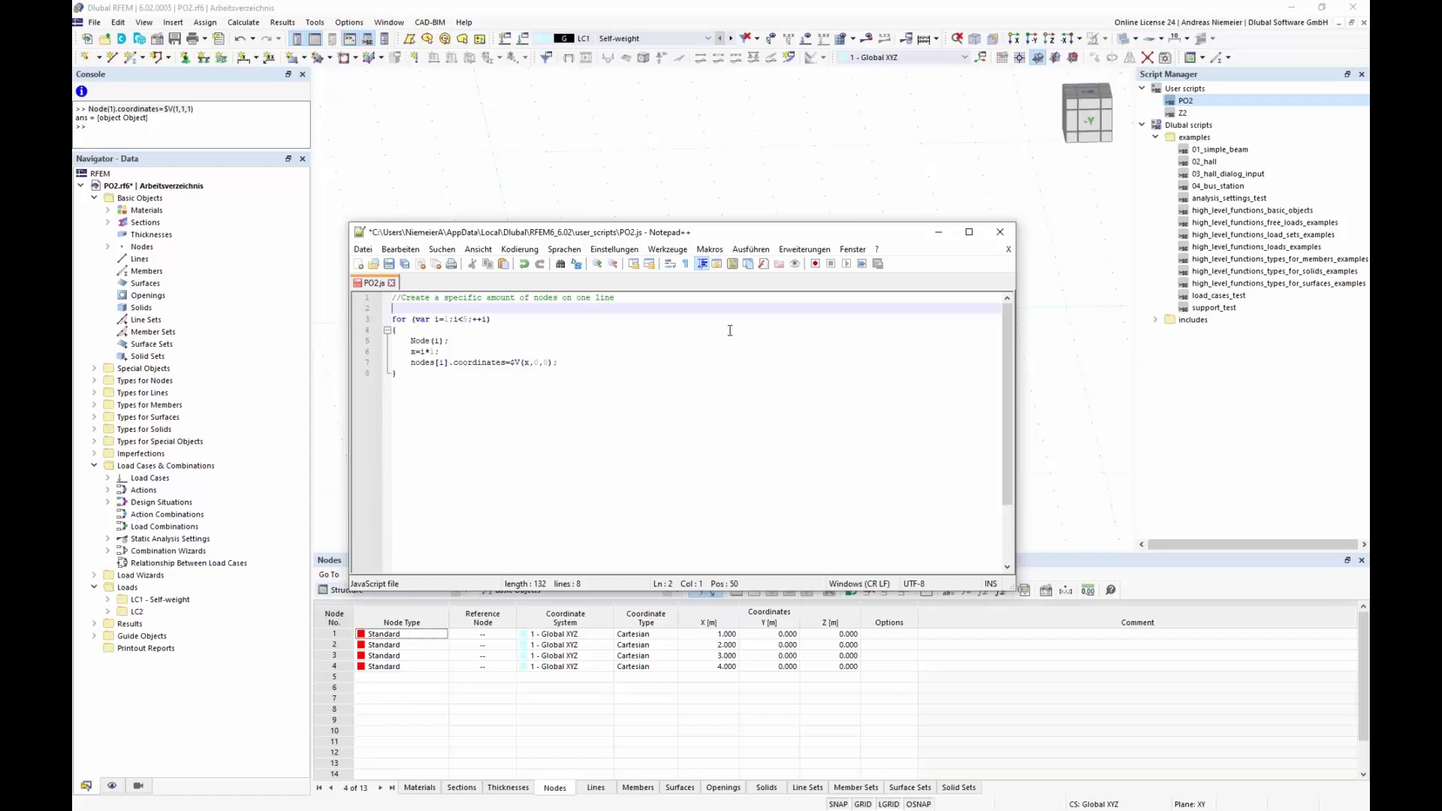
text(var amount)
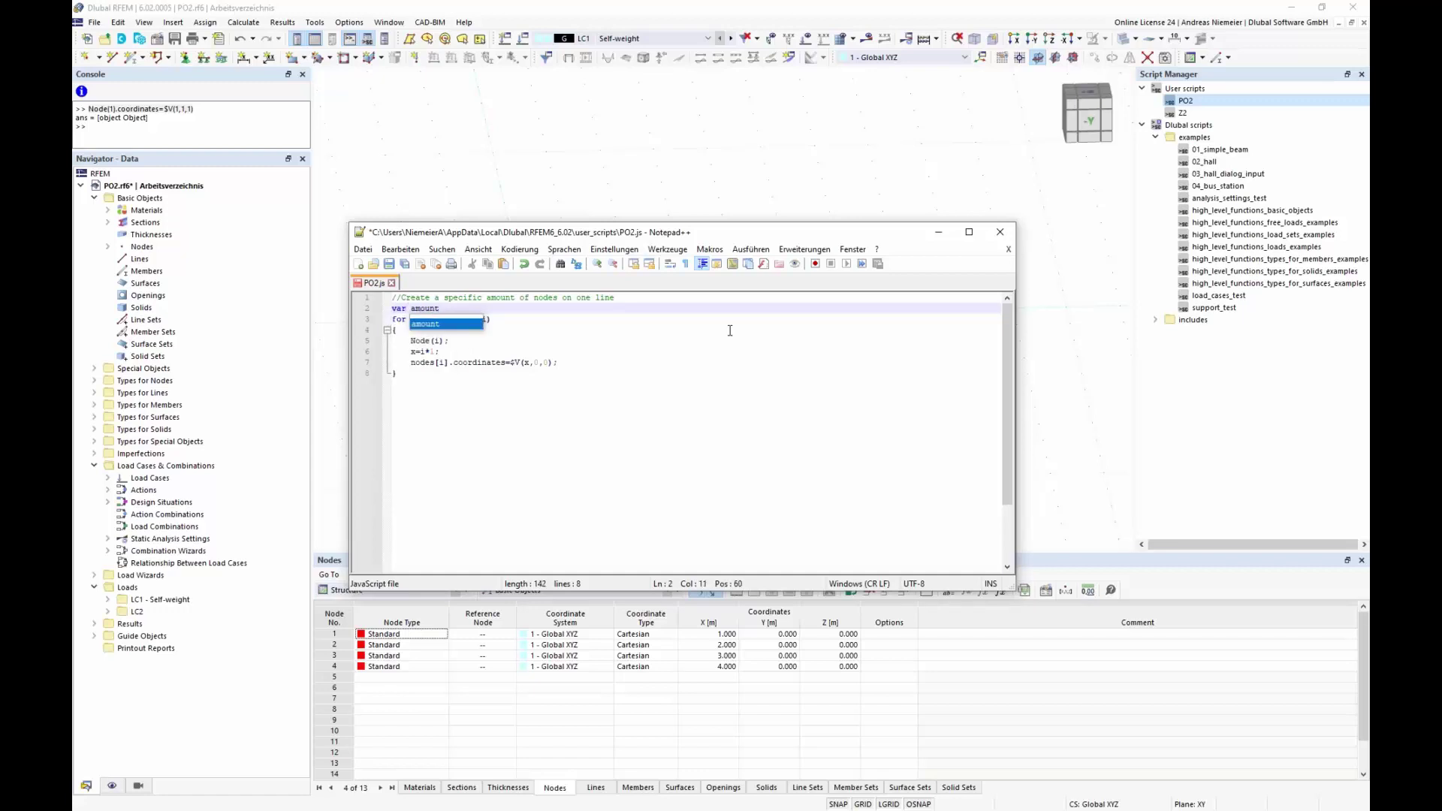
text(=)
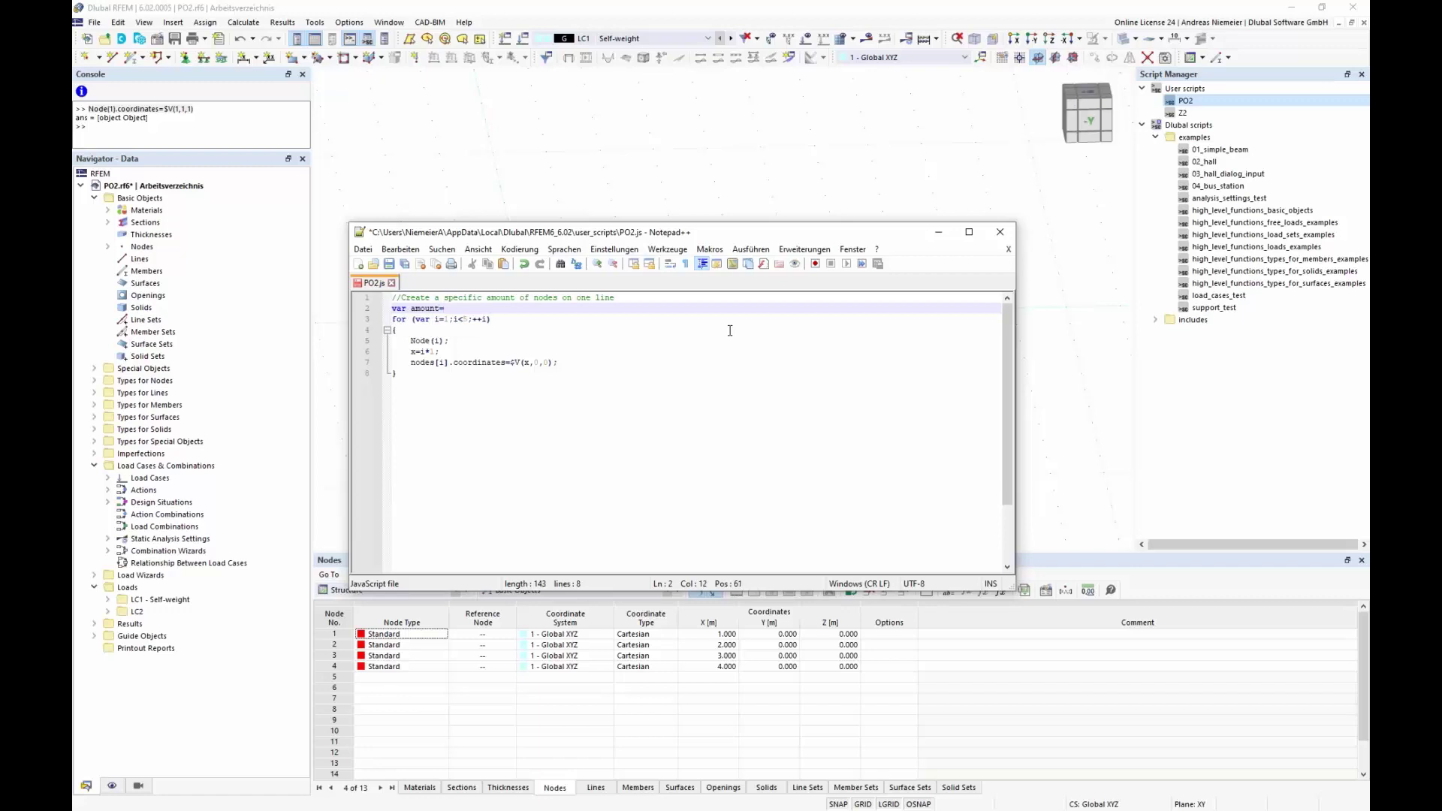
text(55)
click(461, 428)
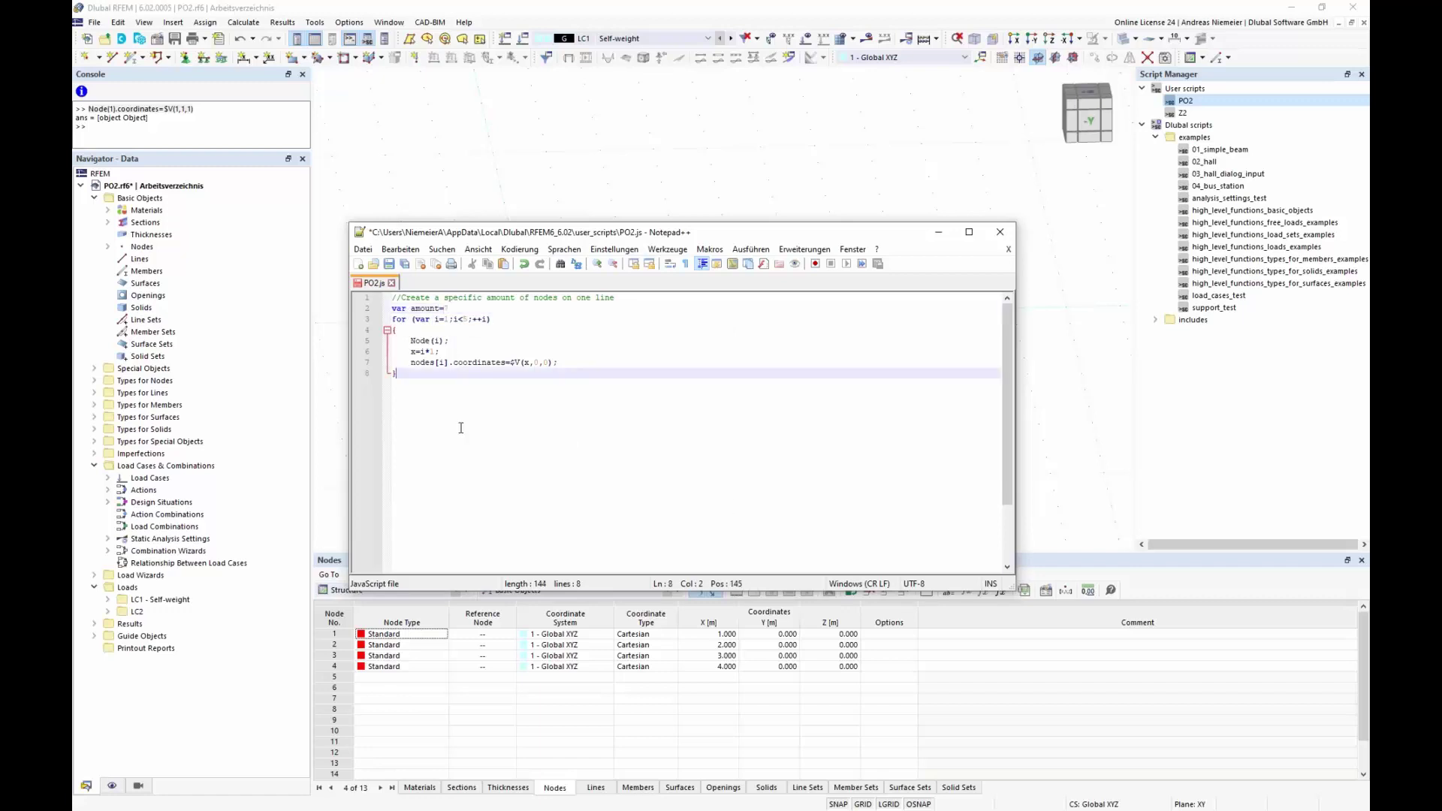
Select the variable name amount in its declaration.
double_click(426, 308)
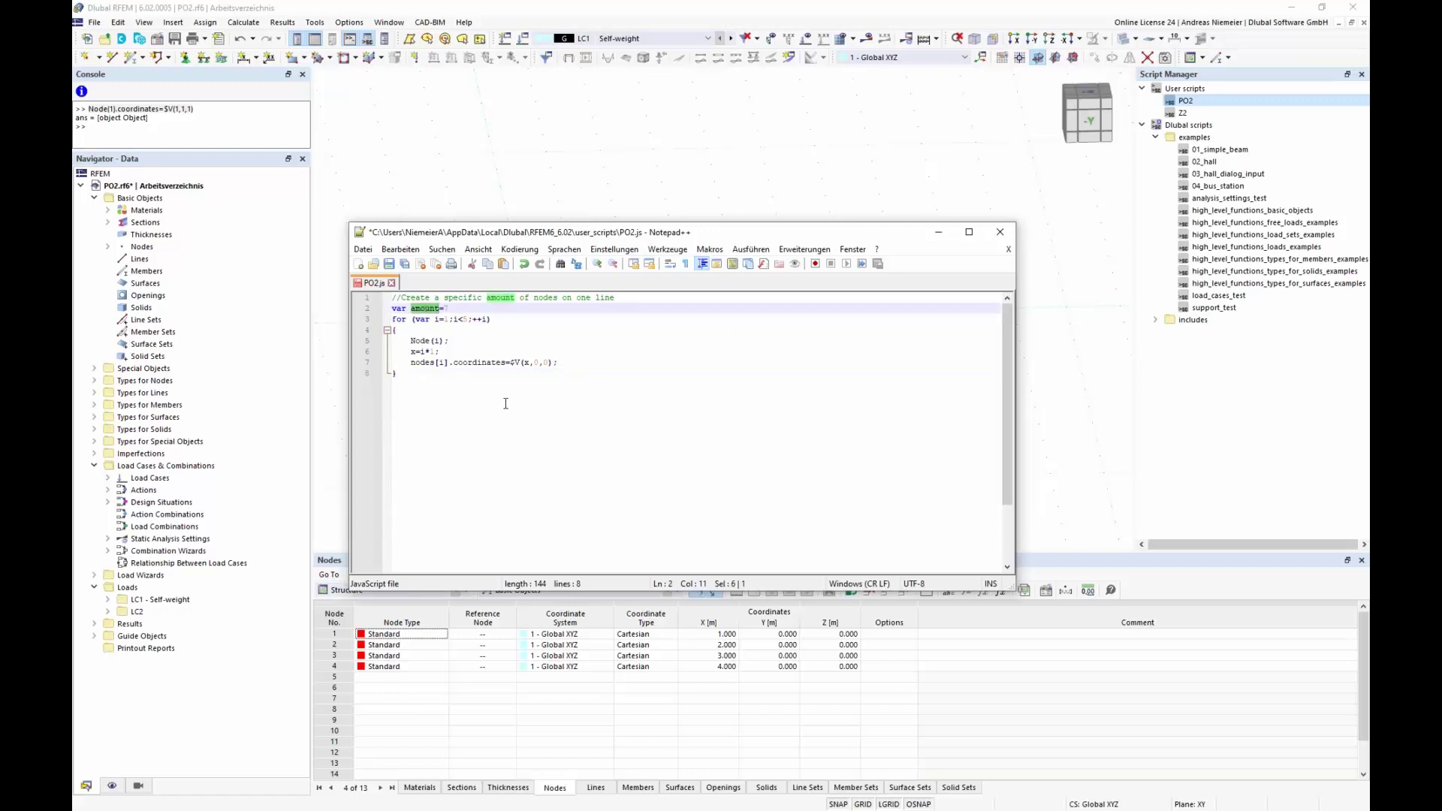
Change the for loop's upper limit in PO2.js to amount+1 and save the script.
click(466, 320)
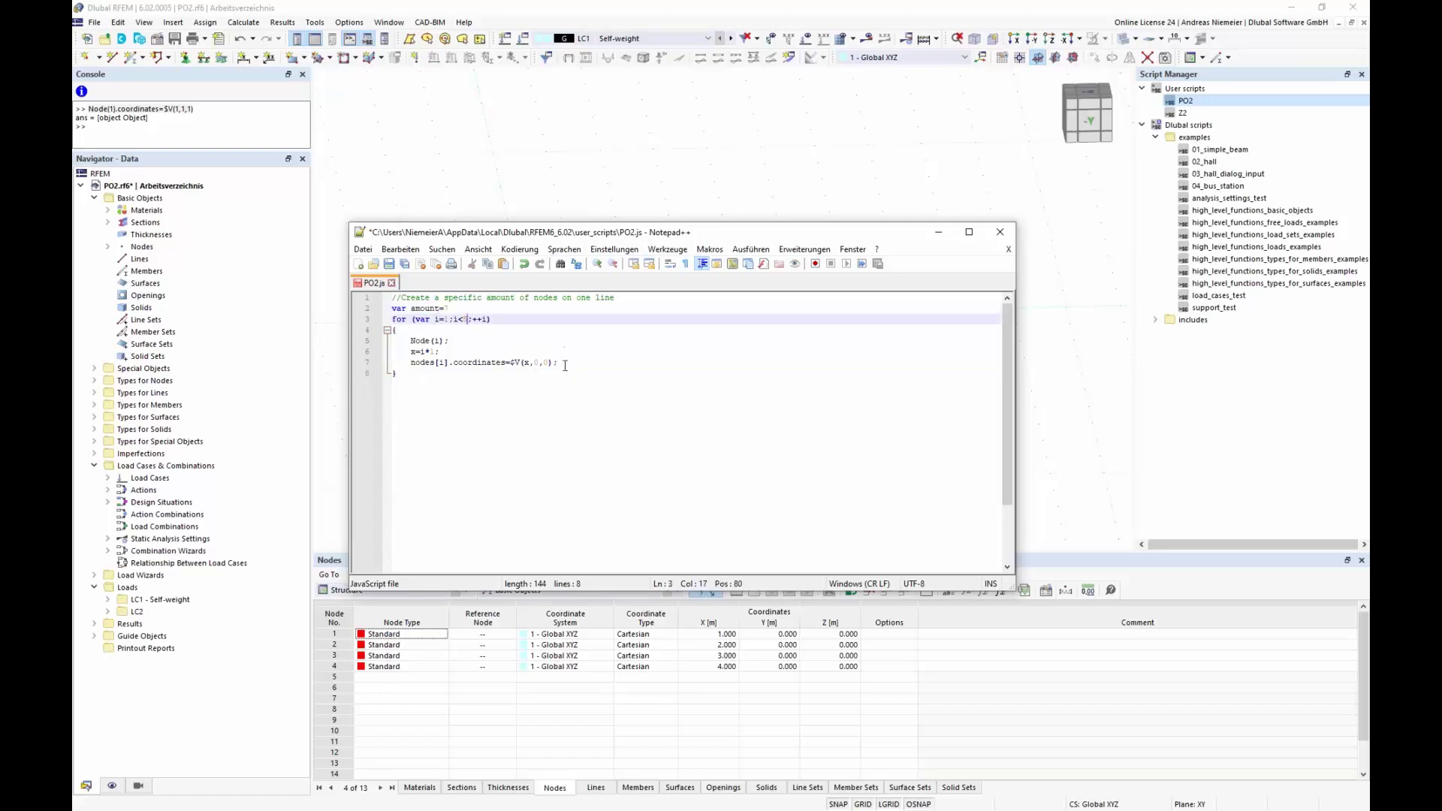
key(BackSpace)
text(amount+1)
click(643, 446)
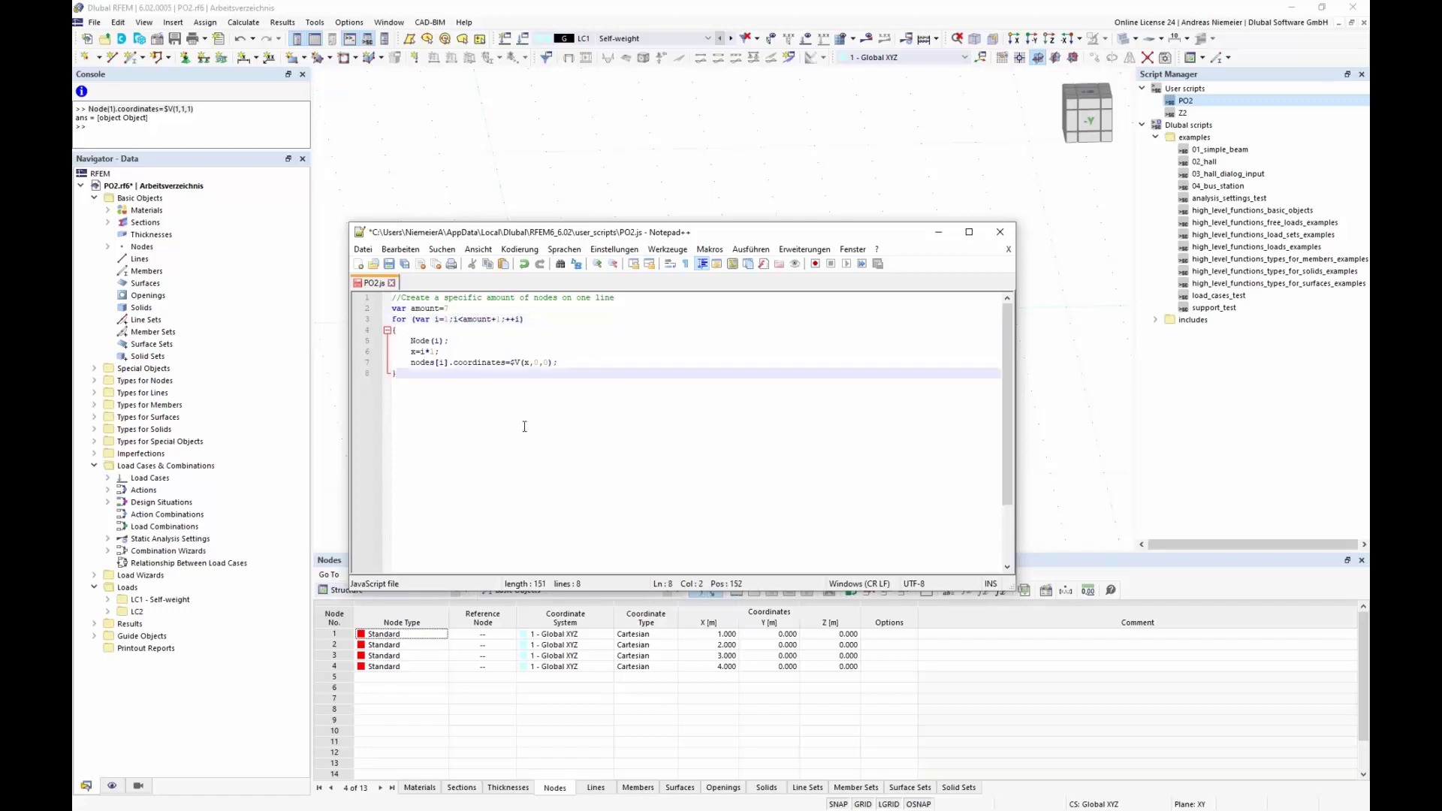
key(ctrl+s)
Switch to RFEM, delete all existing nodes and run the PO2 user script.
click(569, 153)
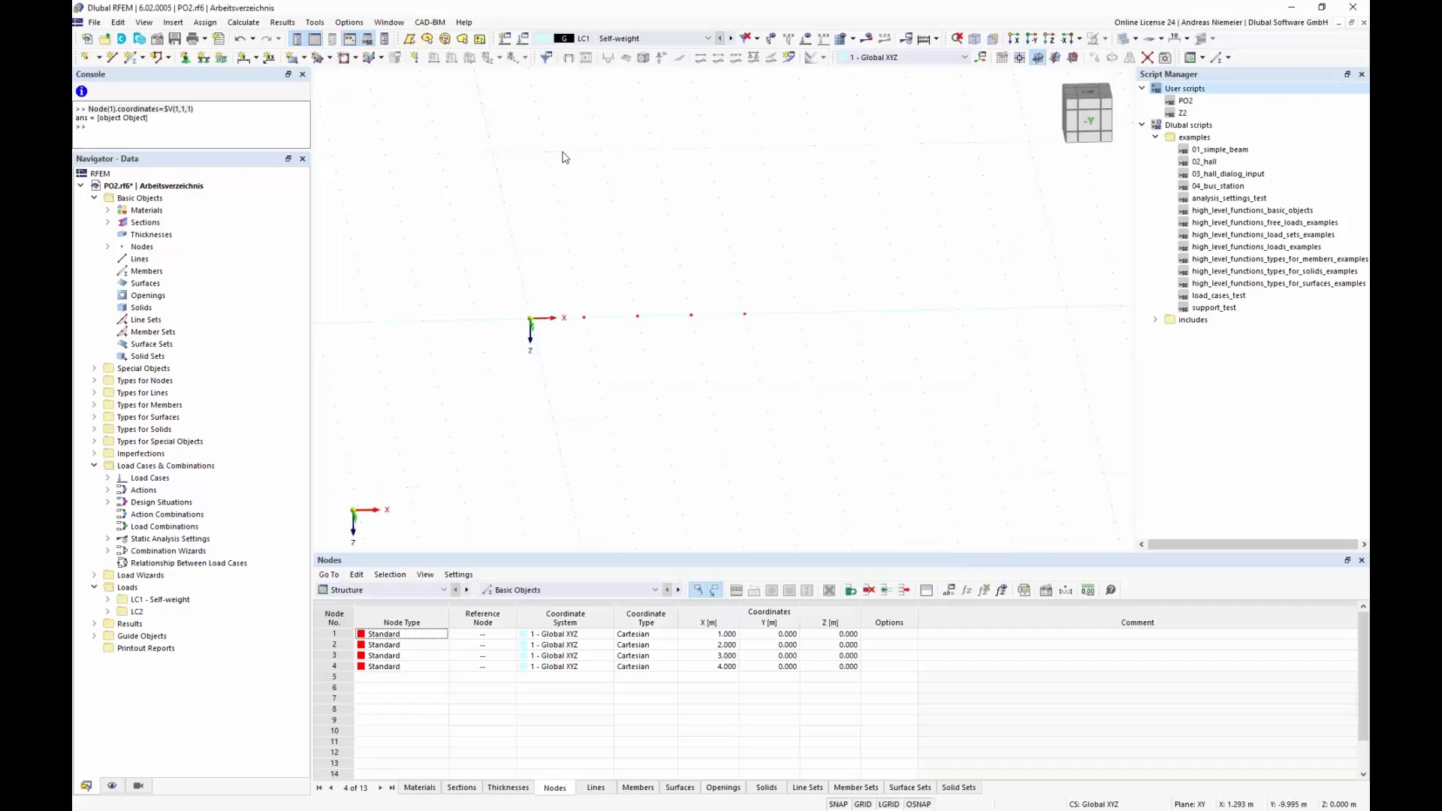
drag(487, 226, 939, 403)
key(Delete)
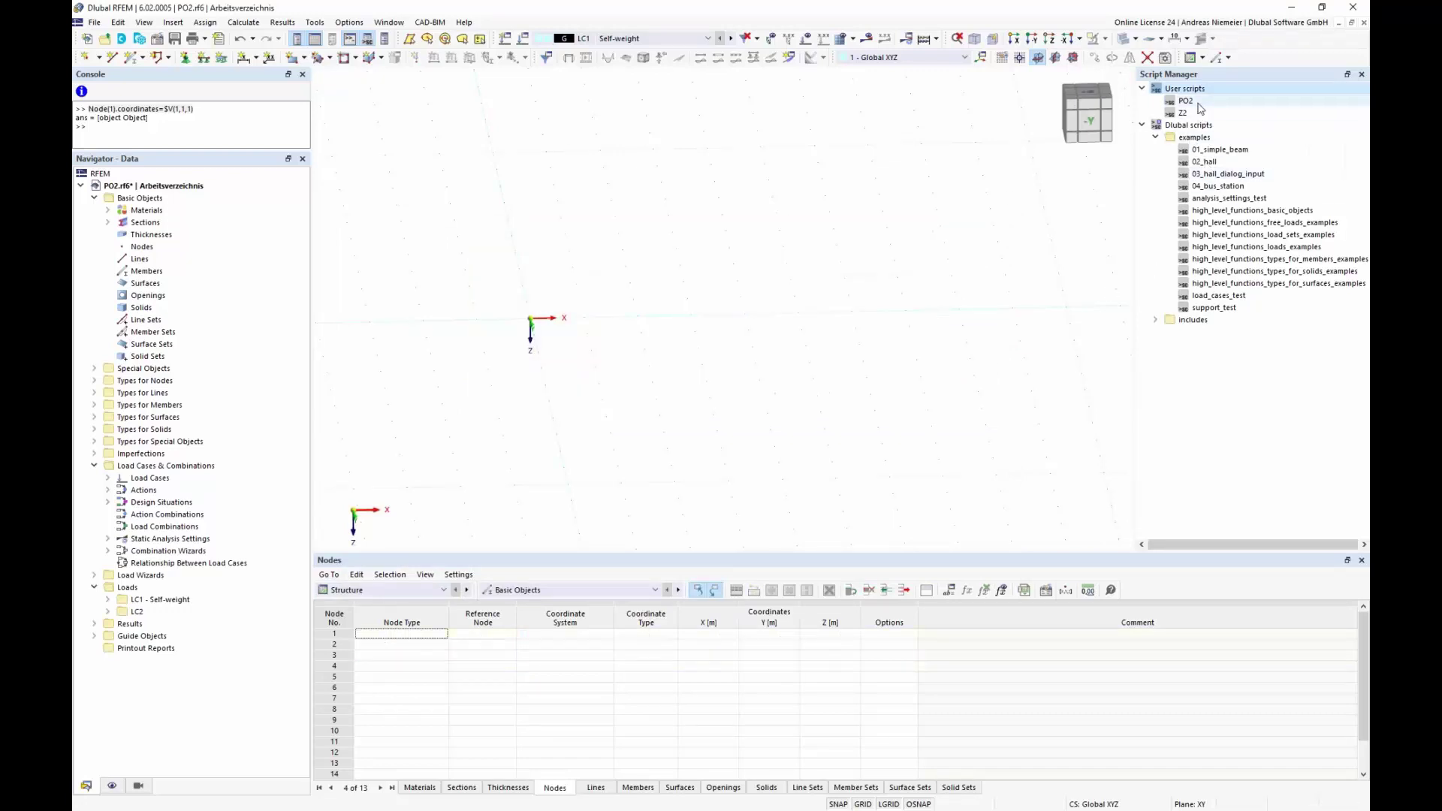
click(1187, 101)
double_click(1198, 104)
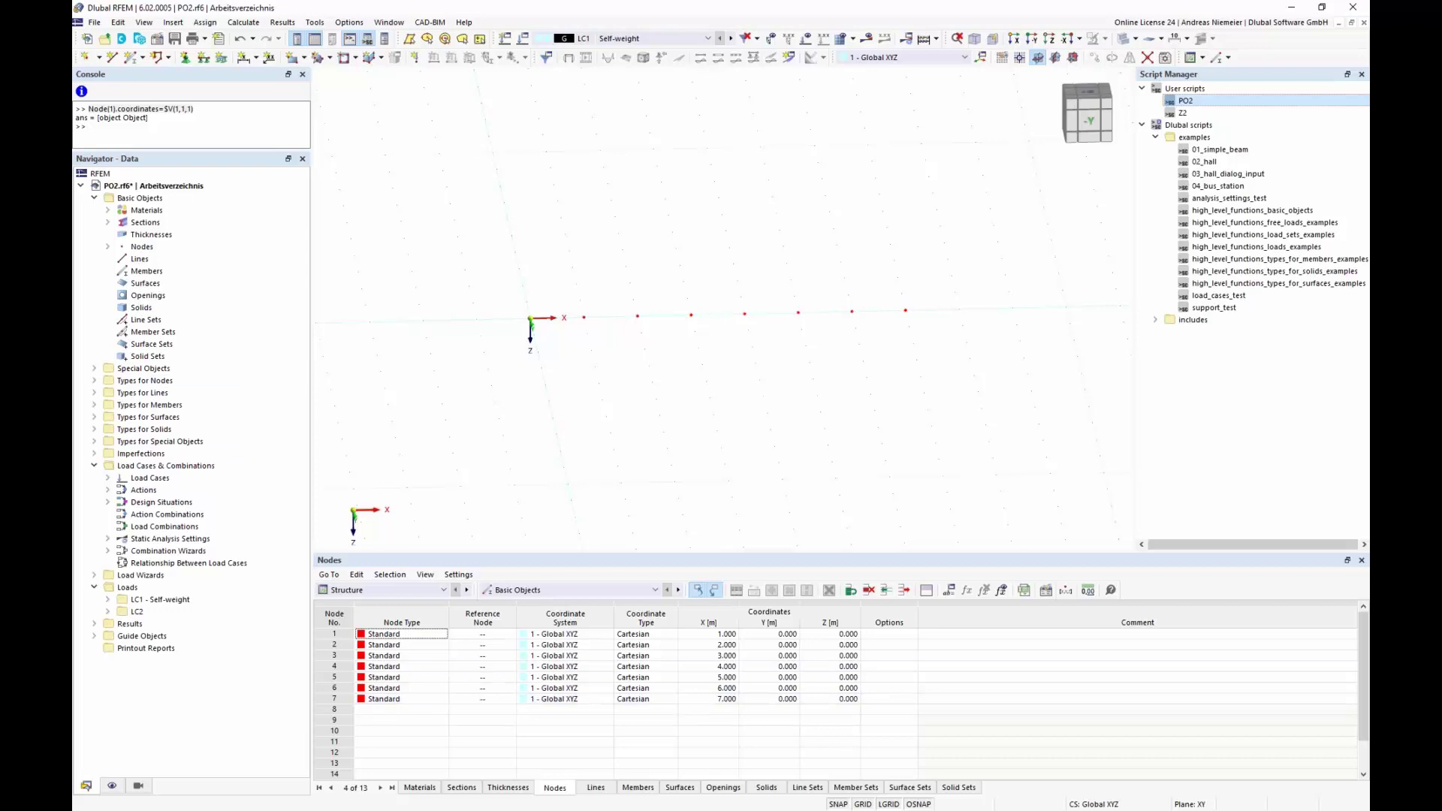
Delete all nodes generated along the X axis by the PO2 script.
key(alt+Tab)
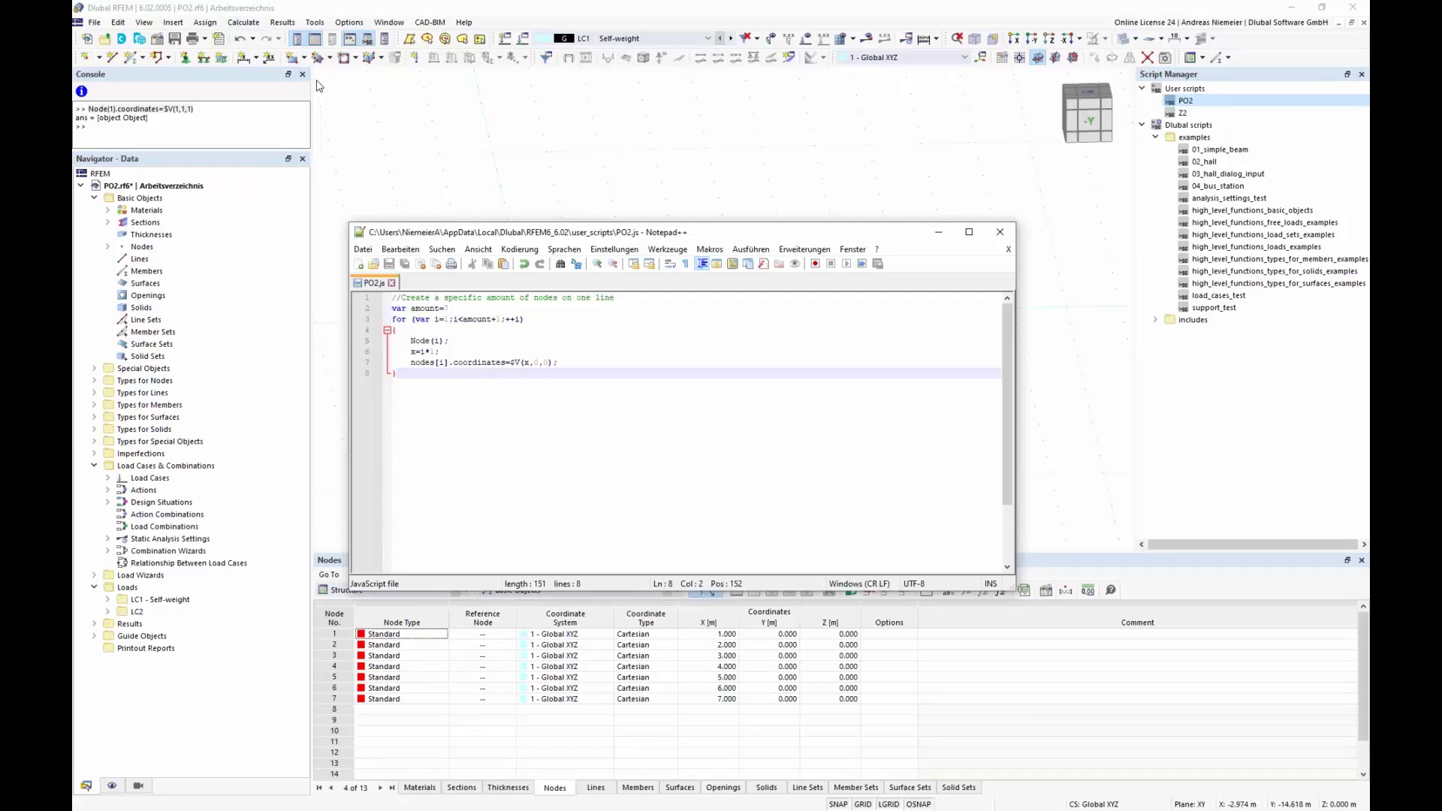
click(566, 161)
drag(435, 214, 931, 345)
key(Delete)
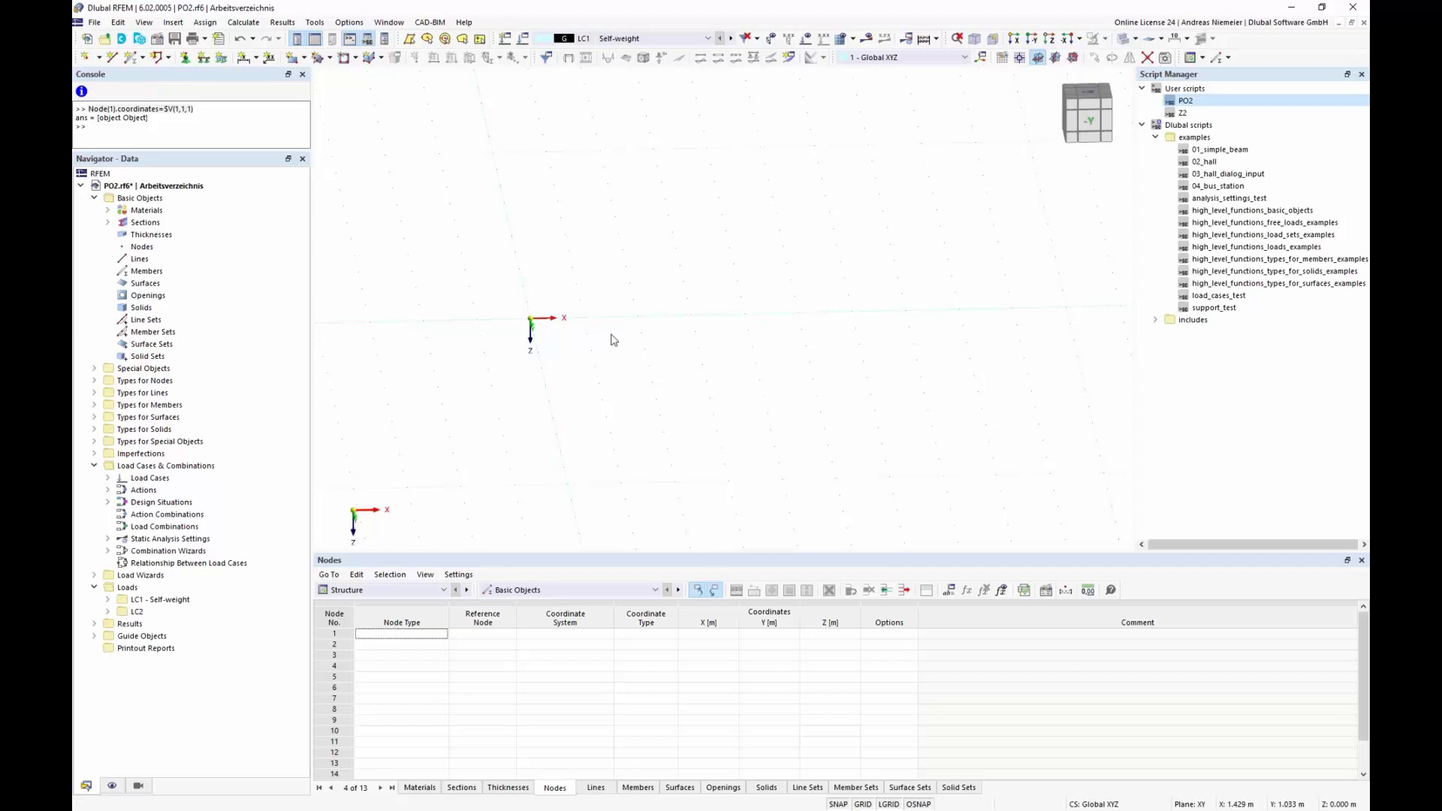
Switch to the Dlubal Center blocks, filter them to RFEM, open block 002812 and display its JavaScript code.
key(alt+Tab)
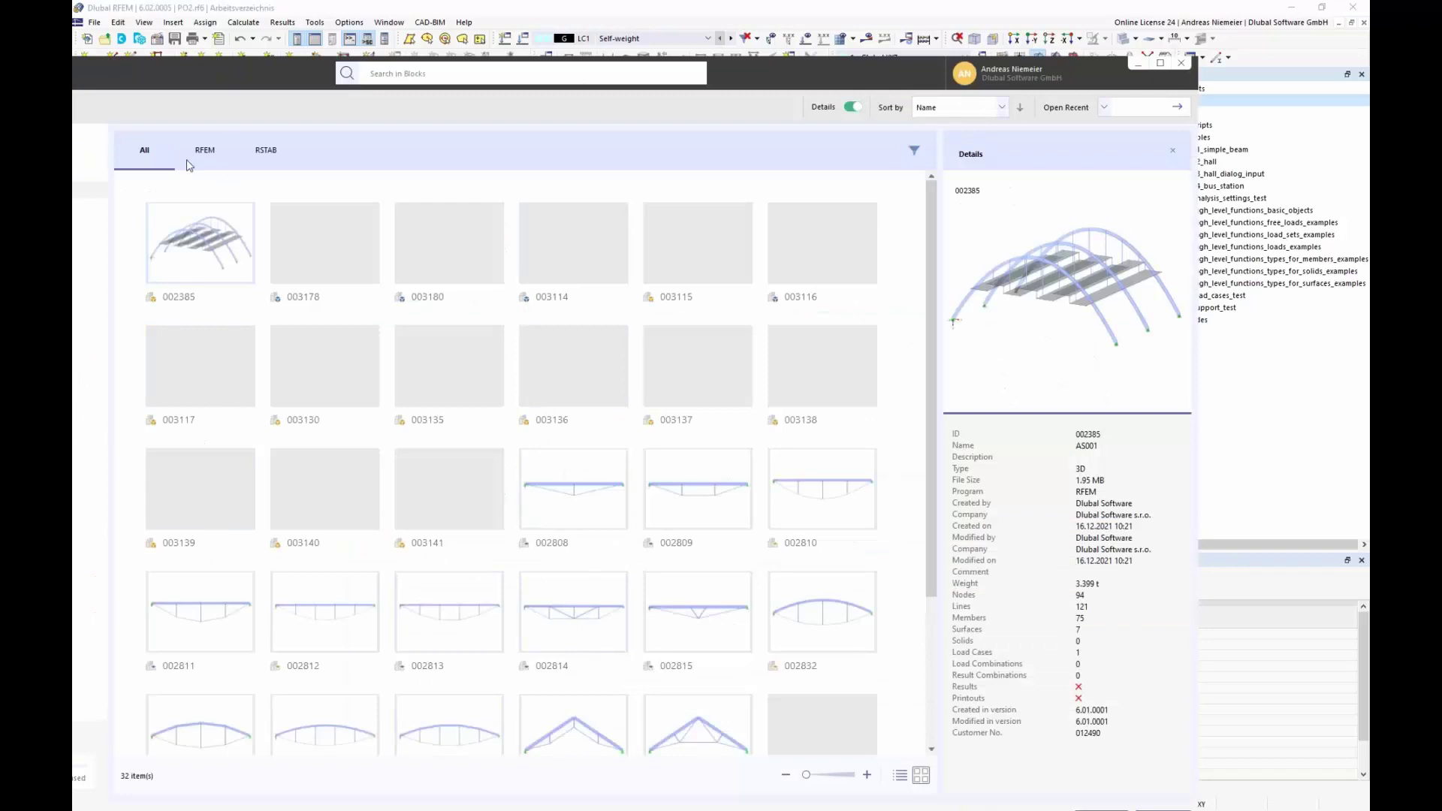
click(206, 155)
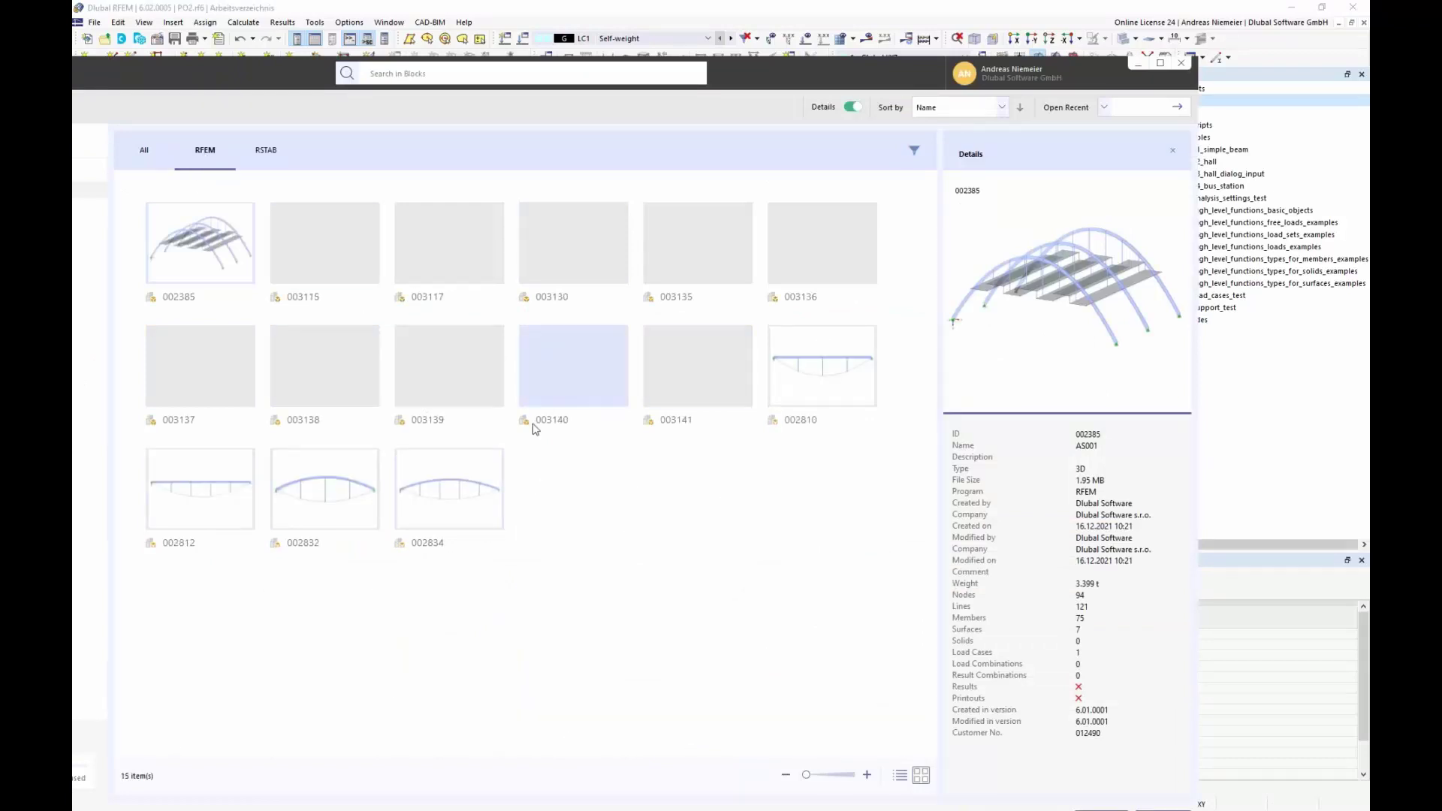
click(220, 499)
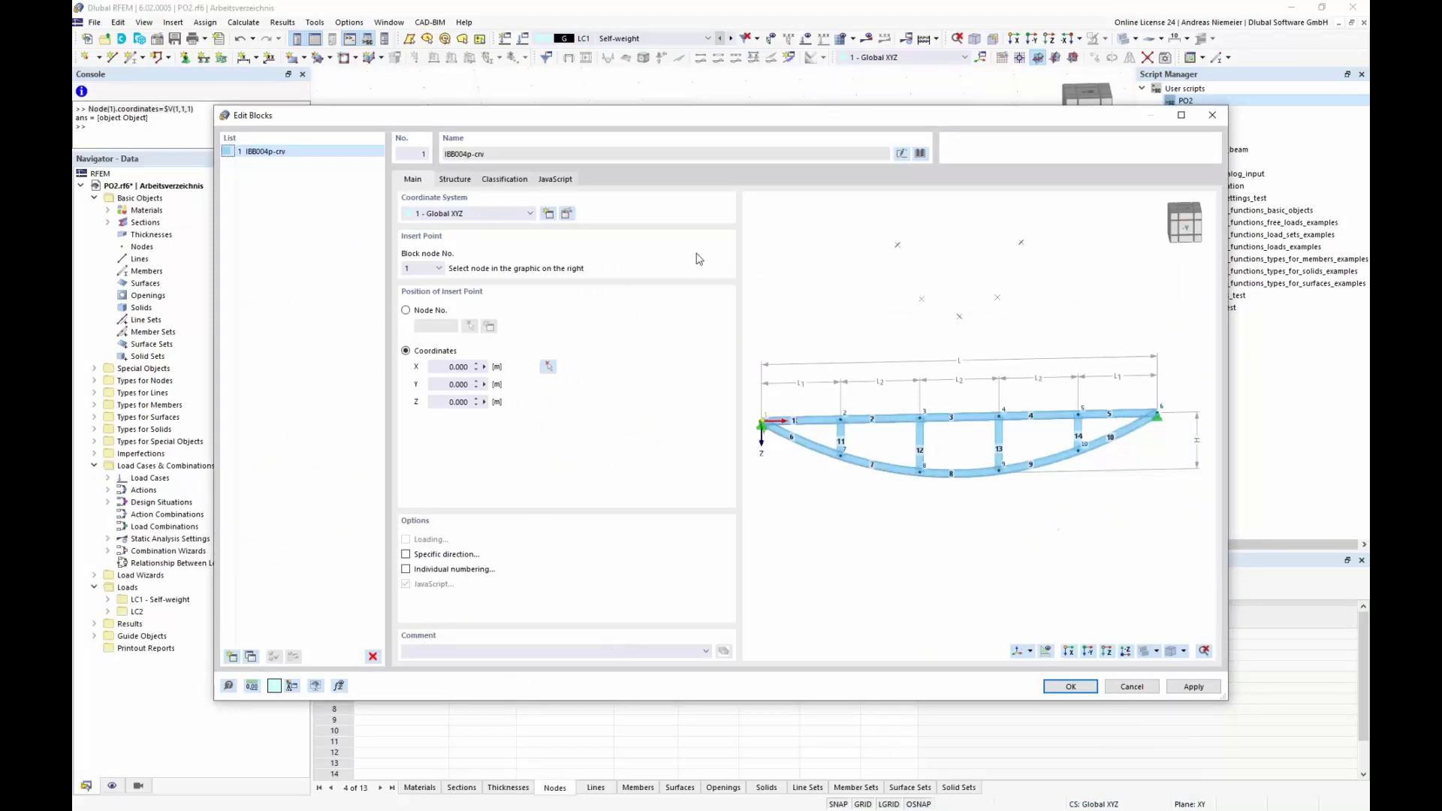
click(558, 180)
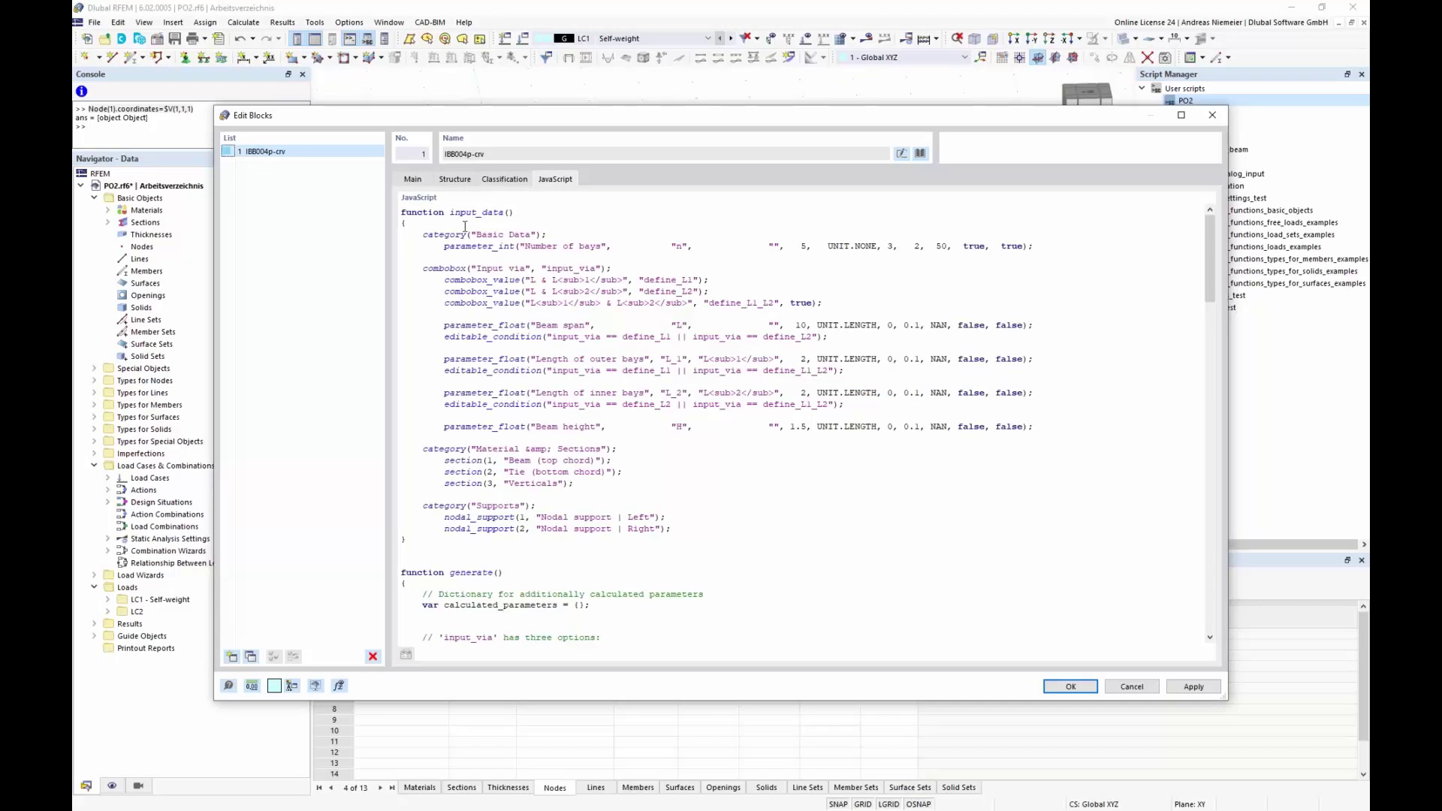
Examine the block's structure parameters and the input options for the number of bays, and close the block without inserting it.
click(453, 179)
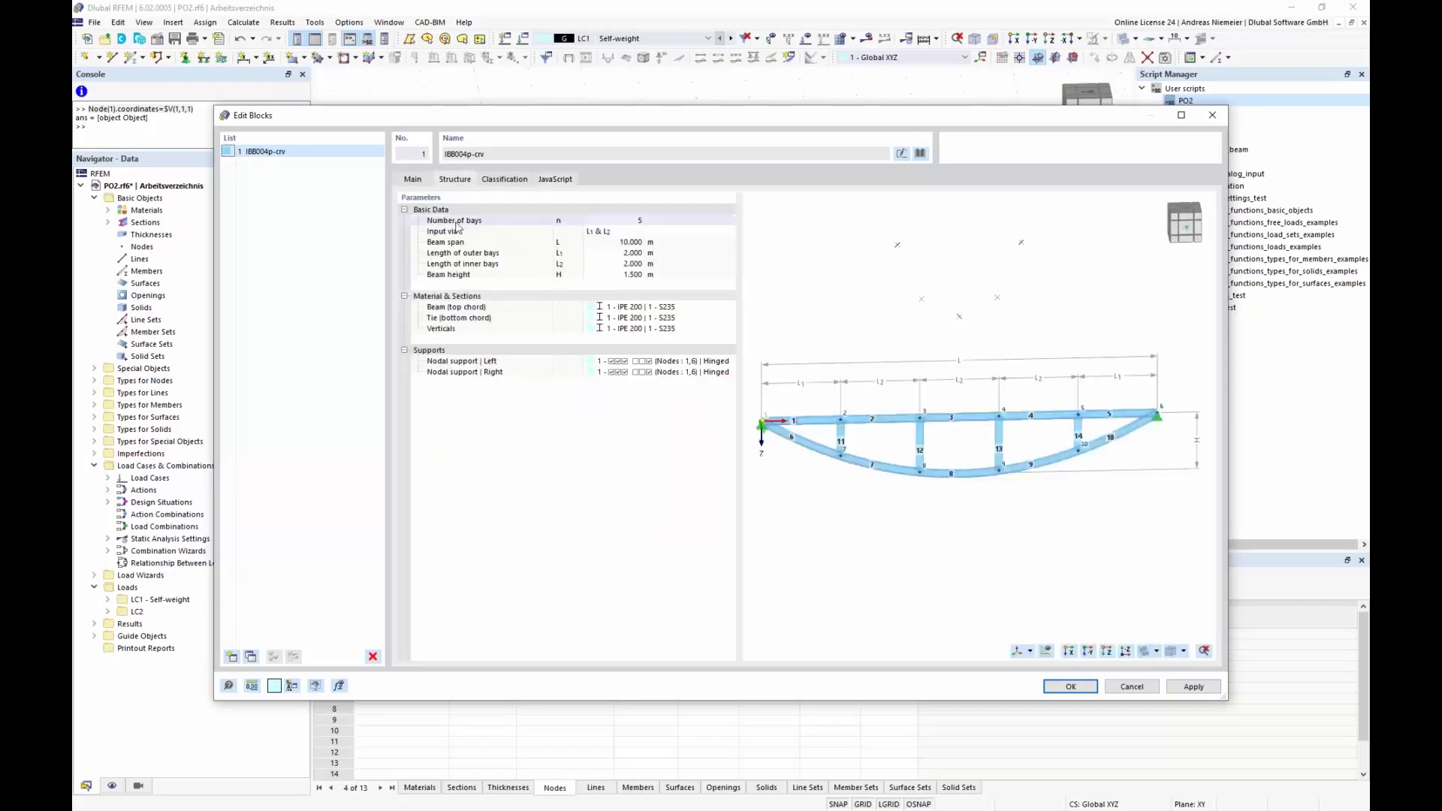
click(622, 220)
click(640, 220)
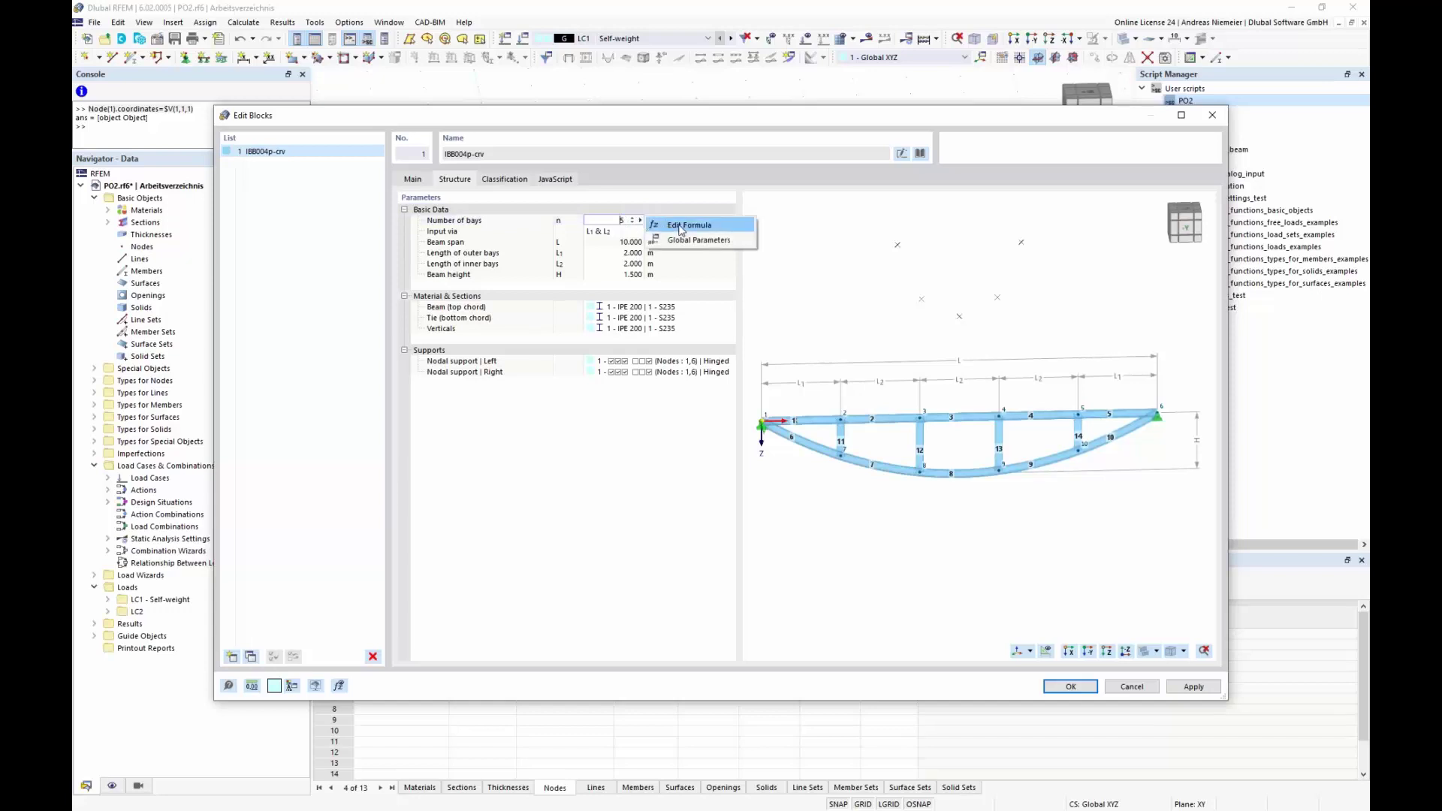
click(668, 569)
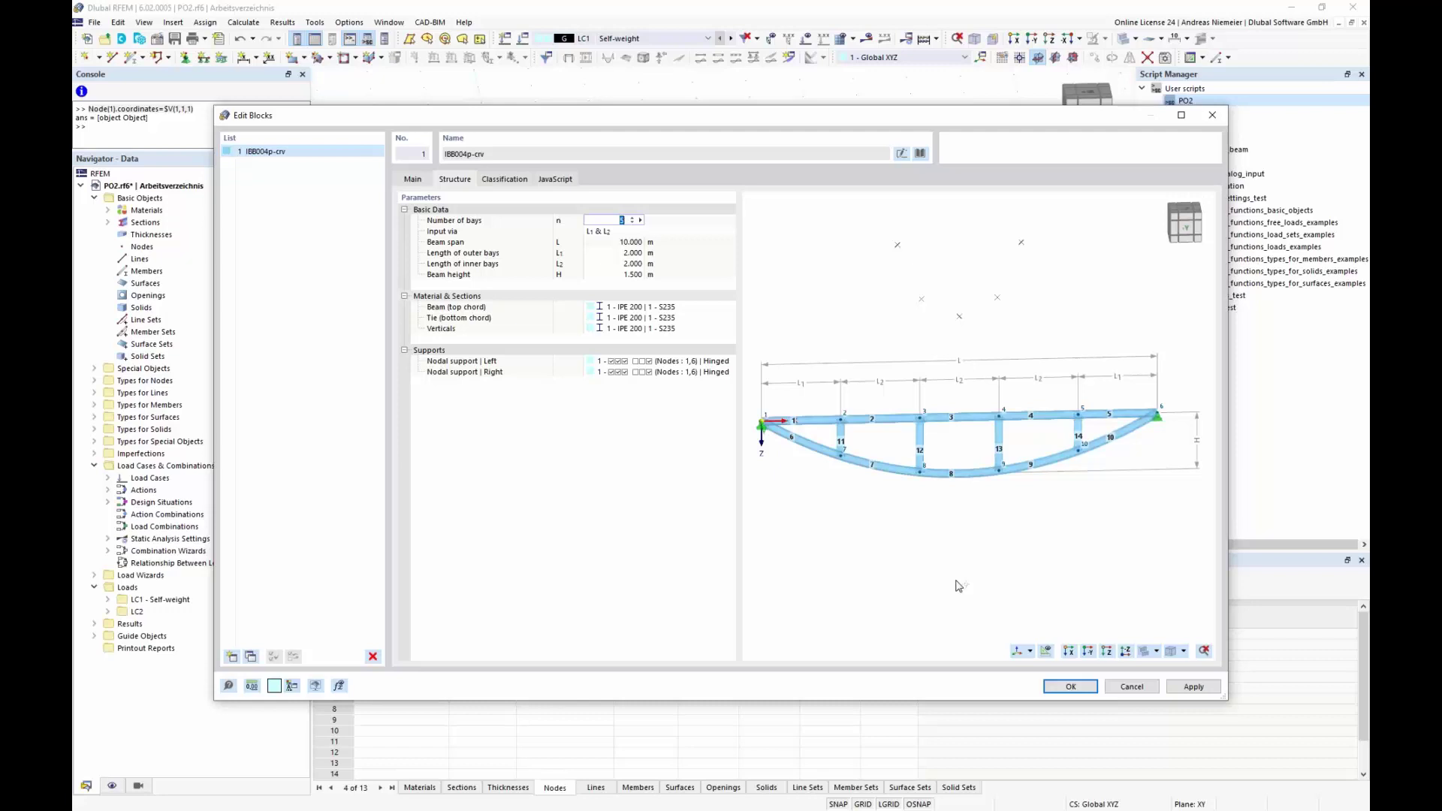
click(1132, 686)
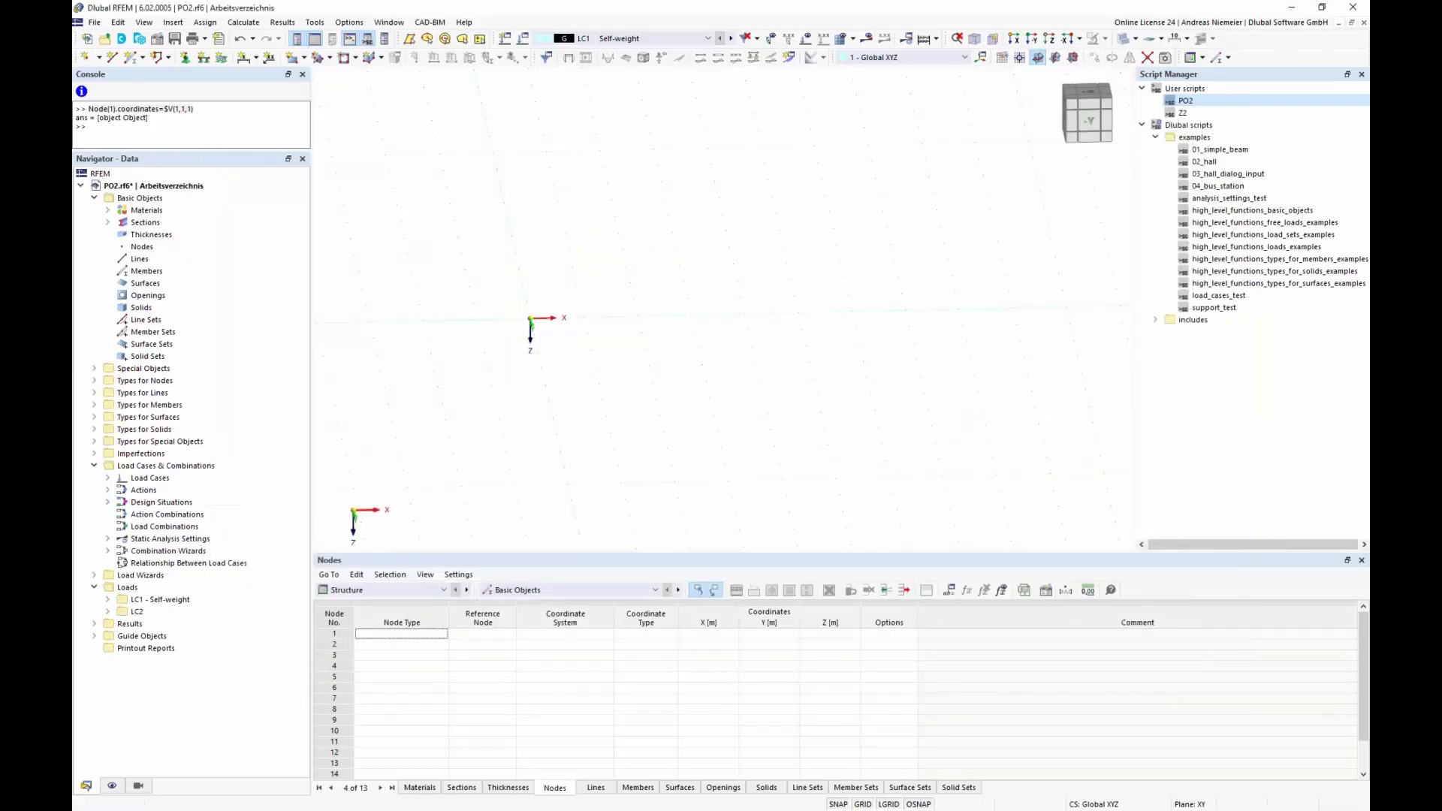
Switch to Notepad++, wrap the whole PO2.js script in a braced function generate() and save it.
key(alt+Tab)
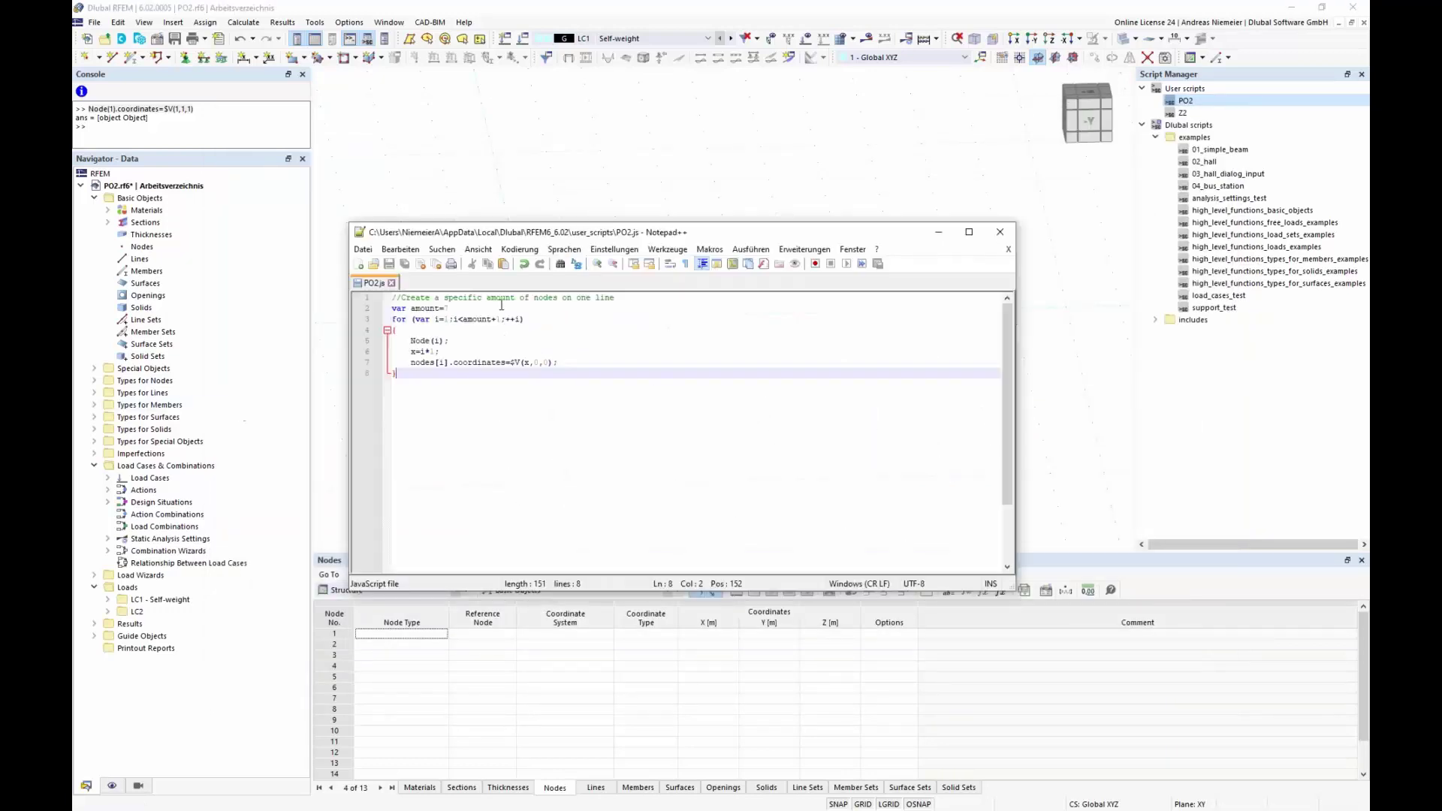
click(394, 298)
key(Return)
key(Up)
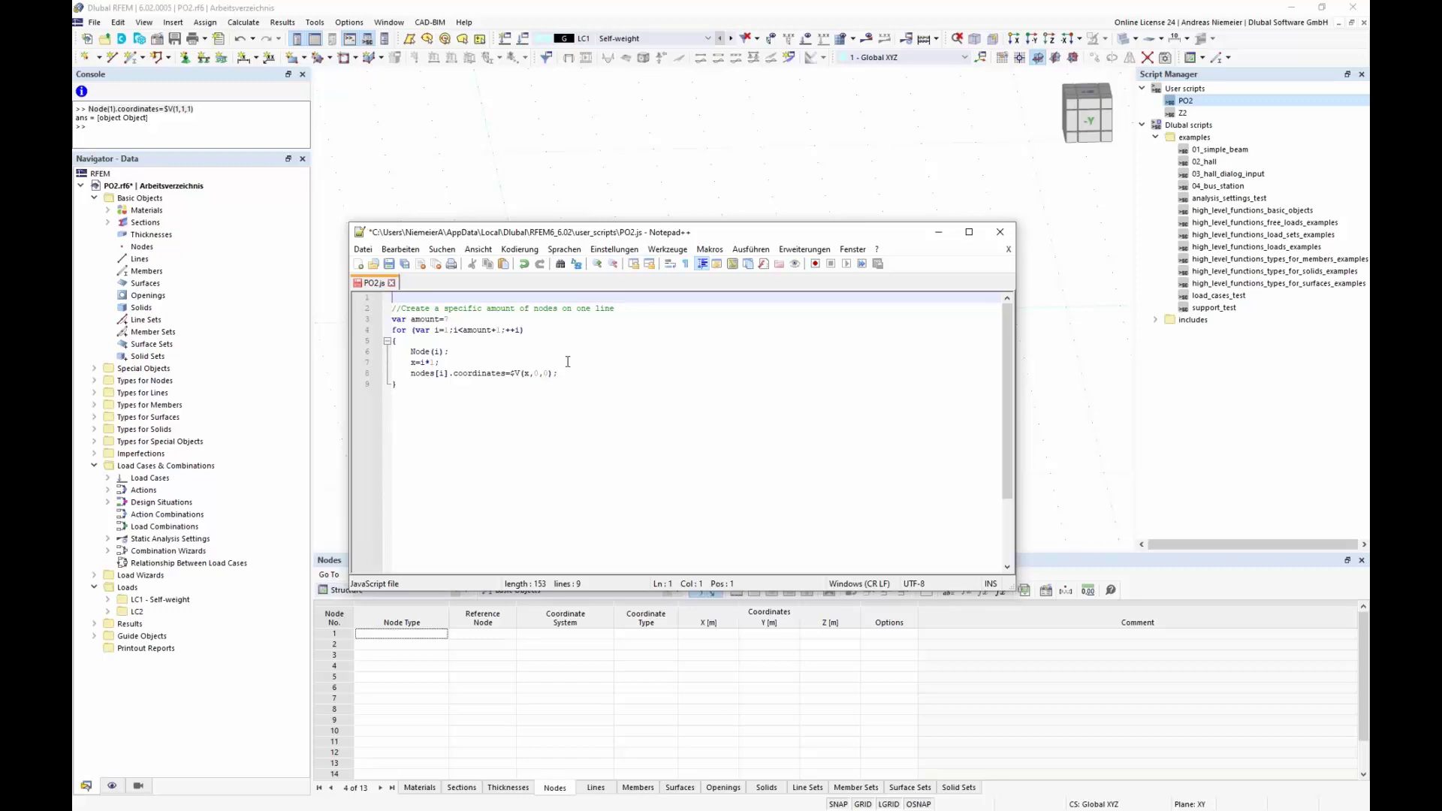
text(function generate())
key(Return)
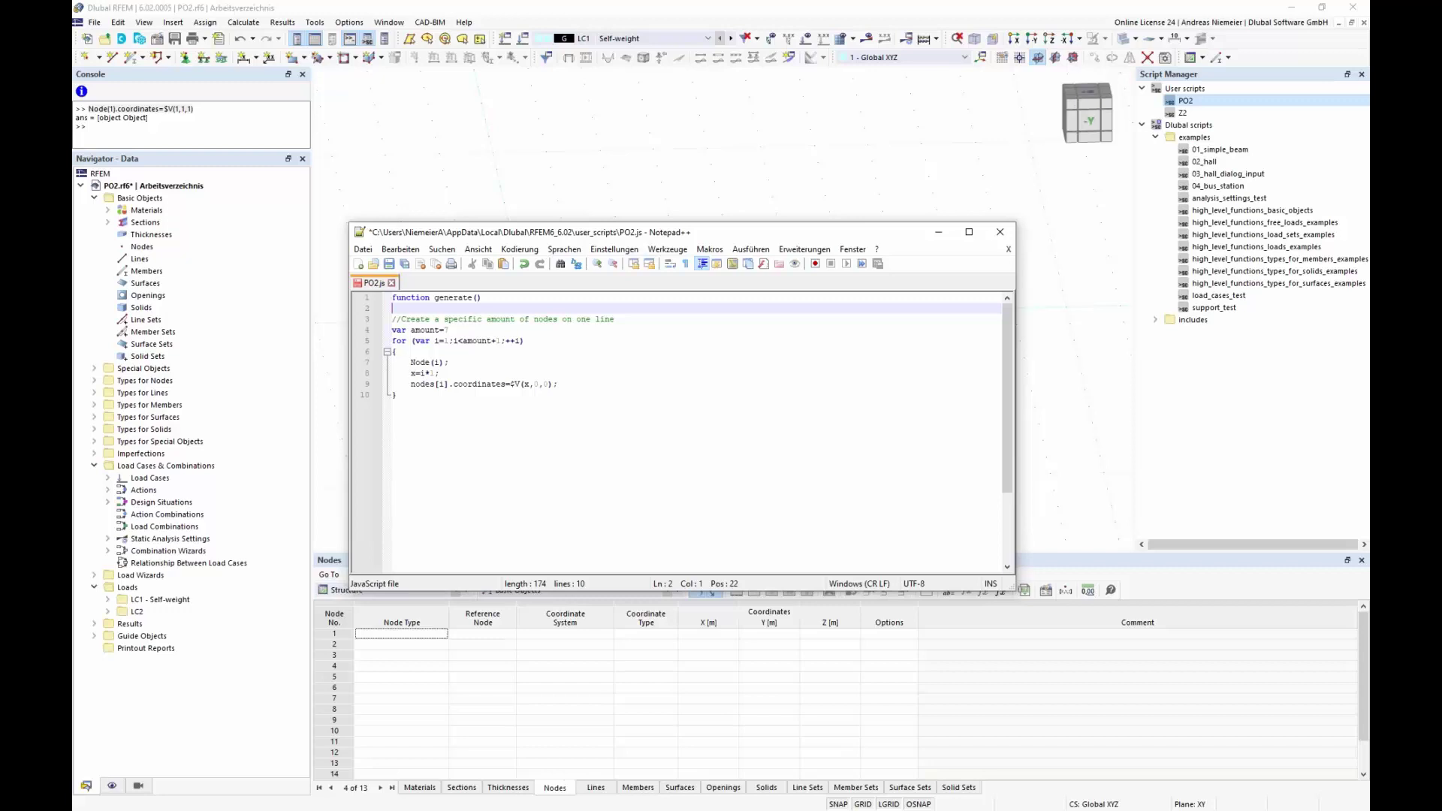
text({)
click(415, 396)
key(Return)
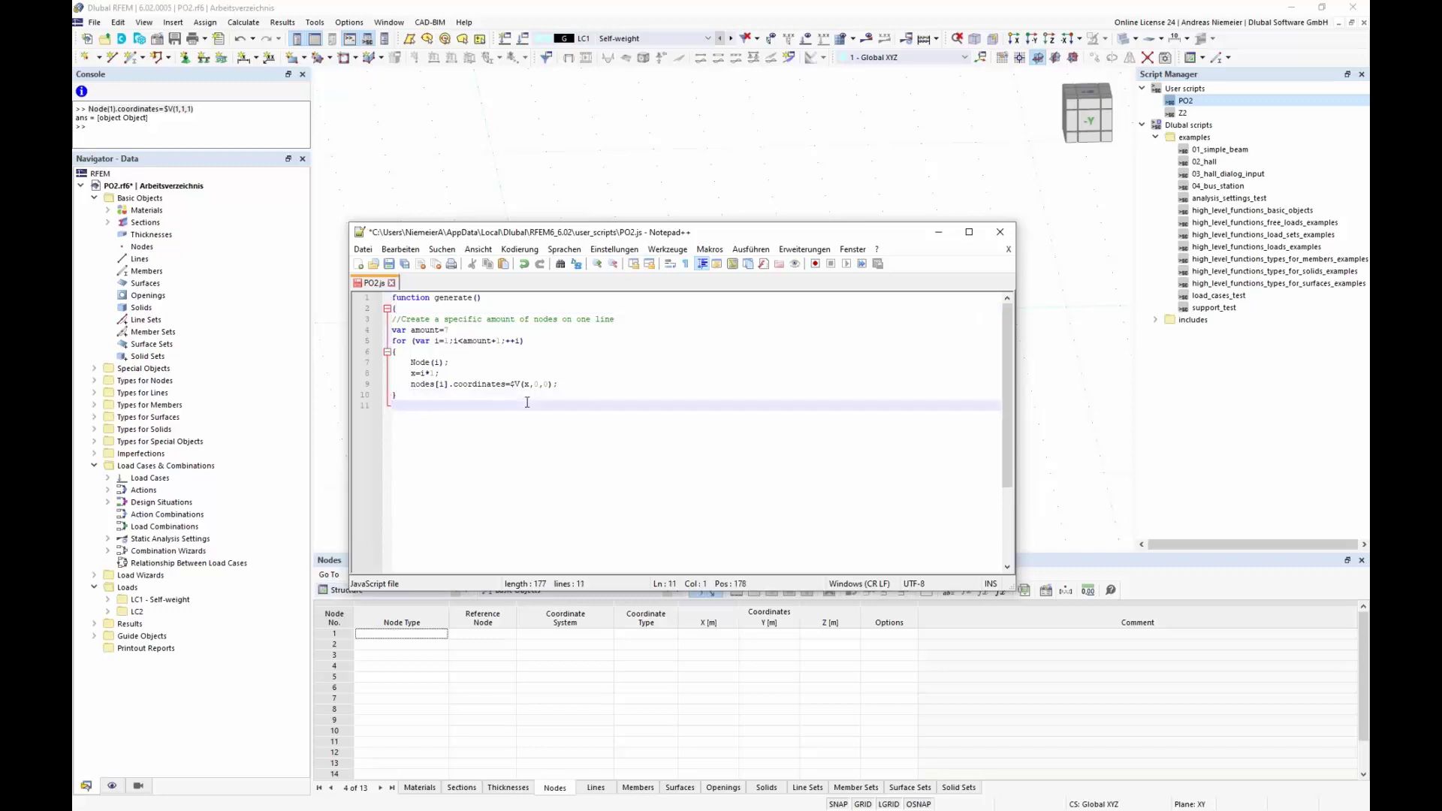
text(})
click(389, 263)
Save the script under the name PO2 in the Desktop folder RFEM6 und Optimierung\Temp.
click(637, 129)
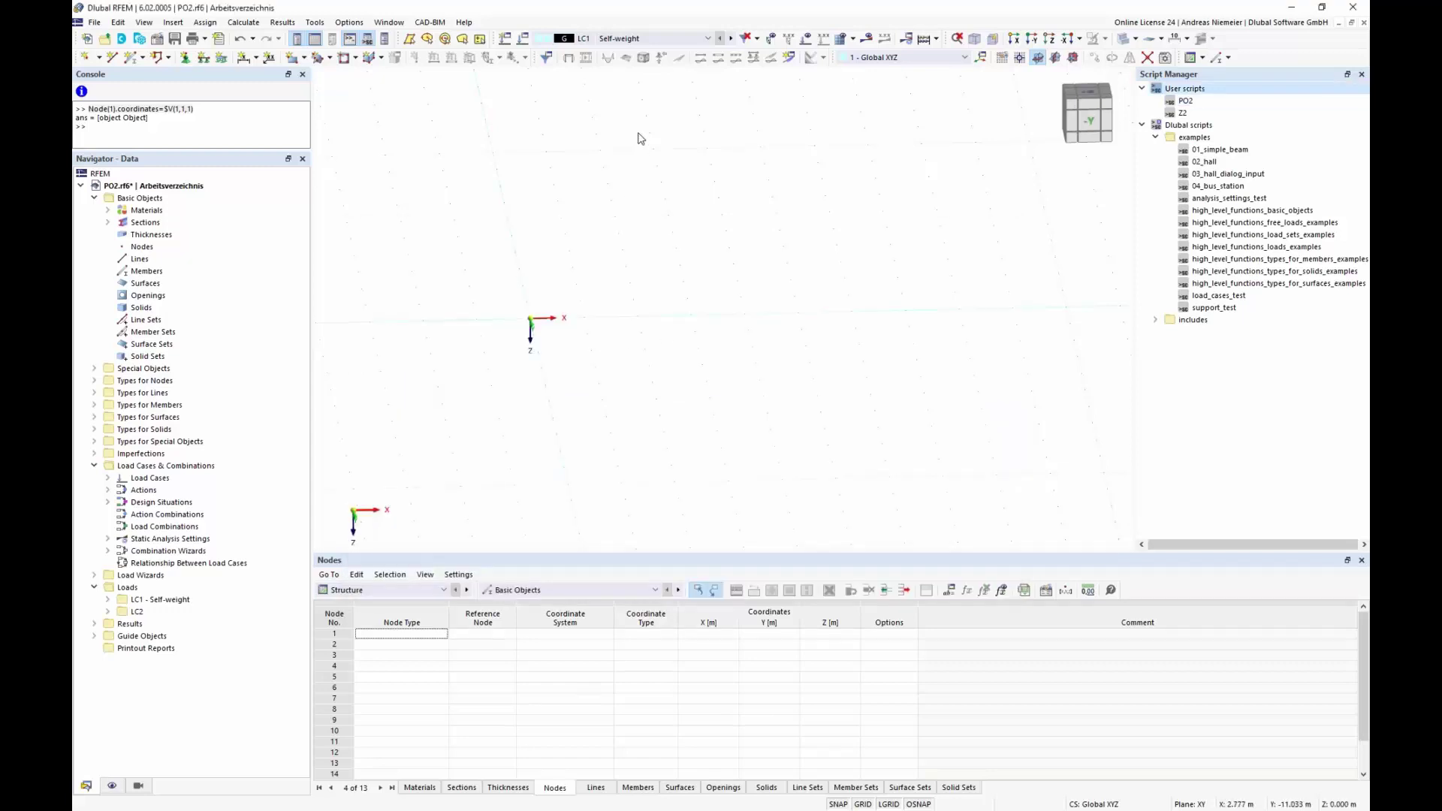
key(alt+Tab)
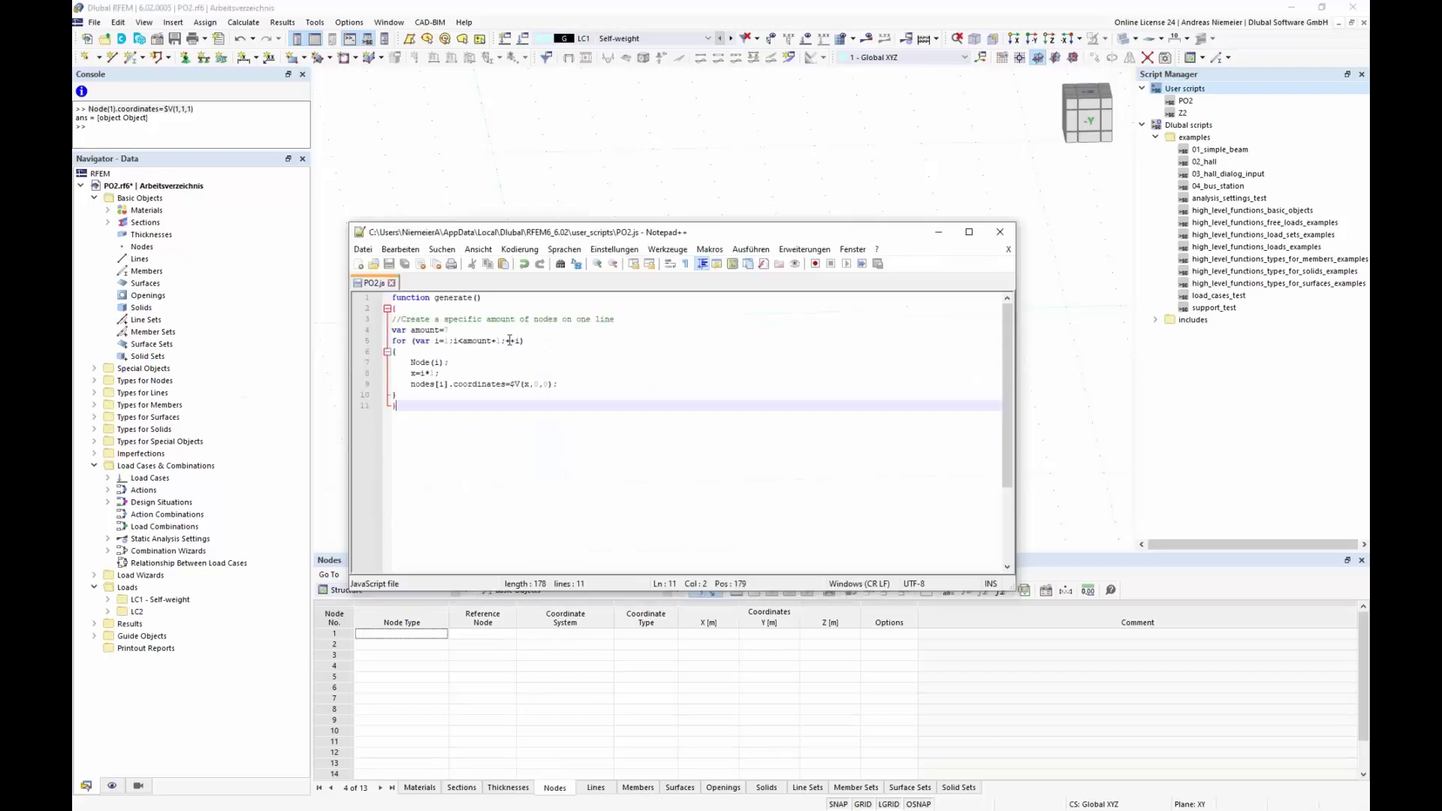
click(363, 250)
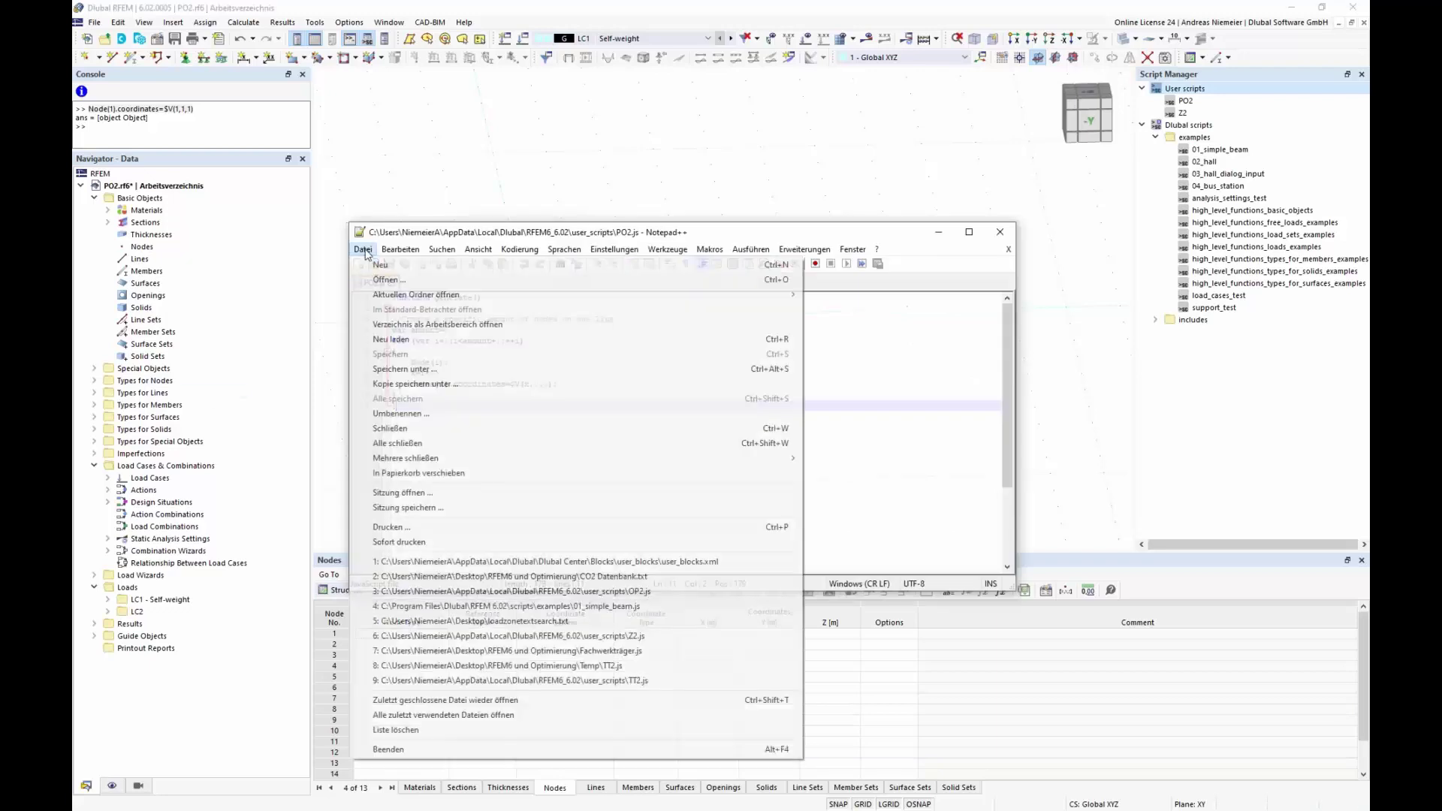
click(404, 368)
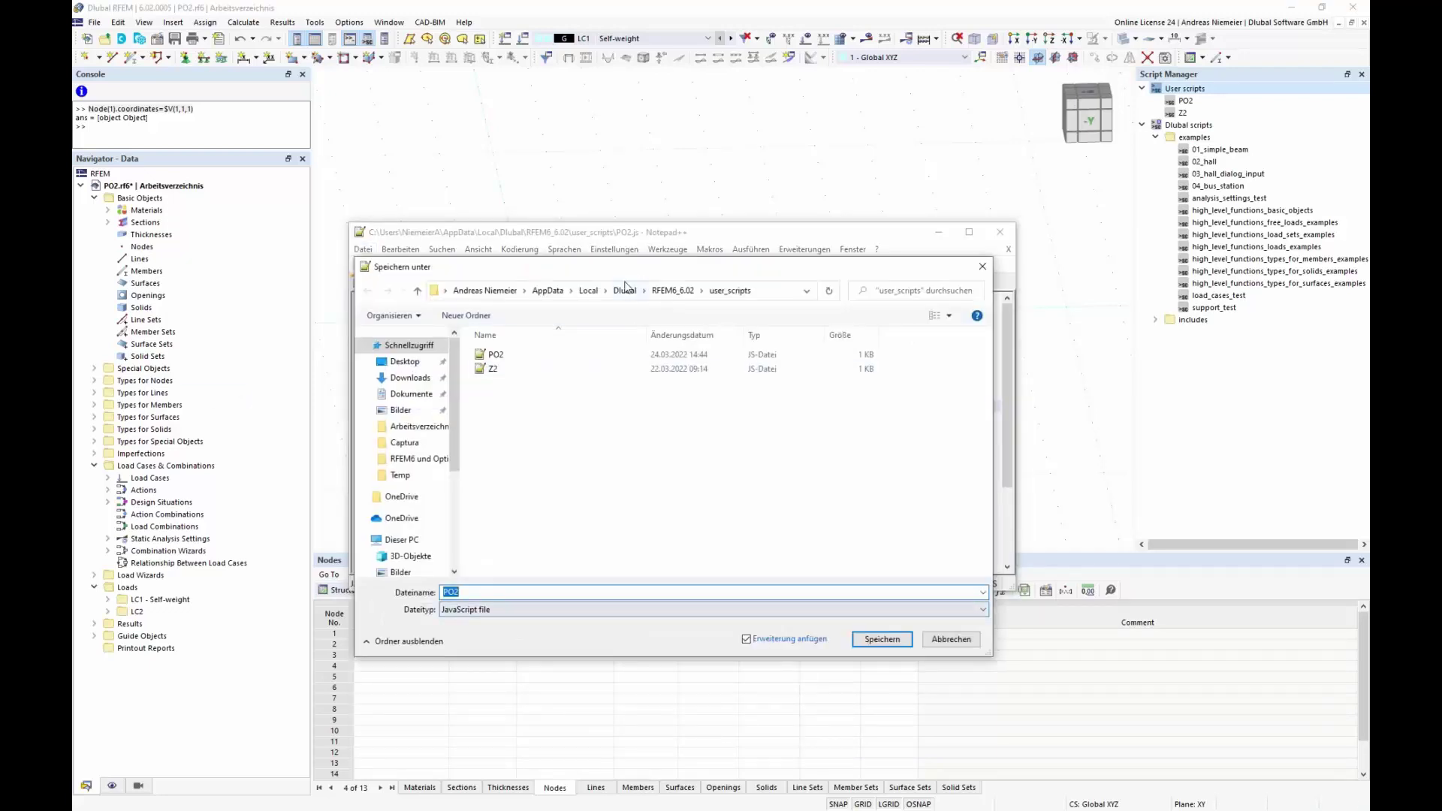
click(406, 362)
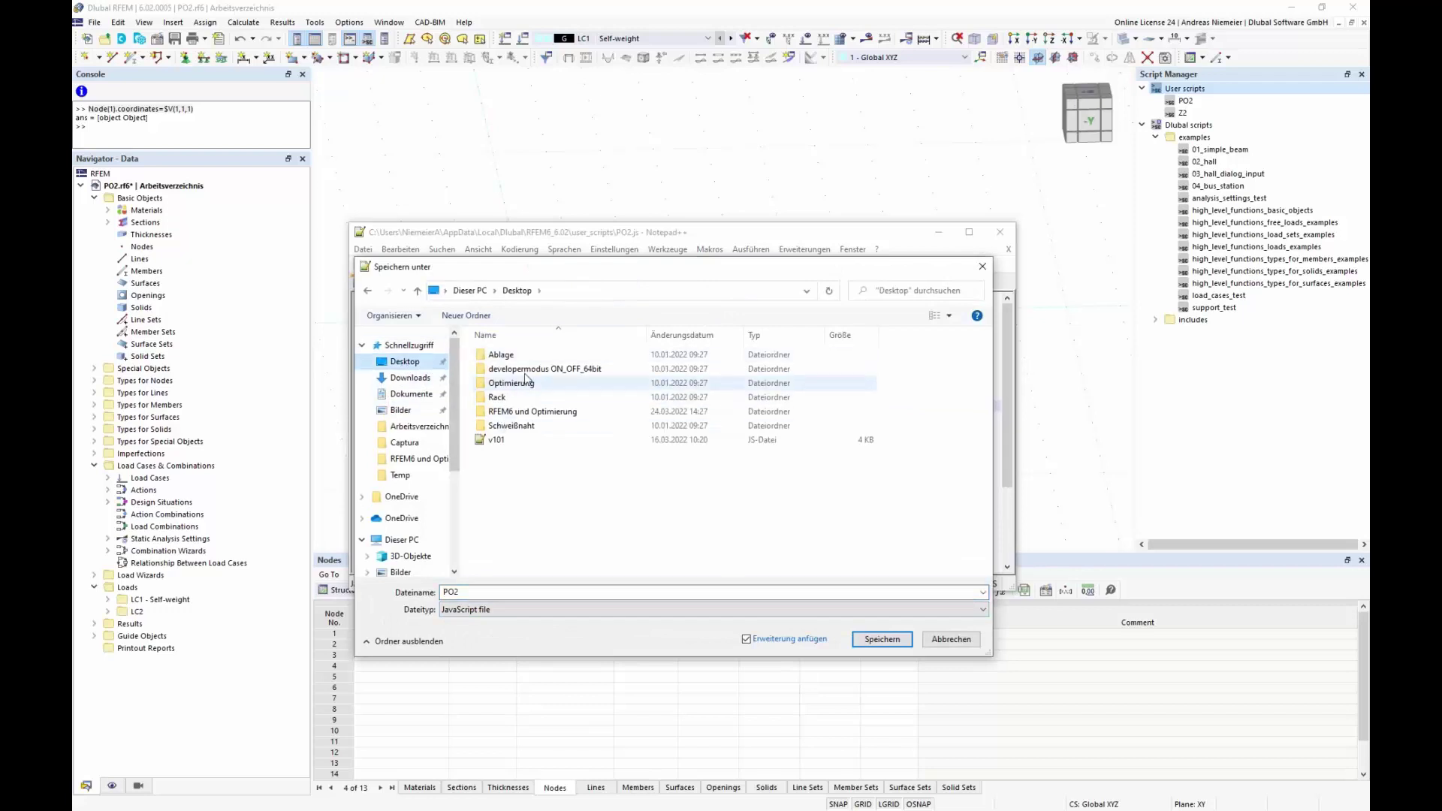
double_click(526, 411)
double_click(498, 369)
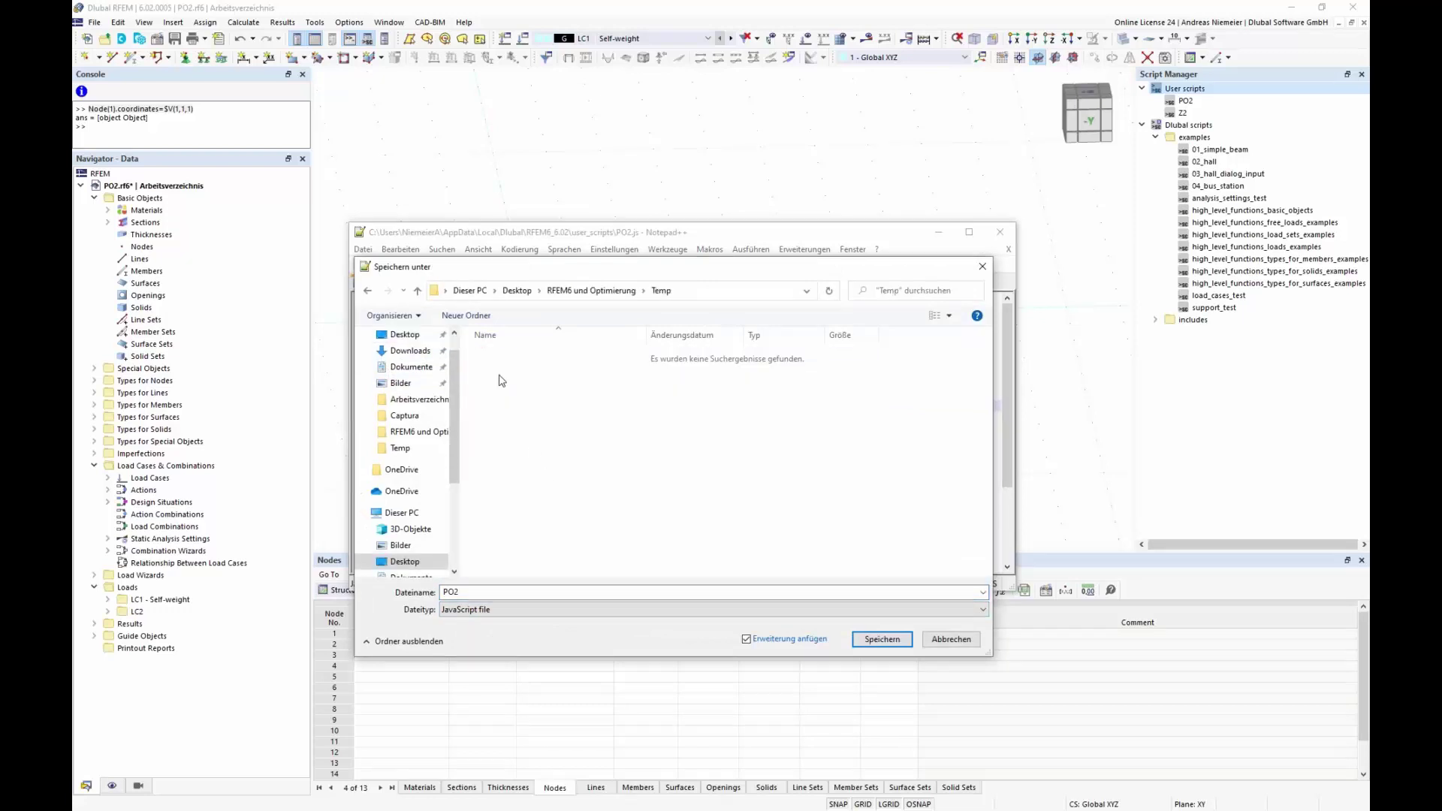
click(876, 639)
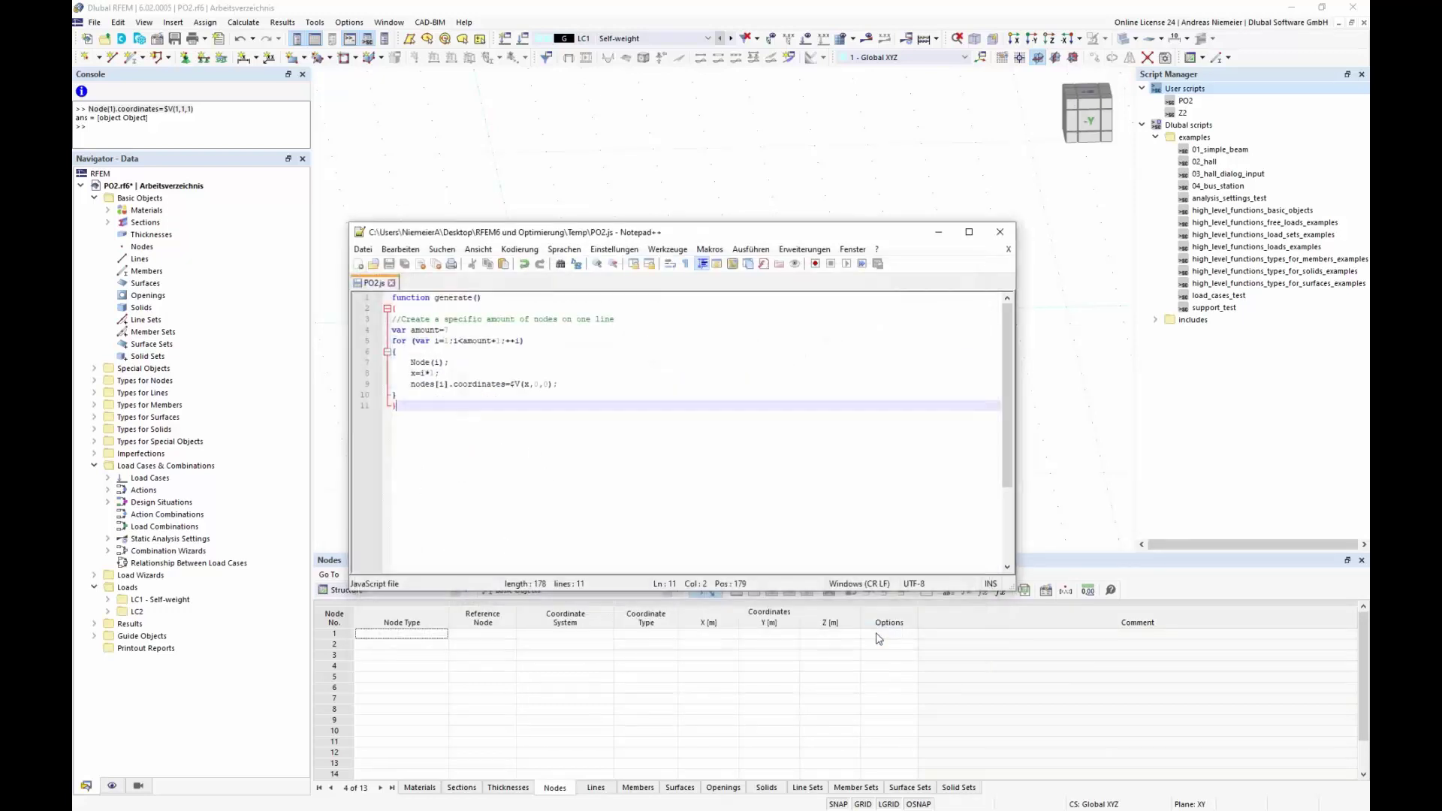
Switch to RFEM and start saving the model as block PO2 with Beams as model category 1.
click(845, 132)
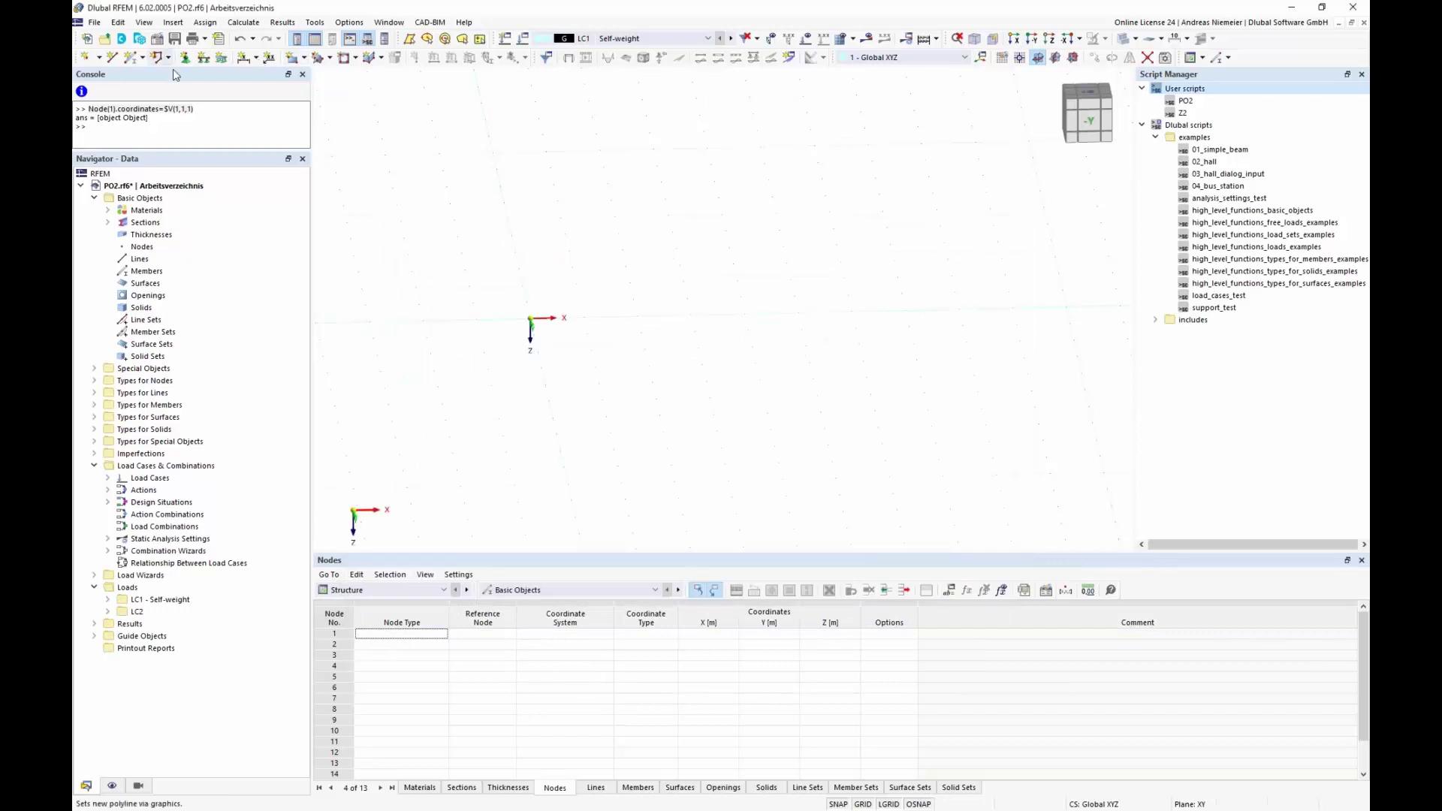
click(98, 22)
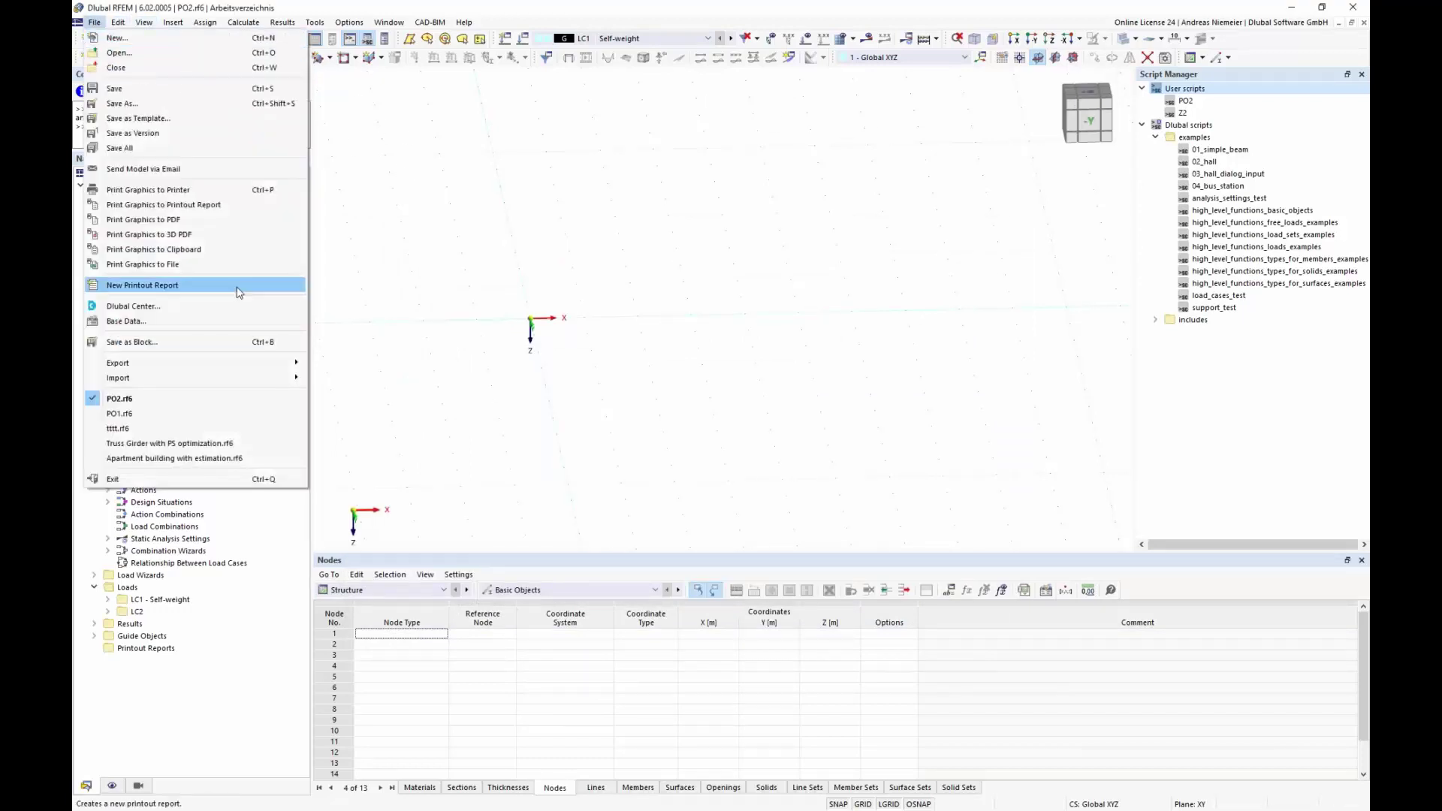
click(158, 345)
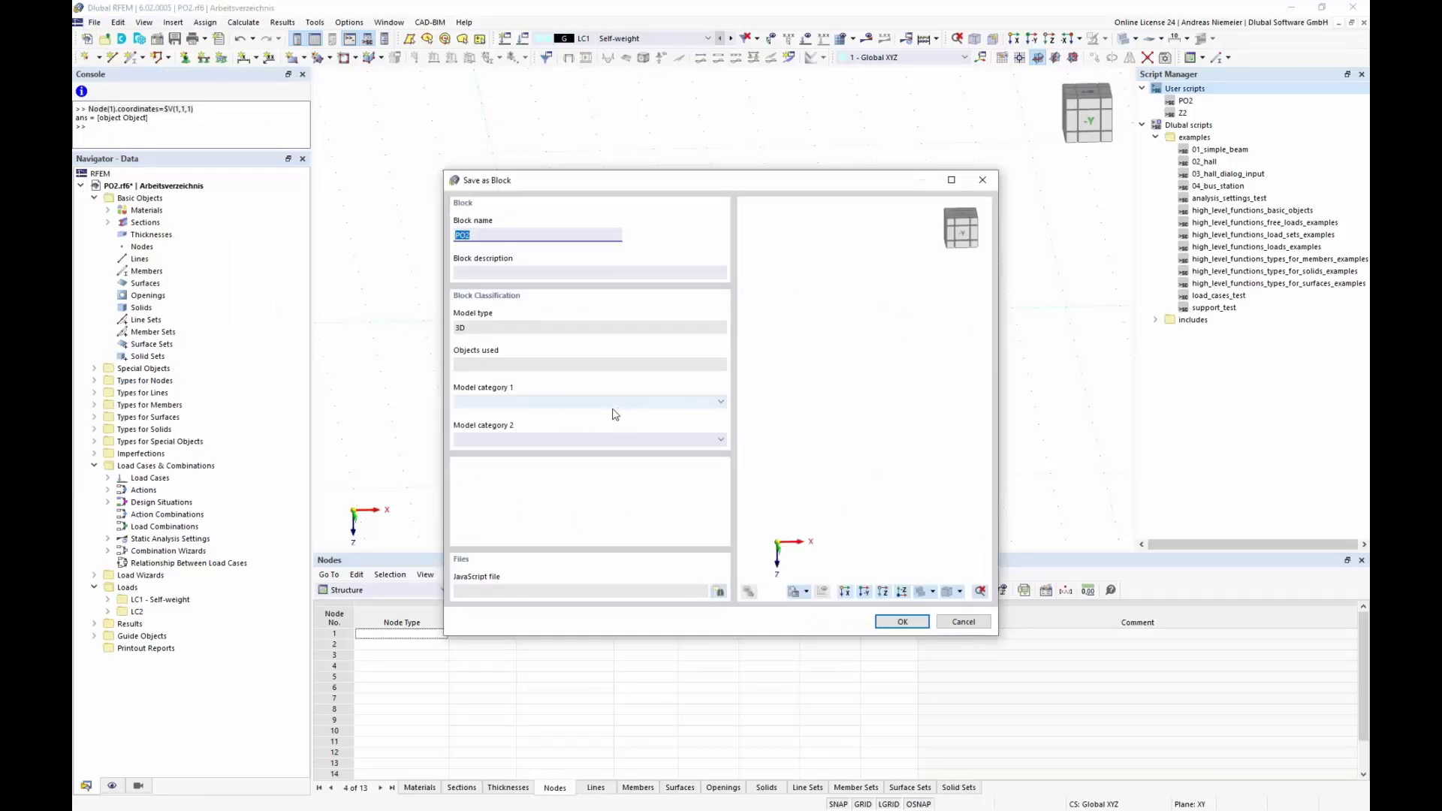
click(586, 403)
scroll(535, 471, down, 4)
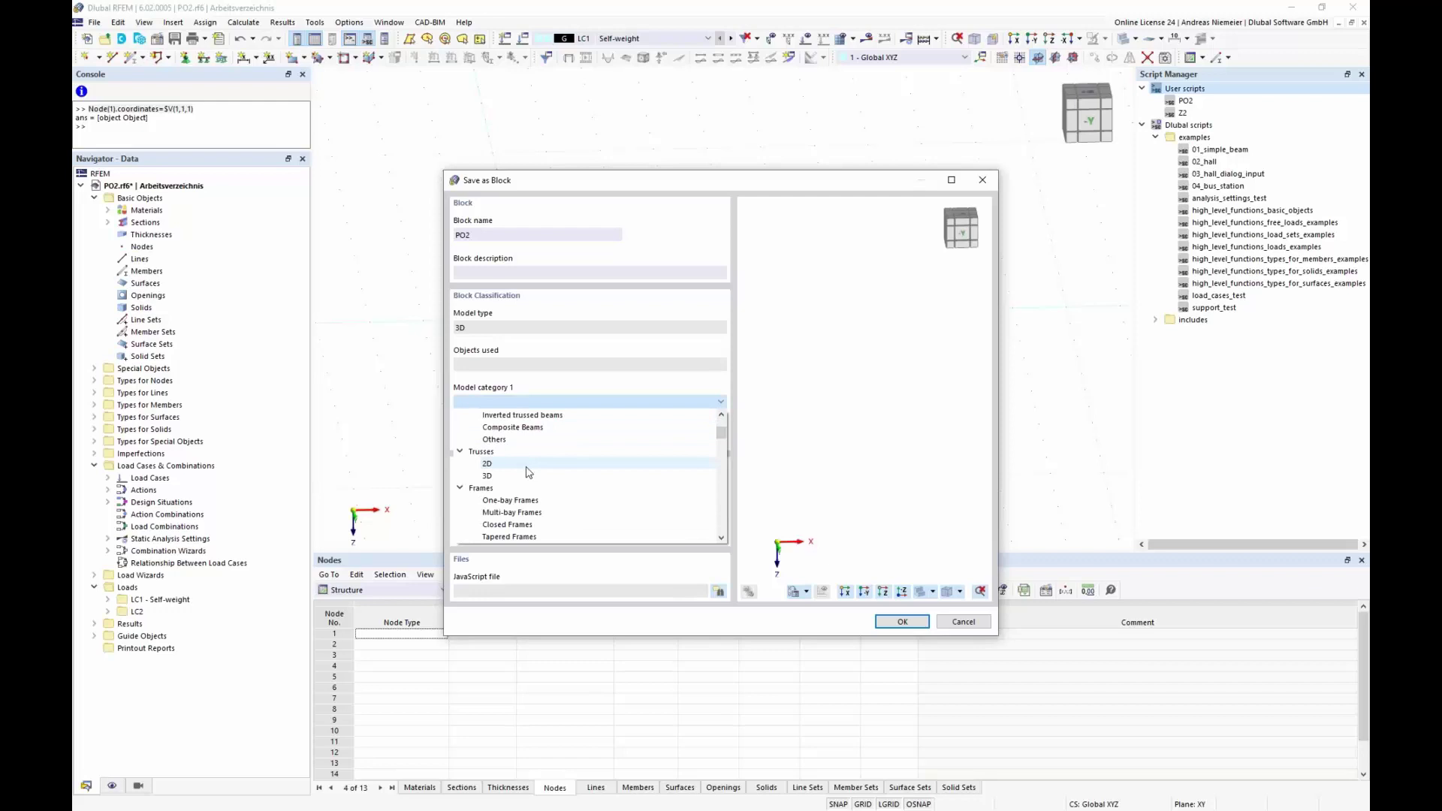
scroll(526, 472, up, 4)
click(480, 428)
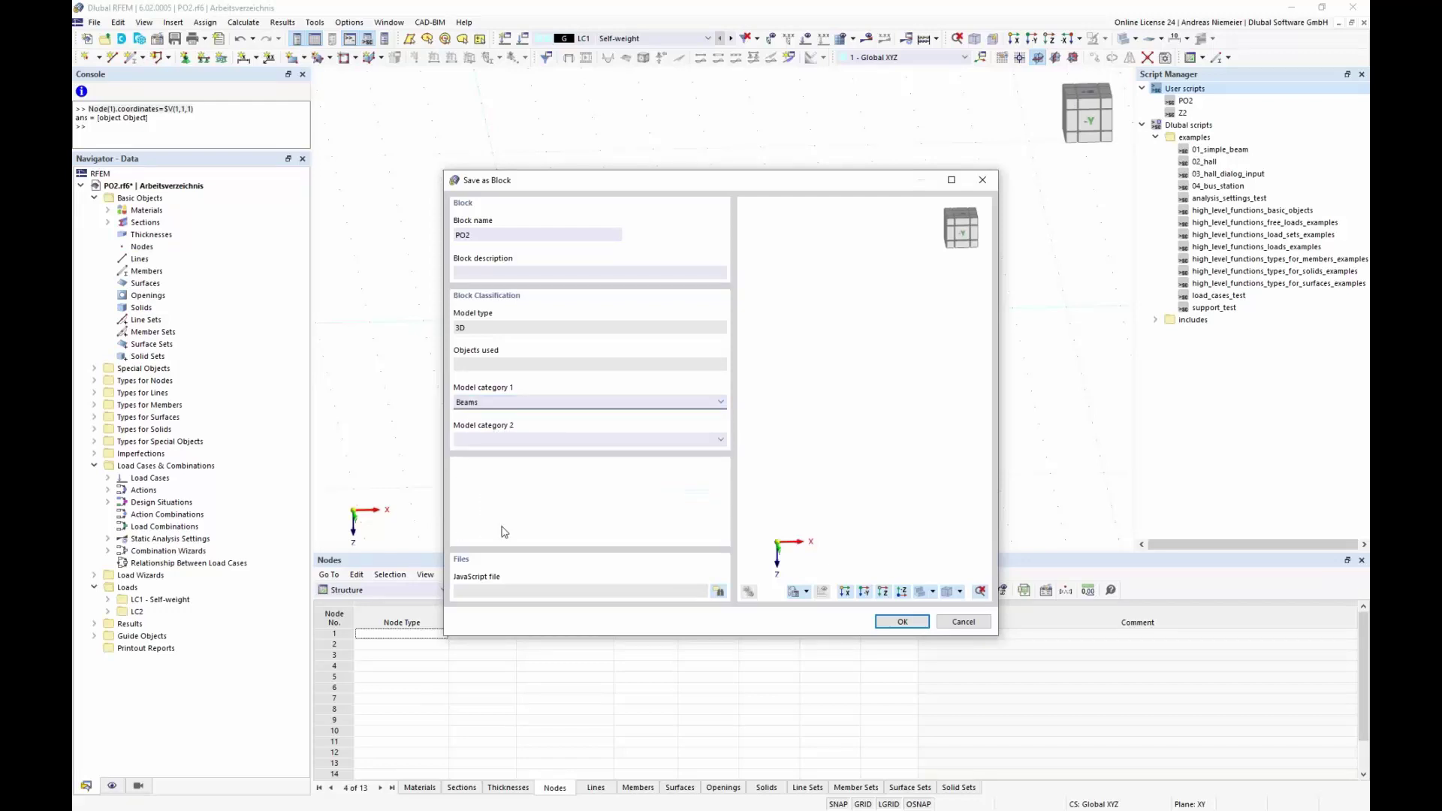
Attach PO2.js from the Temp folder as the block's JavaScript file and save the block.
click(720, 593)
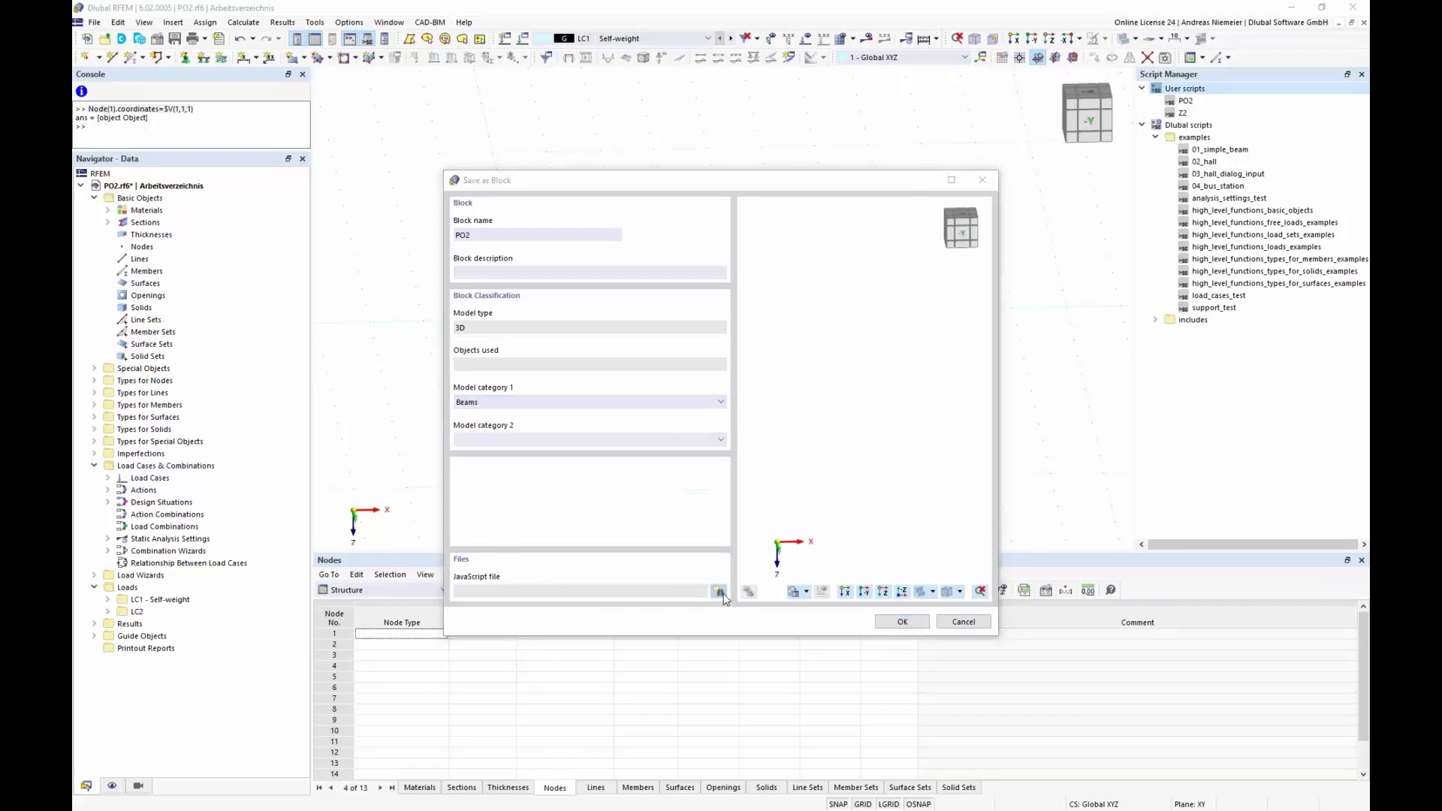
double_click(393, 303)
click(392, 290)
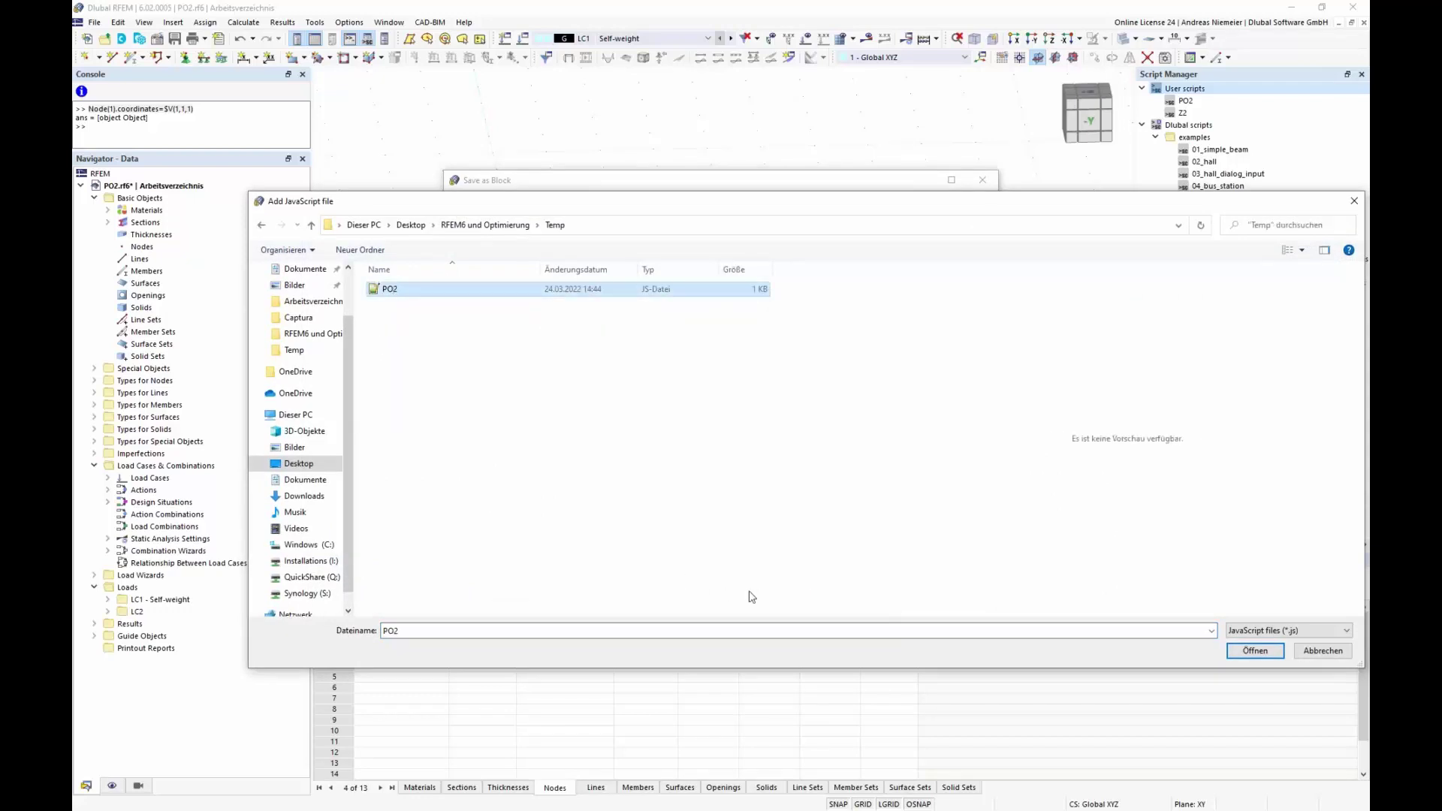
click(1256, 655)
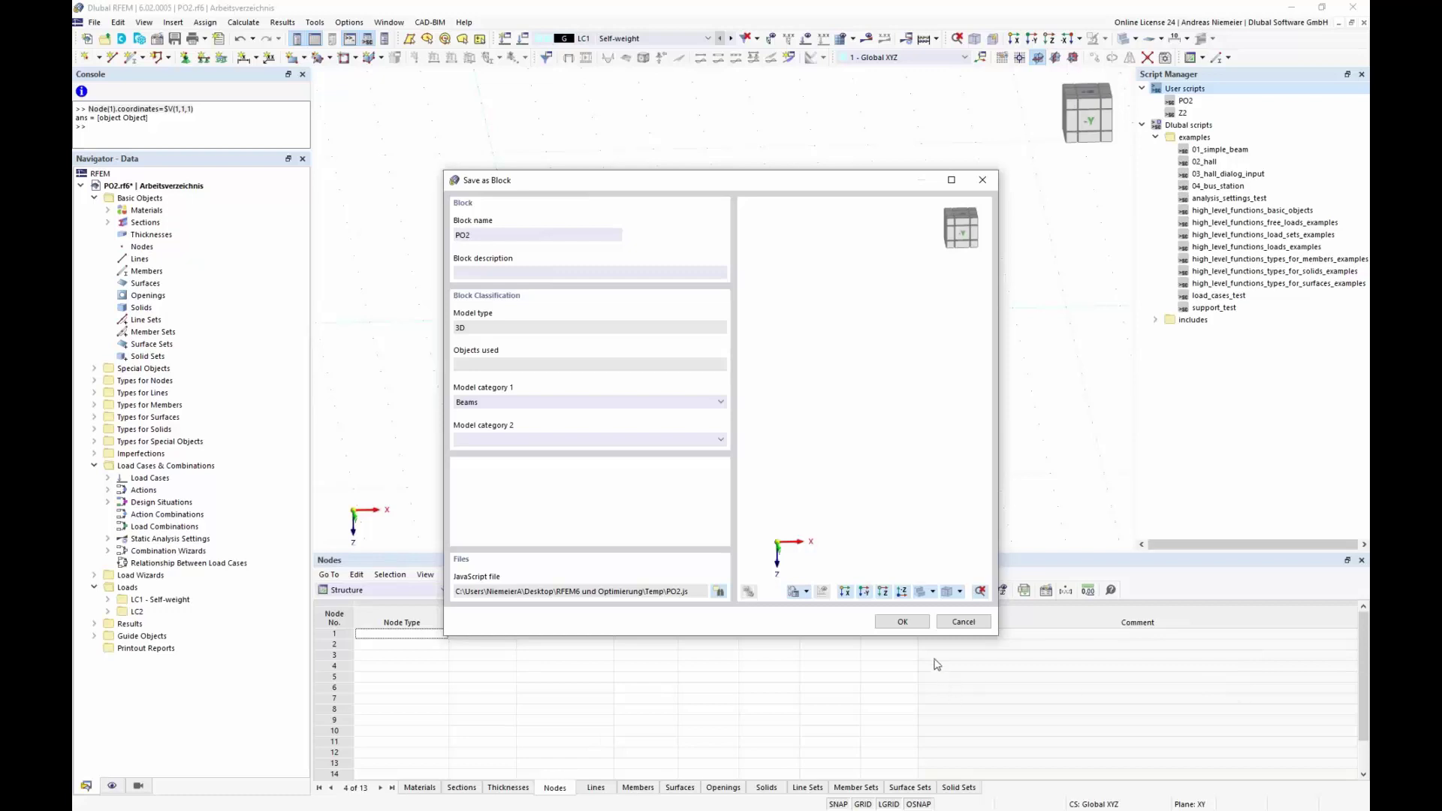
click(902, 622)
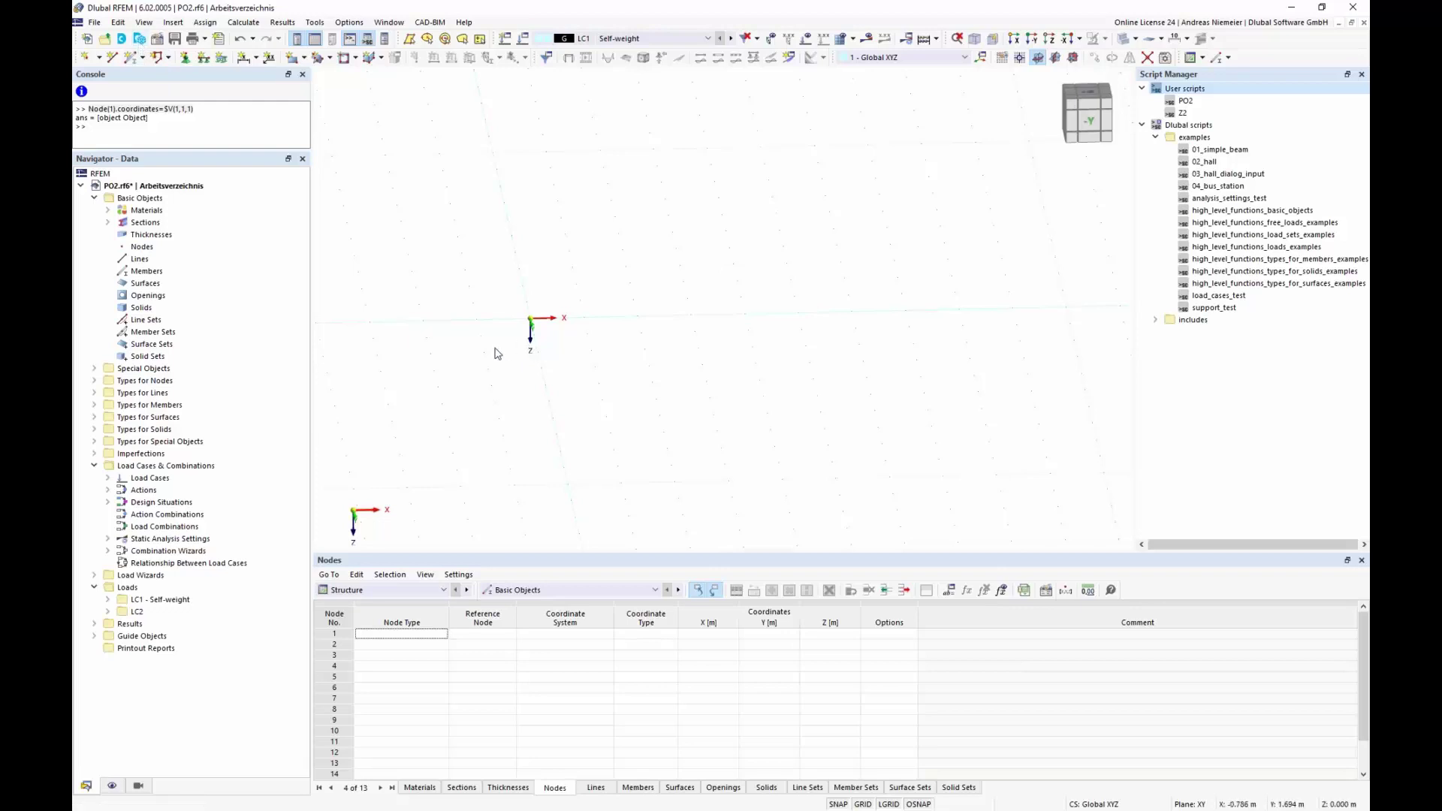
Switch to the Dlubal Center block library, show the blocks as a list and open block PO2 for insertion.
key(alt+Tab)
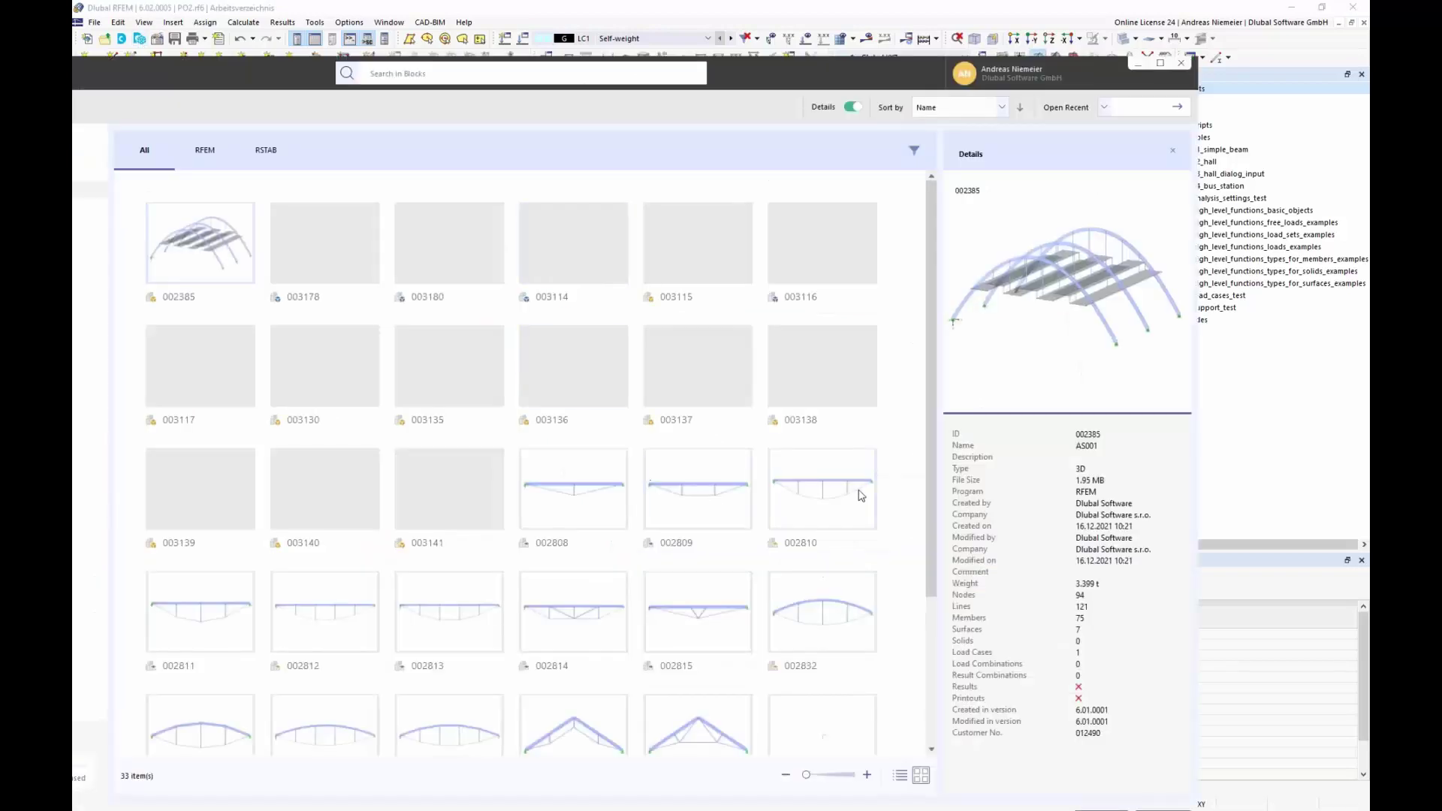
scroll(938, 417, down, 3)
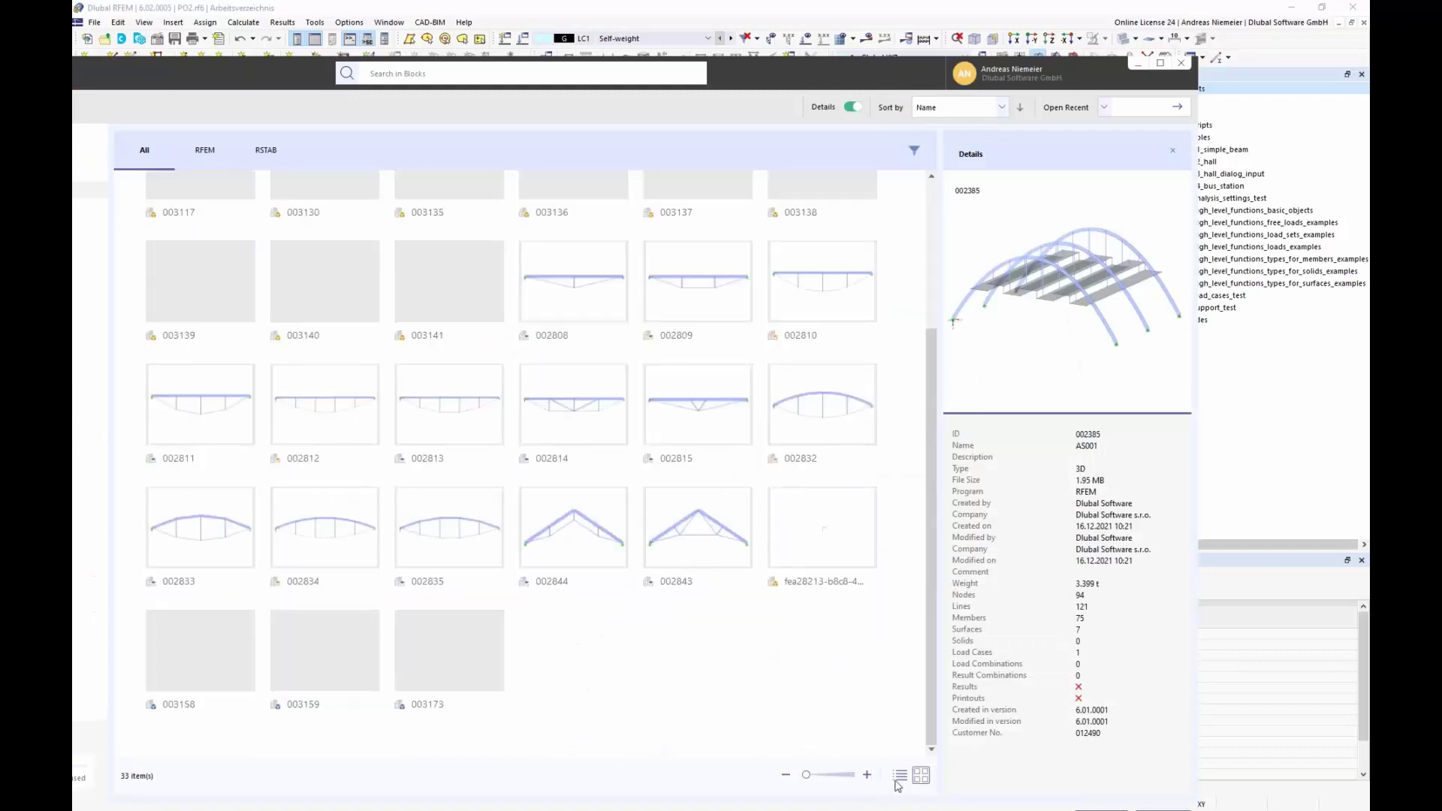
click(899, 777)
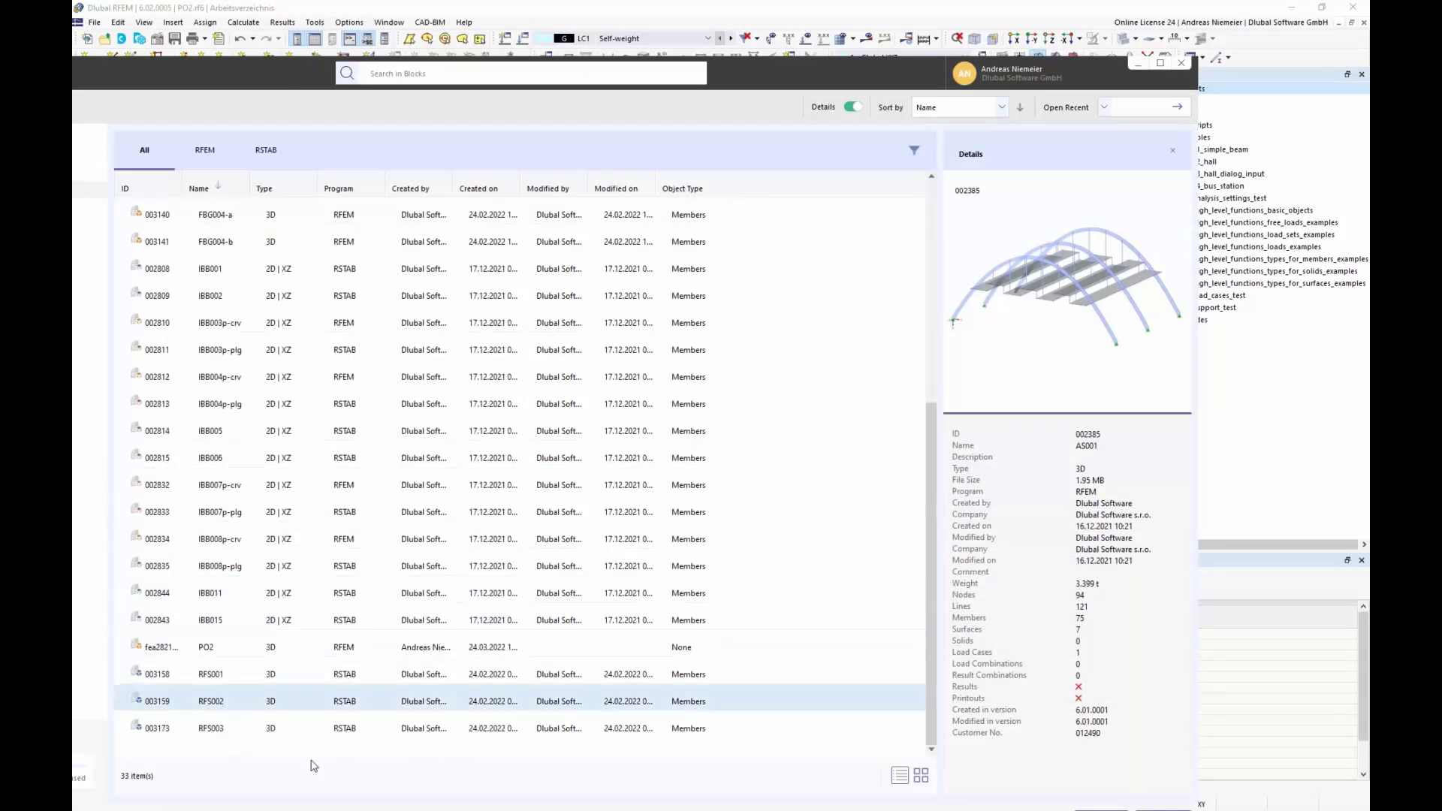
double_click(227, 649)
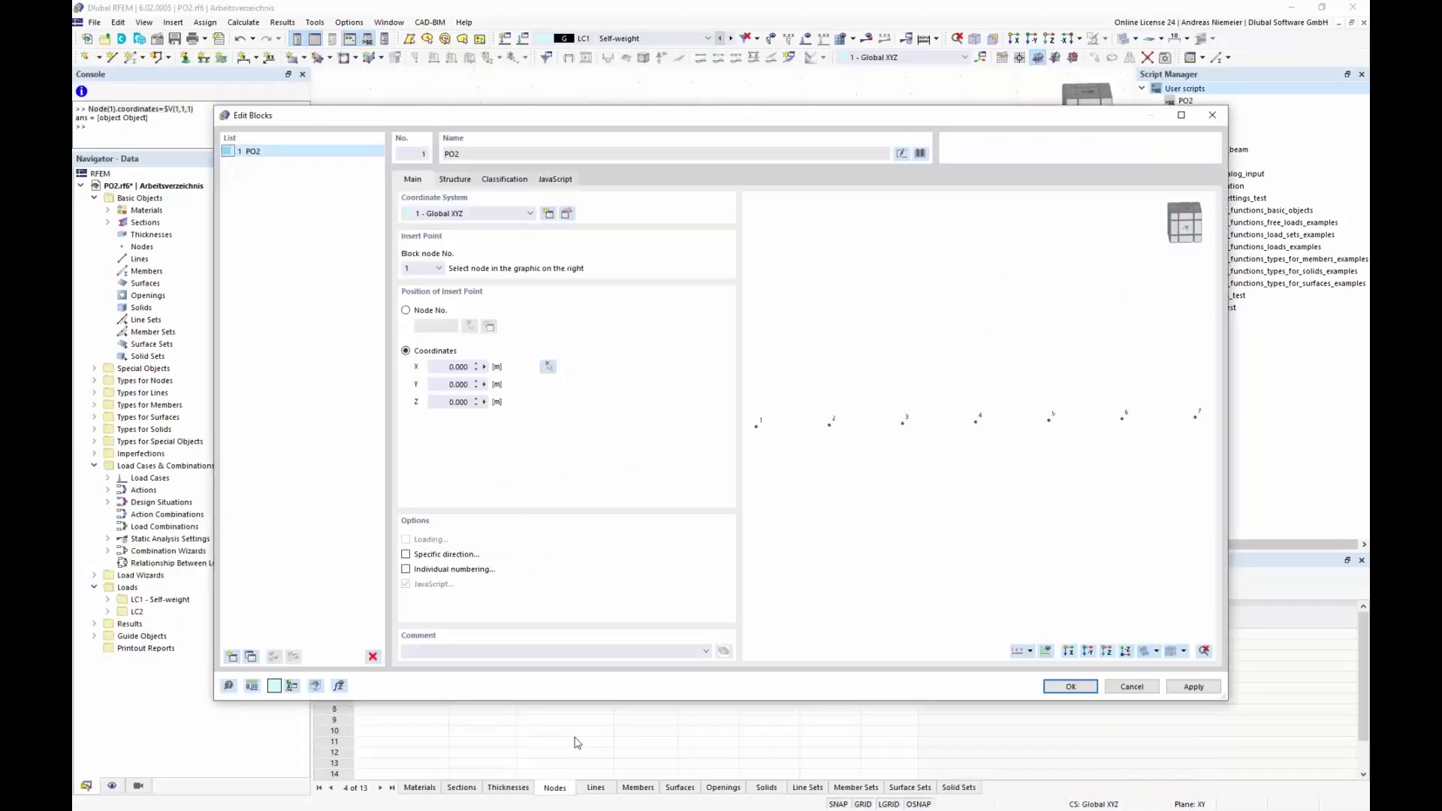
Examine block PO2's JavaScript code and structure parameters, and close the block dialog without inserting it.
scroll(1013, 439, down, 2)
click(564, 181)
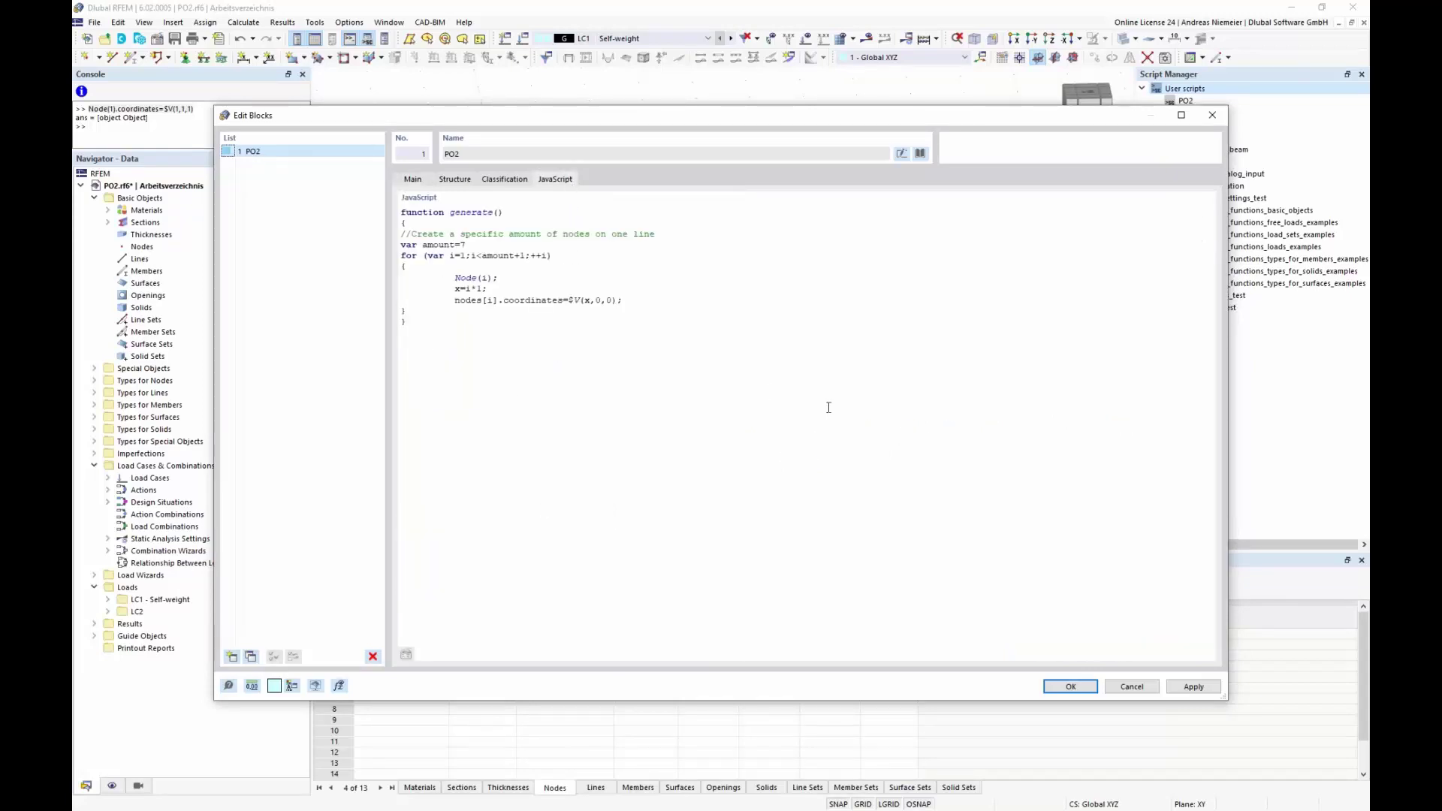
click(459, 184)
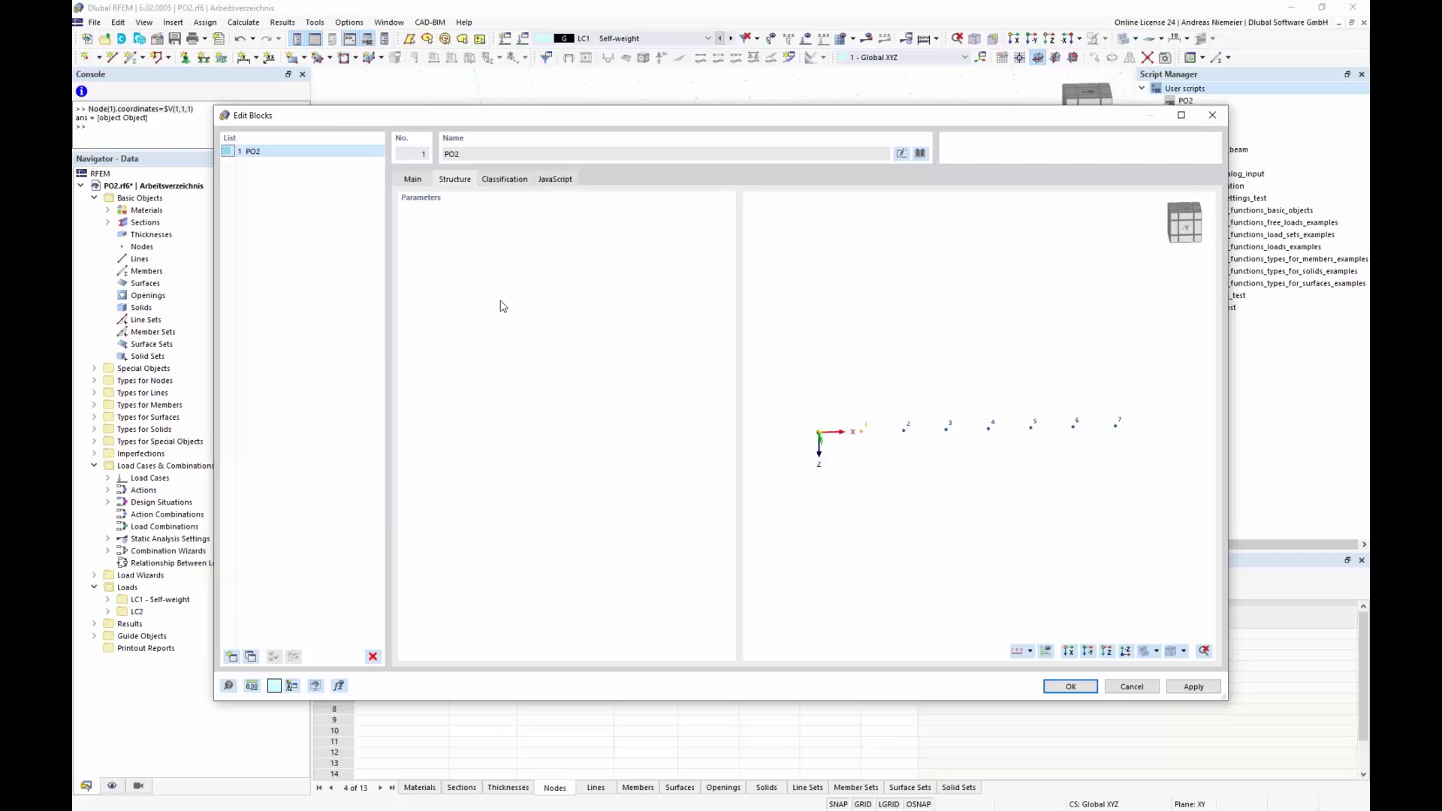
click(1132, 687)
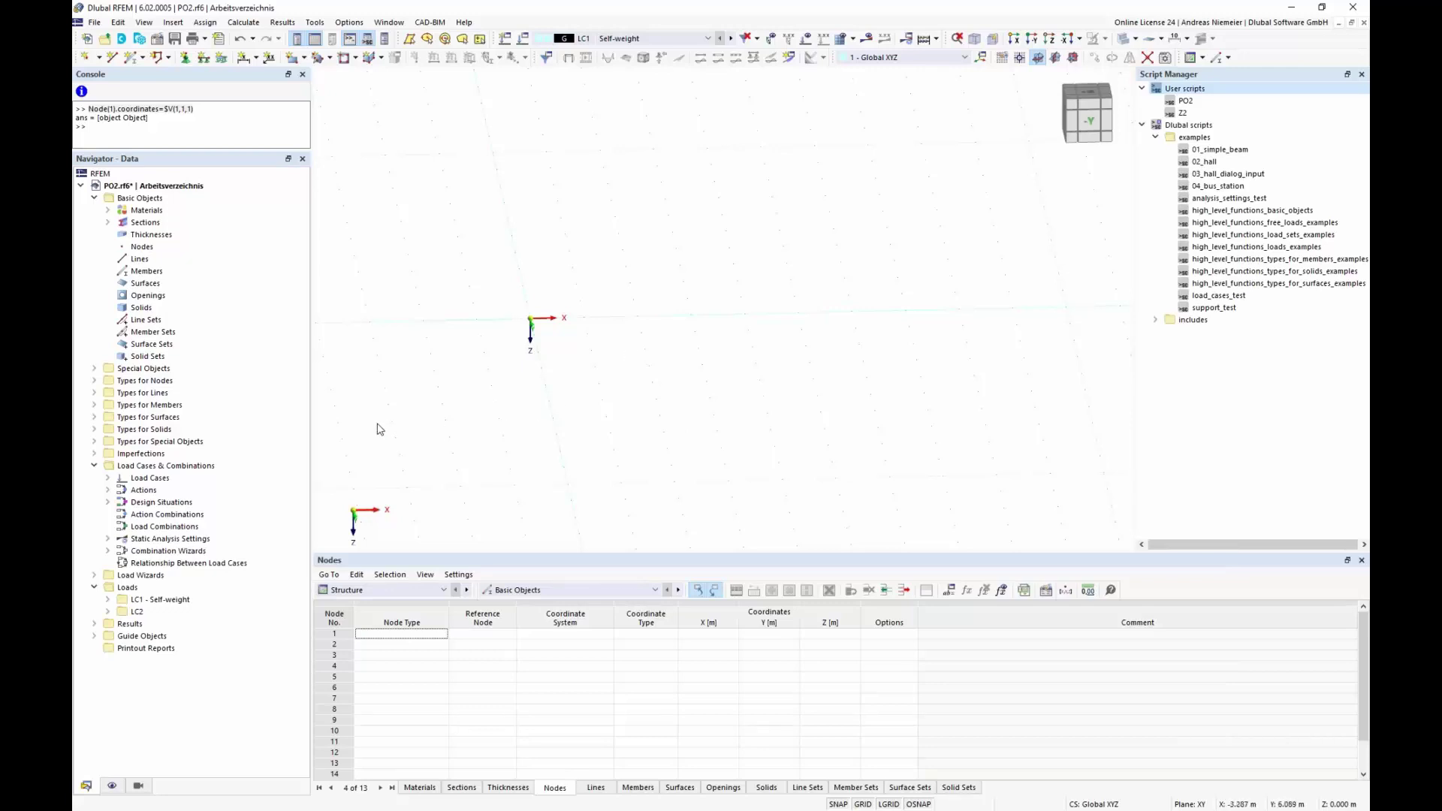
Switch to PO2.js in Notepad++ and start a function input_data() with an opening brace above generate().
key(alt+Tab)
key(ctrl+Home)
key(Return)
key(Return)
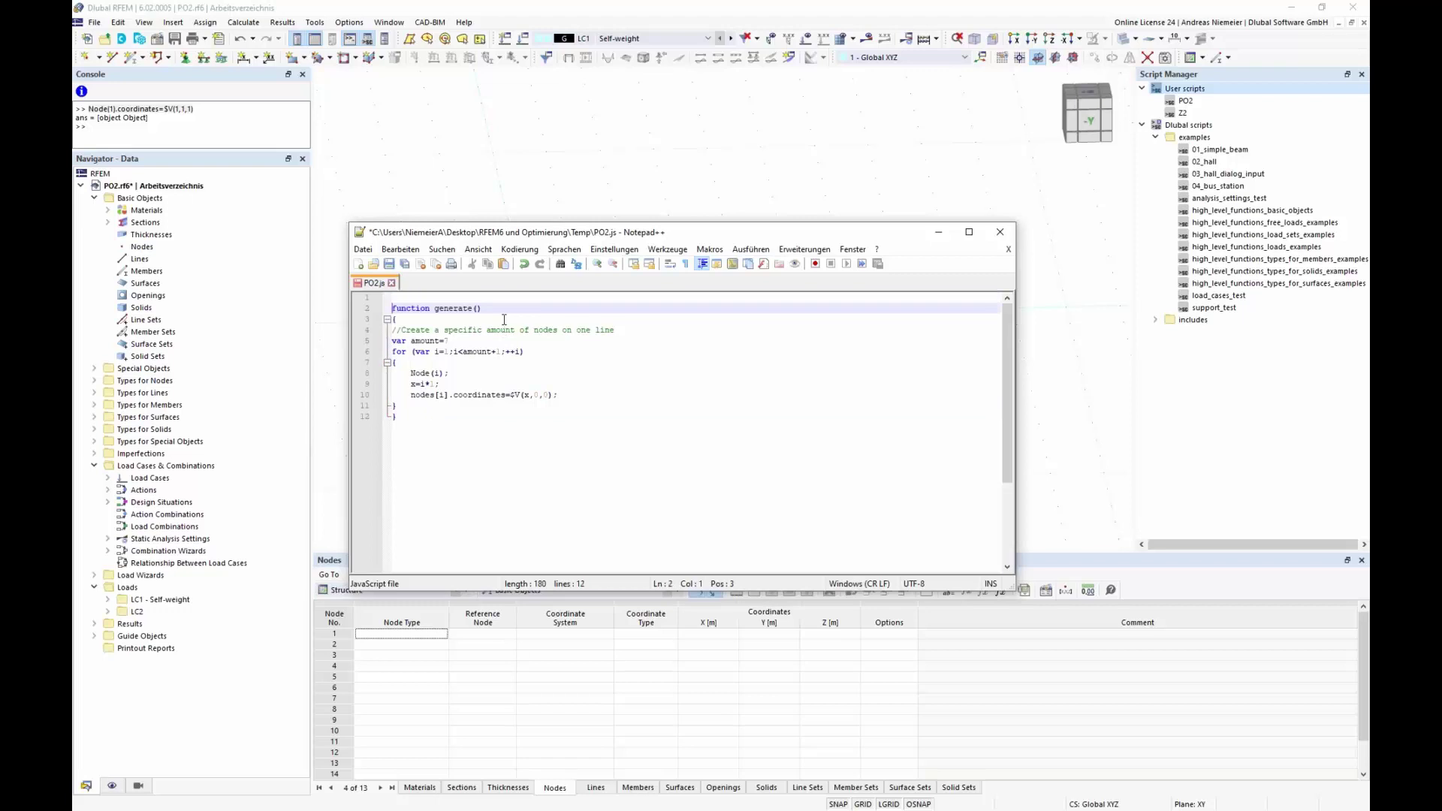
key(Up)
key(Up)
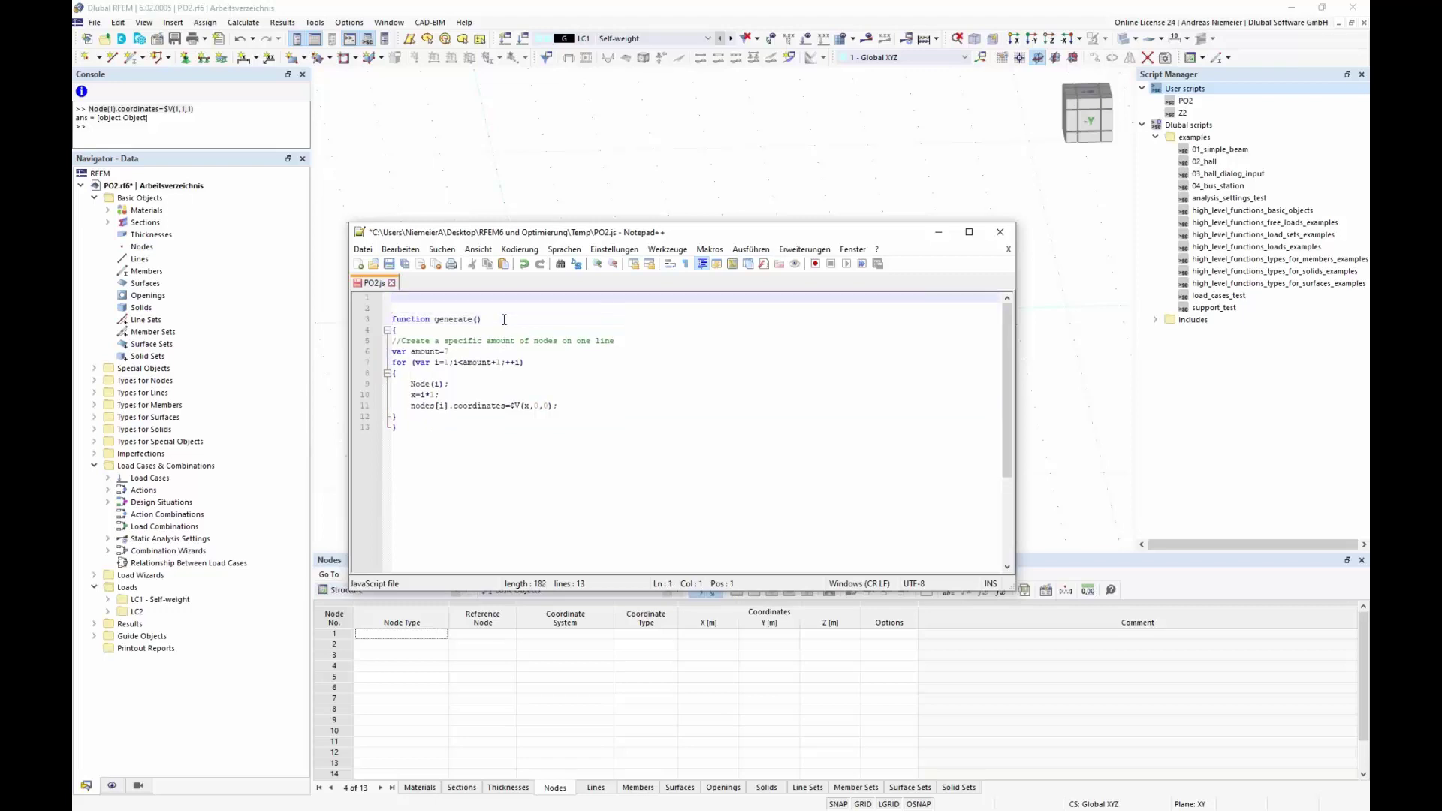
text(functi)
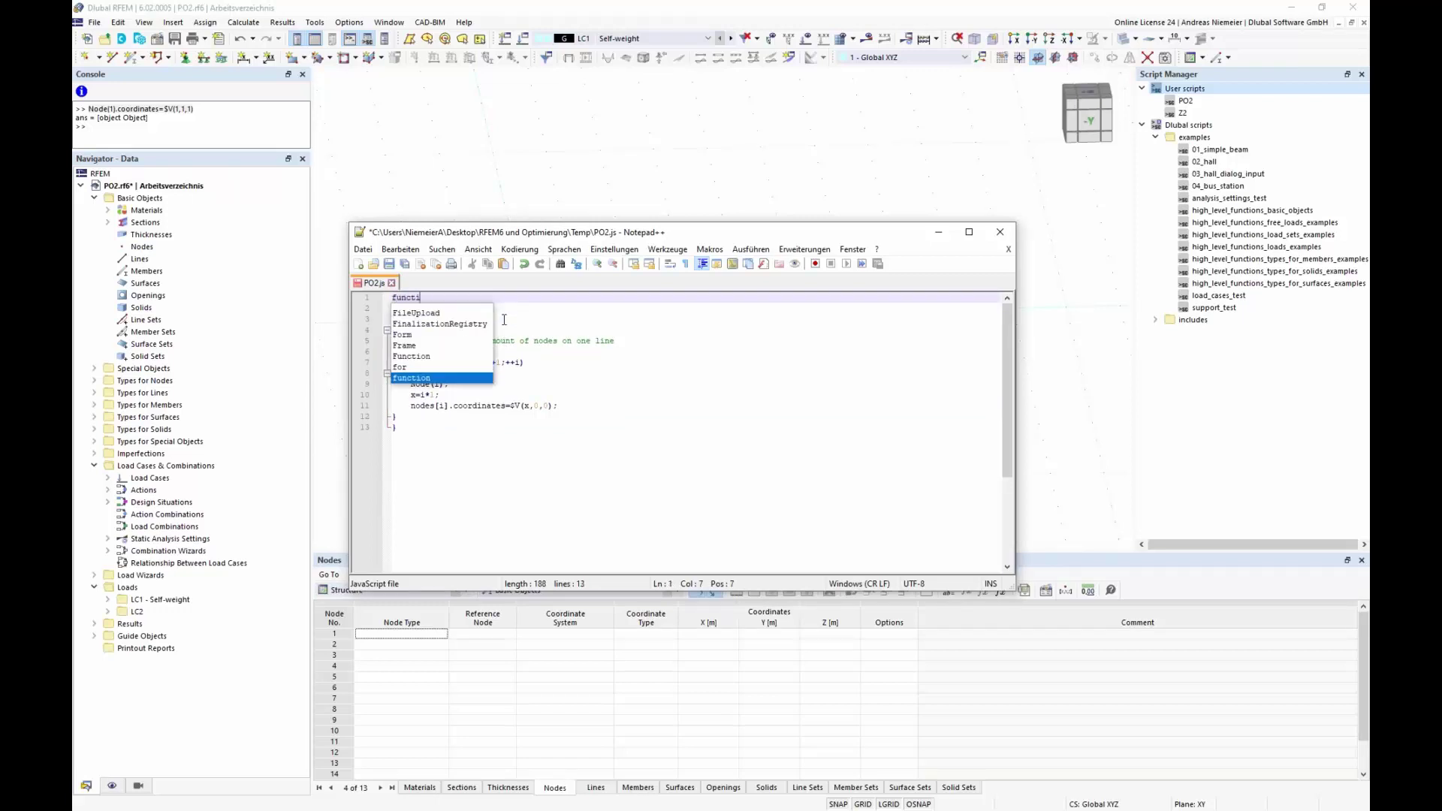
text(on inp)
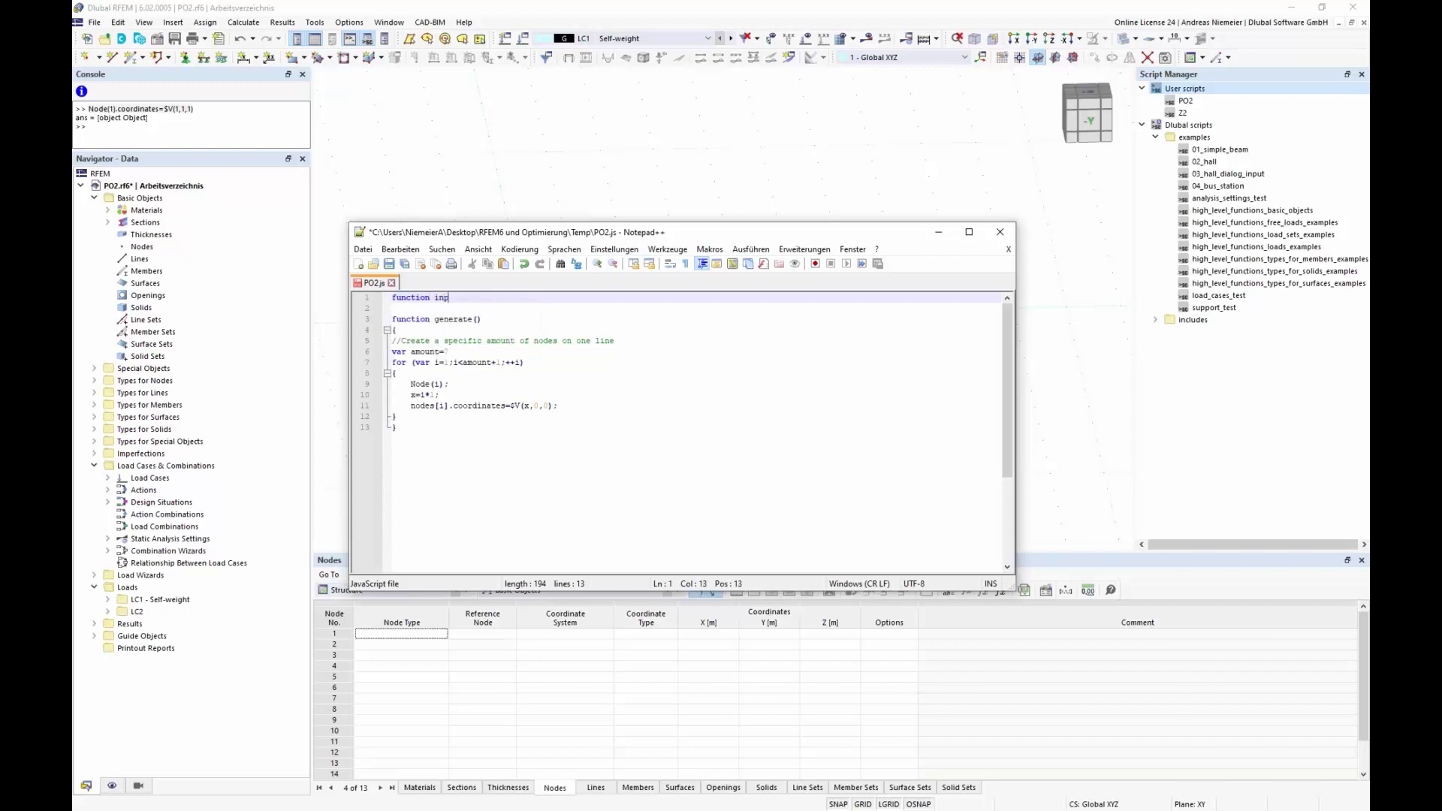
text(ut_data())
key(Return)
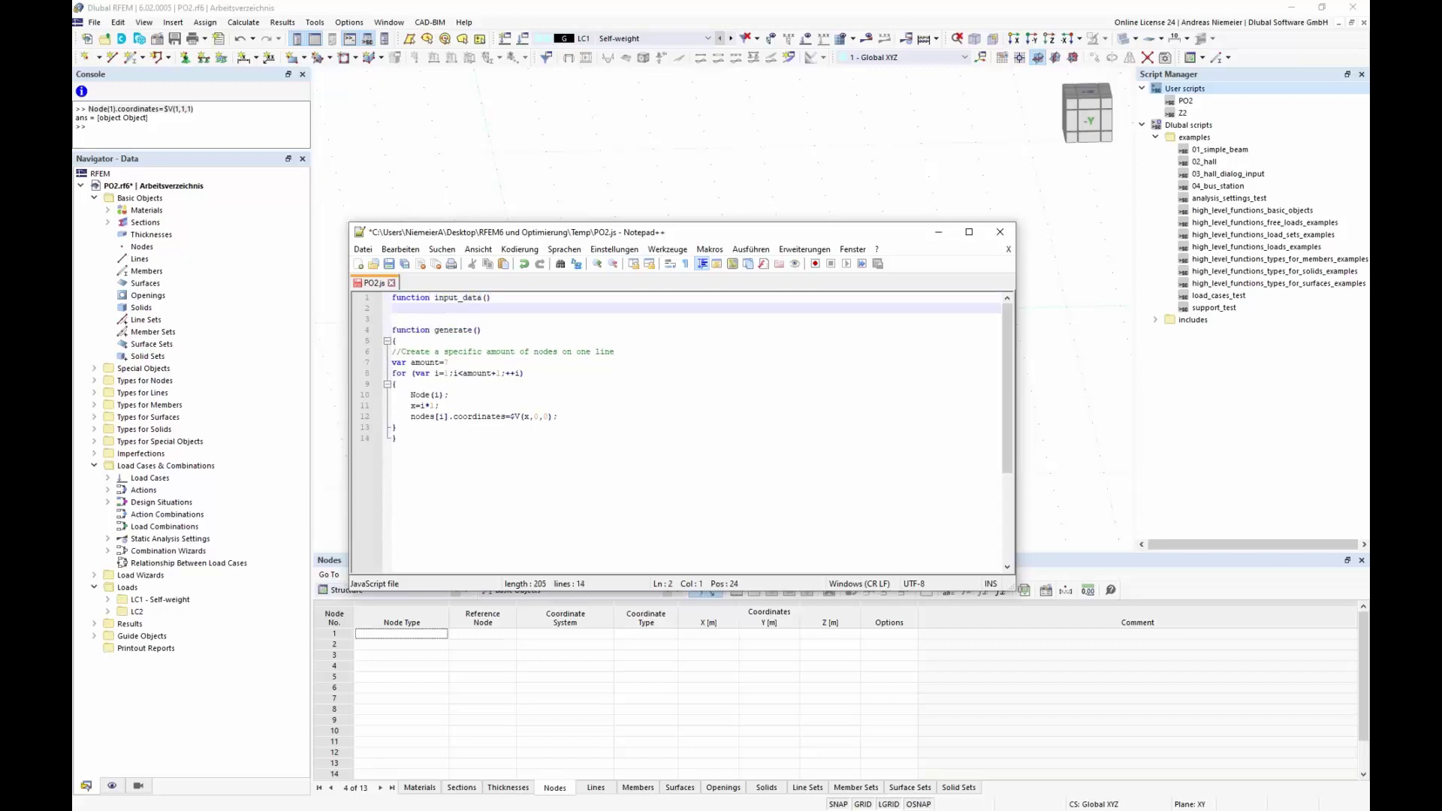
text({)
key(Return)
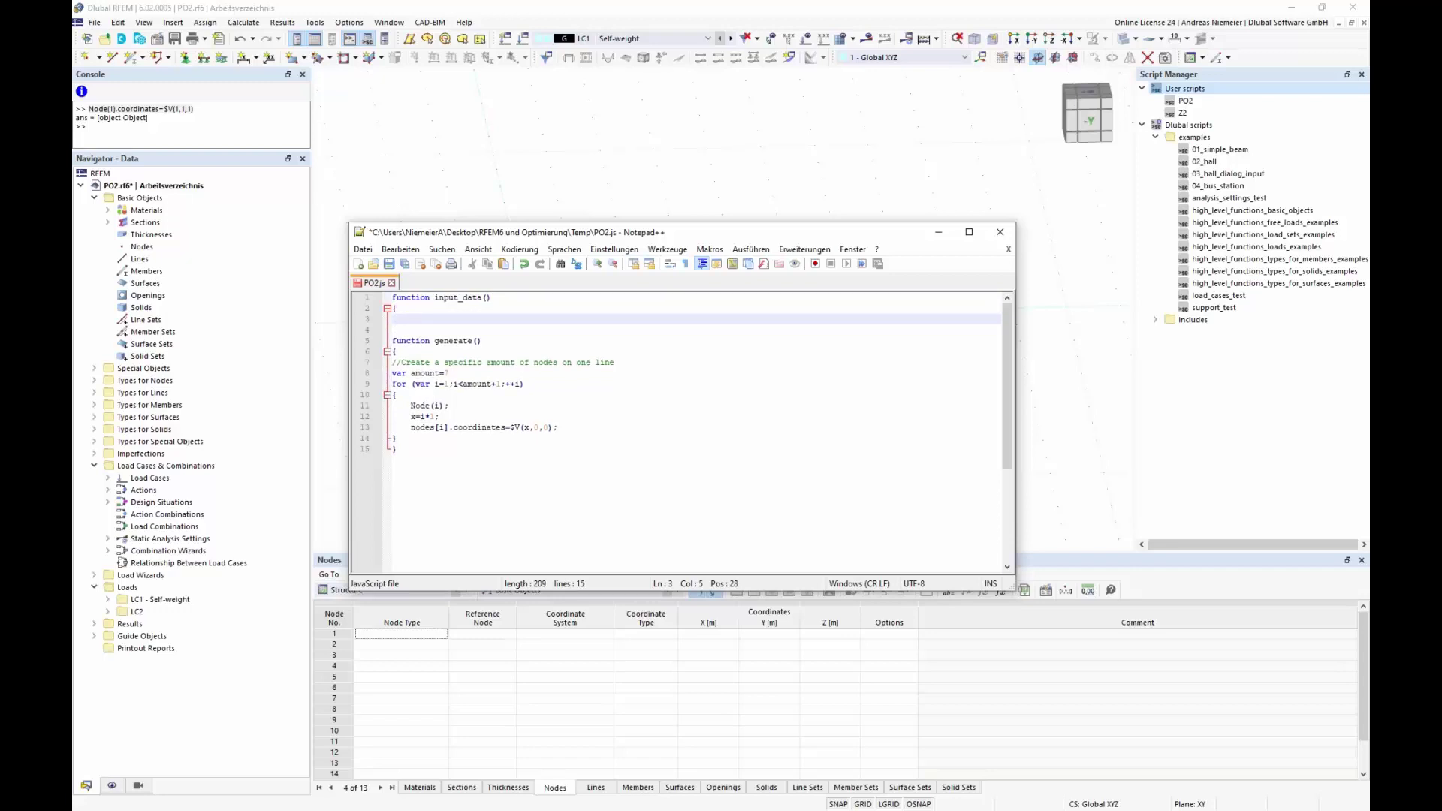
Add the line category("Geometry"); inside input_data().
text(categro)
text(y)
text(()
text("Gem)
text(otr)
key(BackSpace)
key(BackSpace)
text(ometry");)
key(Return)
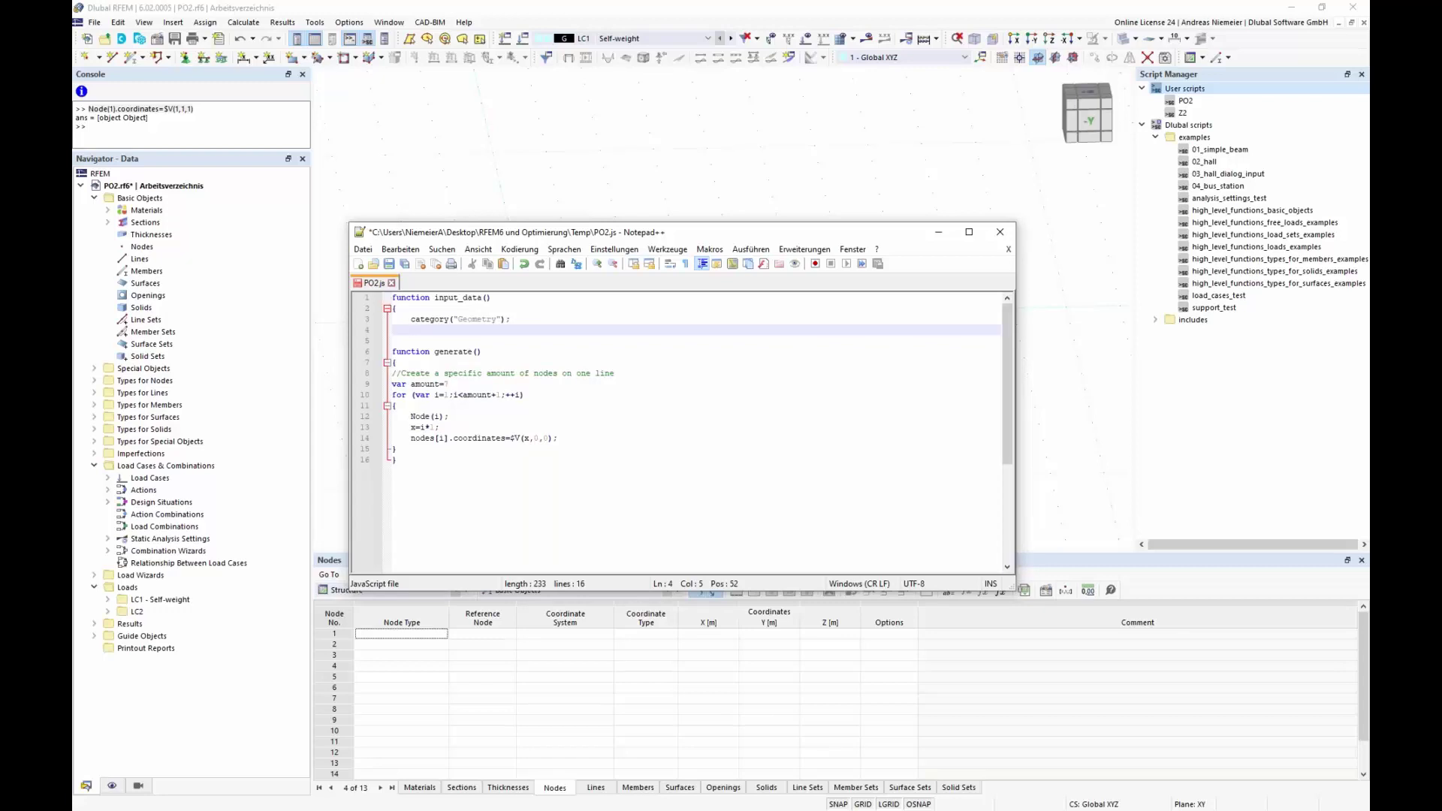
Add a parameter_int line for "Amount of nodes" with variable "amount", empty symbol, default 3, UNIT.NONE, limits 2 and 50, and true, true.
text(parameter_int("A)
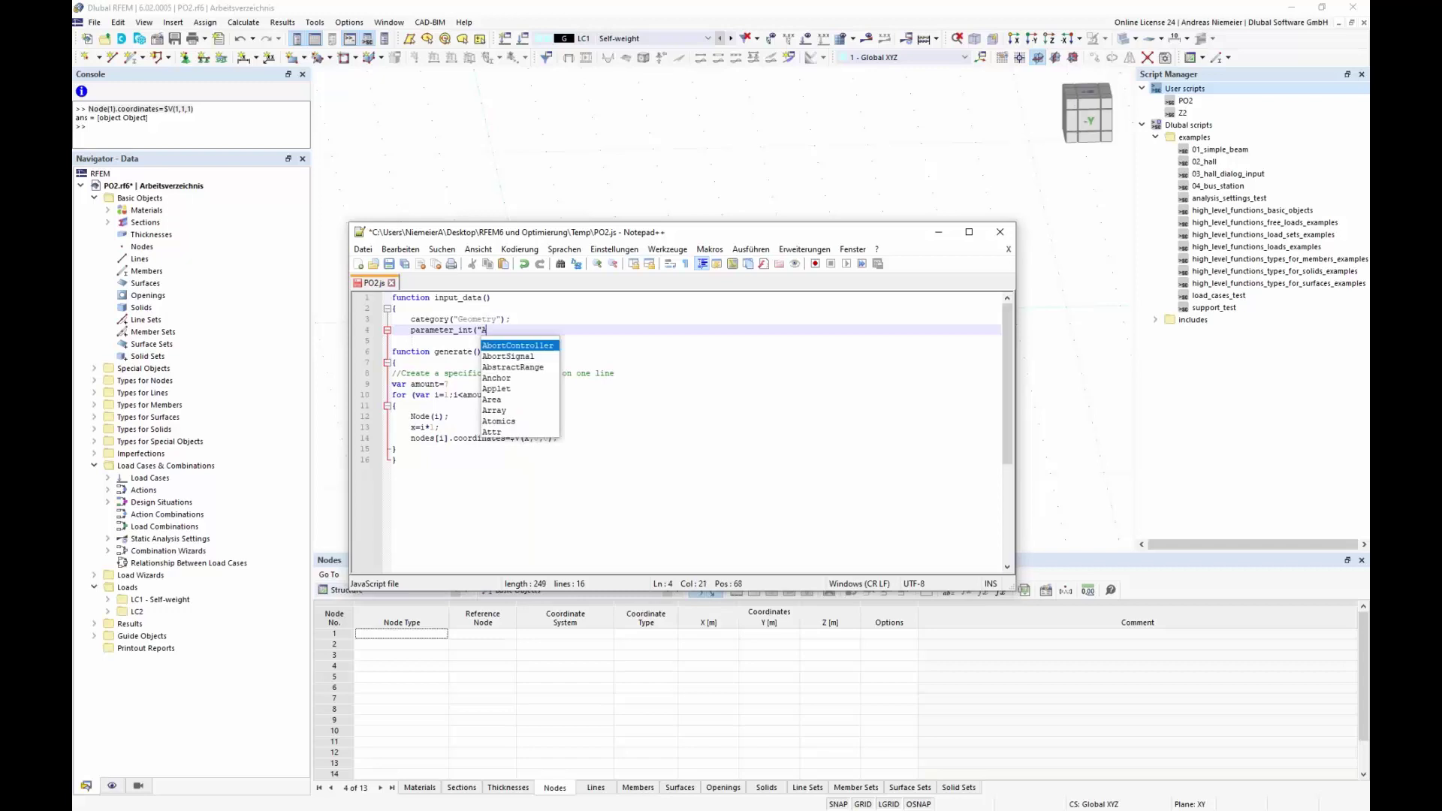
text(mount of nod)
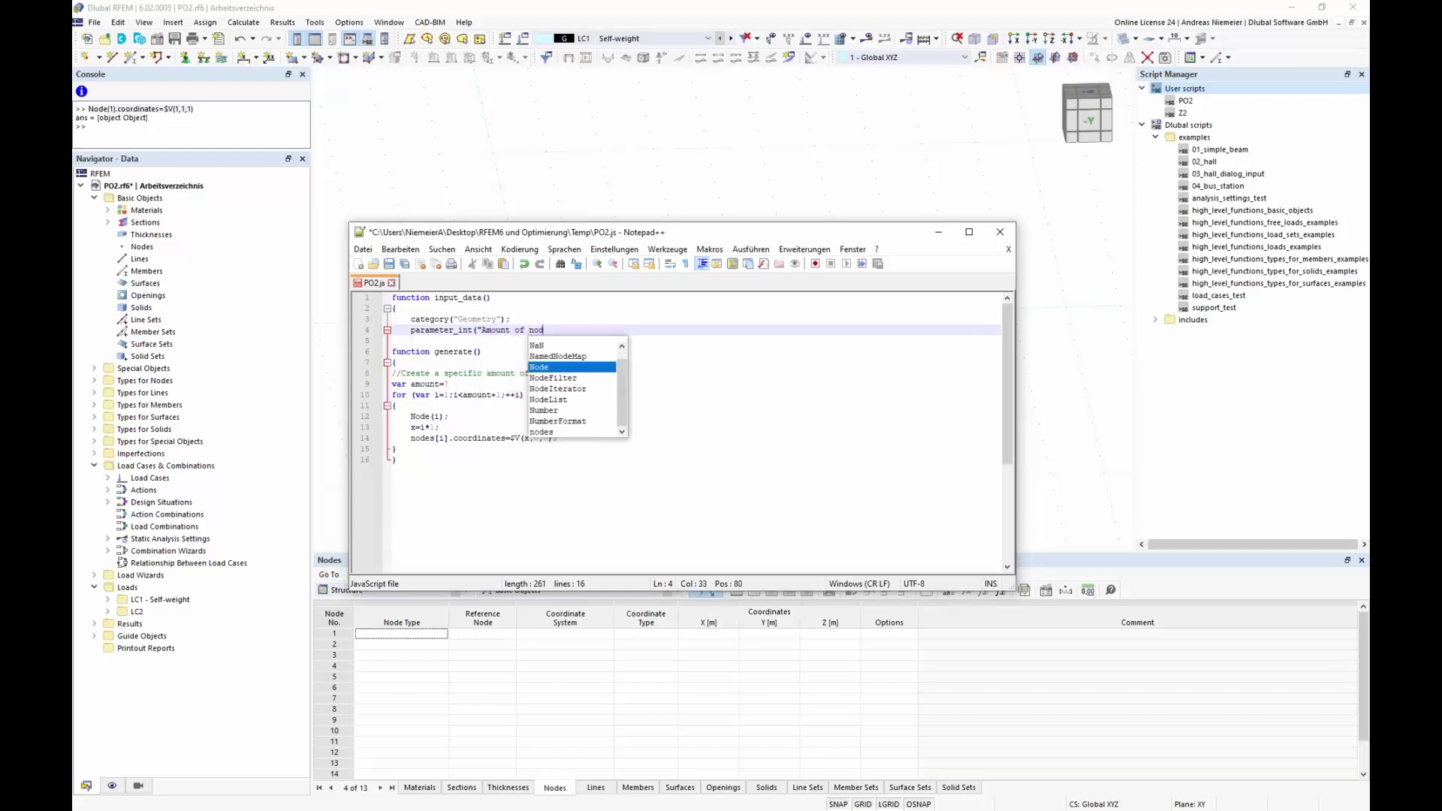
text(es", )
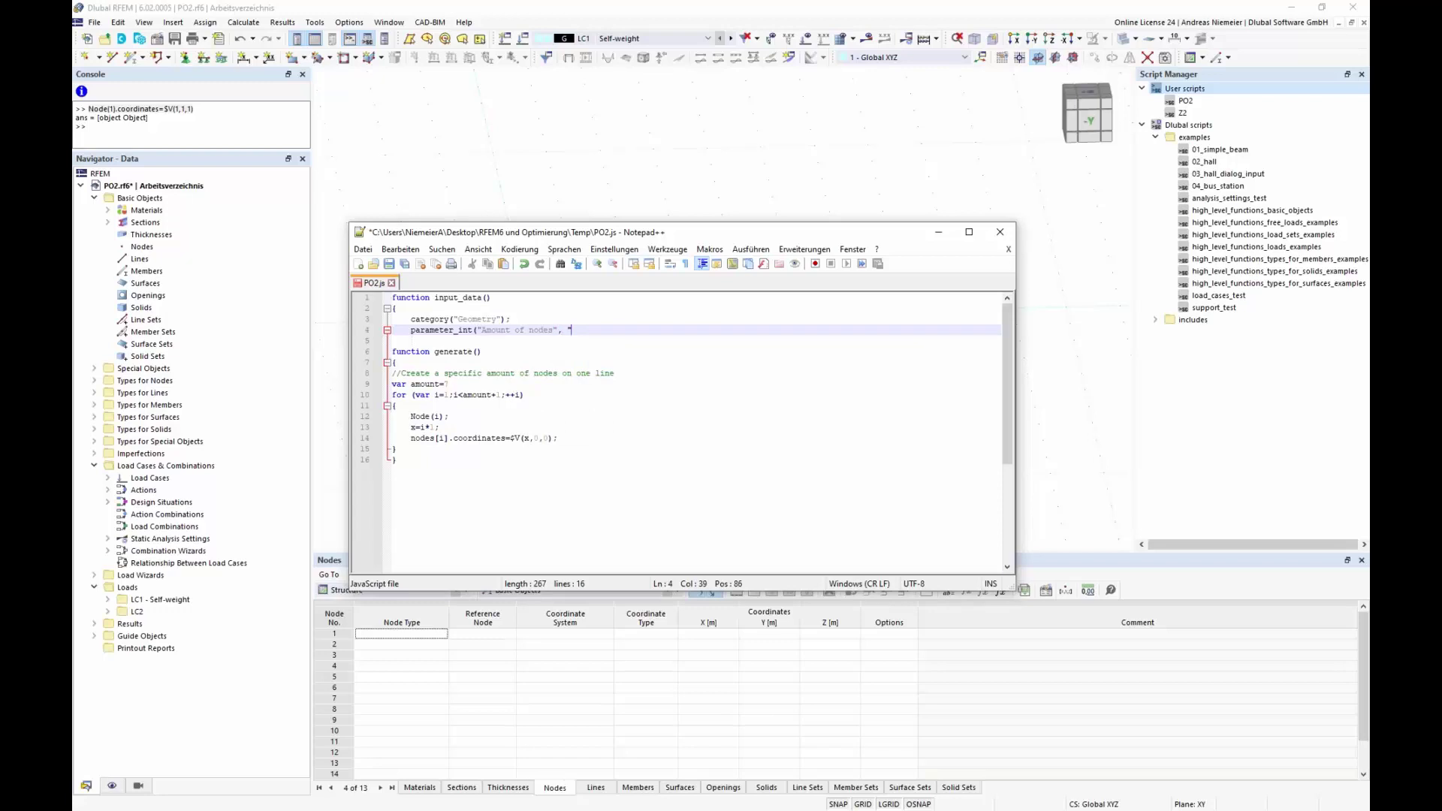
text("amount")
text(, 5, UNIT.NO)
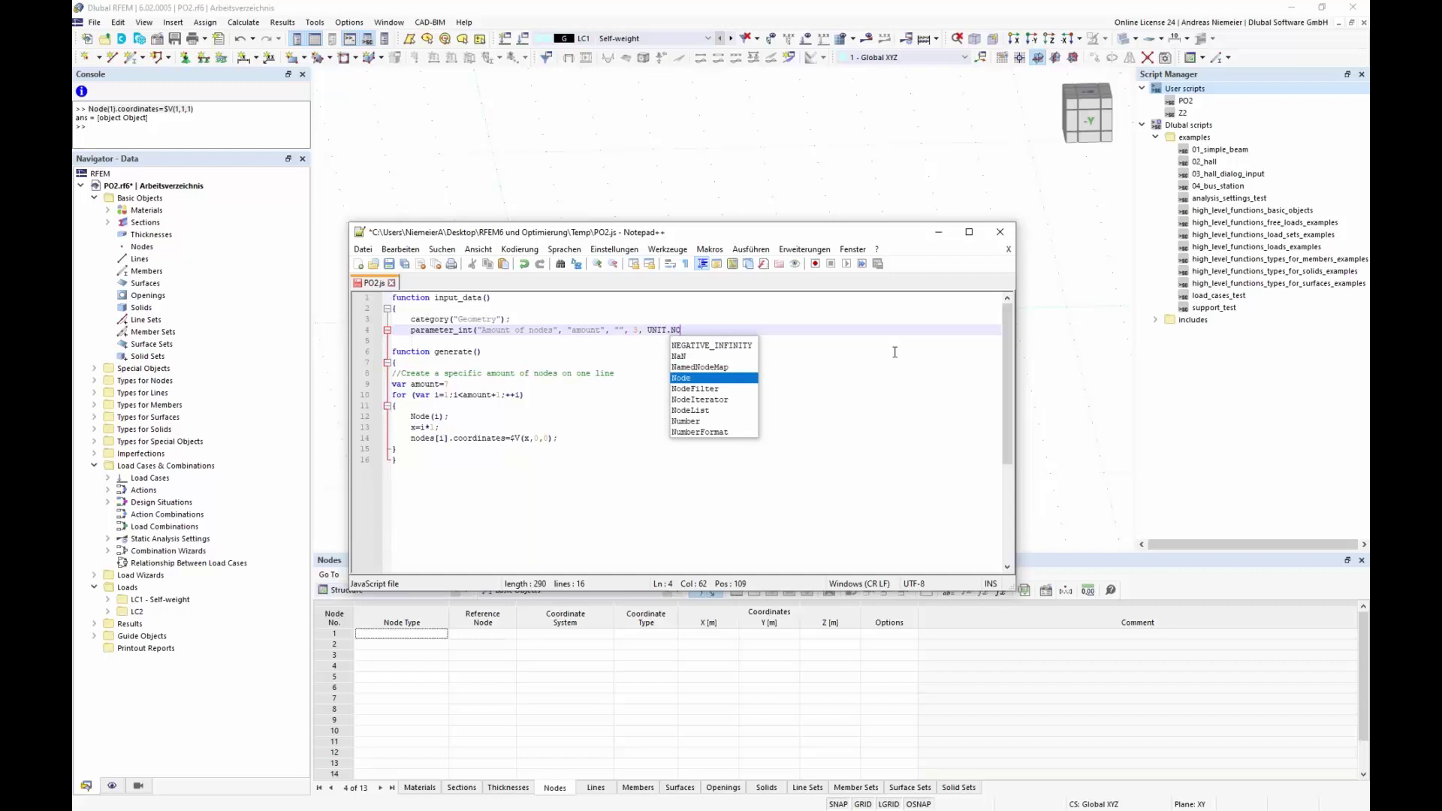
text(NE)
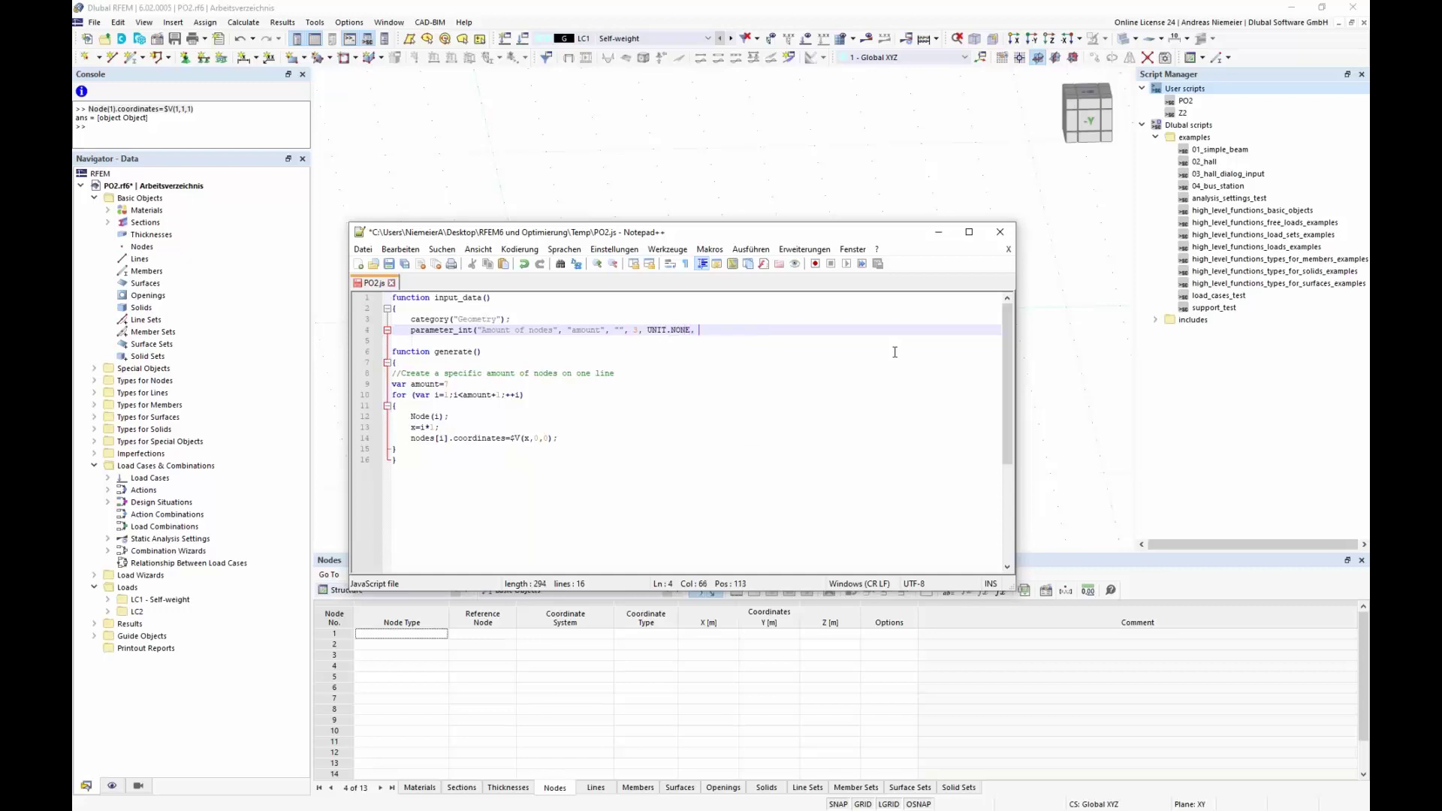
text(, 0)
text(, 2, 50)
text(, true, true)
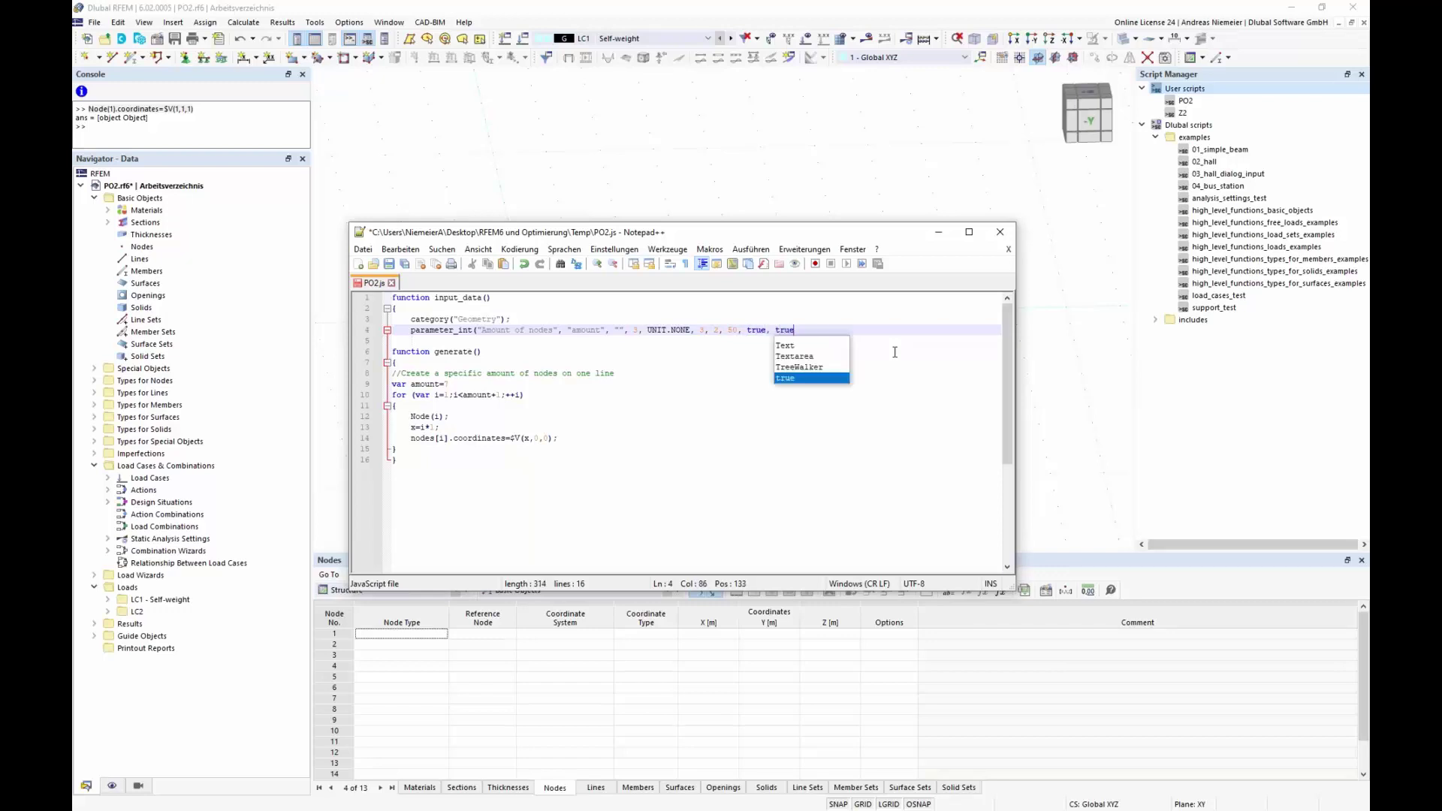
text())
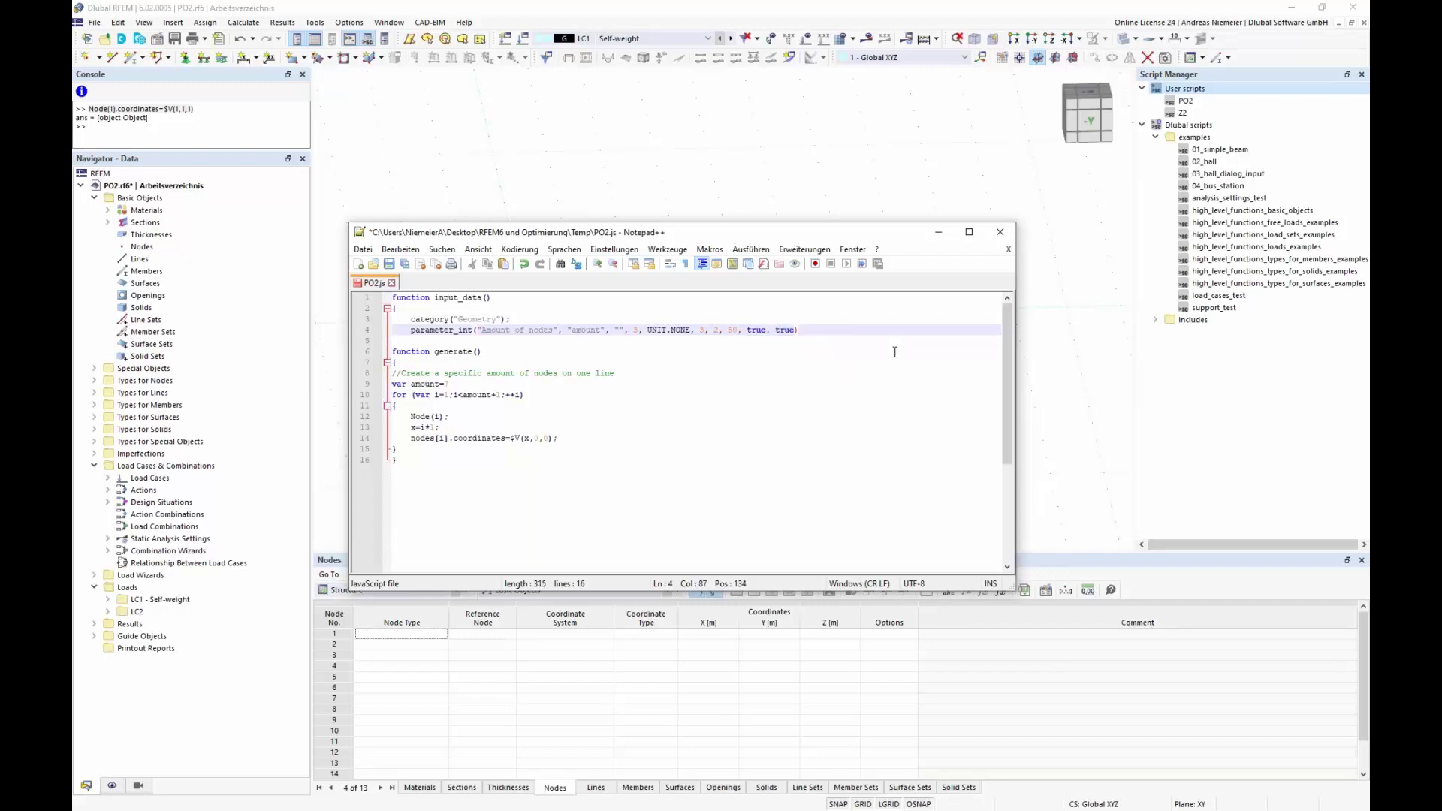
text(;)
key(Return)
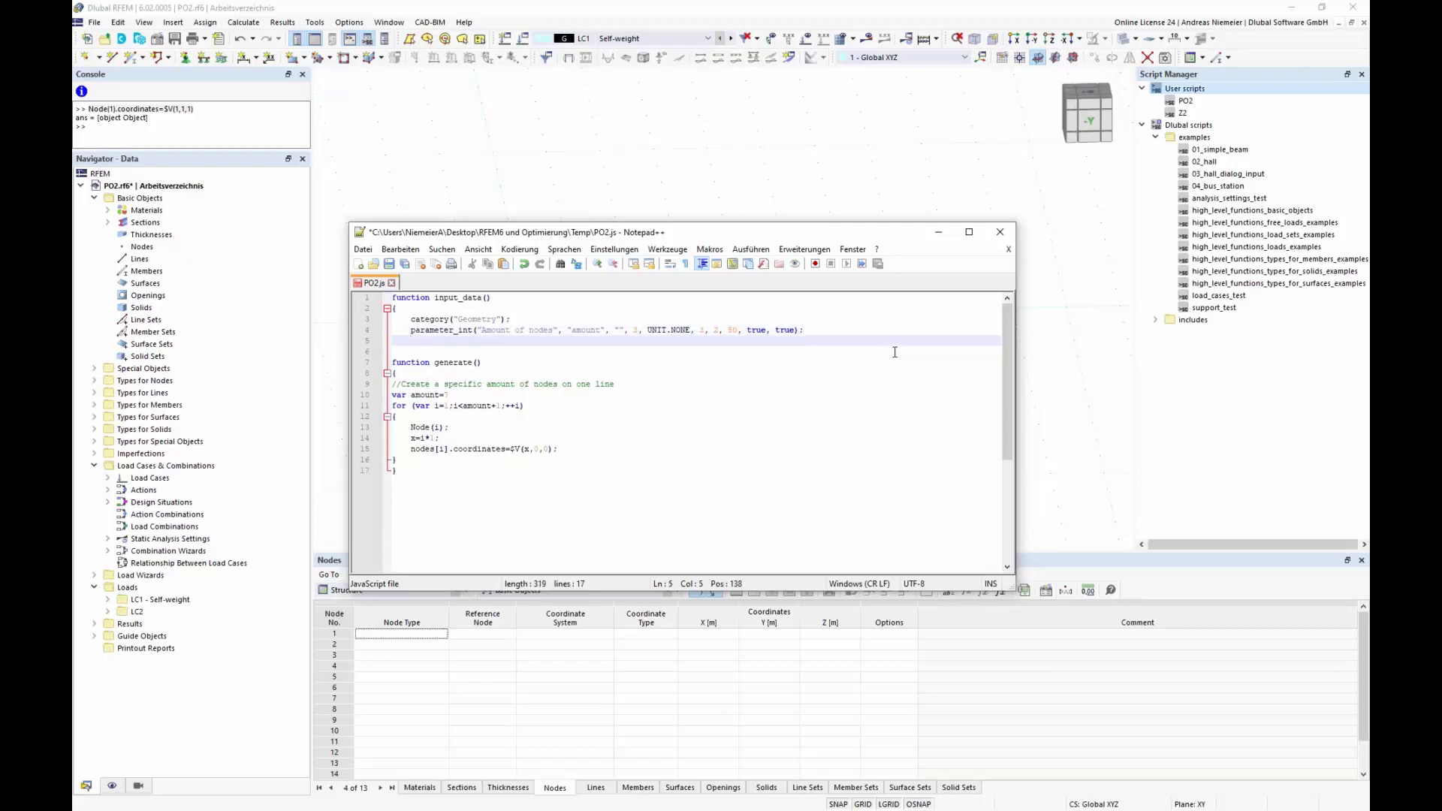
Close input_data() with a brace, delete the fixed var amount line from generate() and save the script.
text(})
drag(465, 397, 369, 394)
key(Delete)
click(582, 331)
click(472, 408)
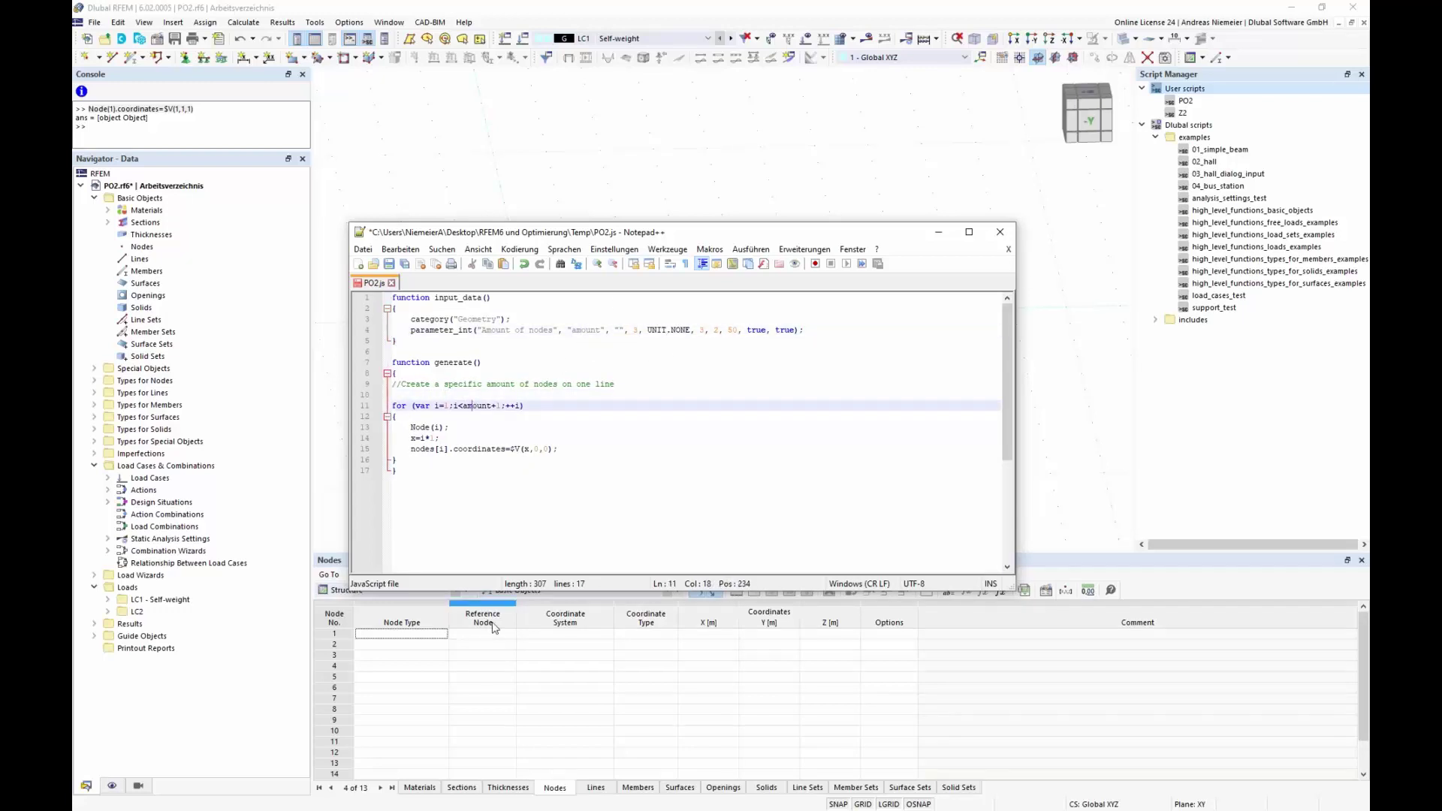
click(389, 265)
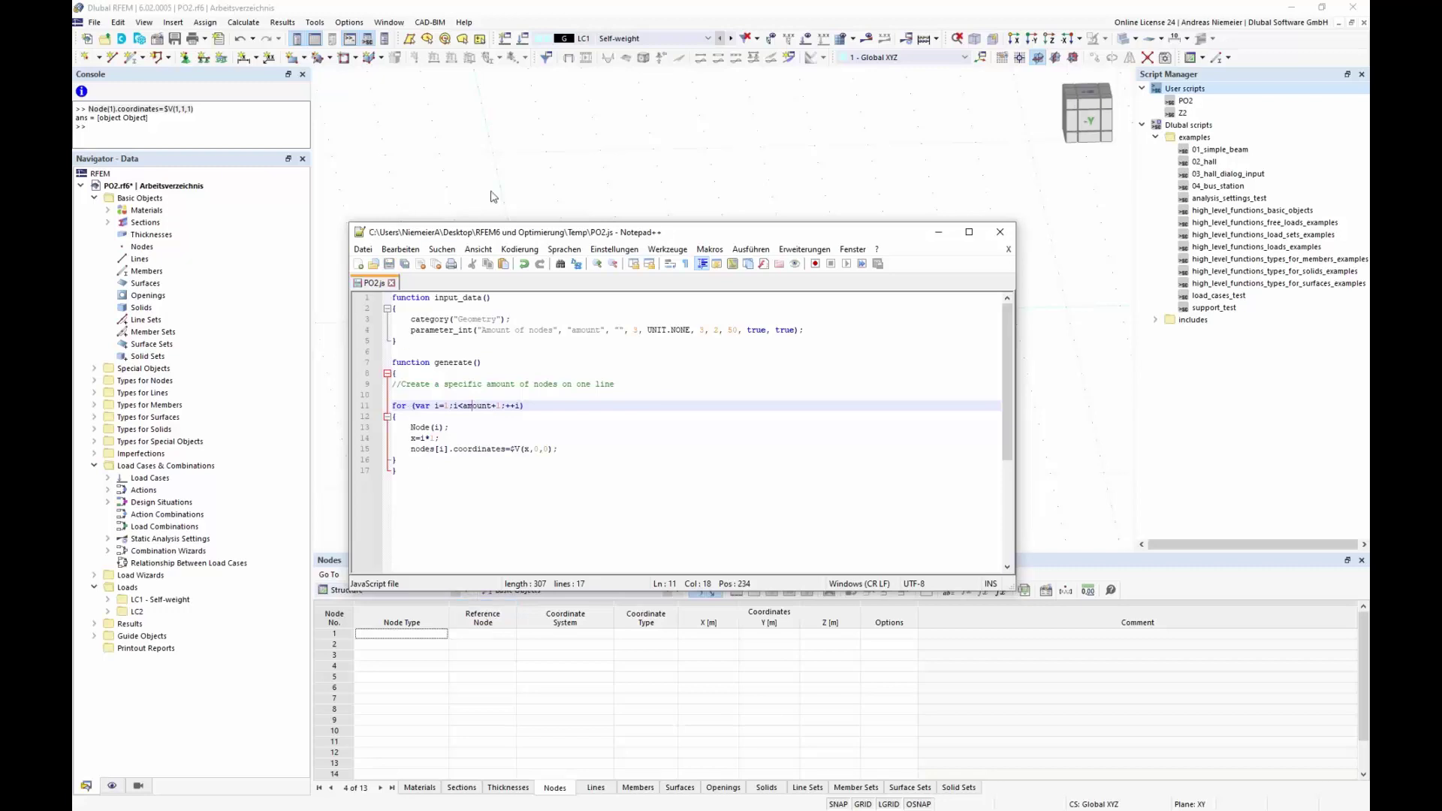
Switch to RFEM and start saving the model as block PO2 again, with Beams as model category 1.
click(542, 137)
click(95, 22)
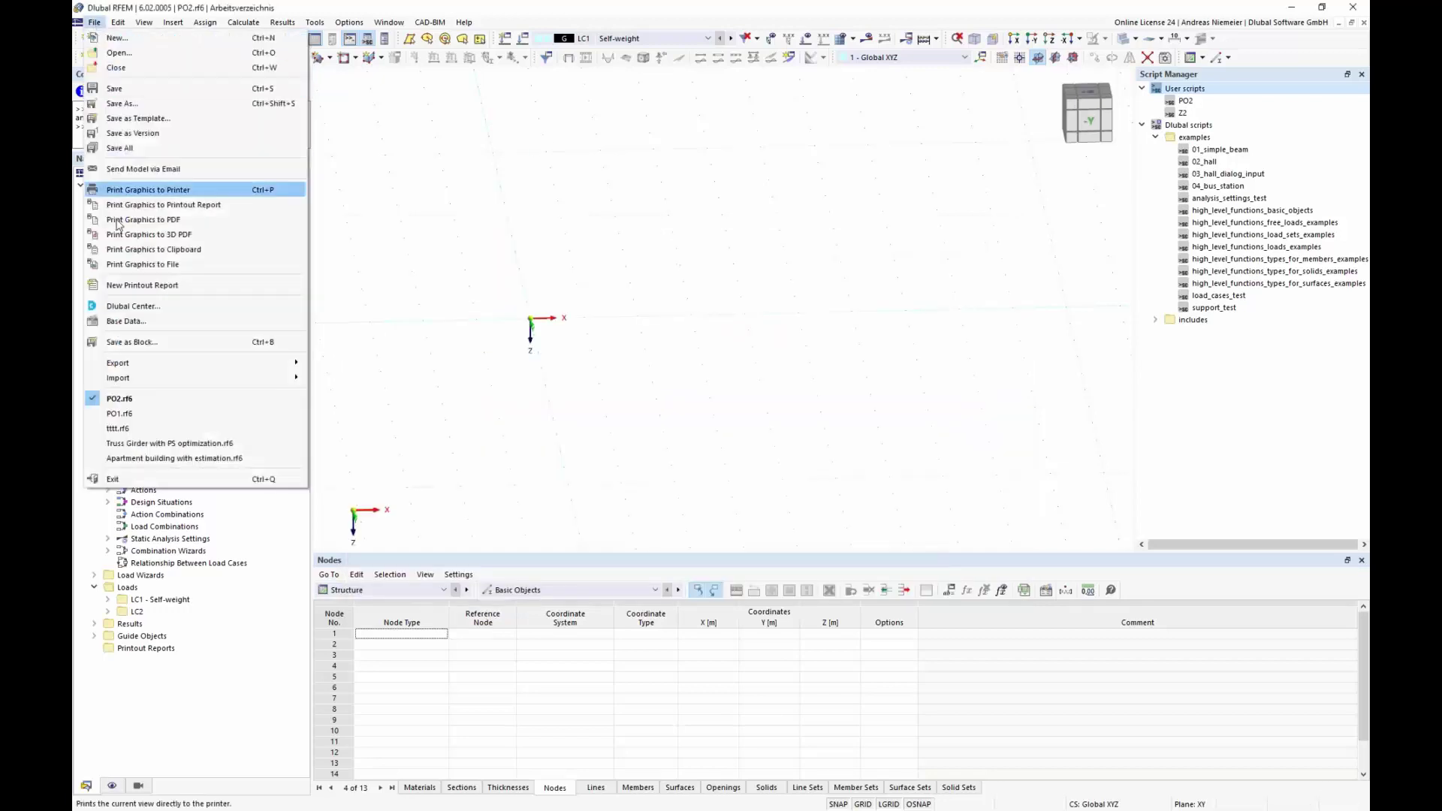
click(137, 338)
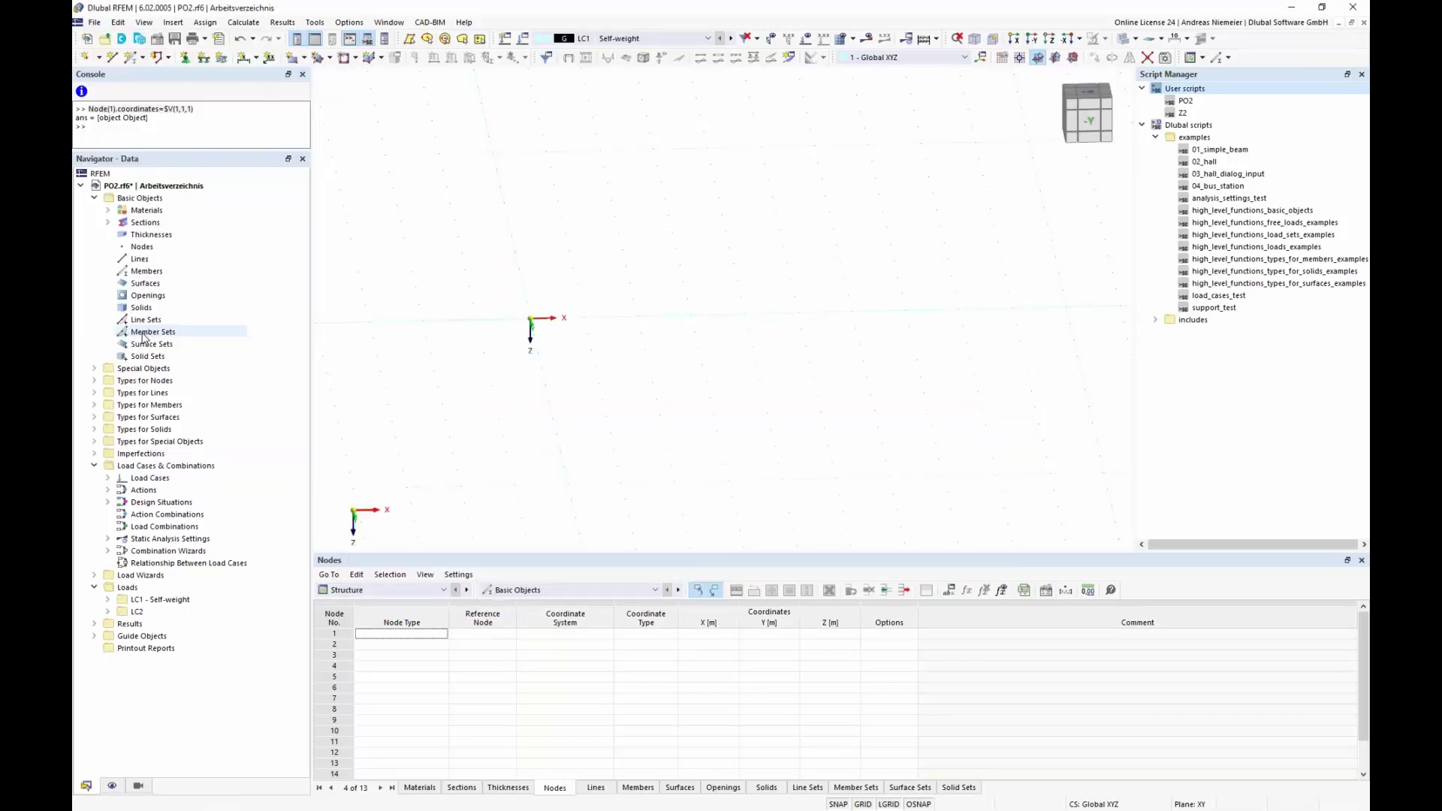
click(94, 21)
click(137, 338)
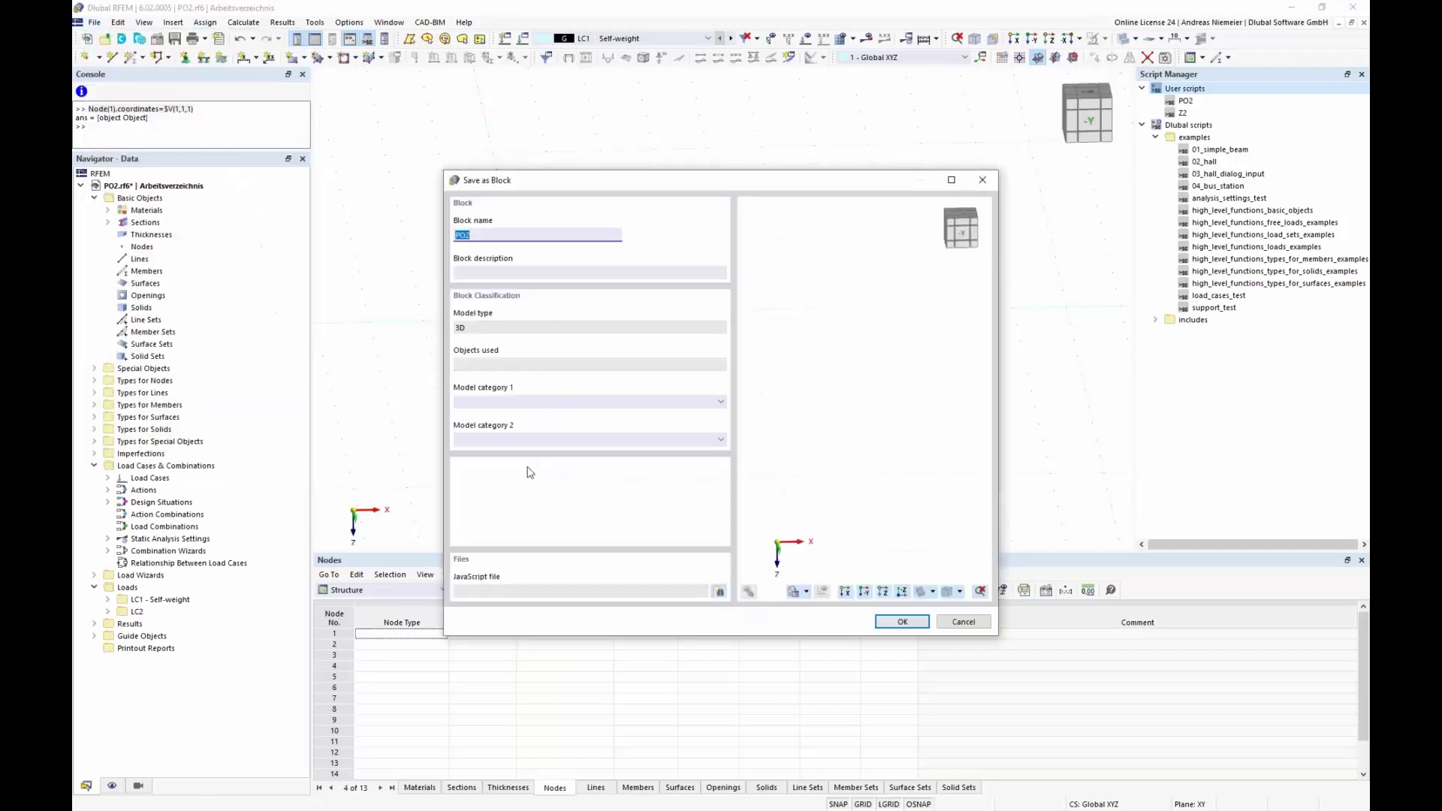
click(509, 403)
click(509, 428)
Attach the updated PO2.js from the Temp folder as the JavaScript file and save, replacing the existing block.
click(719, 592)
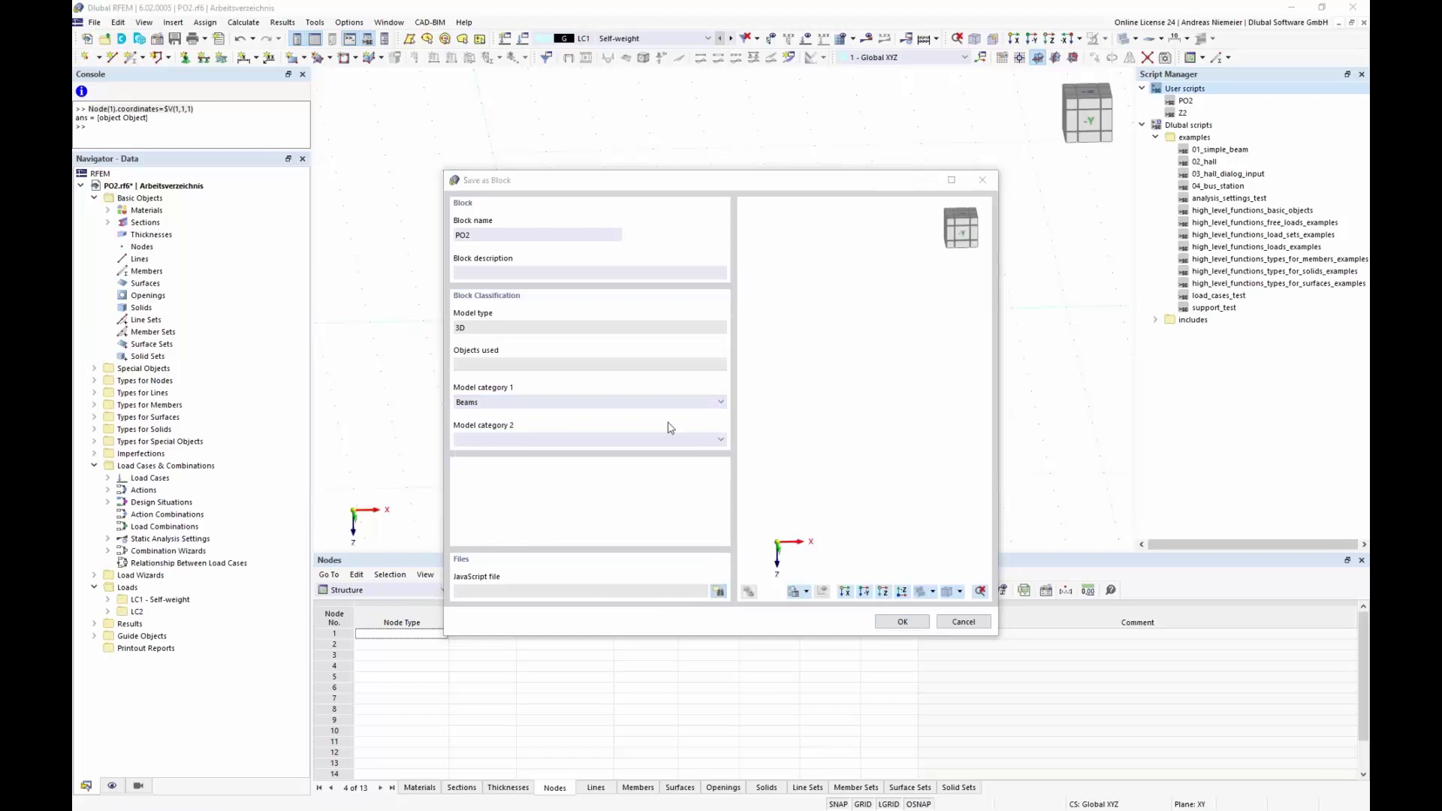
click(489, 292)
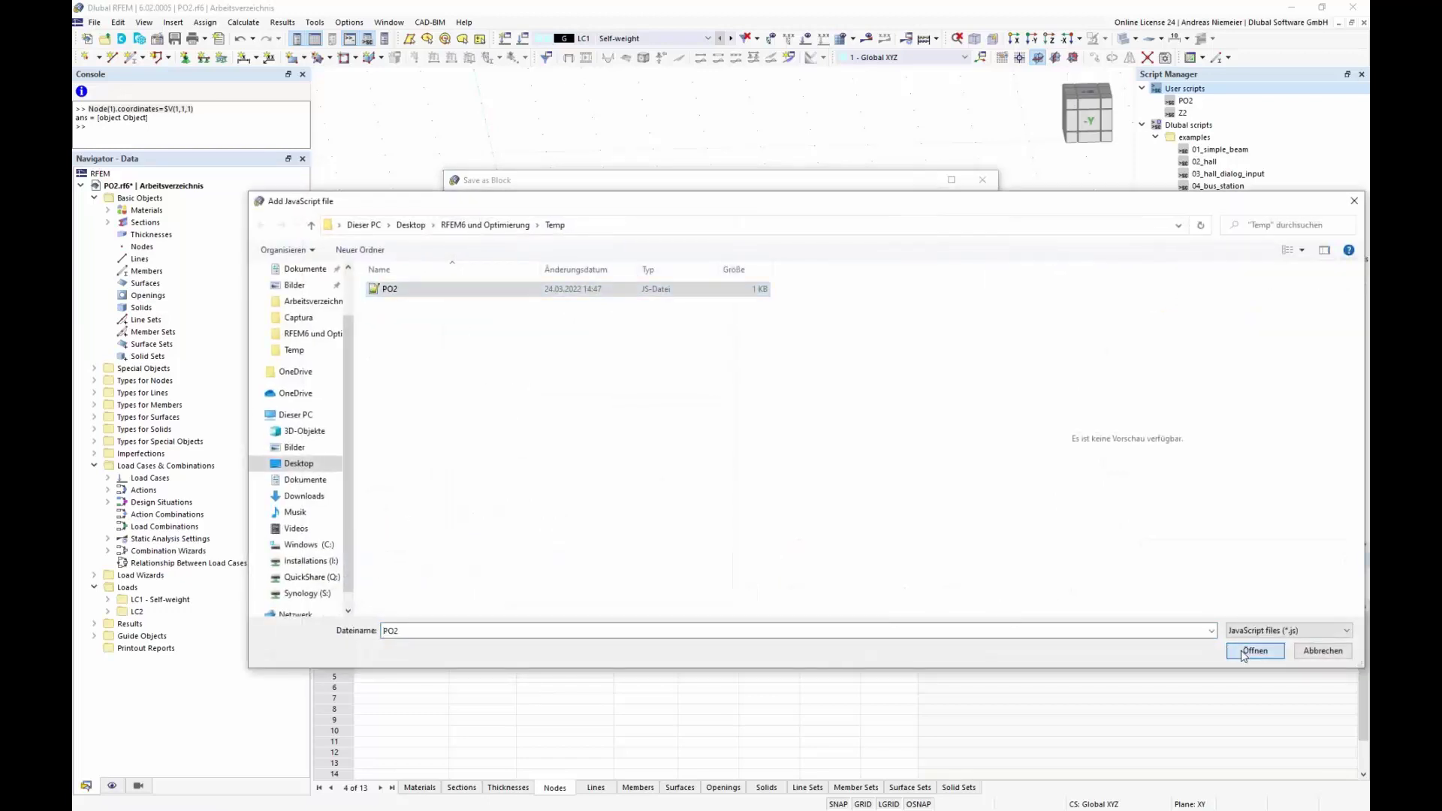
click(1243, 654)
click(884, 622)
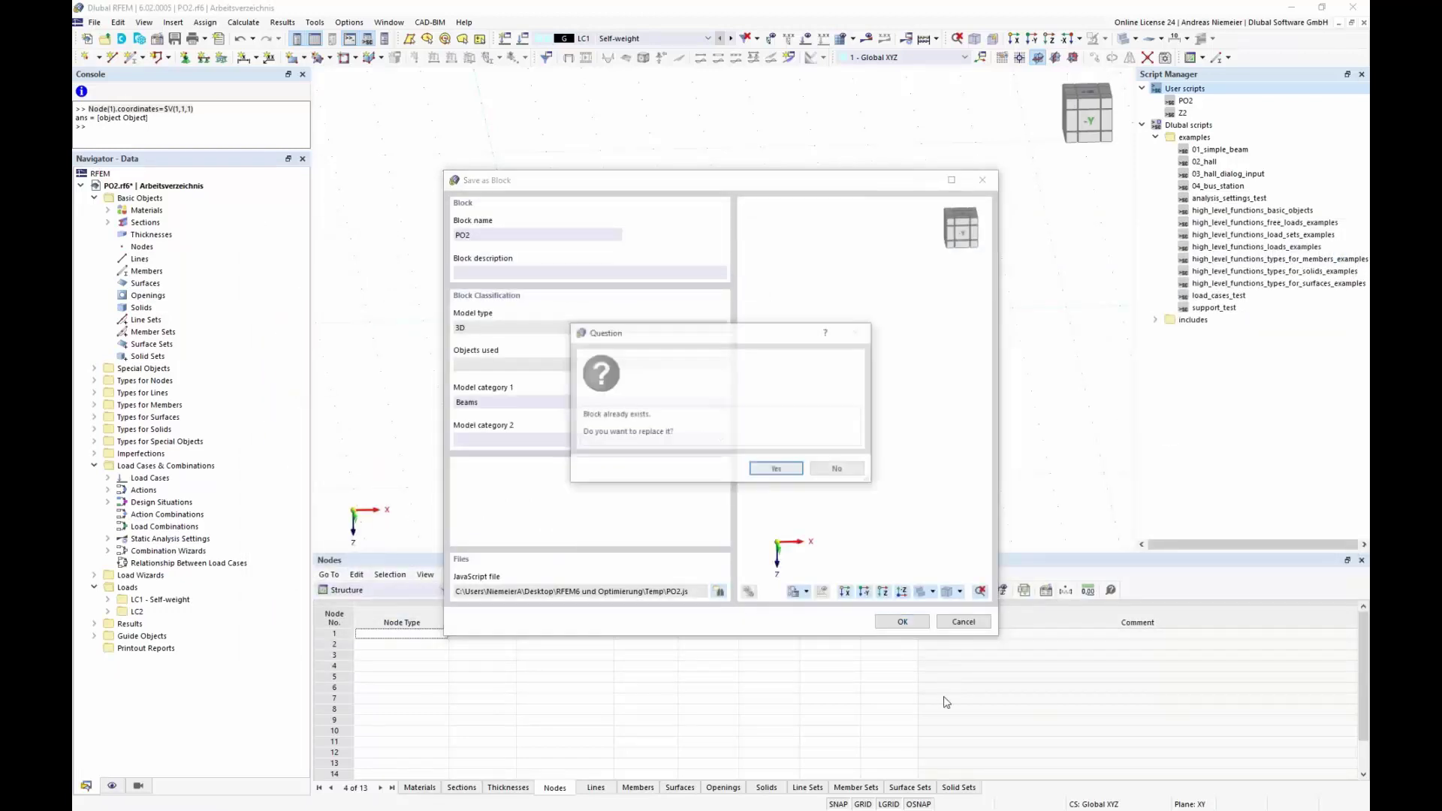
click(776, 468)
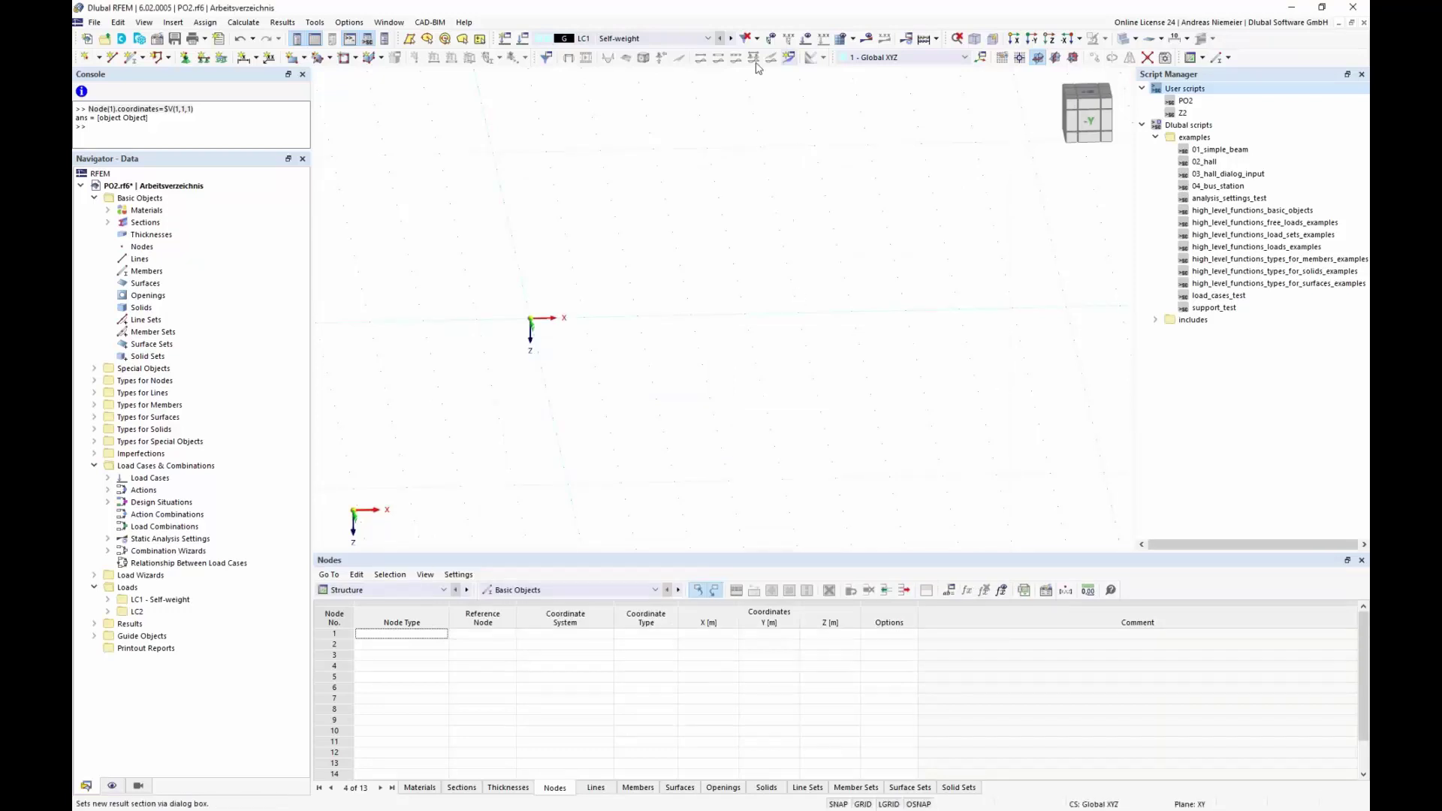
Reopen the Dlubal Center block library, show it as a list and open the updated block PO2 for insertion.
click(93, 22)
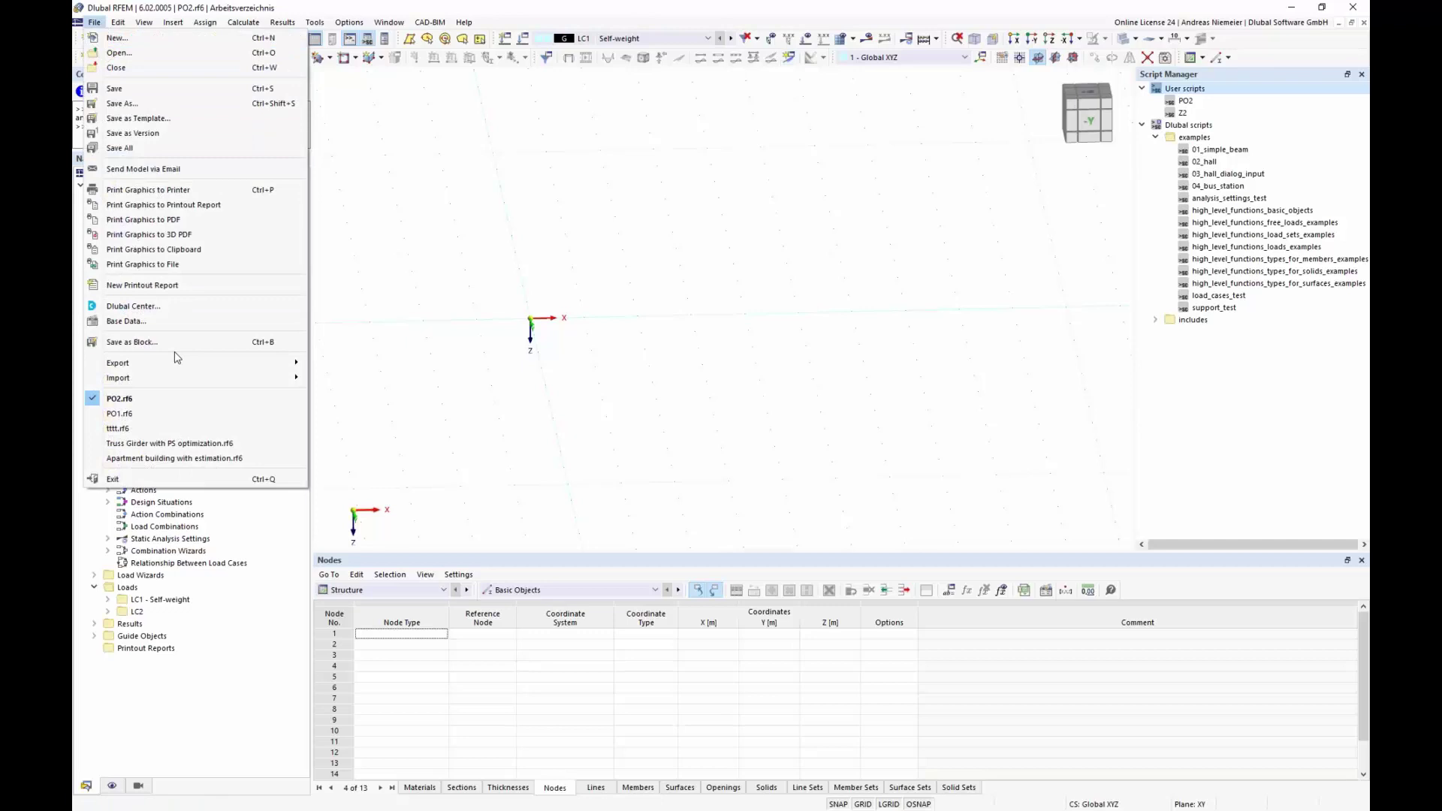
click(466, 324)
click(139, 39)
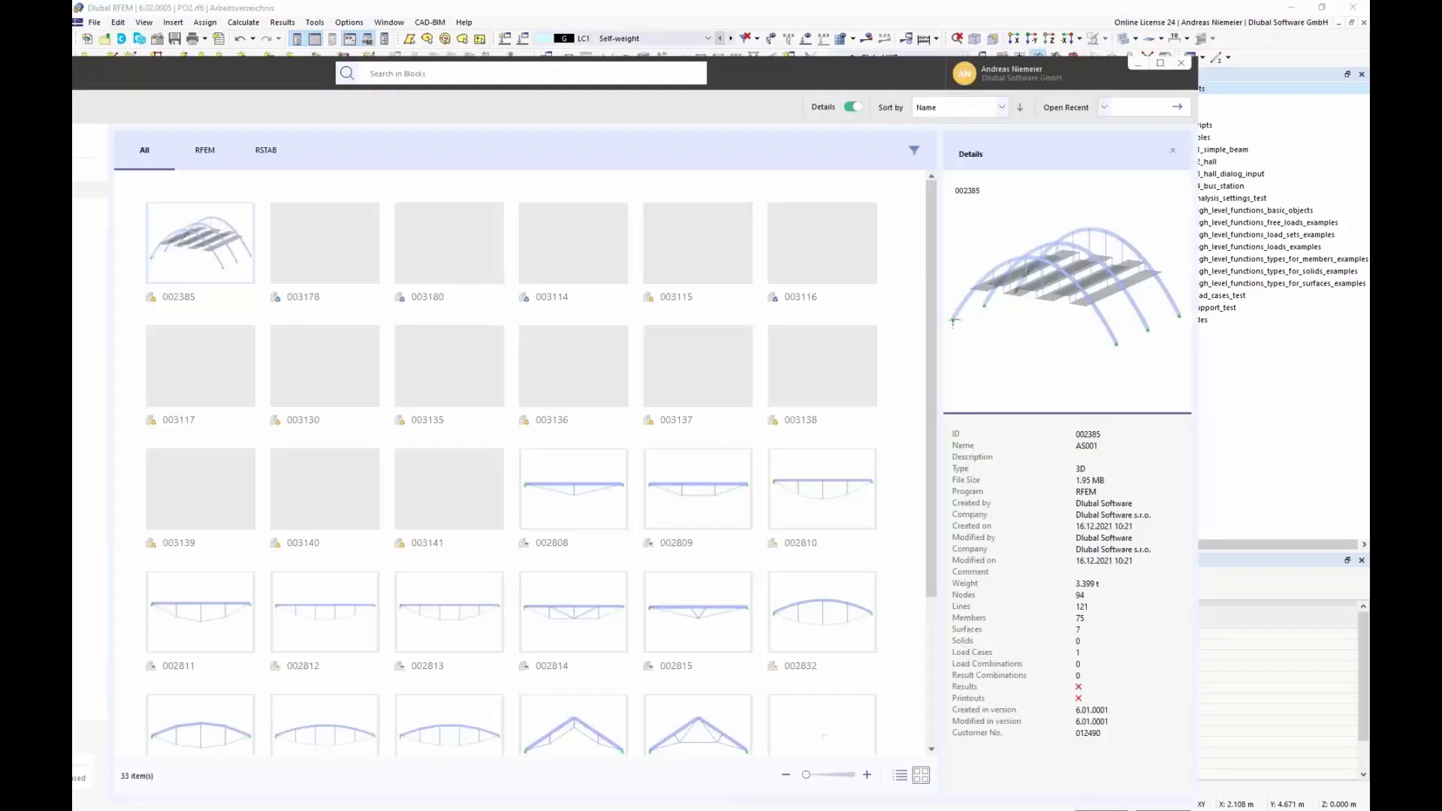
click(899, 775)
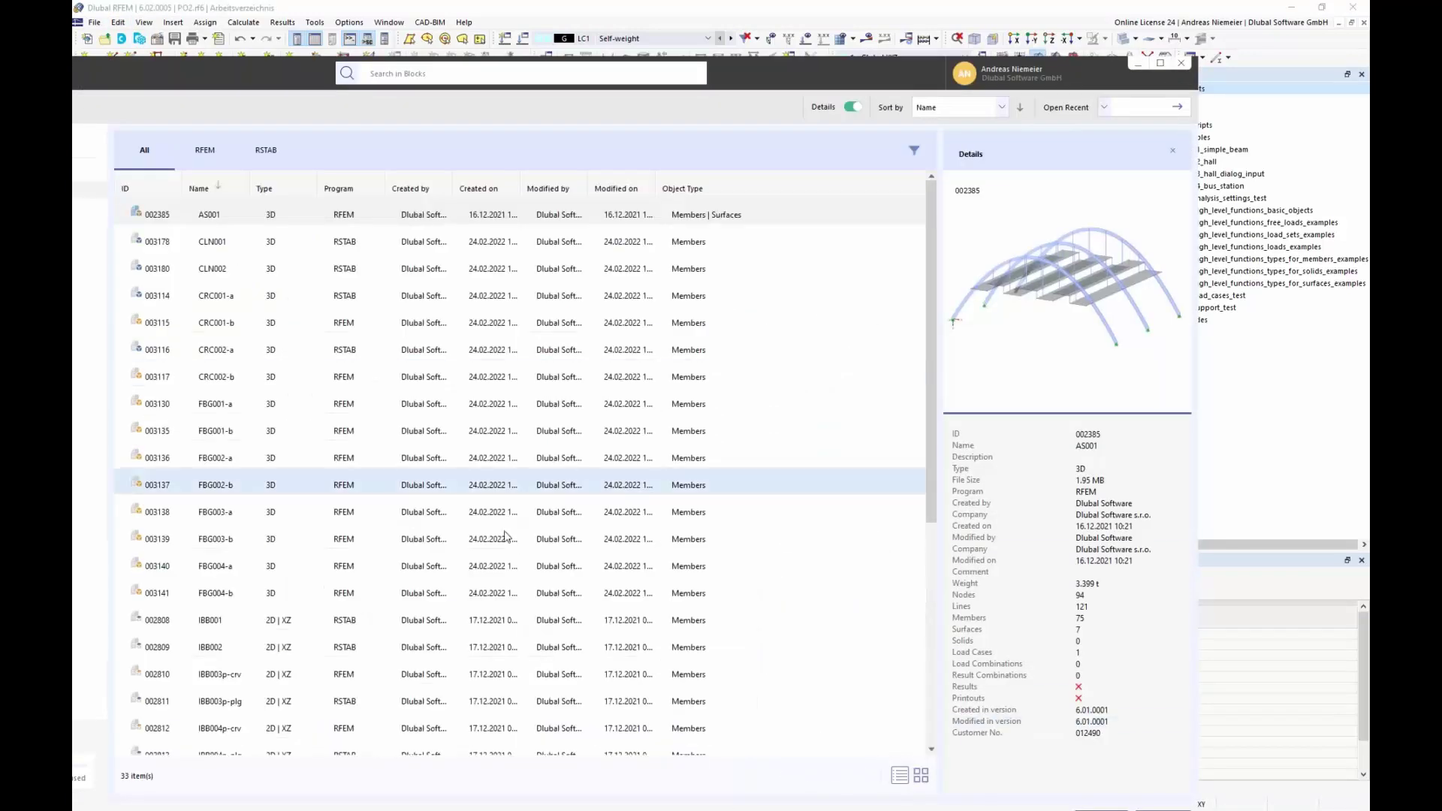
scroll(237, 540, down, 4)
double_click(241, 648)
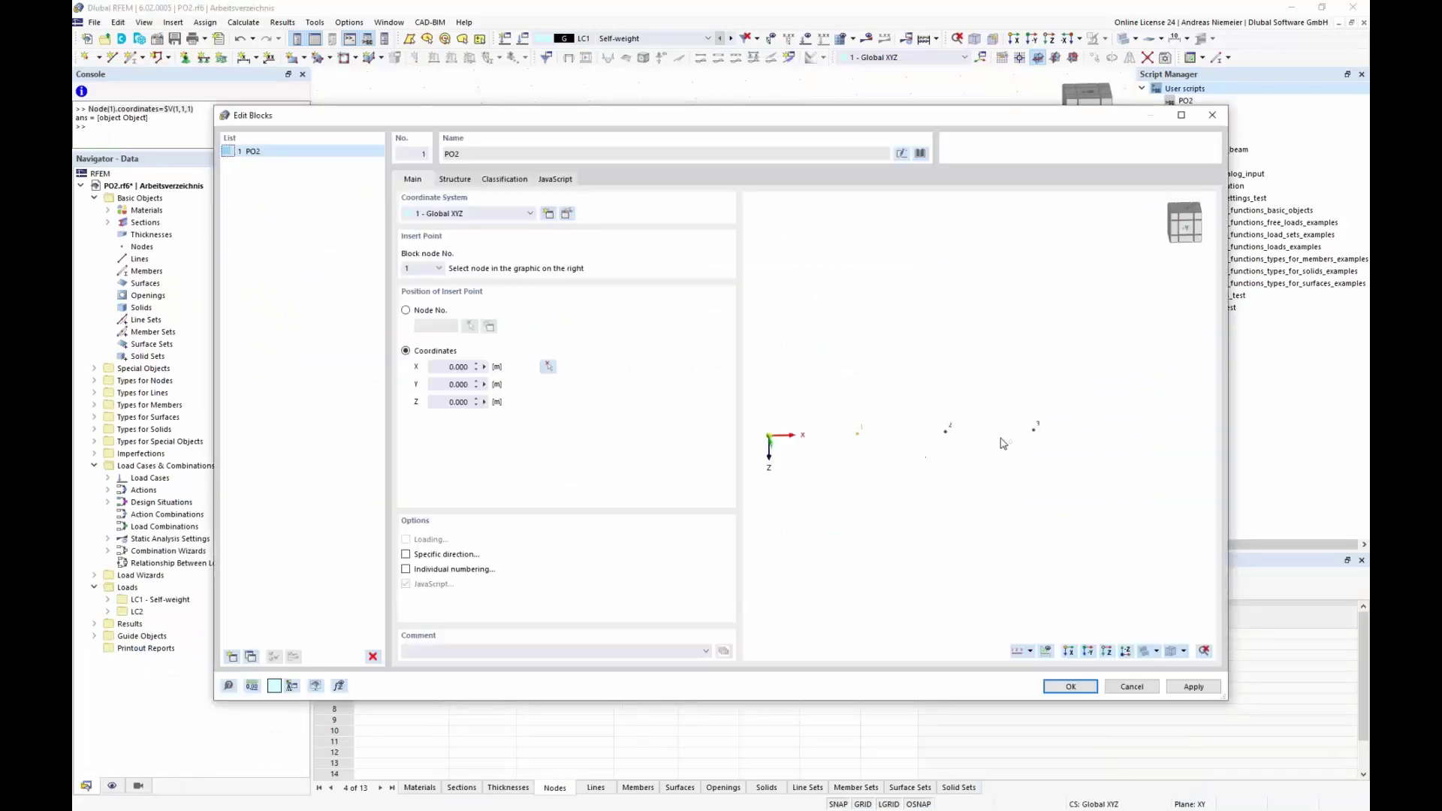
Check the Amount of nodes parameter of block PO2 and insert the block into the model at the global origin.
click(447, 179)
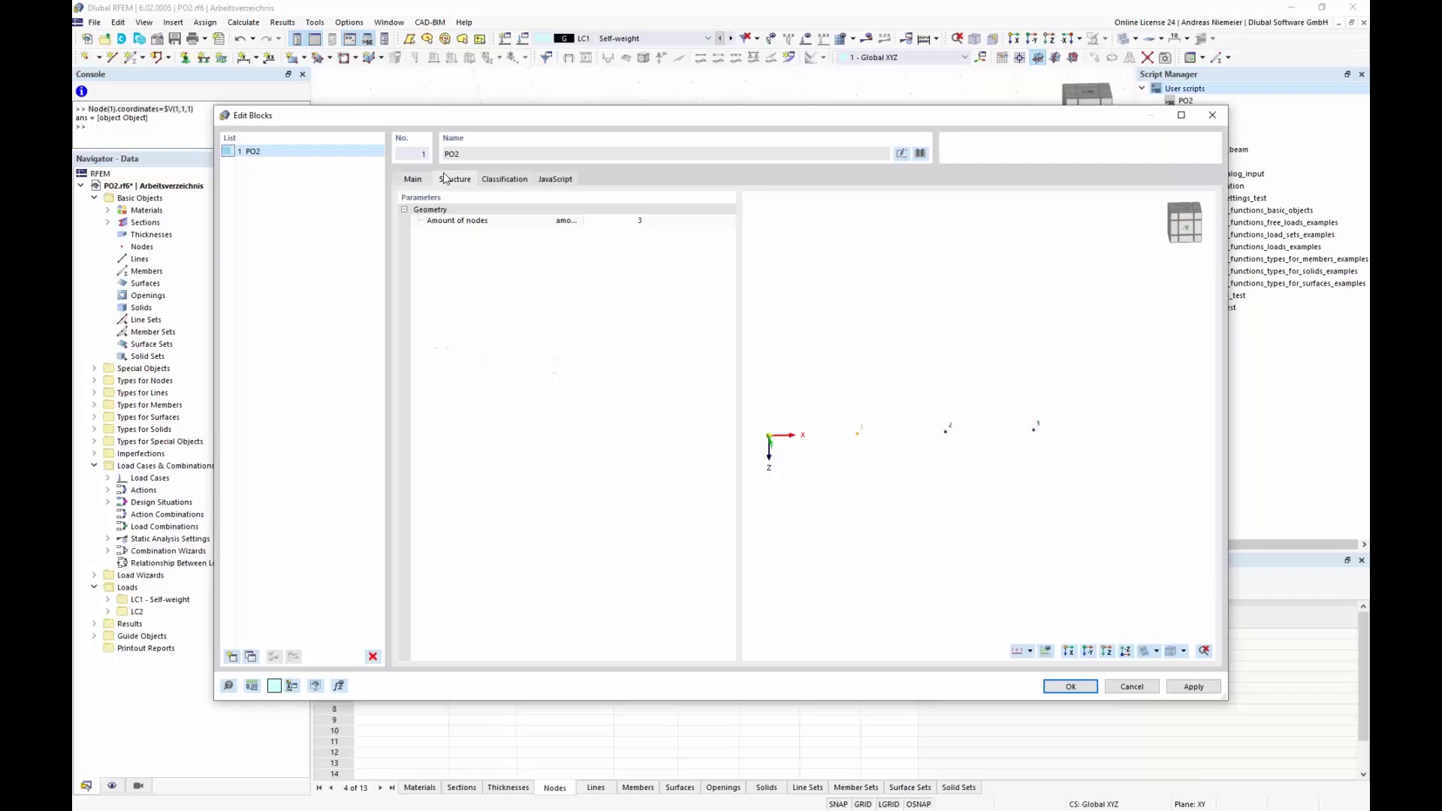
click(625, 221)
click(633, 218)
click(1070, 686)
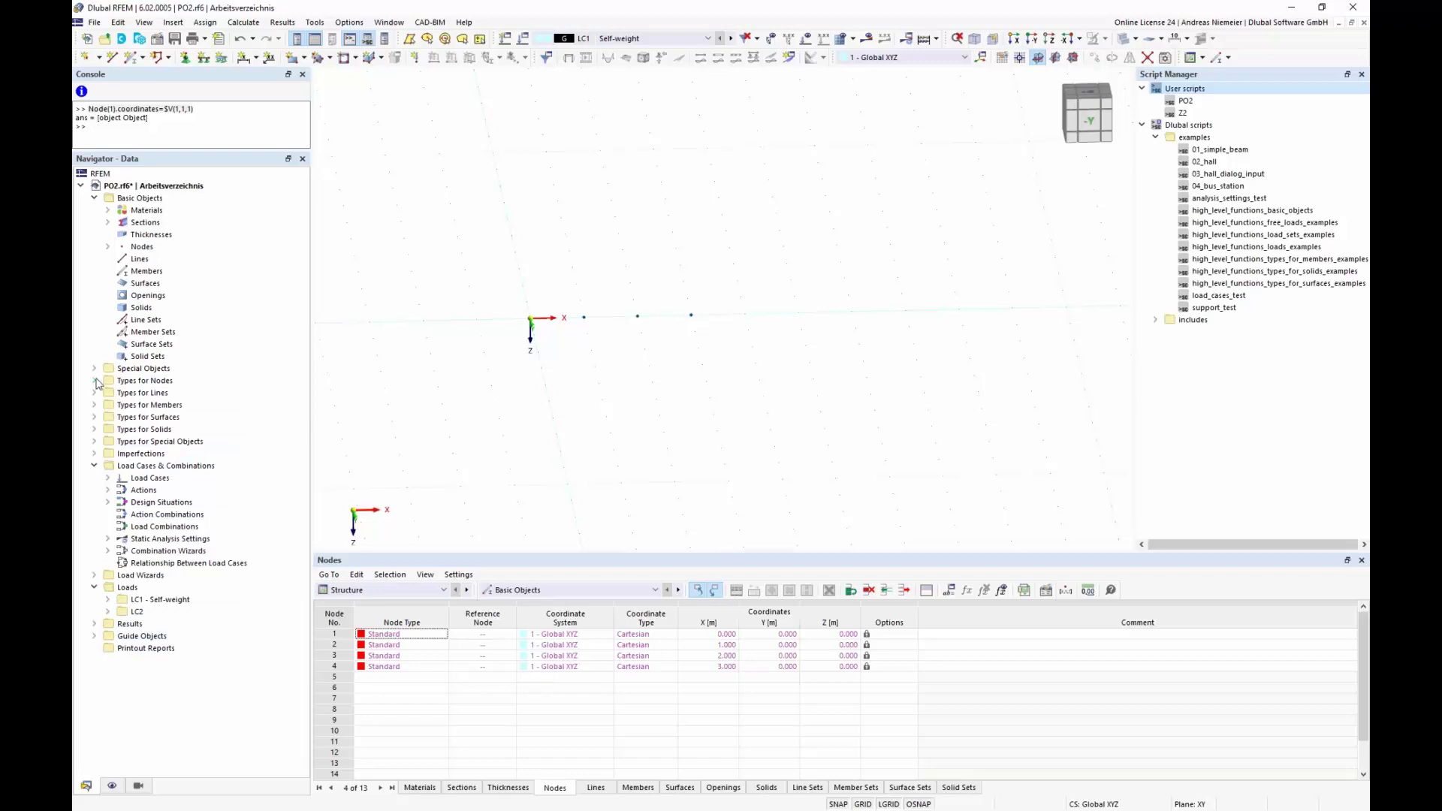
click(637, 317)
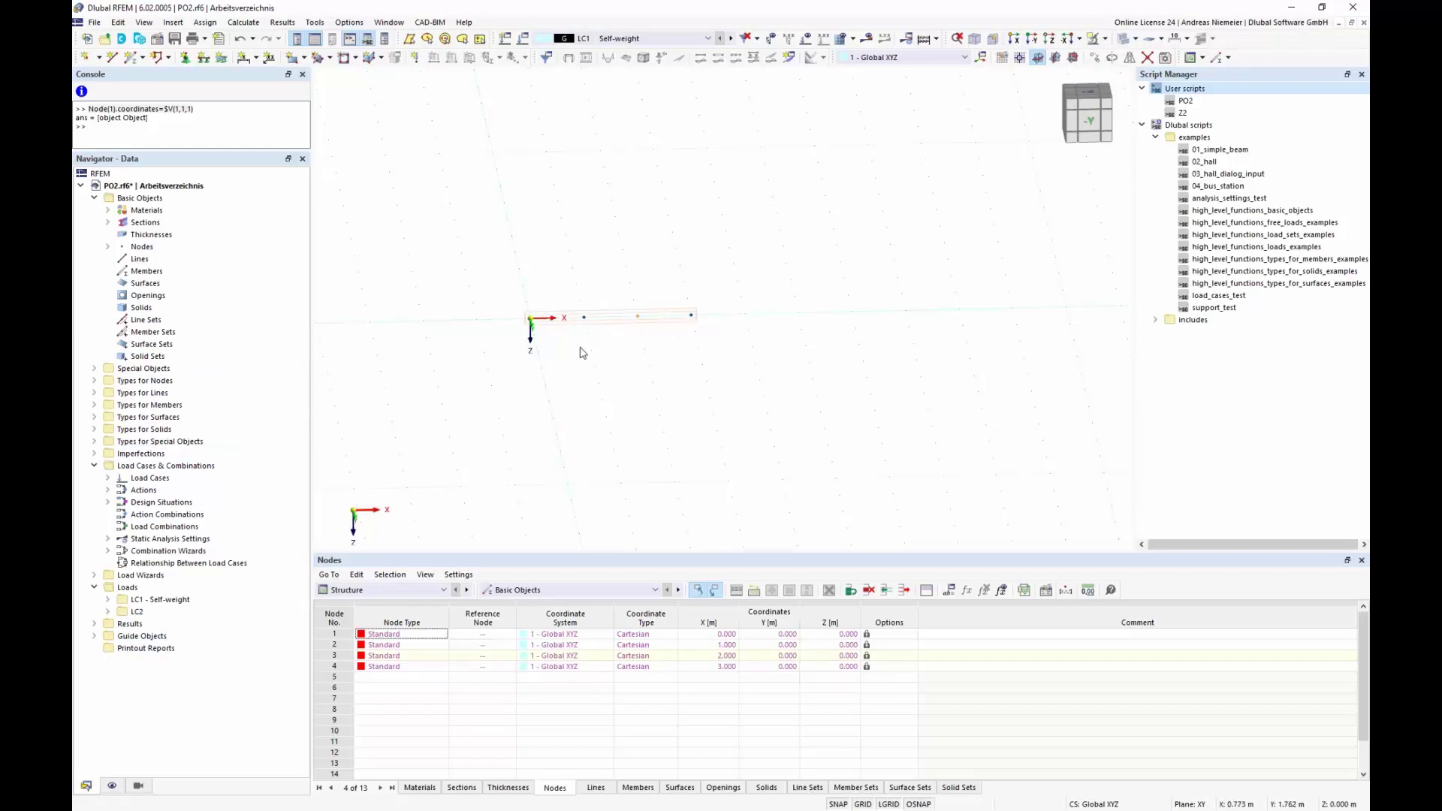
Reopen the inserted block PO2 from the special objects, view the options for its Amount of nodes parameter, and cancel.
click(94, 368)
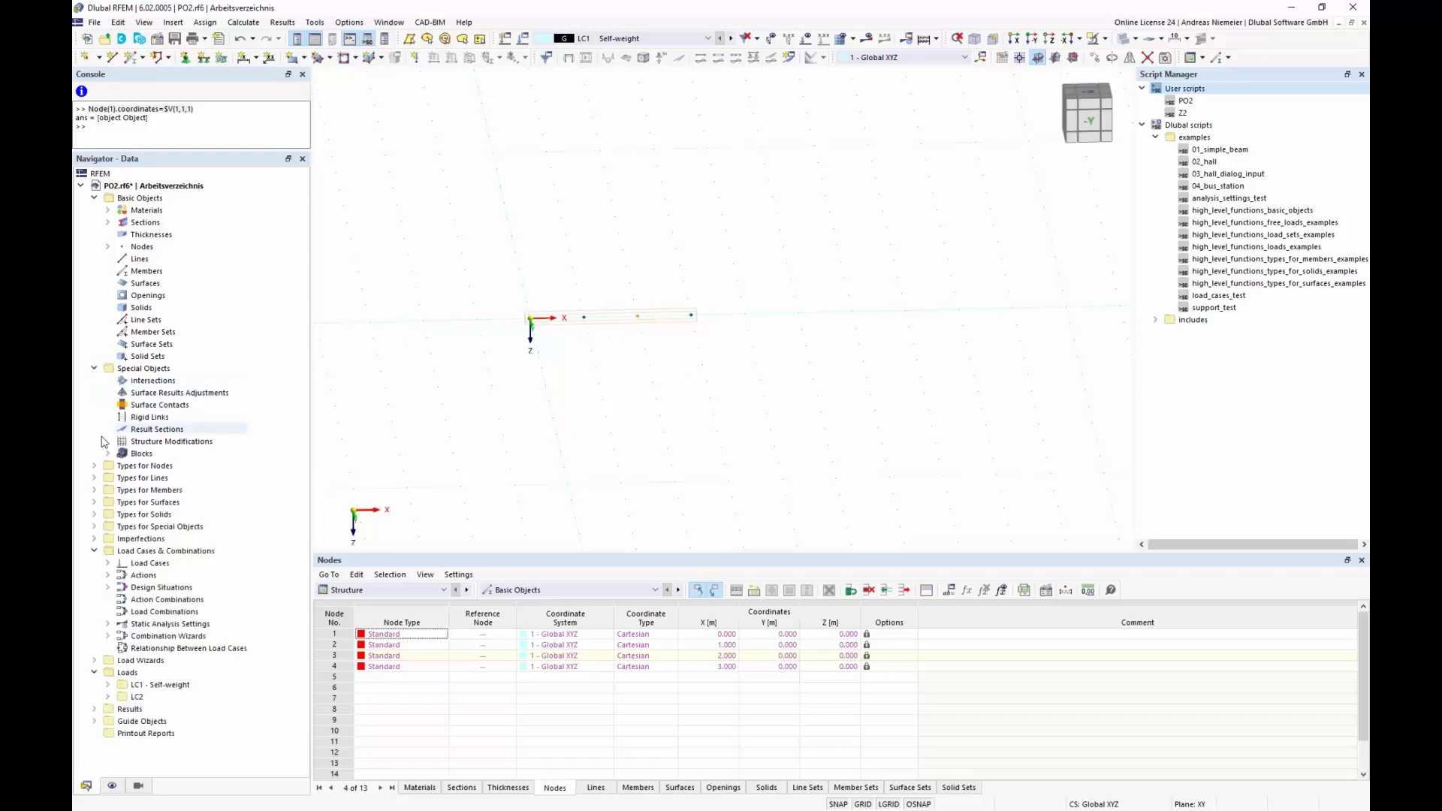
click(107, 454)
click(156, 467)
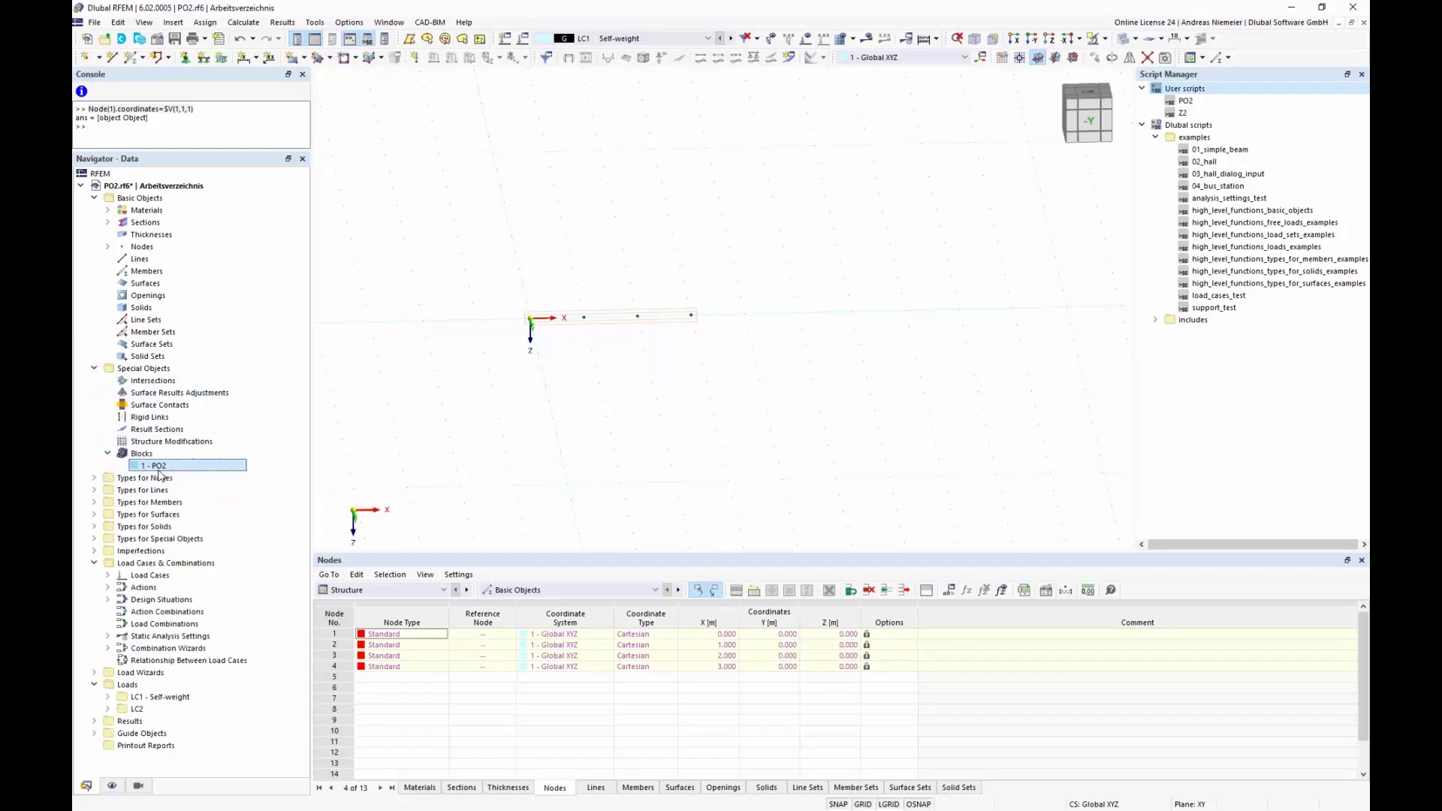
double_click(167, 467)
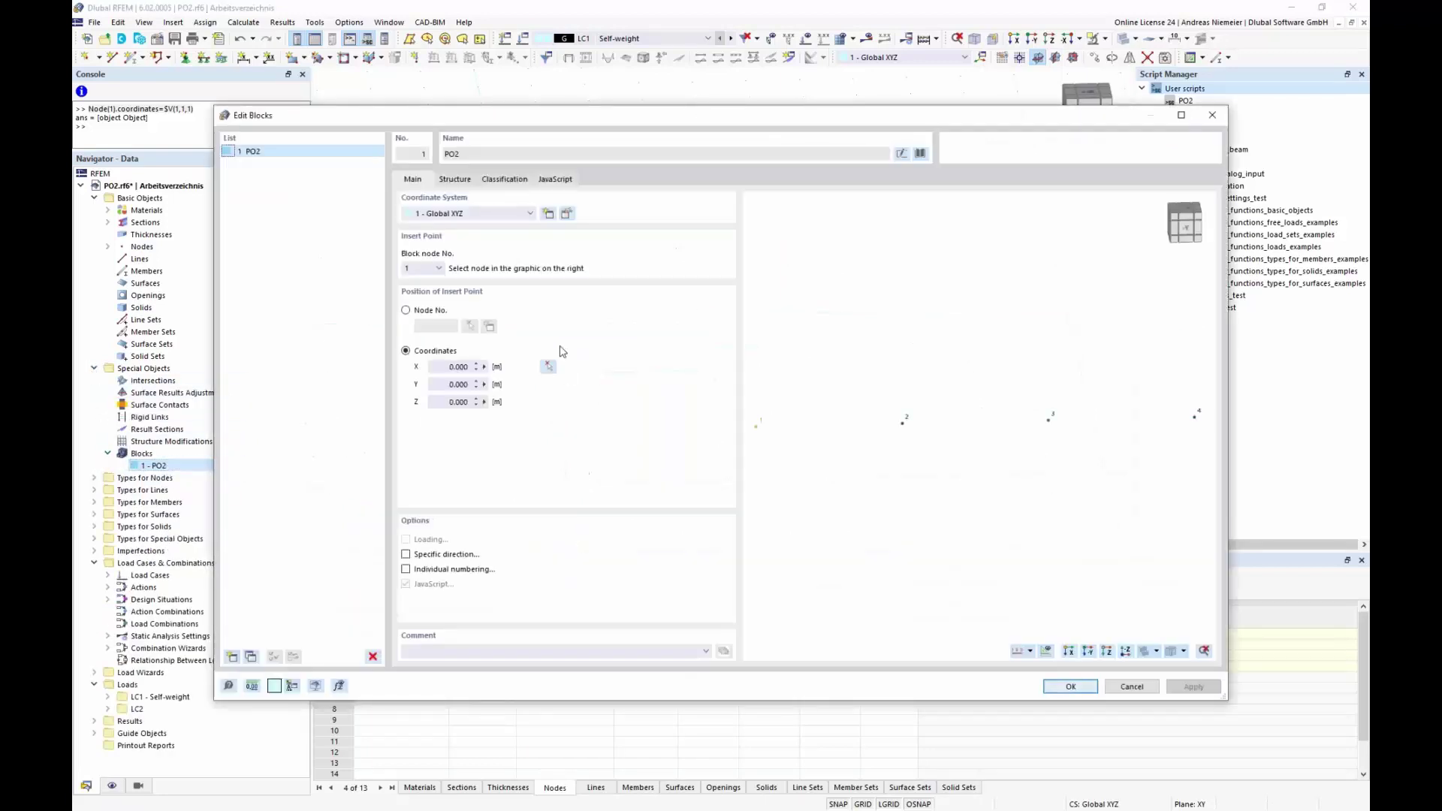
click(455, 180)
click(627, 220)
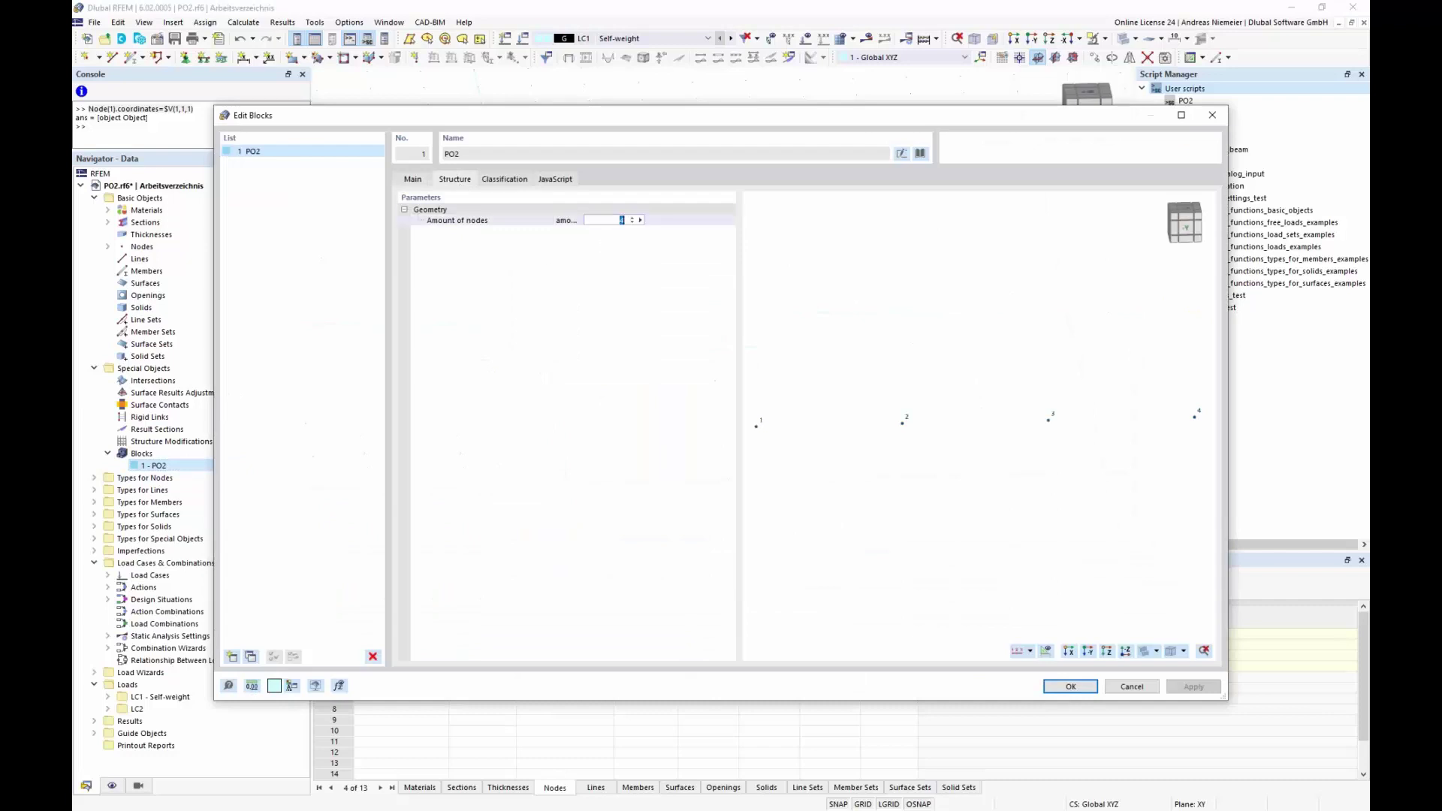
click(640, 220)
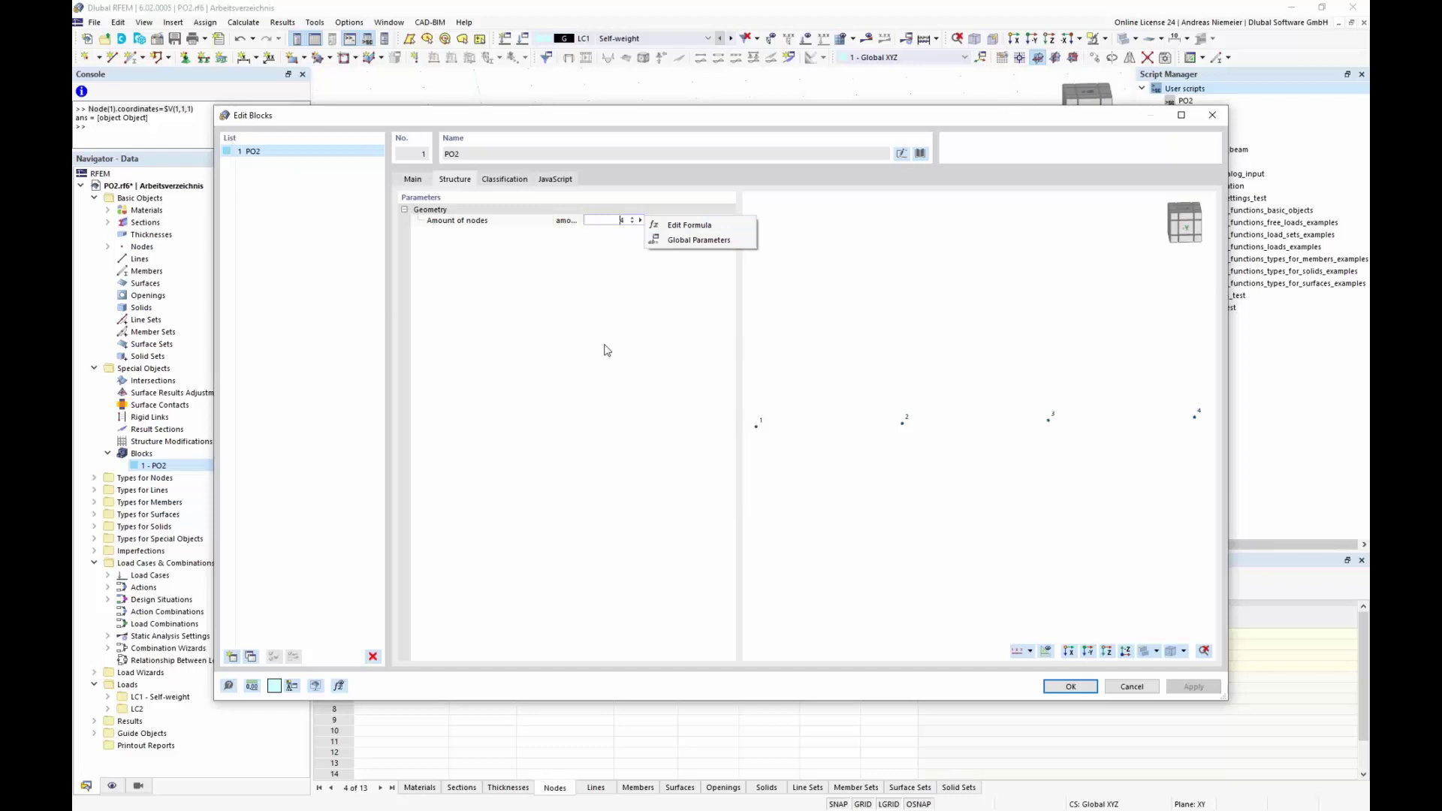
click(1142, 688)
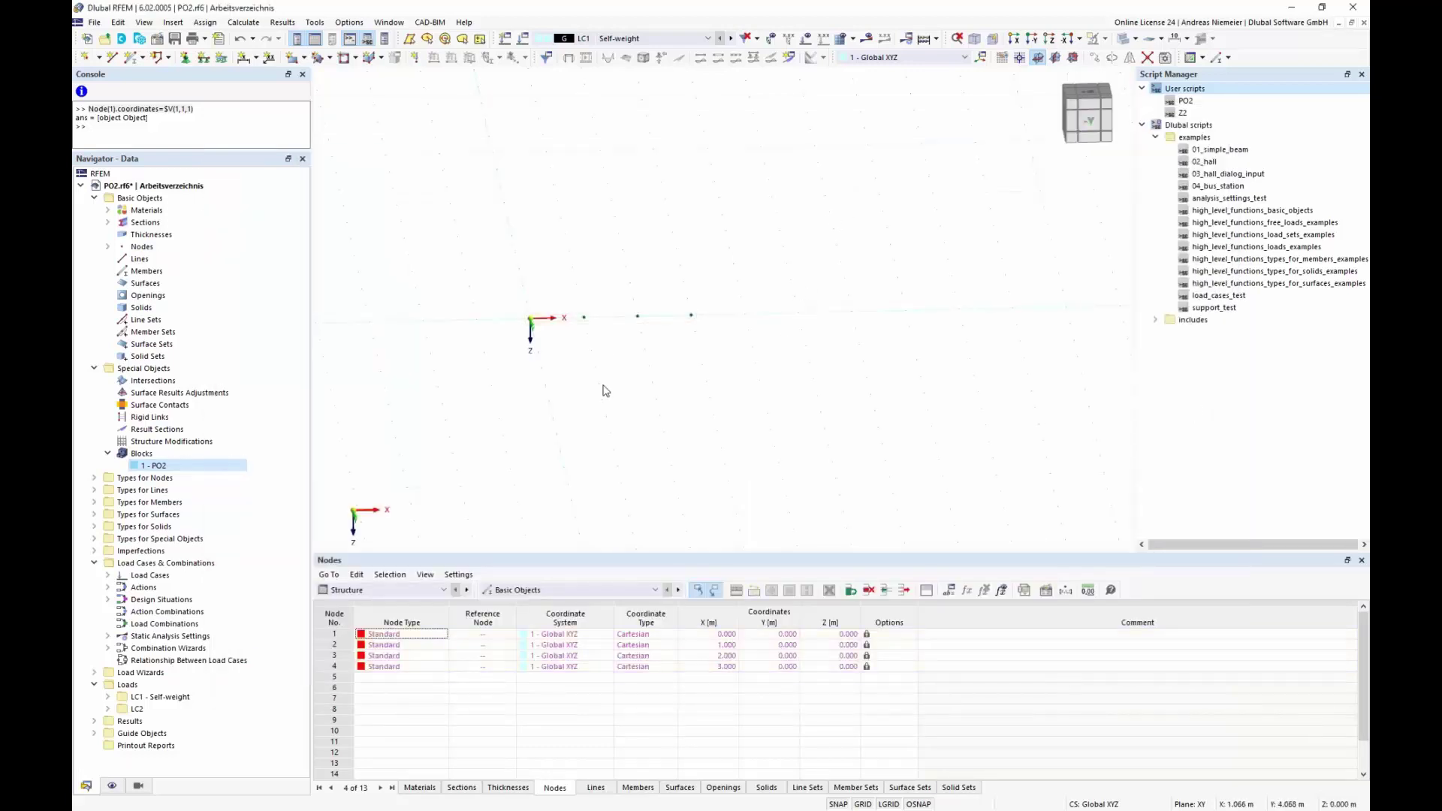
Delete the inserted block PO2 from the model.
click(178, 466)
key(Delete)
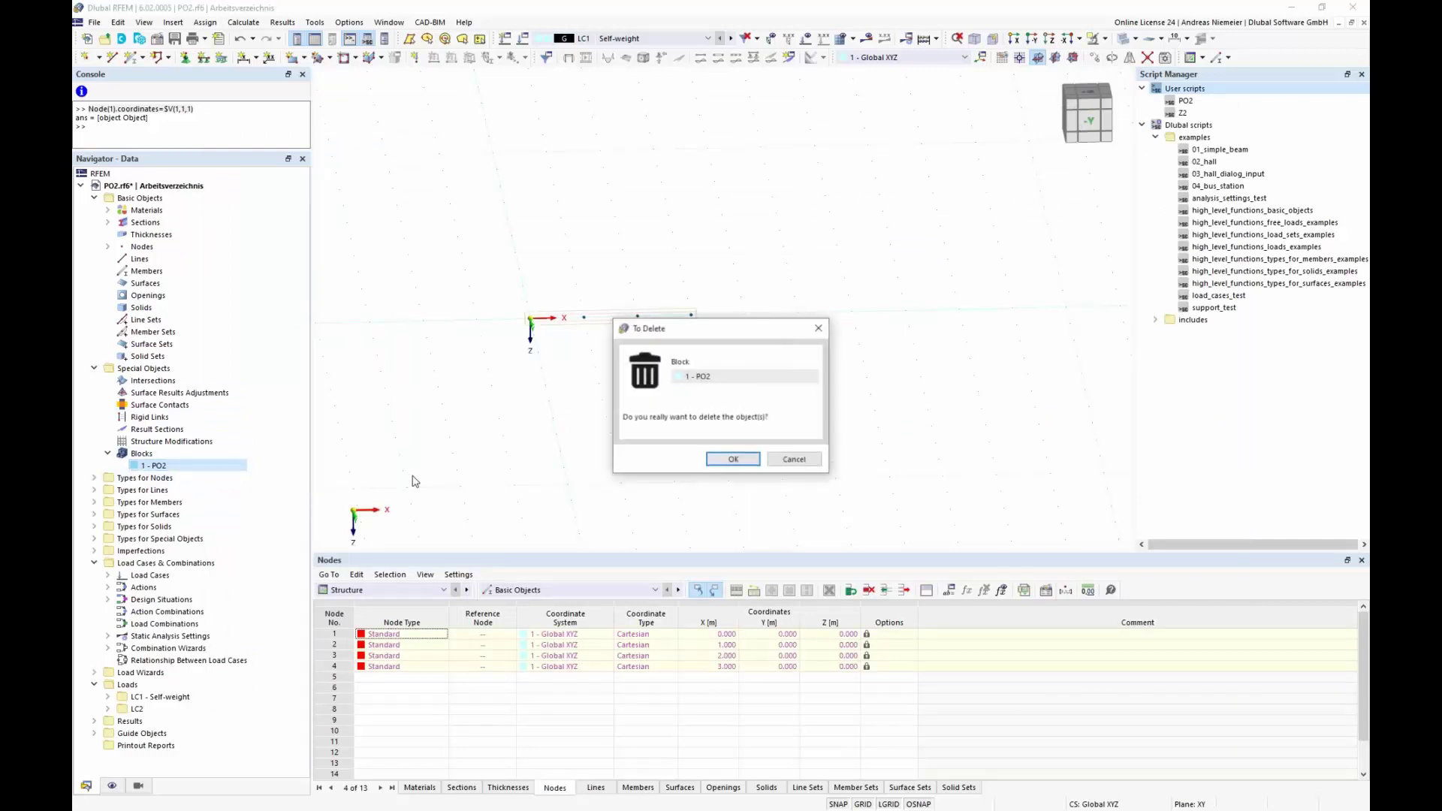
click(733, 462)
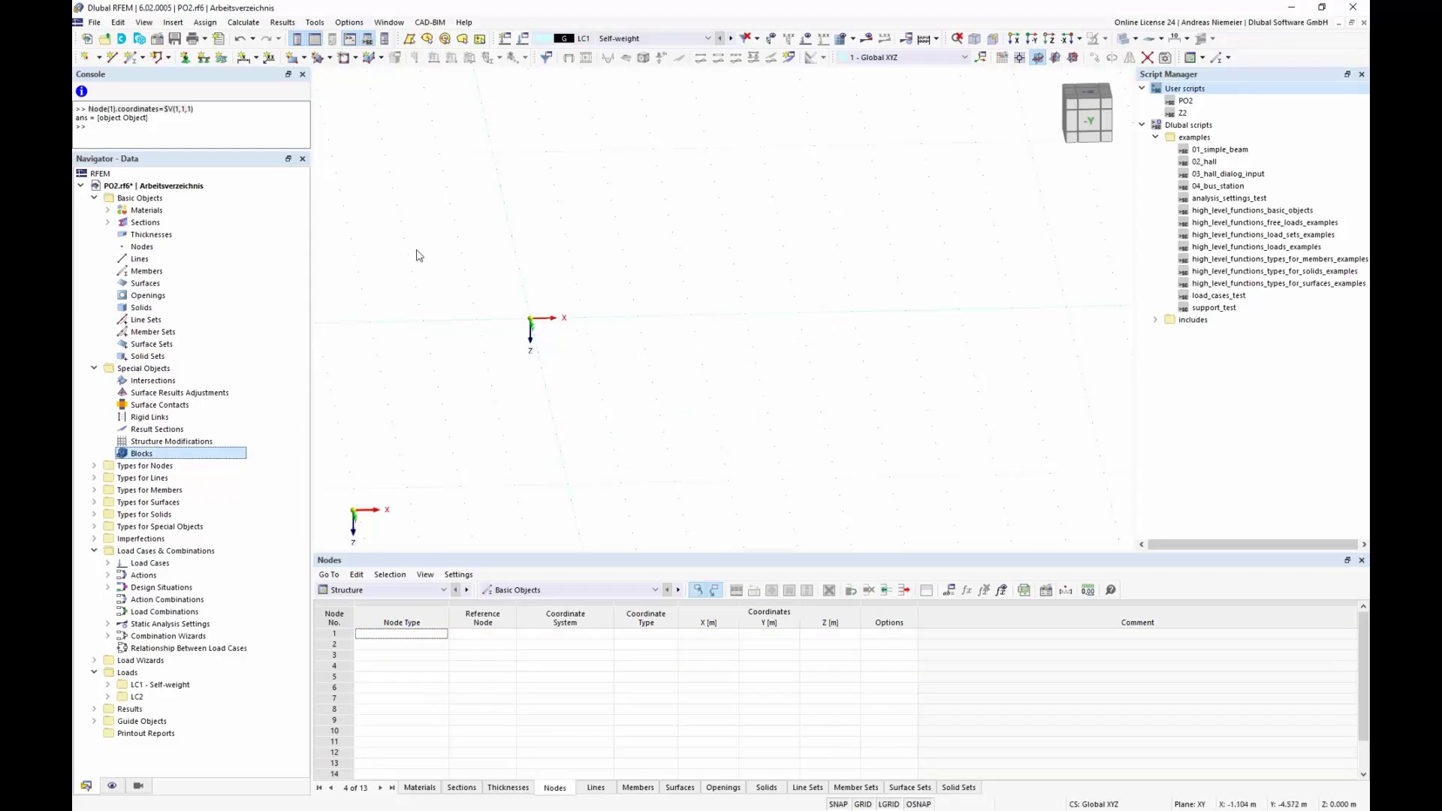
Start saving the model as a new block named TG2, with Beams as model category 1.
click(93, 22)
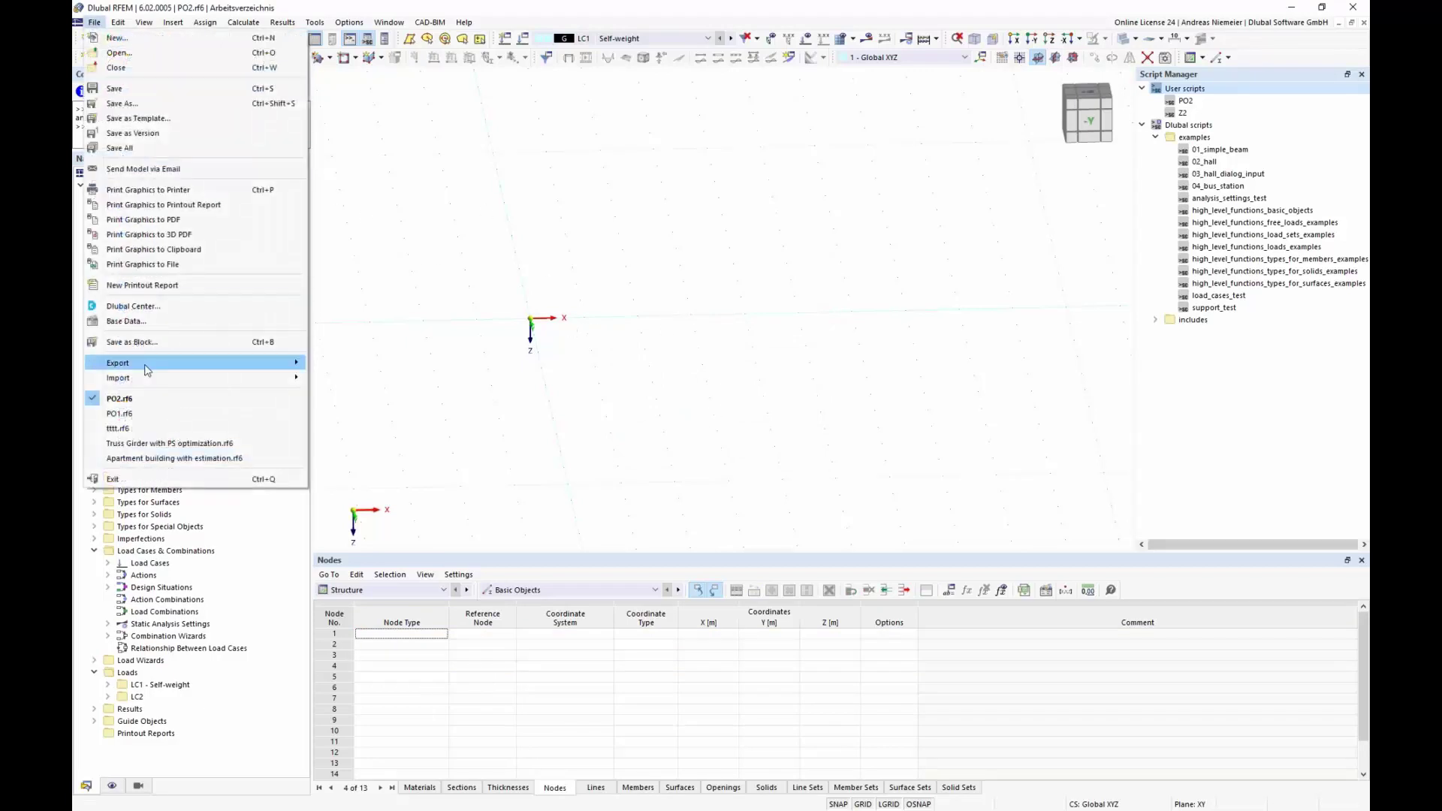
click(132, 342)
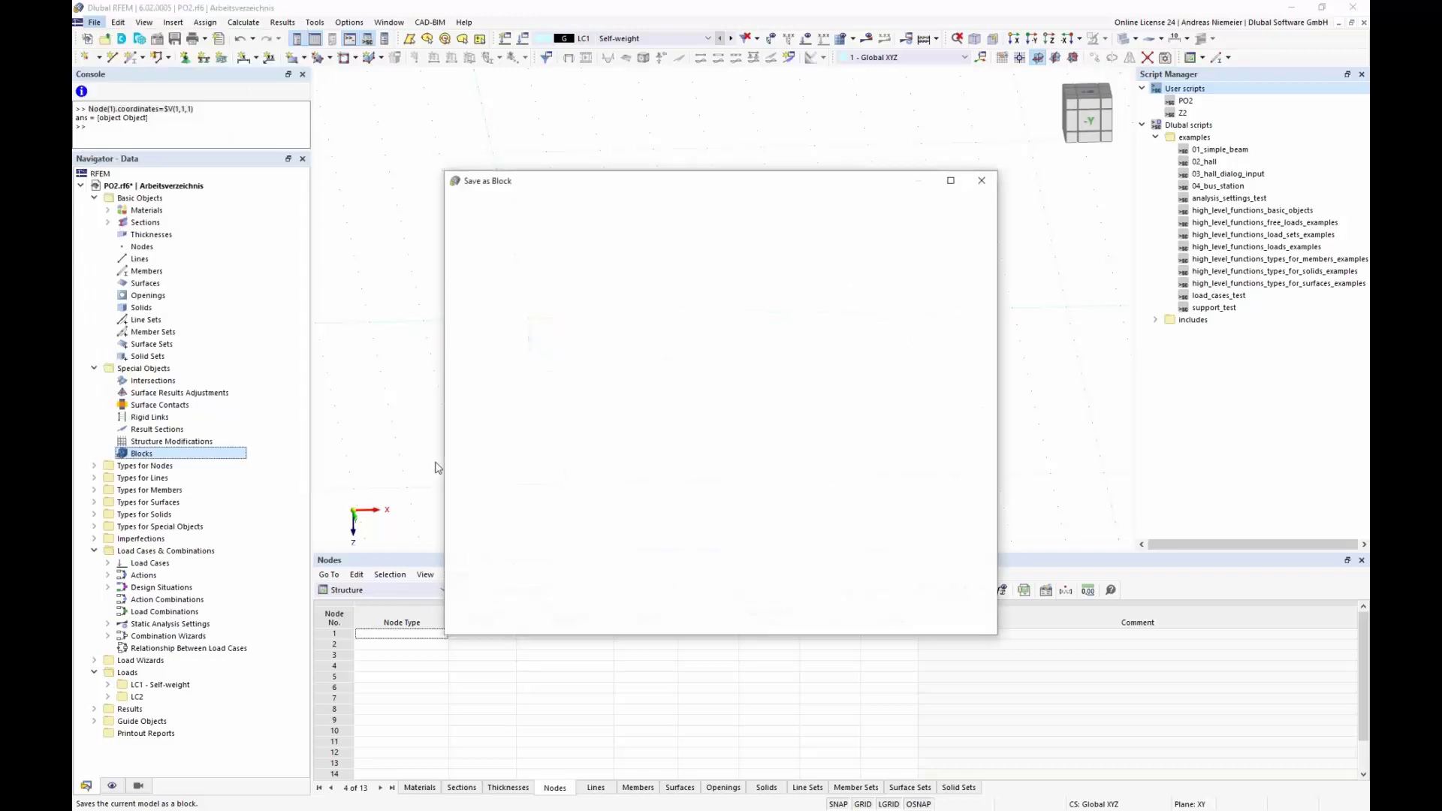
text(TG2)
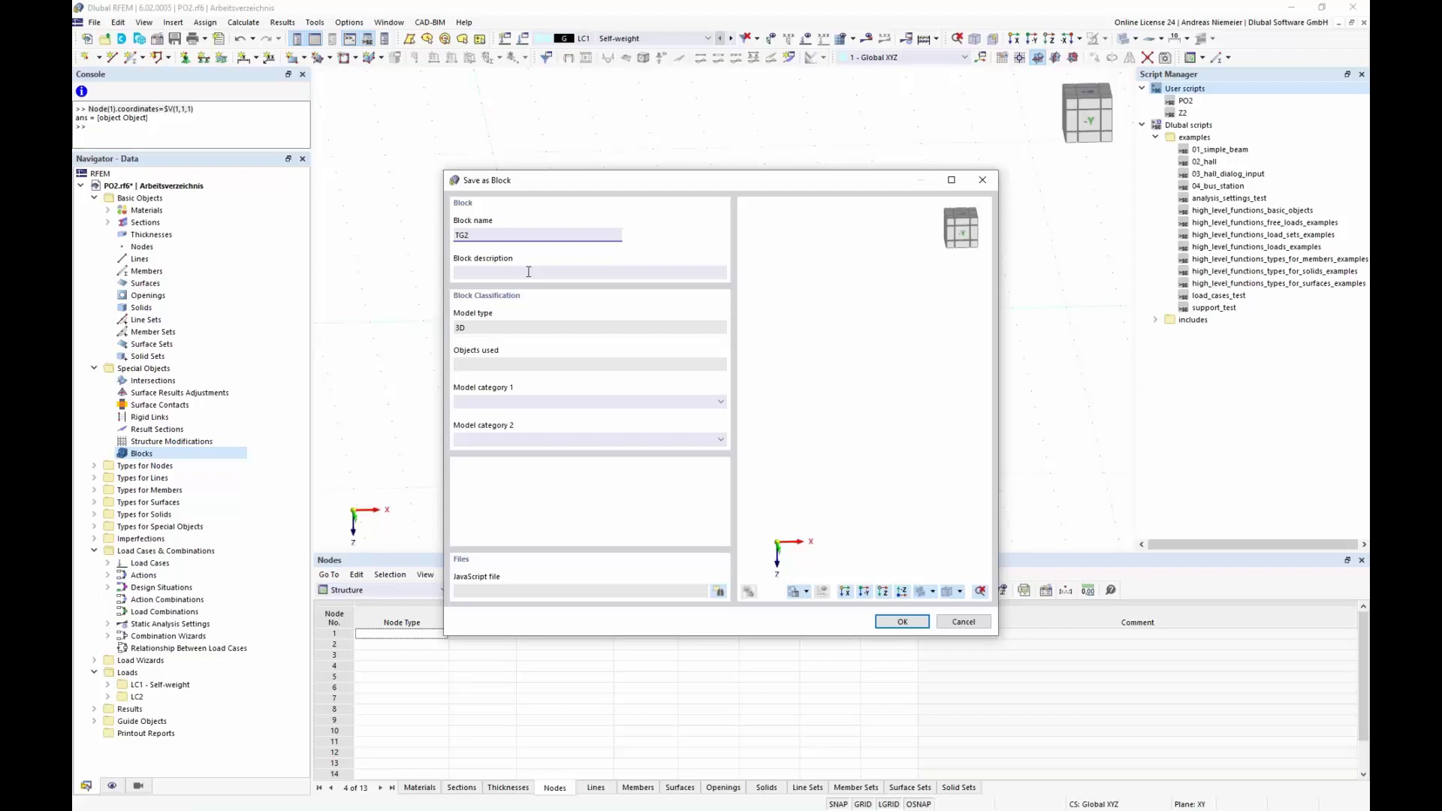
click(629, 403)
click(610, 428)
Attach TrussGirder from the RFEM6 und Optimierung folder as the JavaScript file and save block TG2.
click(719, 593)
click(507, 225)
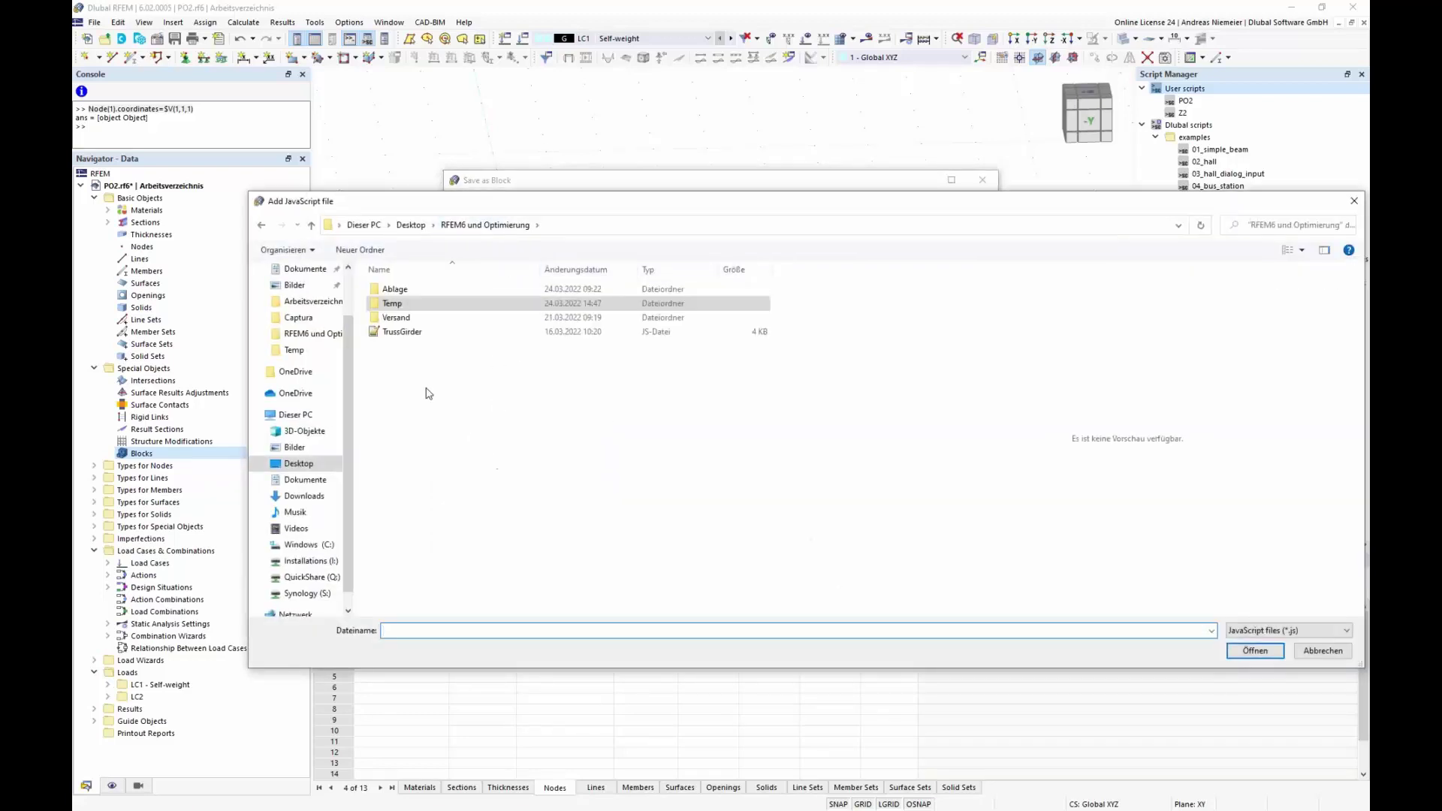
click(404, 333)
click(1258, 654)
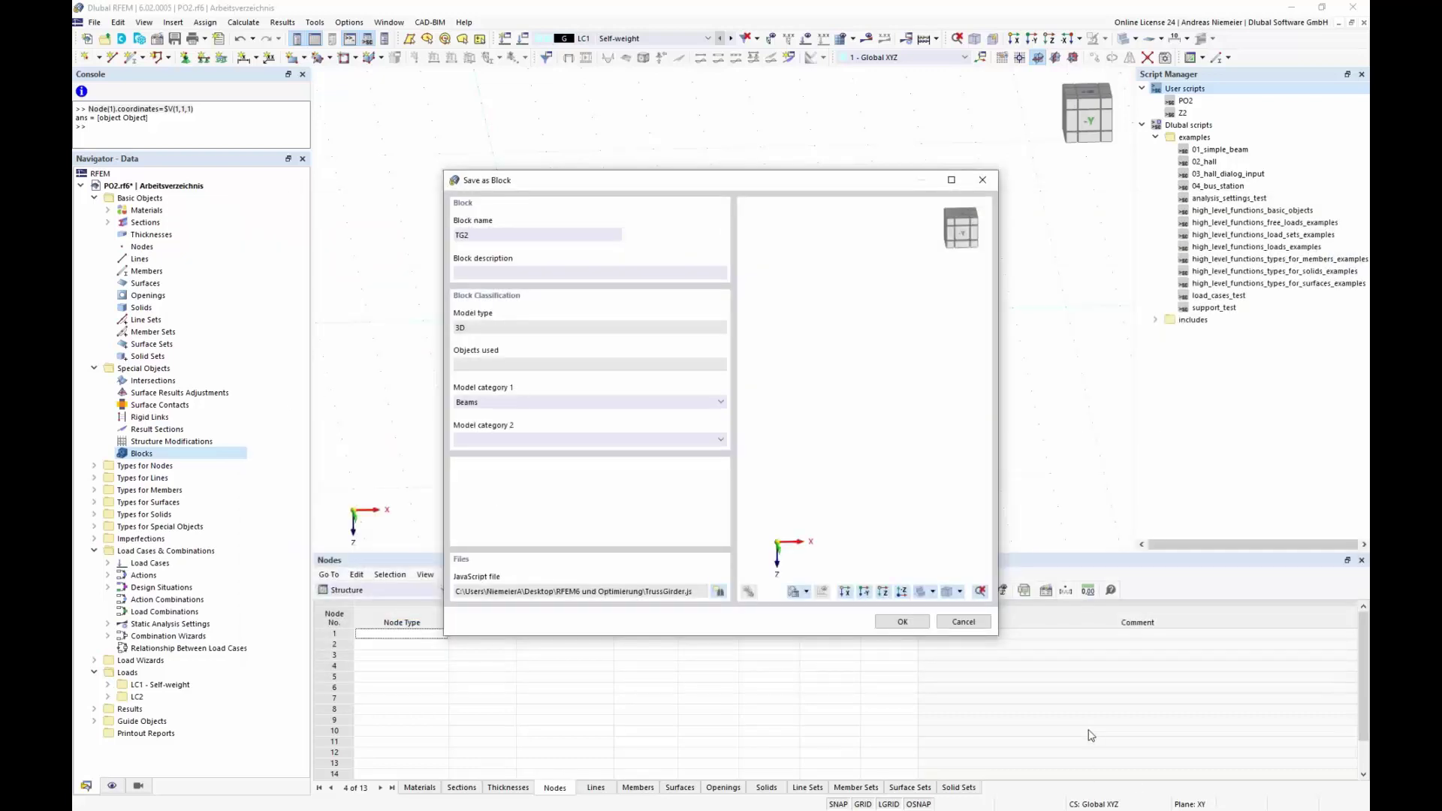
click(900, 623)
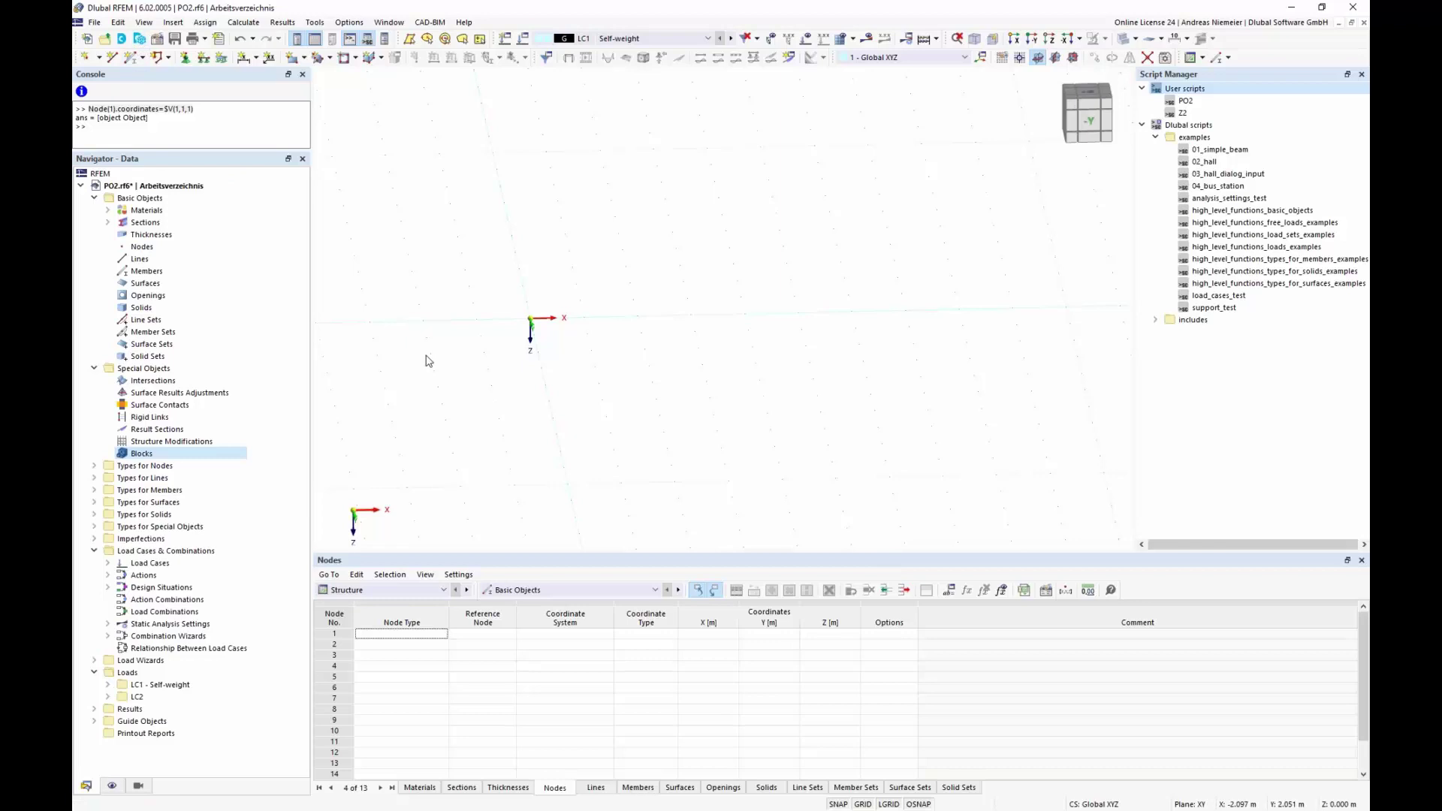
Return to the Dlubal Center block library, show it as a list and open block TG2 for insertion.
key(alt+Tab)
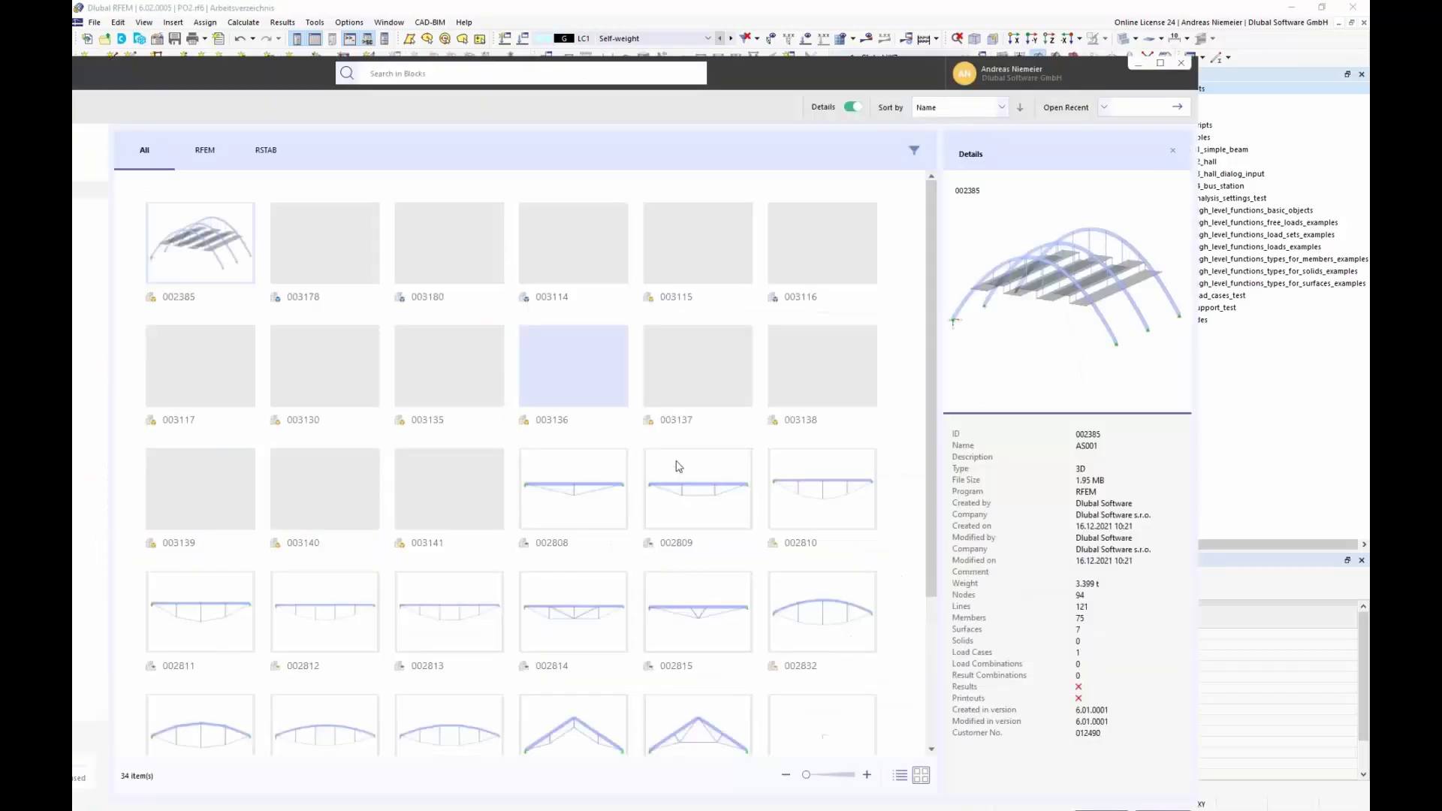
scroll(723, 554, down, 3)
click(900, 776)
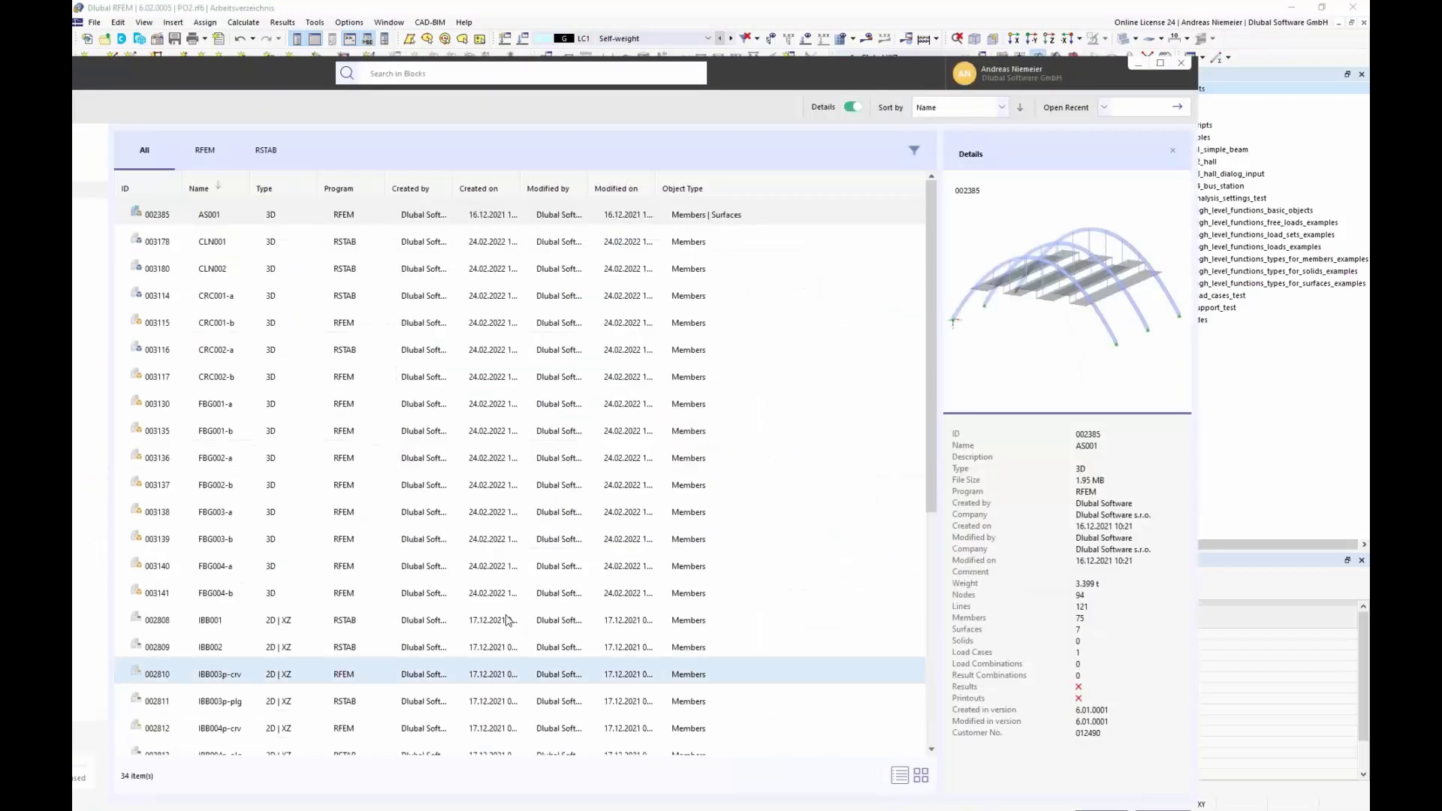
scroll(444, 563, down, 3)
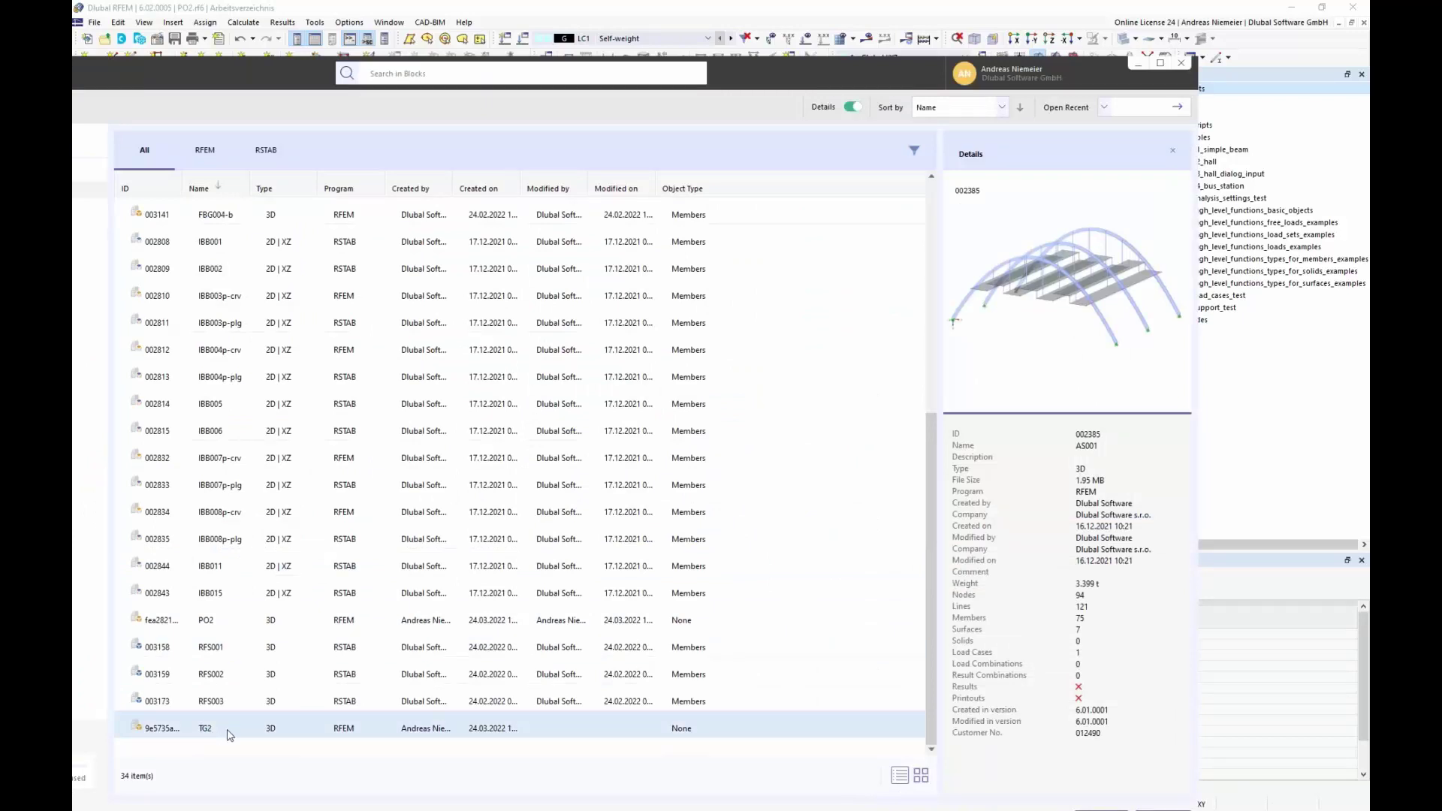
double_click(230, 736)
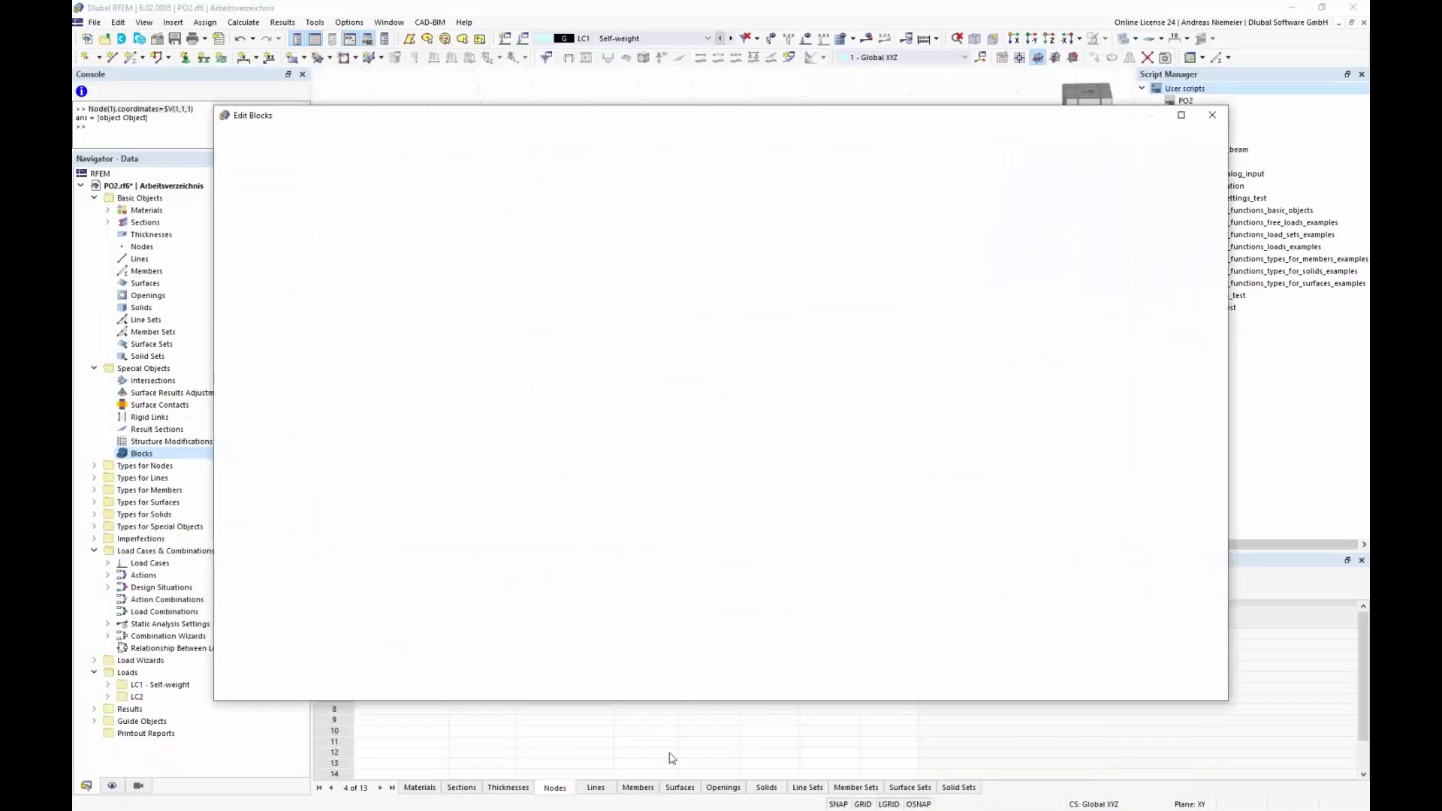
ctrl+middle_drag(1091, 485, 964, 510)
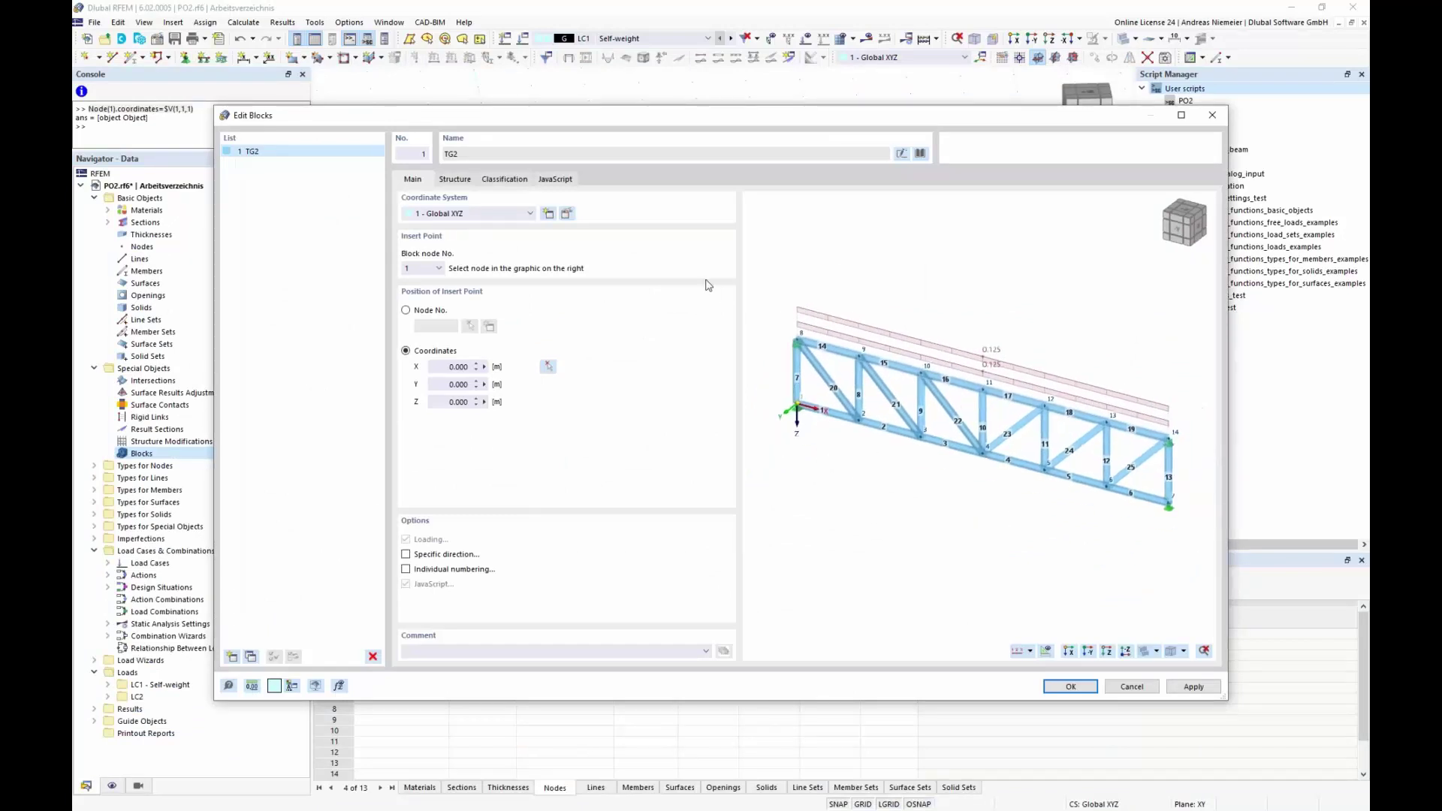
Examine block TG2's JavaScript, from the input_data() parameters to the nodes, members, member set, loads and supports in generate().
click(562, 179)
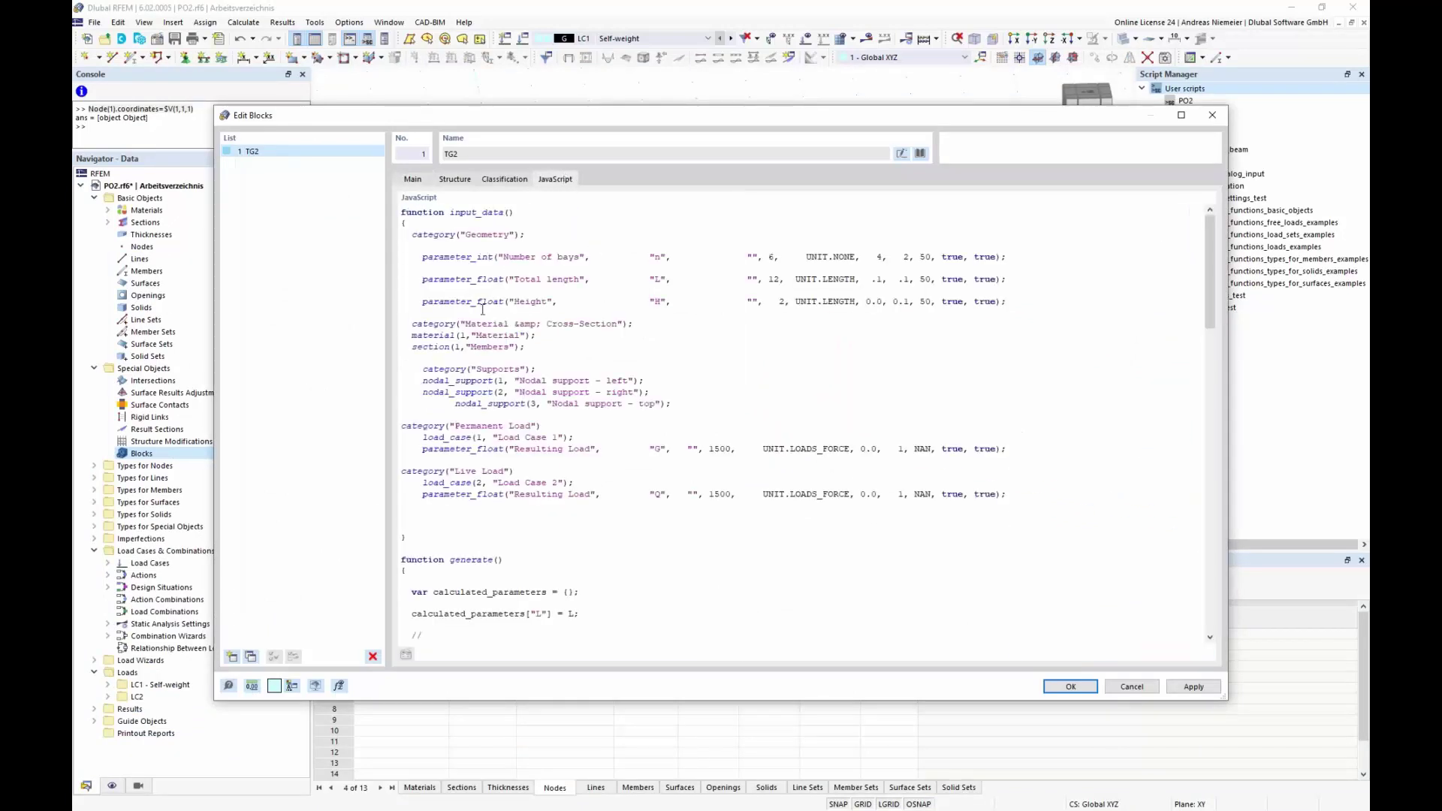
scroll(503, 487, down, 2)
scroll(467, 443, down, 5)
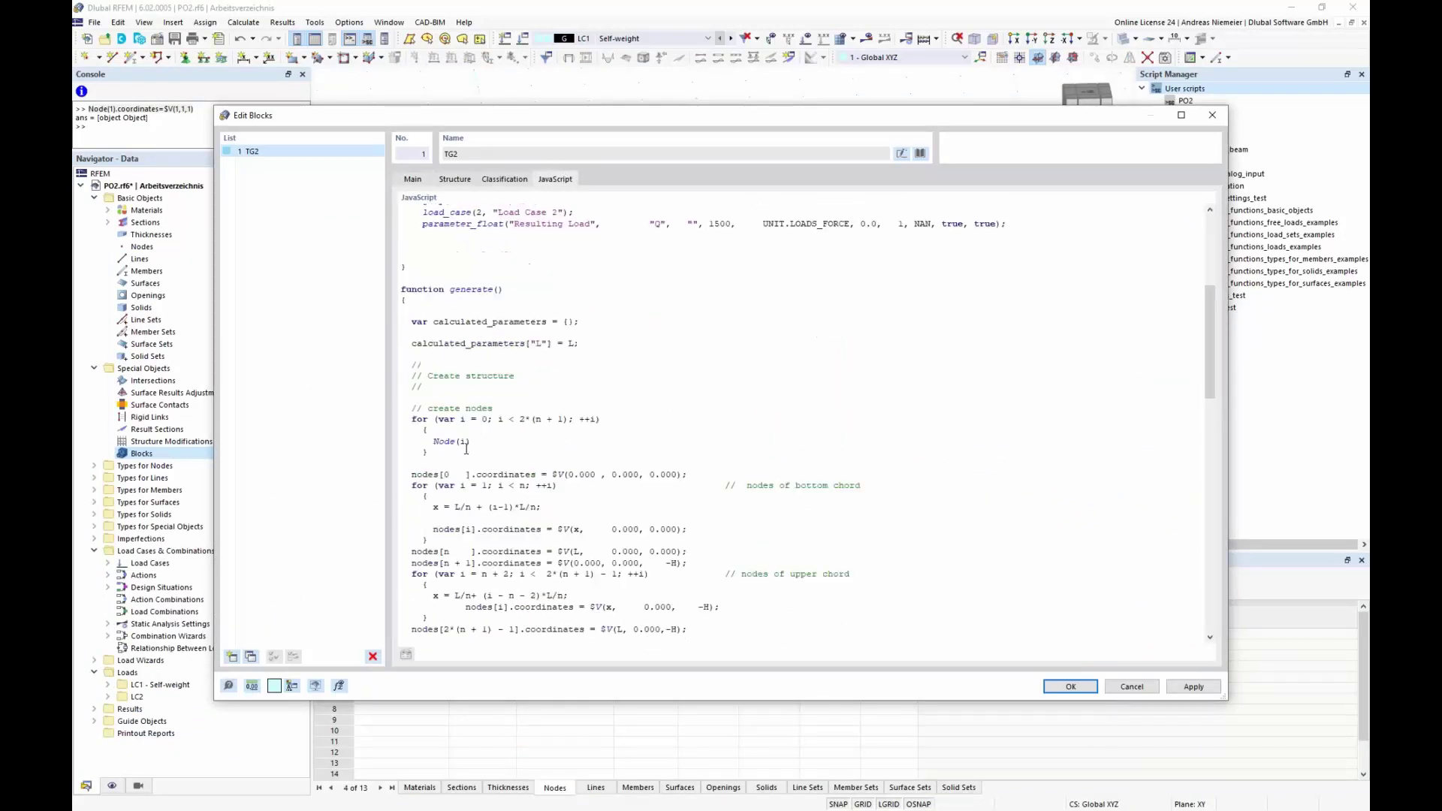
scroll(760, 332, down, 4)
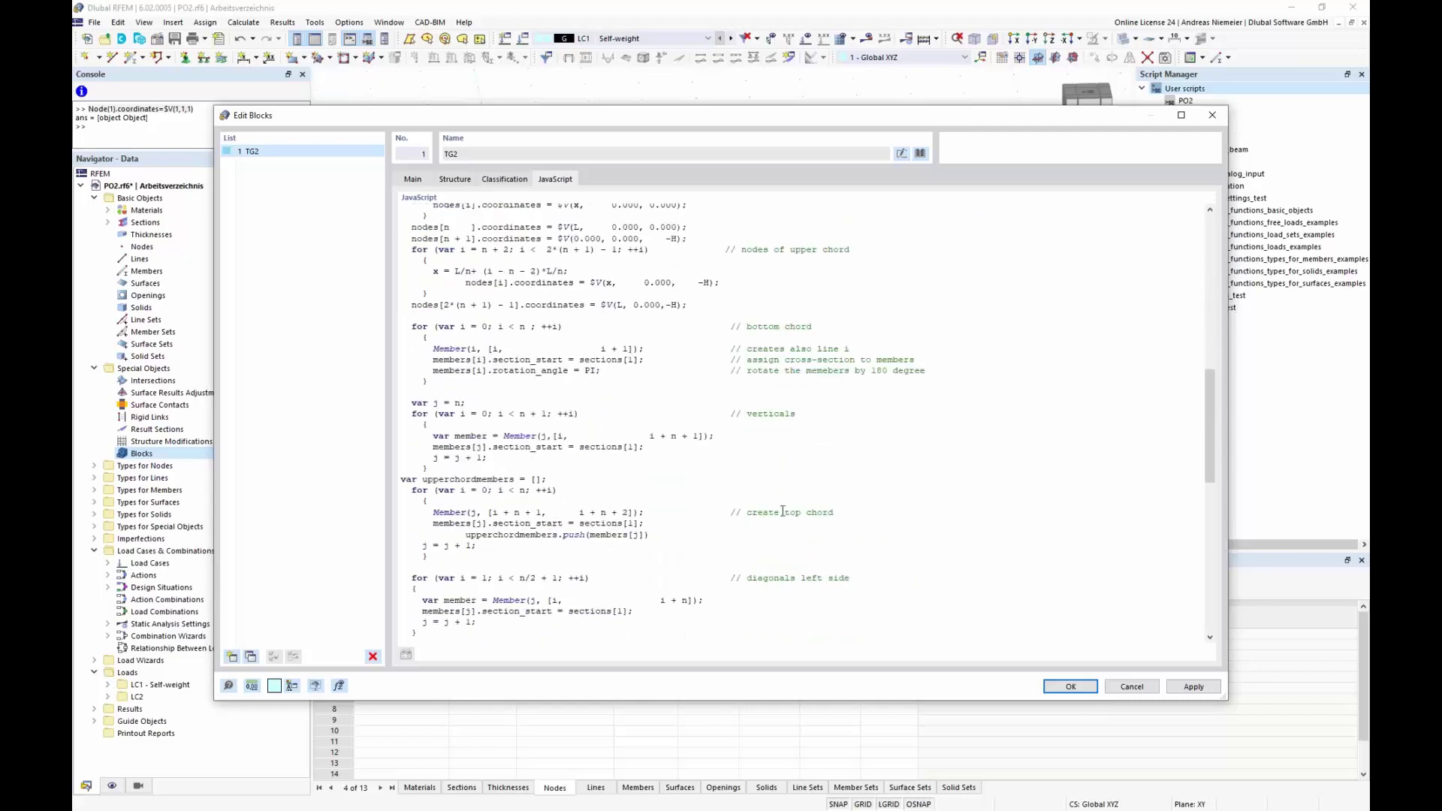
scroll(783, 512, down, 6)
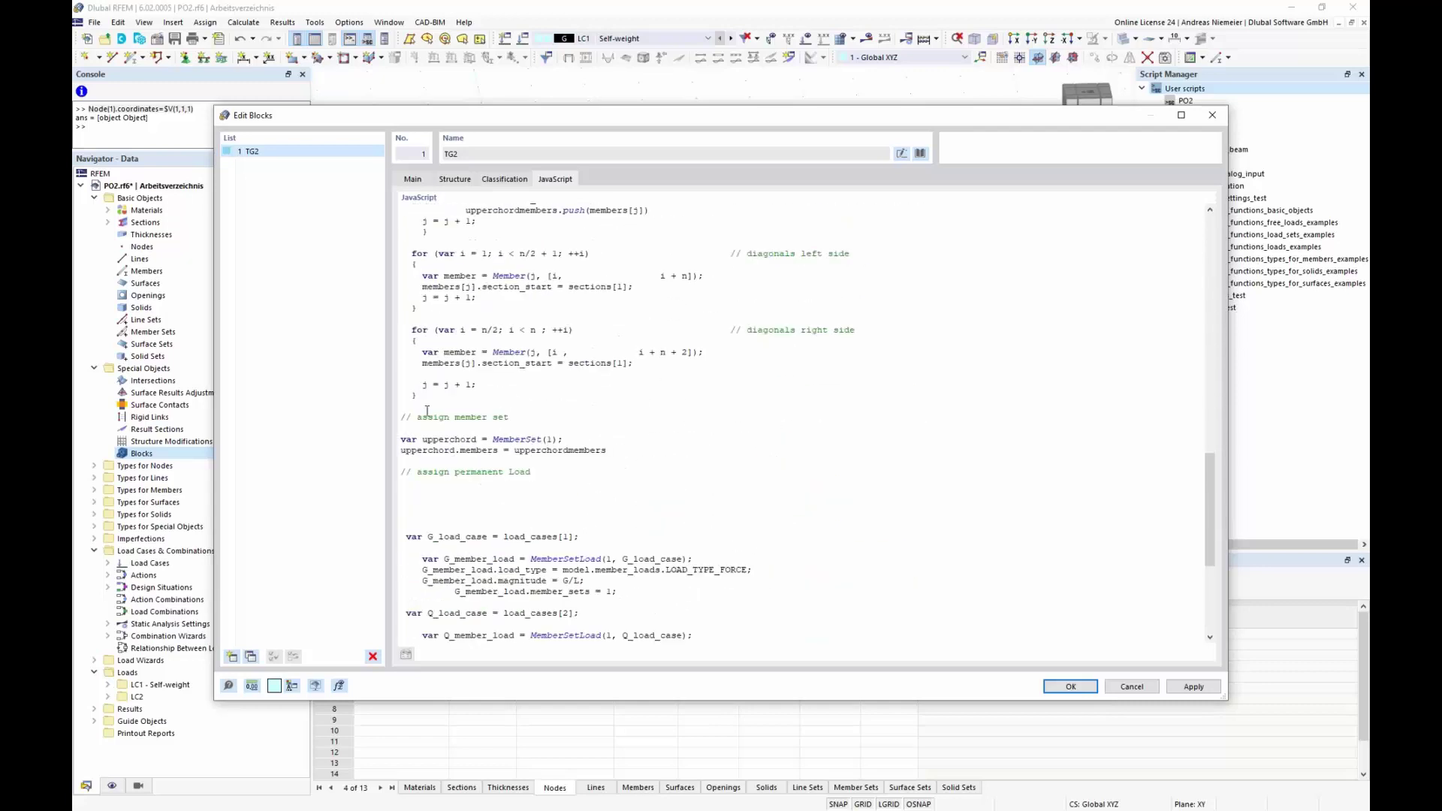
drag(436, 417, 512, 418)
scroll(514, 511, down, 5)
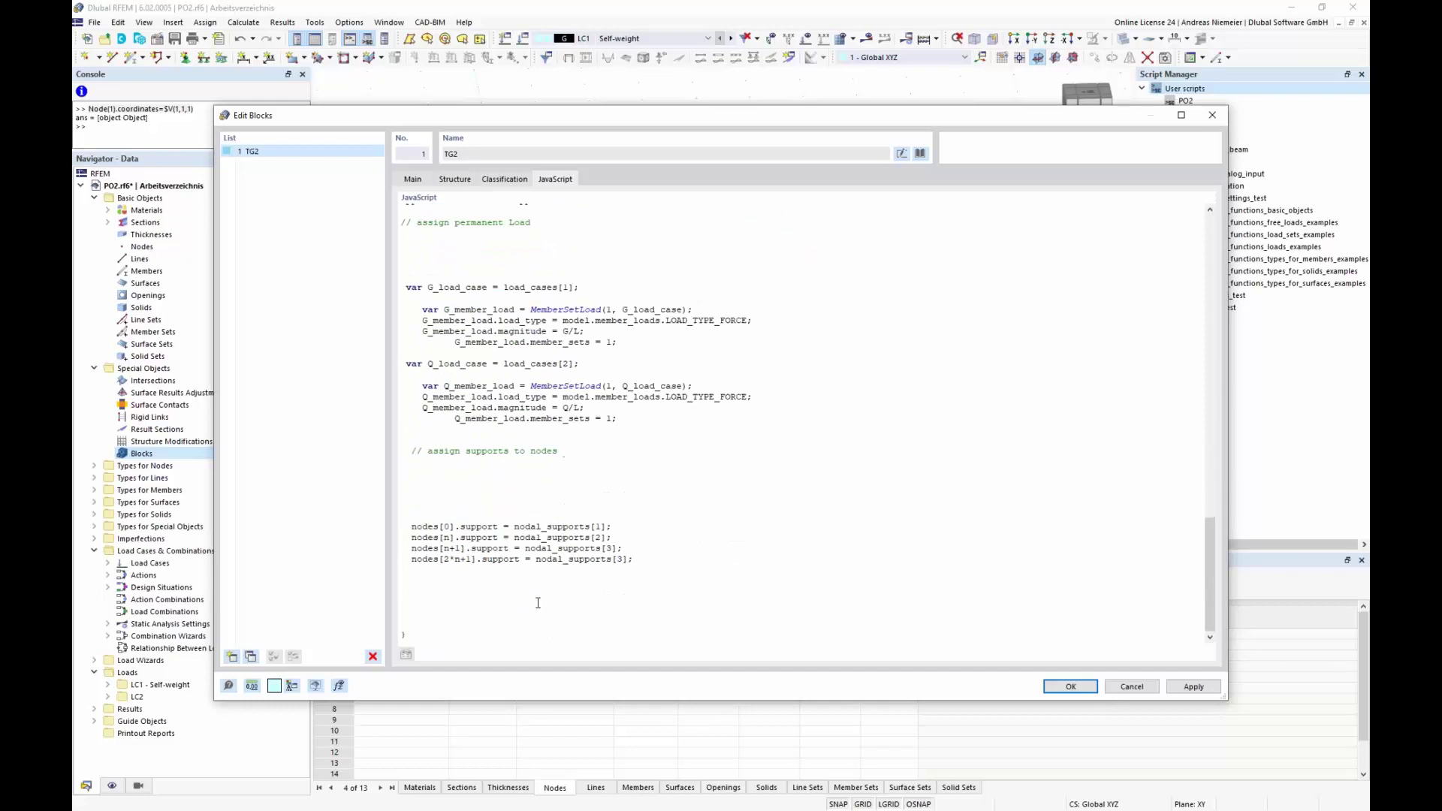
scroll(537, 544, up, 6)
Set the truss block's number of bays to 8 in its structure parameters.
click(412, 179)
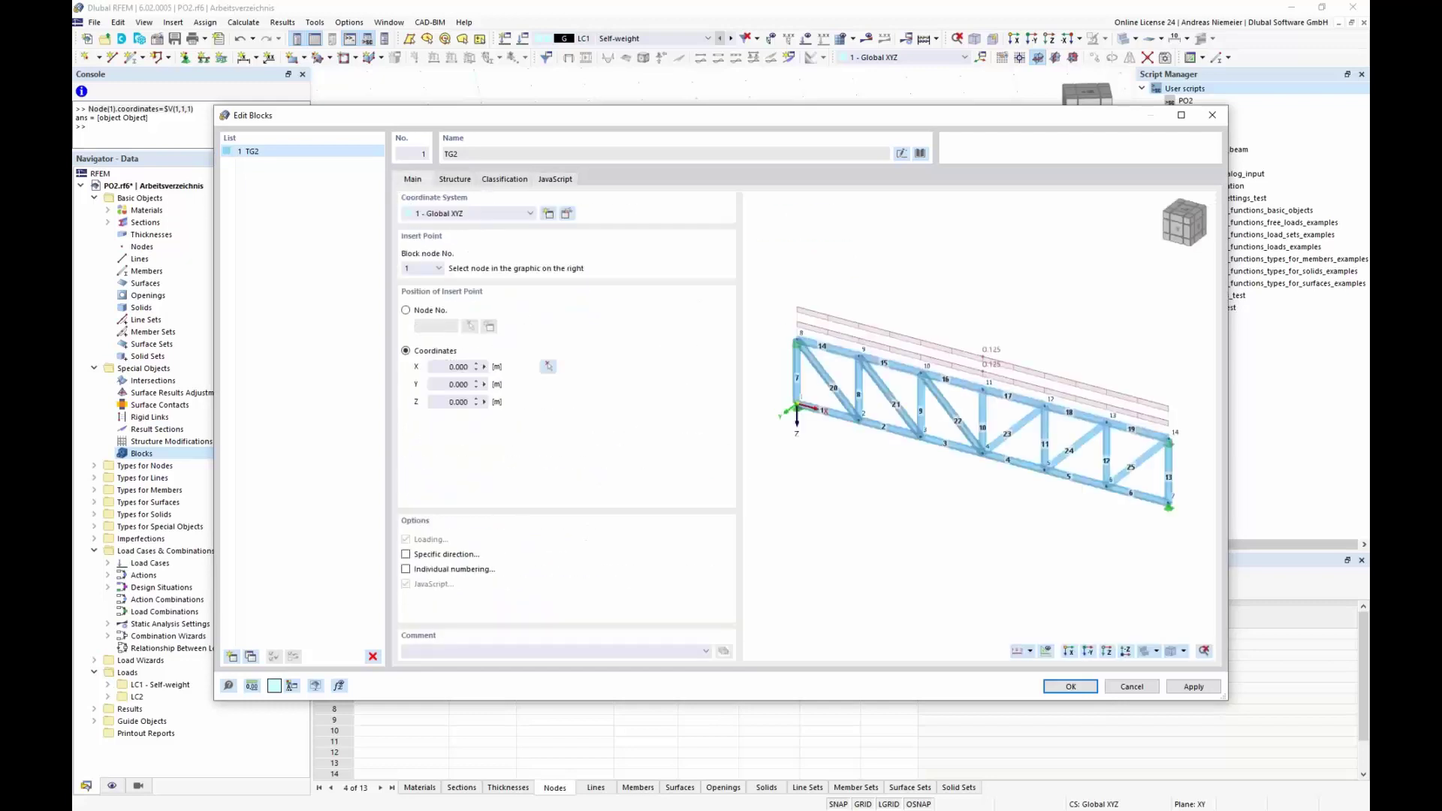
click(455, 180)
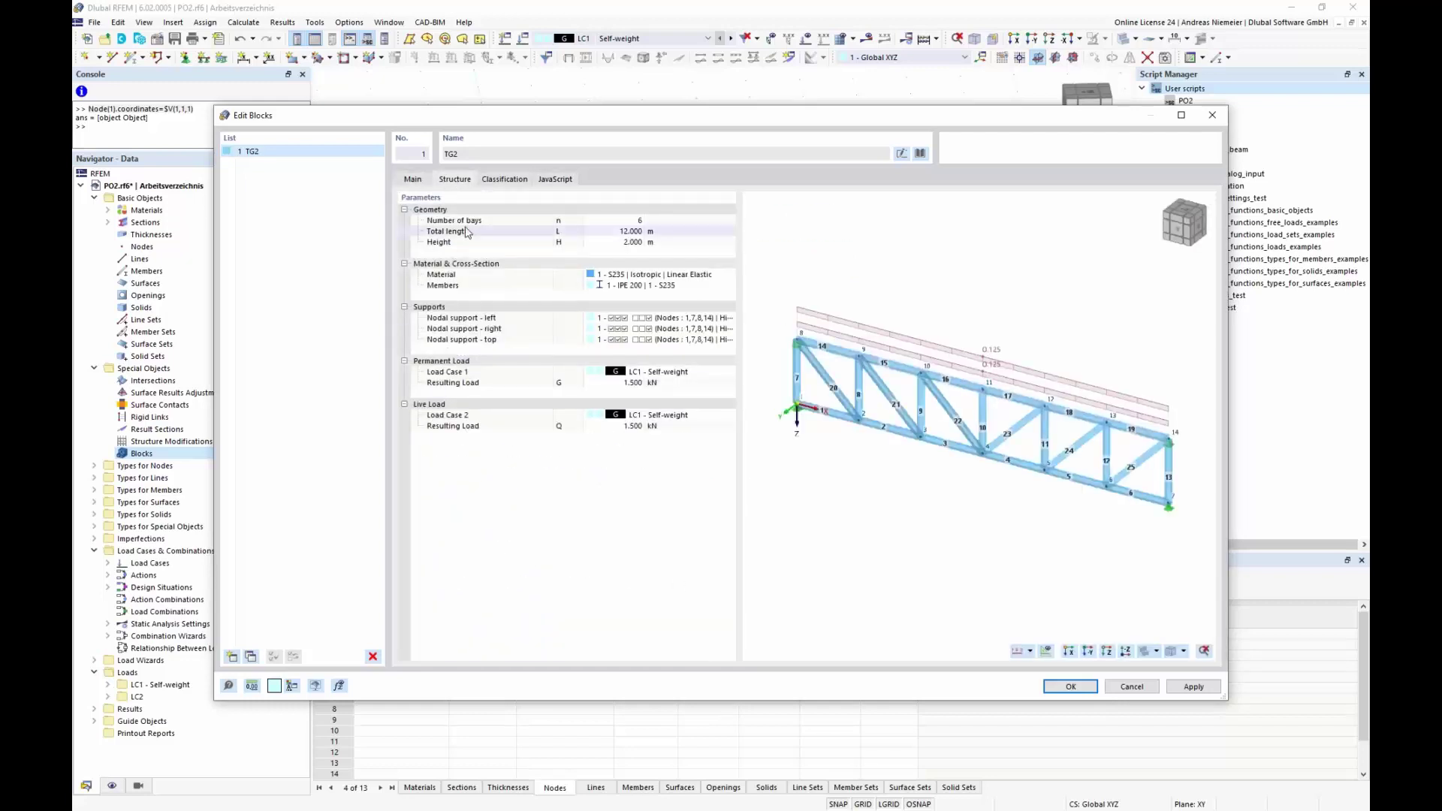
click(612, 221)
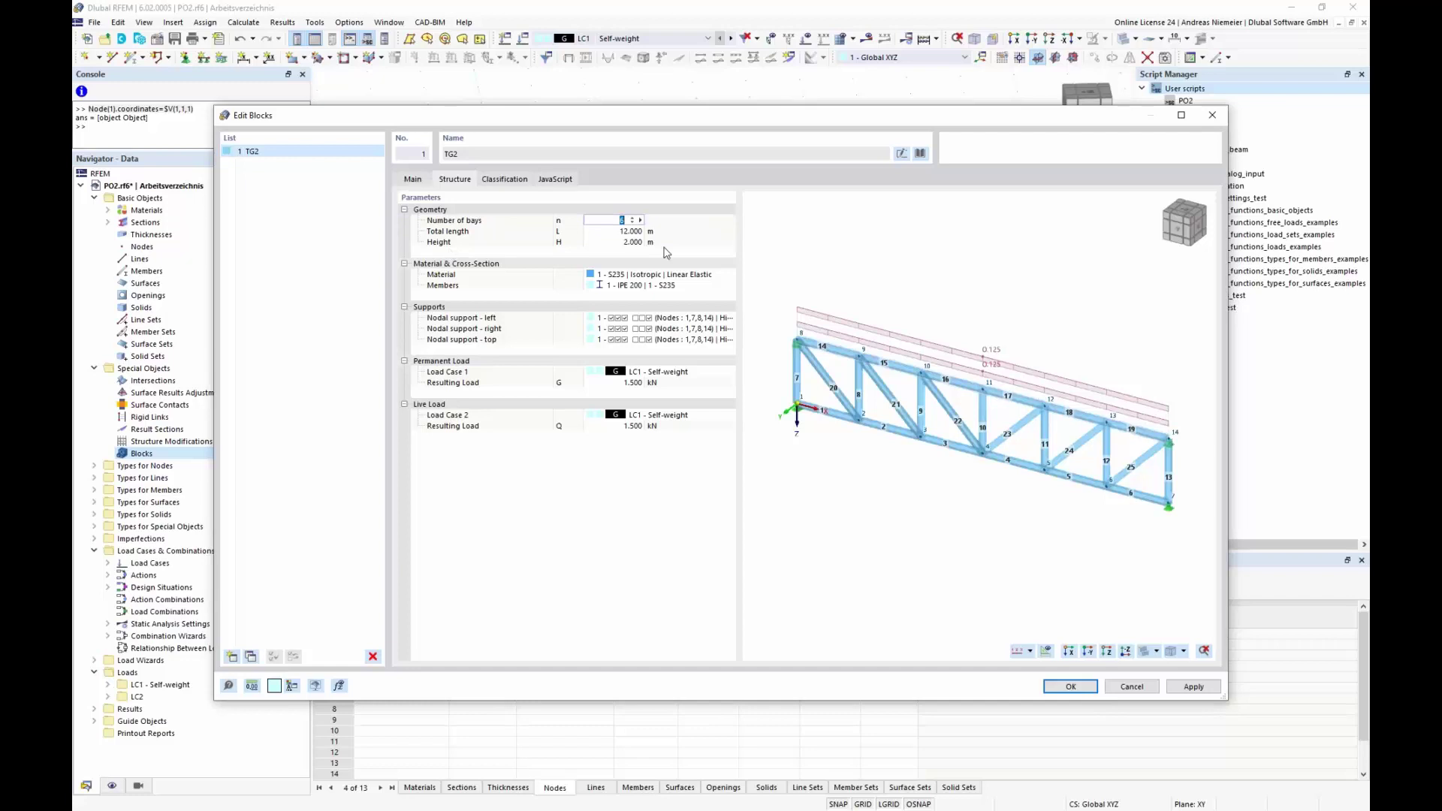
text(8)
key(Return)
Set the truss block's total length to 20 m and its height to 0.5 m.
click(608, 231)
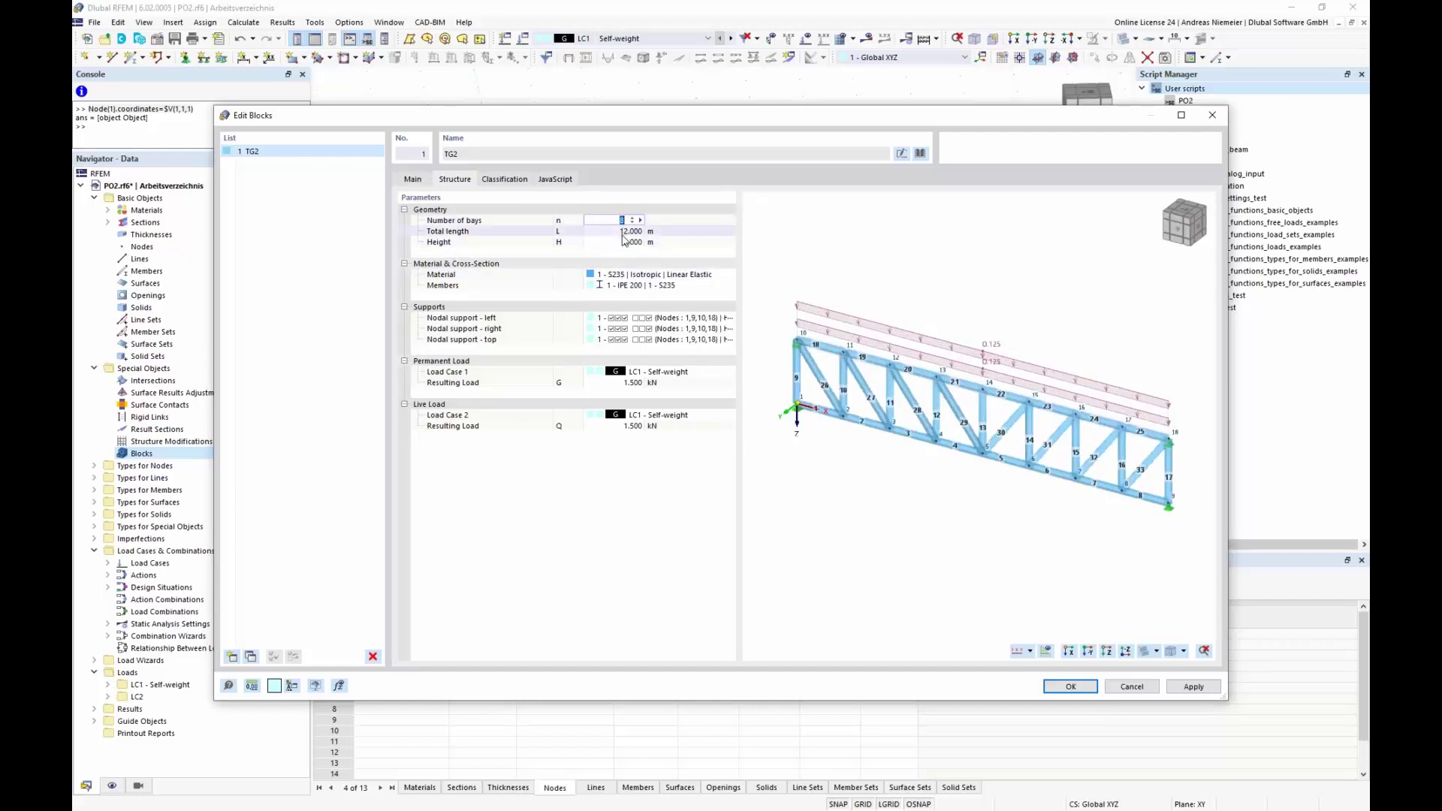
text(20)
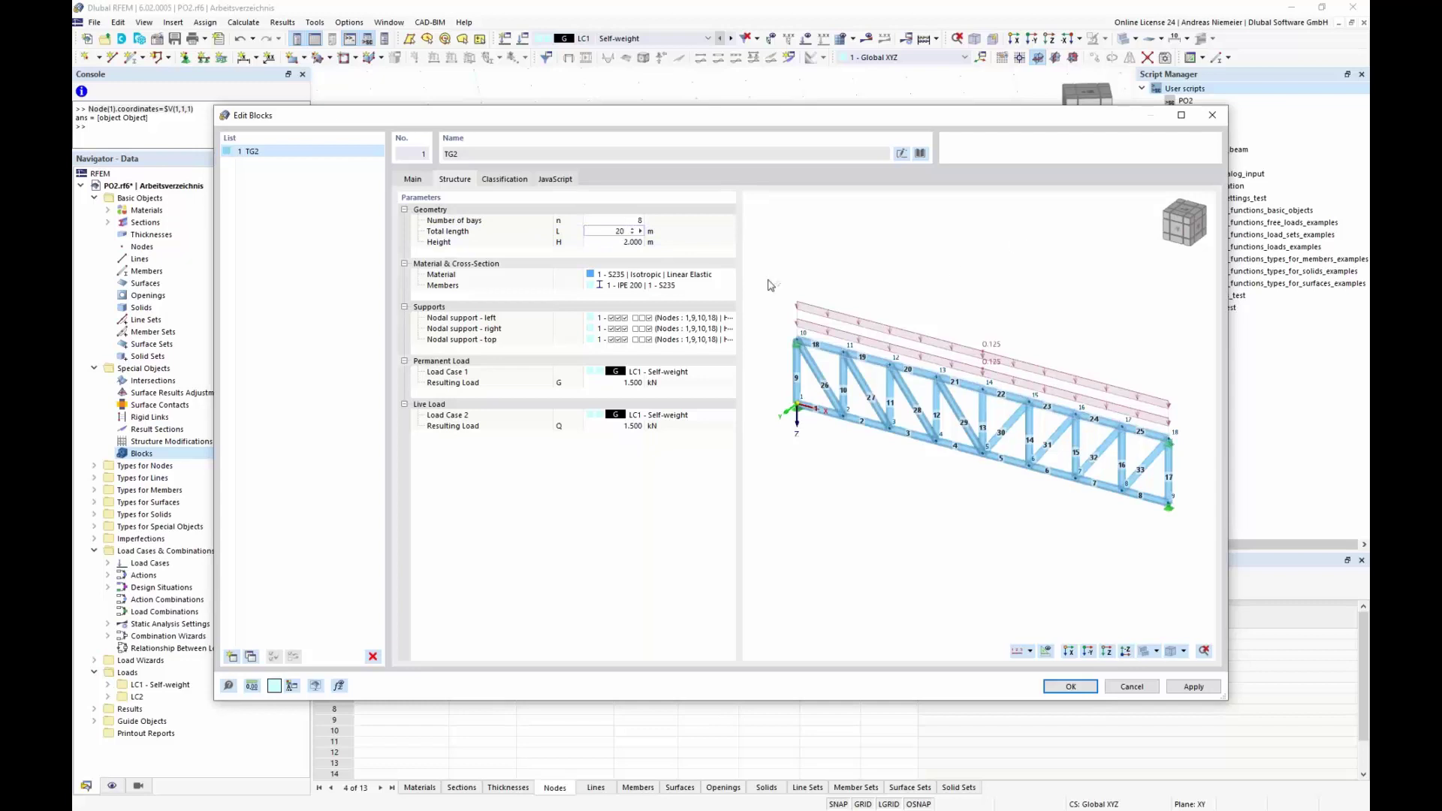
key(Return)
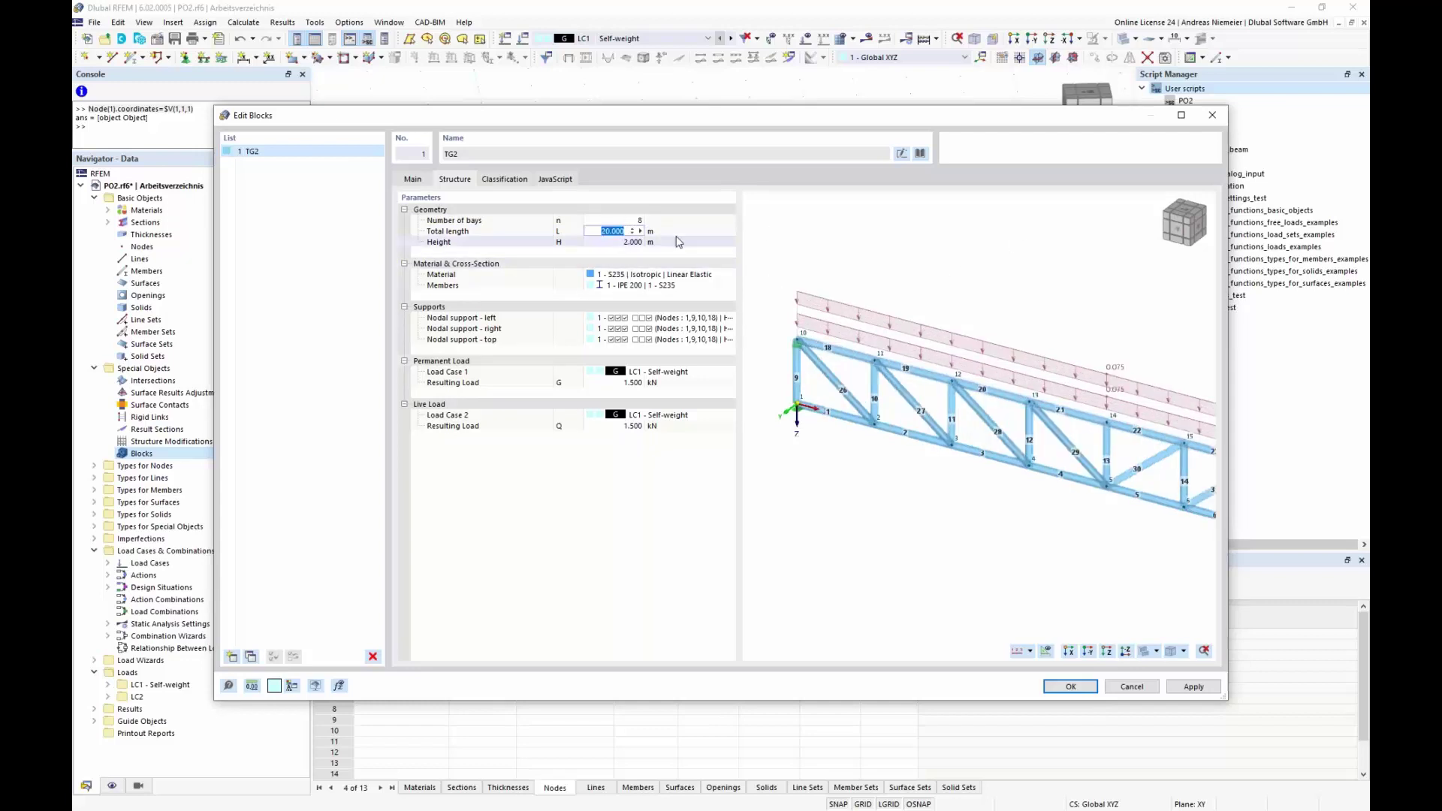
click(614, 242)
text(0,5)
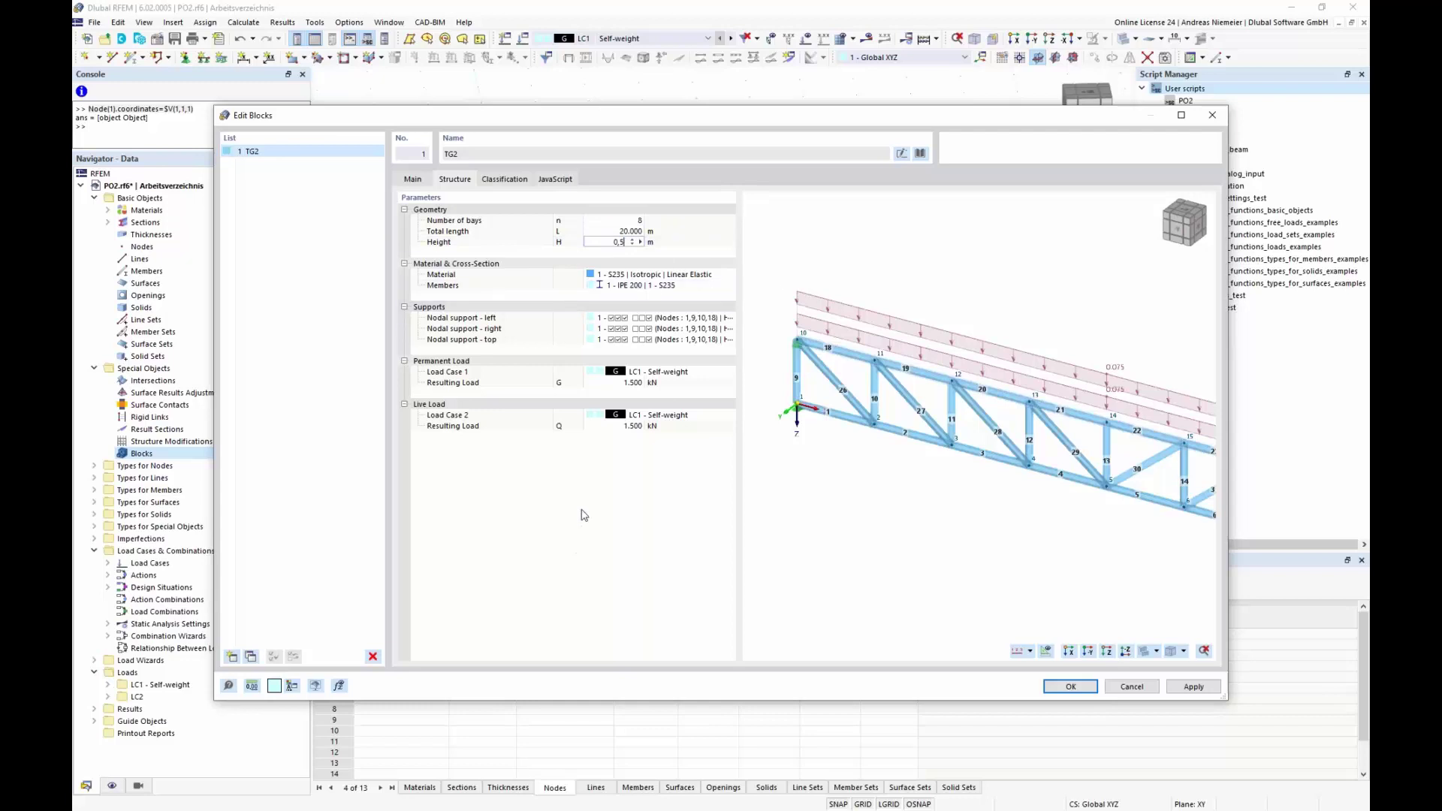
key(Return)
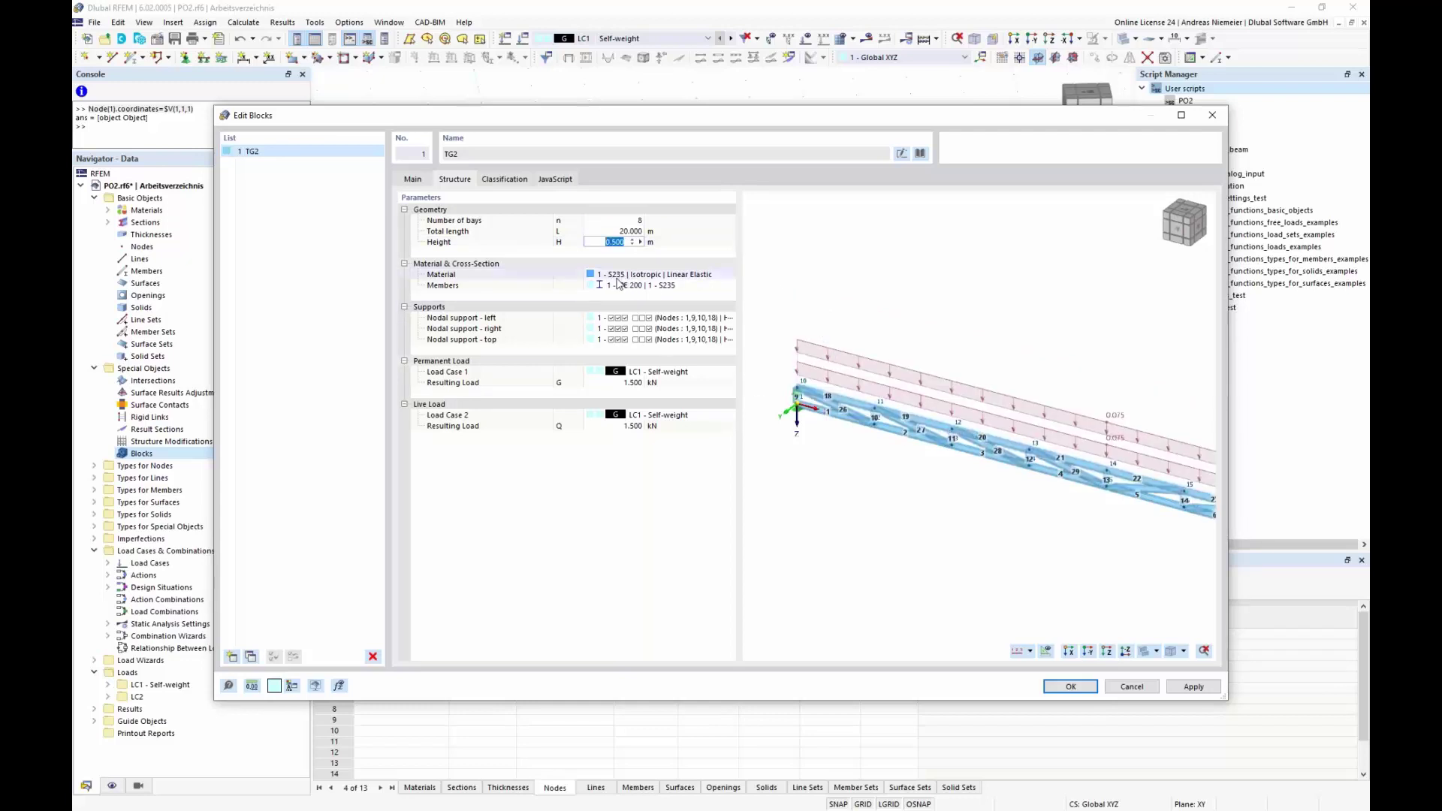
Replace the truss block's member section with HEA 100 from the standardized steel section library.
click(730, 288)
click(719, 286)
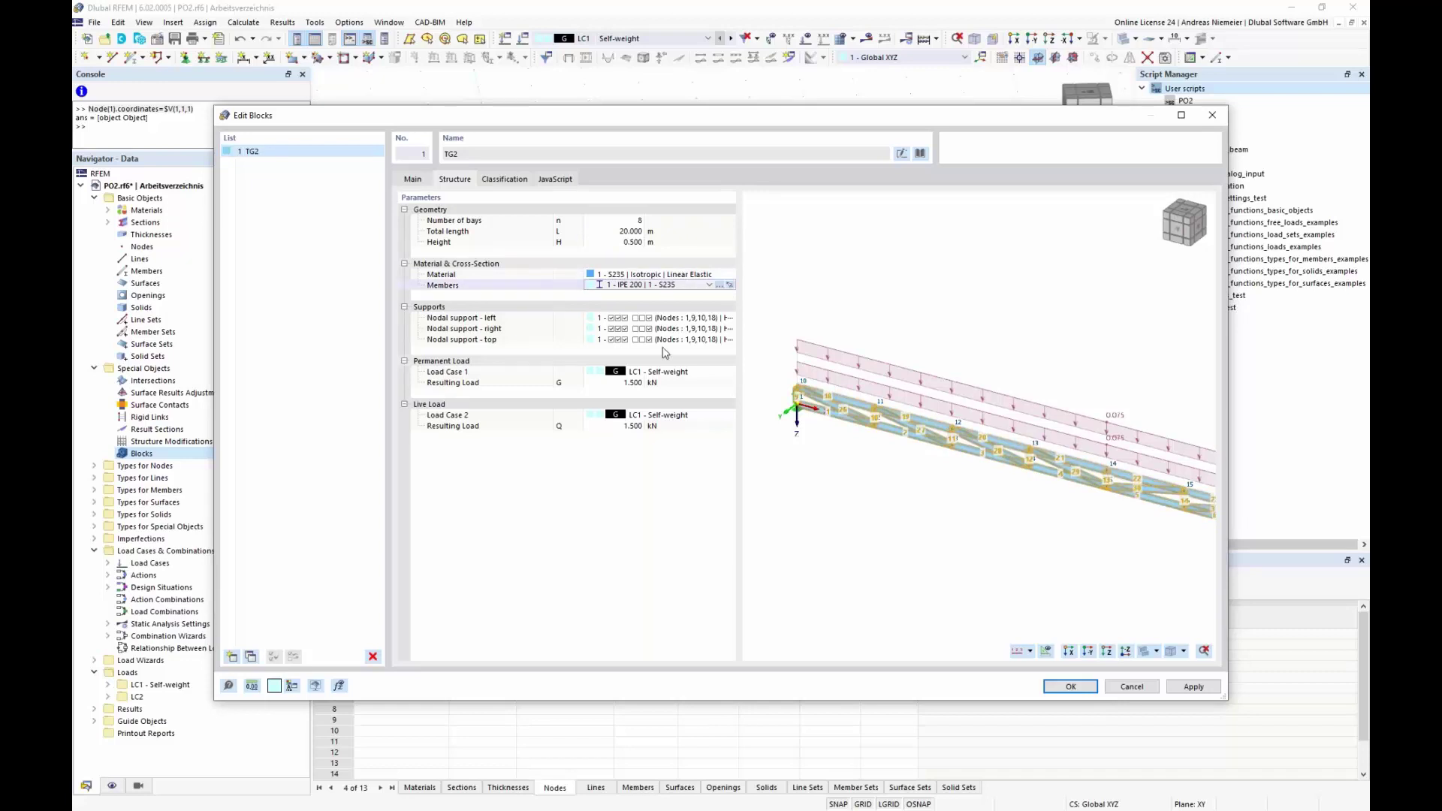
click(478, 196)
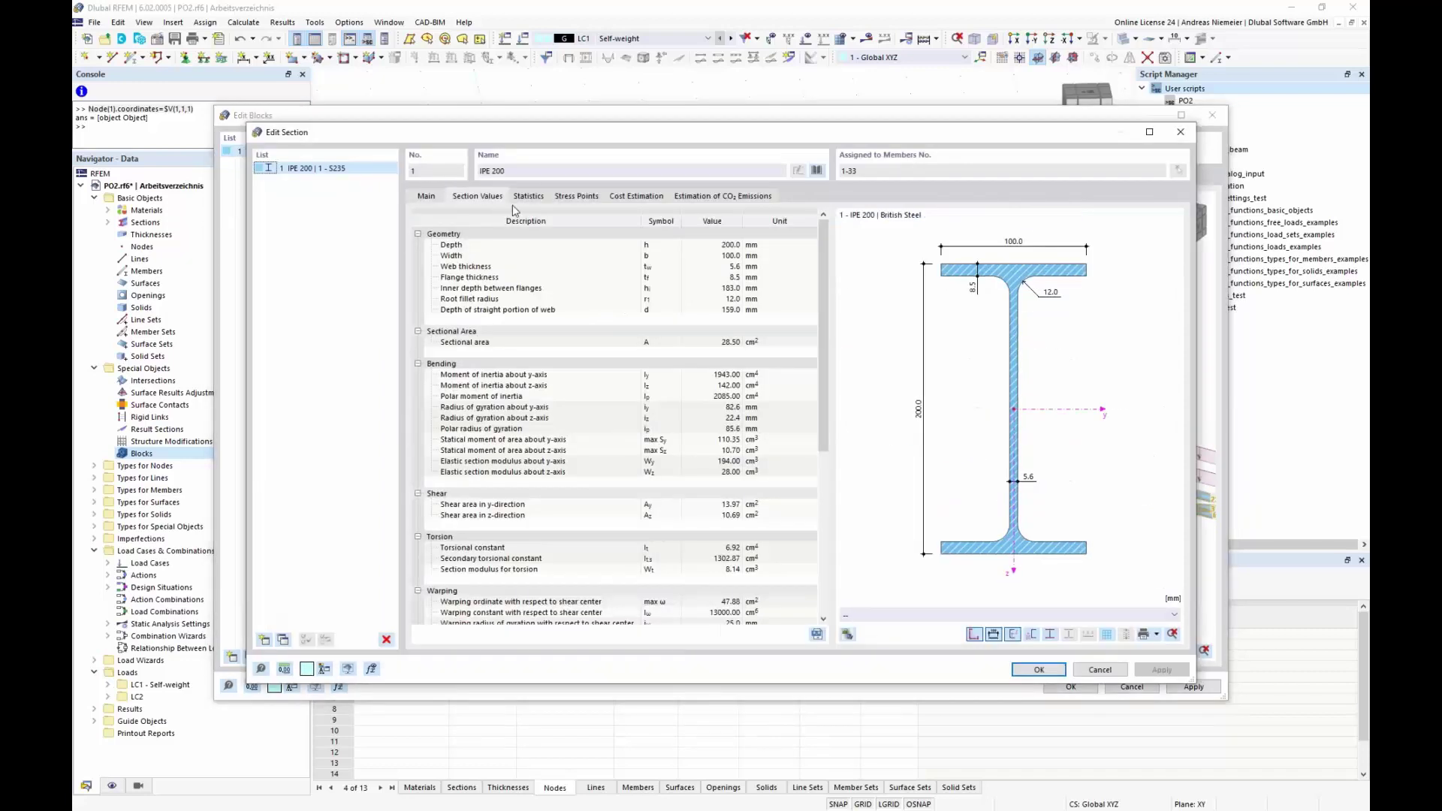
click(427, 196)
click(818, 172)
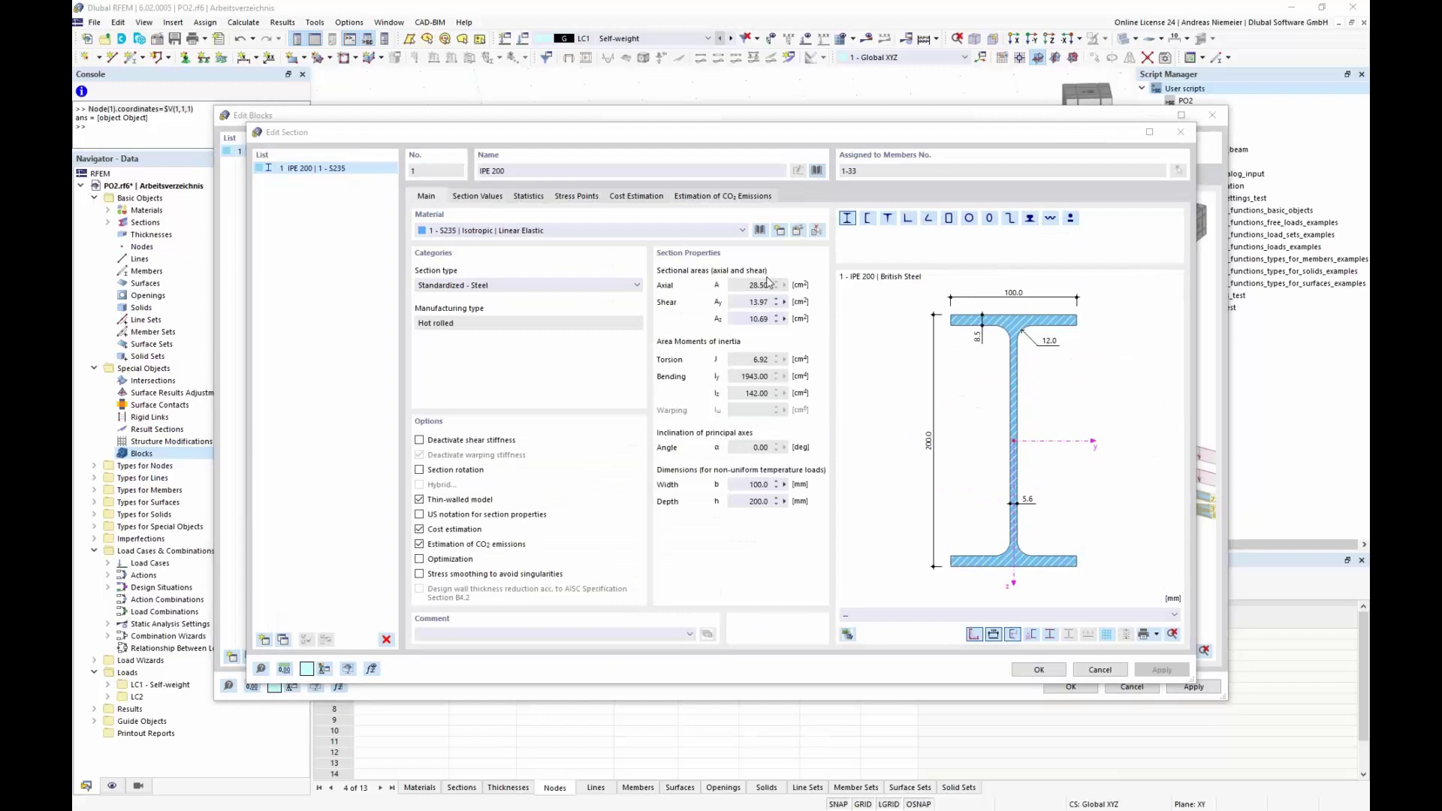
click(565, 386)
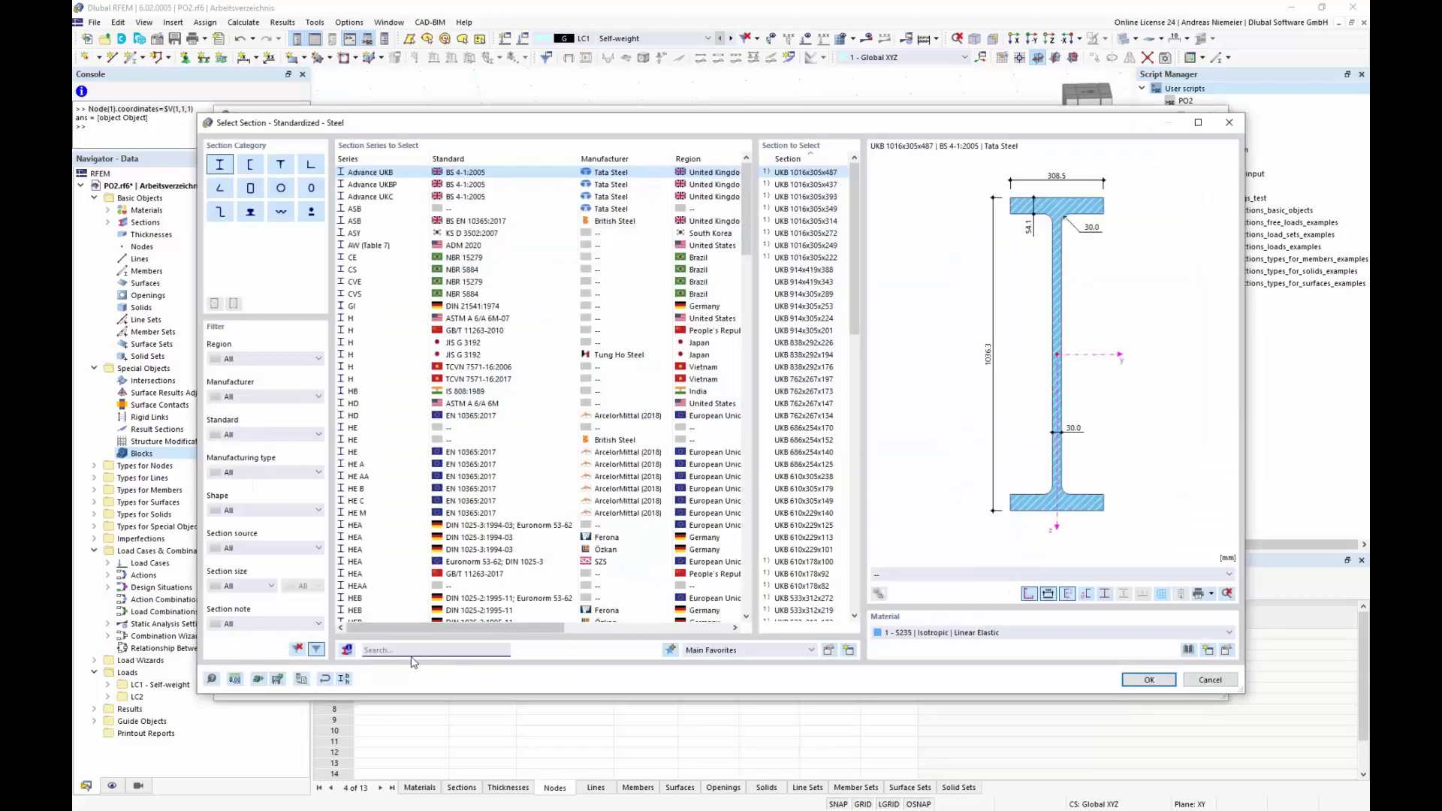
text(h)
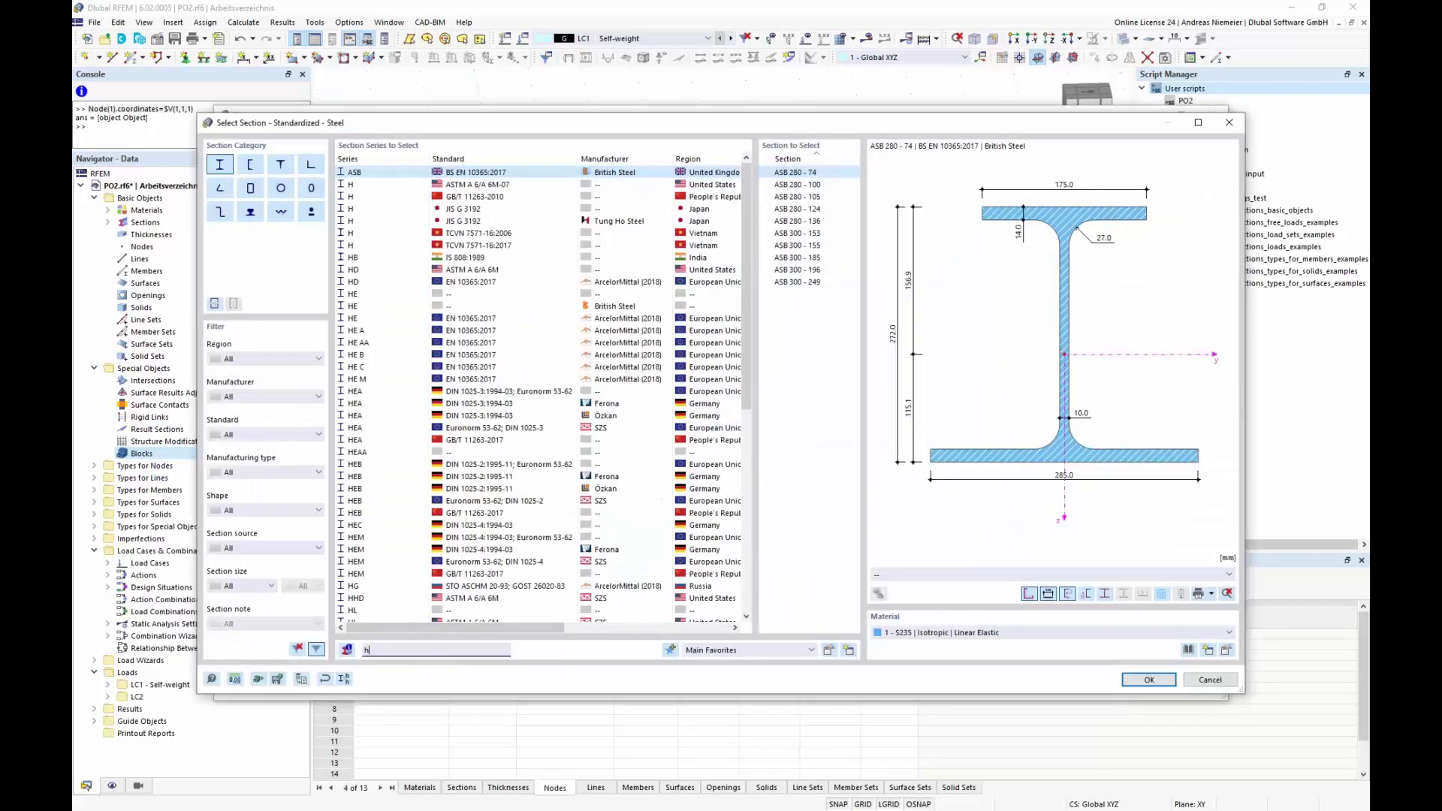
text(ea)
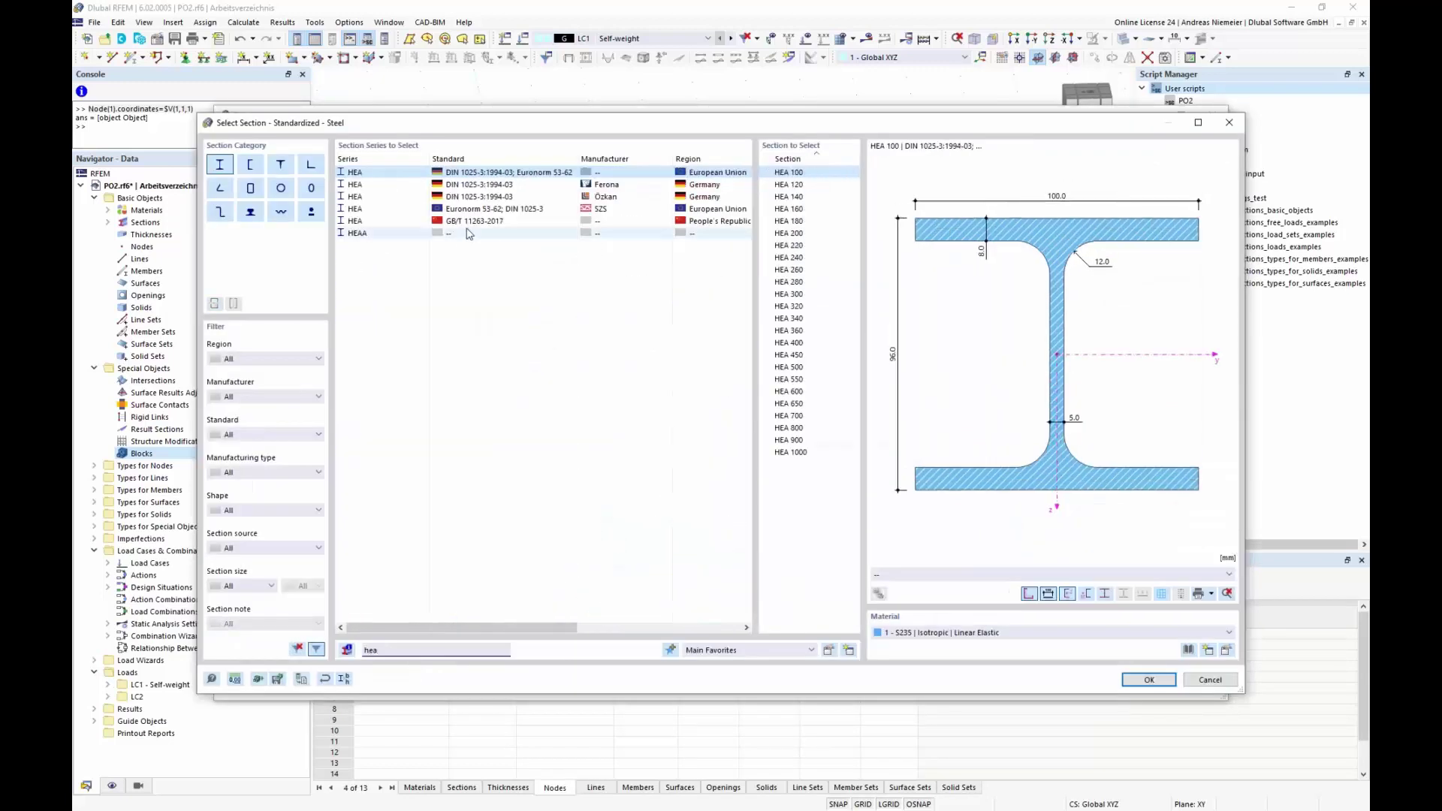
click(728, 212)
click(1150, 680)
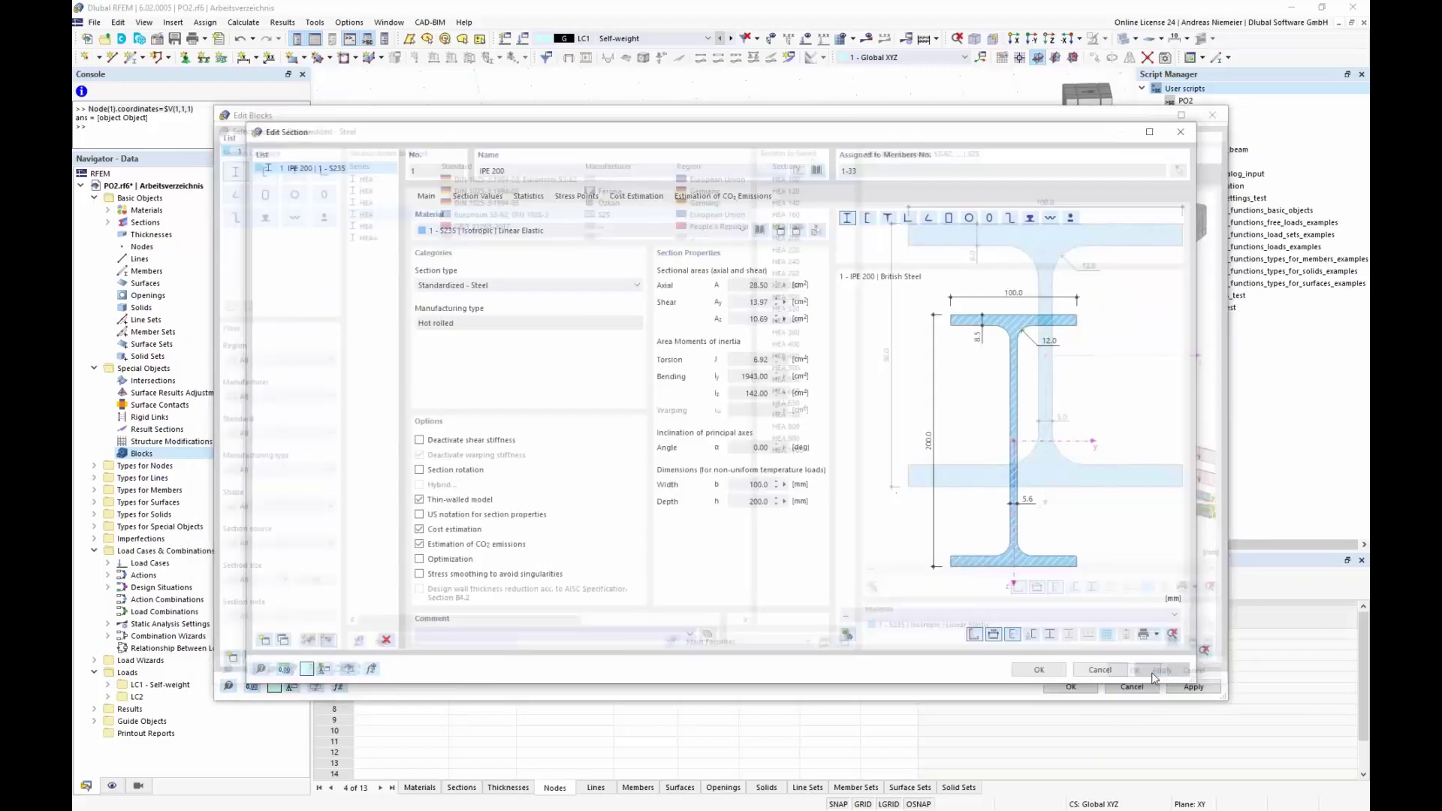
click(1039, 669)
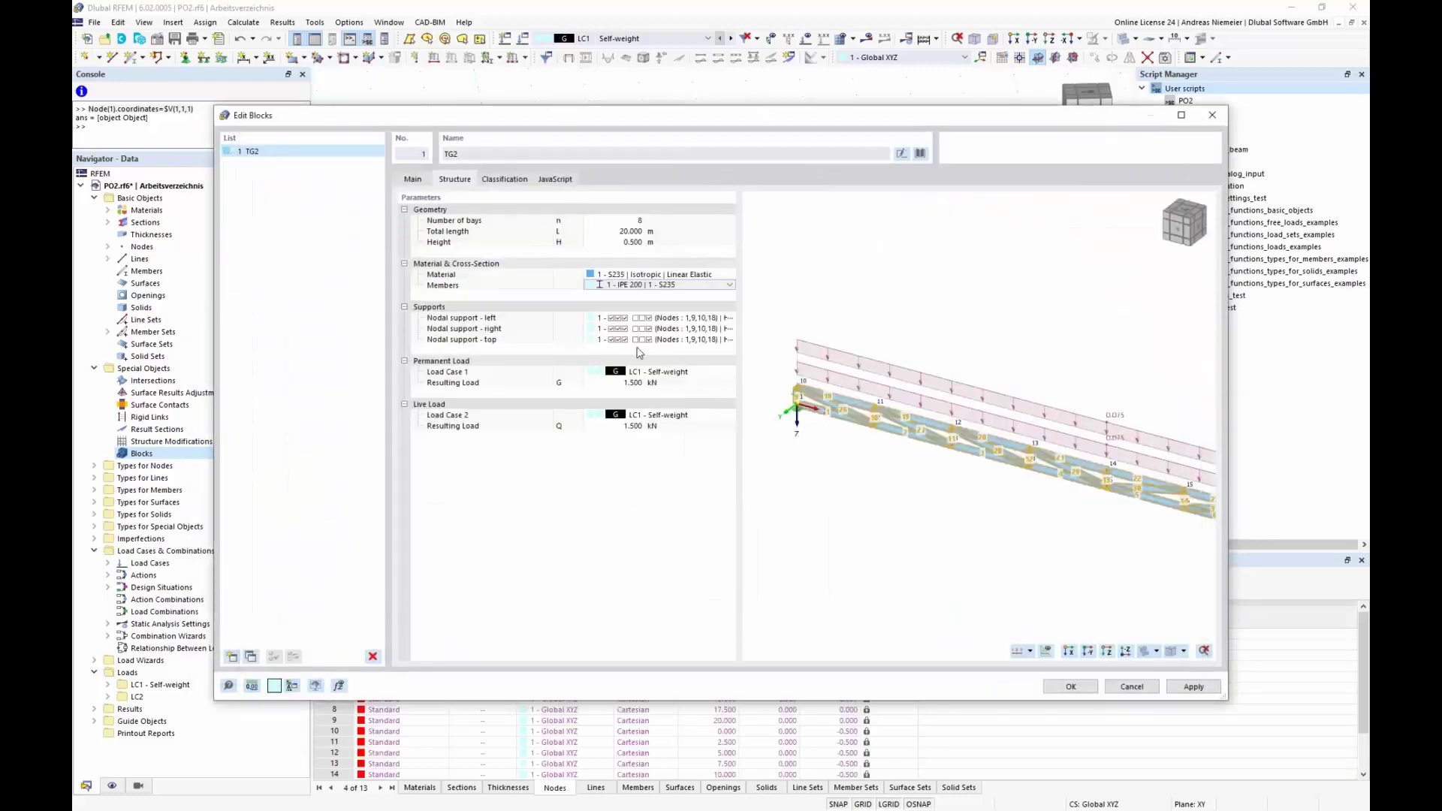
Open the left nodal support's definition and release the rotation φZ in the Hinged type.
scroll(912, 515, down, 1)
middle_drag(873, 480, 821, 431)
scroll(763, 366, up, 4)
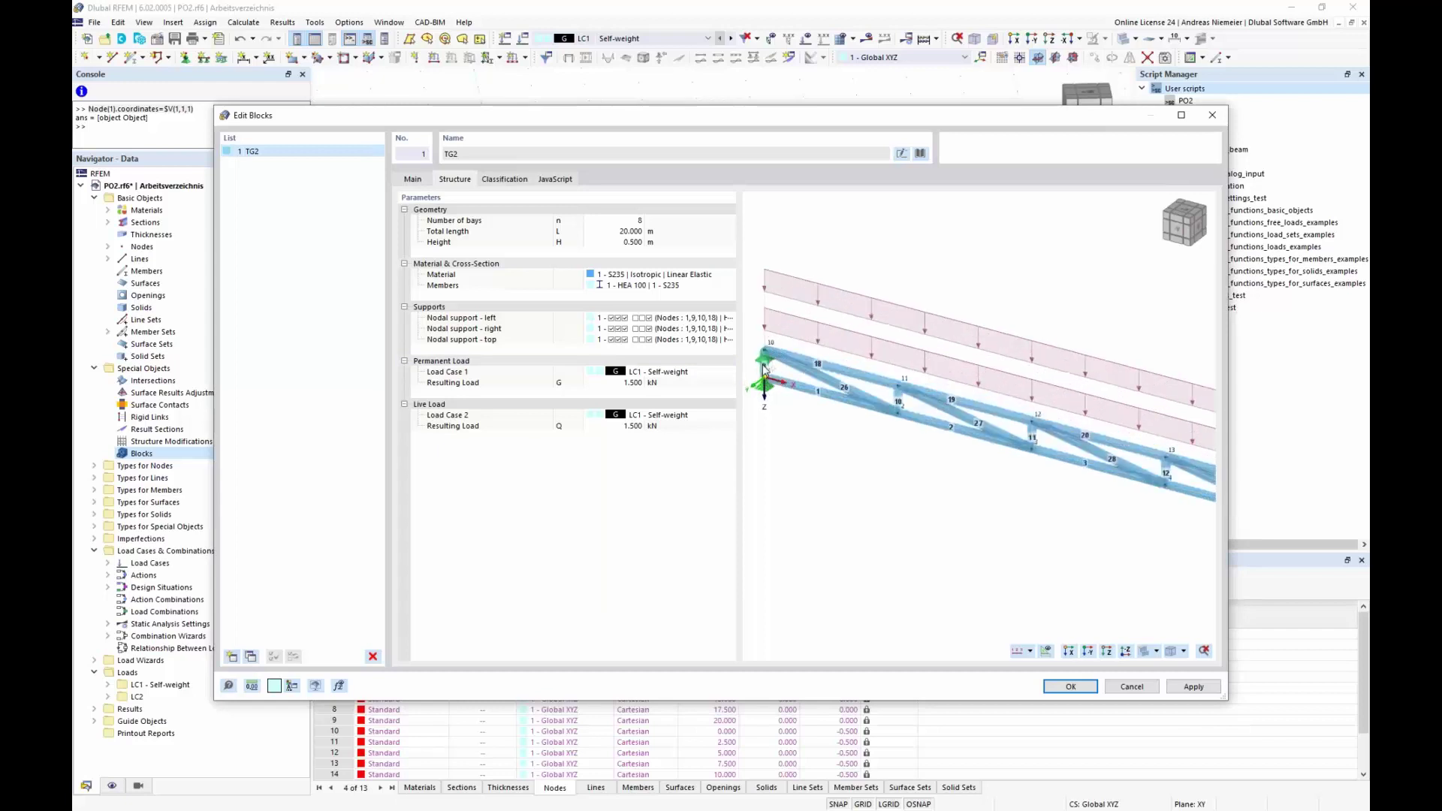
scroll(763, 364, up, 2)
click(698, 317)
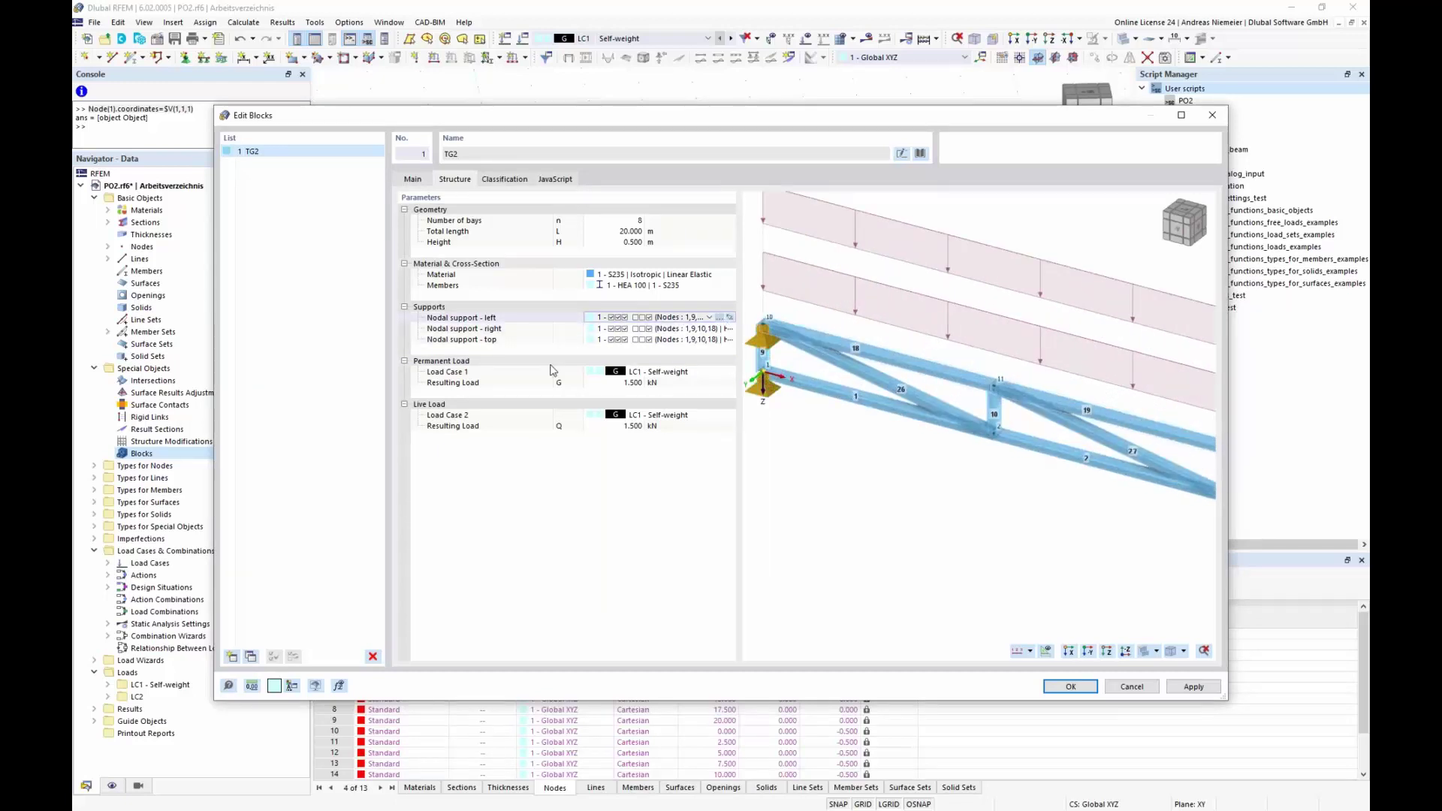
click(513, 433)
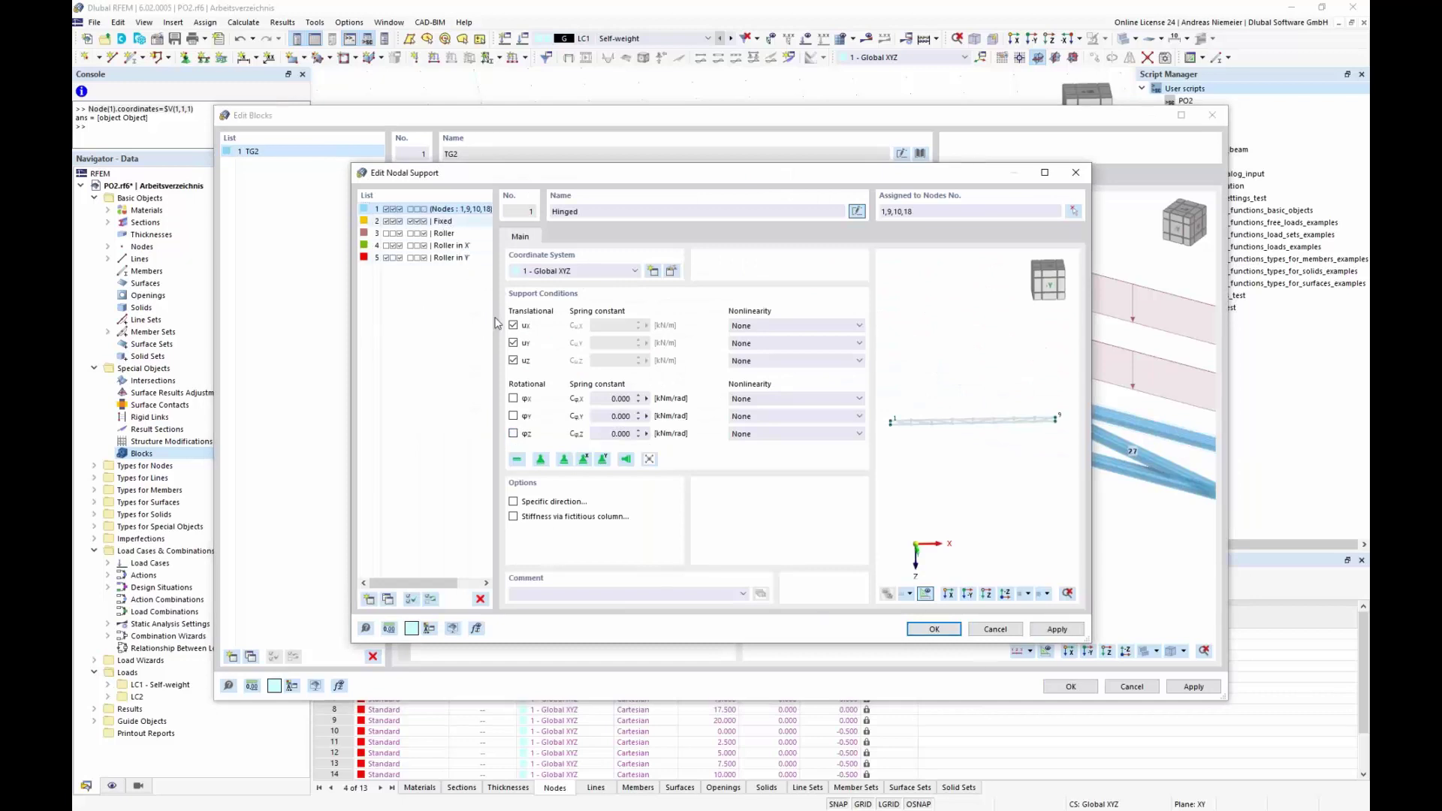
Release the displacement uX and the rotations φX, φY and φZ in the Fixed support type.
click(443, 221)
click(514, 325)
click(513, 398)
click(513, 416)
click(513, 433)
Change the Roller support type to restrain only the displacement uY, and accept the nodal support changes.
click(449, 233)
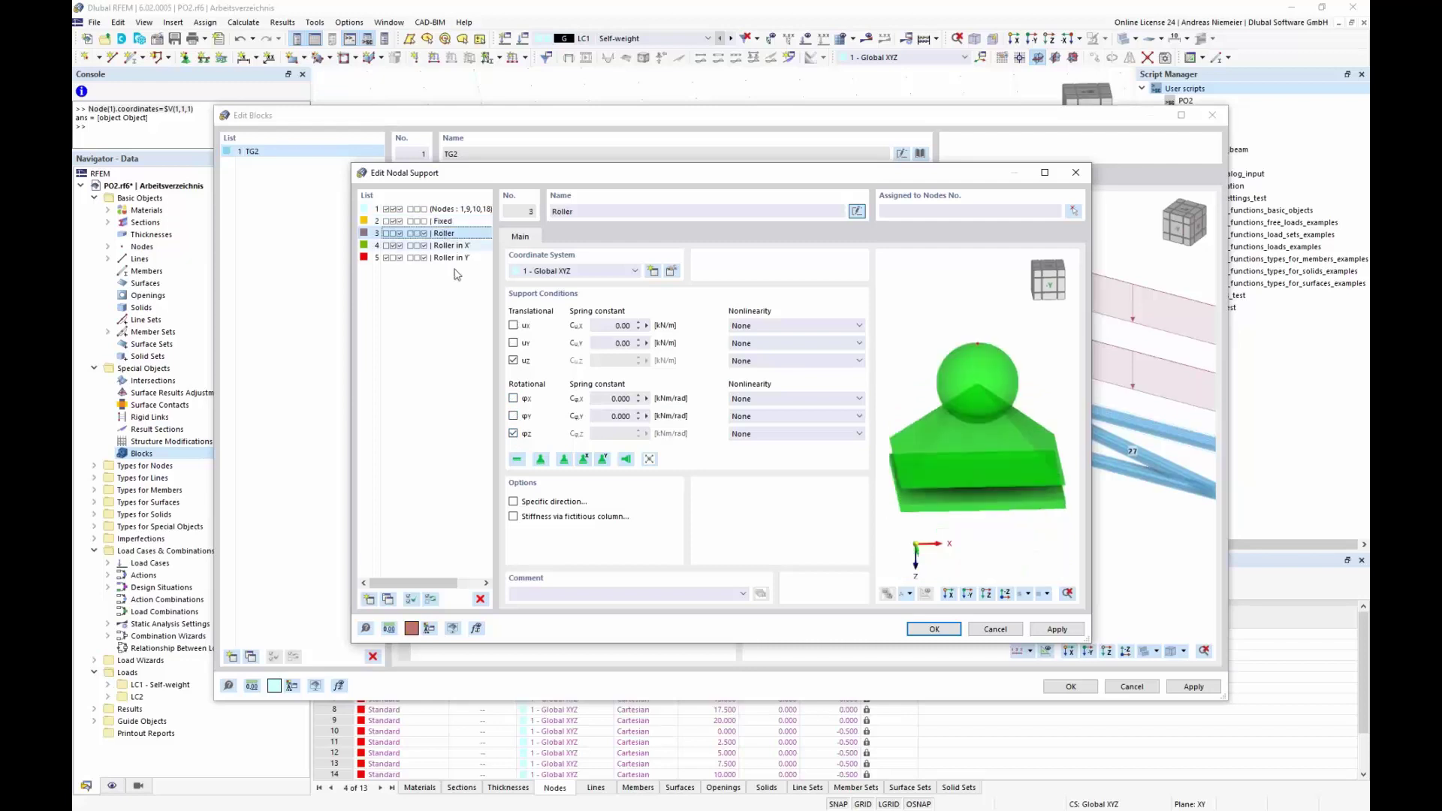
click(513, 434)
click(513, 343)
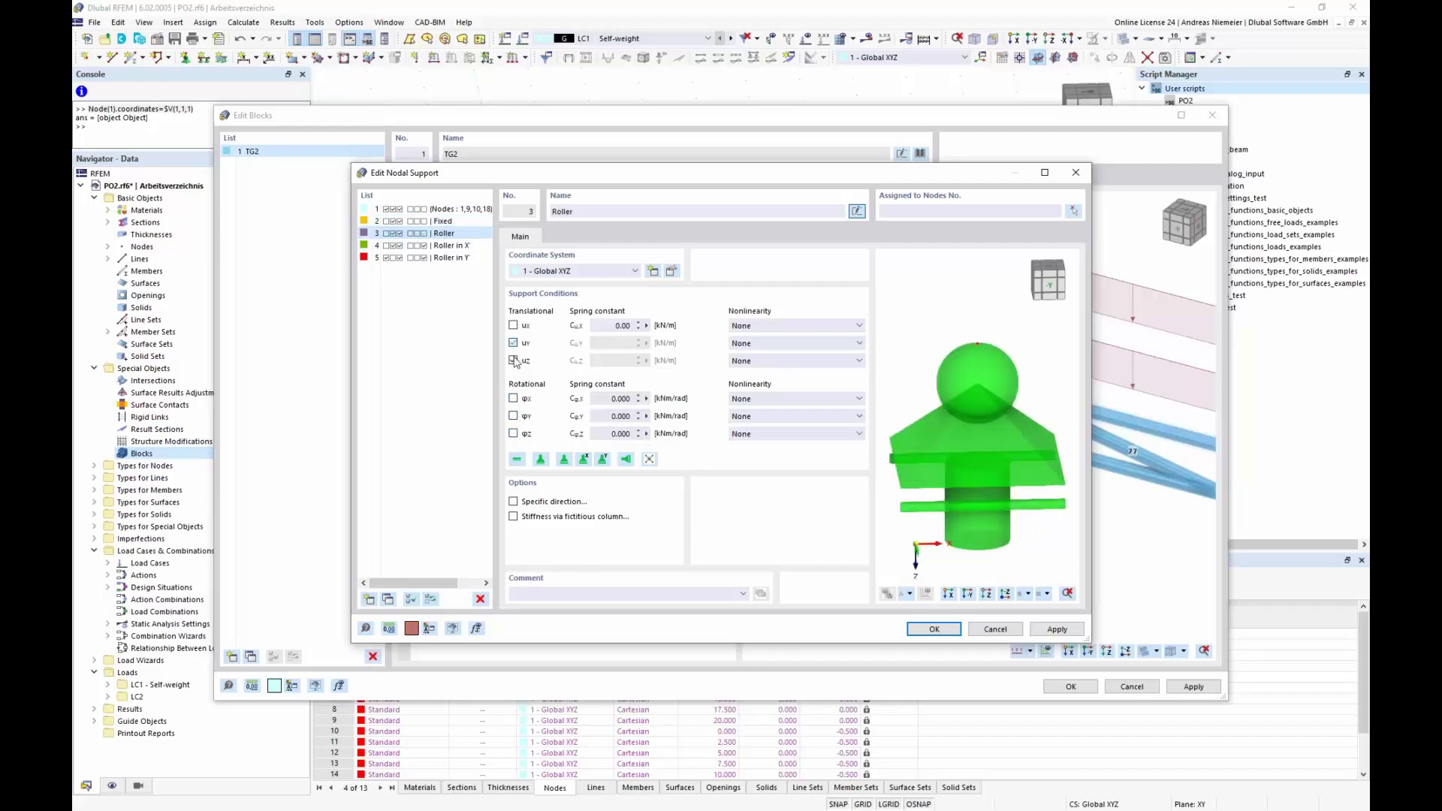
click(513, 361)
click(934, 629)
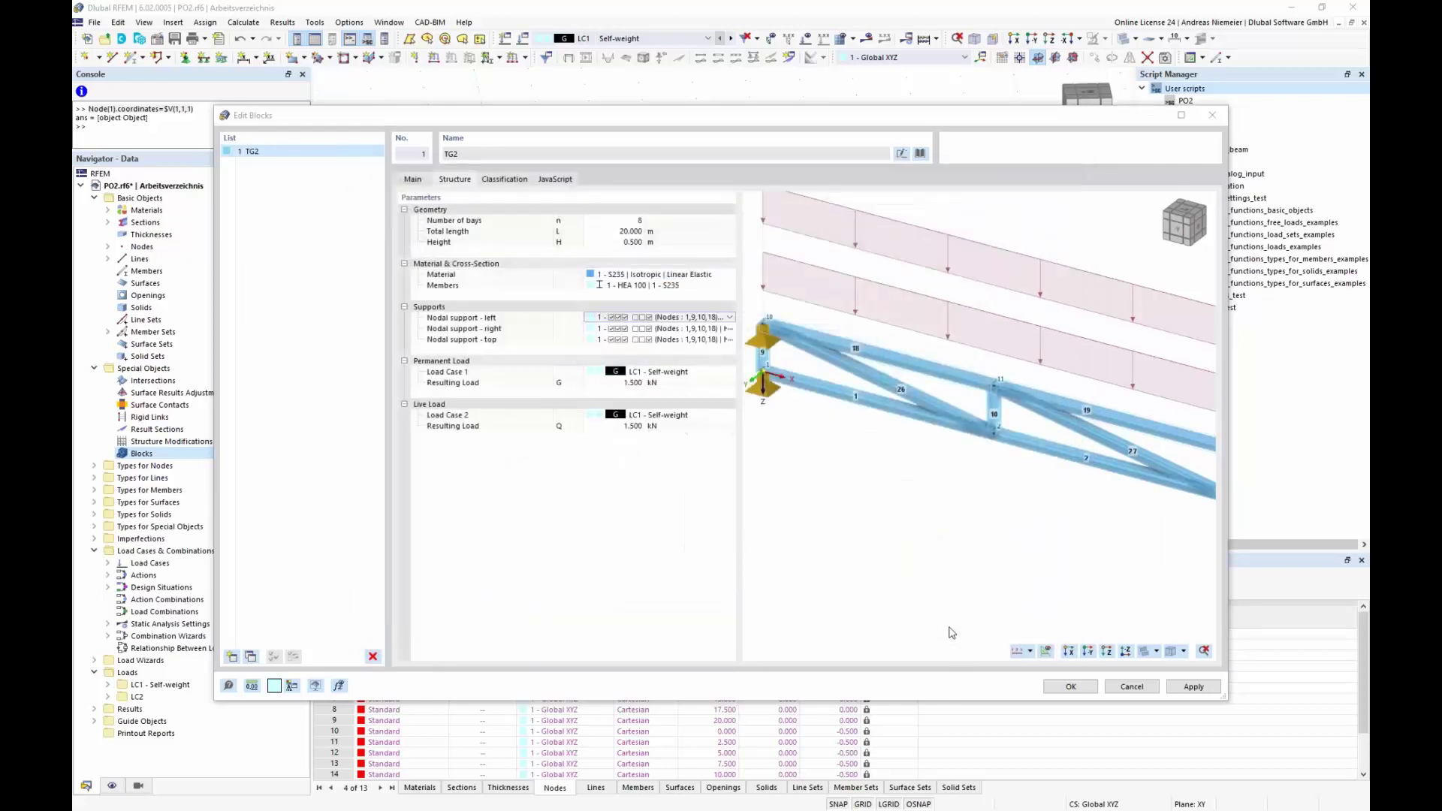
Assign the Fixed support type to the block's right nodal support and the Roller type to its top support.
click(661, 328)
click(709, 328)
click(688, 359)
click(698, 340)
click(710, 338)
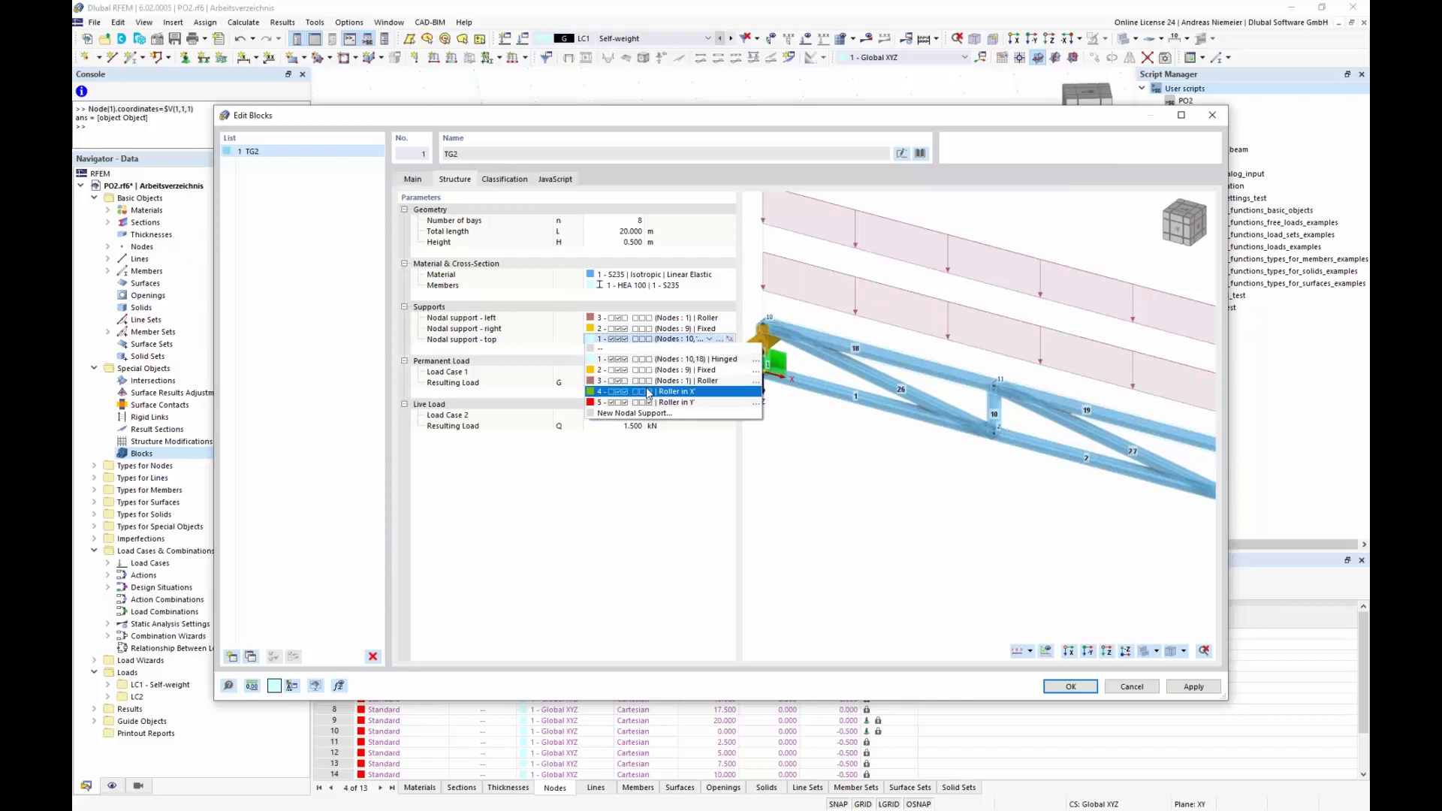
click(837, 484)
scroll(763, 311, up, 4)
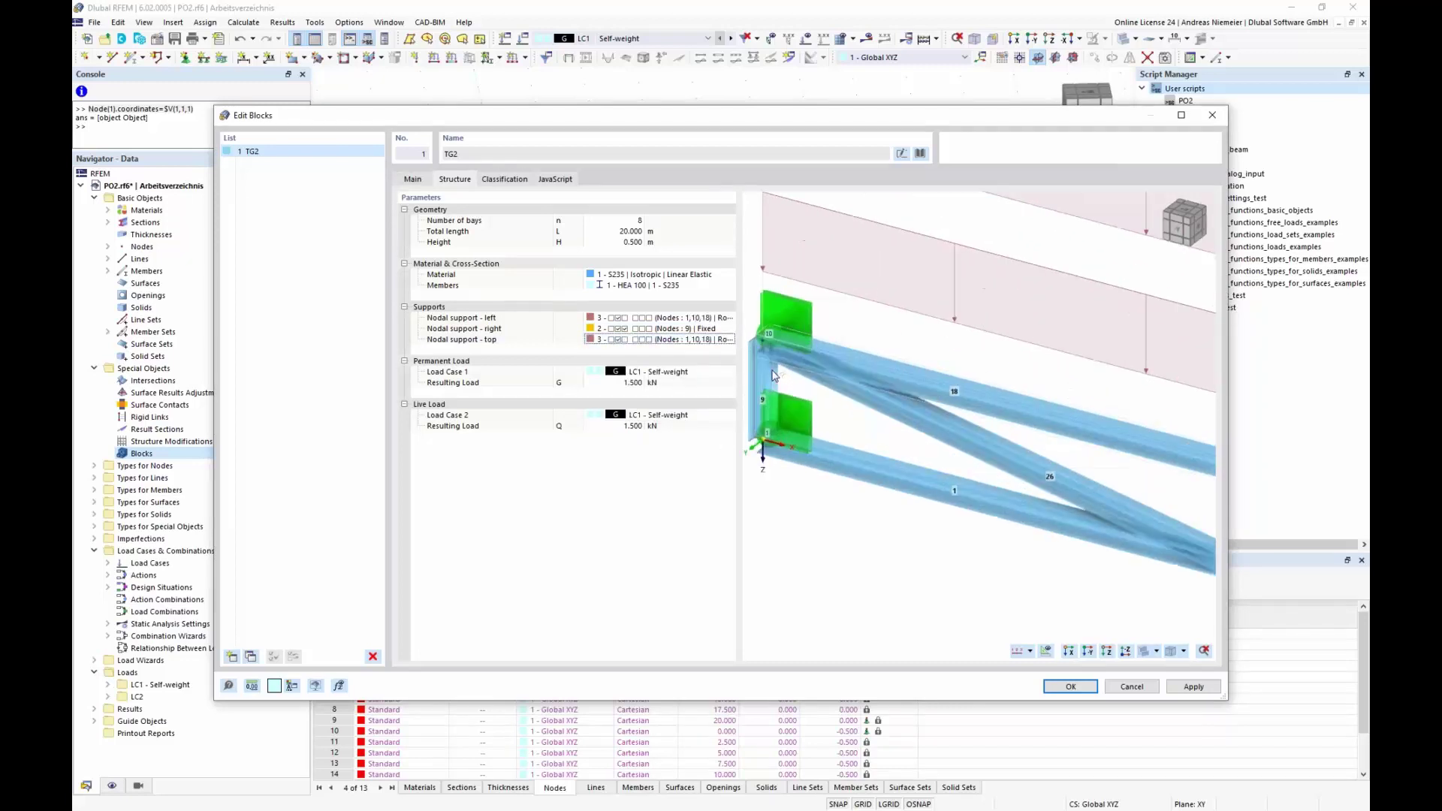
Assign the Hinged support type to the block's left nodal support and check the supports at both truss ends.
click(665, 319)
click(709, 318)
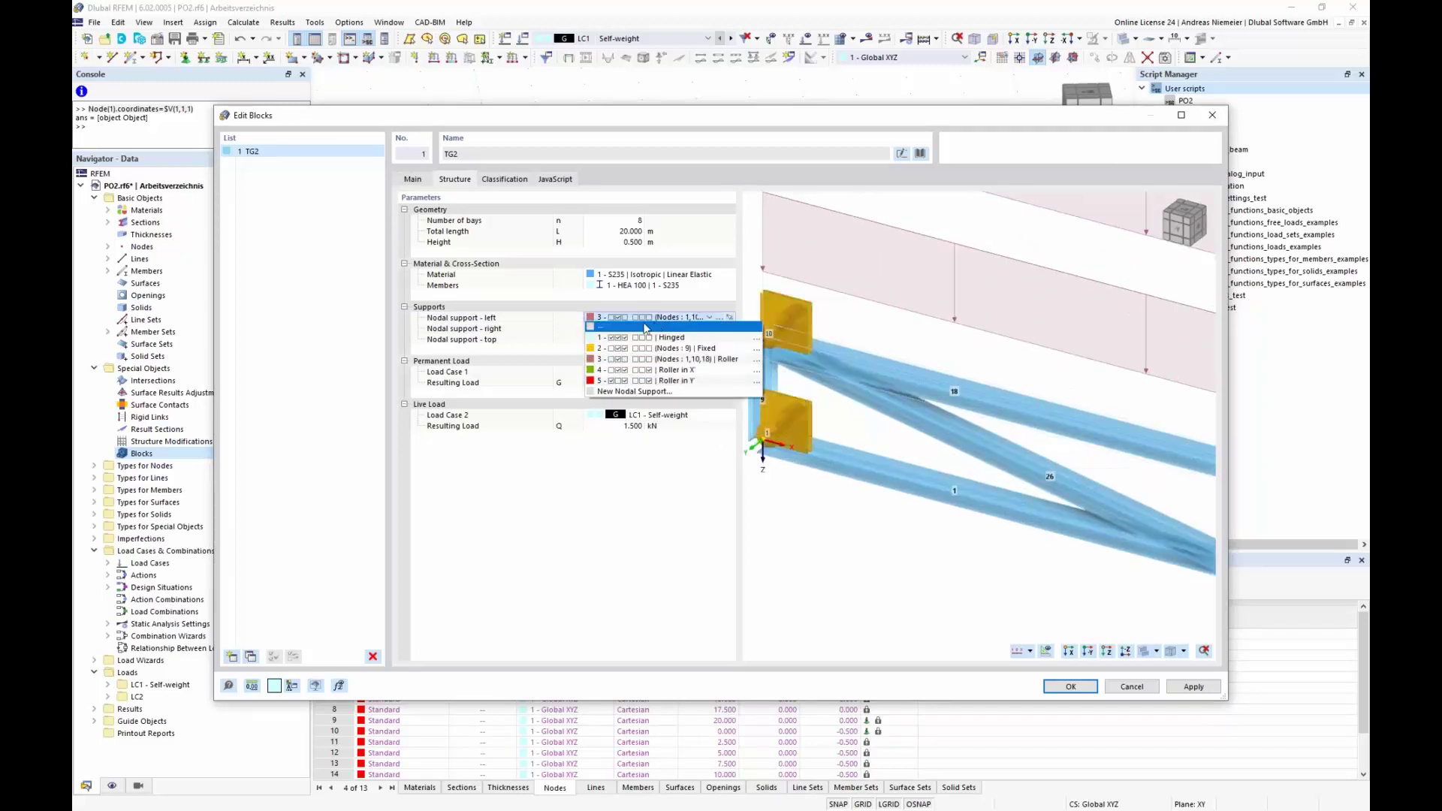
click(620, 338)
click(774, 476)
scroll(827, 361, down, 6)
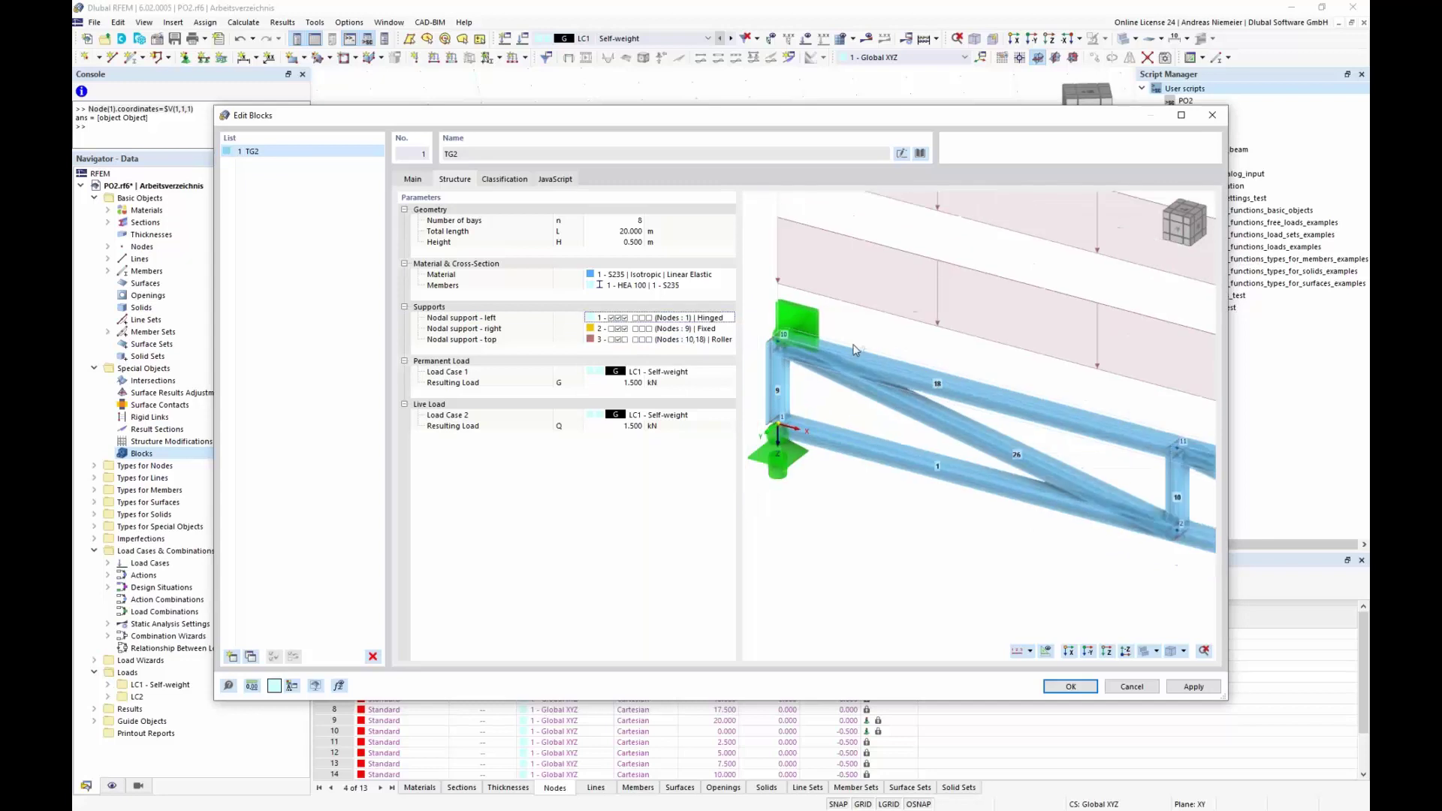
middle_drag(1052, 492, 728, 438)
scroll(1104, 553, down, 3)
scroll(1104, 553, up, 5)
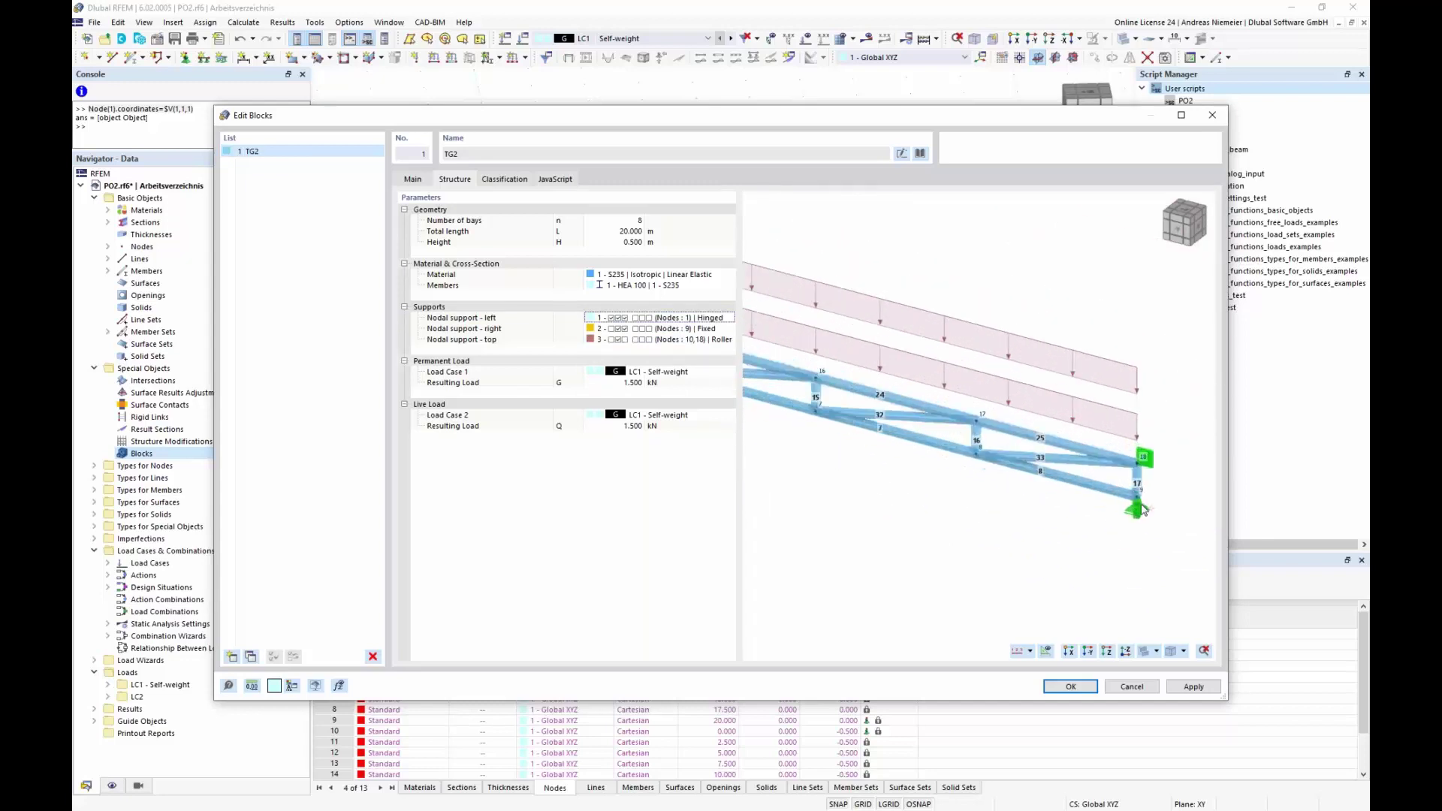
Set the permanent load's resulting load G to 100 kN.
click(634, 382)
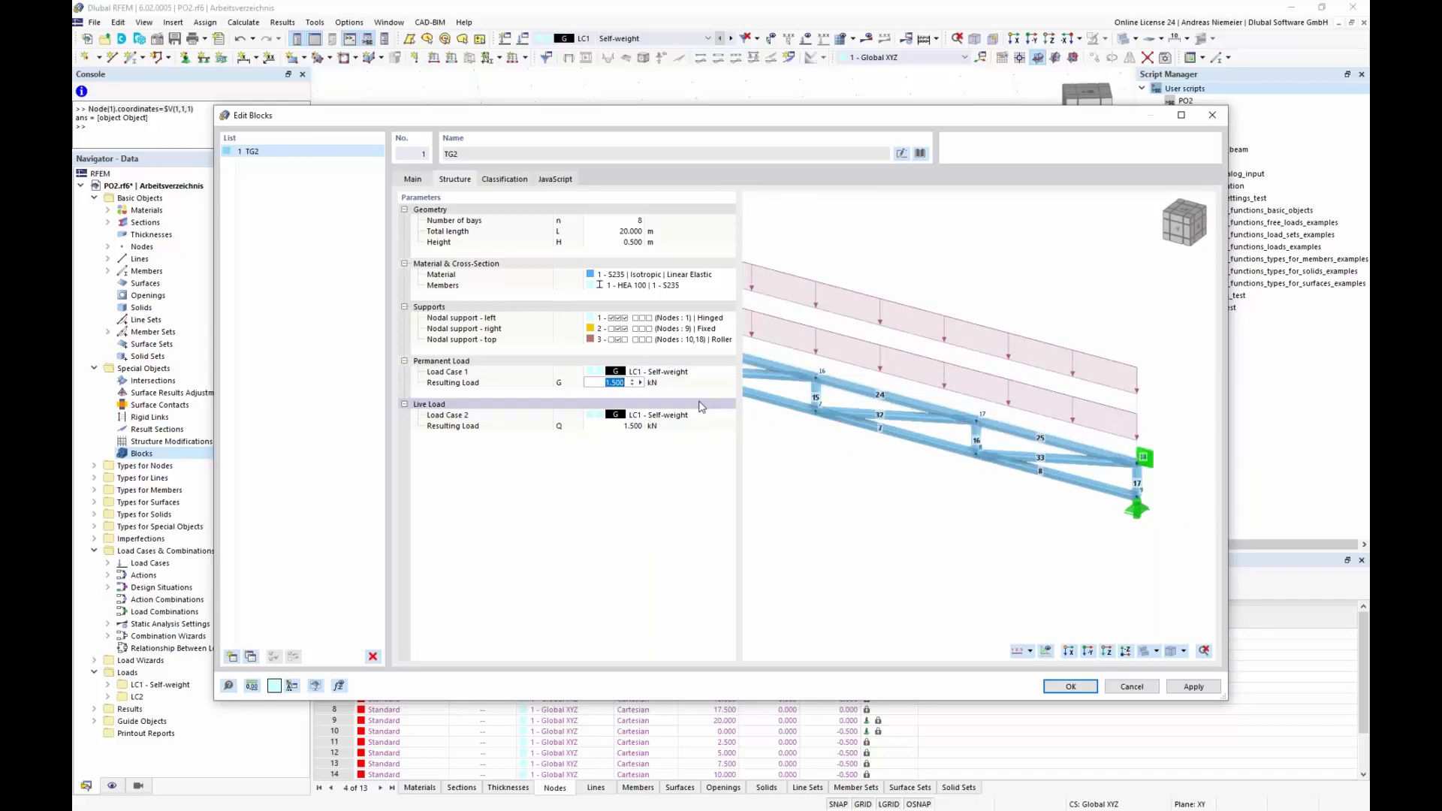
text(100)
key(Return)
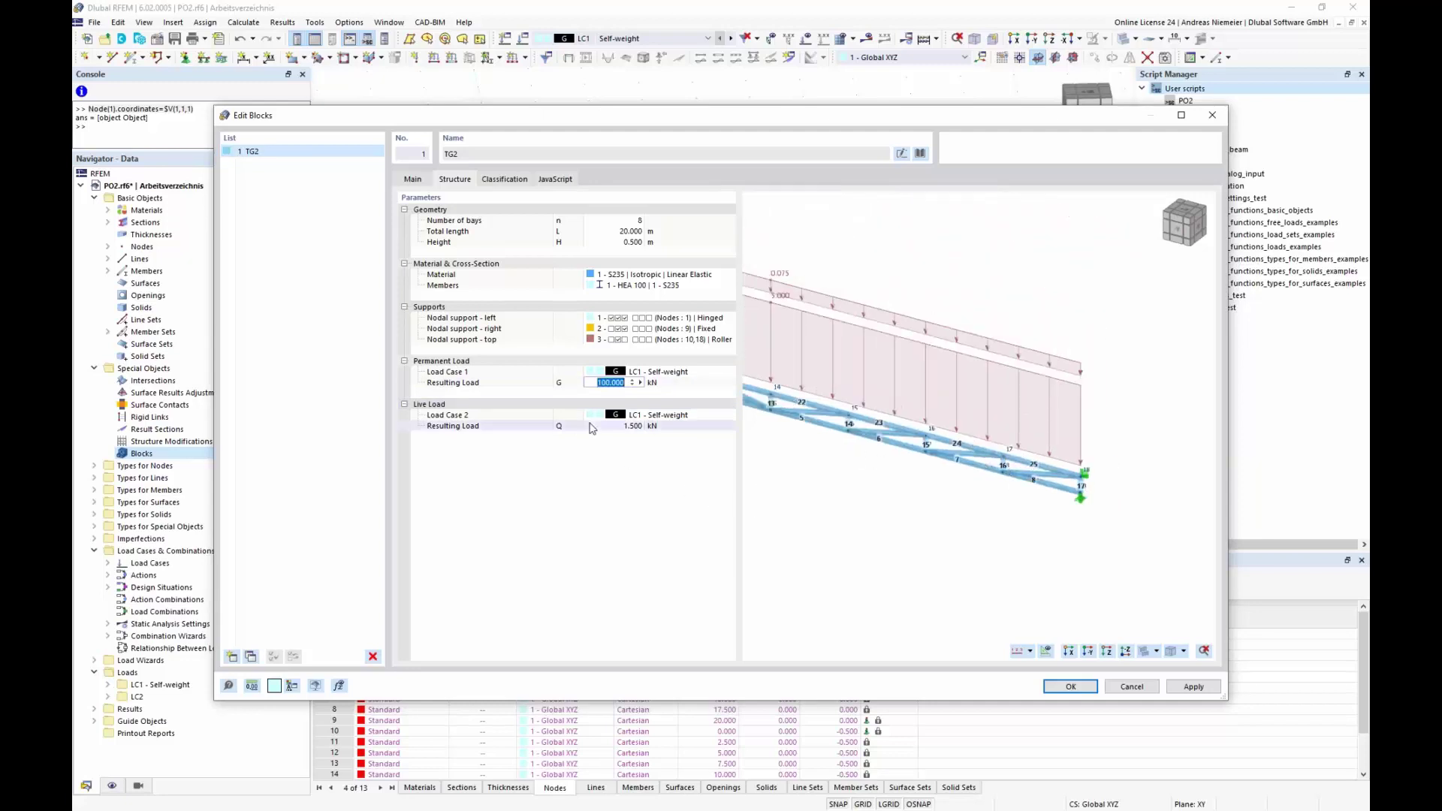
Give LC2 the action category Imposed loads - category A and use it as the block's live load case.
click(707, 418)
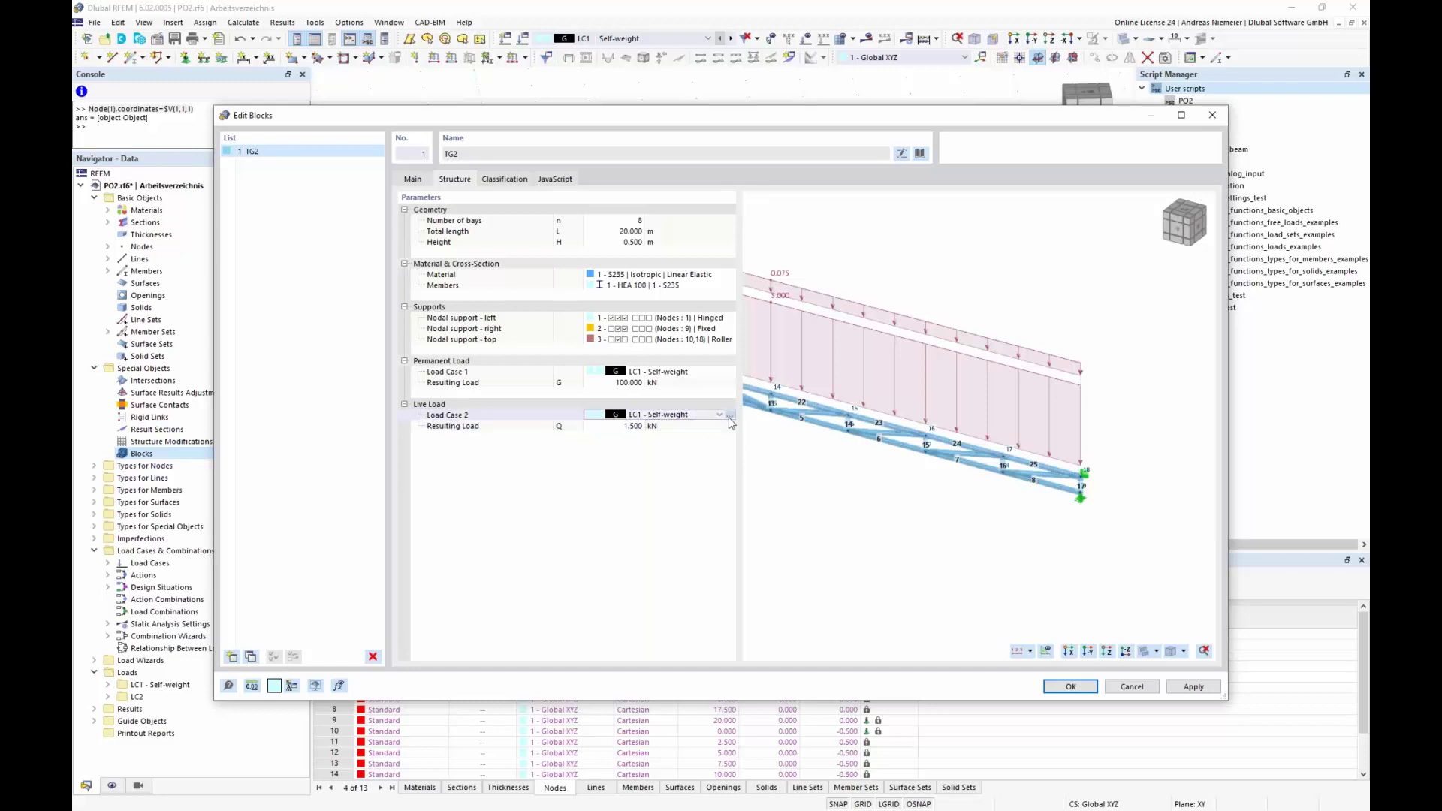
click(730, 415)
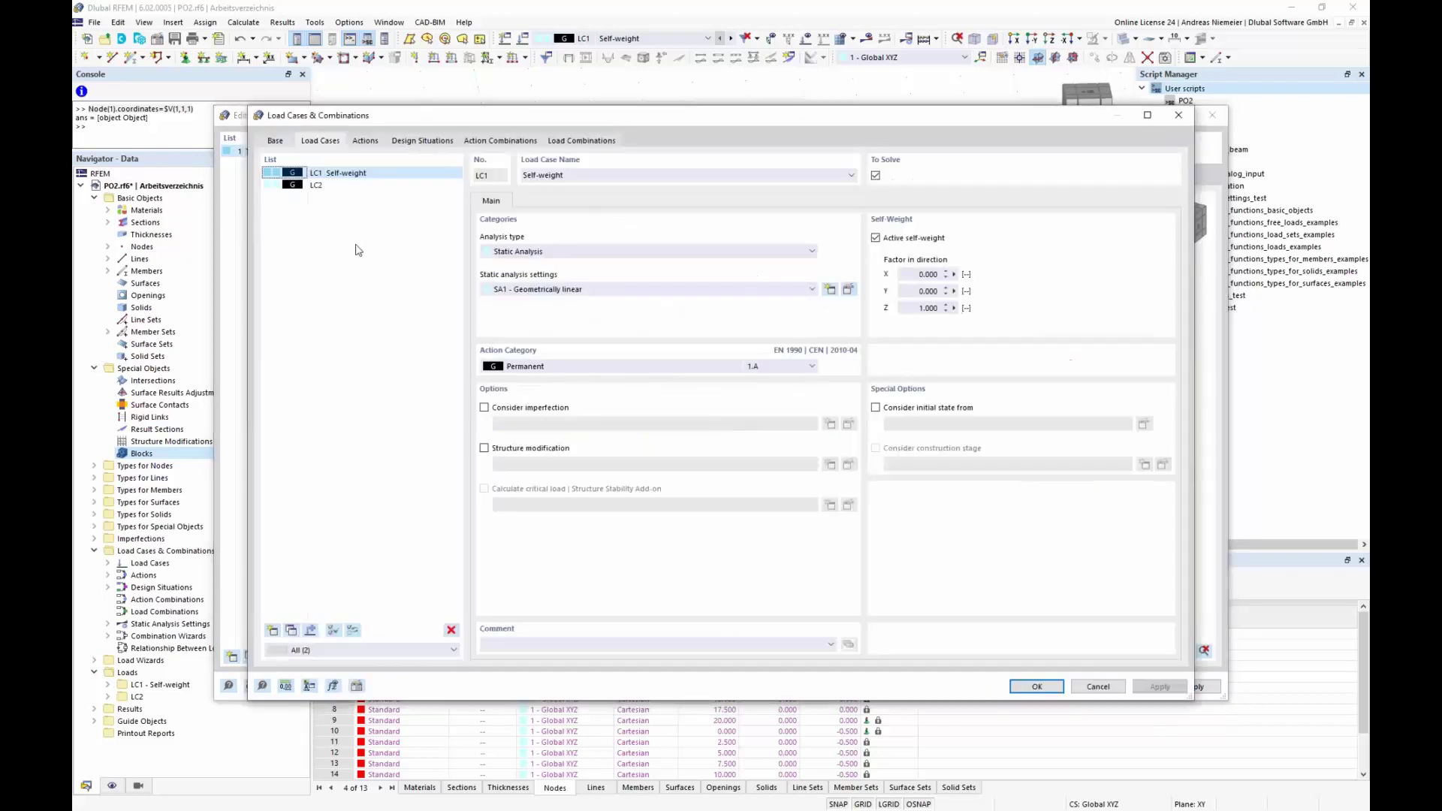
click(312, 185)
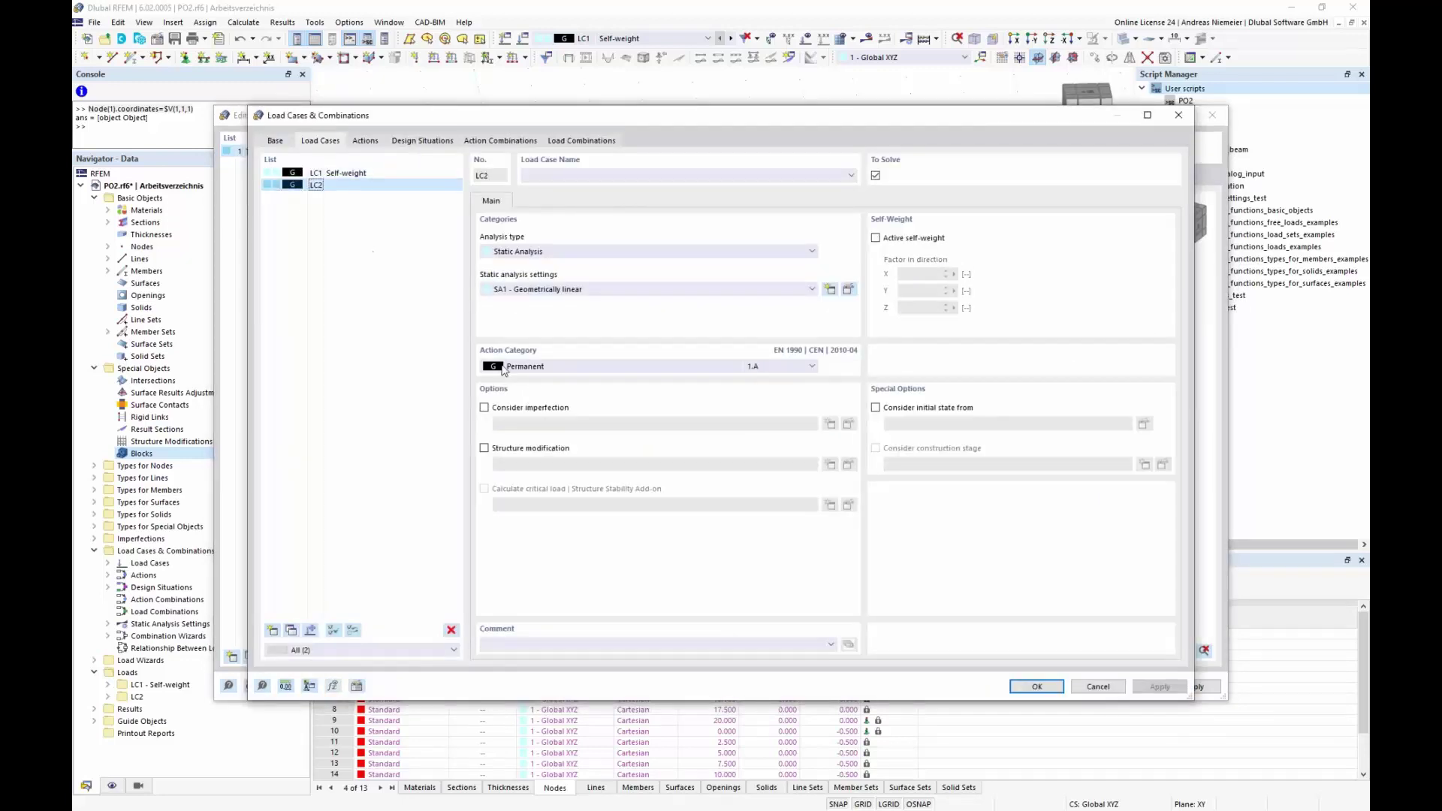
click(571, 366)
click(572, 428)
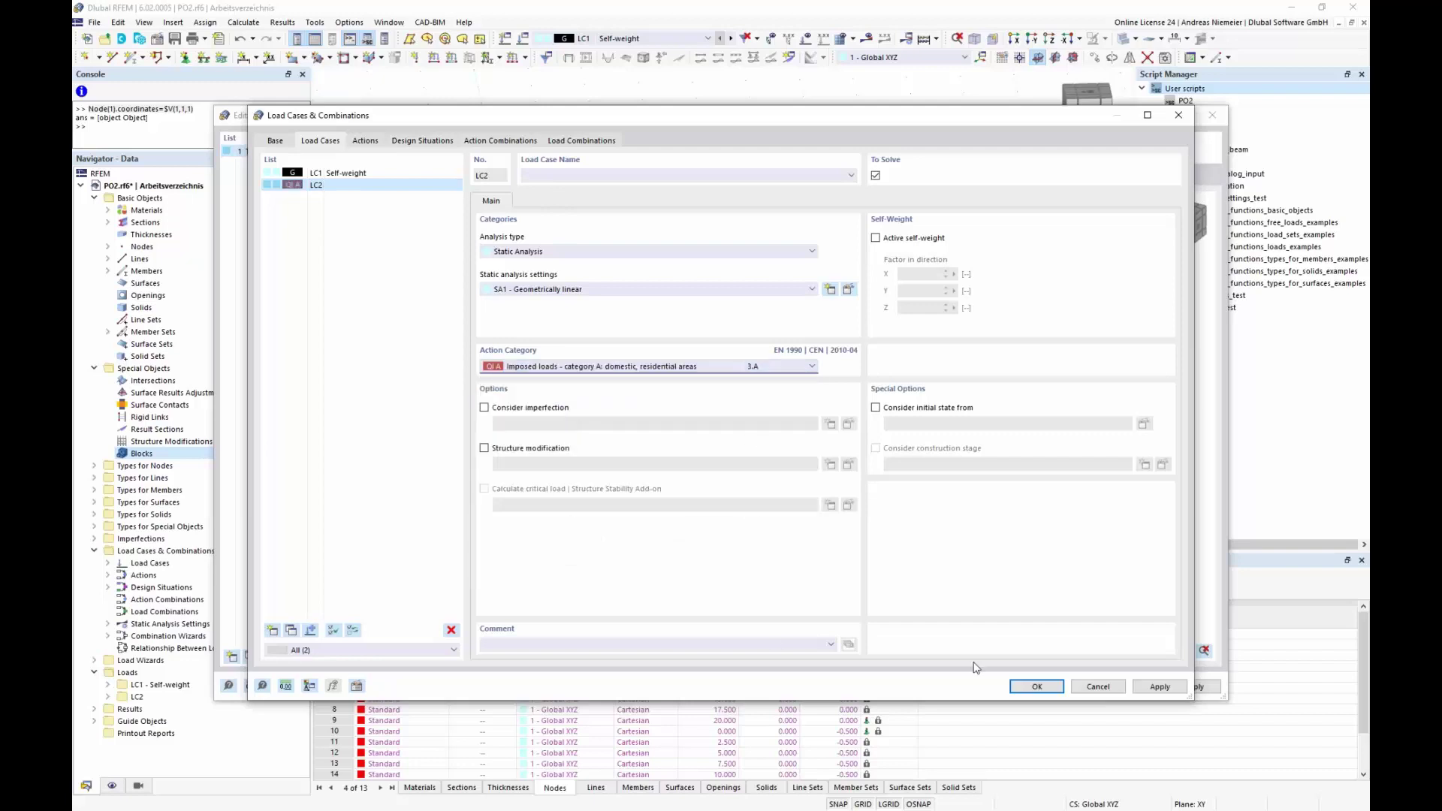
click(1037, 687)
Set the live load's resulting load Q to 200 kN and accept the TG2 block.
click(631, 426)
text(200.000)
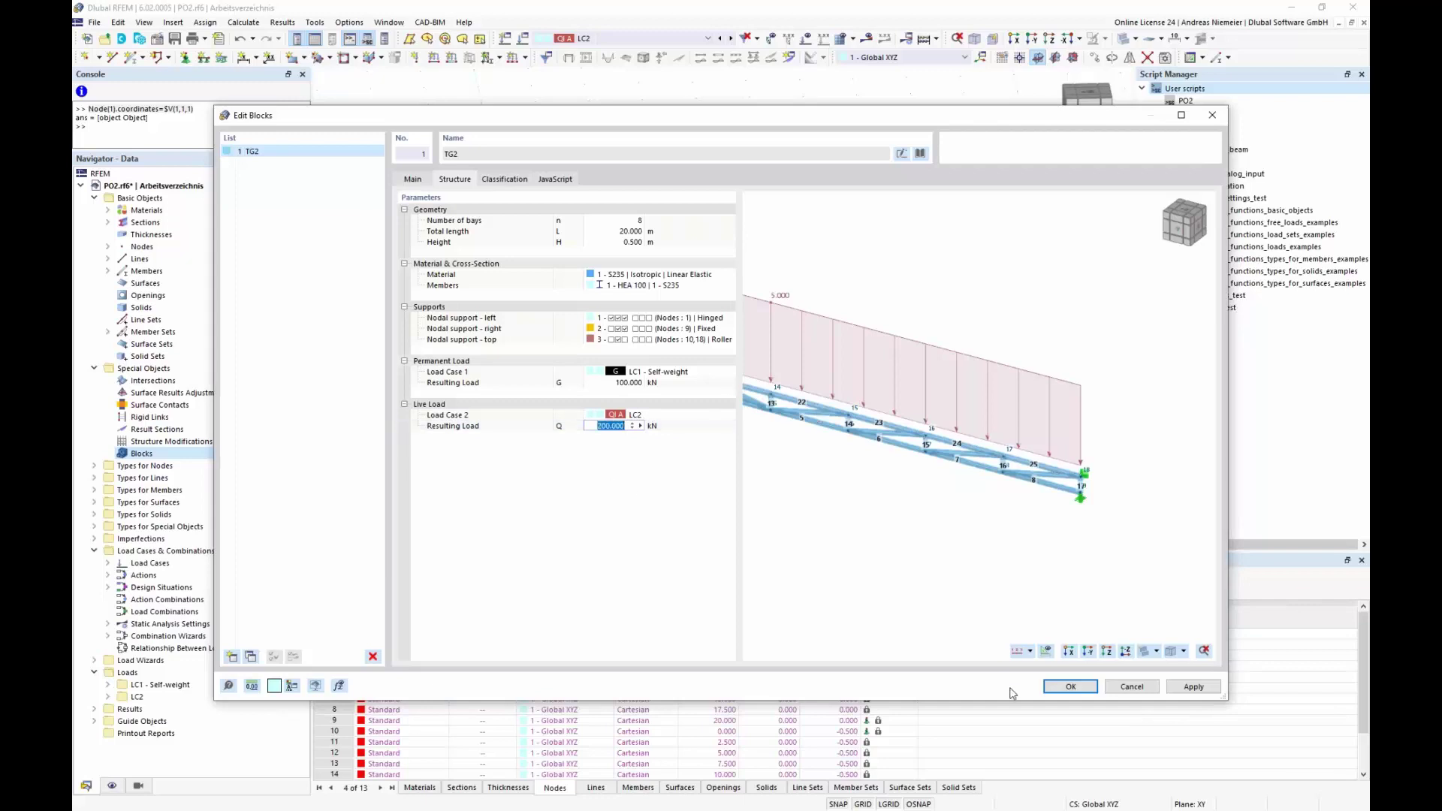
click(1071, 687)
Examine the inserted truss girder with its LC2 load and the list of load cases and combinations.
scroll(892, 380, down, 5)
ctrl+middle_drag(891, 380, 623, 353)
click(608, 40)
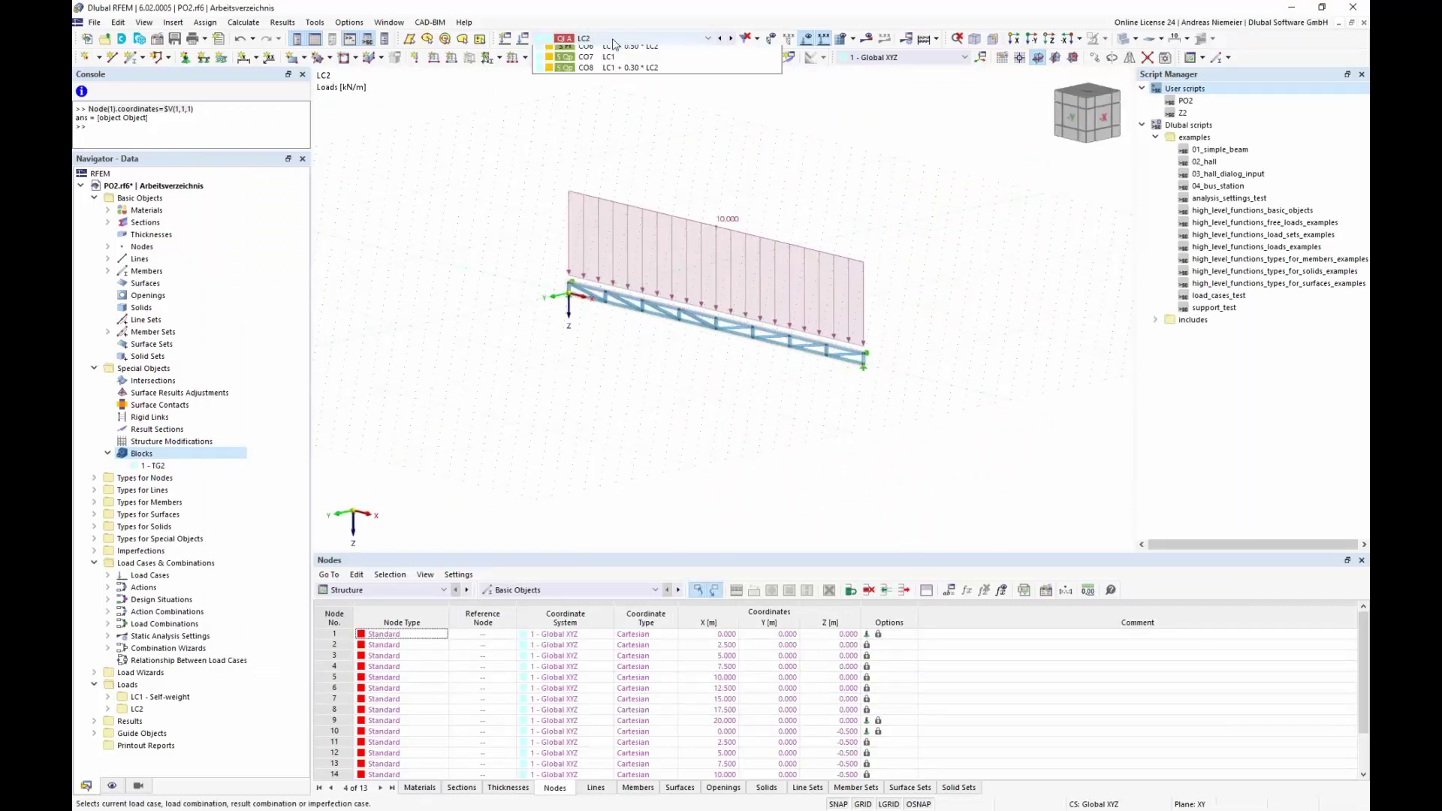
click(1020, 303)
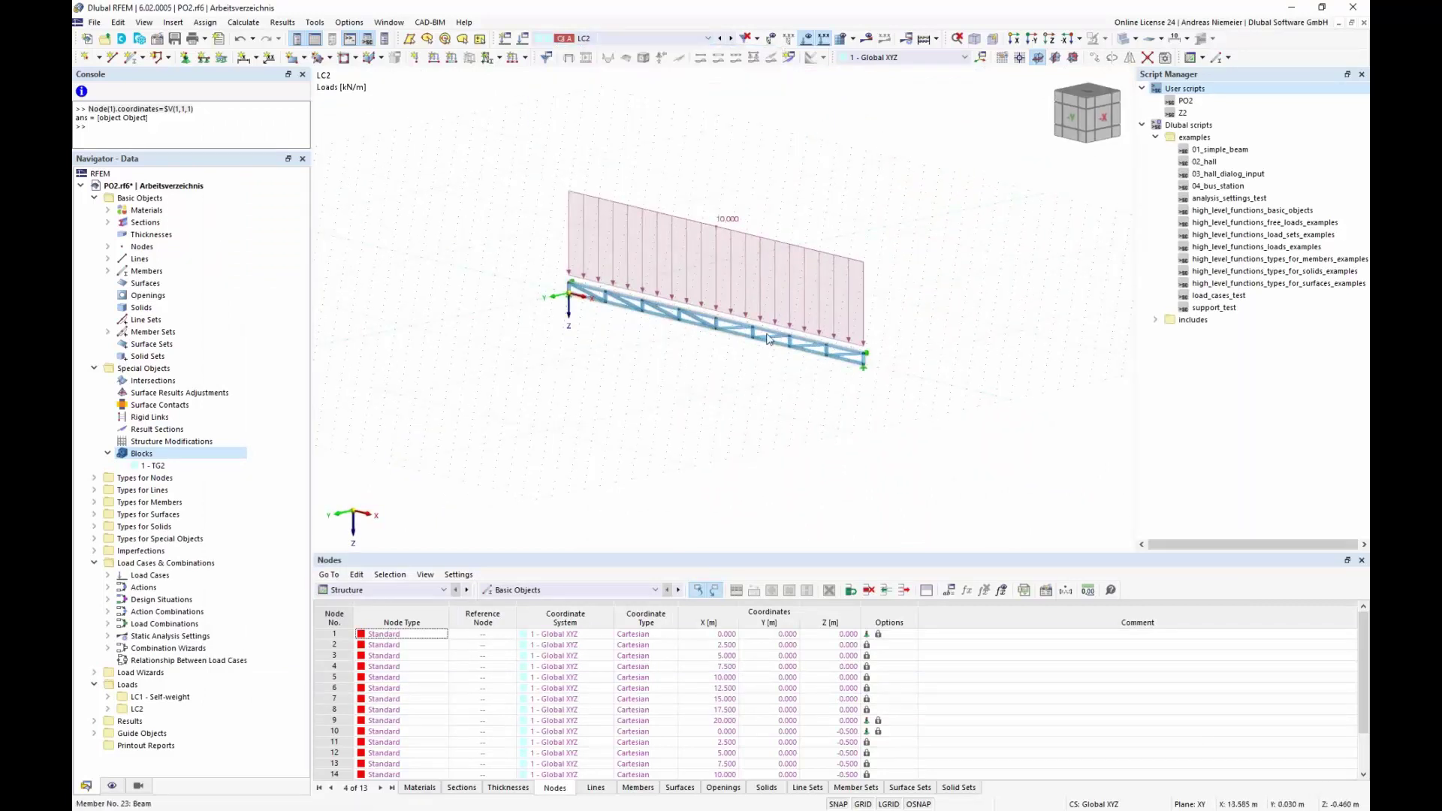
scroll(765, 331, up, 3)
scroll(666, 398, down, 2)
ctrl+middle_drag(639, 400, 691, 375)
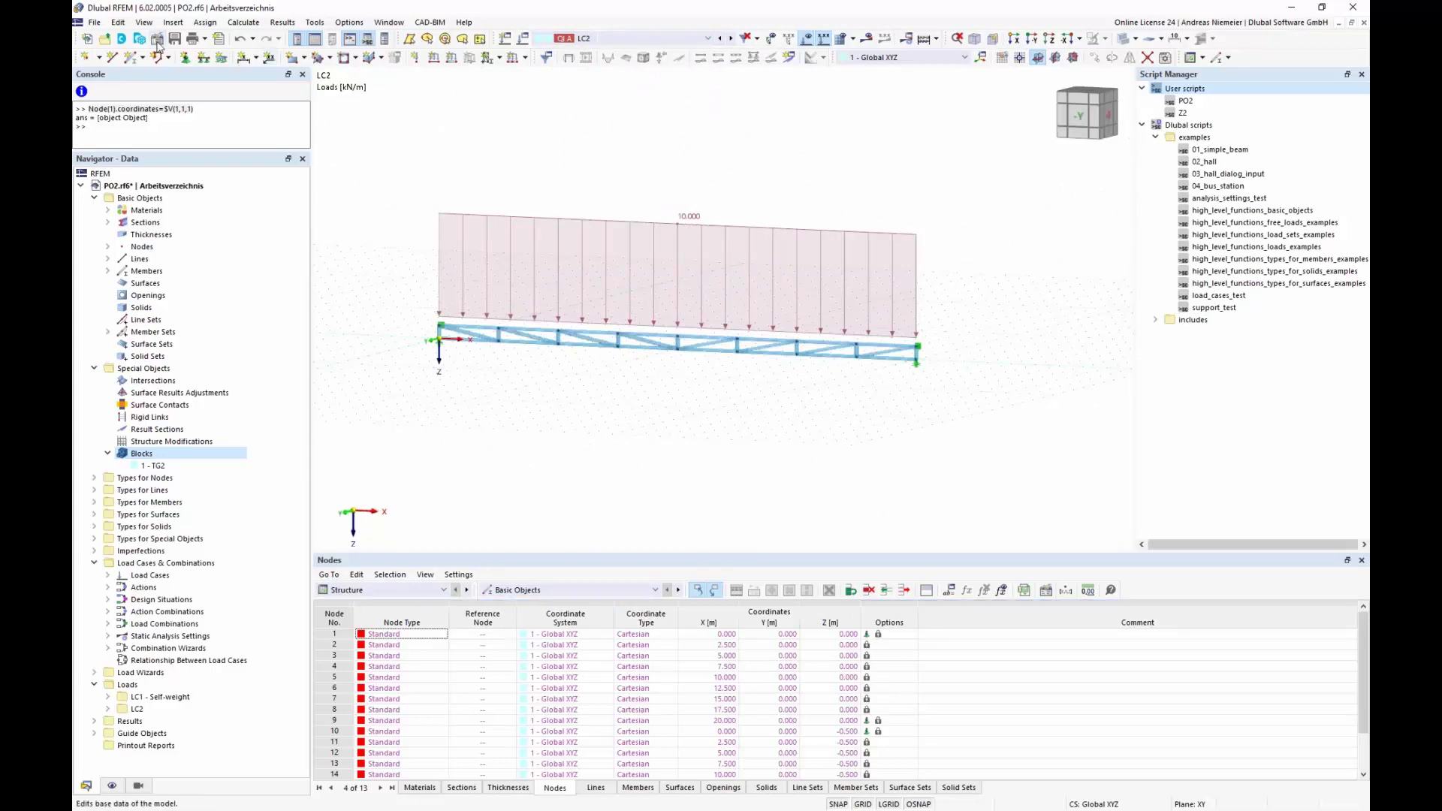
Look over the add-ons in the model's base data, leaving the settings as they are.
double_click(553, 456)
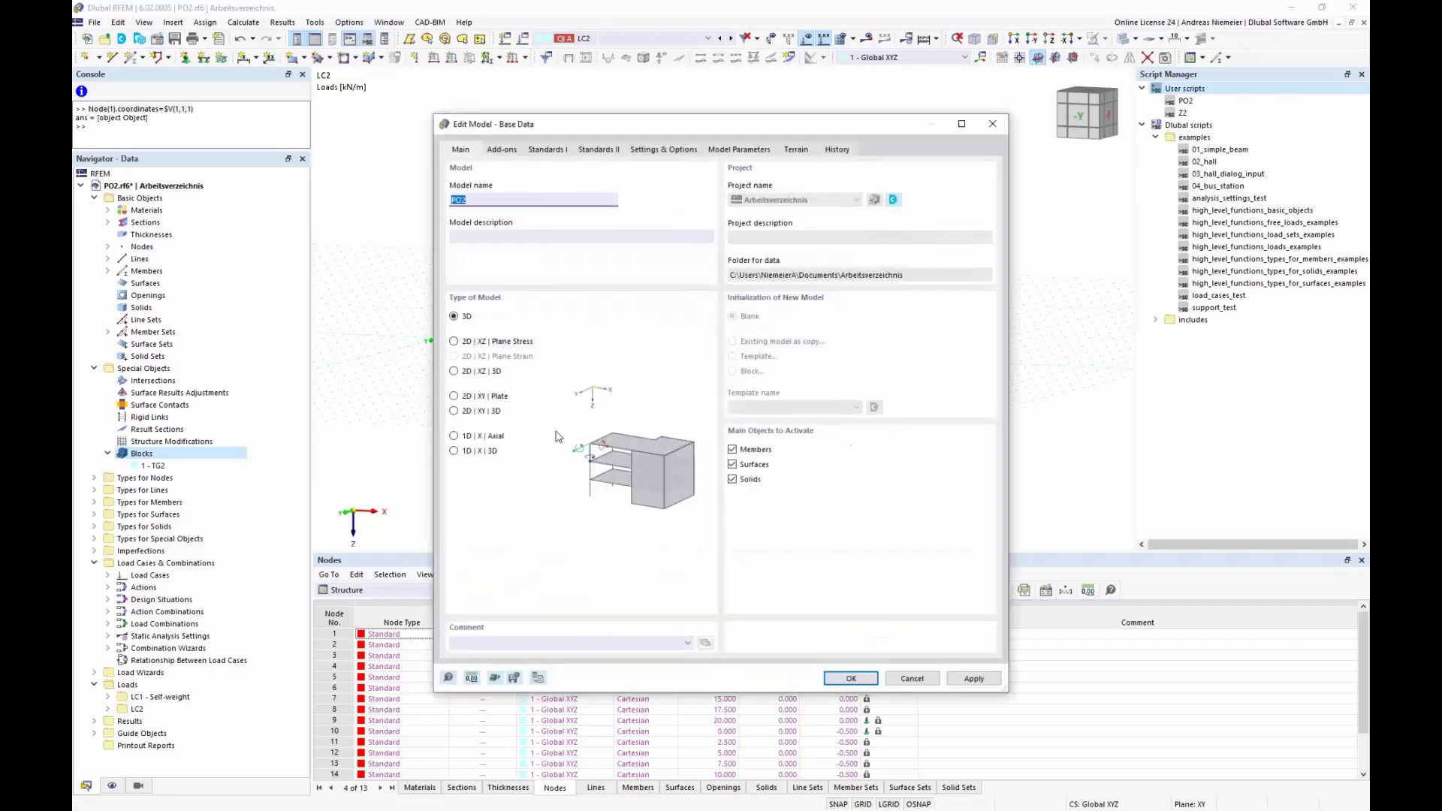
click(502, 150)
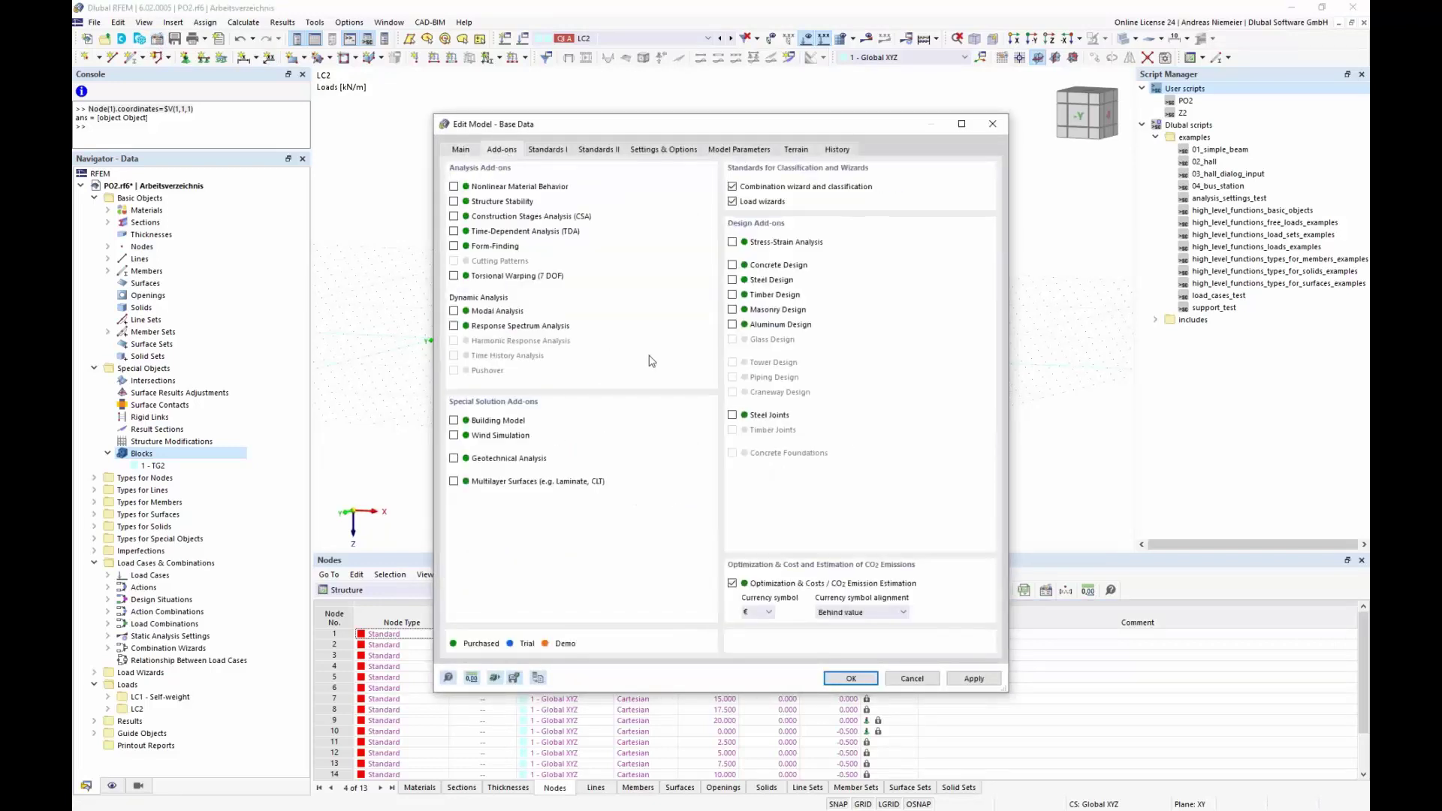
click(918, 679)
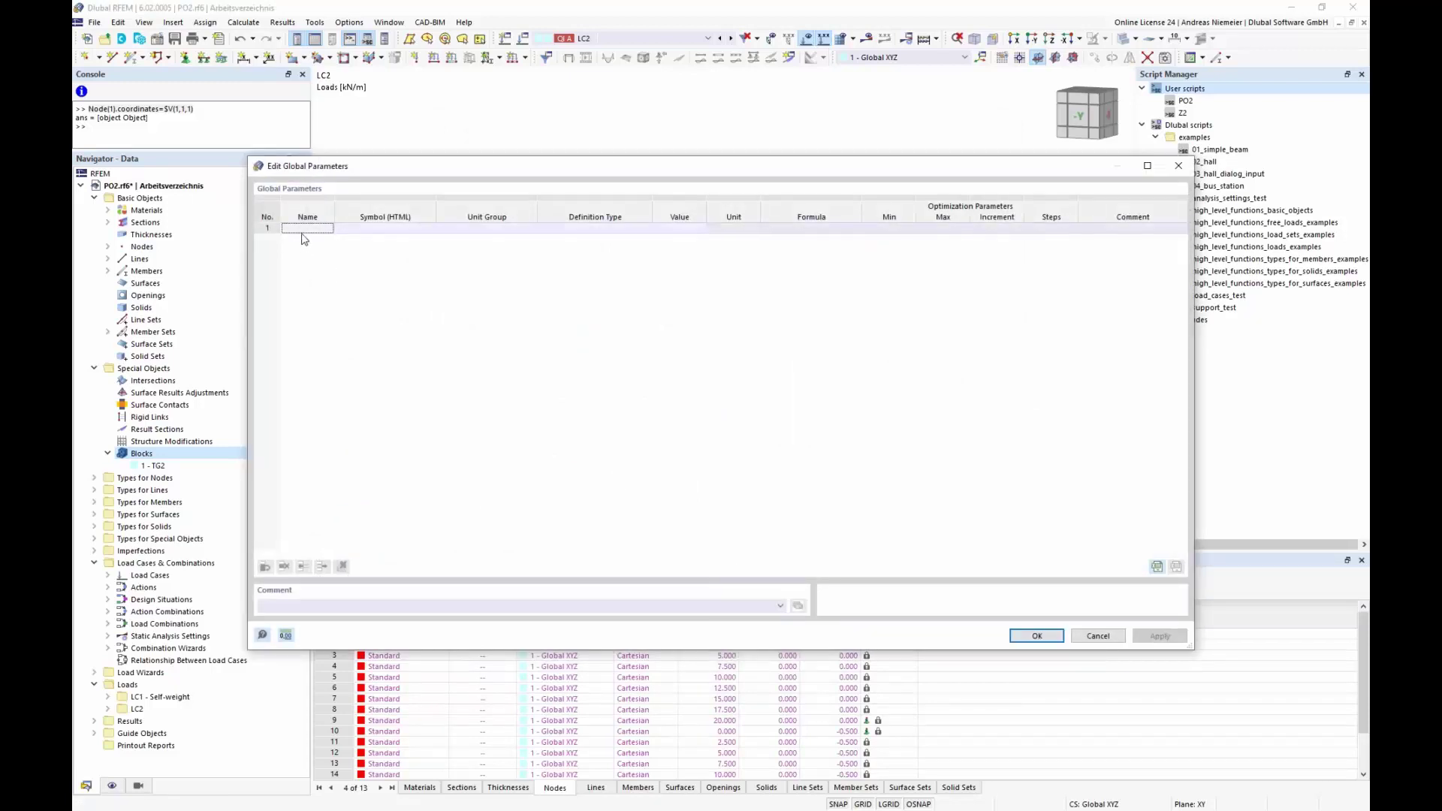
Add a global parameter named cell with the unit group Integer and a value of 4.
click(305, 230)
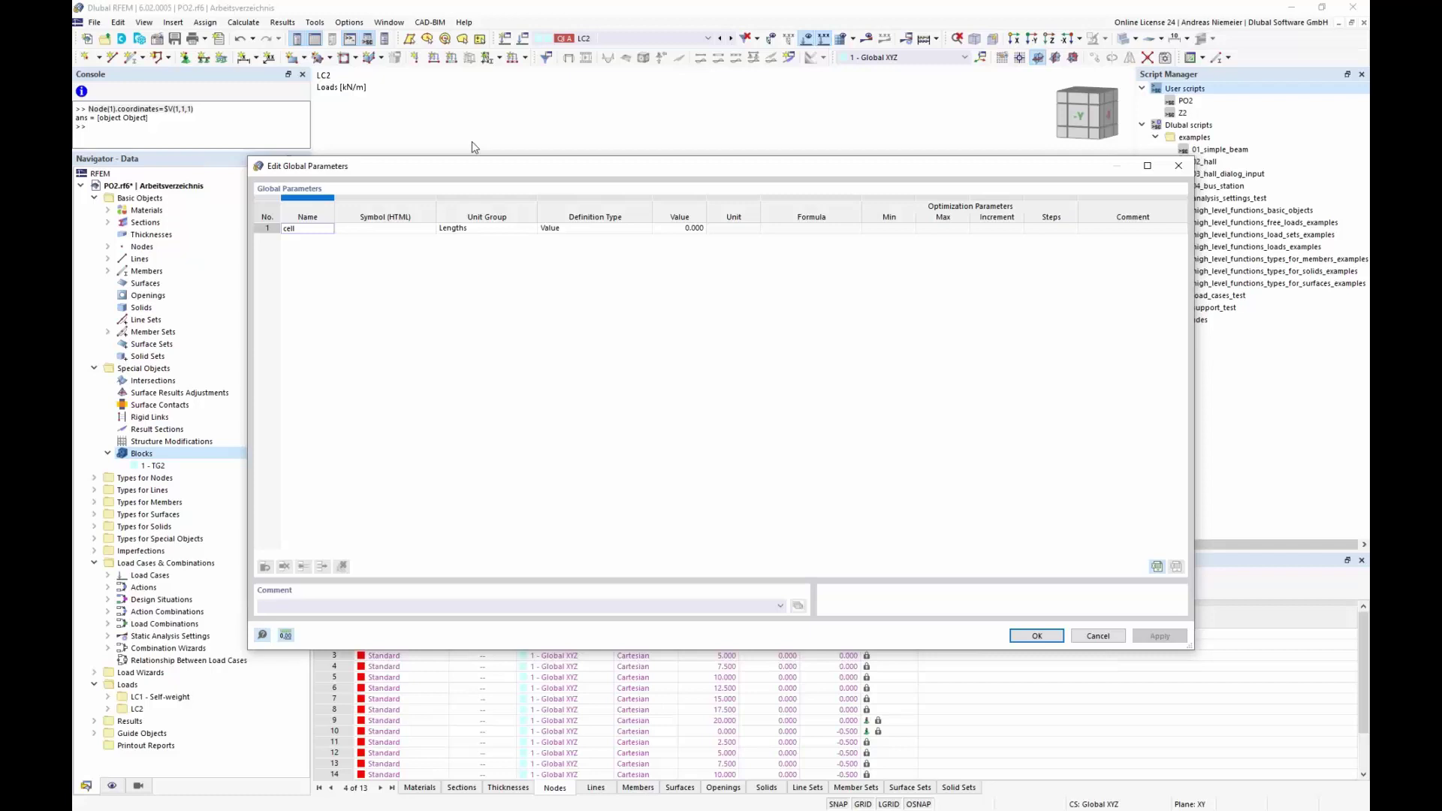
click(592, 243)
click(487, 230)
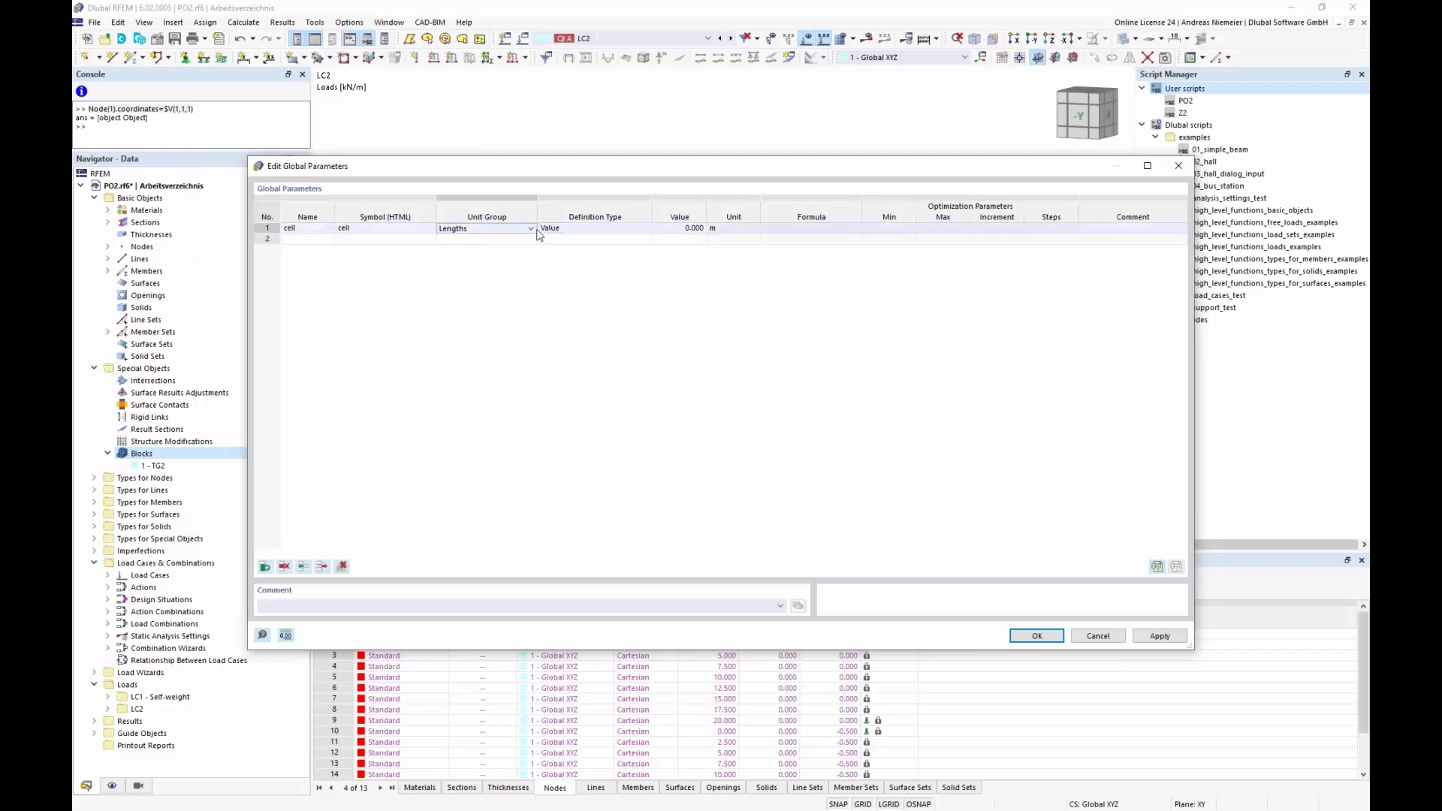
click(531, 229)
scroll(529, 421, down, 7)
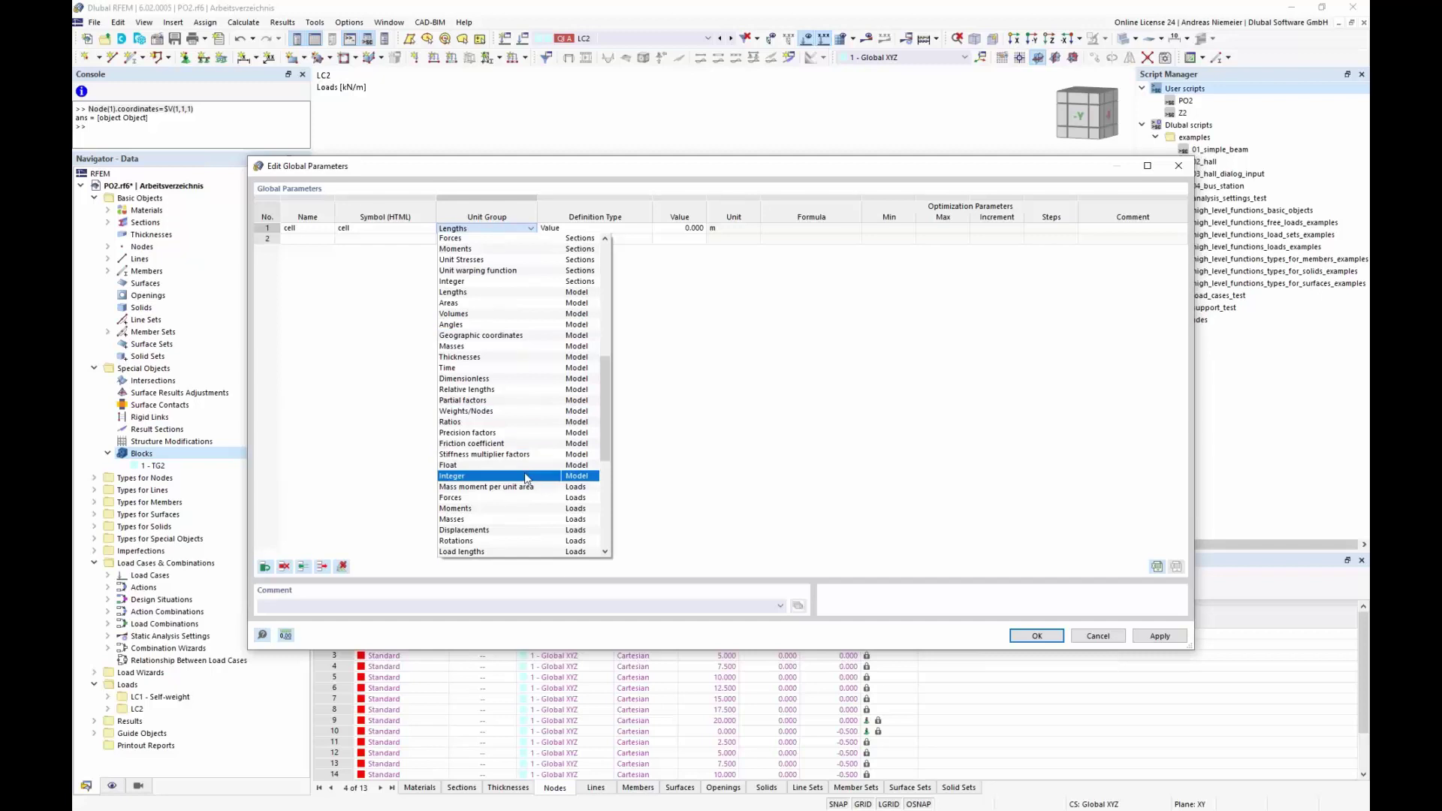
click(526, 476)
click(696, 239)
key(Up)
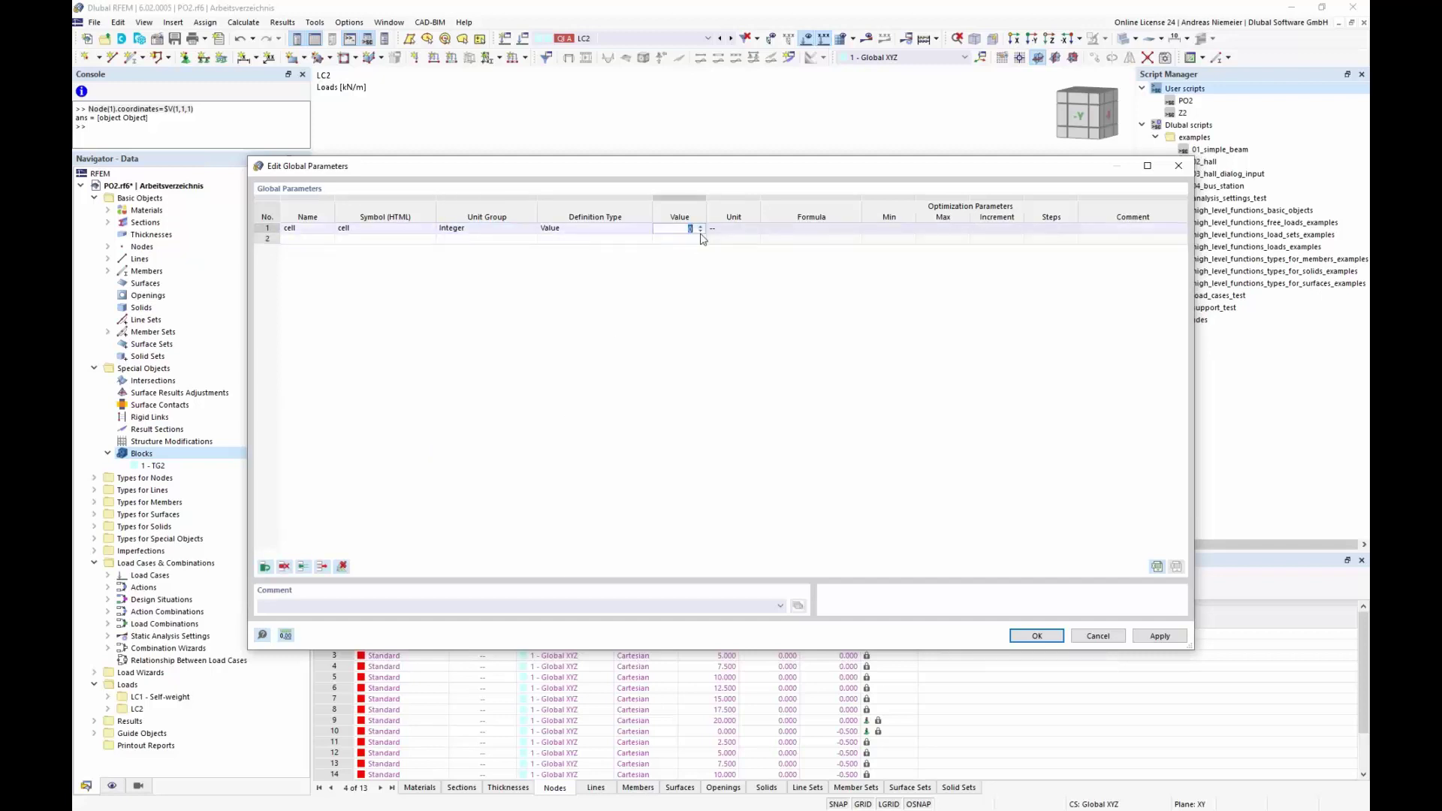
text(4)
Make the cell parameter an Optimization type with minimum 4, maximum 10 and increment 2.
click(626, 237)
click(647, 229)
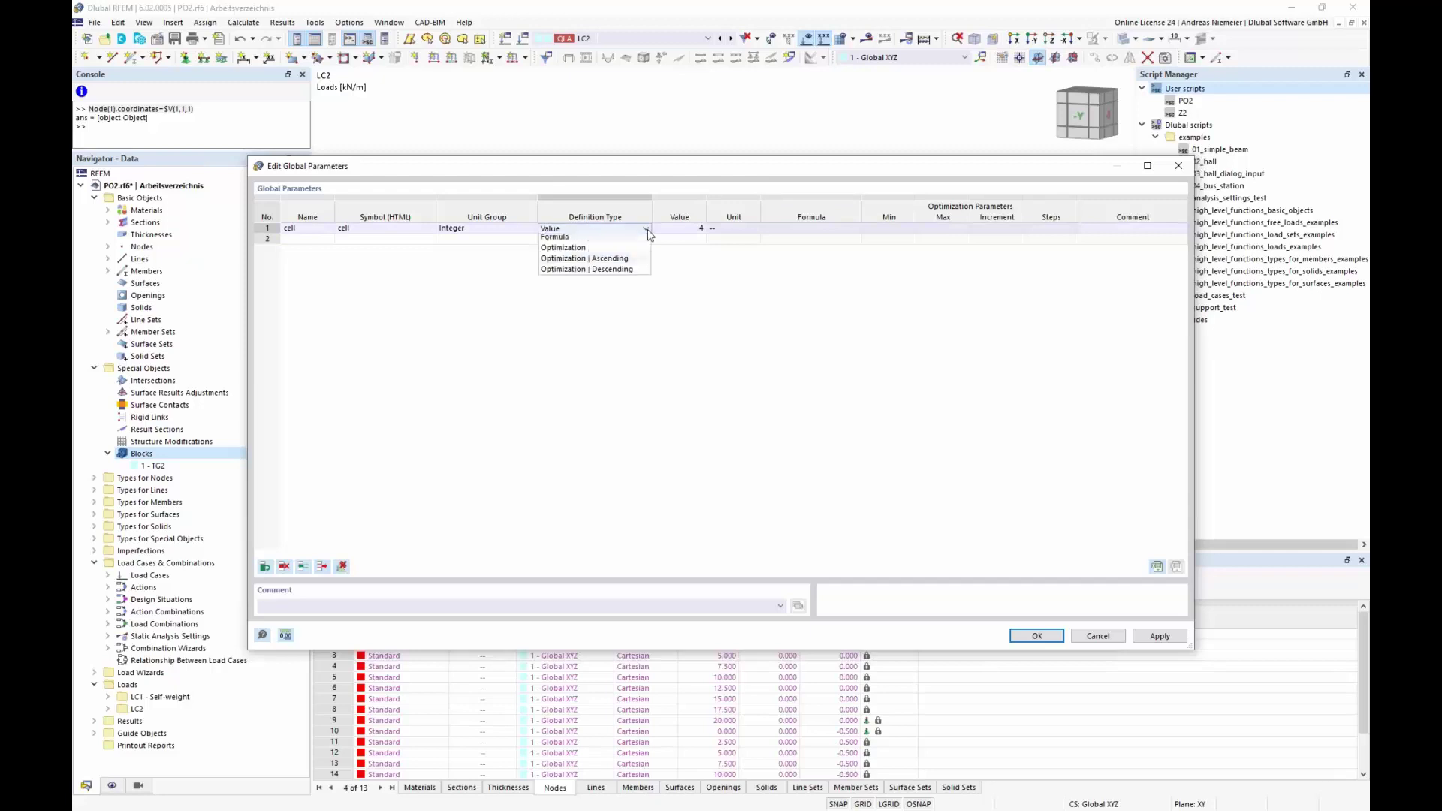
click(647, 248)
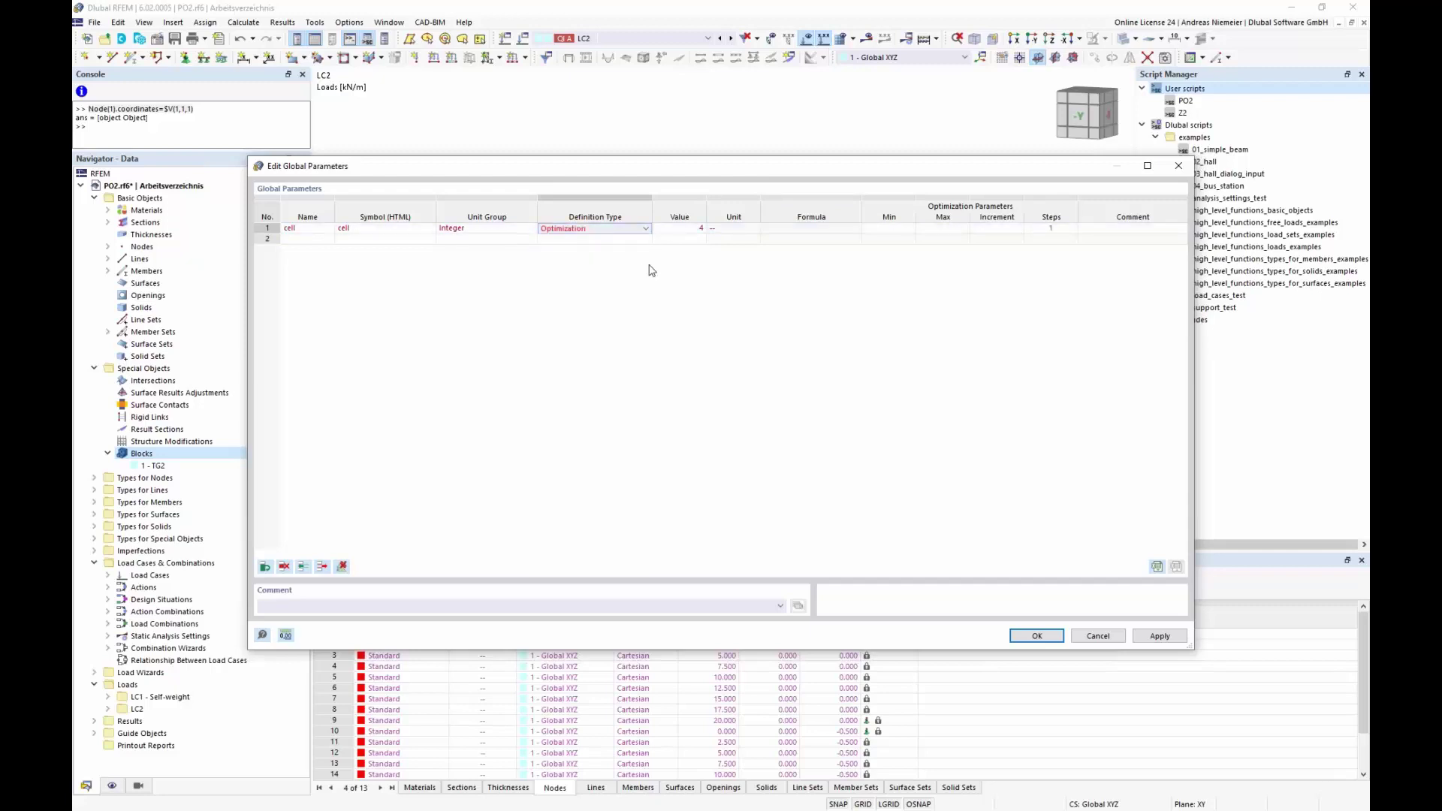
click(880, 229)
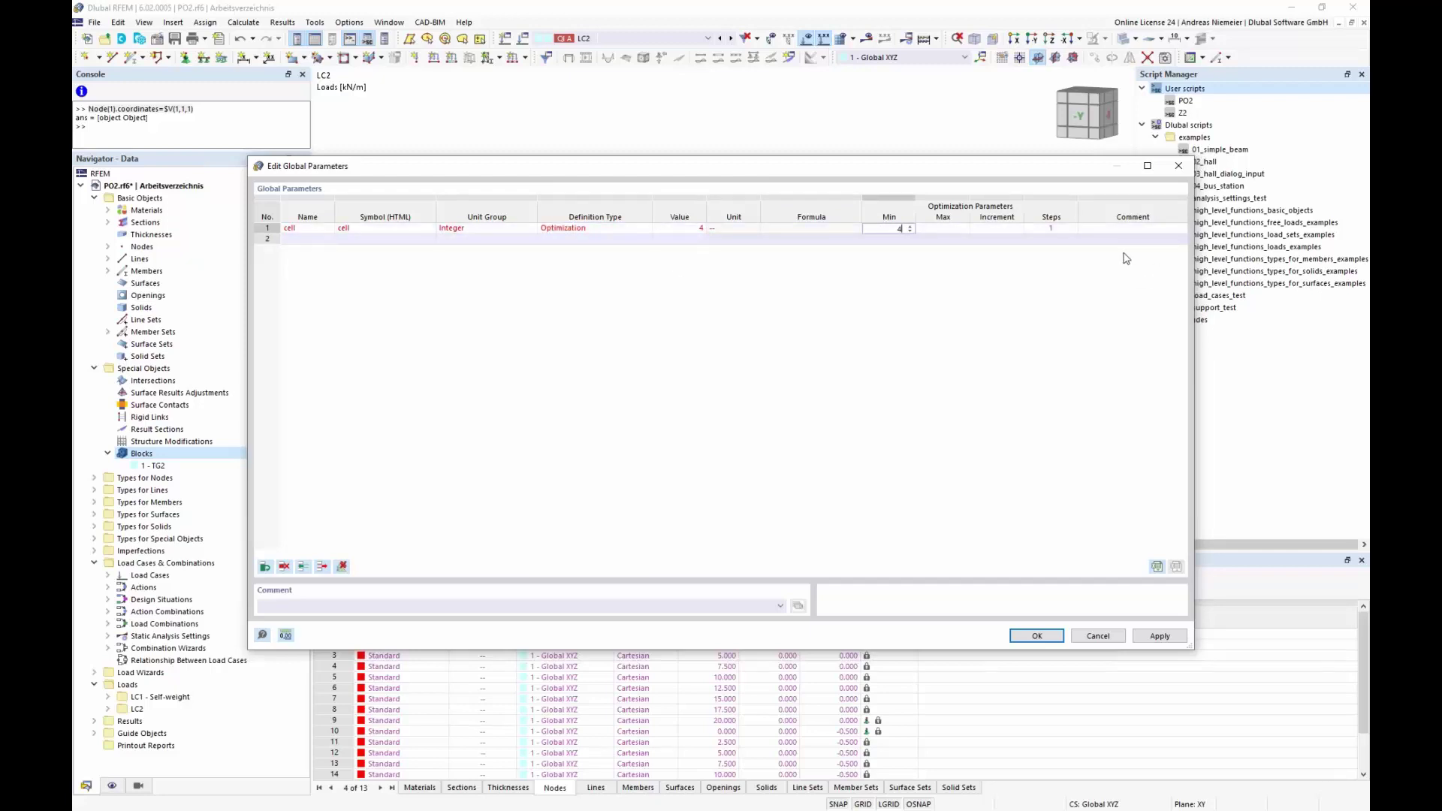
key(Tab)
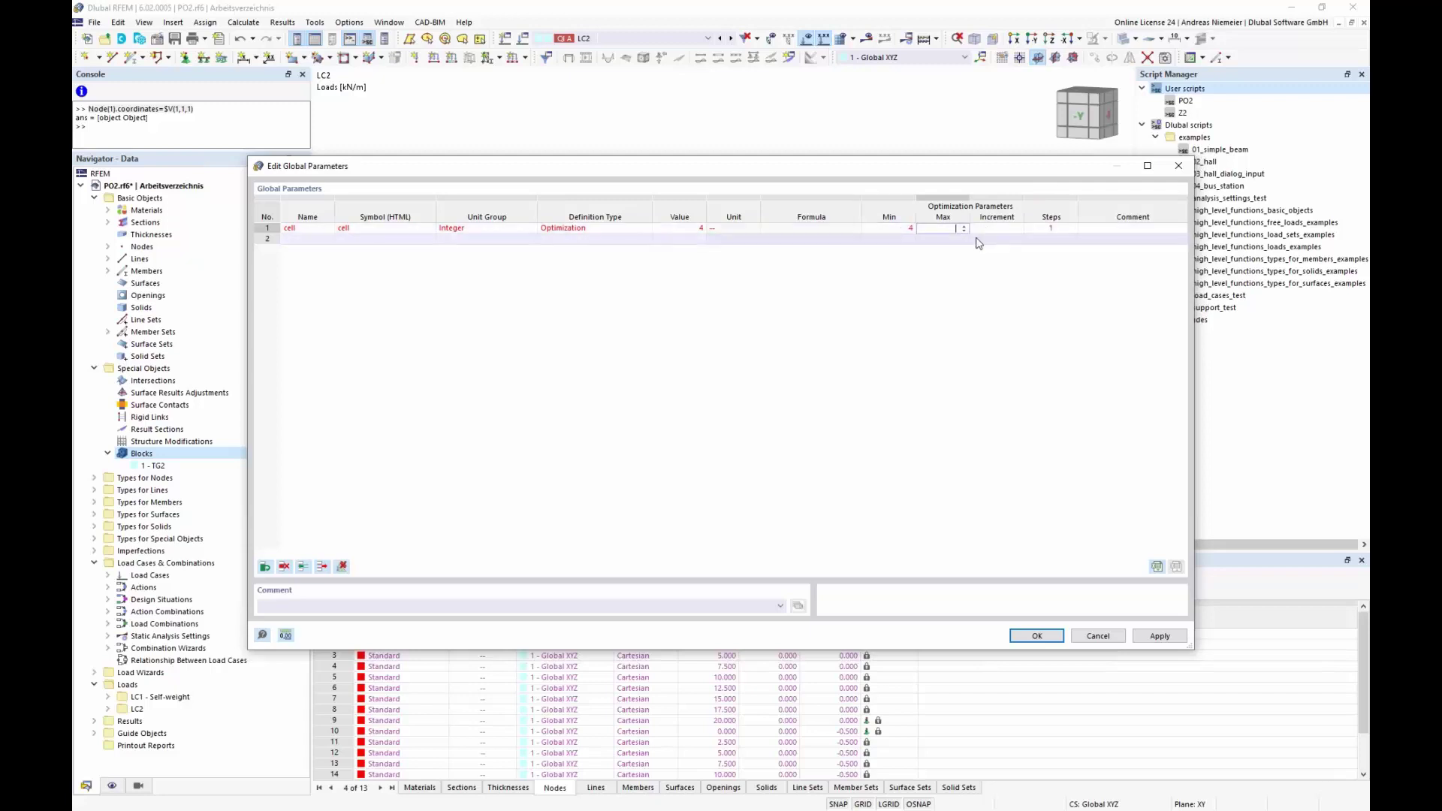
click(1007, 232)
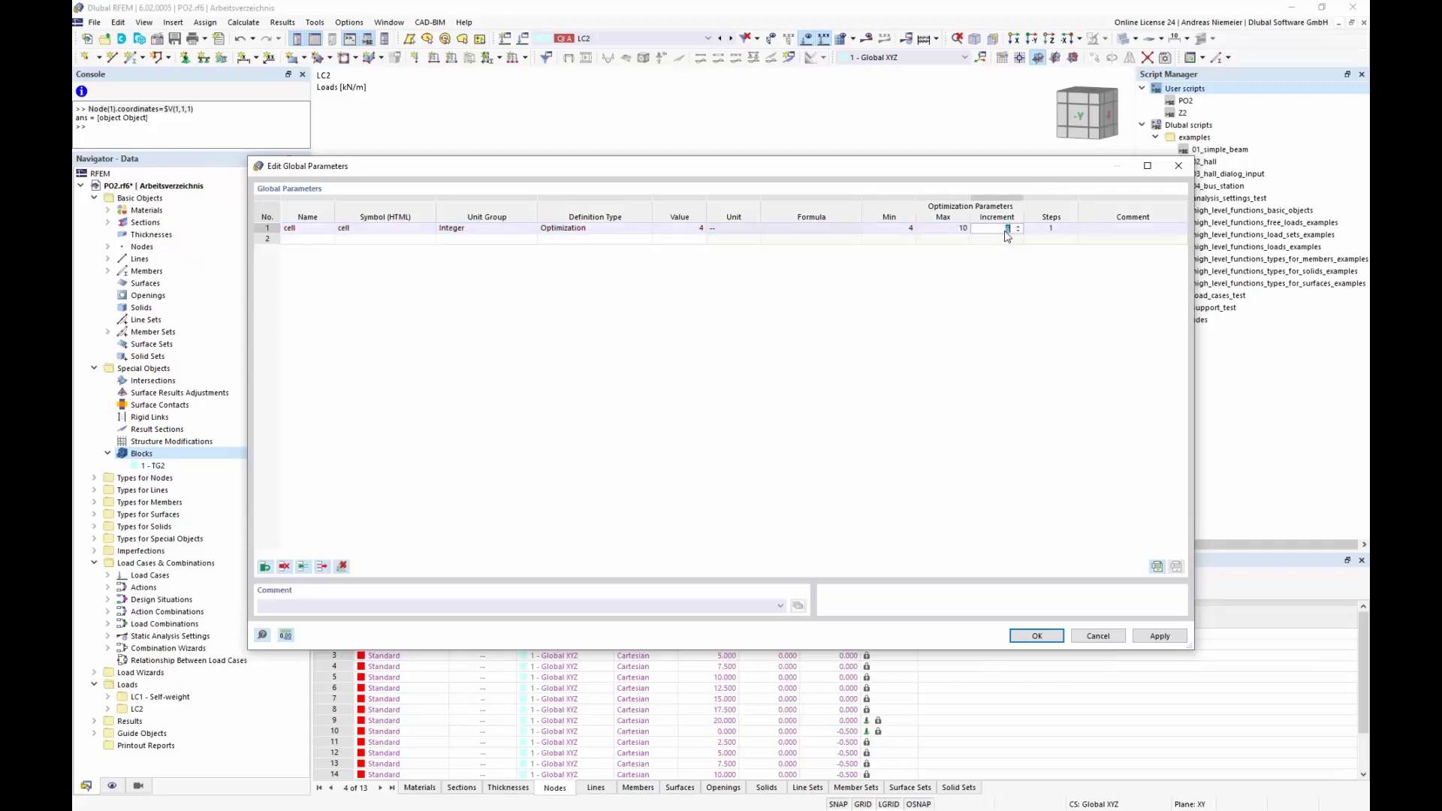
key(Tab)
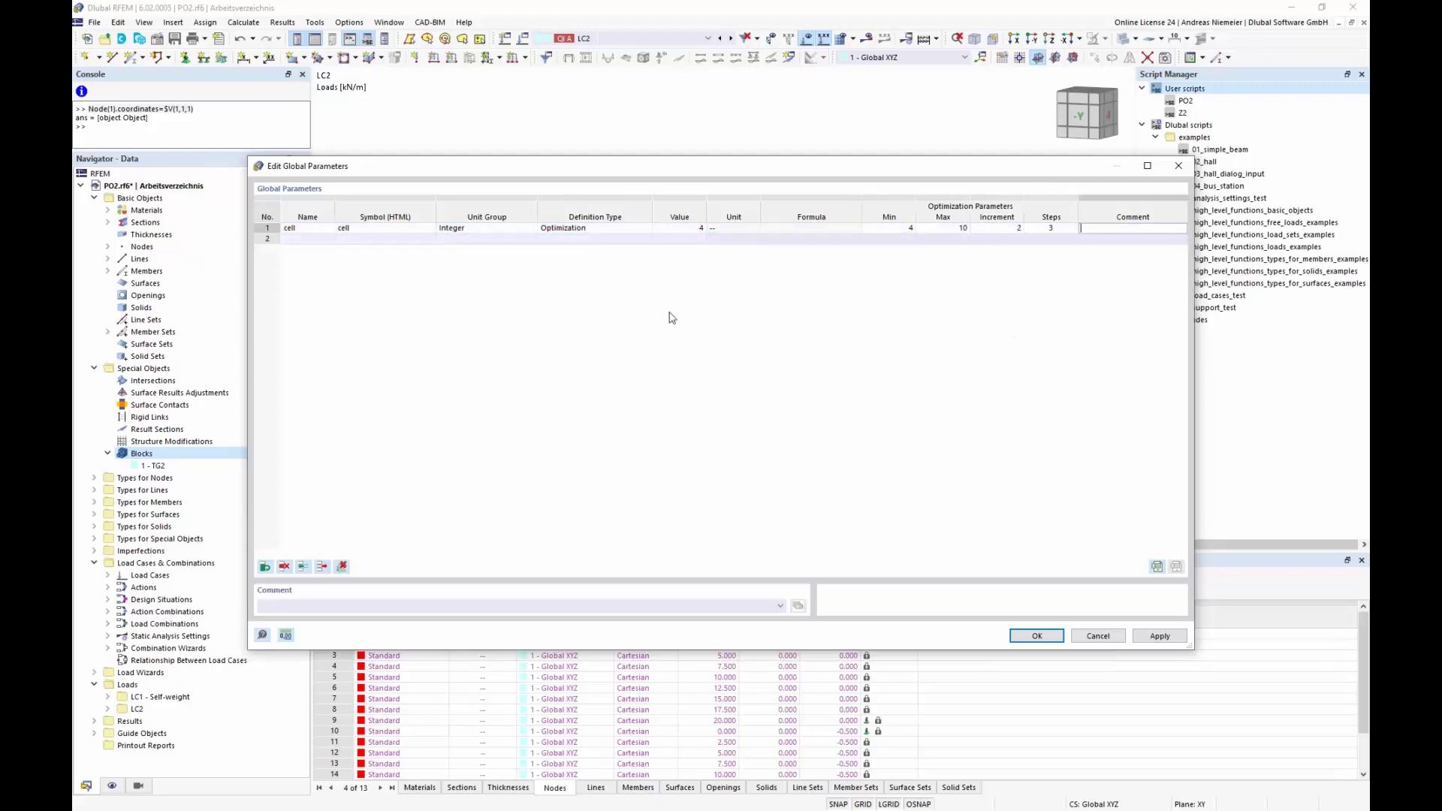
Add a length parameter named height with a value of 1 m and the definition type Optimization.
click(316, 239)
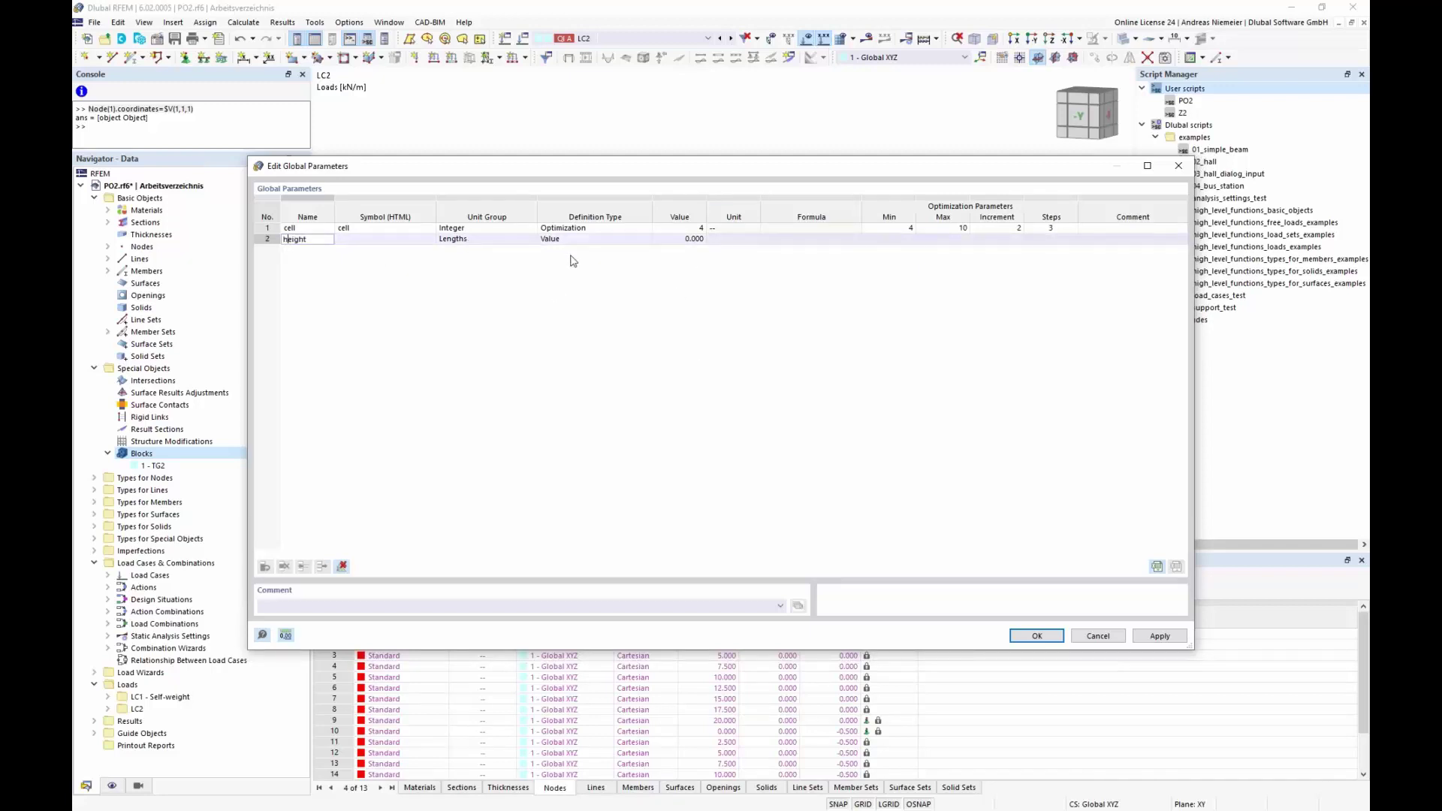
click(680, 238)
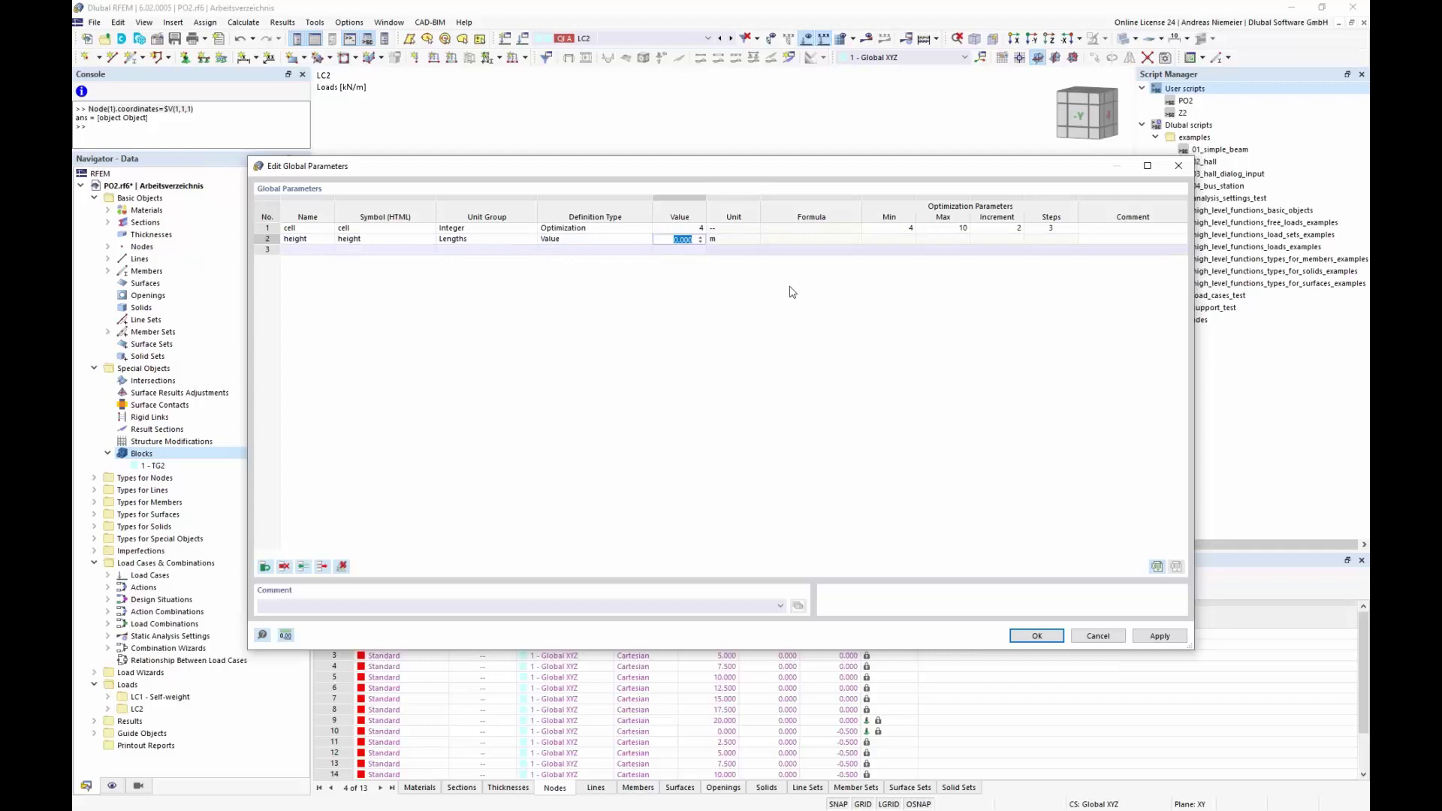
click(601, 240)
click(644, 239)
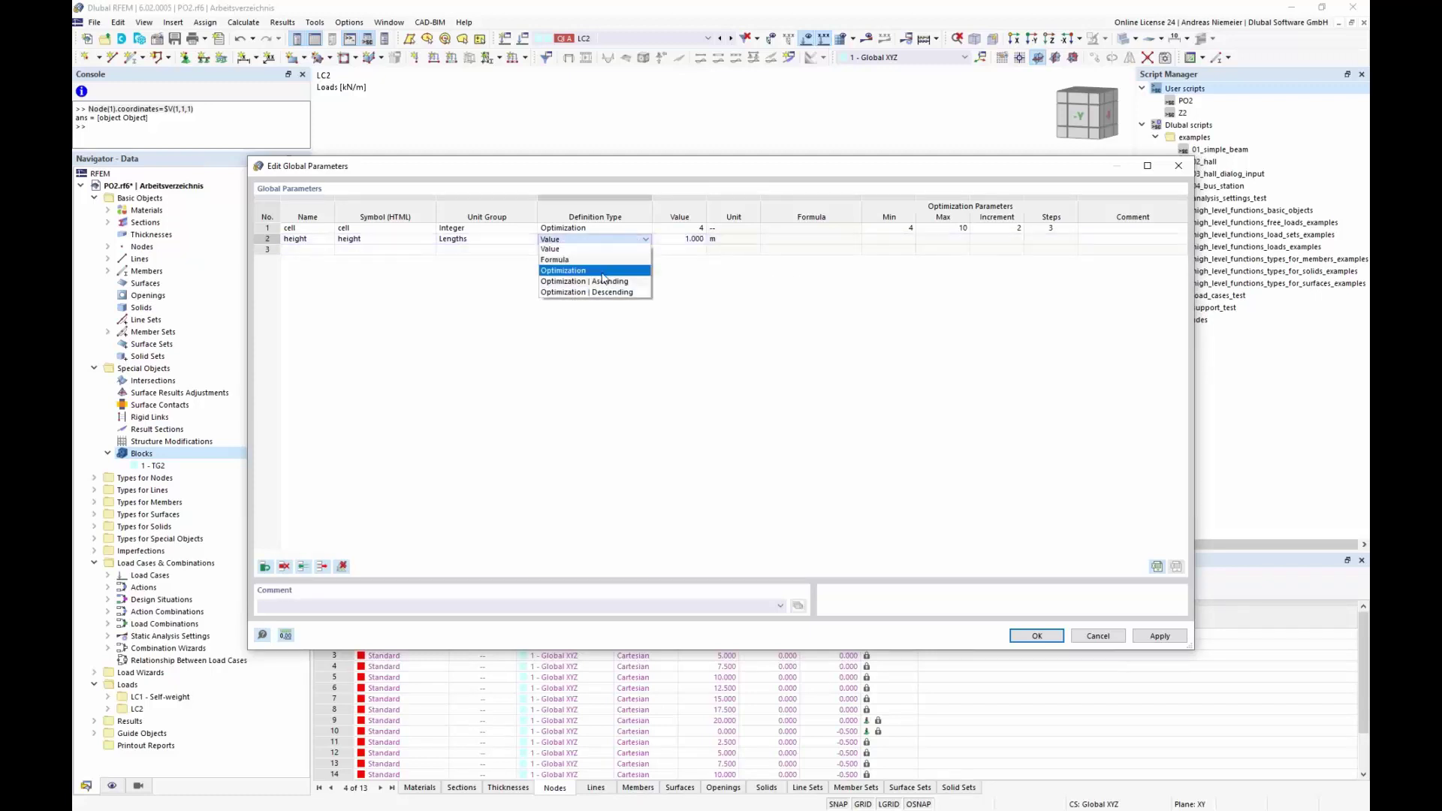
click(582, 270)
Give the height parameter a minimum of 0.5 m, a maximum of 2 m and an increment, and accept the global parameters.
click(880, 240)
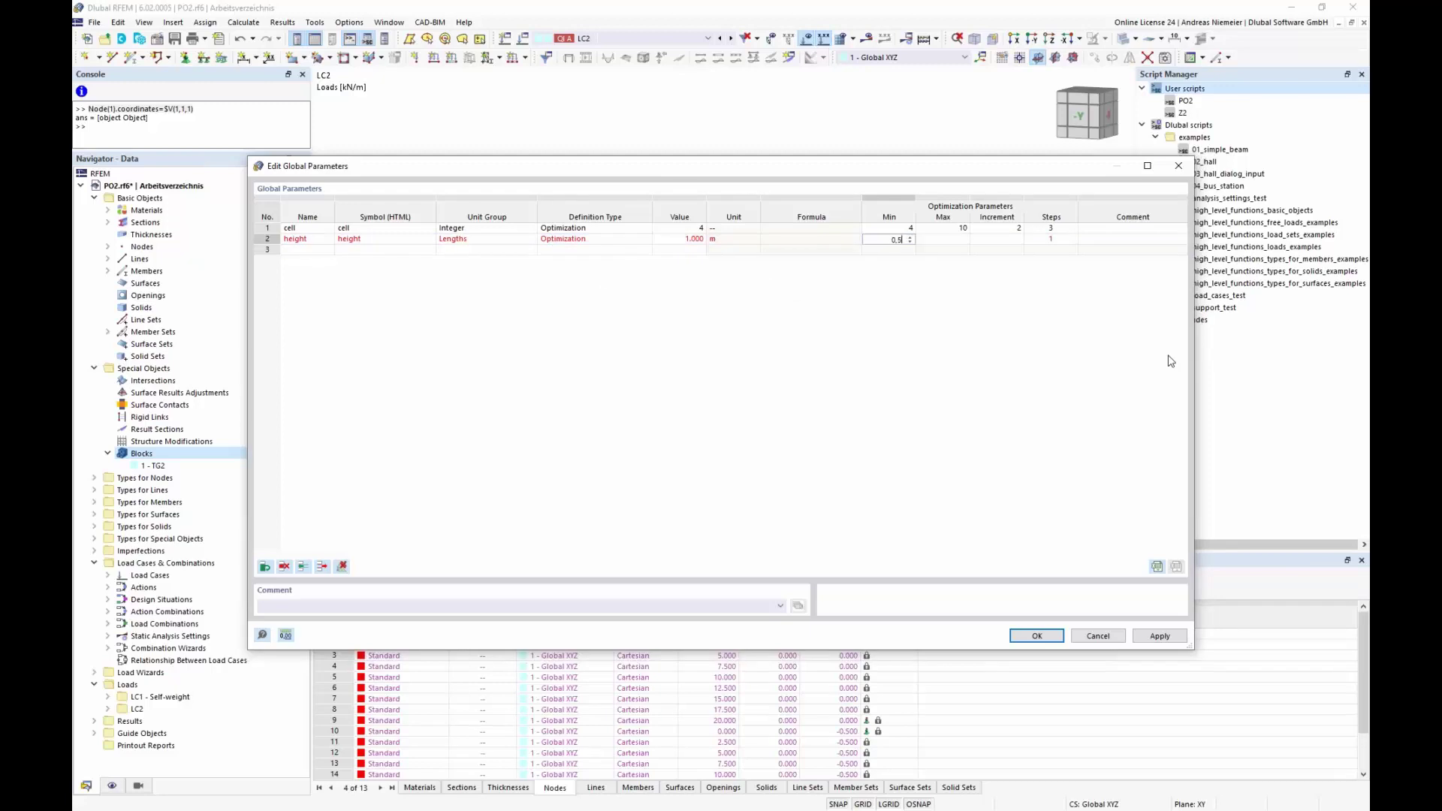
key(Tab)
text(2)
key(Tab)
text(0)
key(Tab)
click(1036, 636)
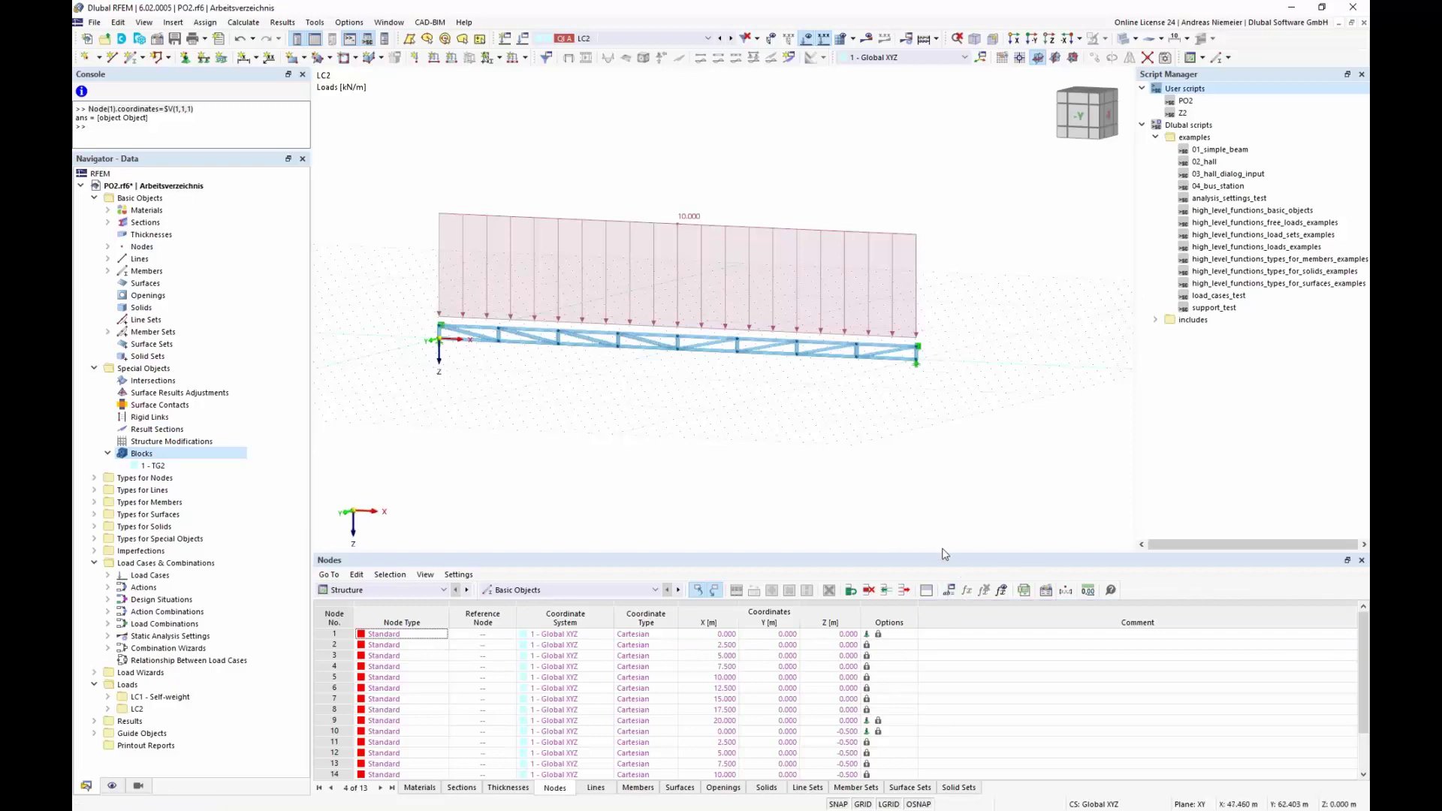
Link the TG2 block's number of bays to the global parameter cell through a formula.
double_click(156, 467)
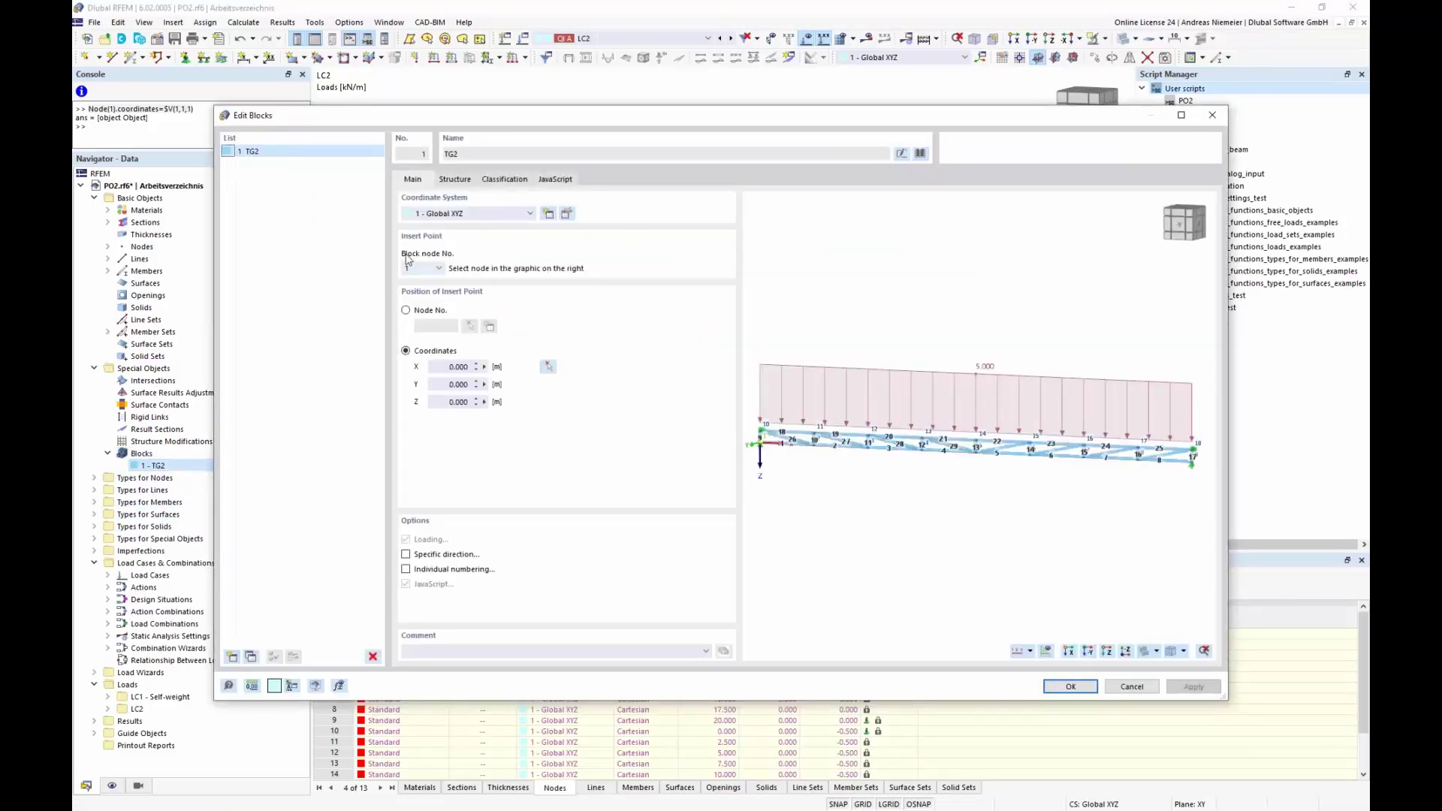
click(453, 180)
click(622, 221)
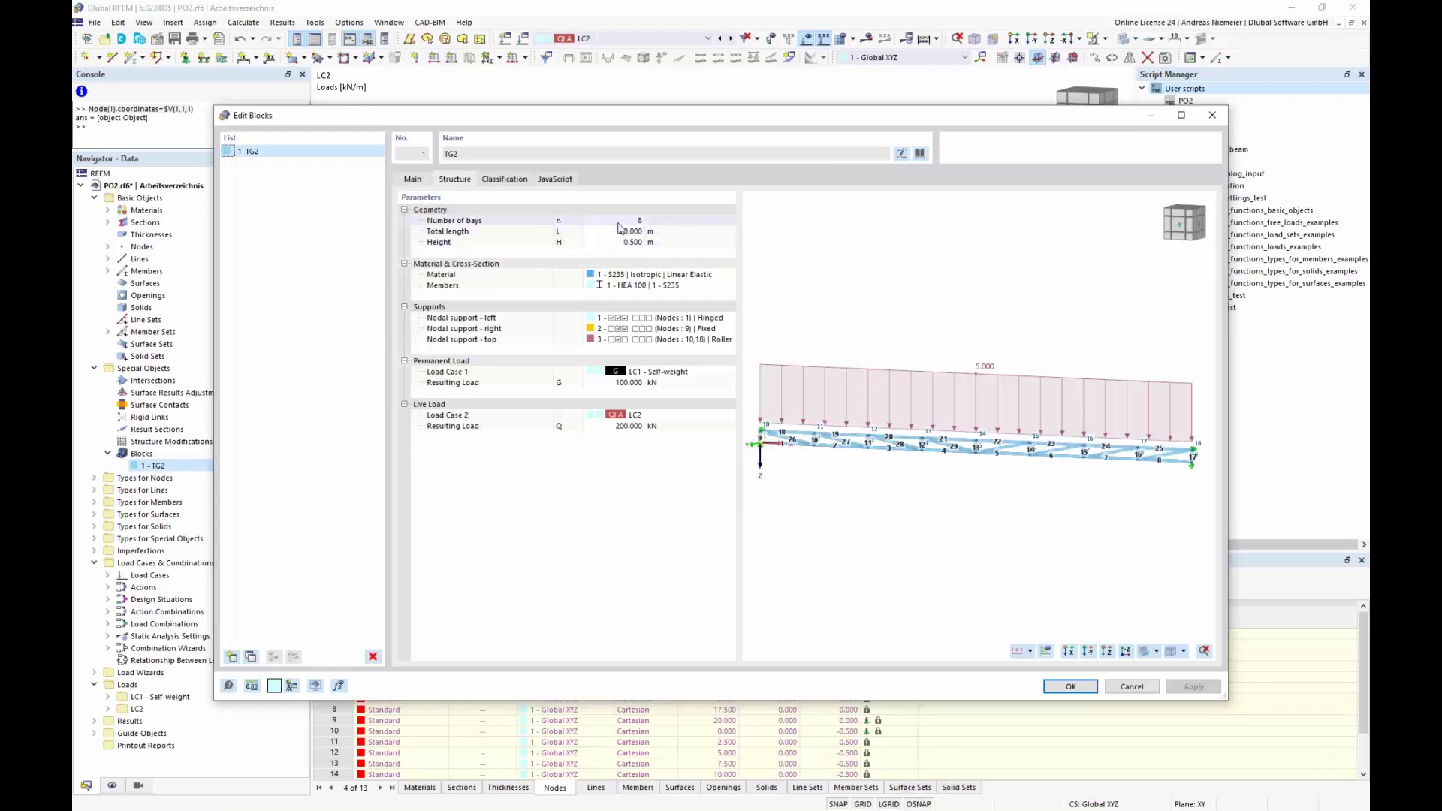
click(641, 221)
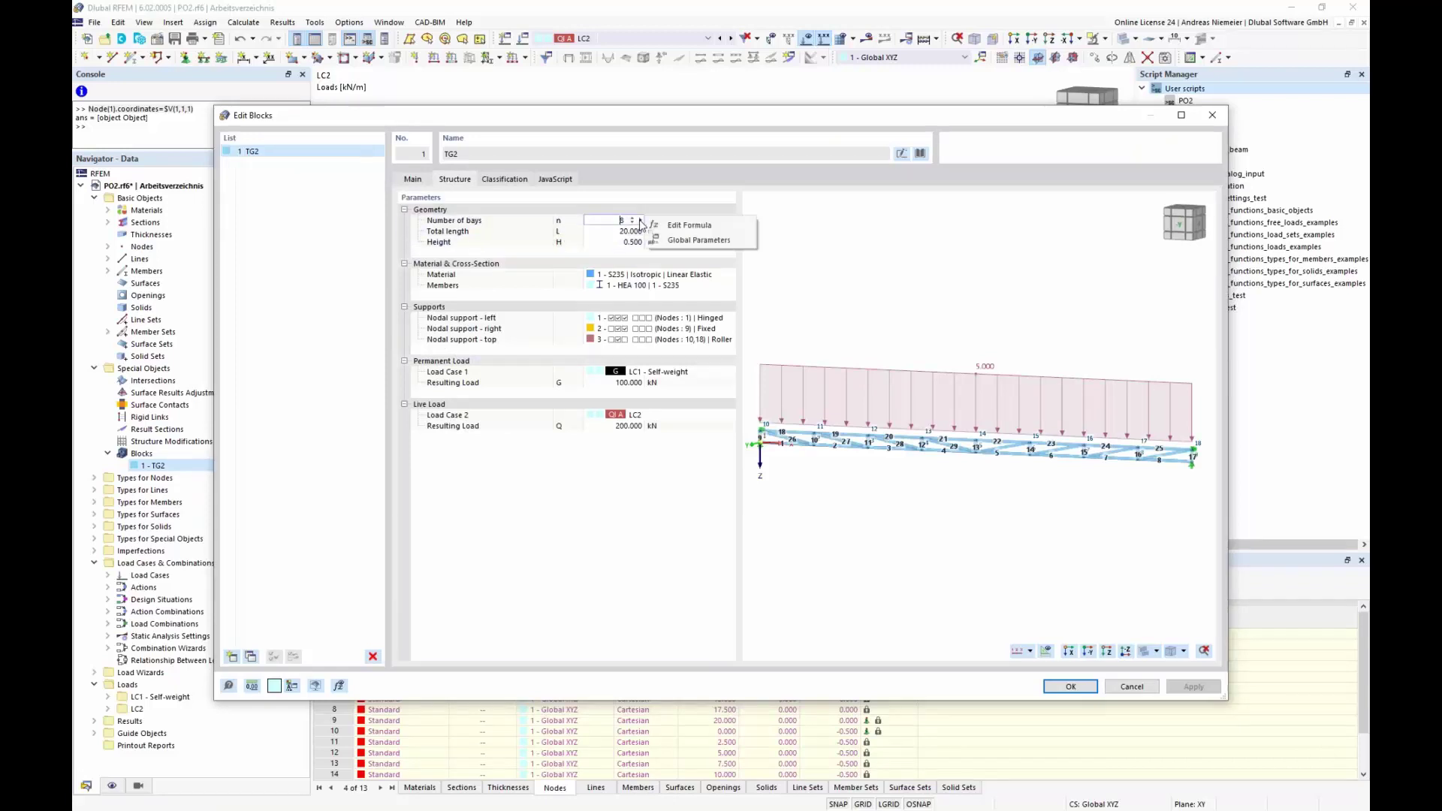
click(683, 225)
text(cell)
click(569, 354)
click(766, 500)
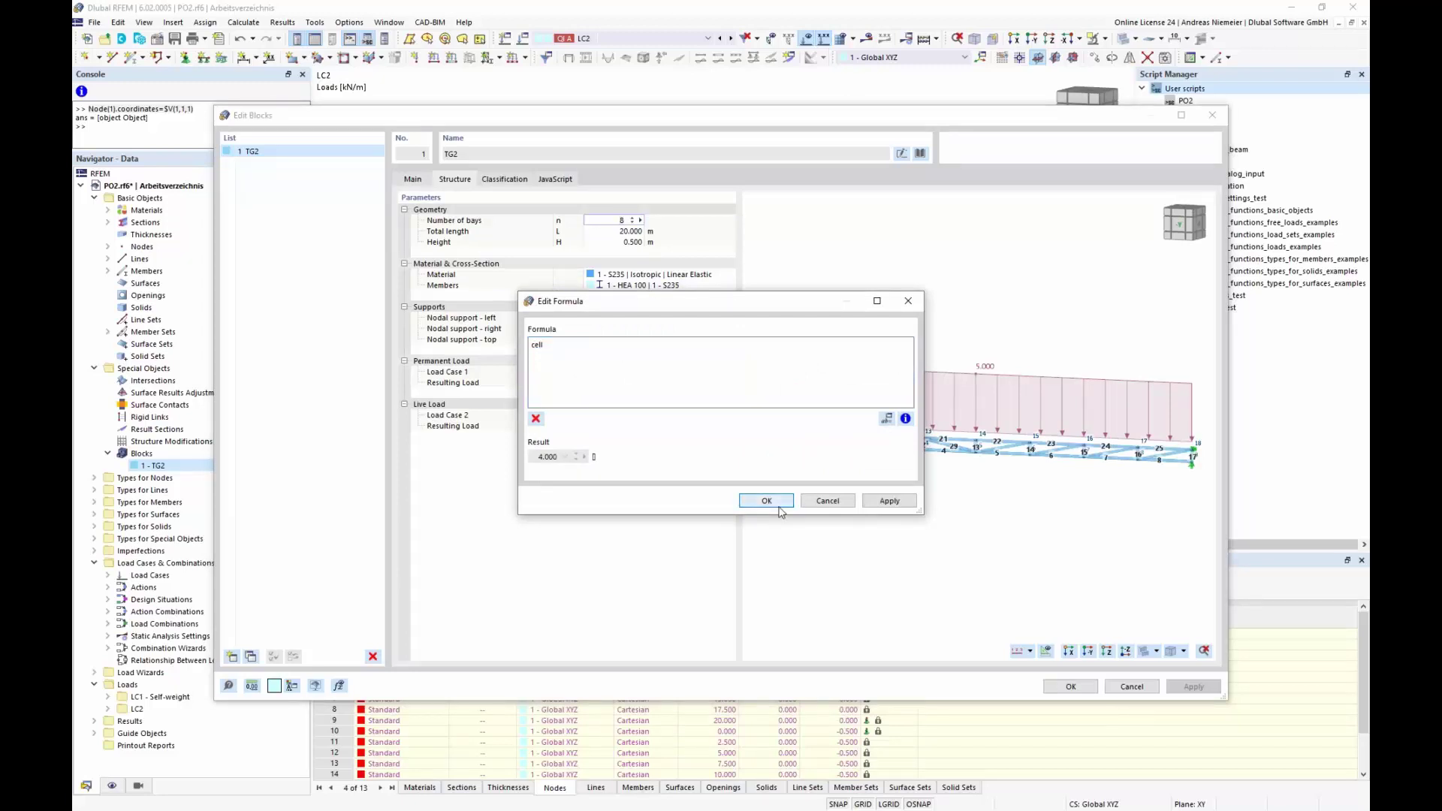
Link the TG2 block's height to the global parameter height with a formula and regenerate the block.
click(620, 243)
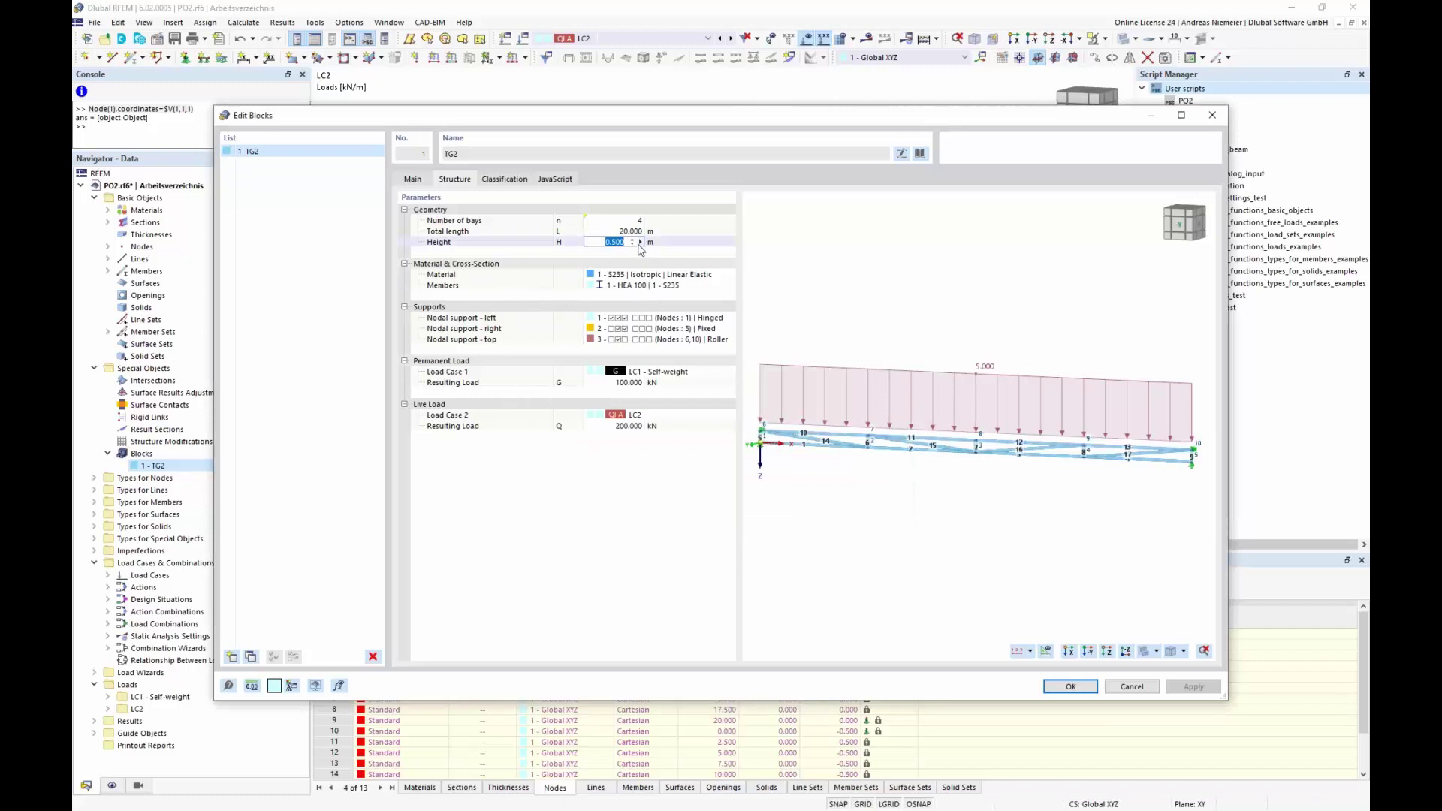
click(640, 242)
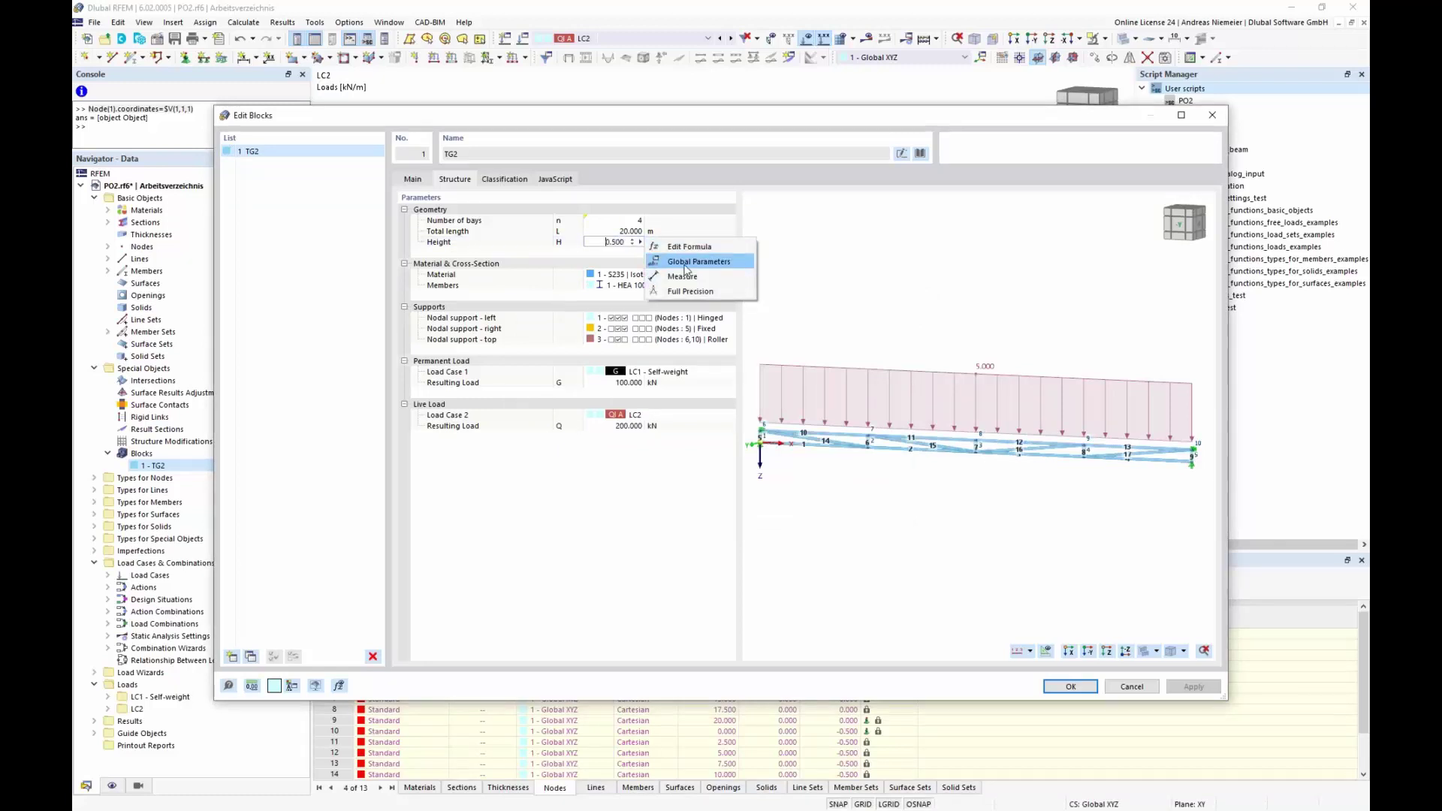
click(679, 247)
text(he)
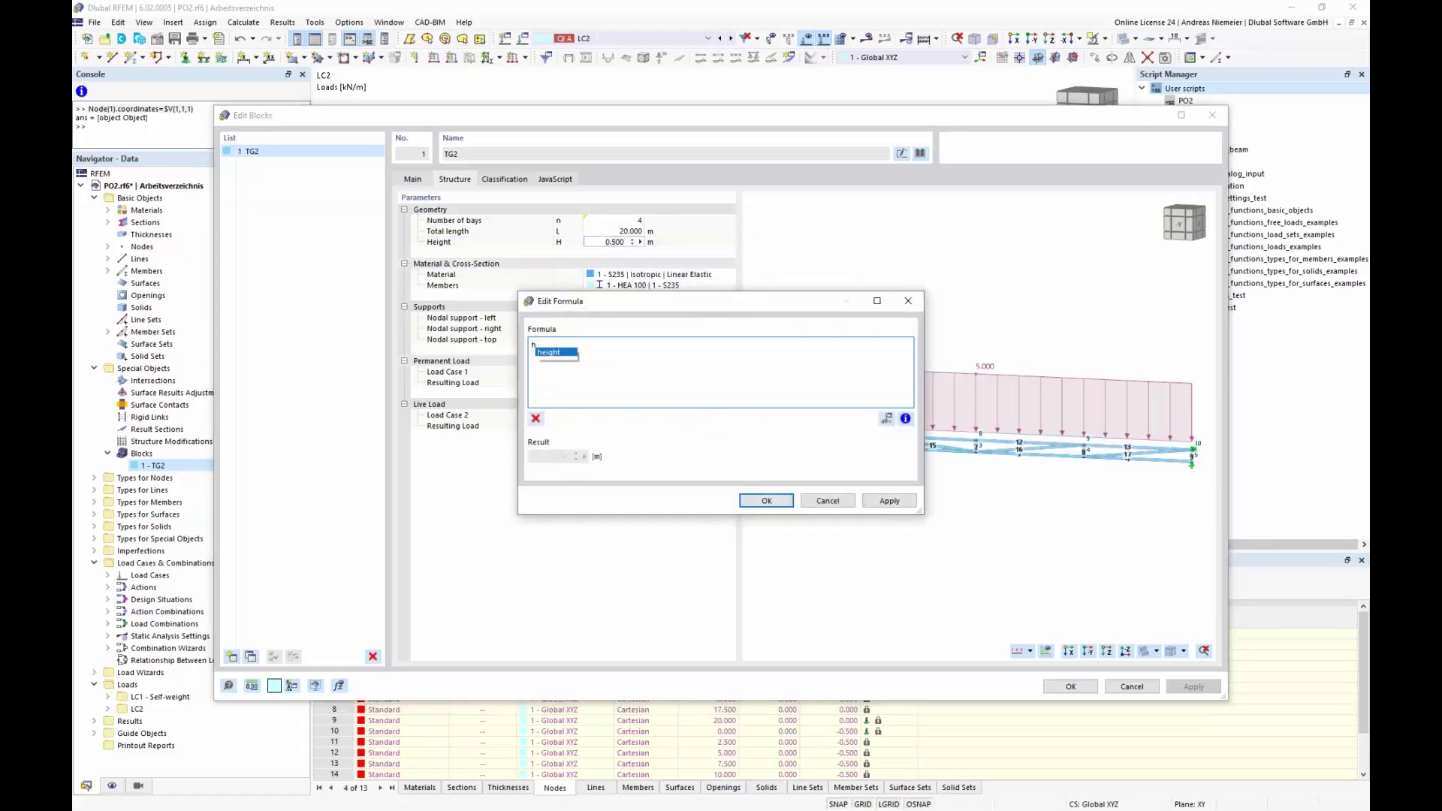
click(558, 354)
click(752, 502)
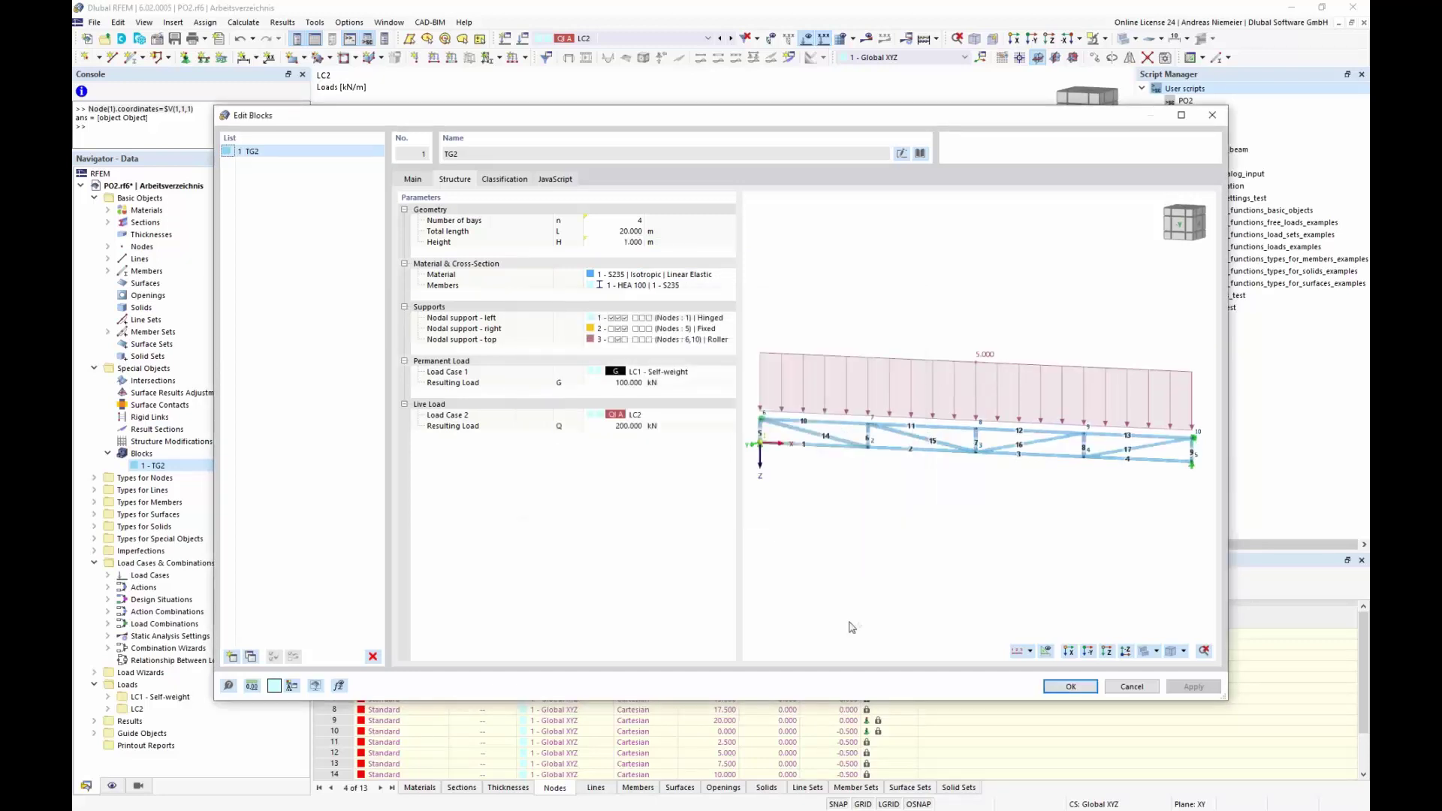
click(1070, 687)
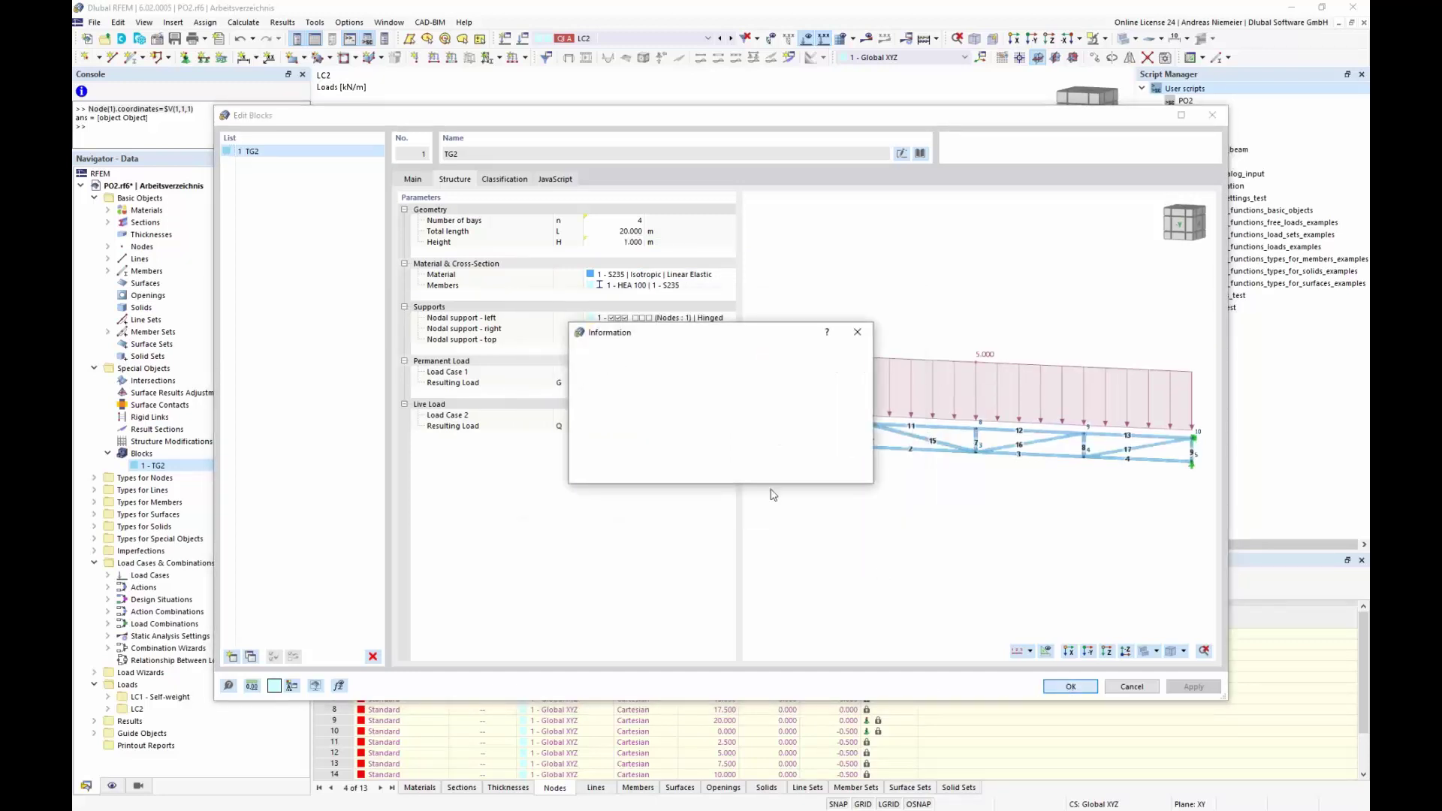
click(837, 471)
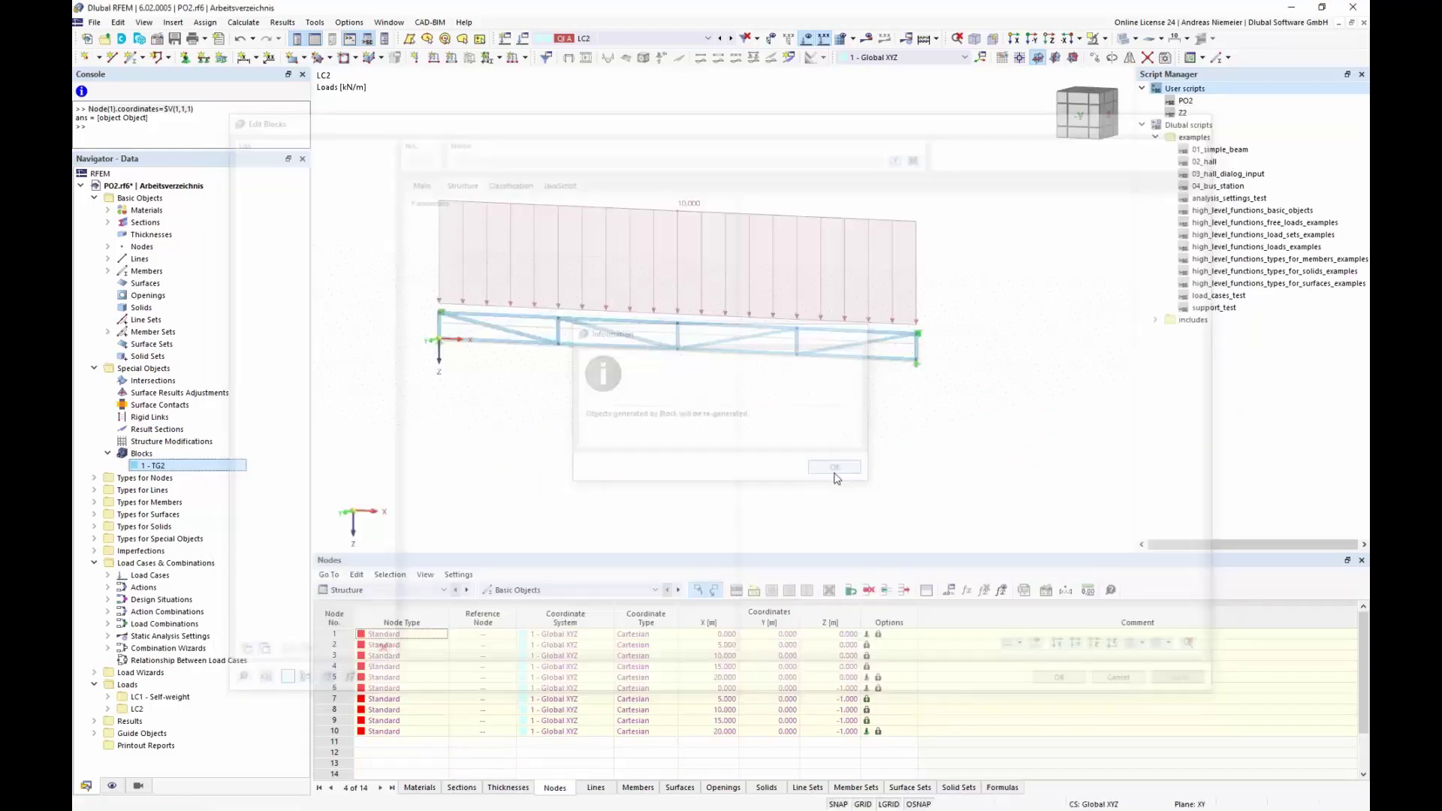
Activate the Stress-Strain Analysis and Optimization & Costs / CO2 Emission Estimation add-ons in the model's base data.
ctrl+middle_drag(745, 369, 795, 408)
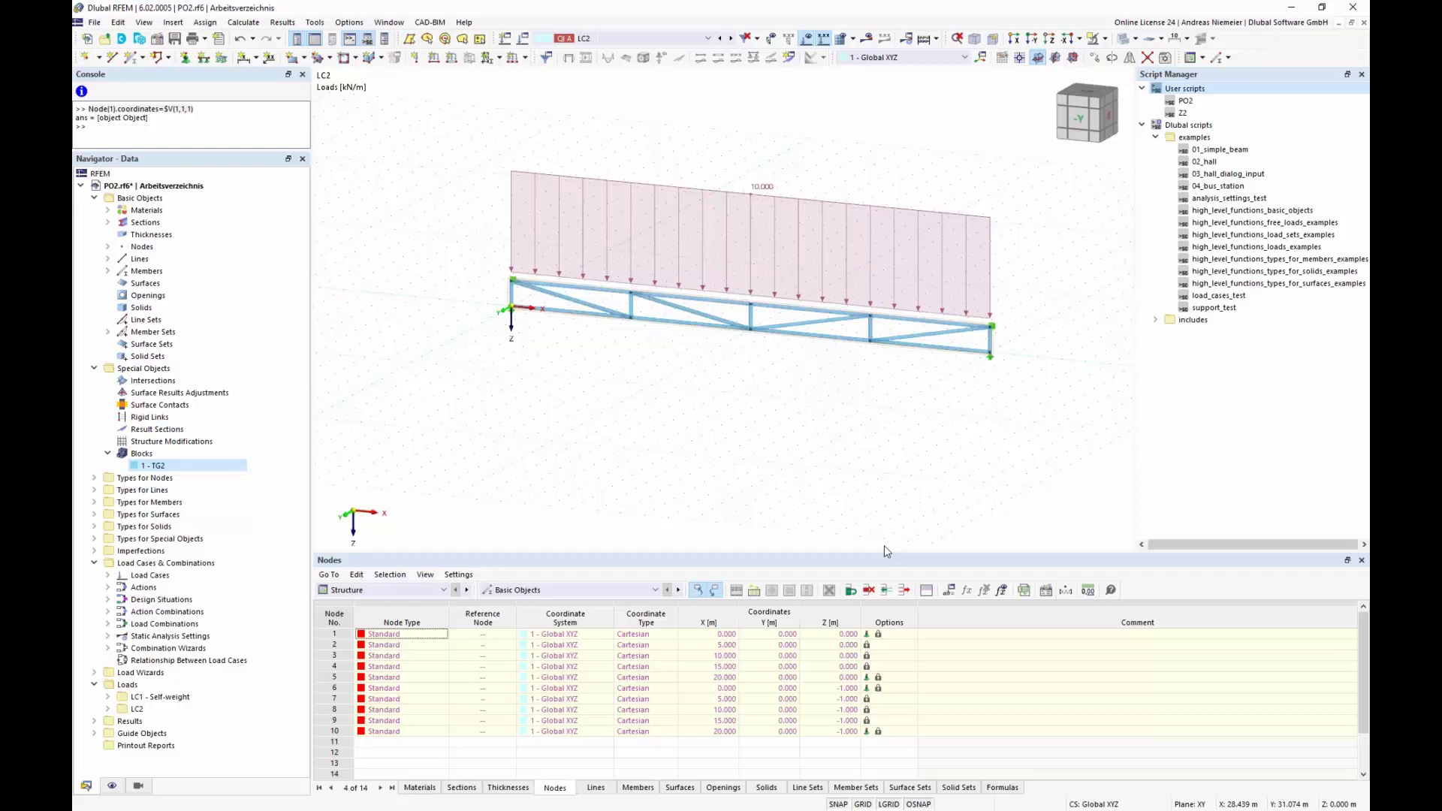
click(161, 44)
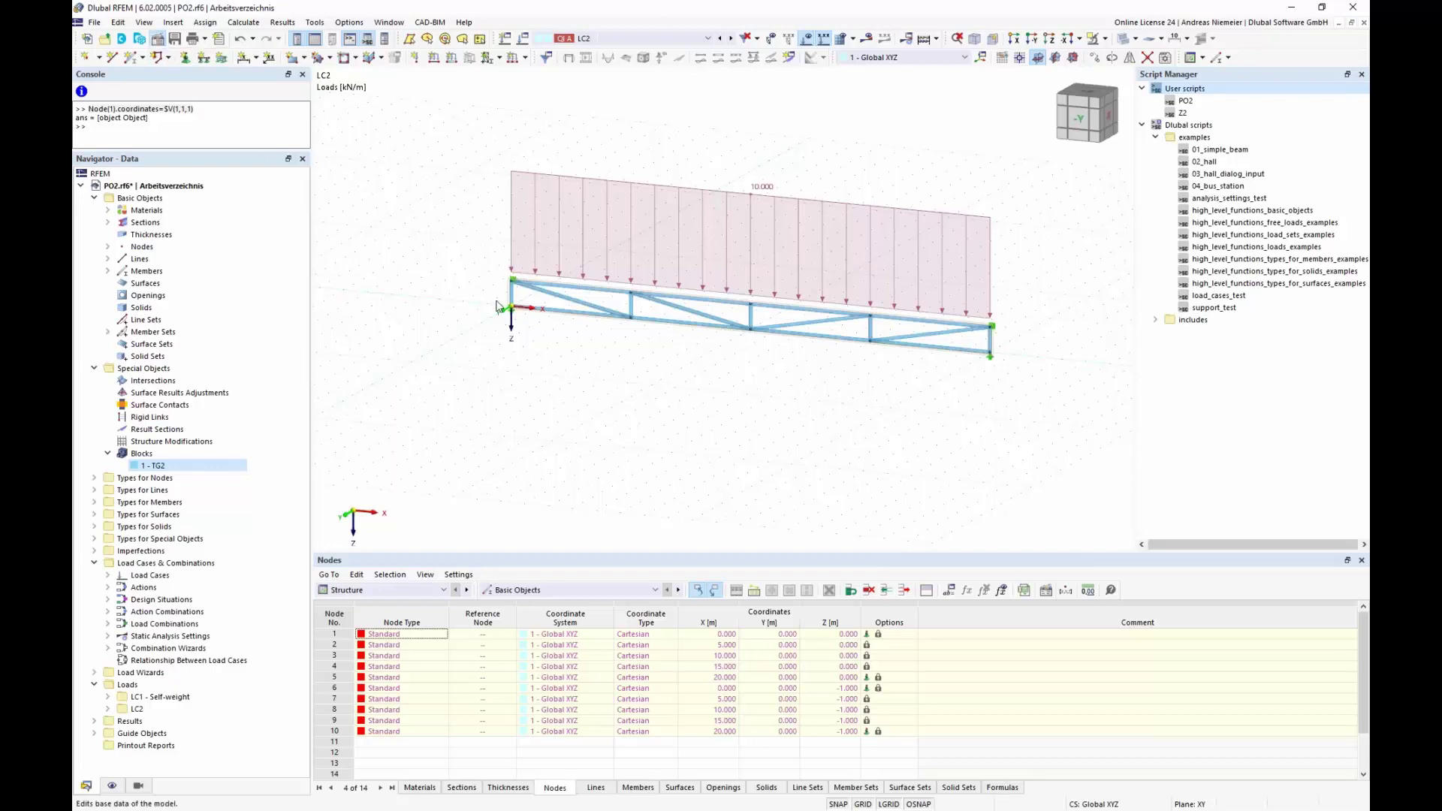
click(502, 150)
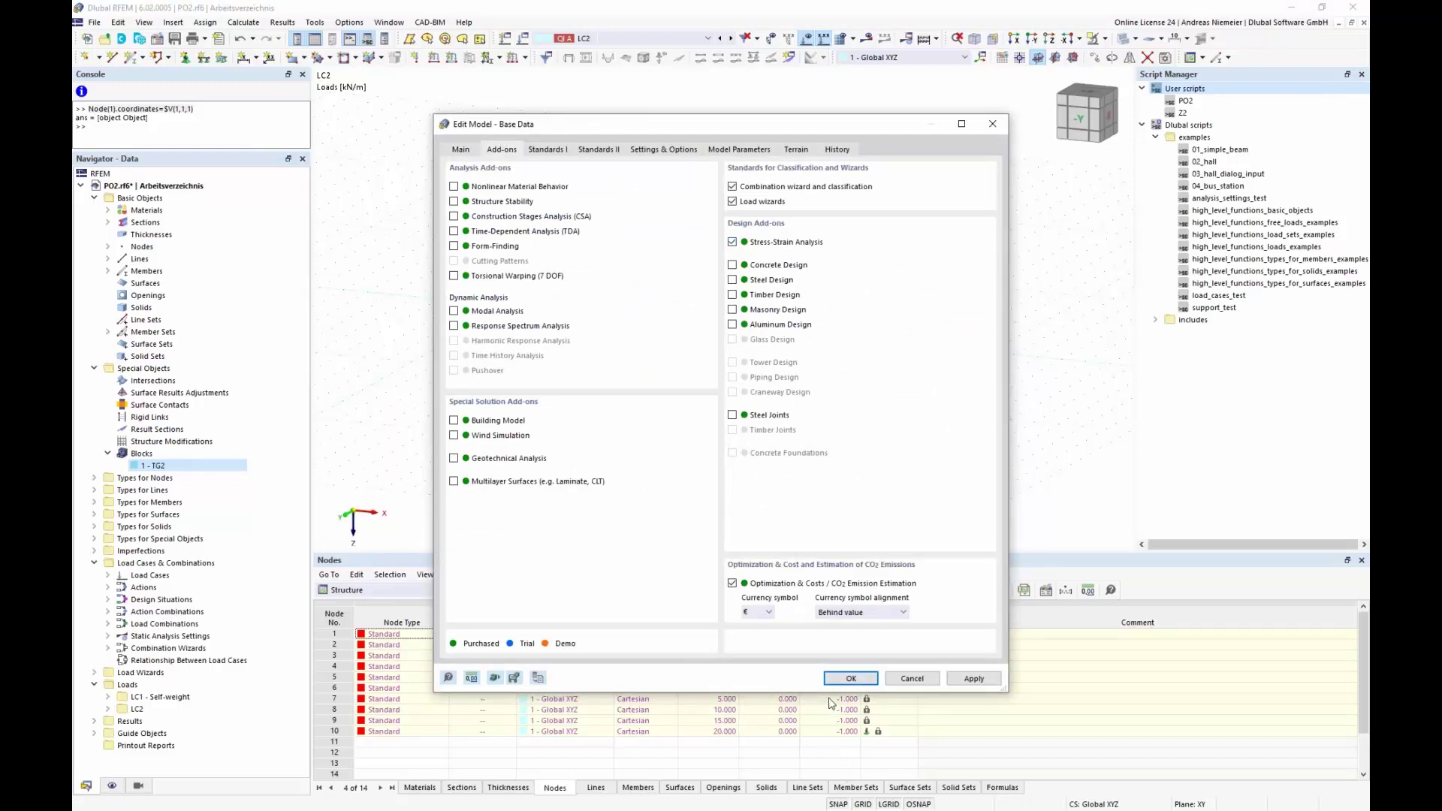
click(849, 678)
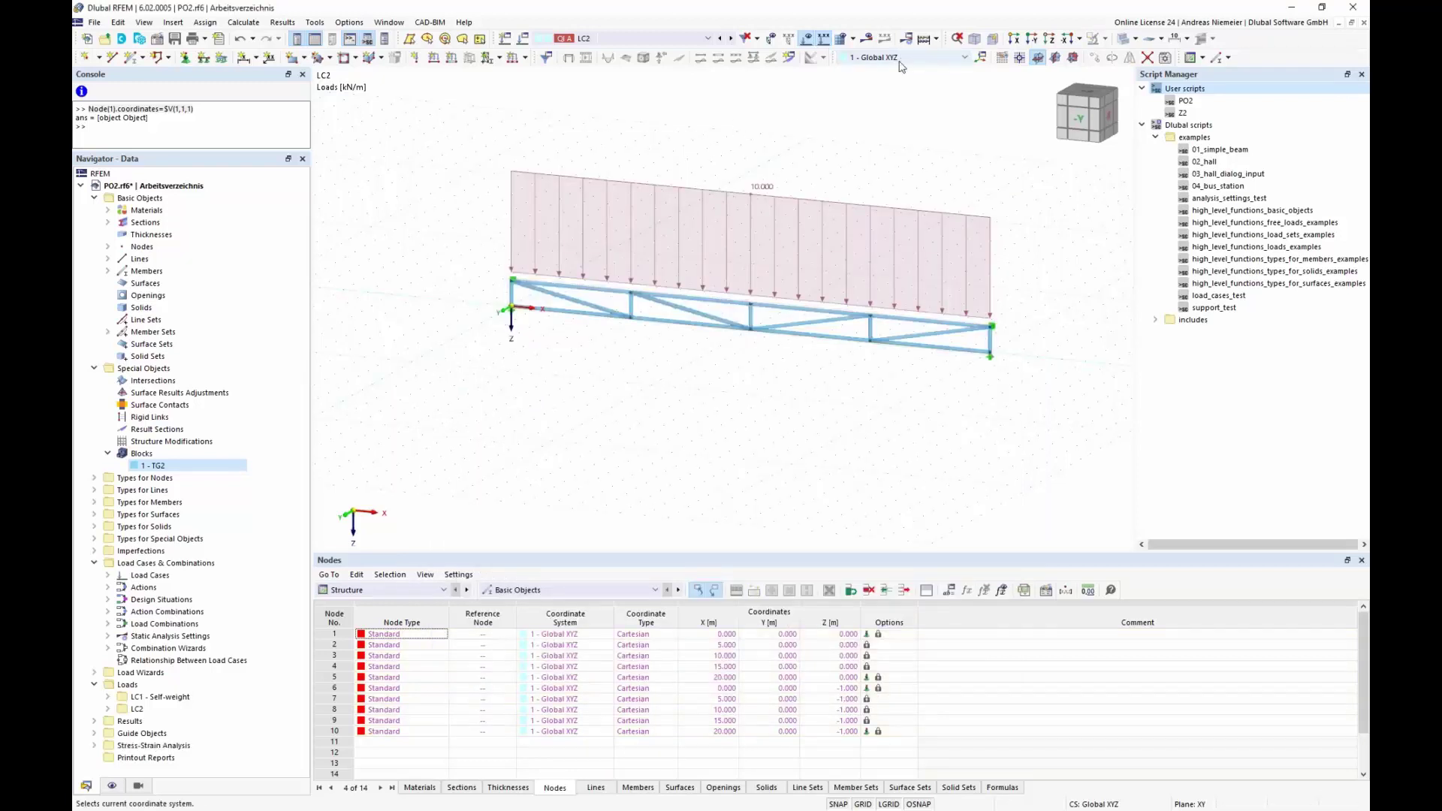
Delete the SLS design situations DS2 to DS4 (Characteristic, Frequent and Quasi-permanent).
click(524, 39)
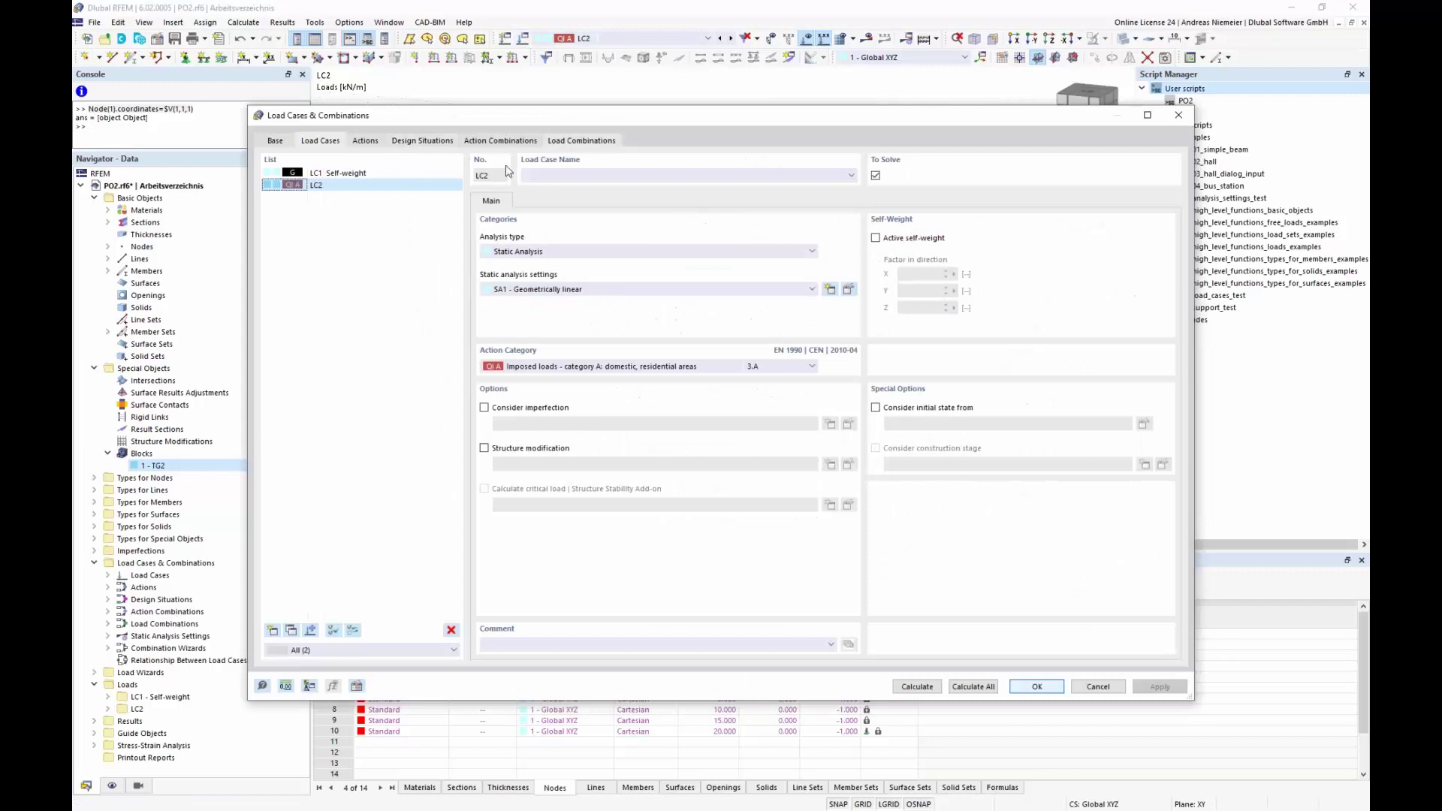
click(577, 141)
click(421, 141)
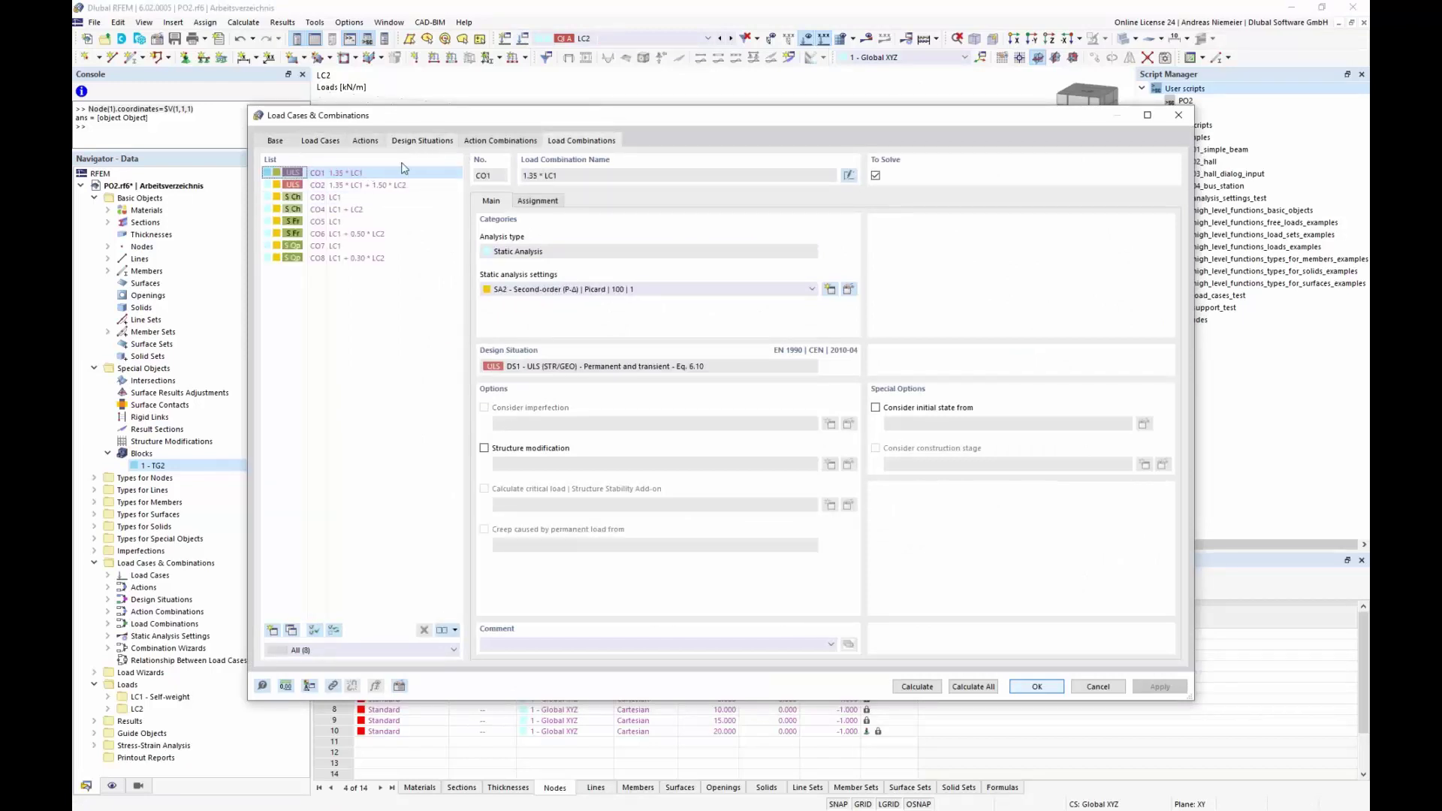
click(345, 185)
shift+click(345, 210)
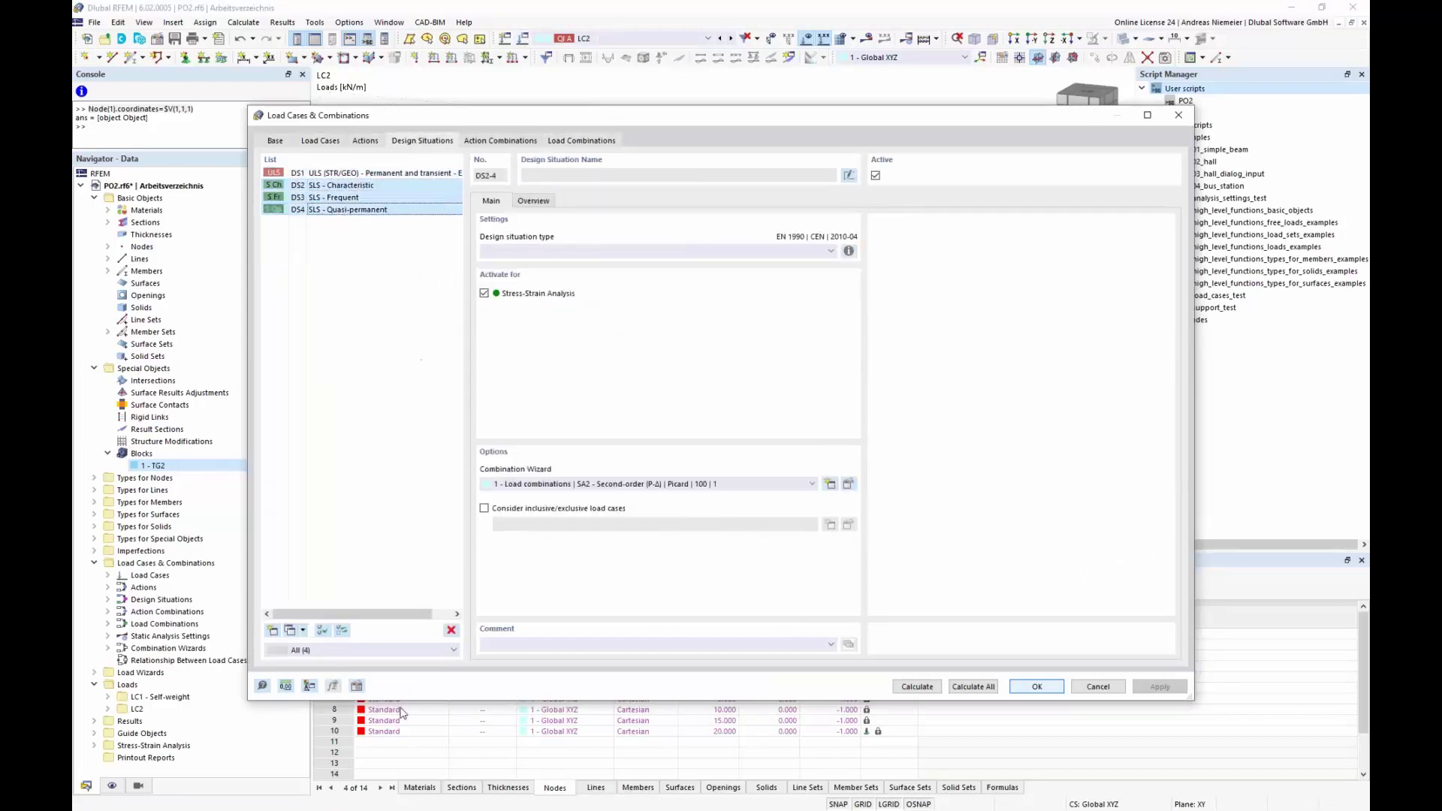
click(451, 631)
click(727, 460)
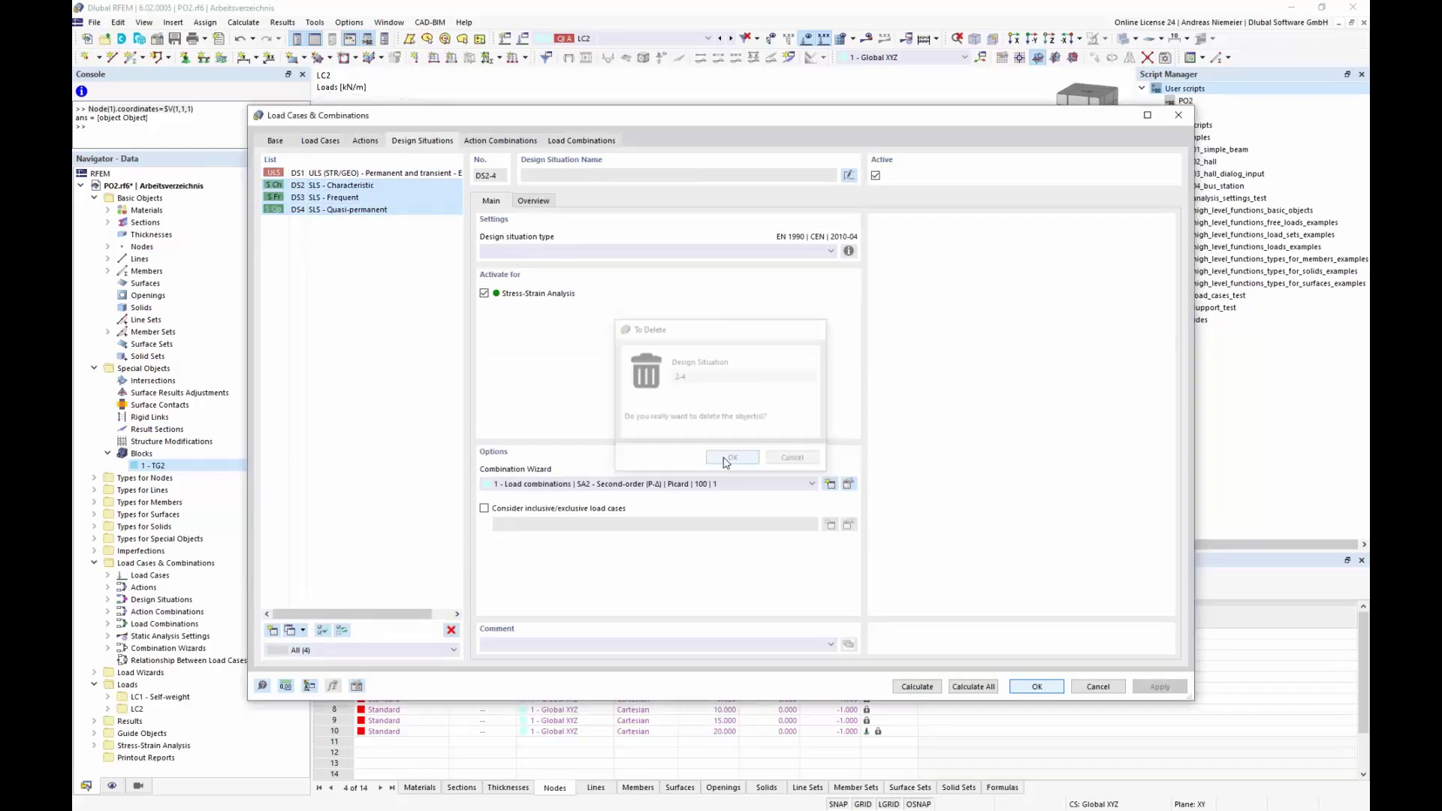
Assign combination wizard 2 with the geometrically linear SA1 settings to design situation DS1 and run the calculation.
click(848, 485)
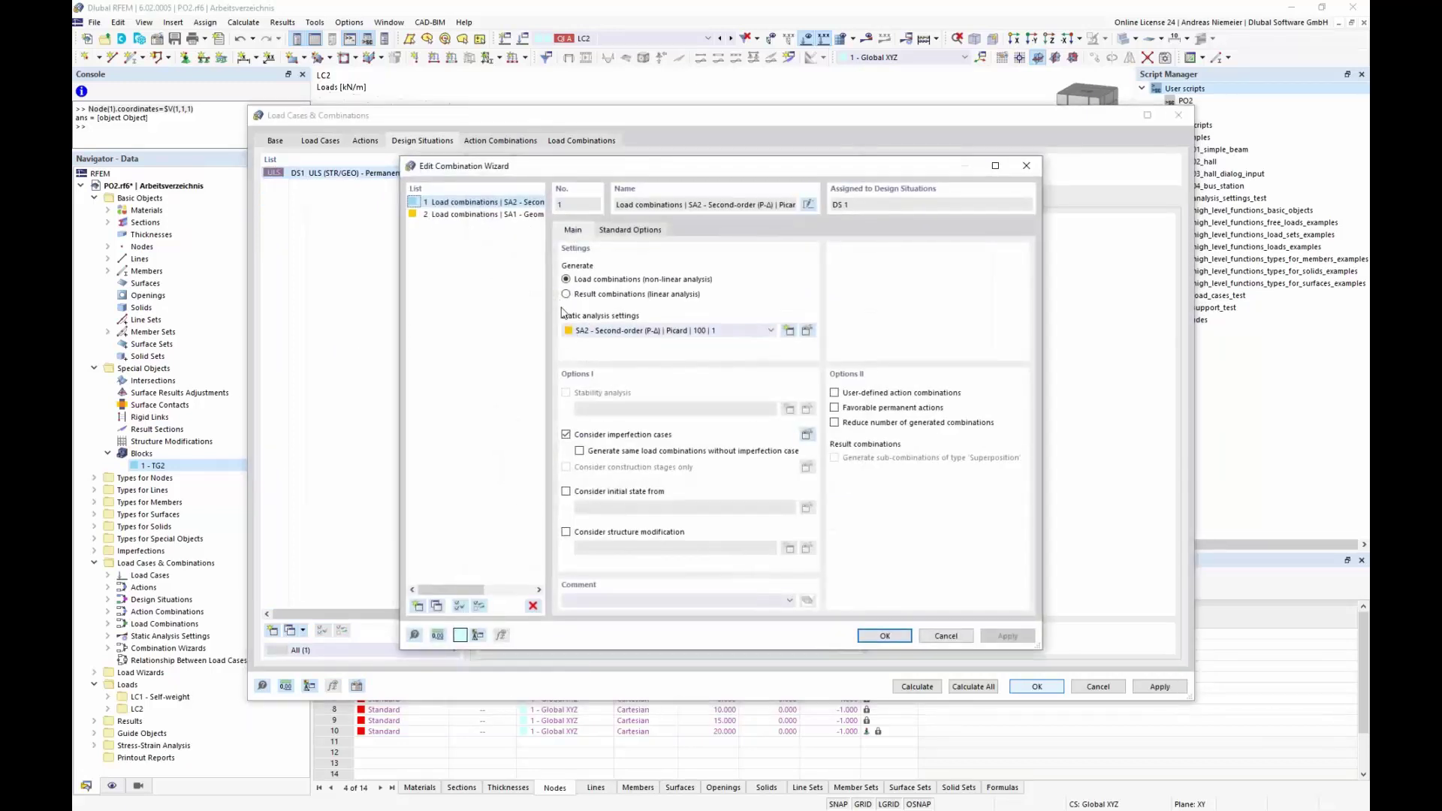
click(931, 636)
click(646, 485)
click(629, 517)
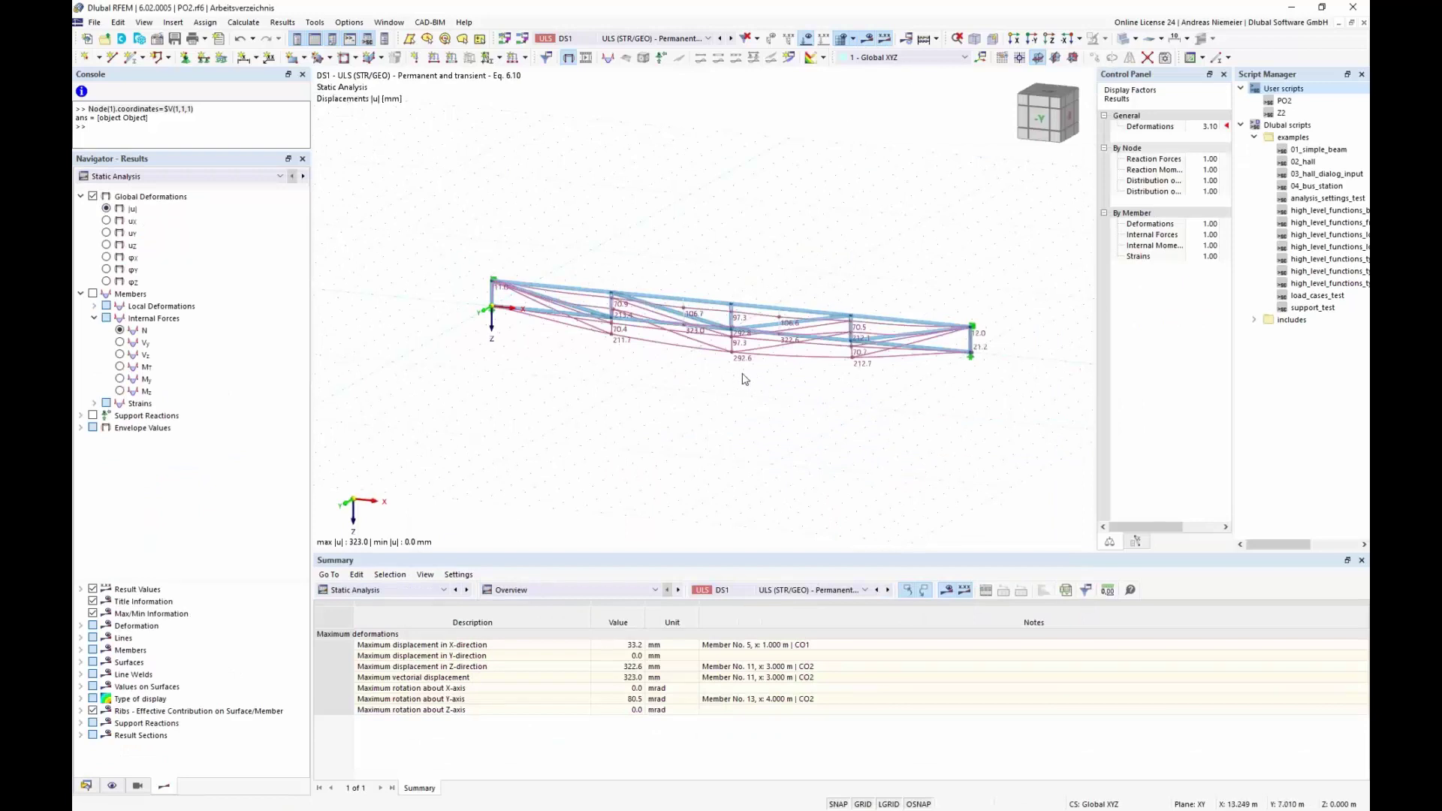
Display the stress-strain analysis results of the truss girder.
scroll(729, 359, up, 2)
scroll(733, 365, down, 1)
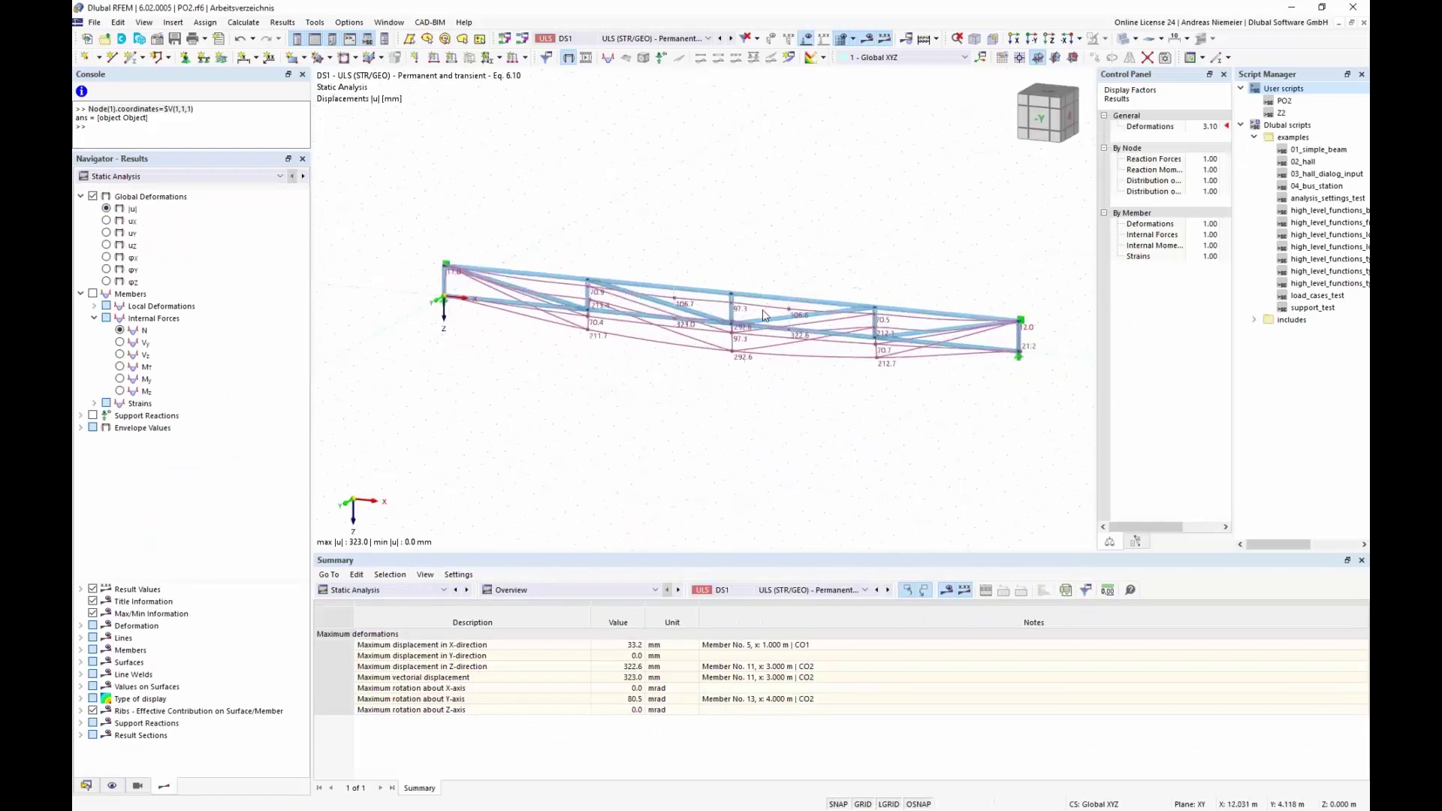
click(368, 591)
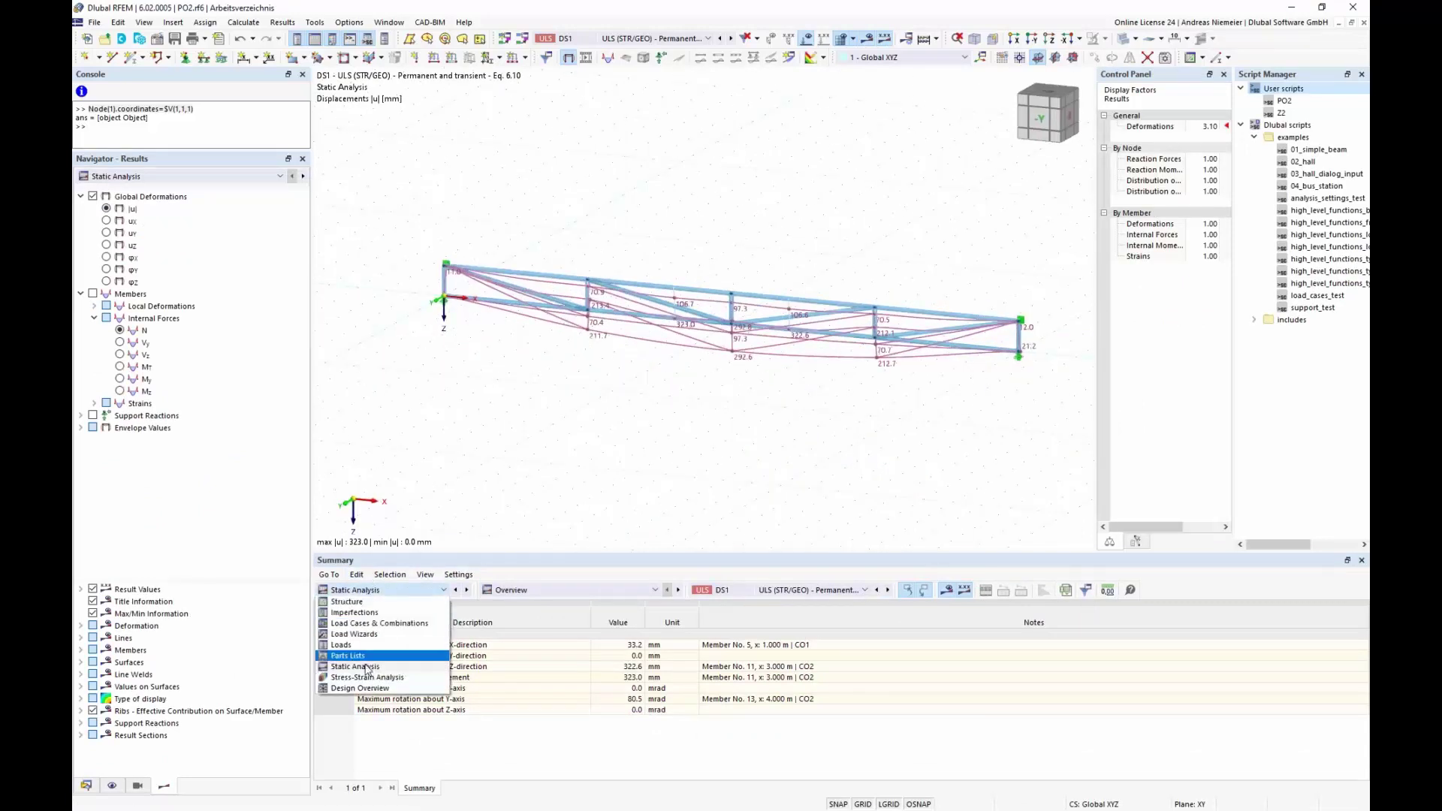
click(368, 678)
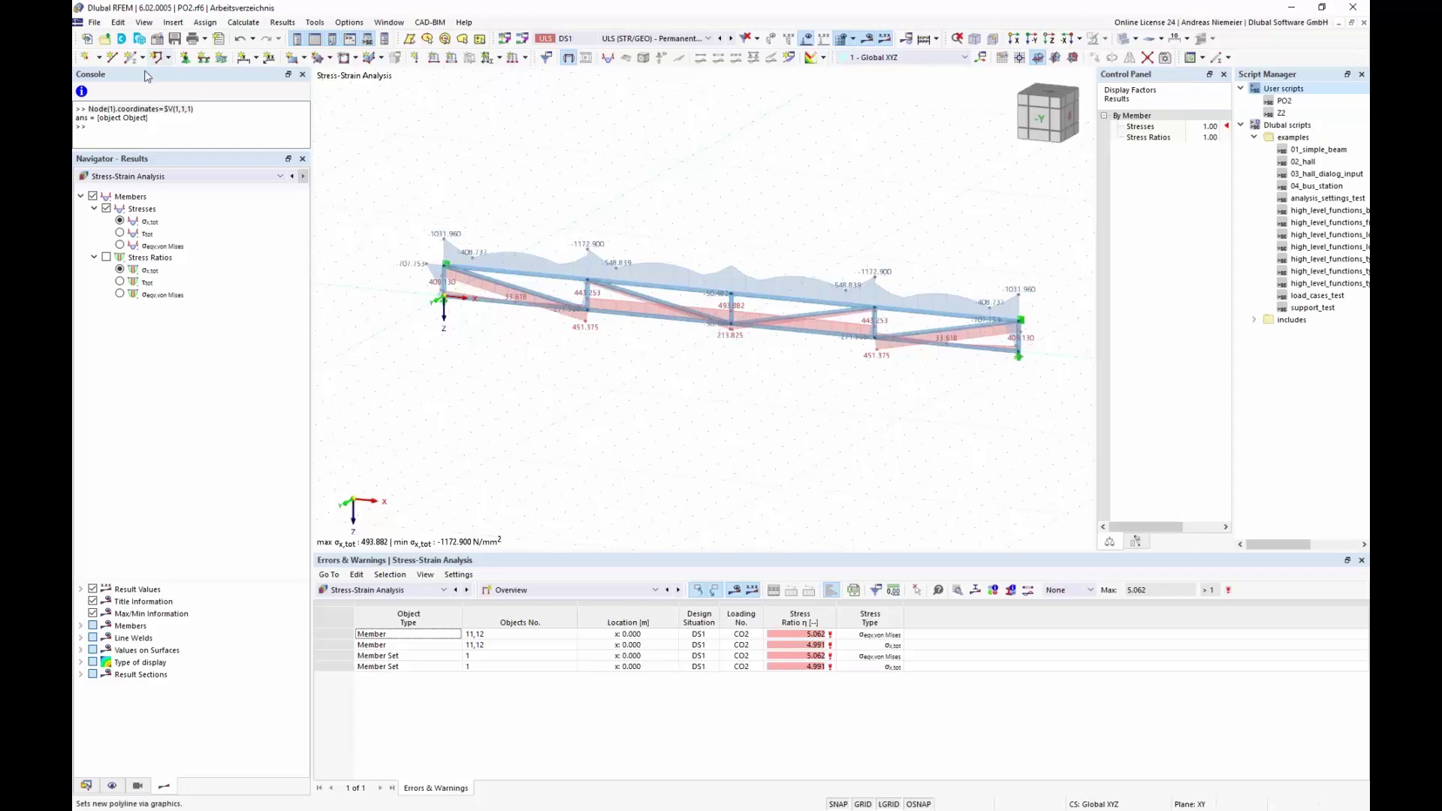
Examine the optimization settings, including the values to optimize and the available optimization targets, and close them without applying changes.
click(243, 21)
click(302, 267)
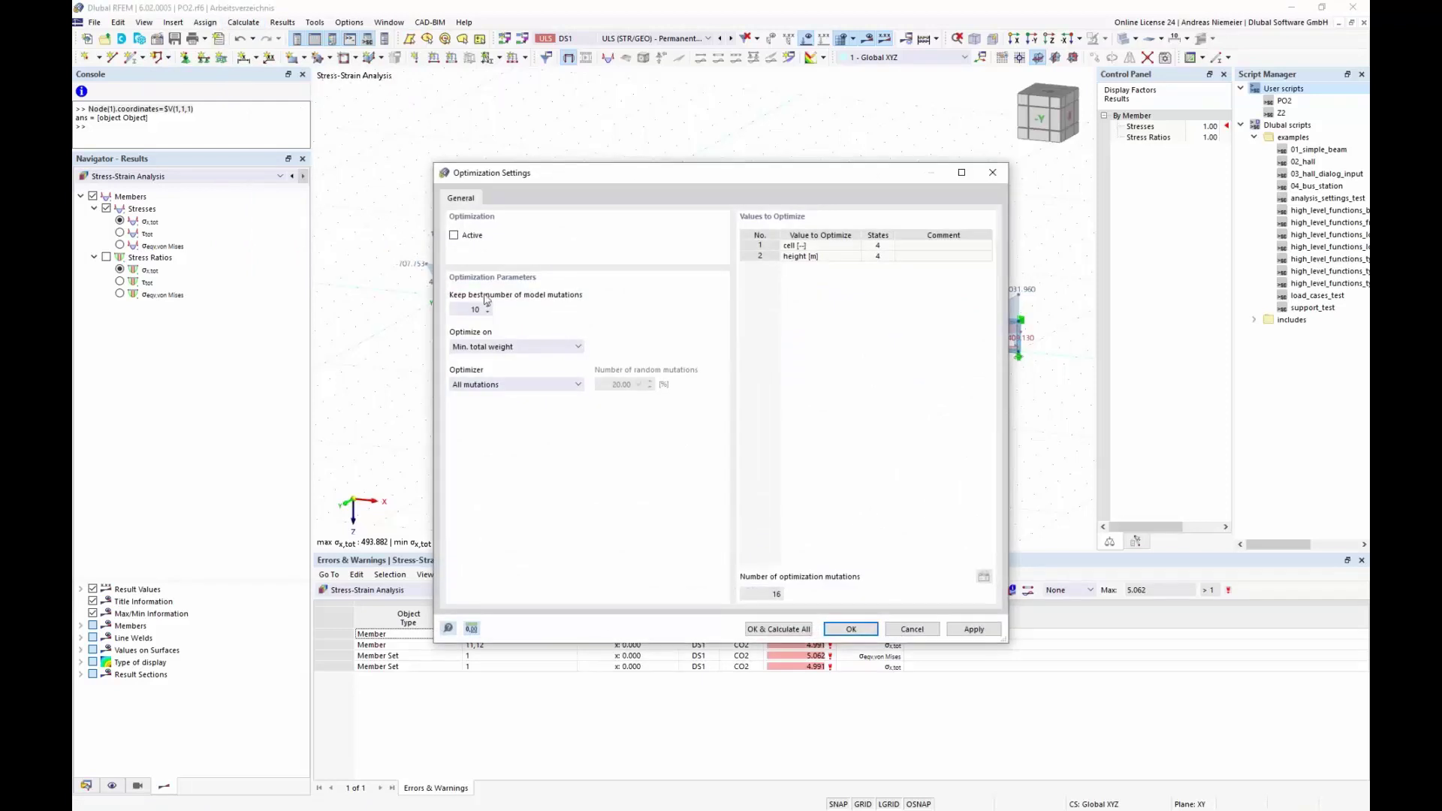
click(474, 236)
click(509, 349)
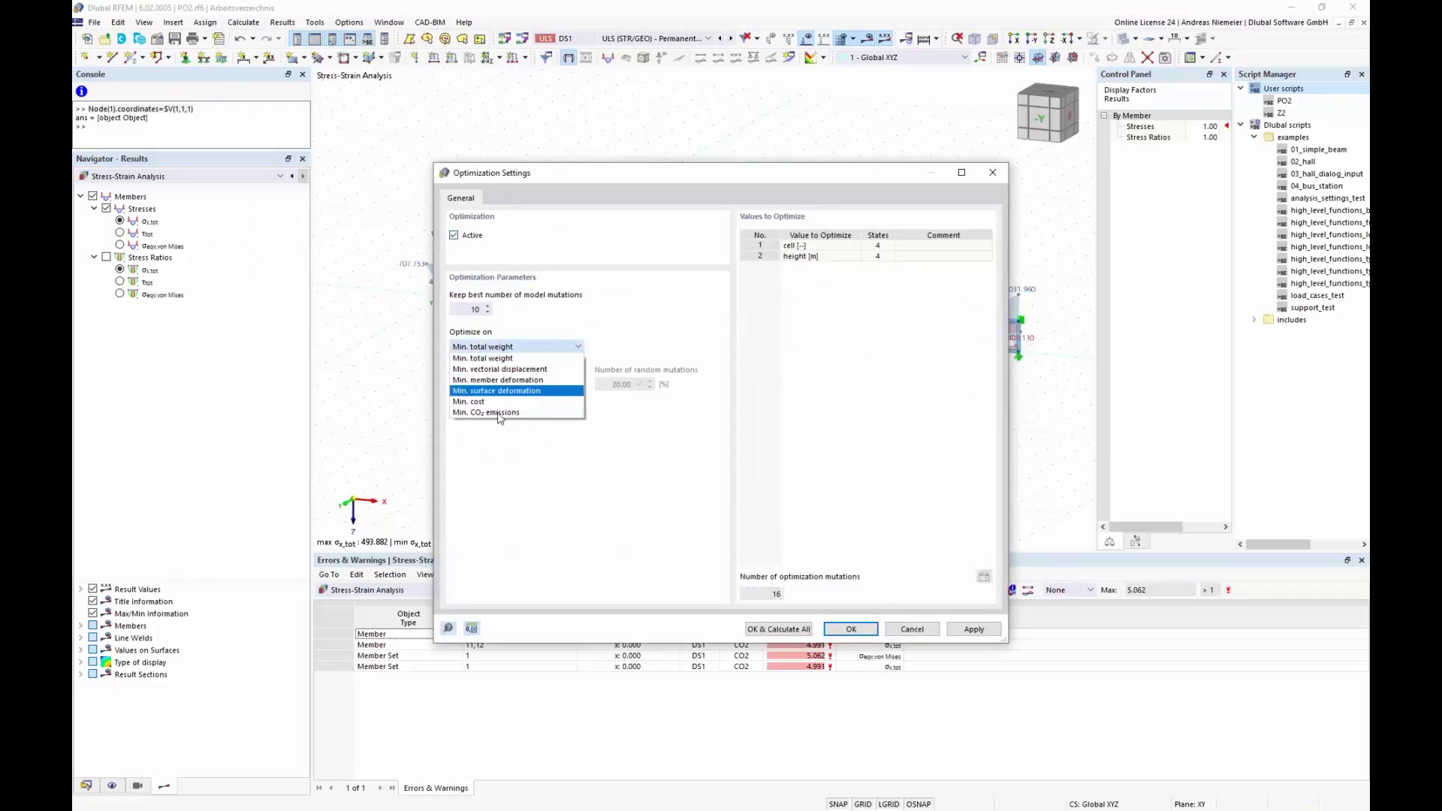
click(816, 311)
click(789, 244)
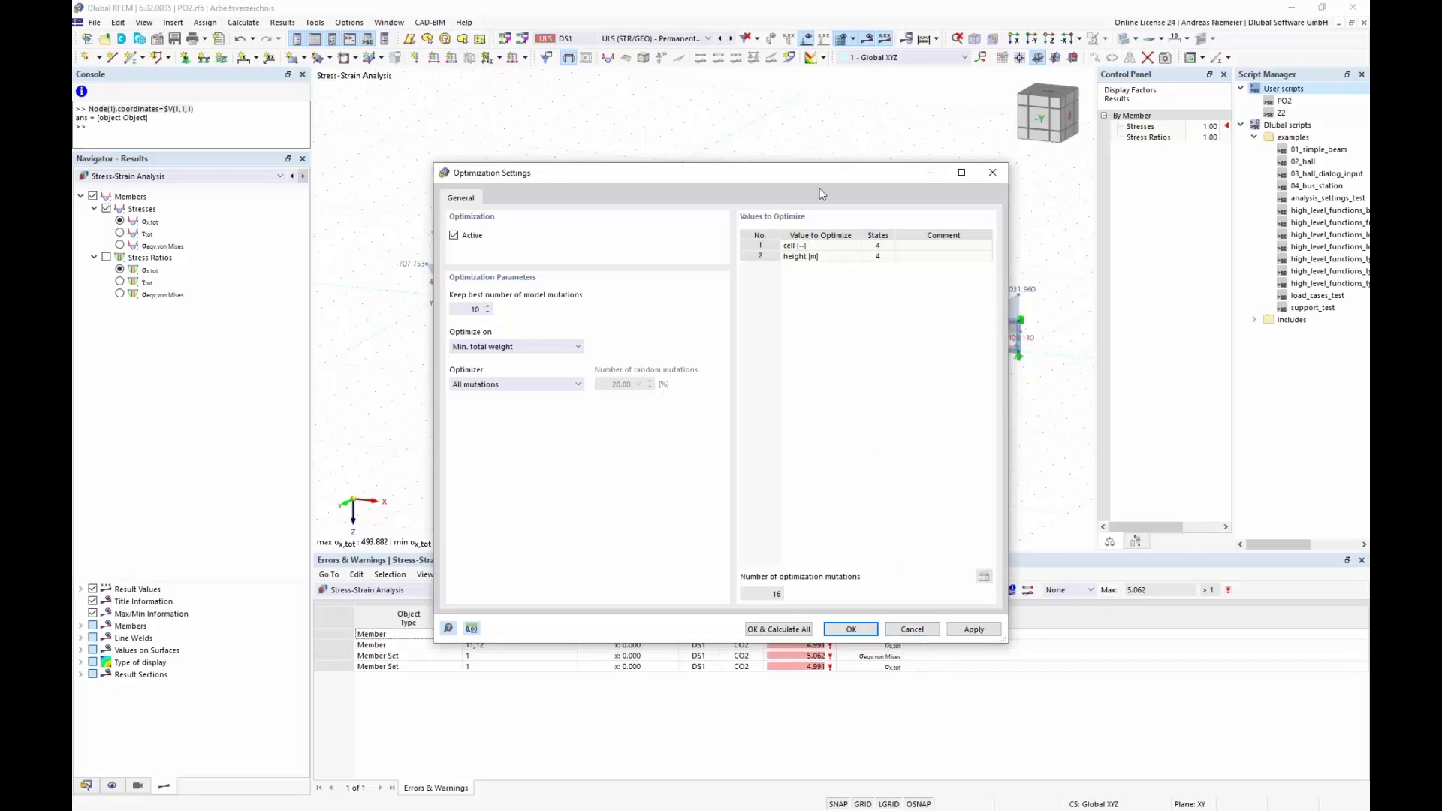
drag(825, 166, 825, 190)
drag(674, 202, 494, 182)
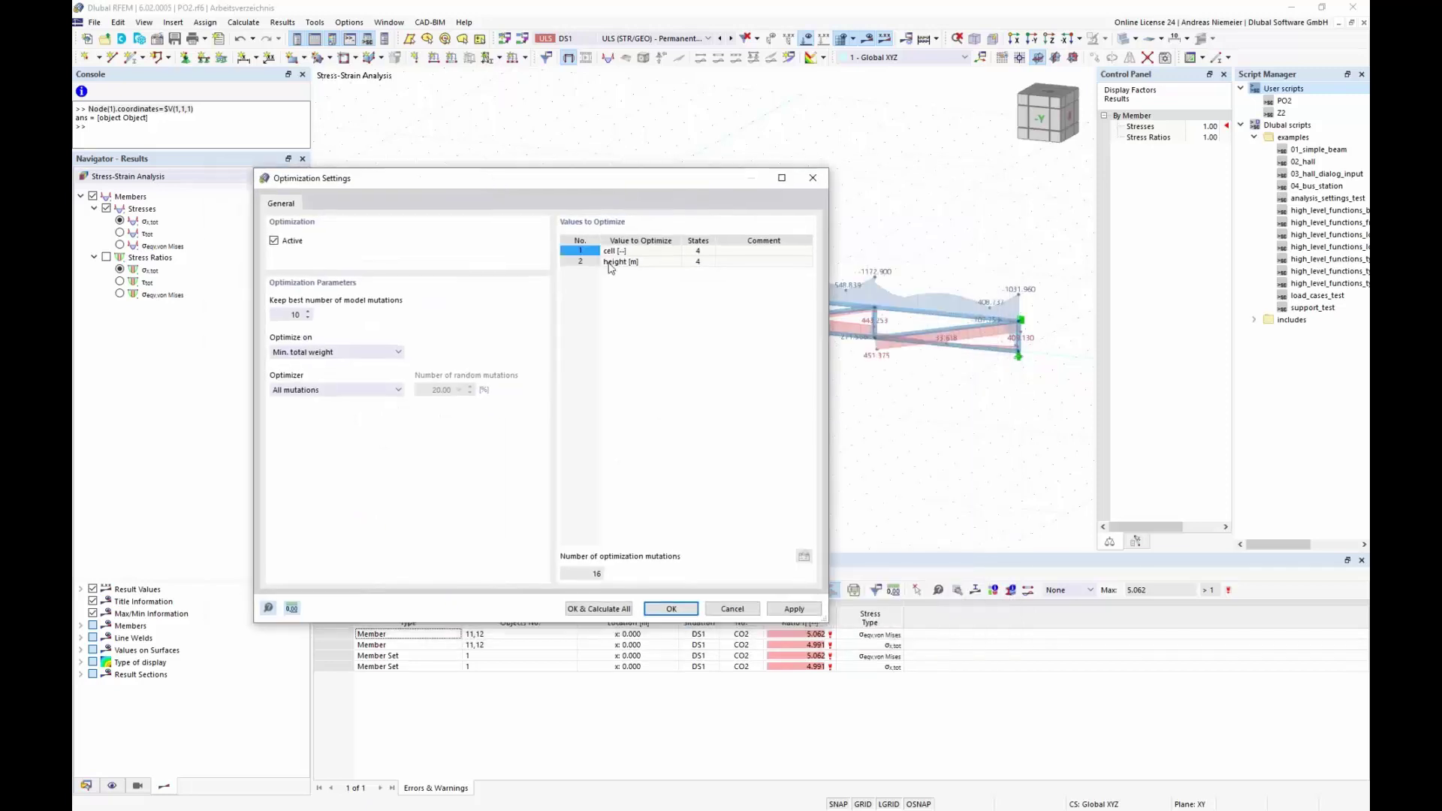
click(347, 353)
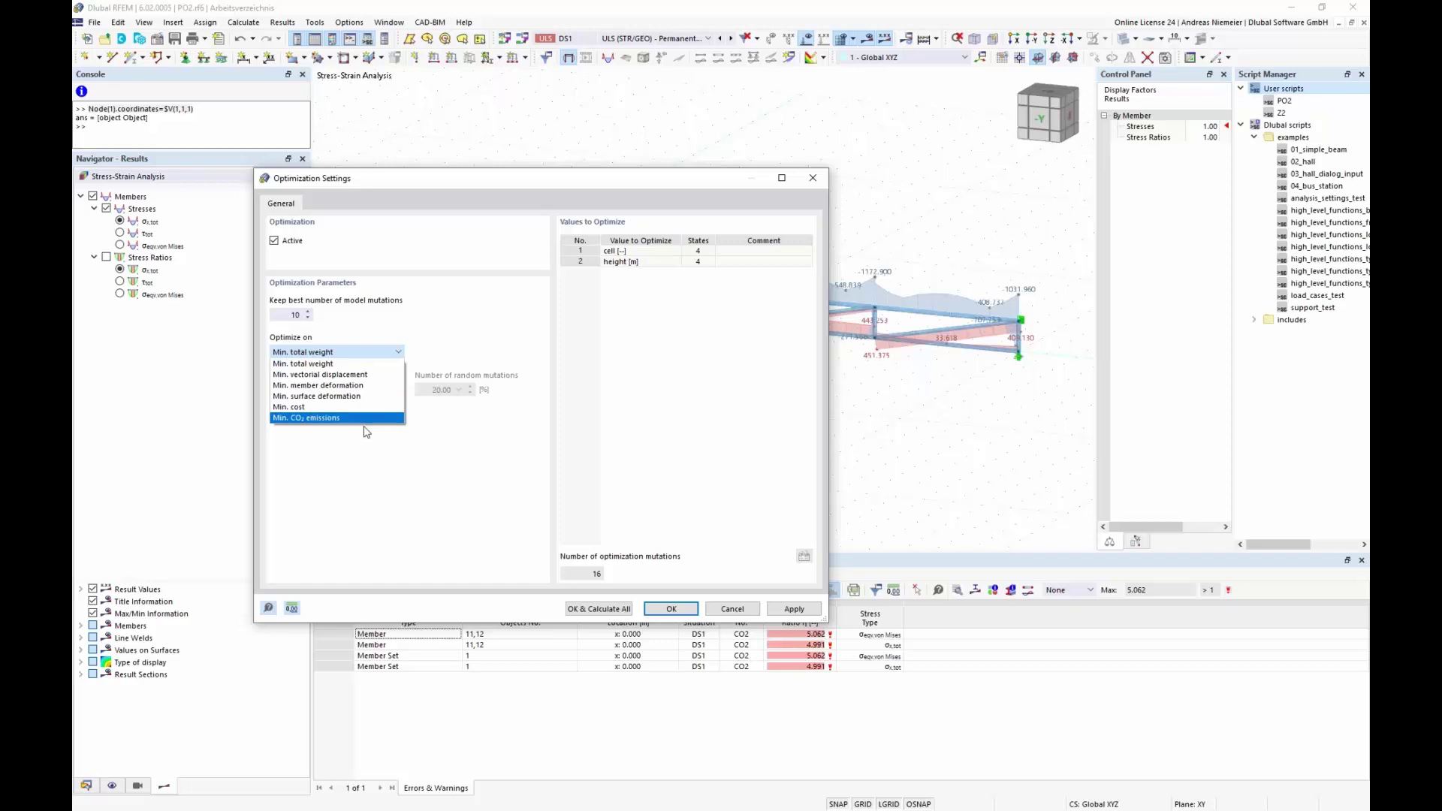
click(736, 611)
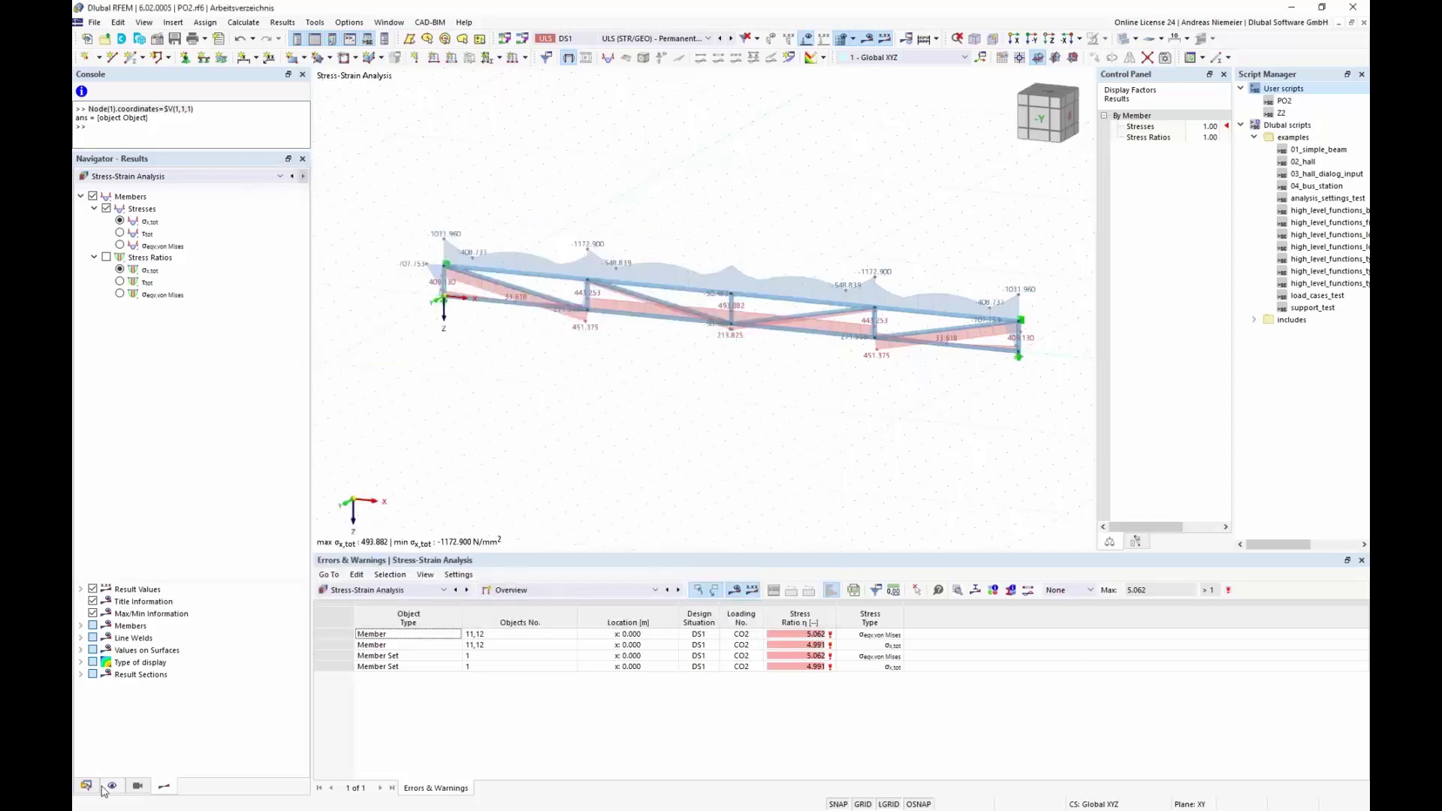
Enable the Optimization option for section 1, HEA 100.
click(91, 789)
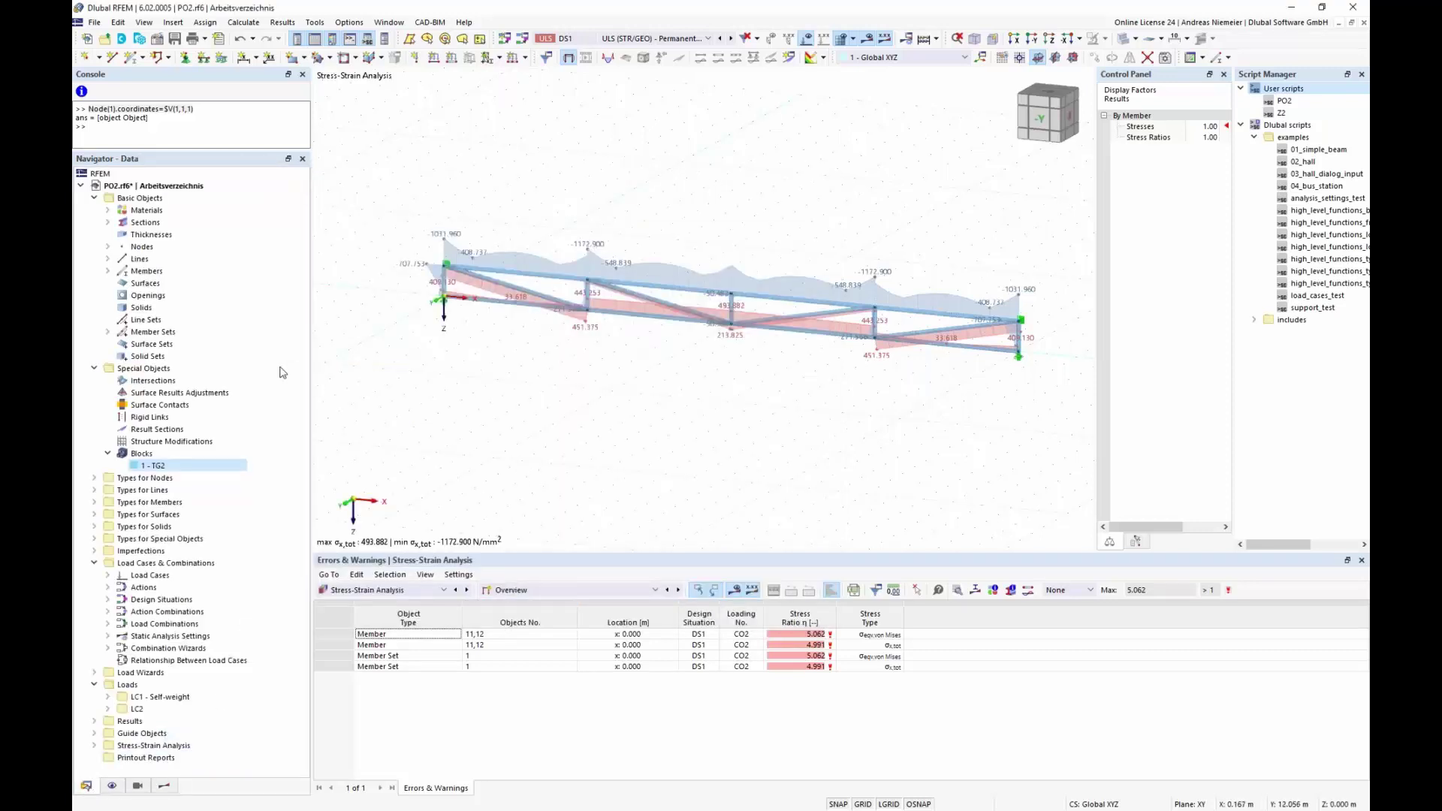
click(137, 224)
click(106, 224)
click(154, 235)
right_click(154, 235)
click(174, 242)
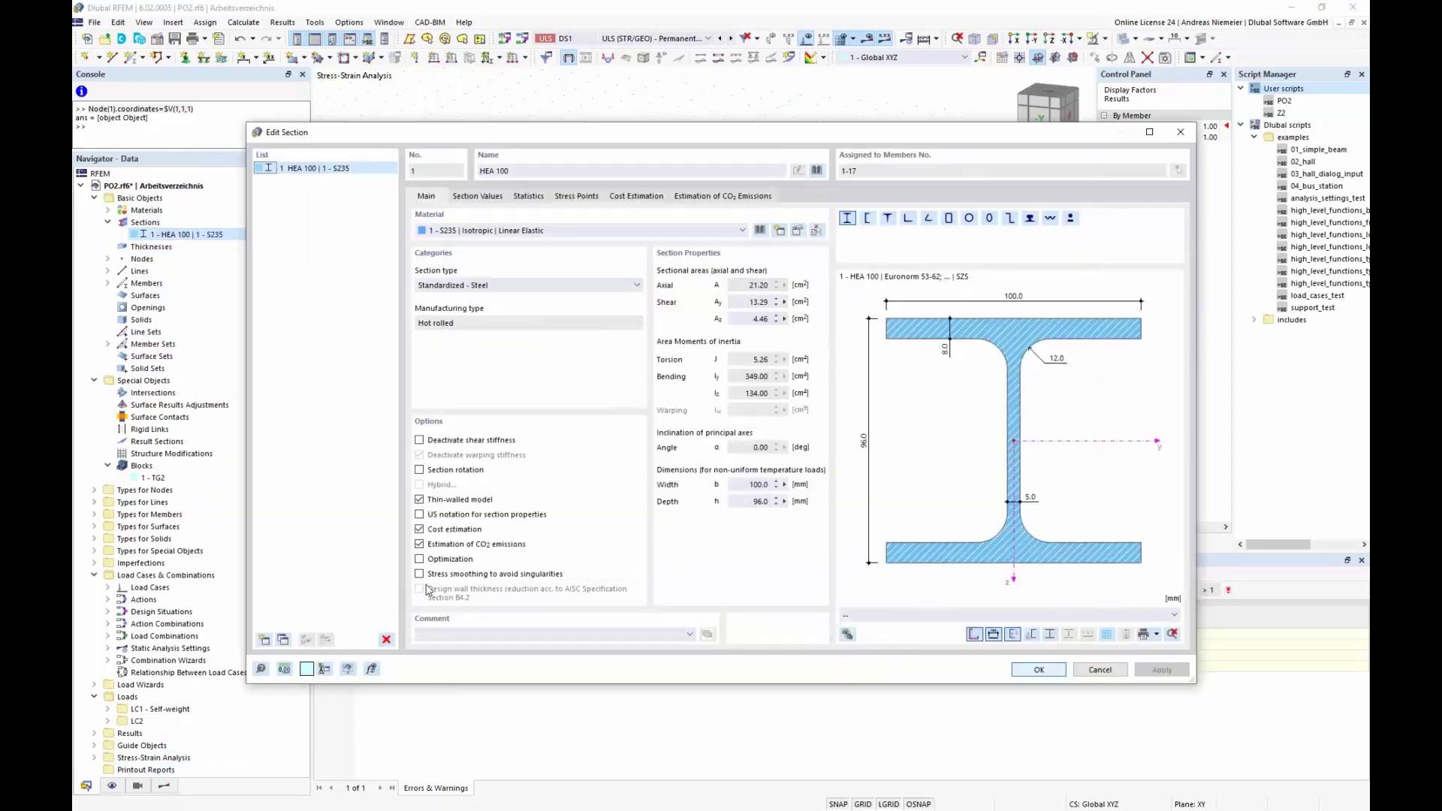
click(419, 560)
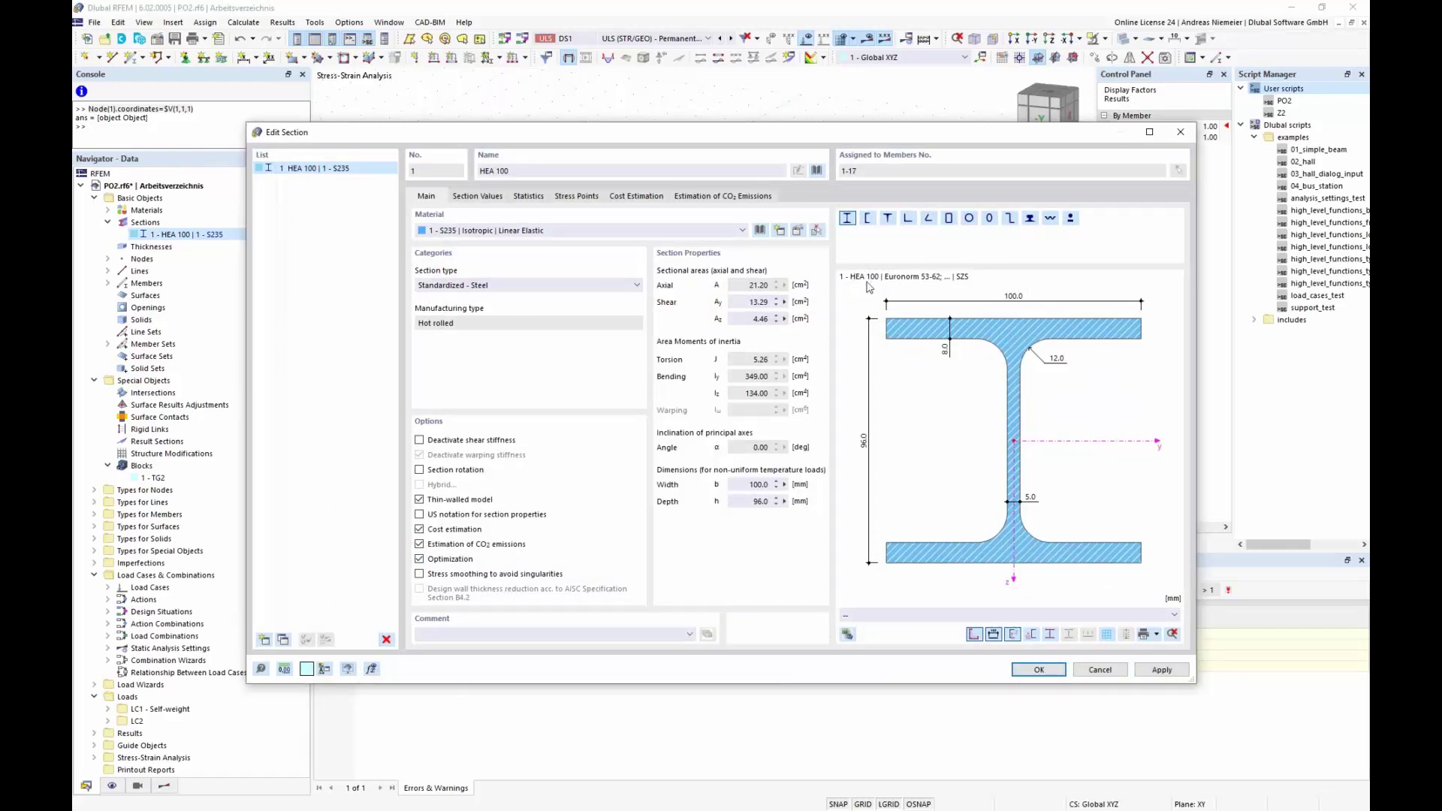
click(1039, 670)
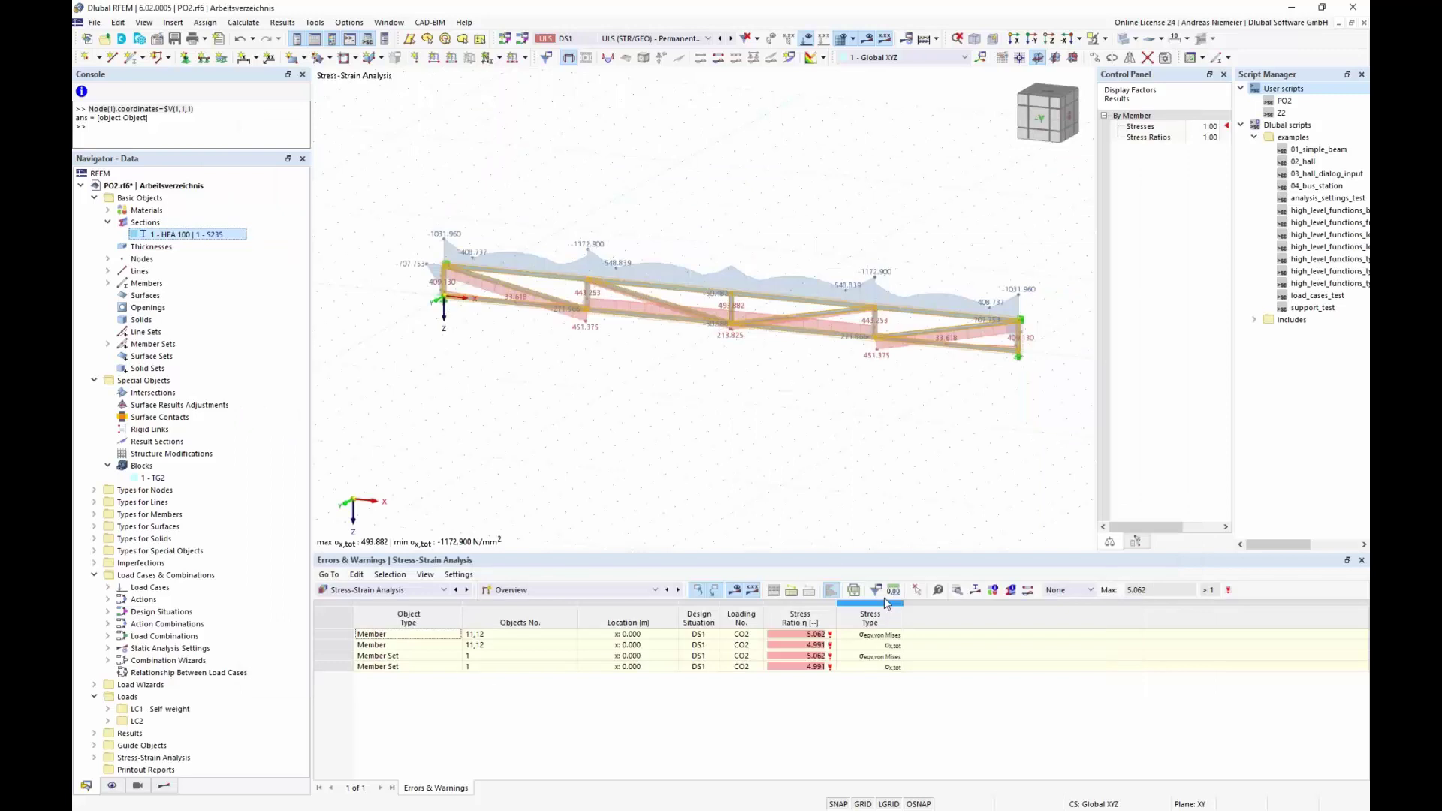
Enable cost estimation and disable the estimation of CO2 emissions for material S235.
click(136, 211)
click(107, 211)
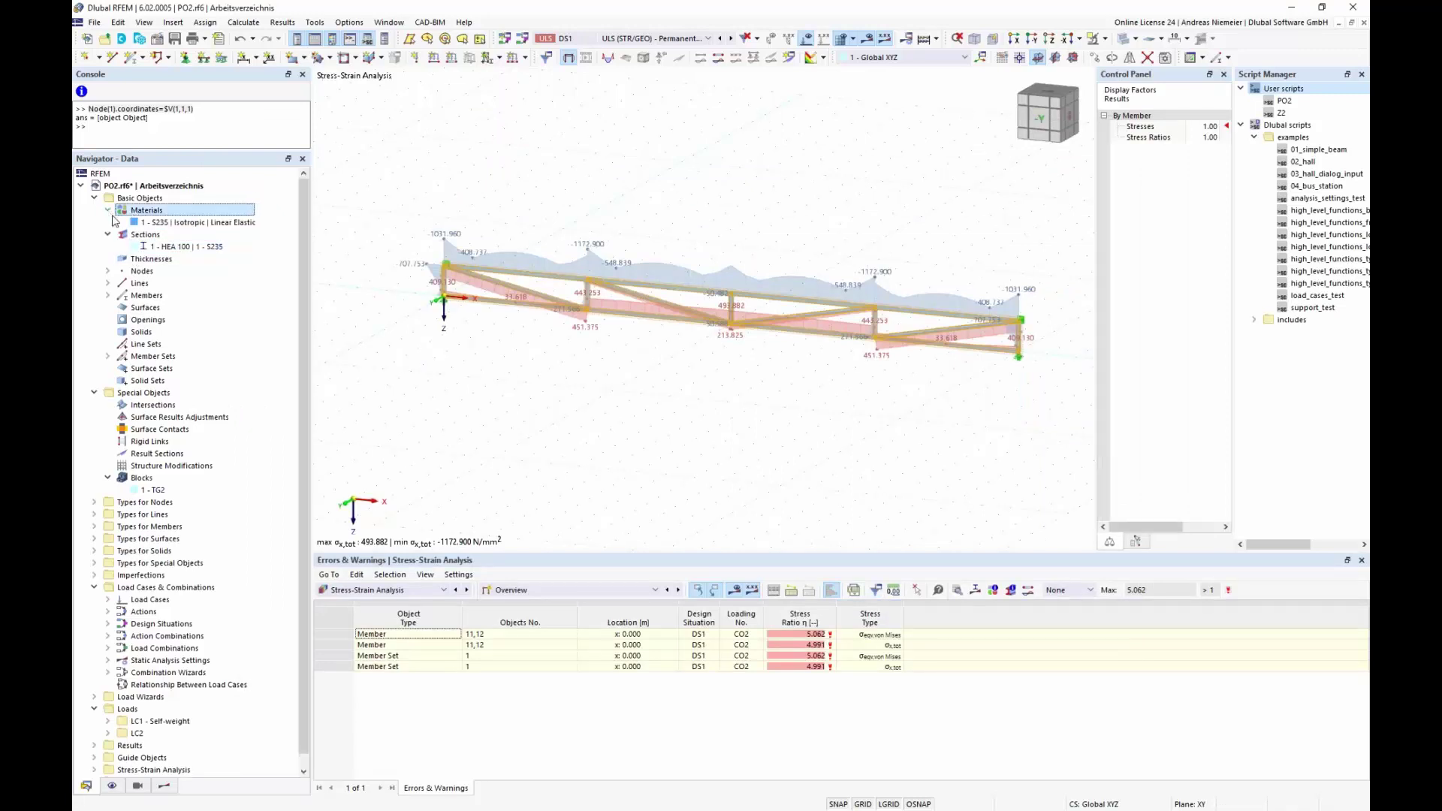
right_click(153, 213)
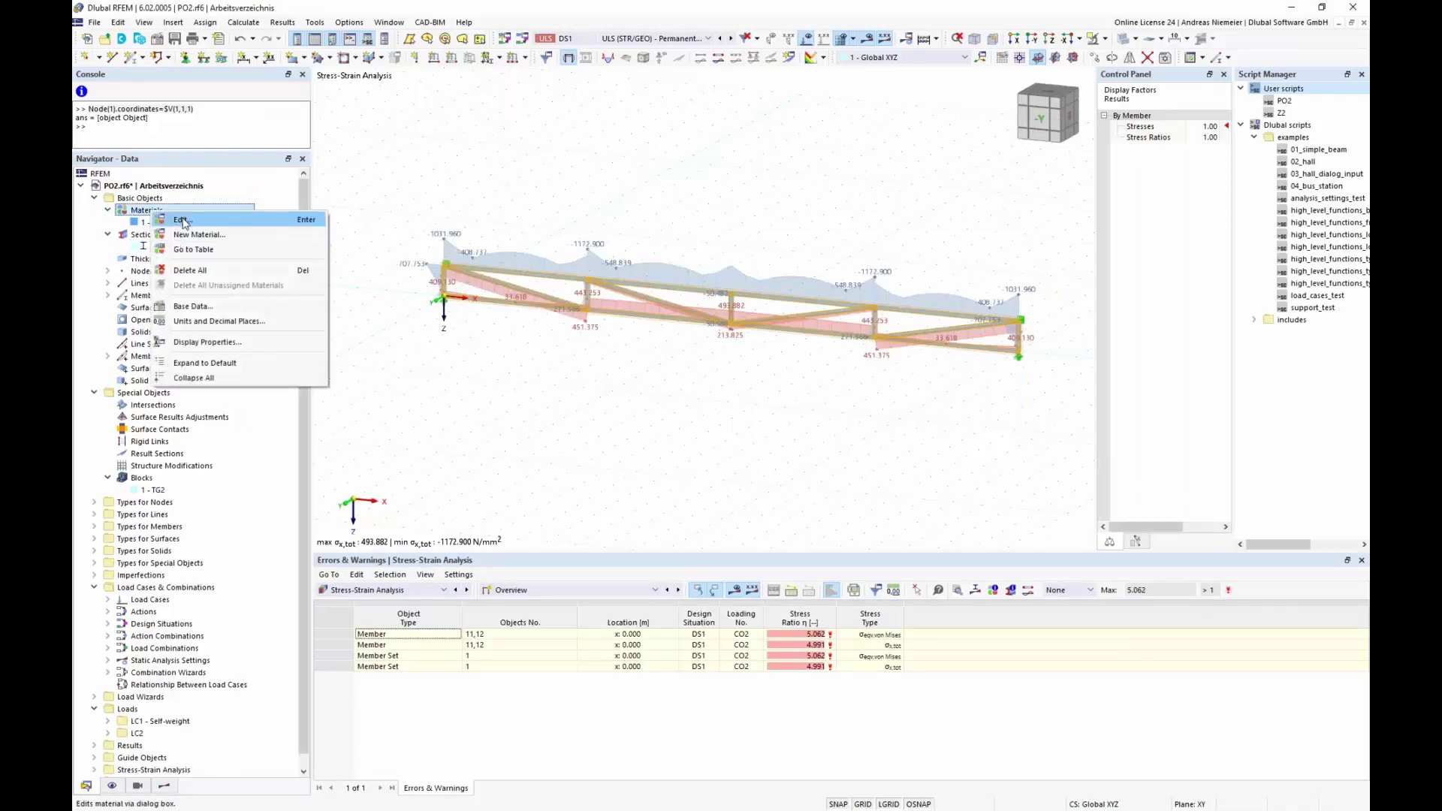
click(183, 223)
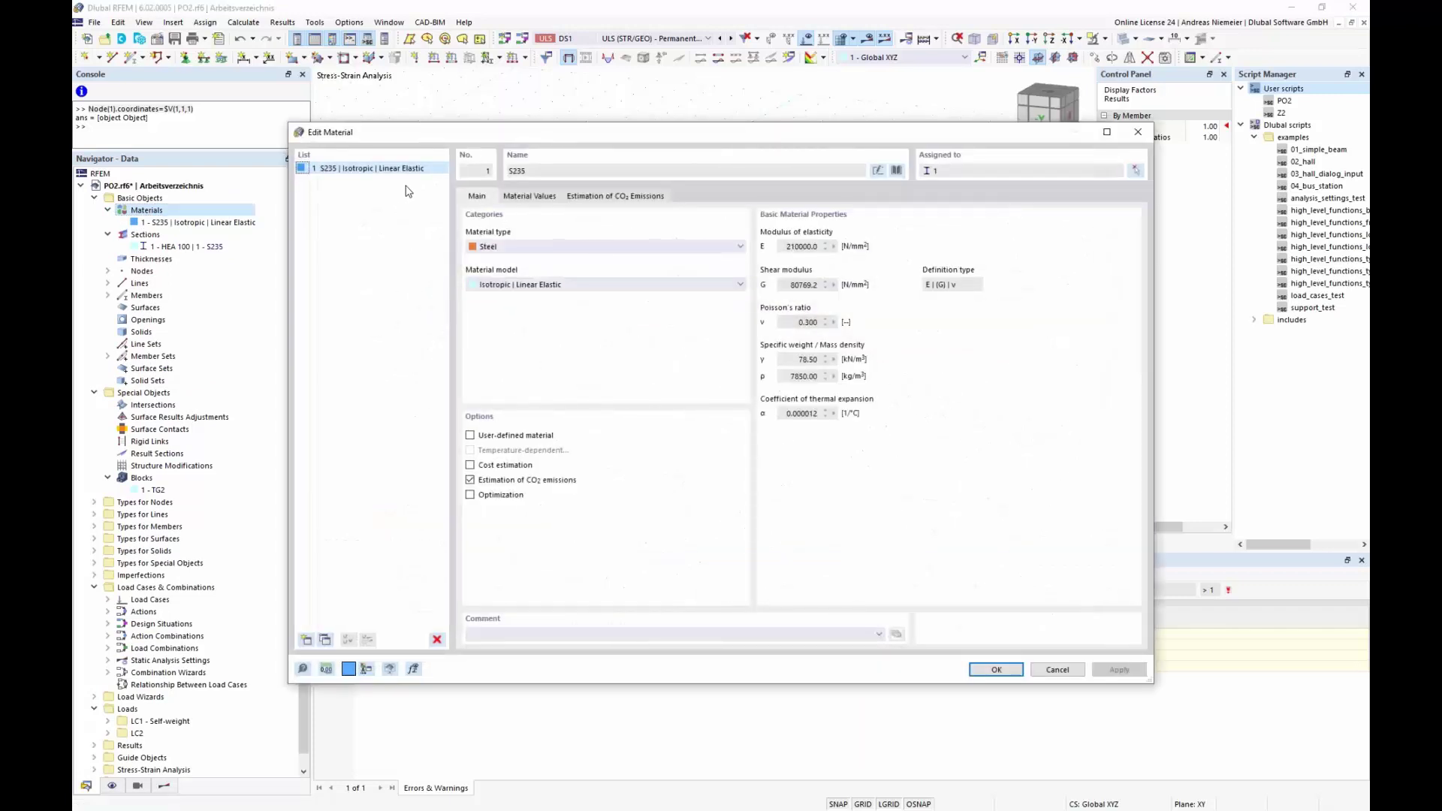
click(470, 465)
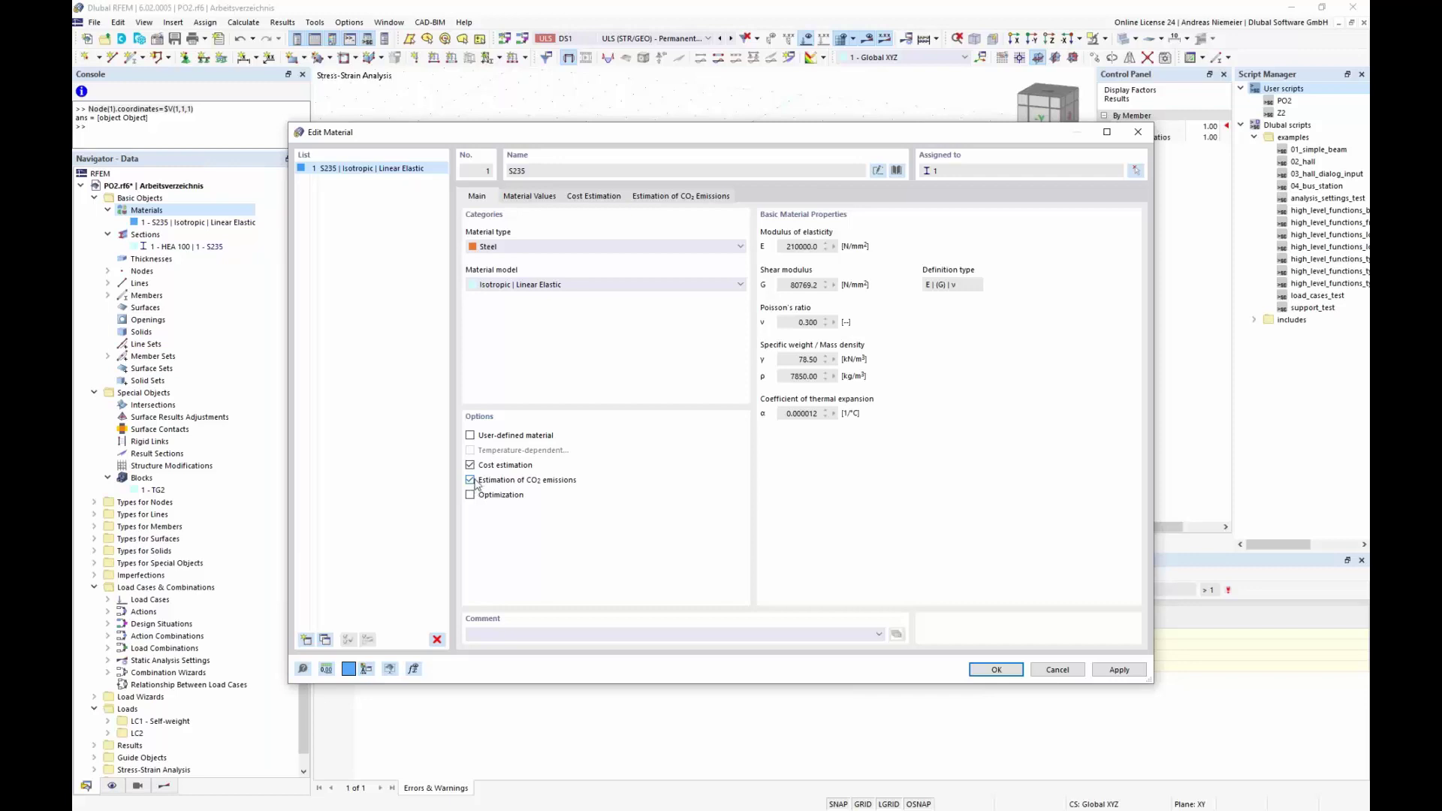
click(471, 481)
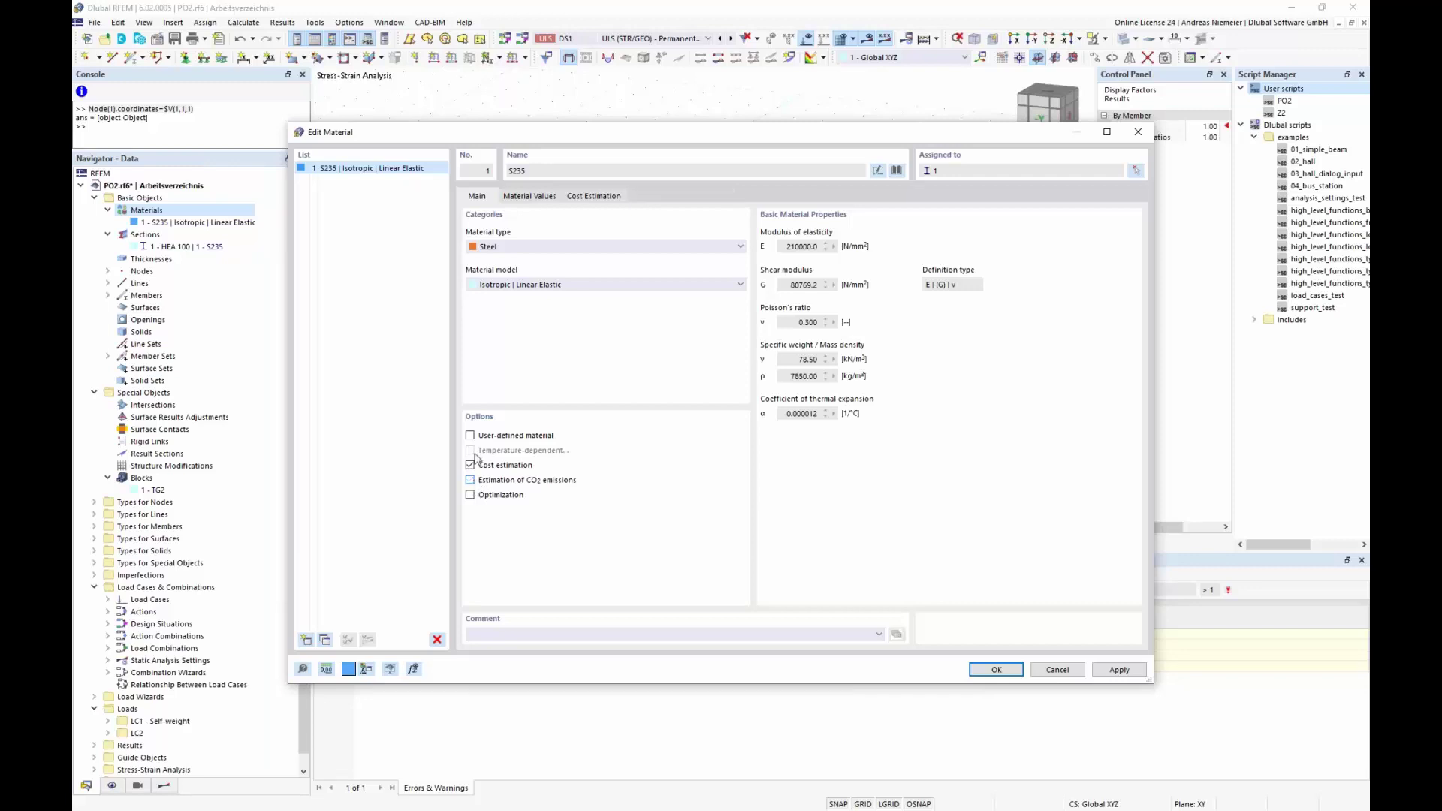
Exclude surface and solid weights from S235's cost estimation and set the members' weight cost to 1600 €/t.
click(594, 197)
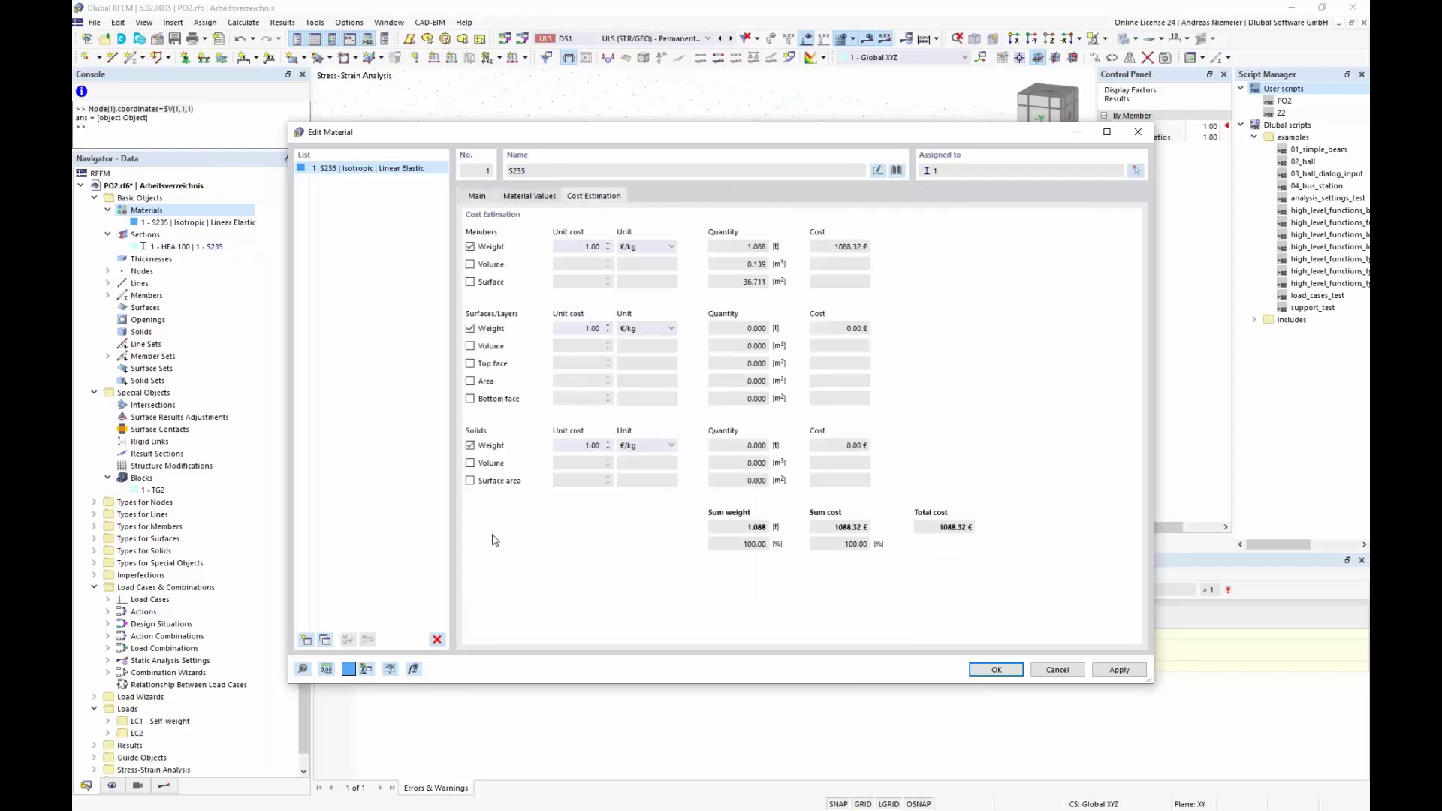
click(470, 447)
click(471, 330)
drag(581, 249, 631, 254)
click(669, 247)
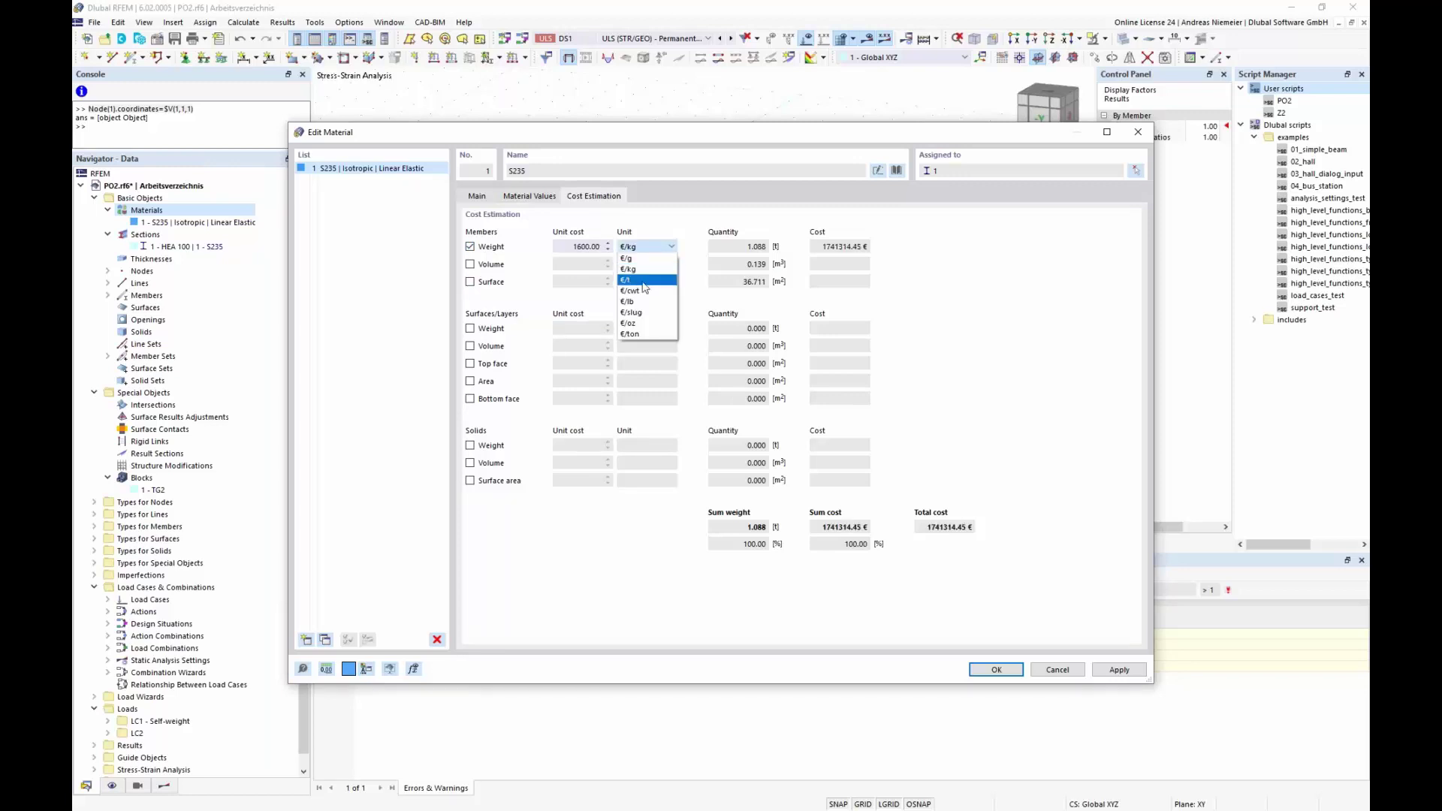
click(643, 281)
click(997, 669)
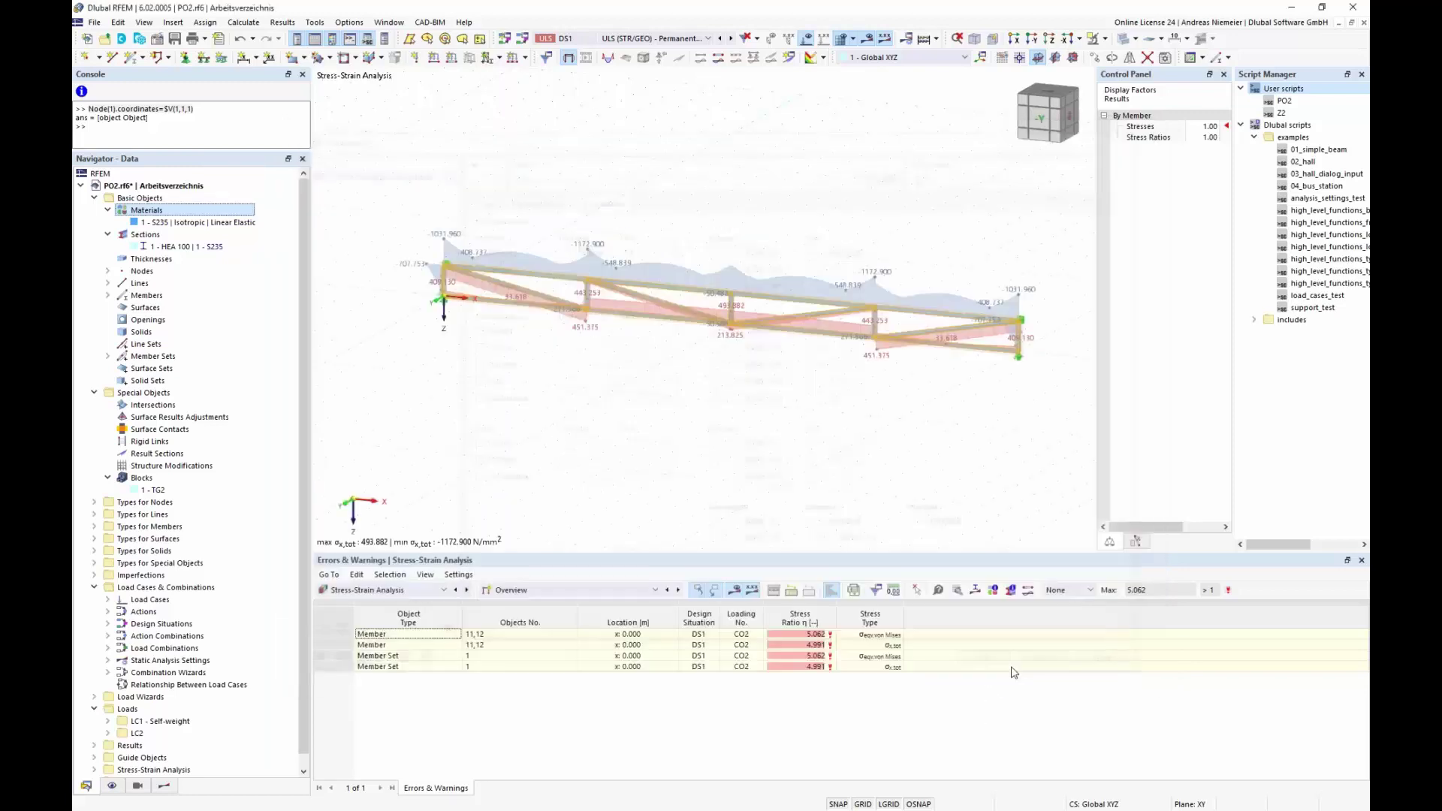
Try activating the optimization with the Particle swarm optimizer, and discard the settings.
click(254, 23)
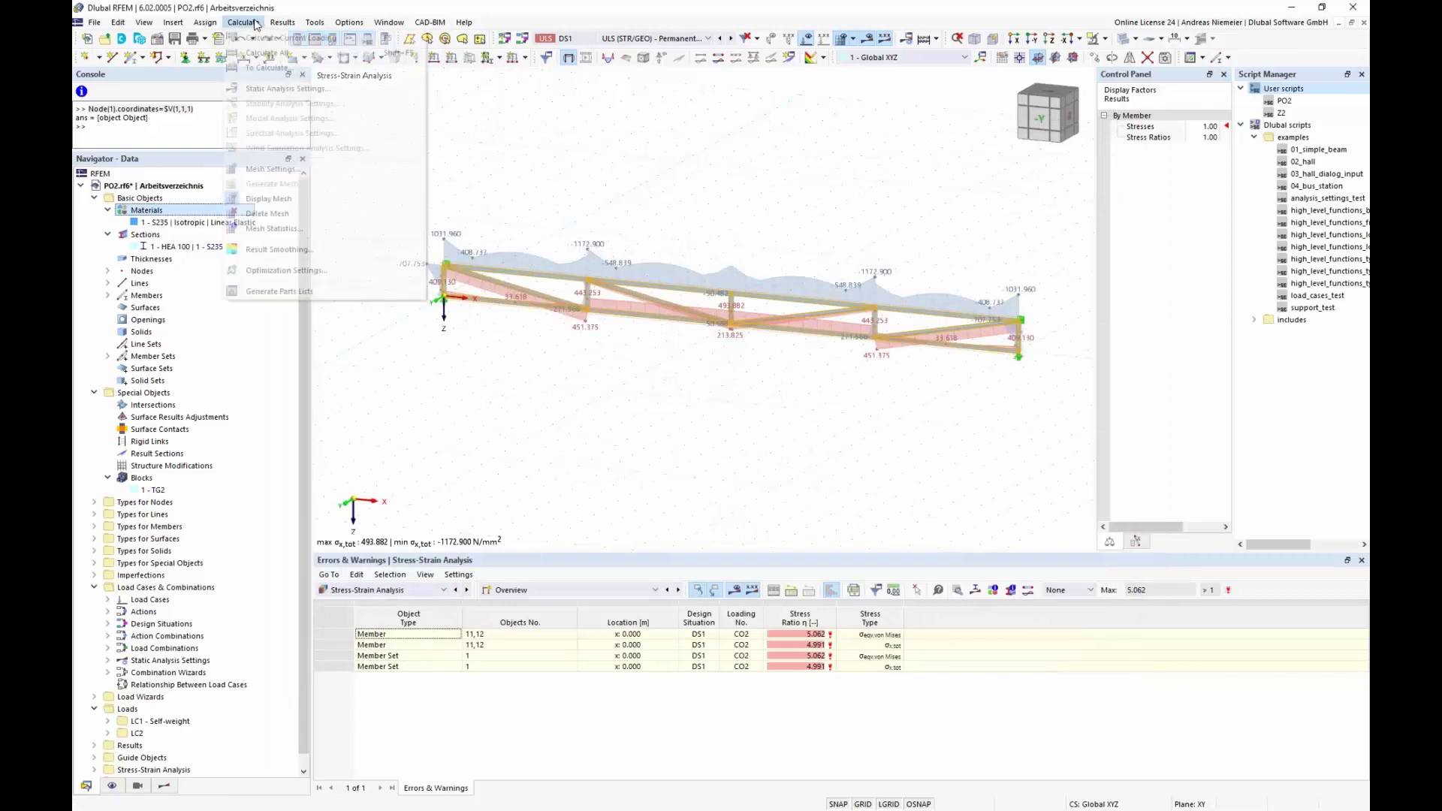
click(282, 271)
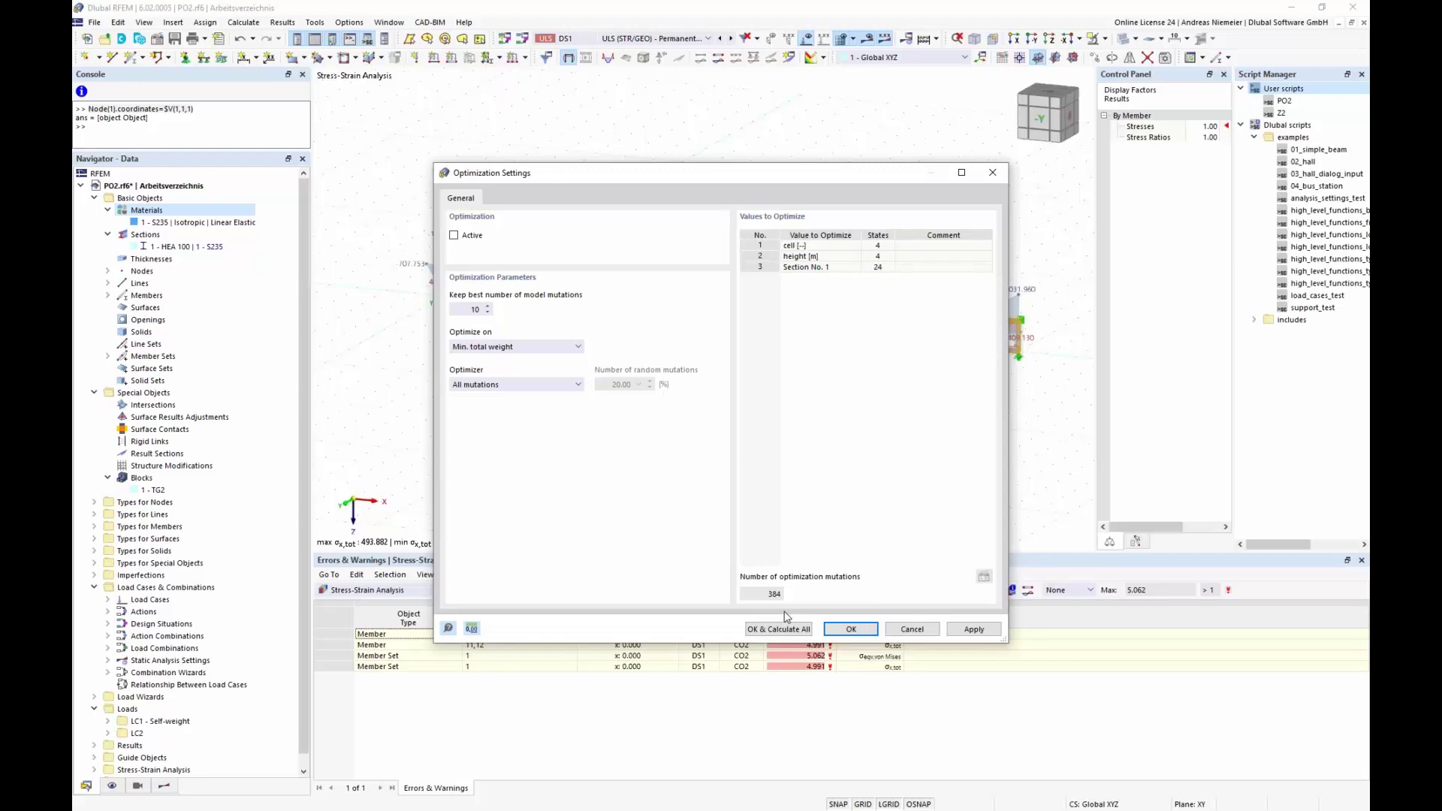
click(454, 237)
click(485, 387)
click(491, 428)
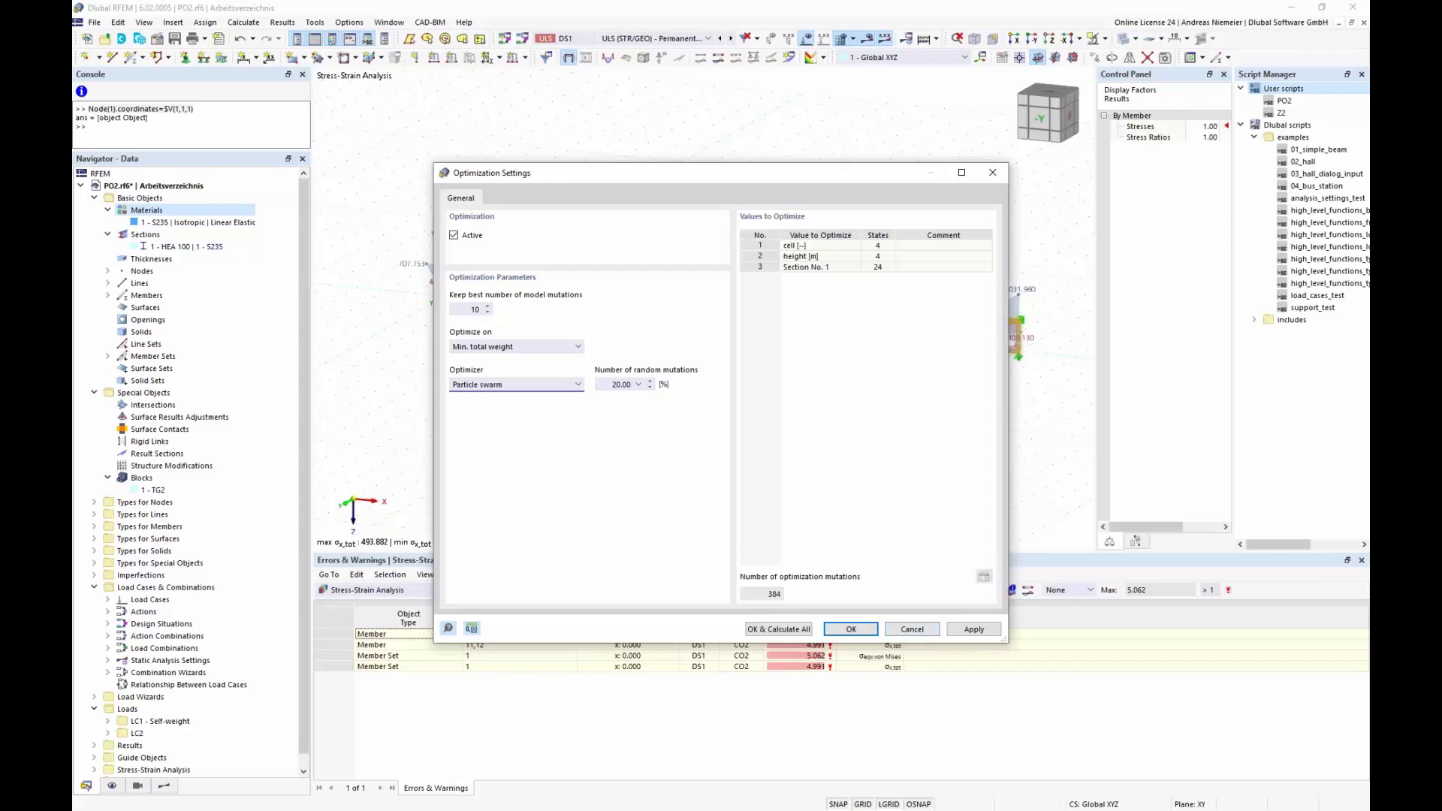
click(921, 633)
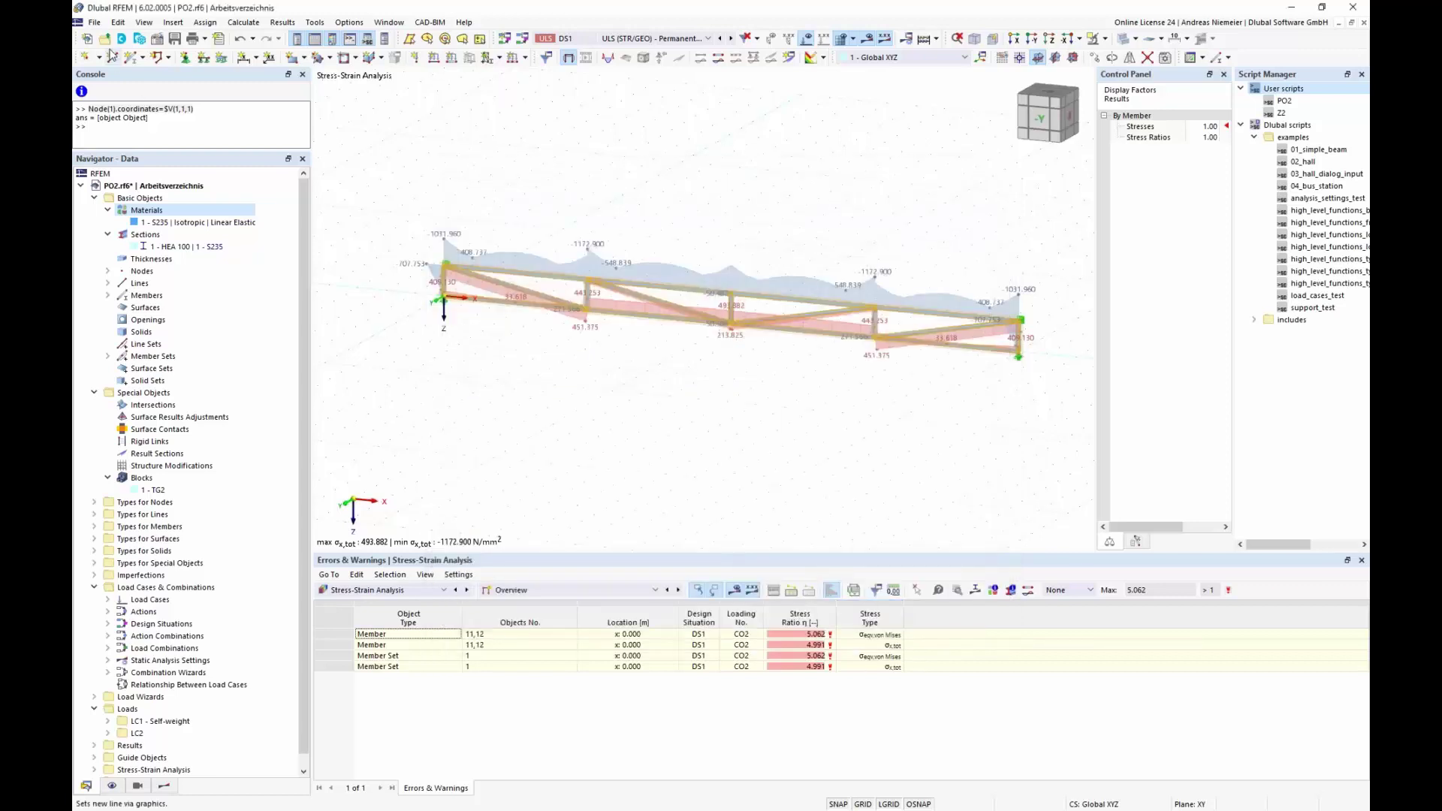
Open the prepared model Truss Girder with PS optimization from the RFEM6 und Optimierung folder.
click(94, 22)
click(118, 54)
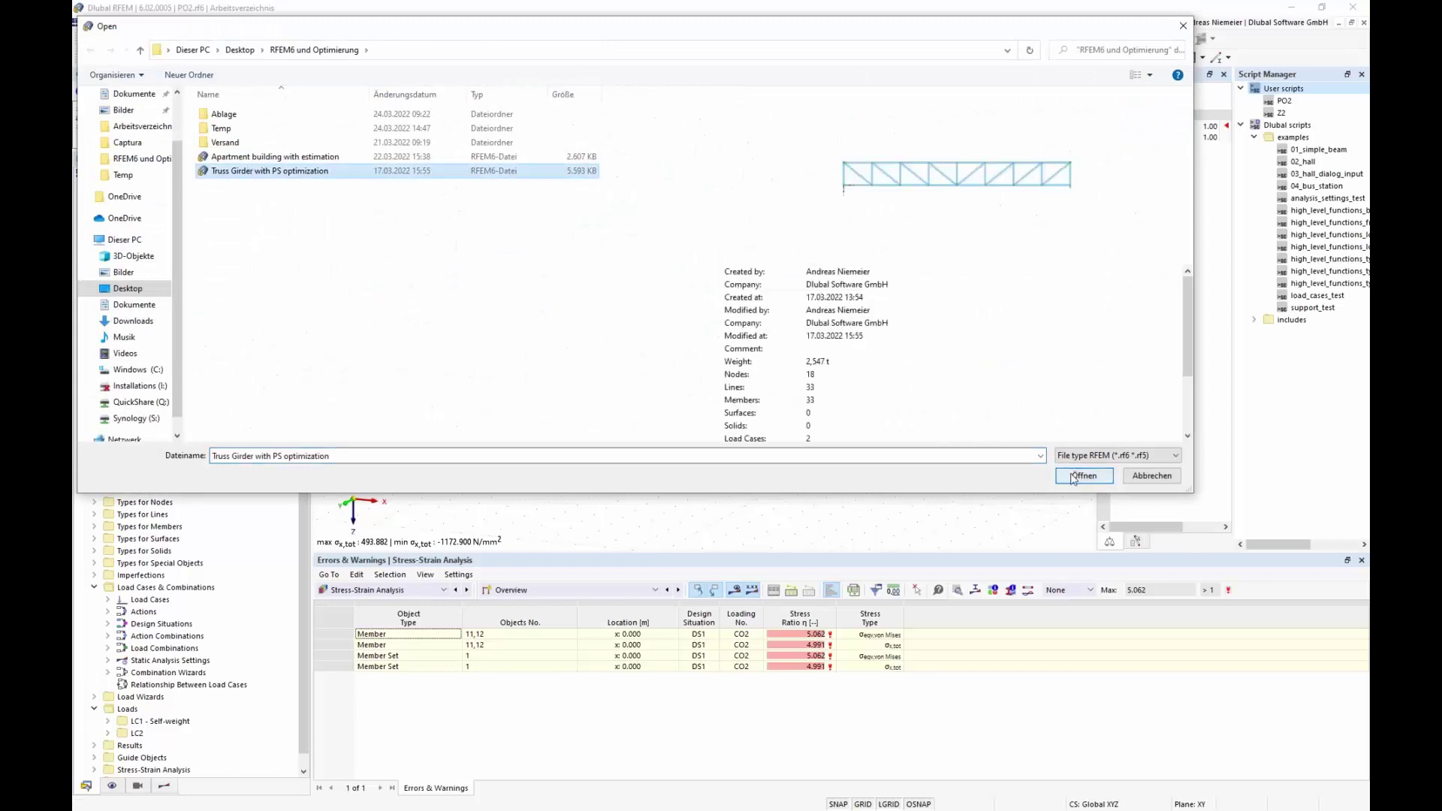
click(1084, 476)
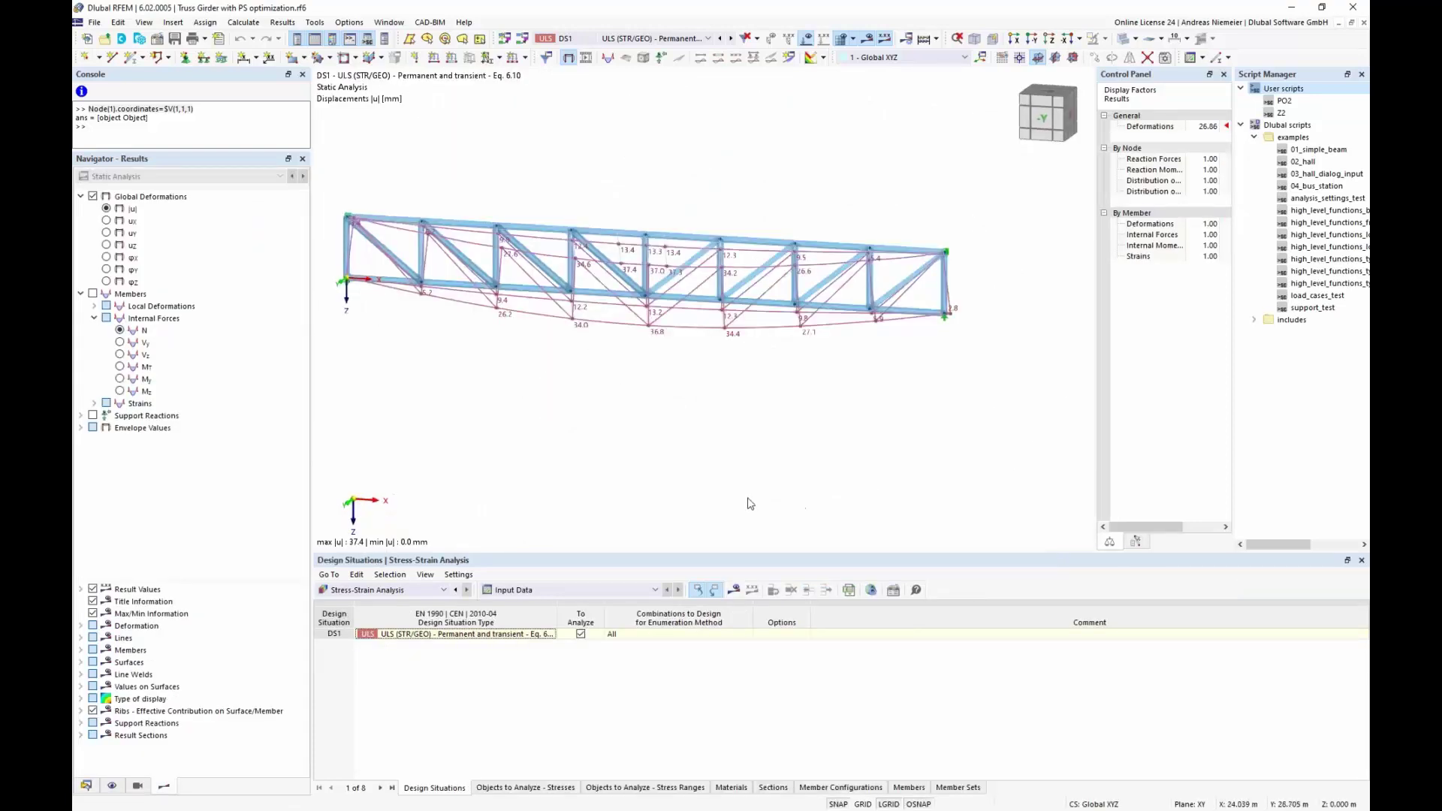
Display the table of optimized values and enlarge the table area so all model mutations are readable.
click(380, 590)
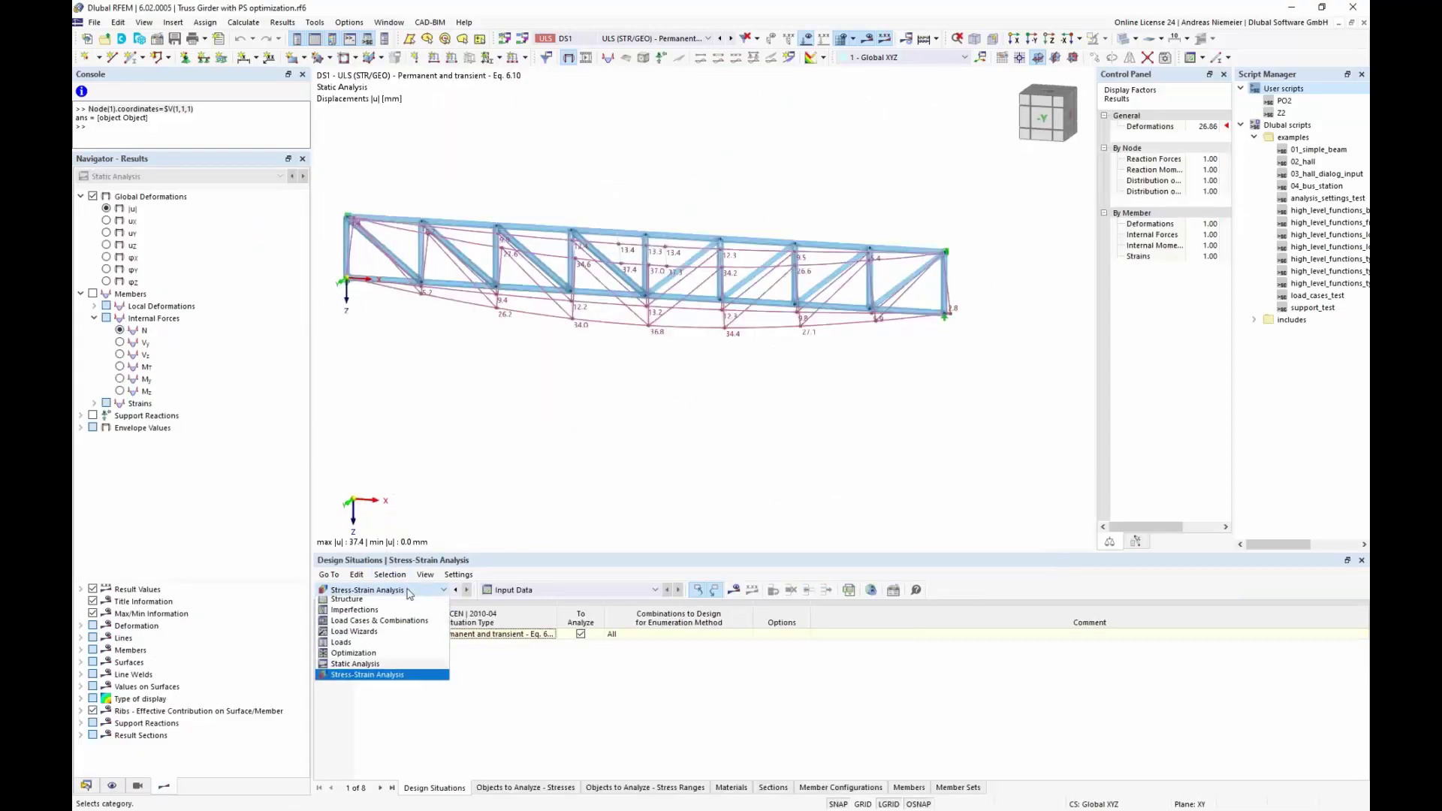
click(402, 655)
drag(517, 559, 515, 337)
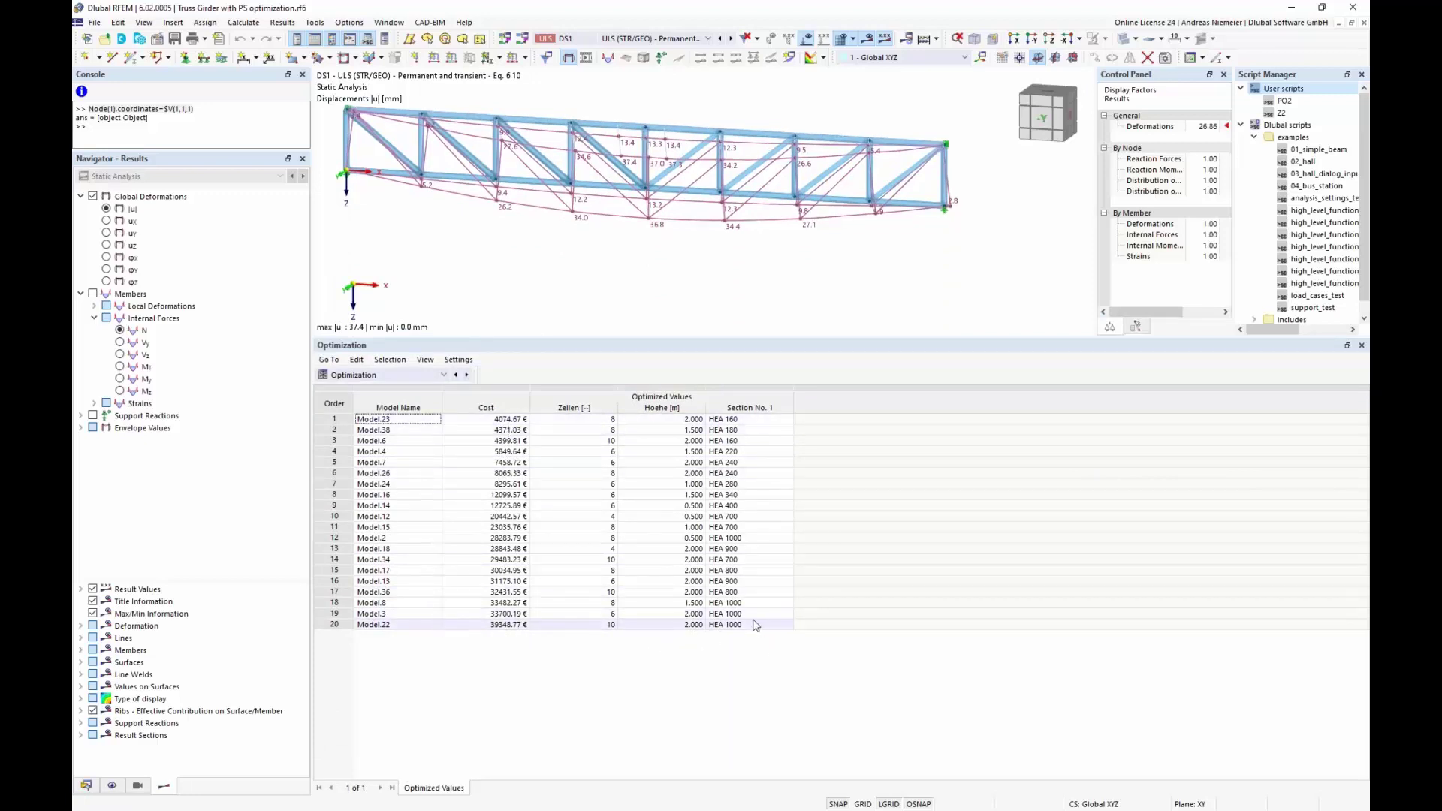
Compare the cost, cell count, height and section of the best-ranked model mutations.
drag(496, 419, 721, 479)
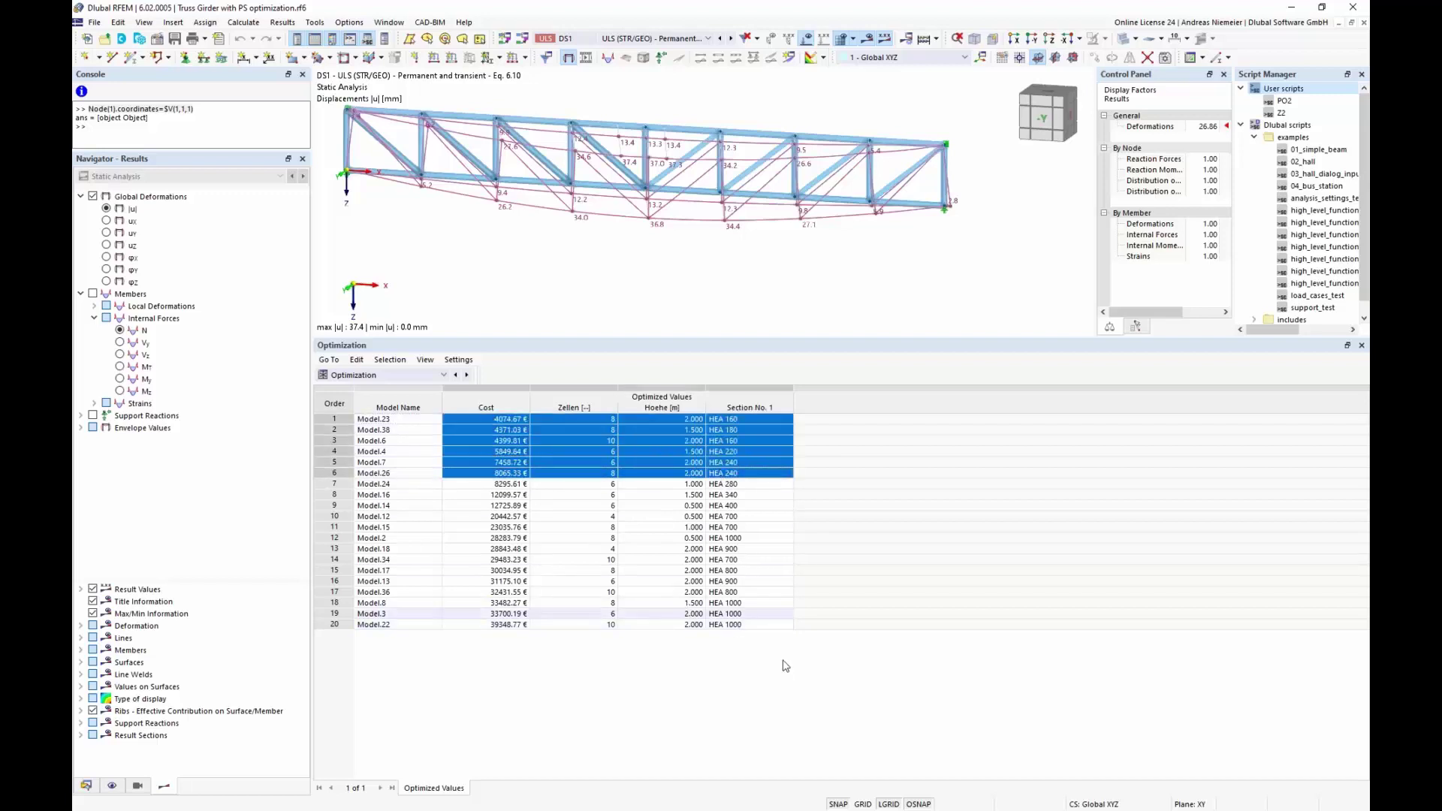
click(596, 440)
click(679, 443)
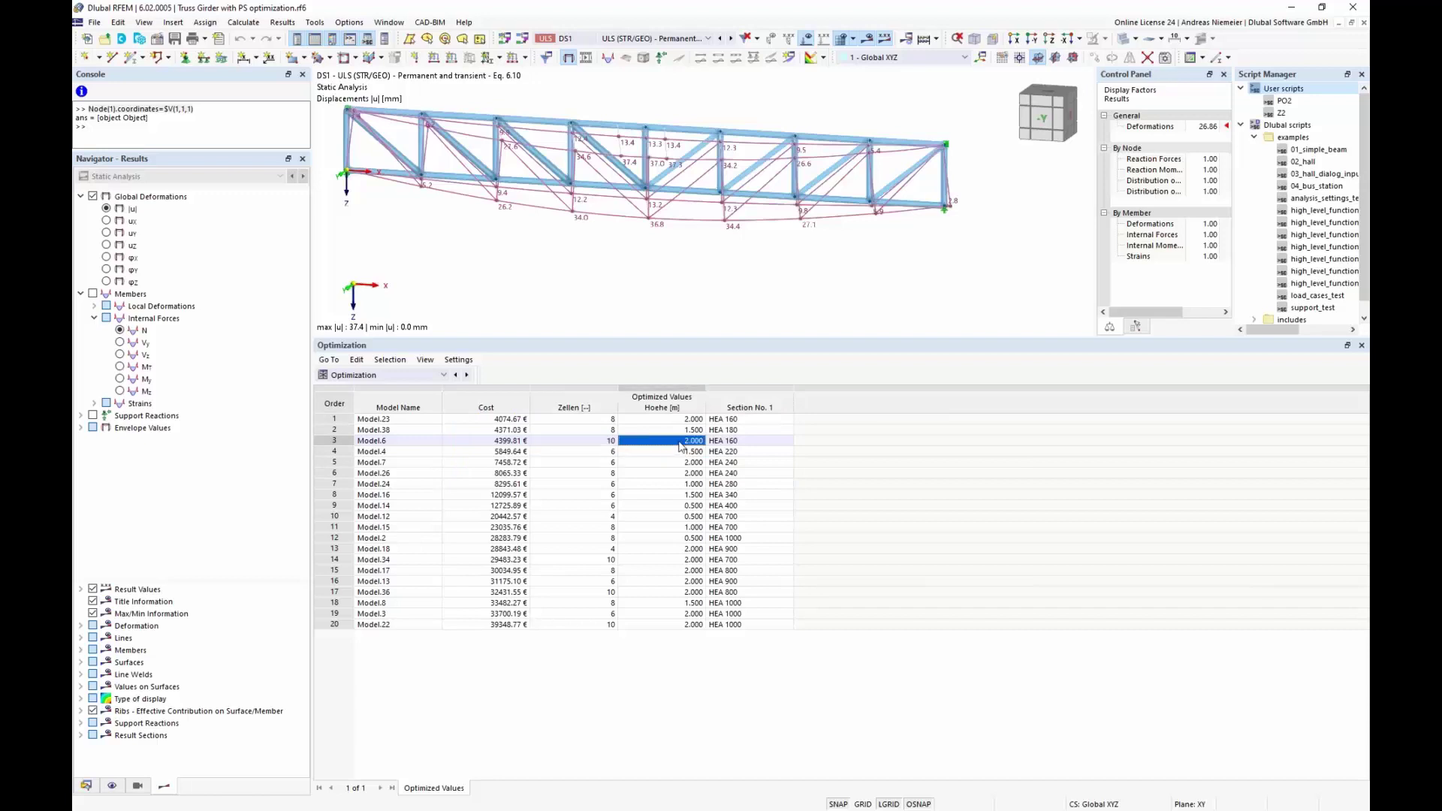
click(719, 443)
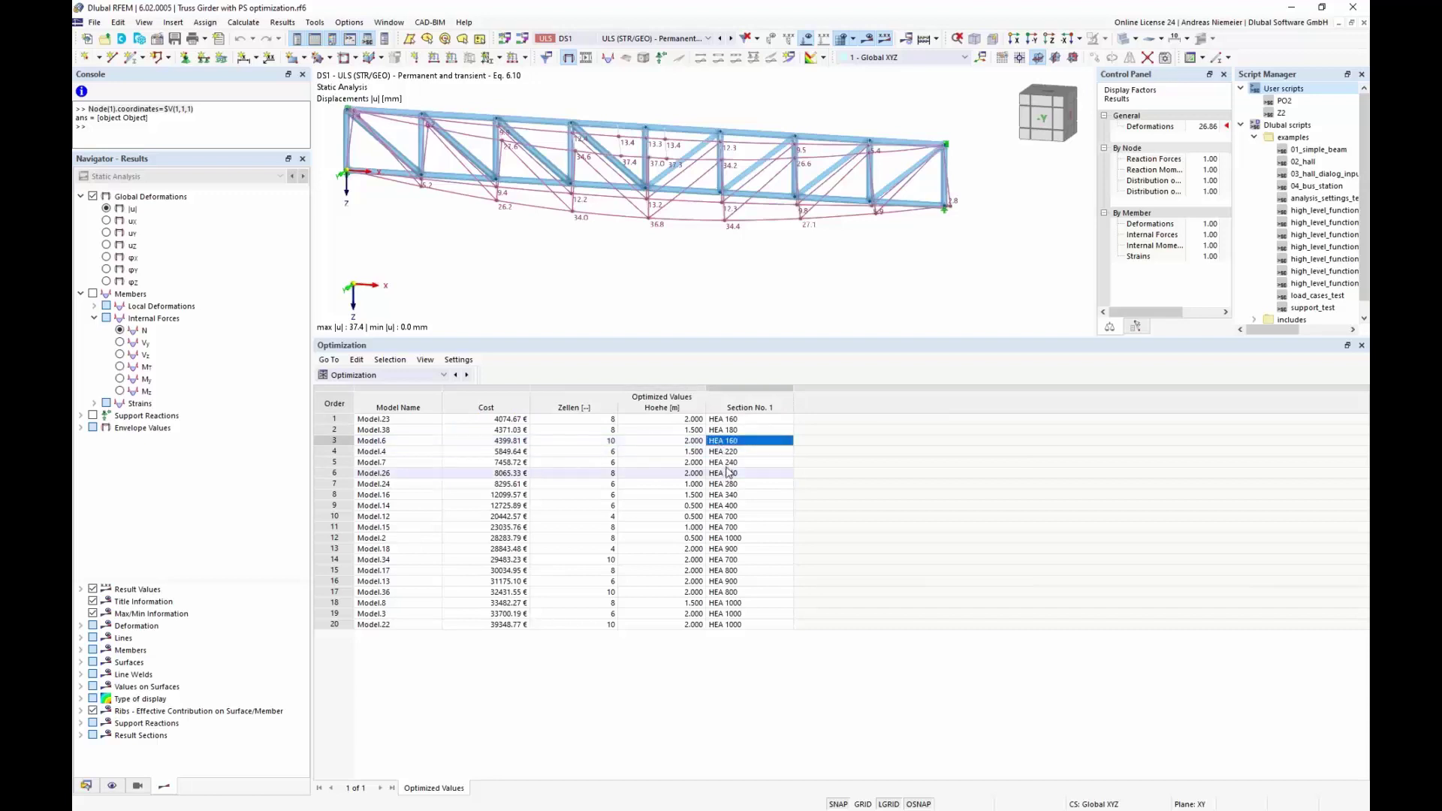
click(602, 420)
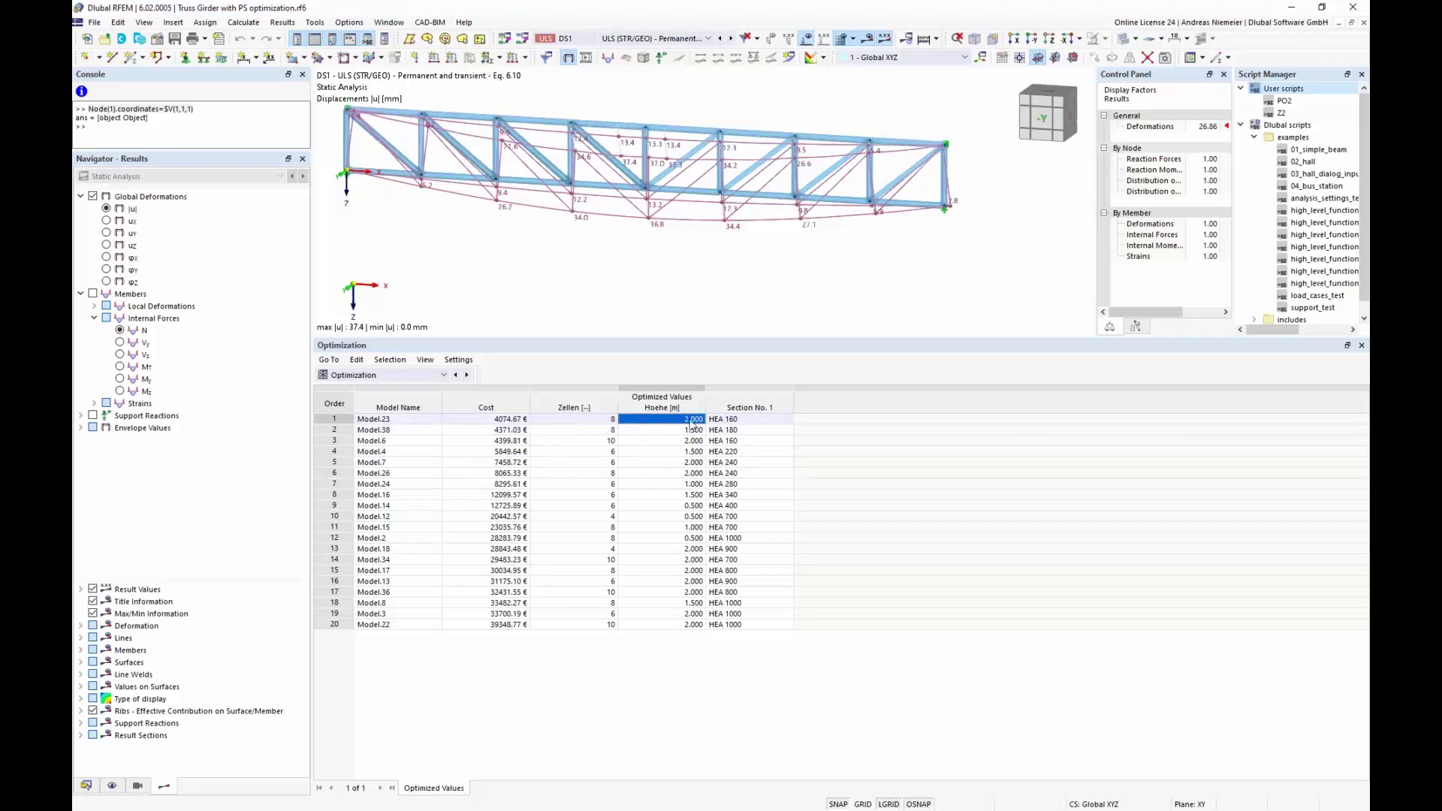
click(722, 420)
drag(496, 419, 499, 455)
click(496, 429)
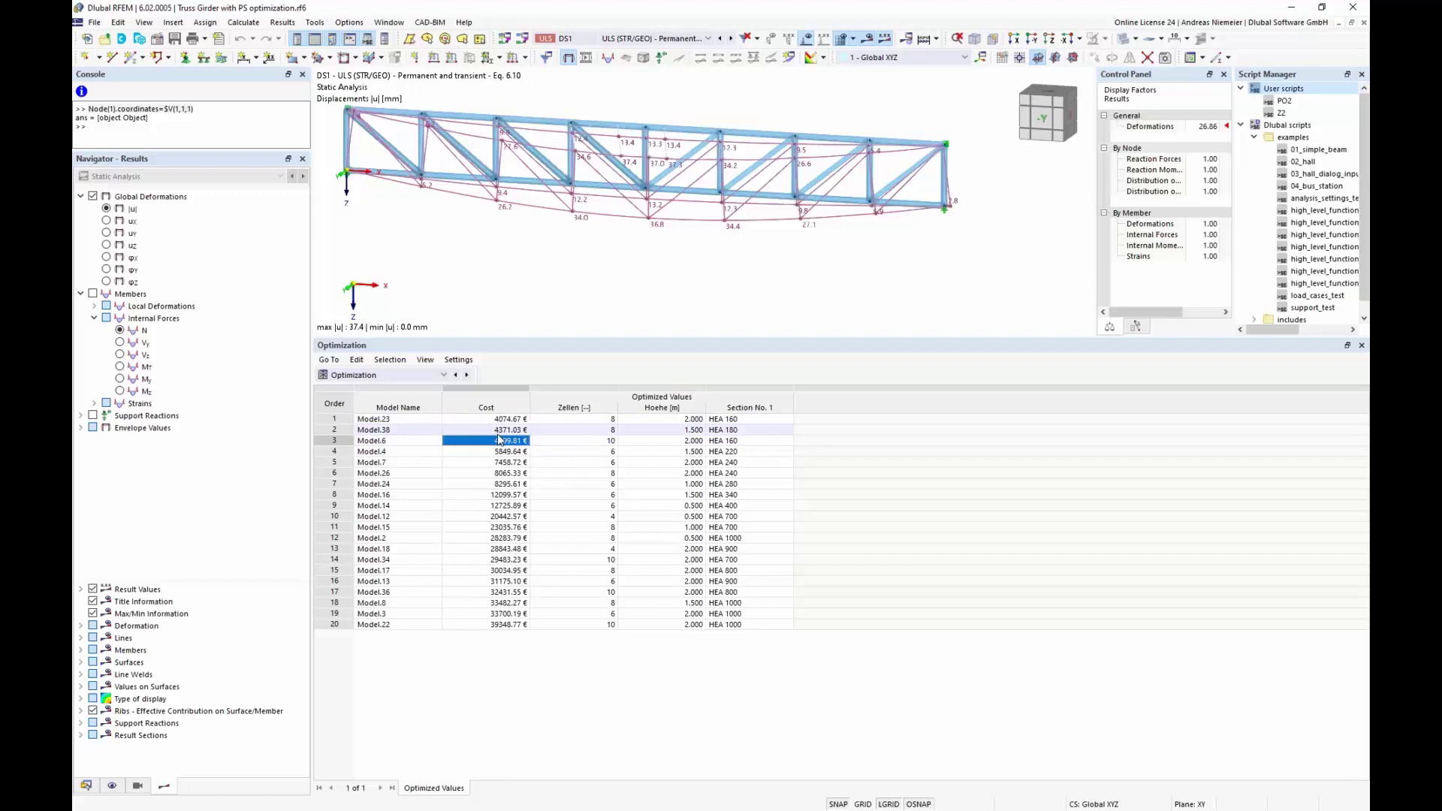
click(496, 441)
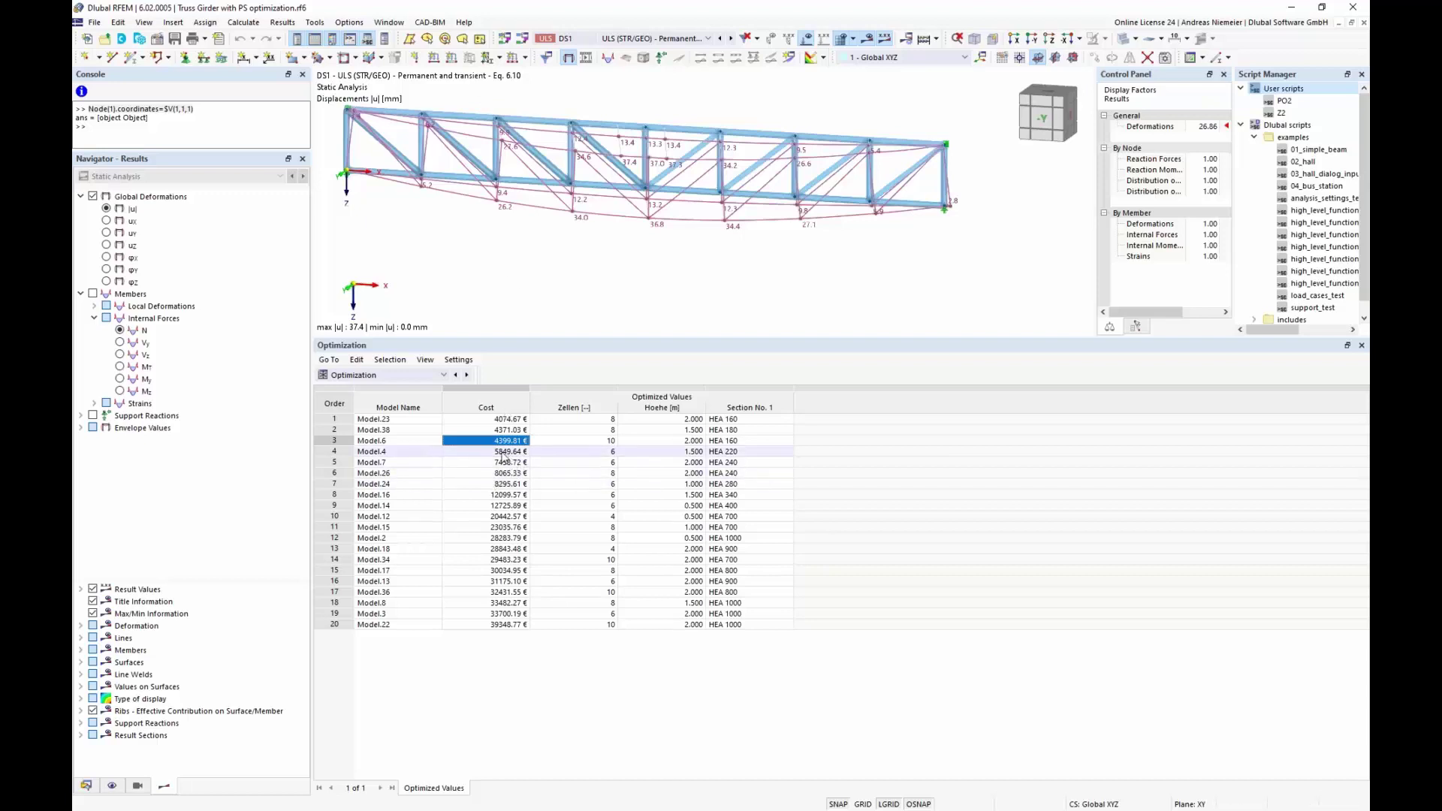
Highlight the costs of the five cheapest model mutations, and switch to the Apartment building with estimation model.
drag(492, 419, 497, 467)
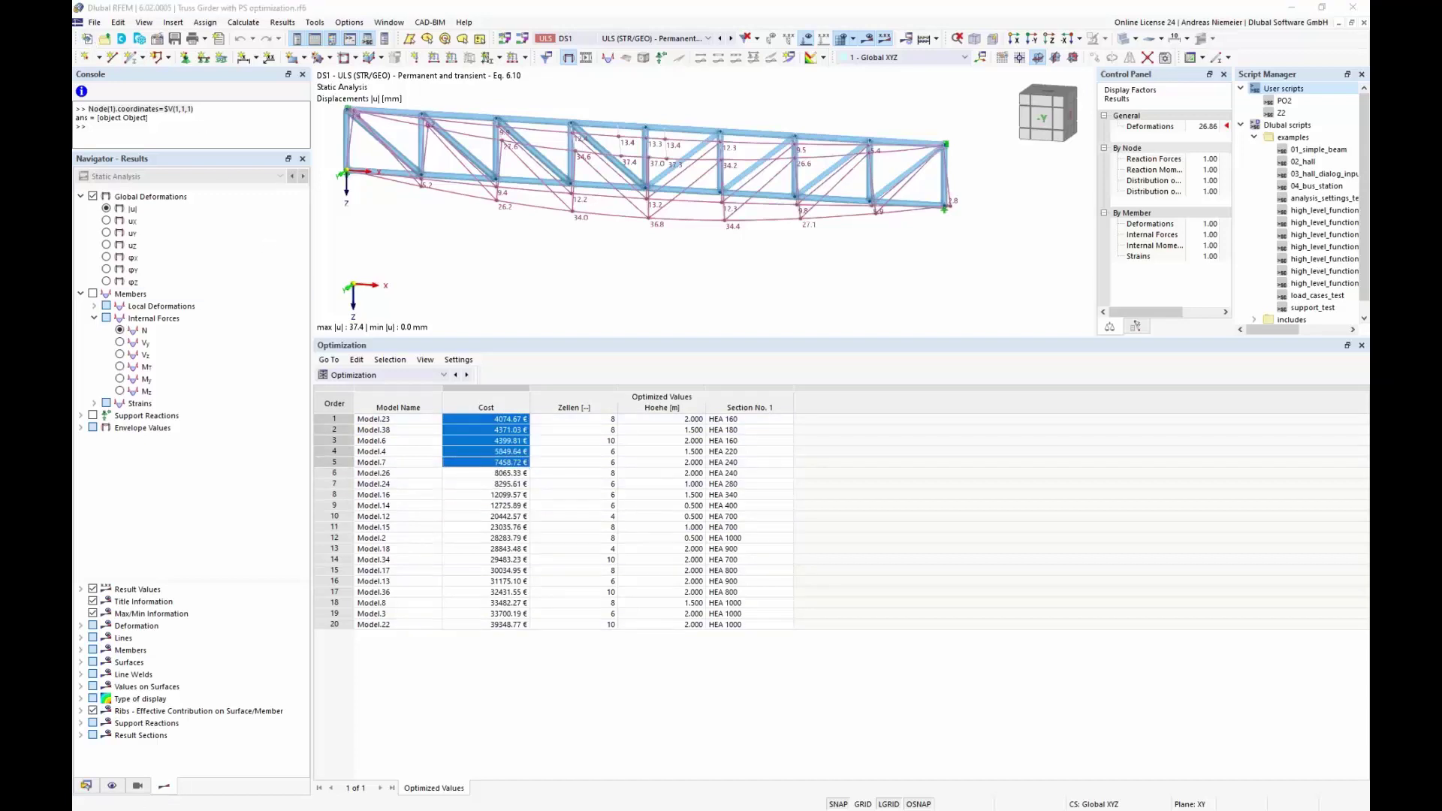
drag(73, 339, 527, 350)
double_click(527, 351)
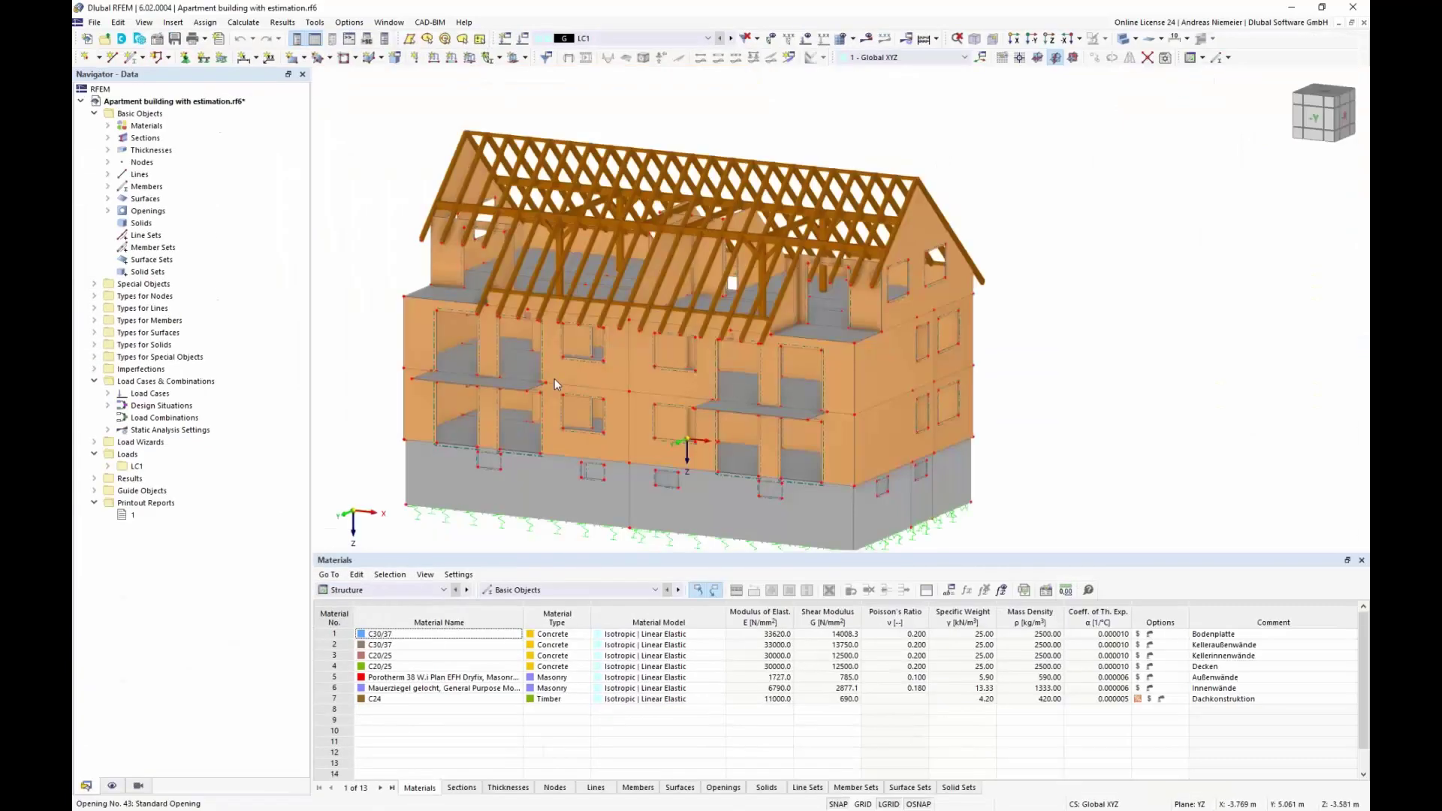
Examine where each listed material is used in the building, from the C30/37 Bodenplatte to the C24 Dachkonstruktion.
ctrl+middle_drag(403, 516, 475, 515)
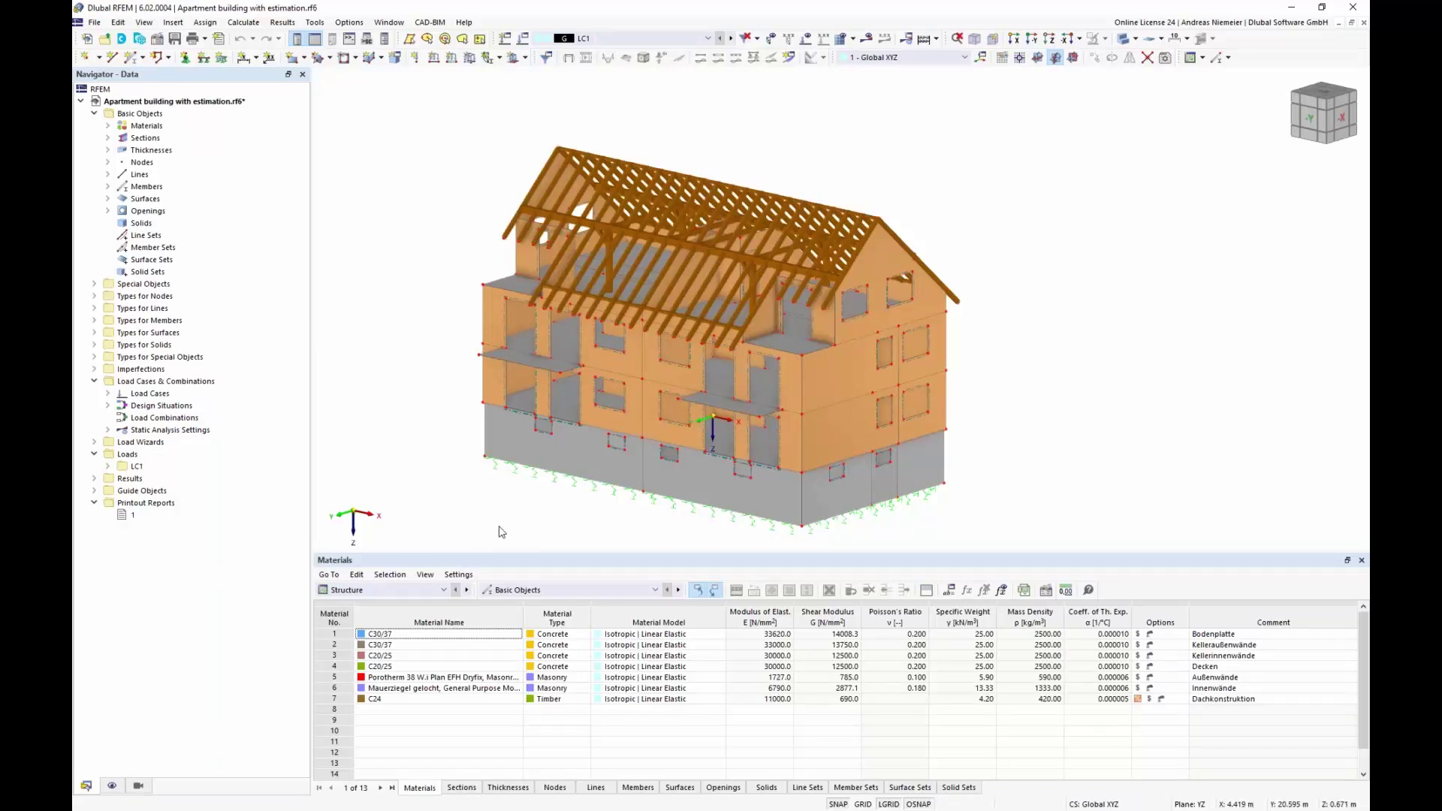
scroll(490, 523, down, 1)
middle_drag(519, 499, 548, 478)
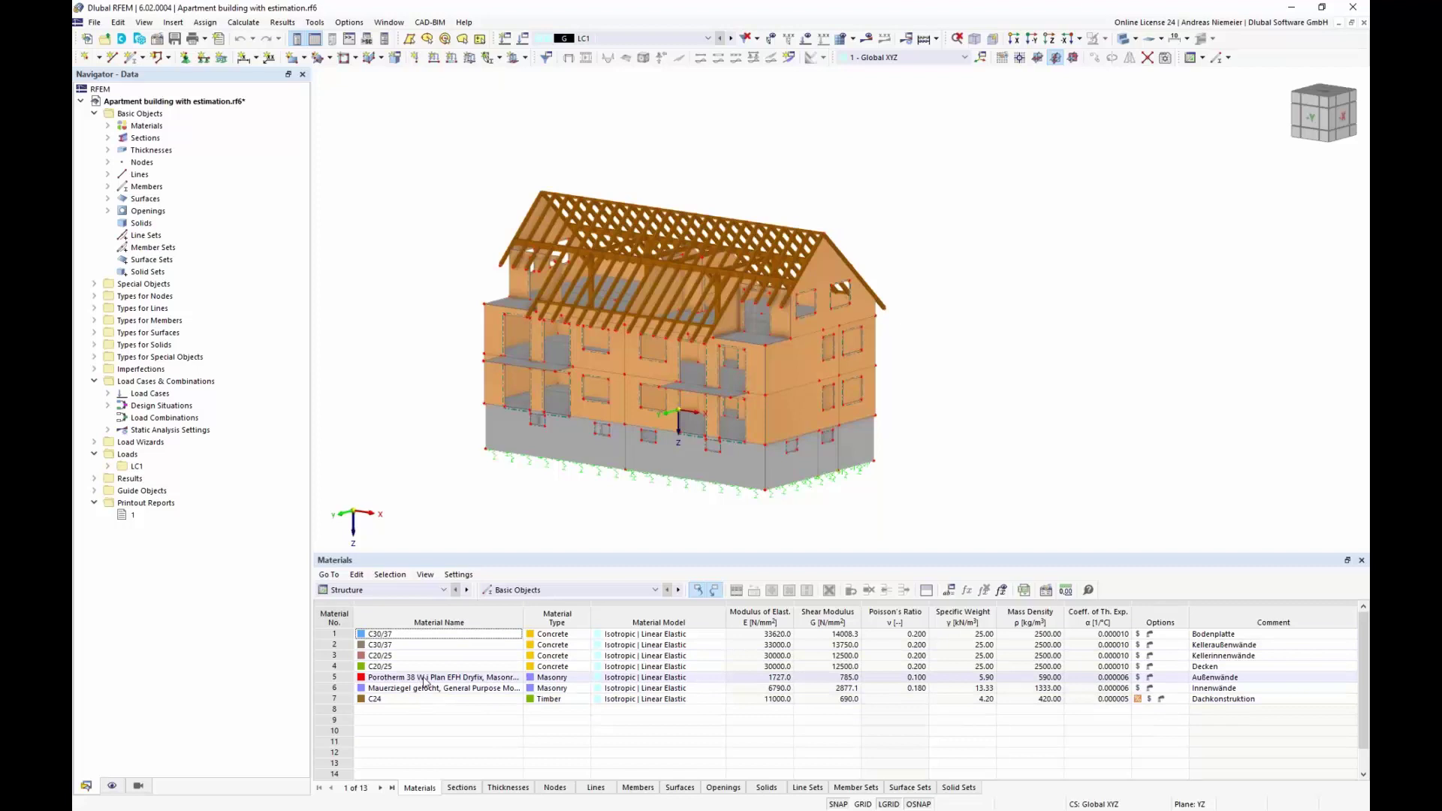
click(417, 635)
click(416, 645)
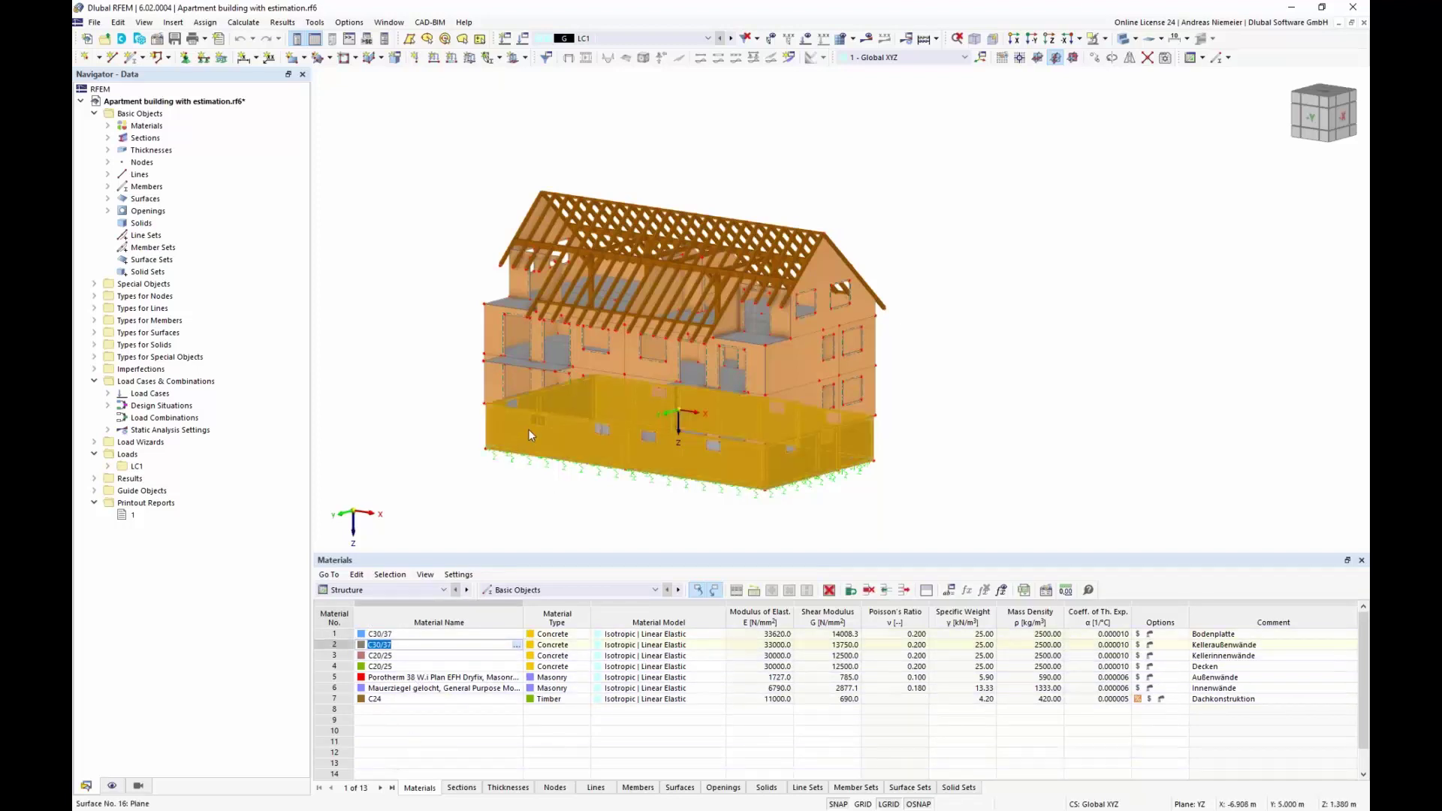
click(412, 657)
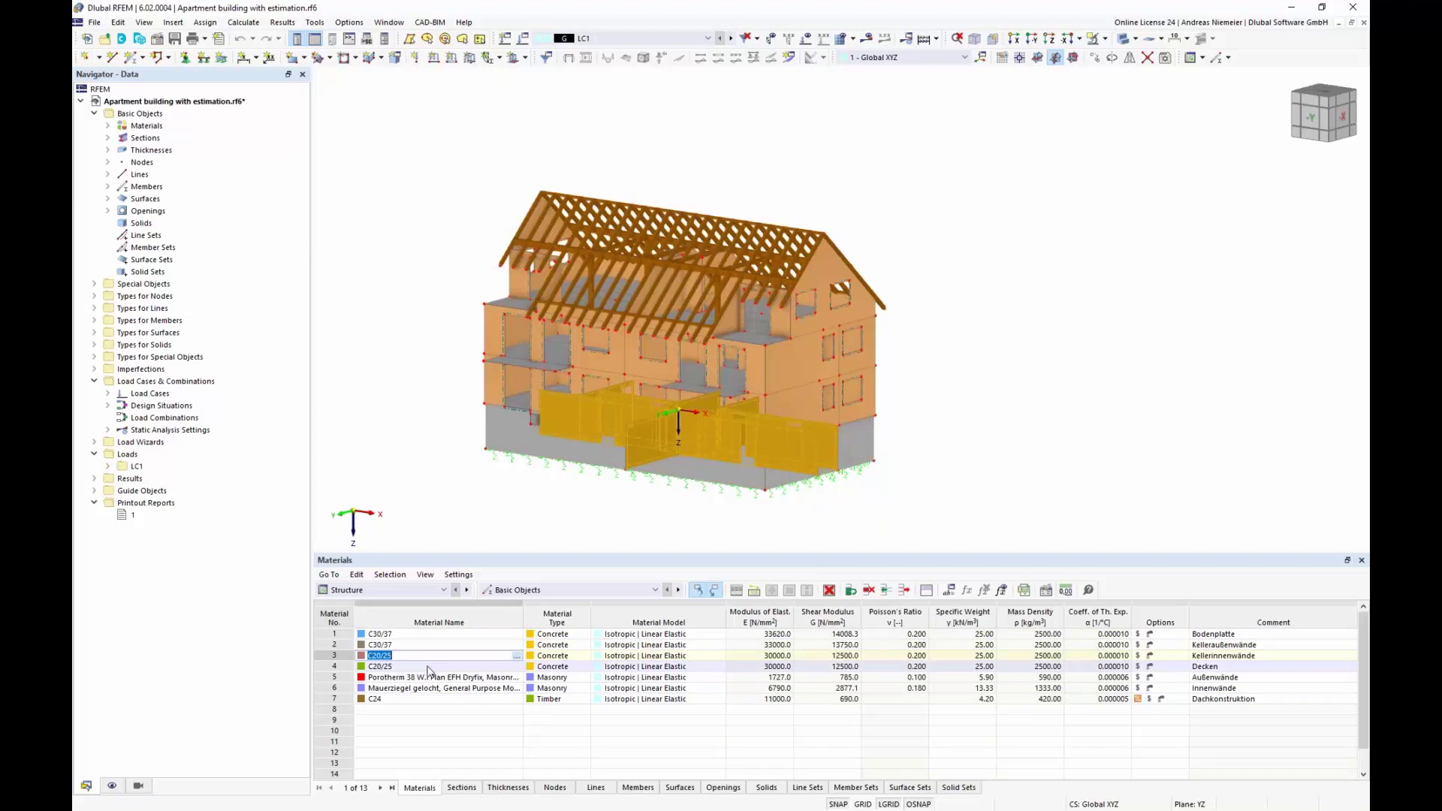
click(373, 667)
key(Down)
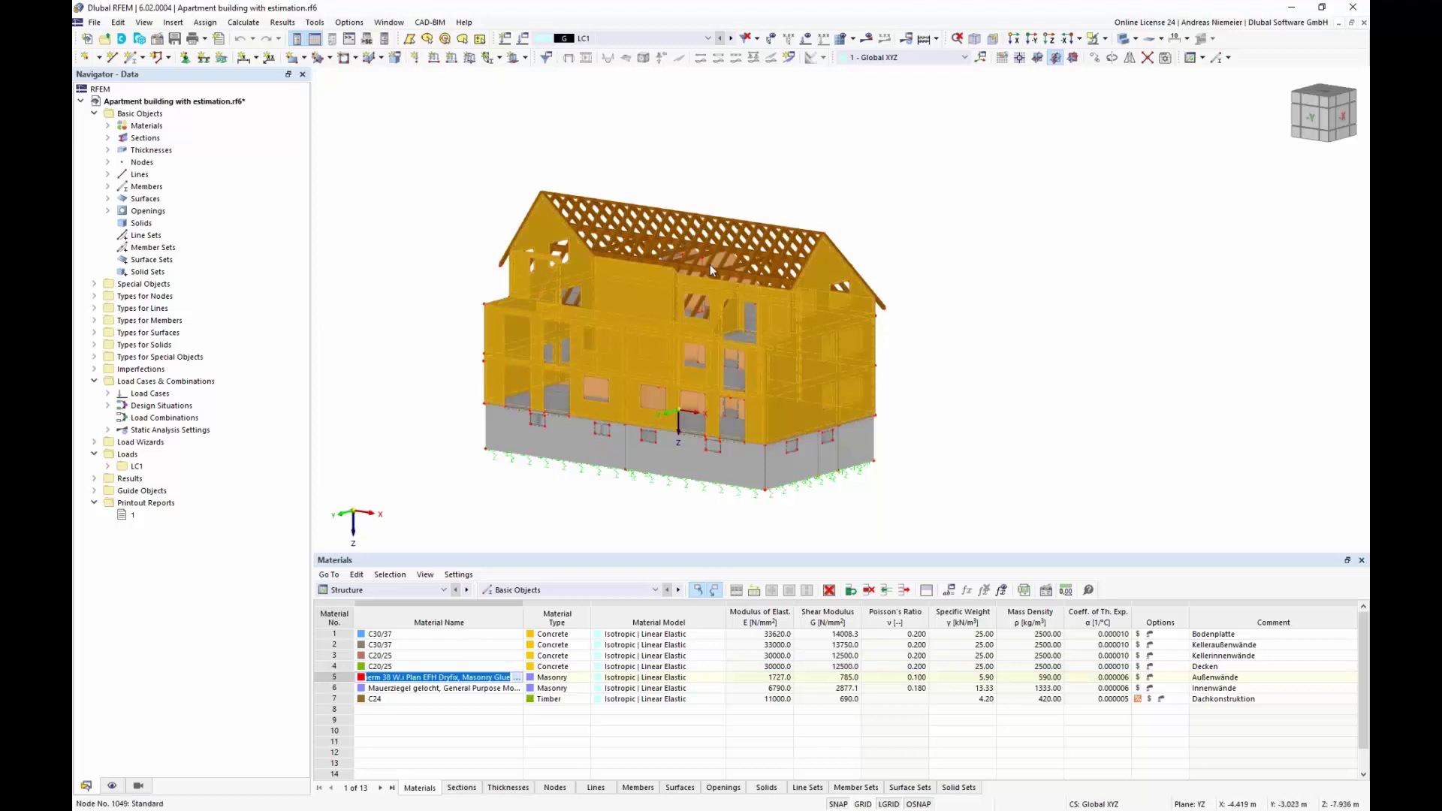
click(399, 688)
click(449, 699)
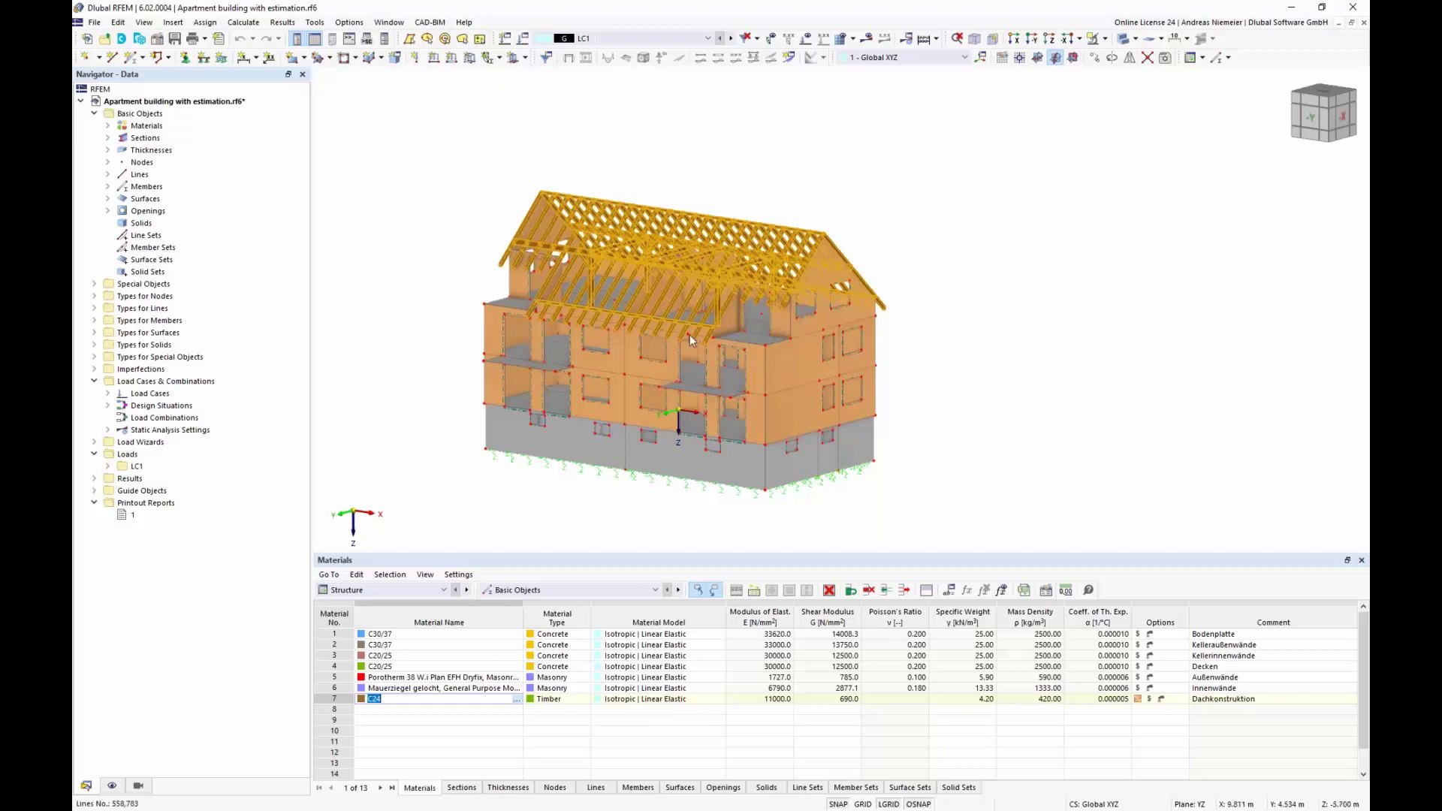
Open the Bodenplatte C30/37 material's CO2 emission estimation, and try including the surfaces' top face with a unit emission of 1.00 kg-CO2e/m².
click(137, 126)
right_click(137, 128)
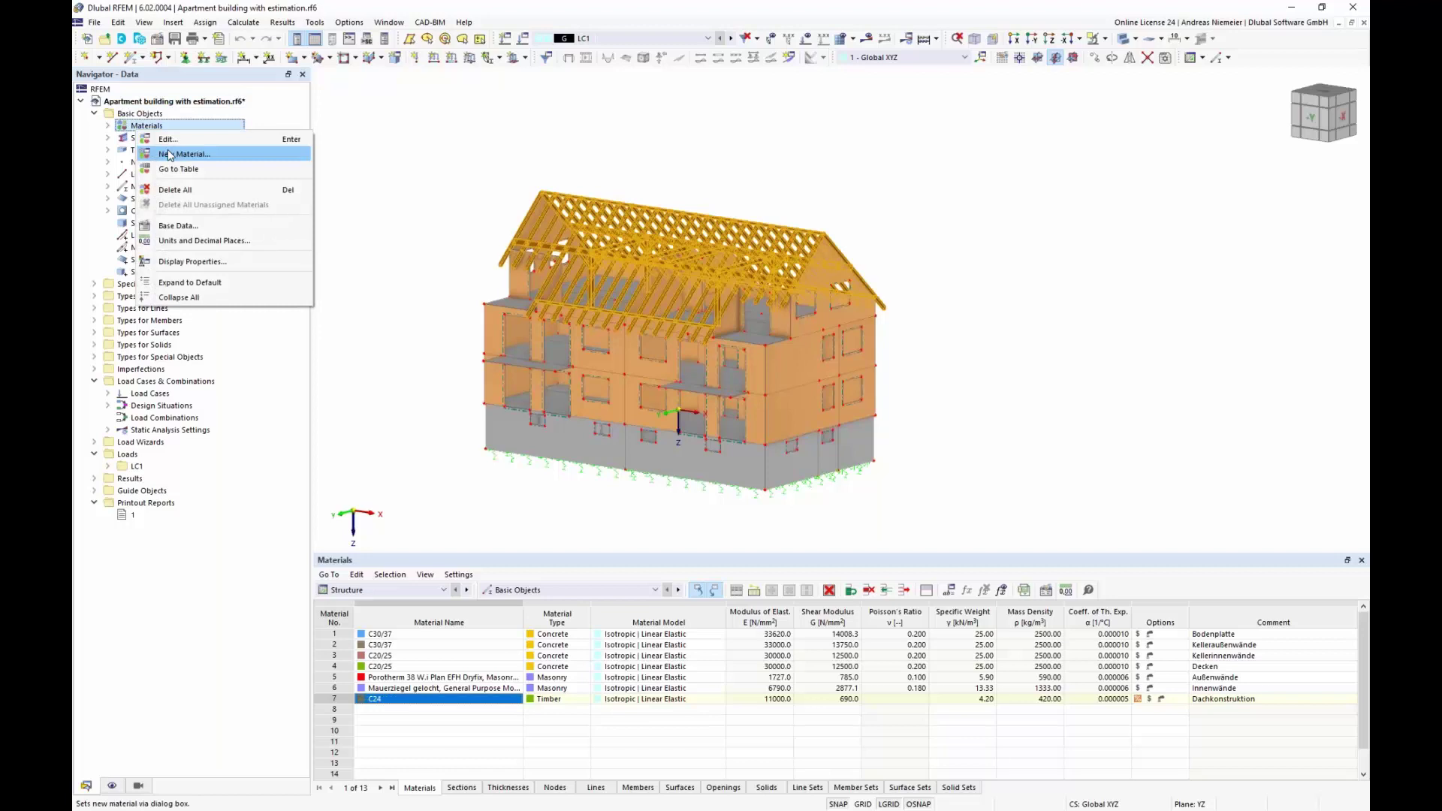
key(Escape)
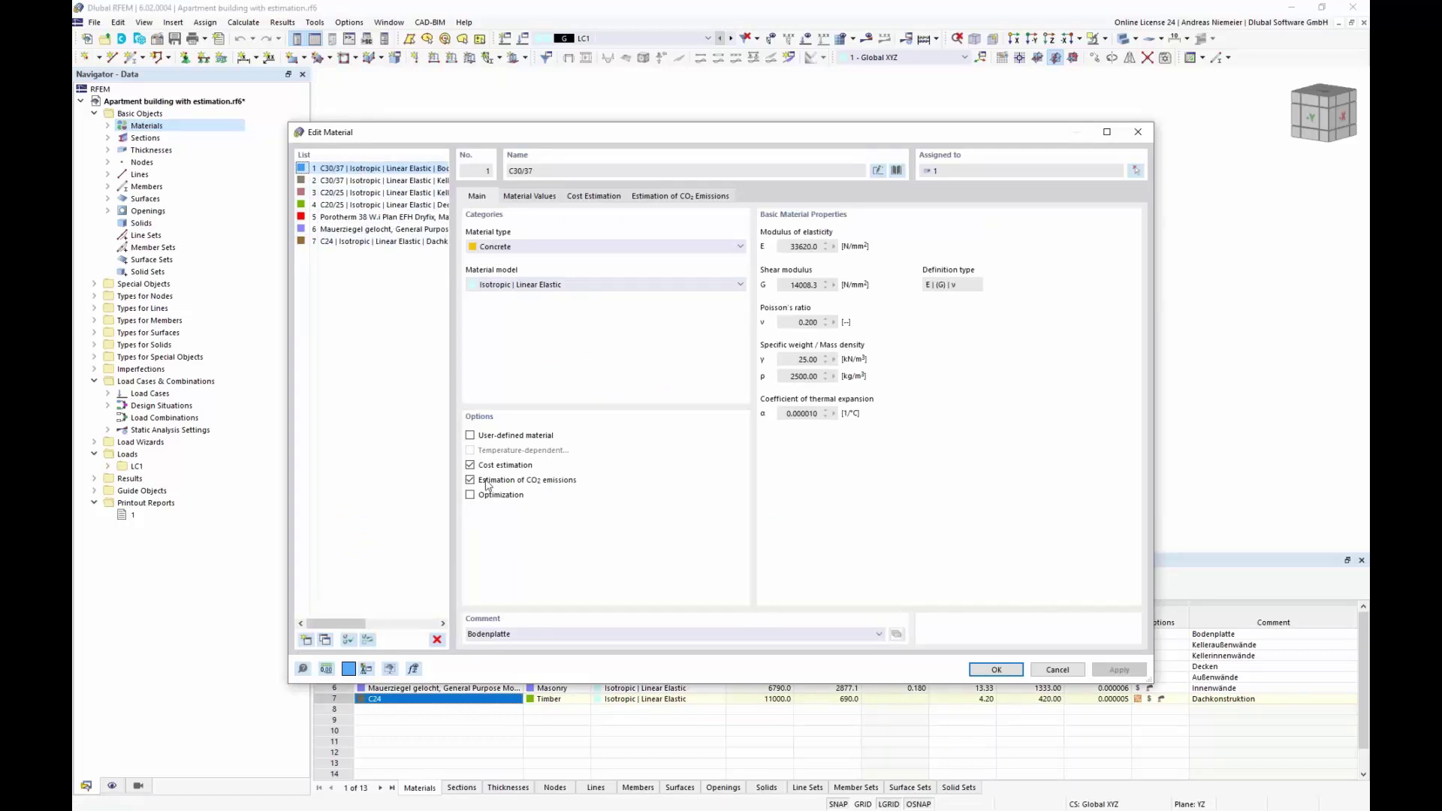
click(644, 197)
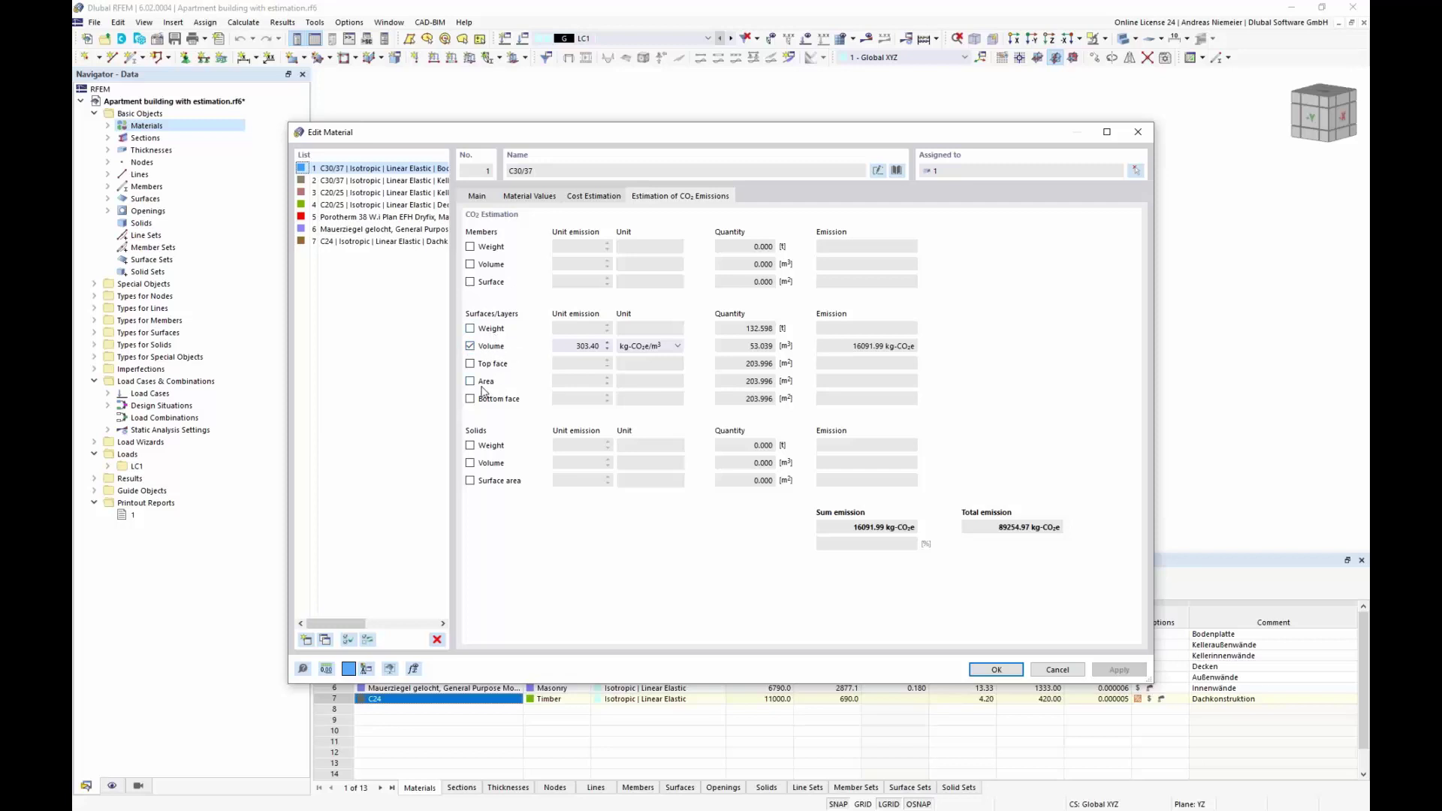
click(470, 363)
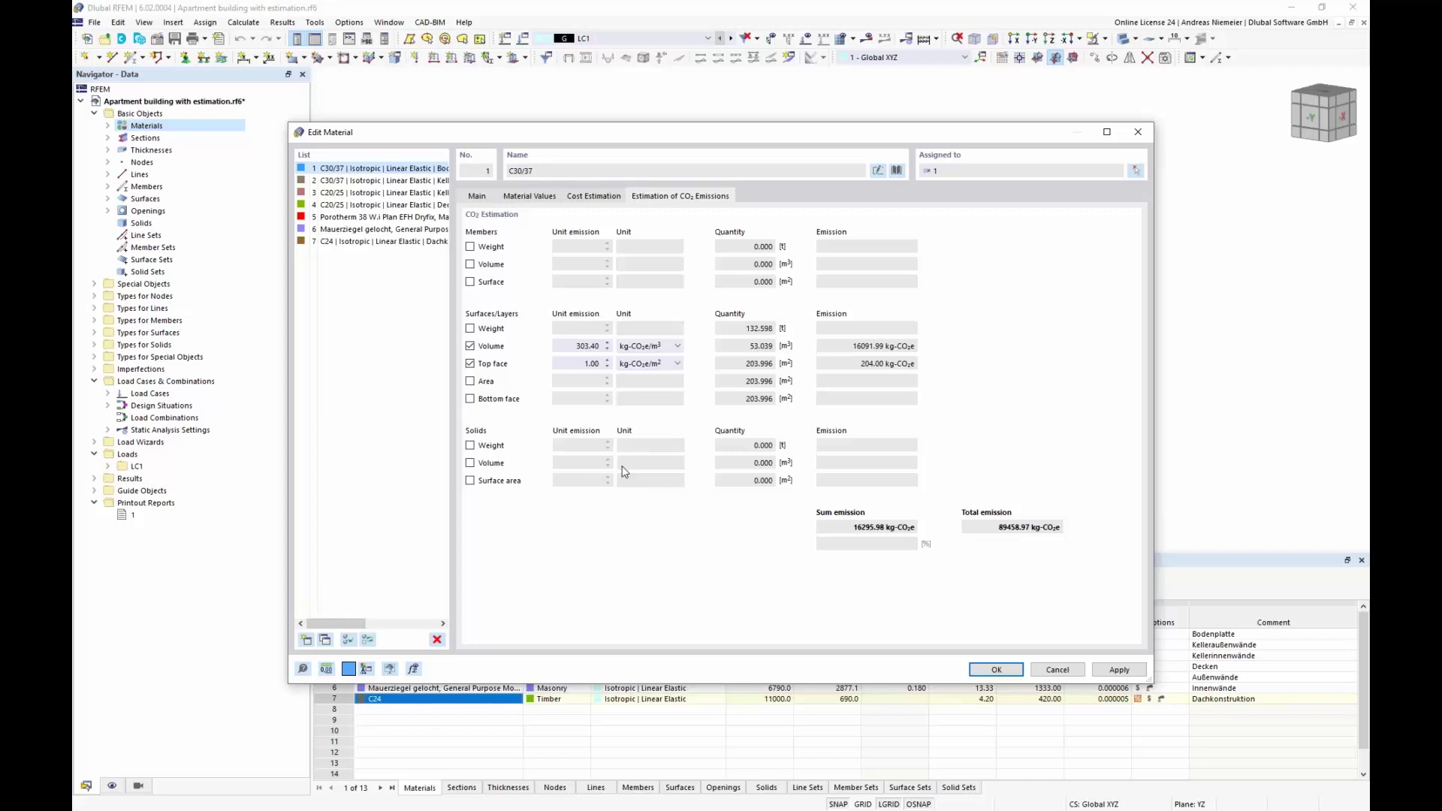
click(471, 364)
Check the C30/37 Bodenplatte's unit cost per volume and the building's total cost in the cost estimation.
click(591, 199)
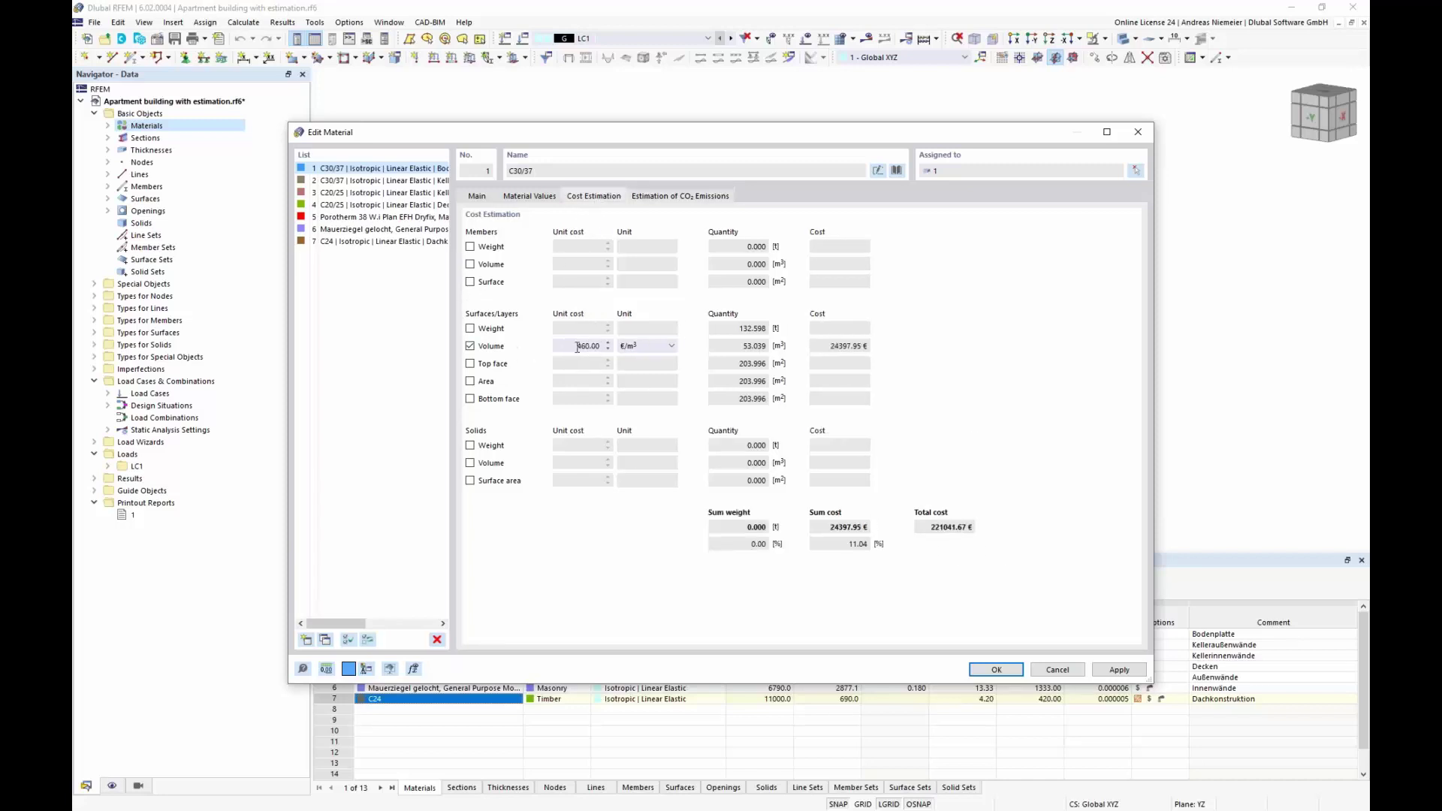
drag(577, 346, 598, 346)
drag(928, 528, 989, 532)
drag(620, 140, 735, 506)
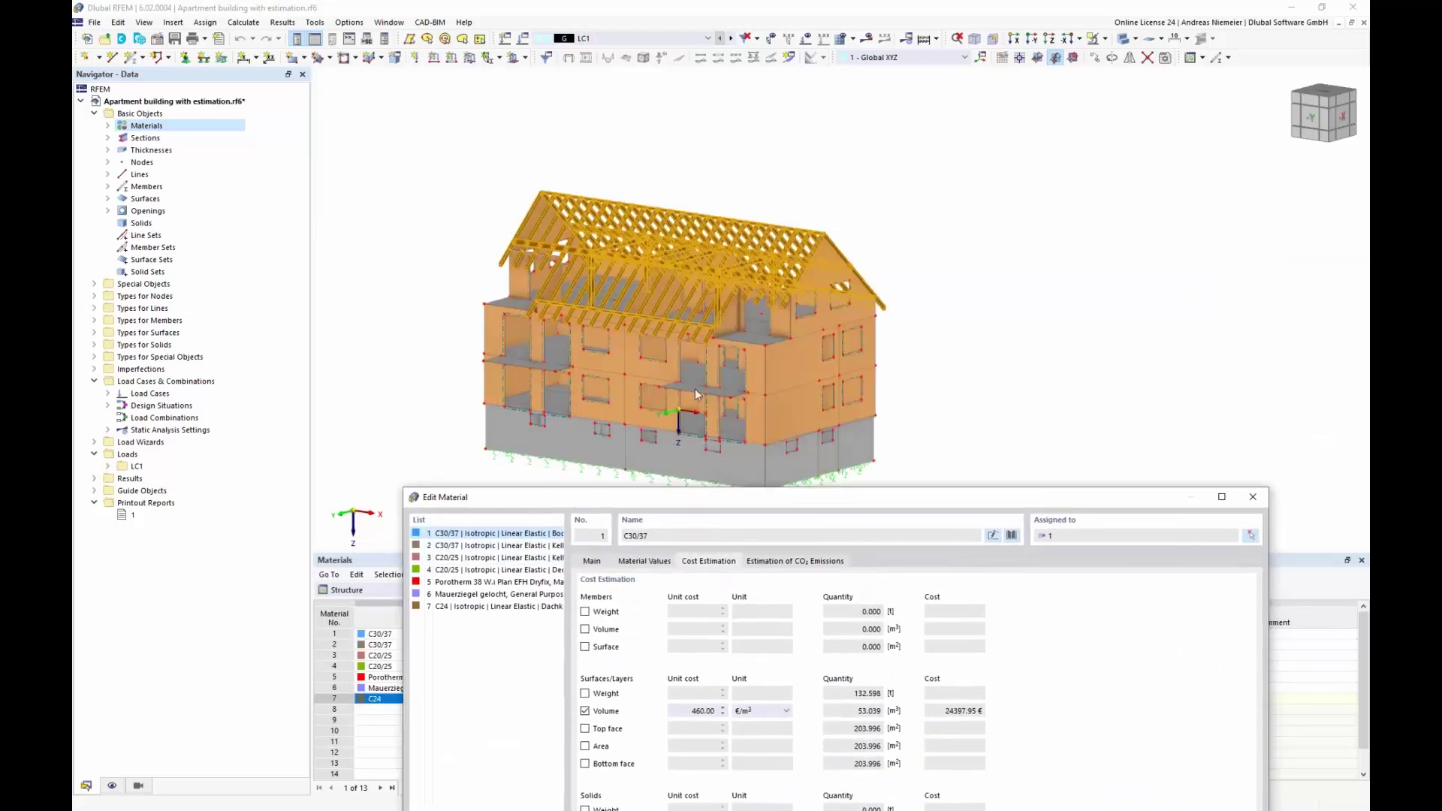
drag(703, 498, 621, 153)
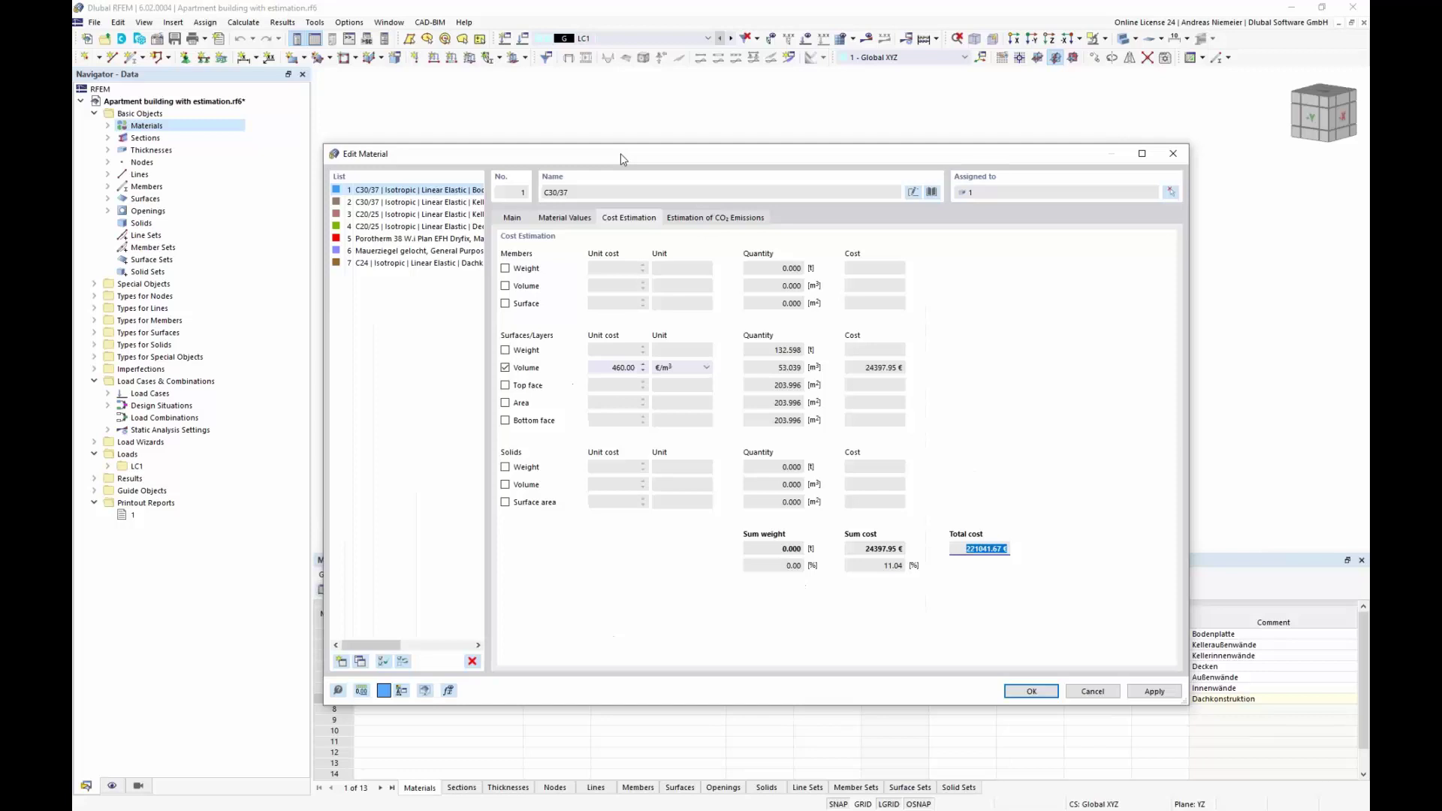
Review the cost estimation of the remaining materials through to C24 timber, and check the total cost.
click(417, 206)
click(419, 214)
key(Down)
key(Down)
key(Down)
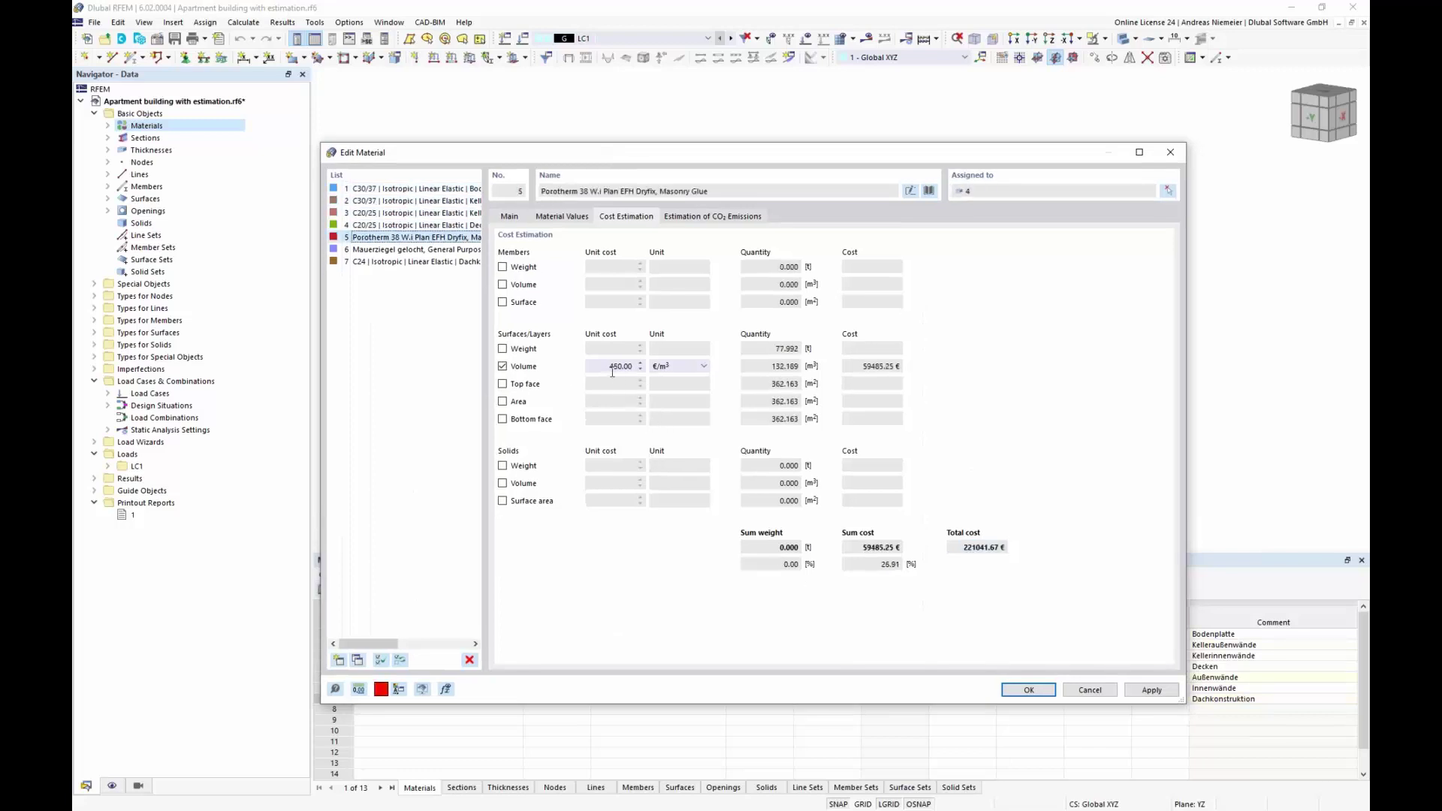
key(Down)
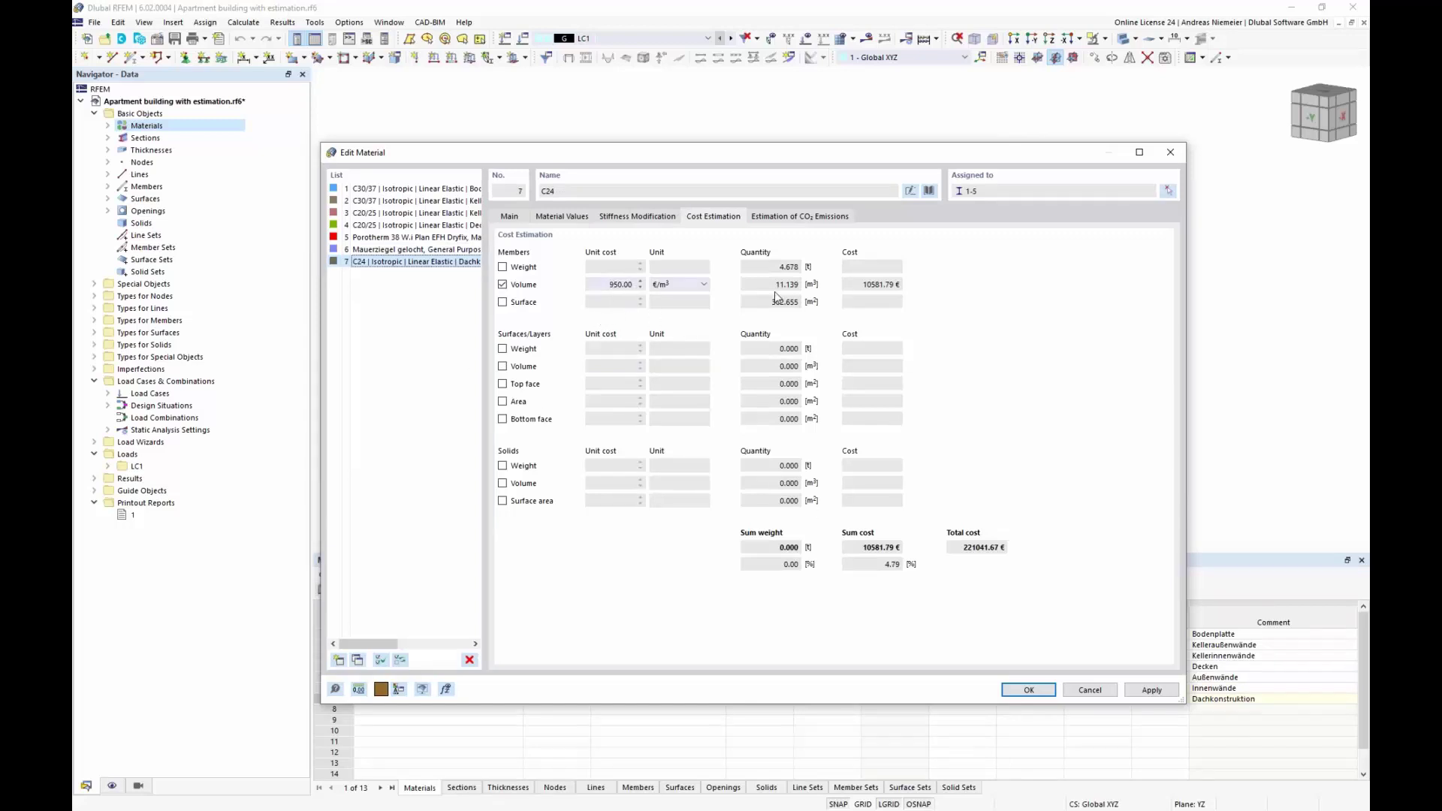
click(971, 548)
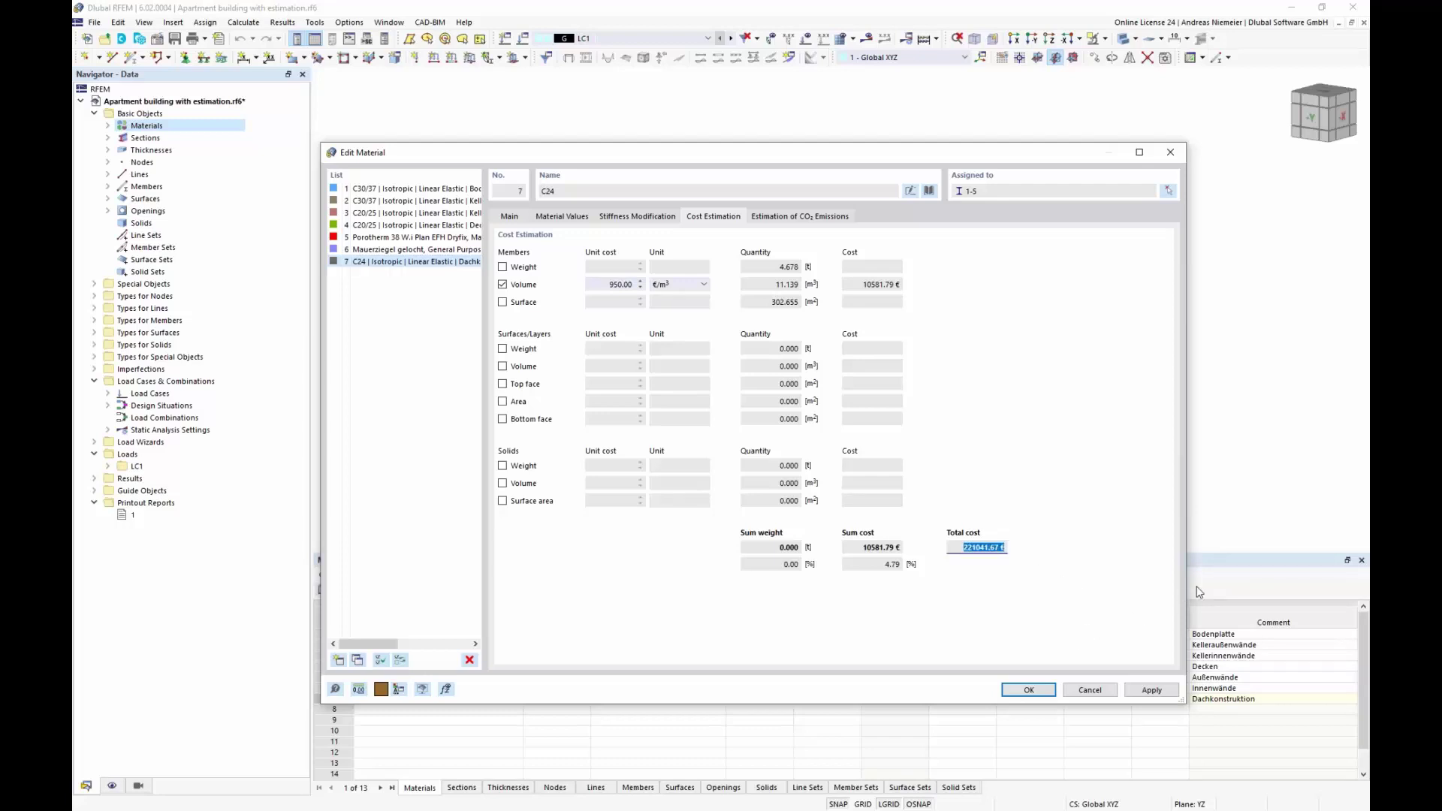
mouse_move(744, 157)
mouse_down()
mouse_move(692, 213)
mouse_move(756, 167)
mouse_up()
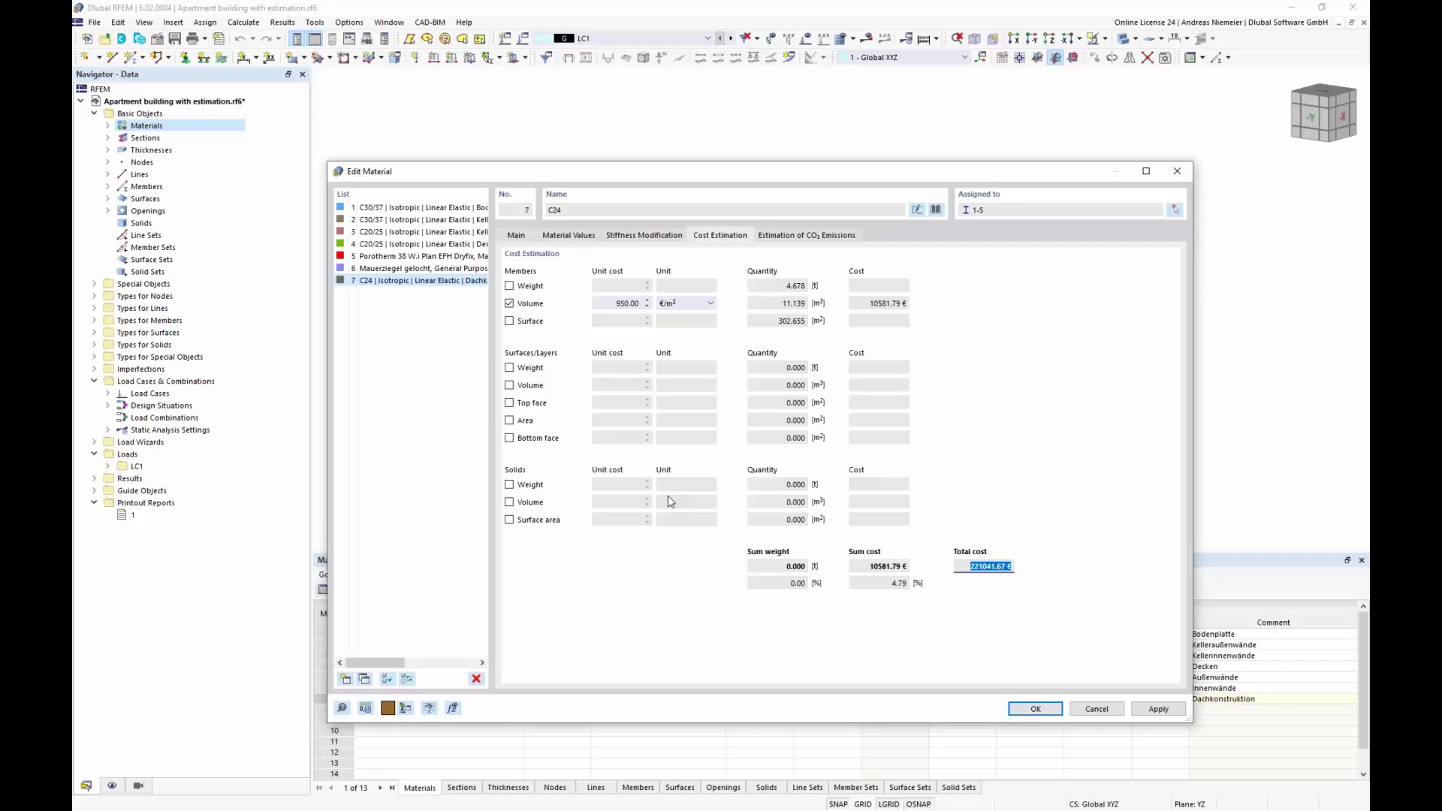
Review the CO2 emission estimation of the C24 timber and compare it with the concrete and masonry materials.
click(511, 236)
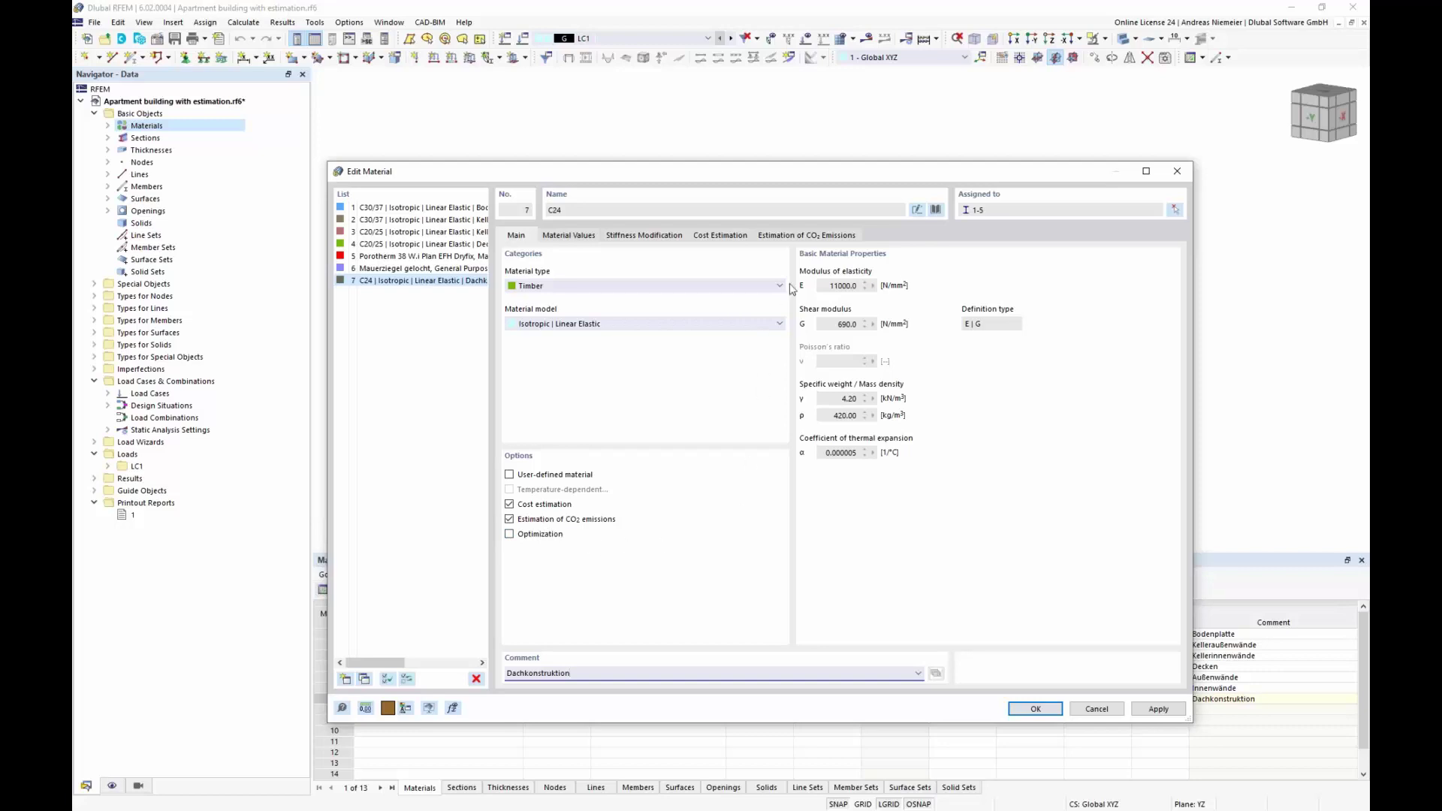
click(806, 235)
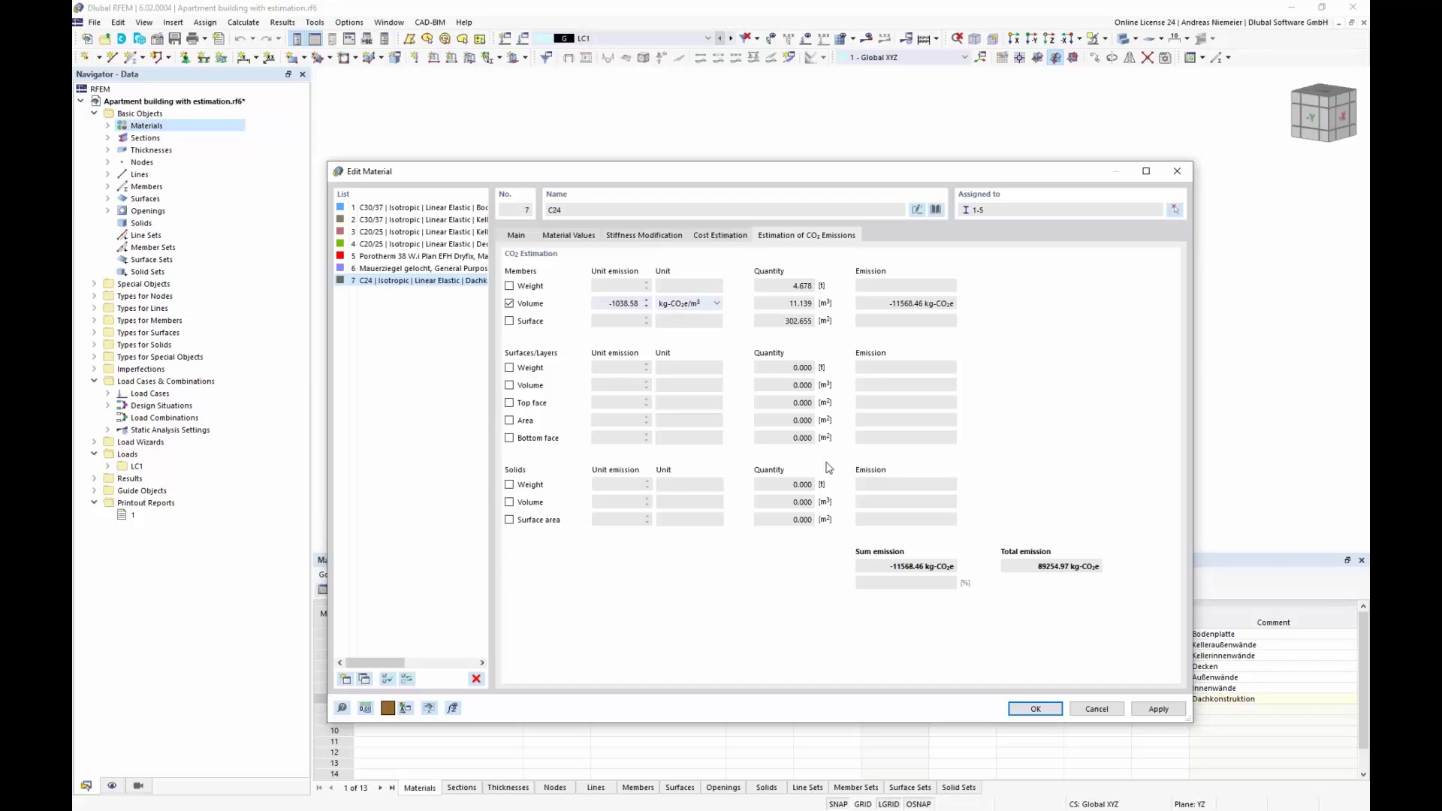
click(437, 211)
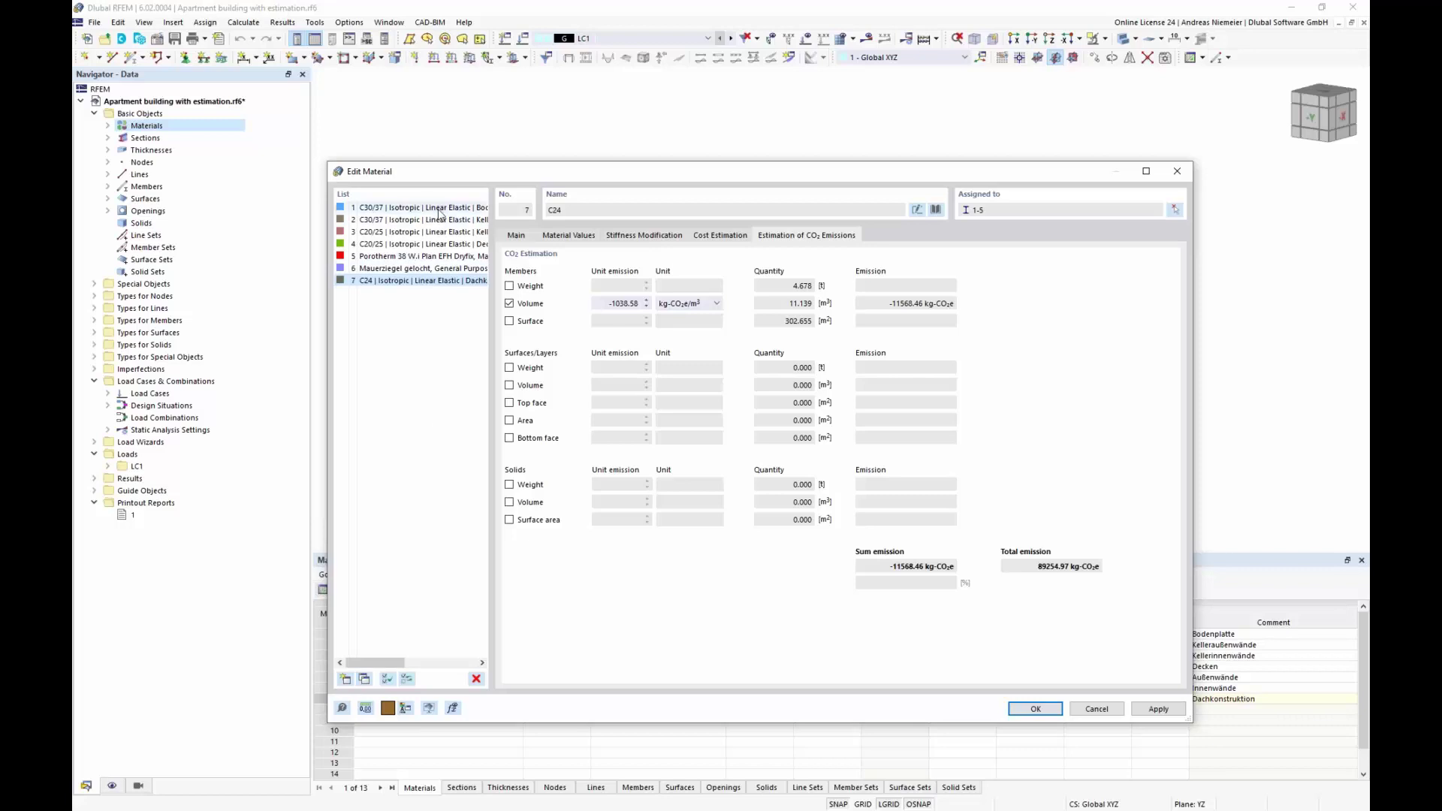
click(443, 231)
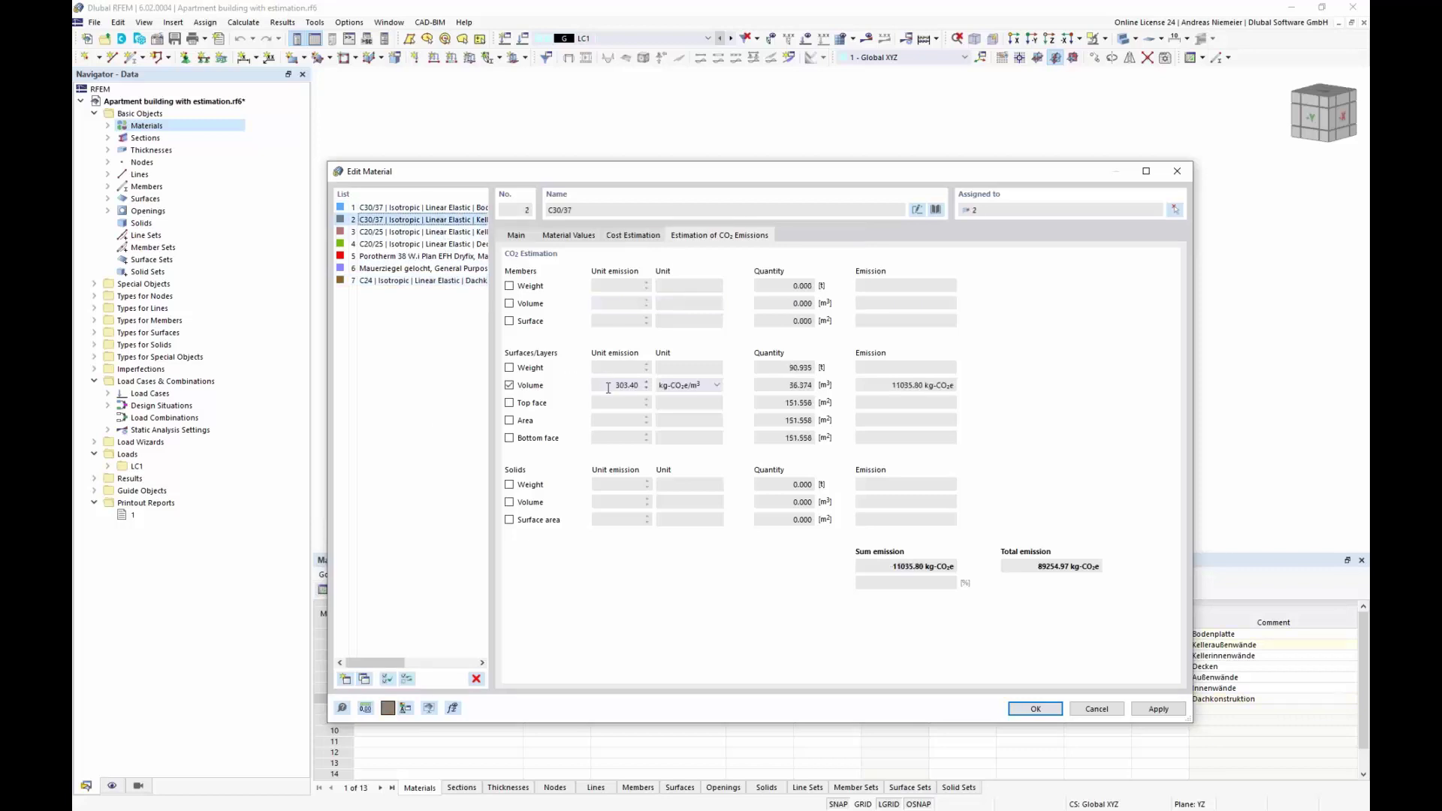
key(Down)
key(Down)
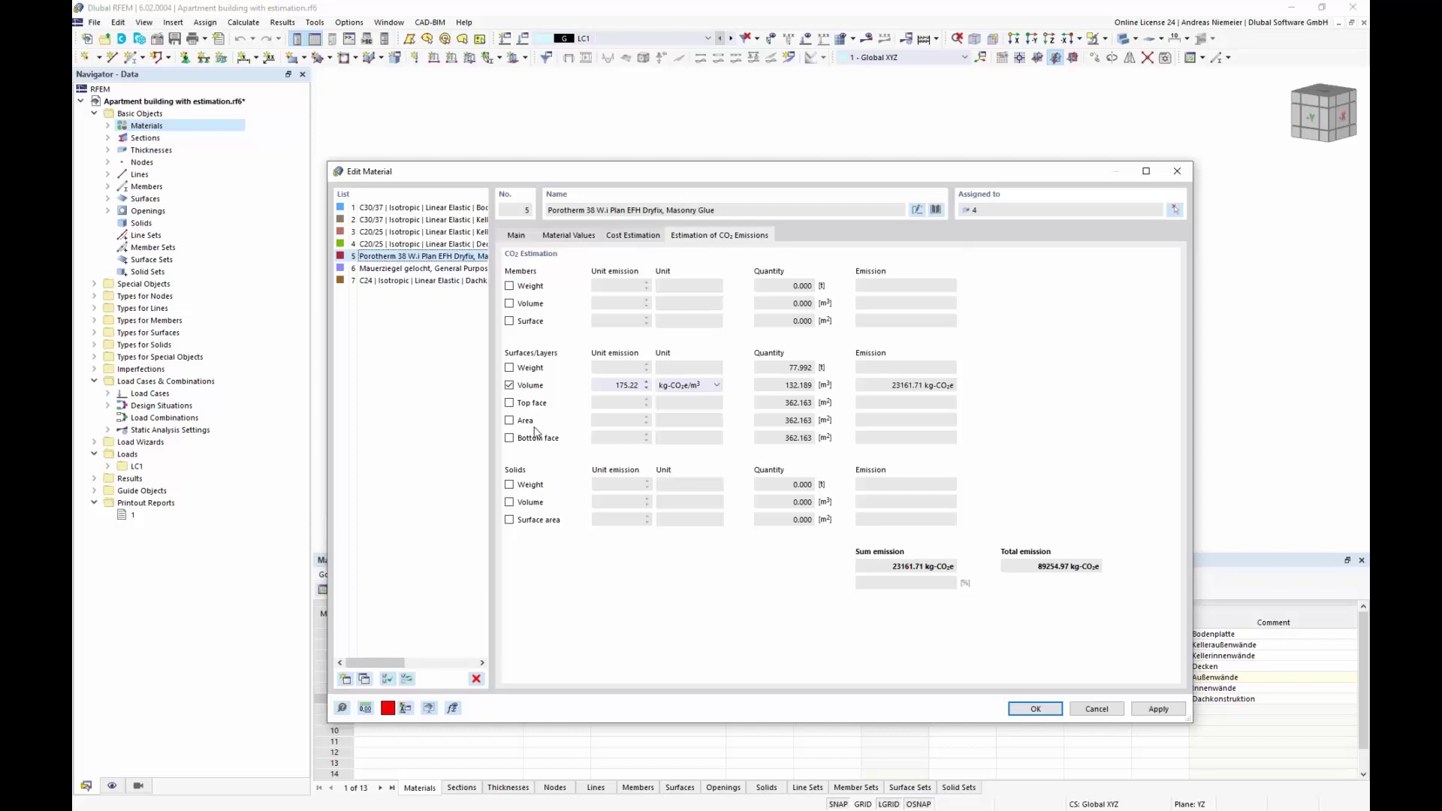
click(430, 269)
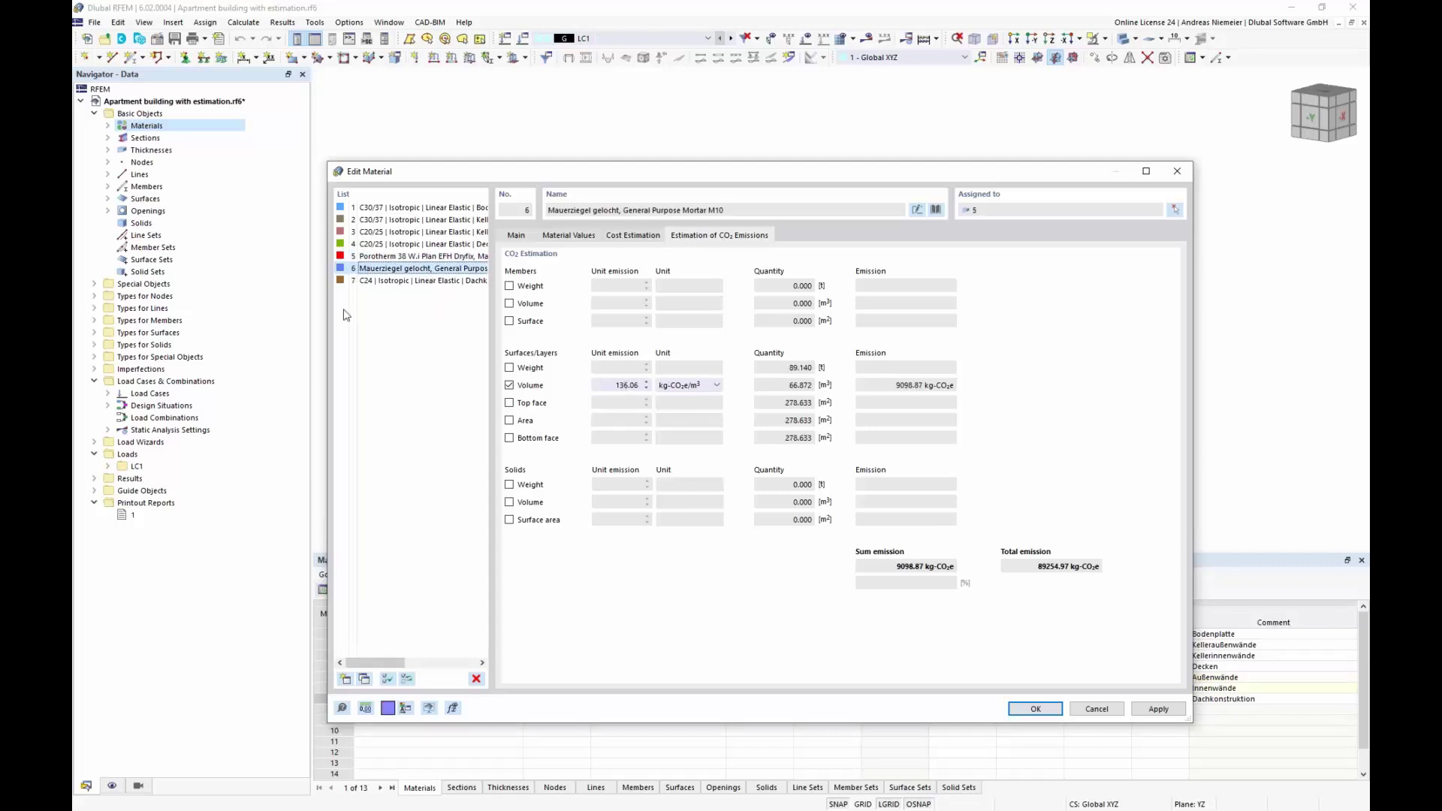
click(423, 232)
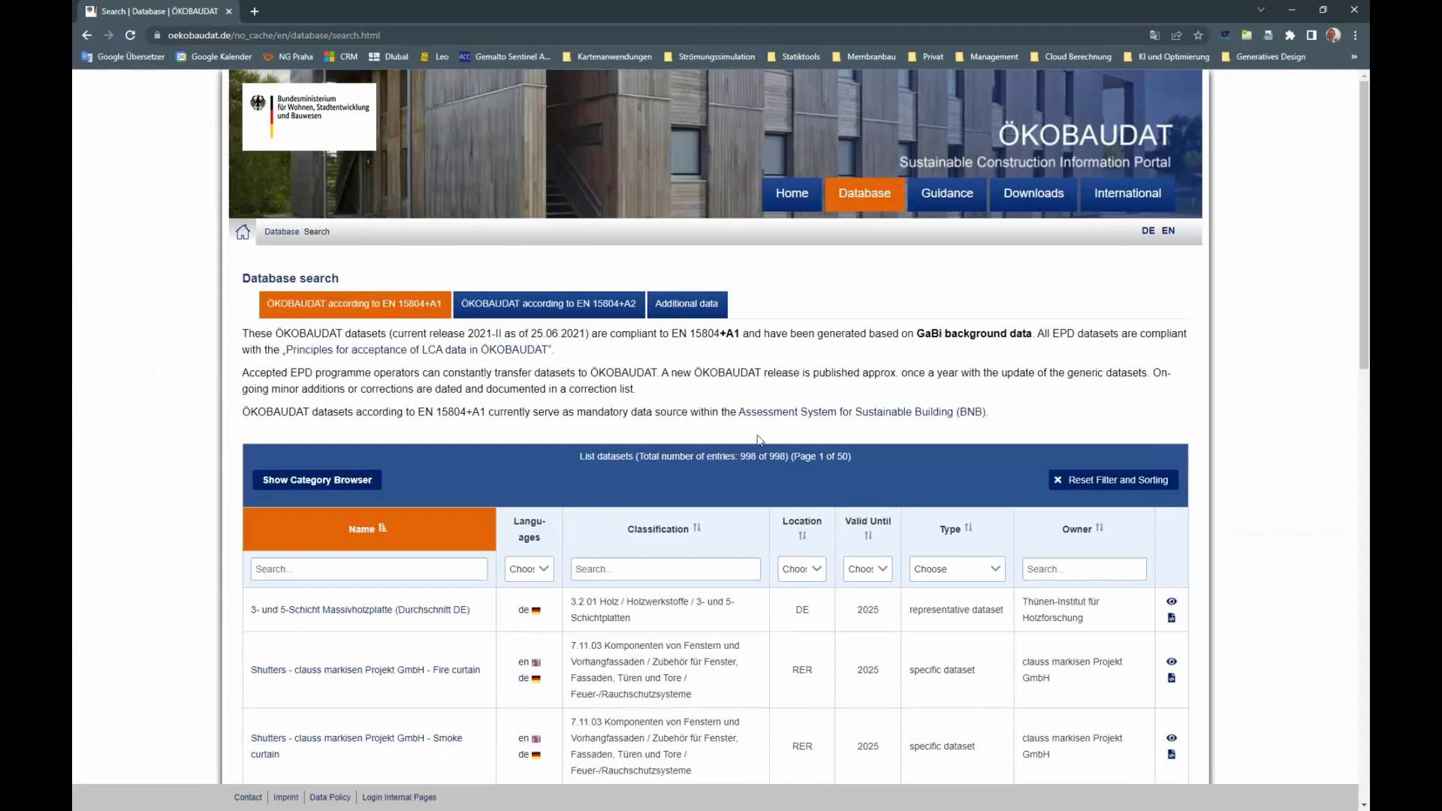
In the browser, display the ÖKOBAUDAT database in English and filter the datasets by the name "nad".
click(1169, 230)
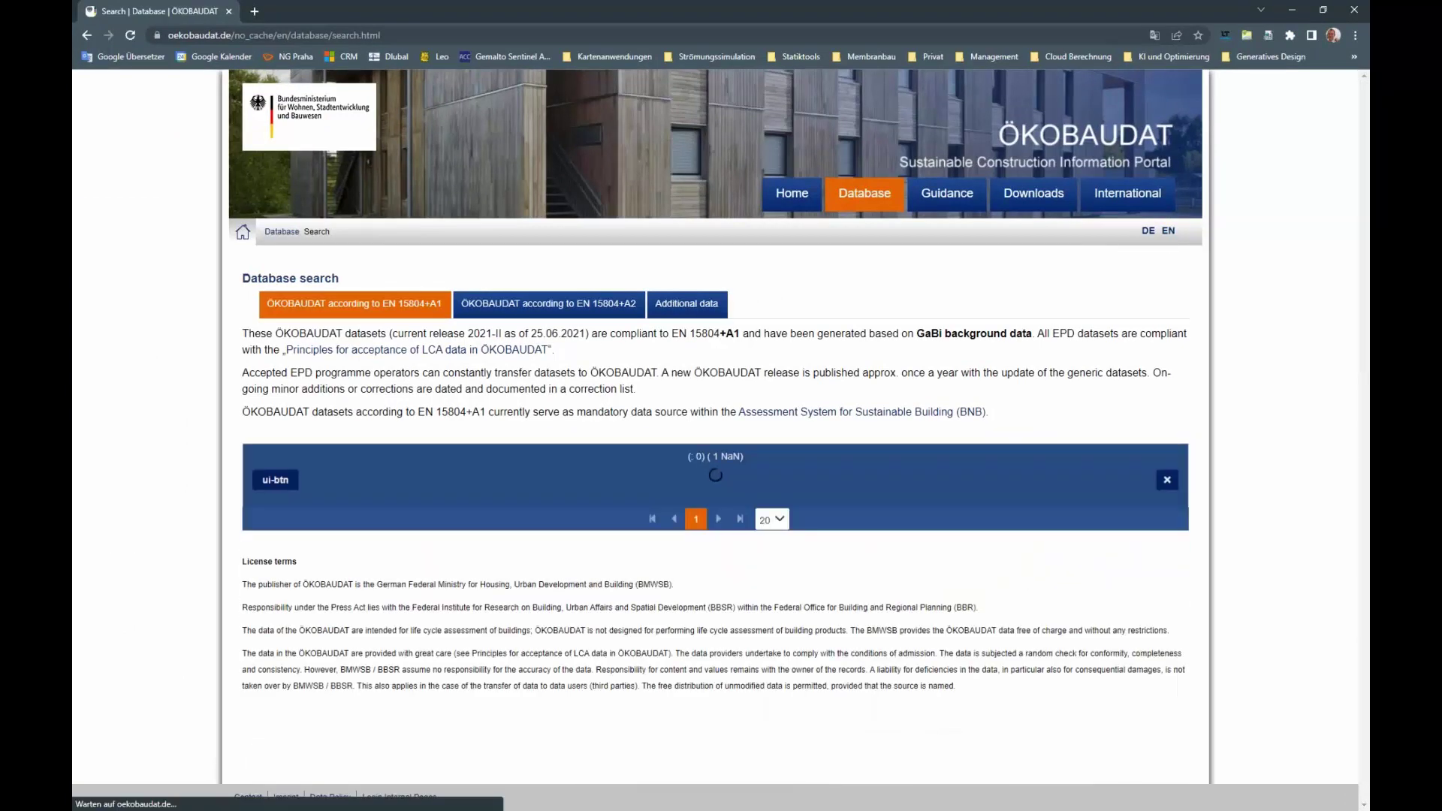
click(375, 569)
text(nad)
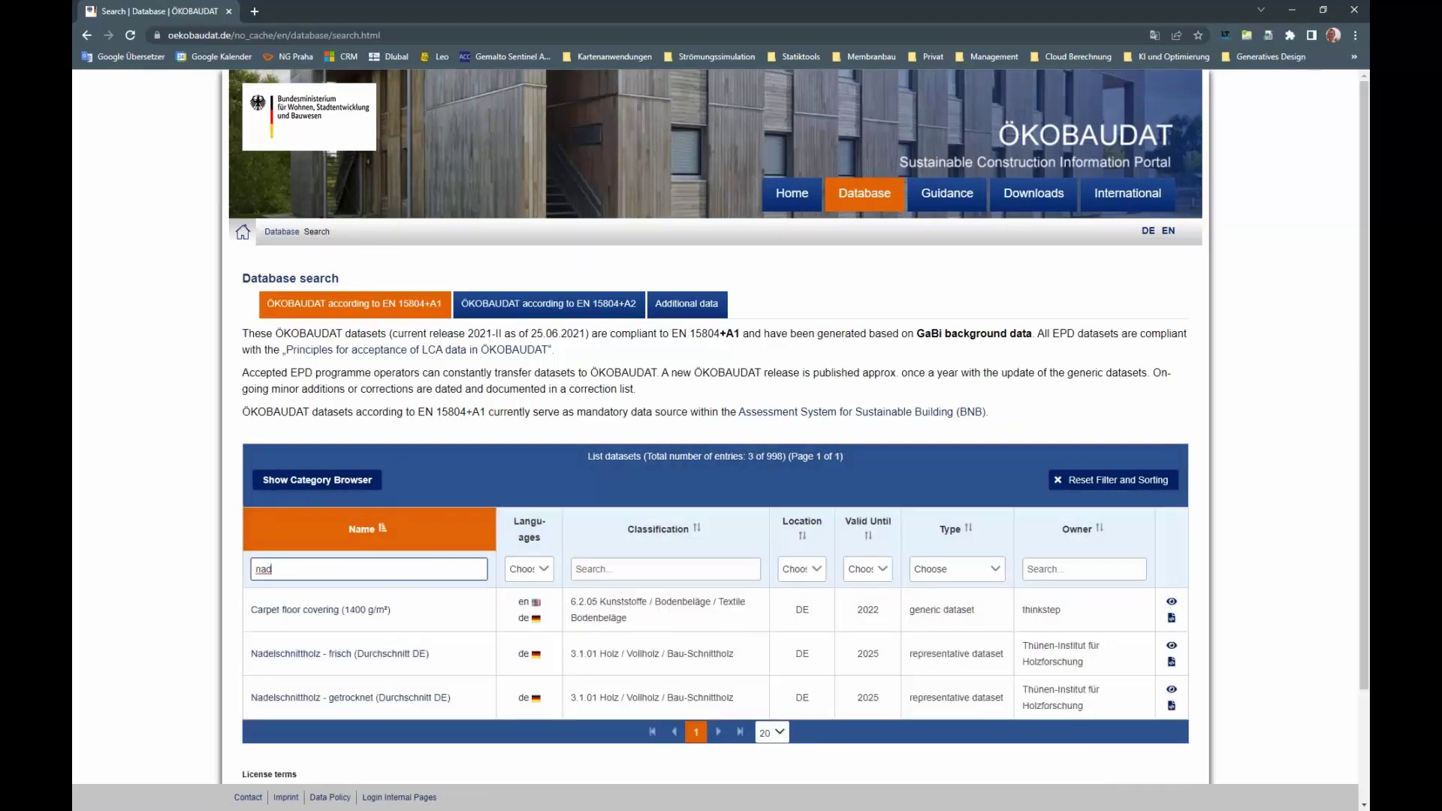
Open the Nadelschnittholz dataset and examine its environmental impact indicators, including the global warming potential.
click(1174, 659)
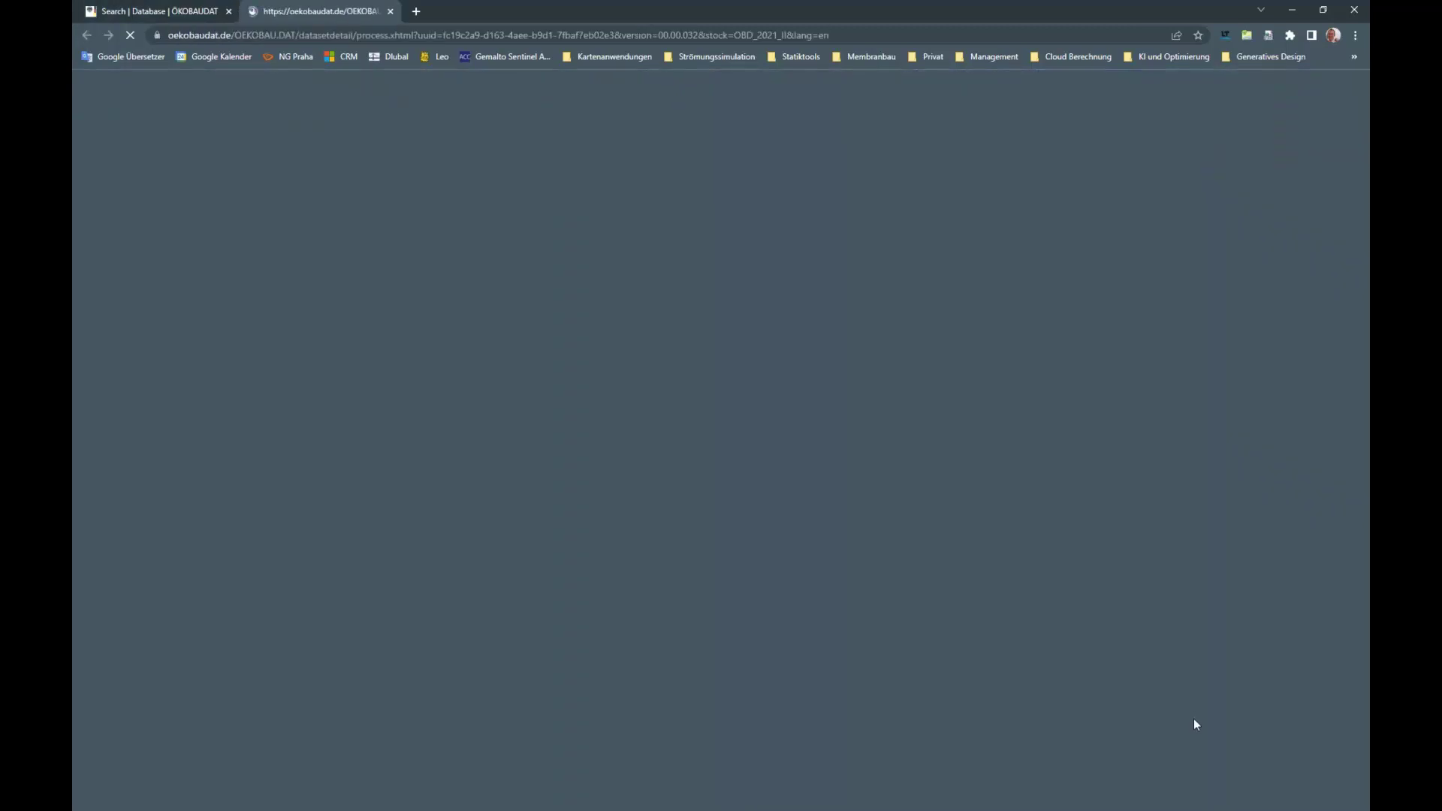
scroll(1197, 725, down, 10)
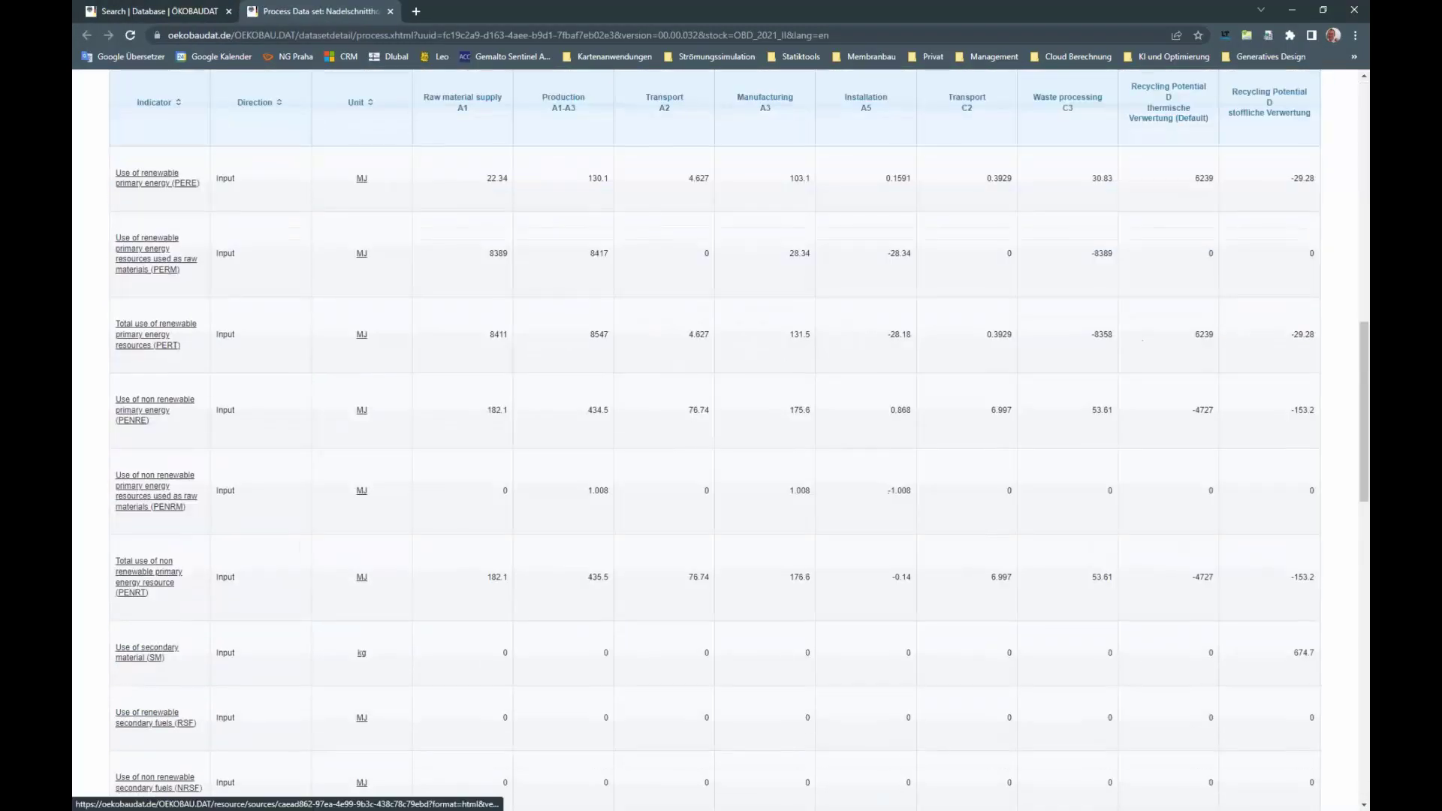
scroll(195, 505, down, 15)
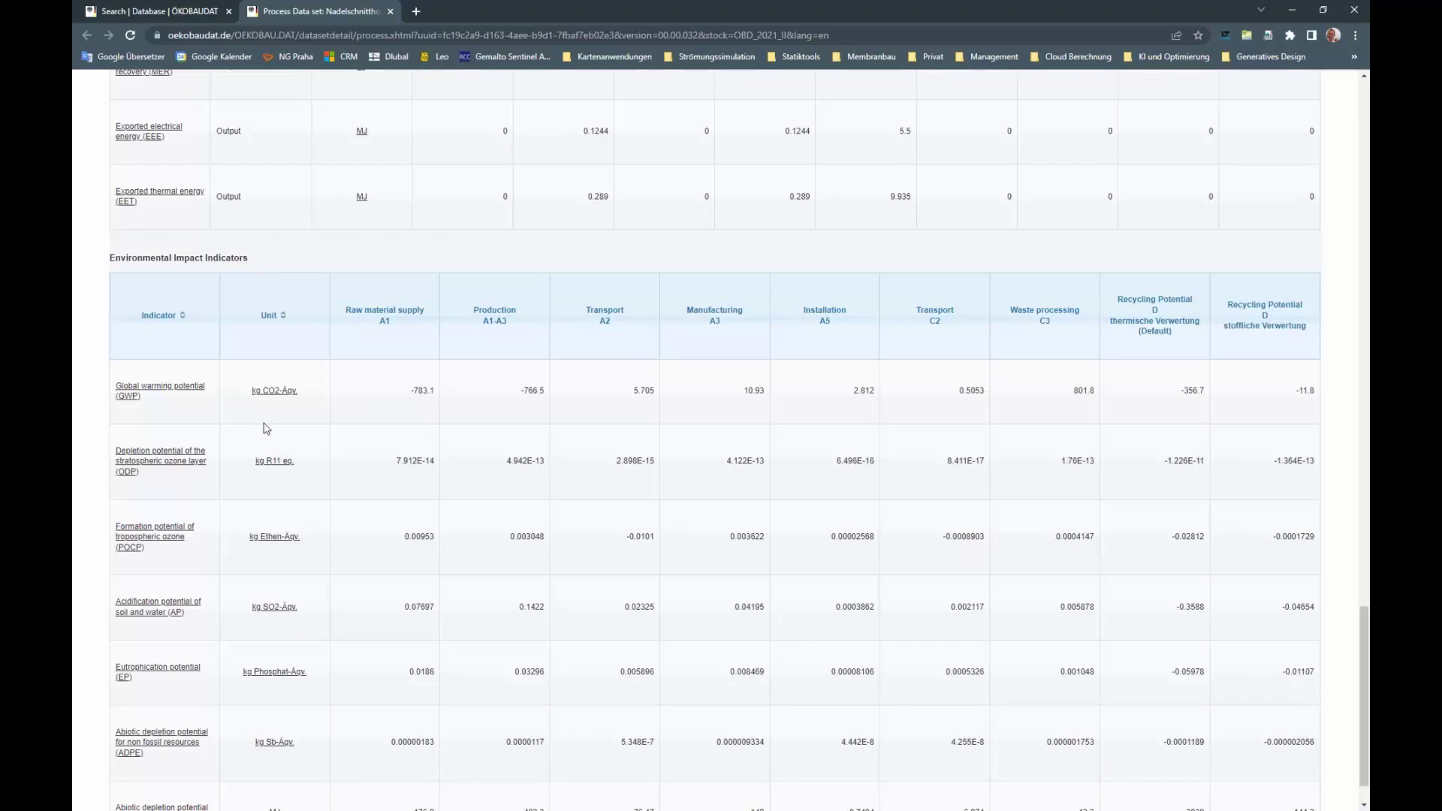
Return to RFEM, select the C24 material, and check the Optimization & Costs / CO2 Emission Estimation add-on in the model's base data.
key(alt+Tab)
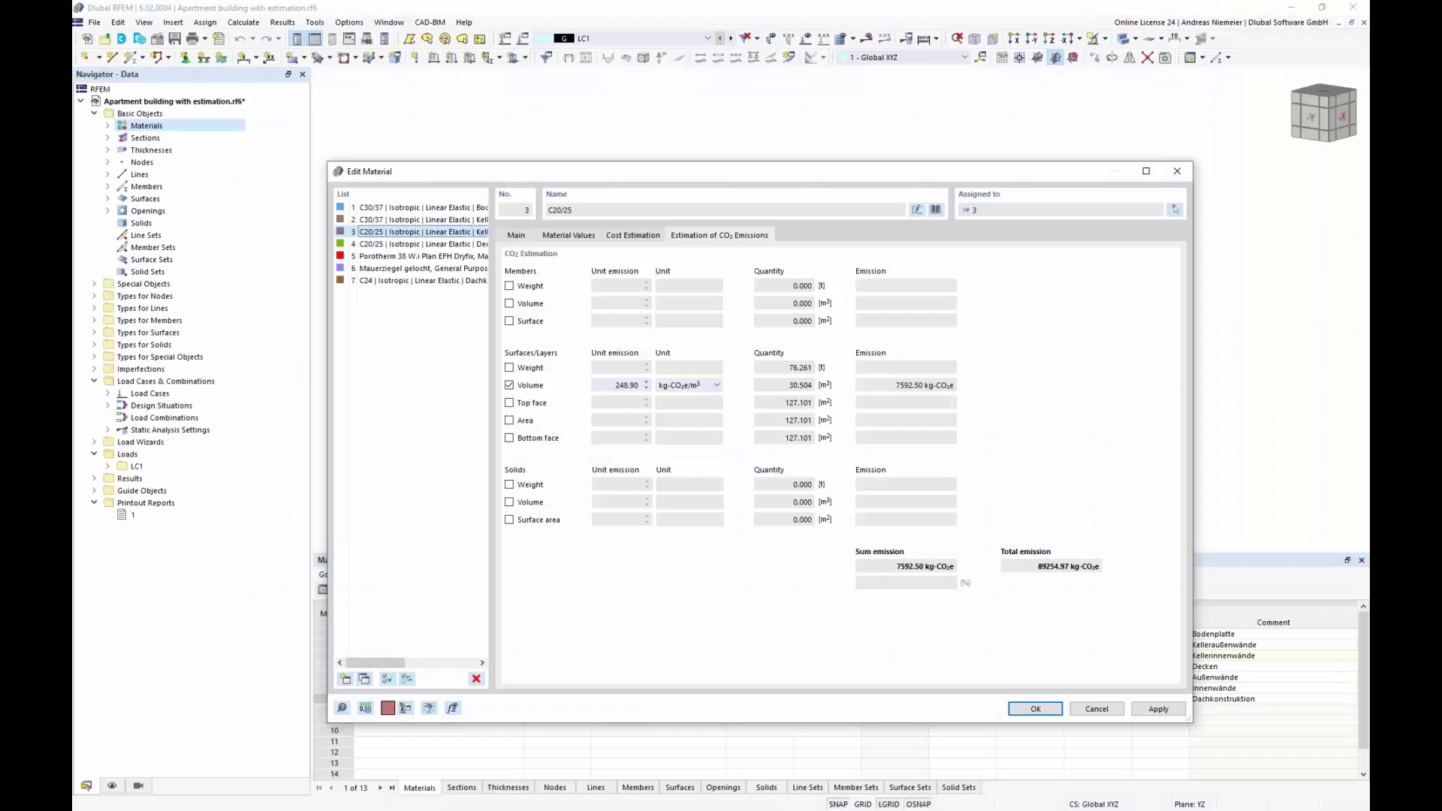
click(398, 281)
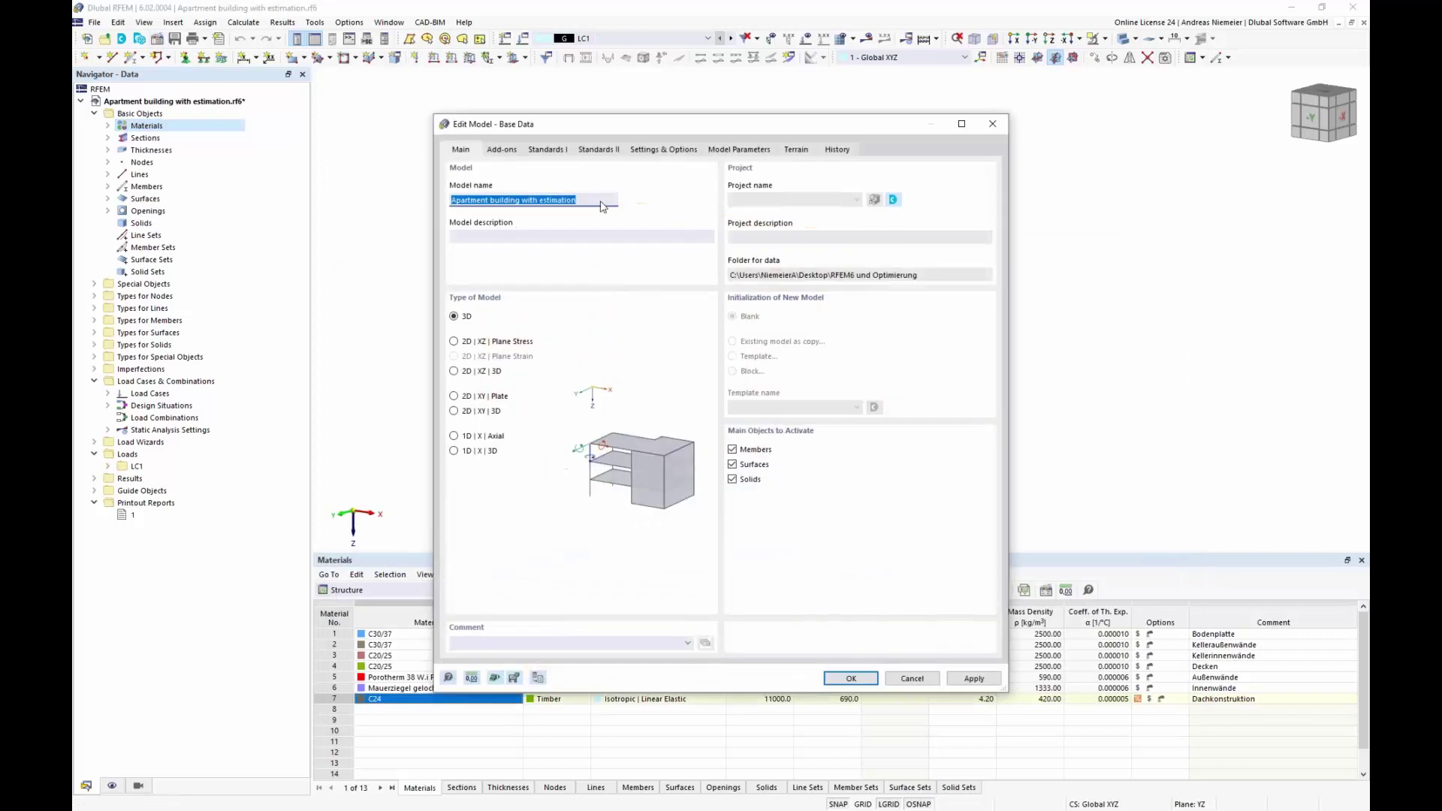
click(502, 149)
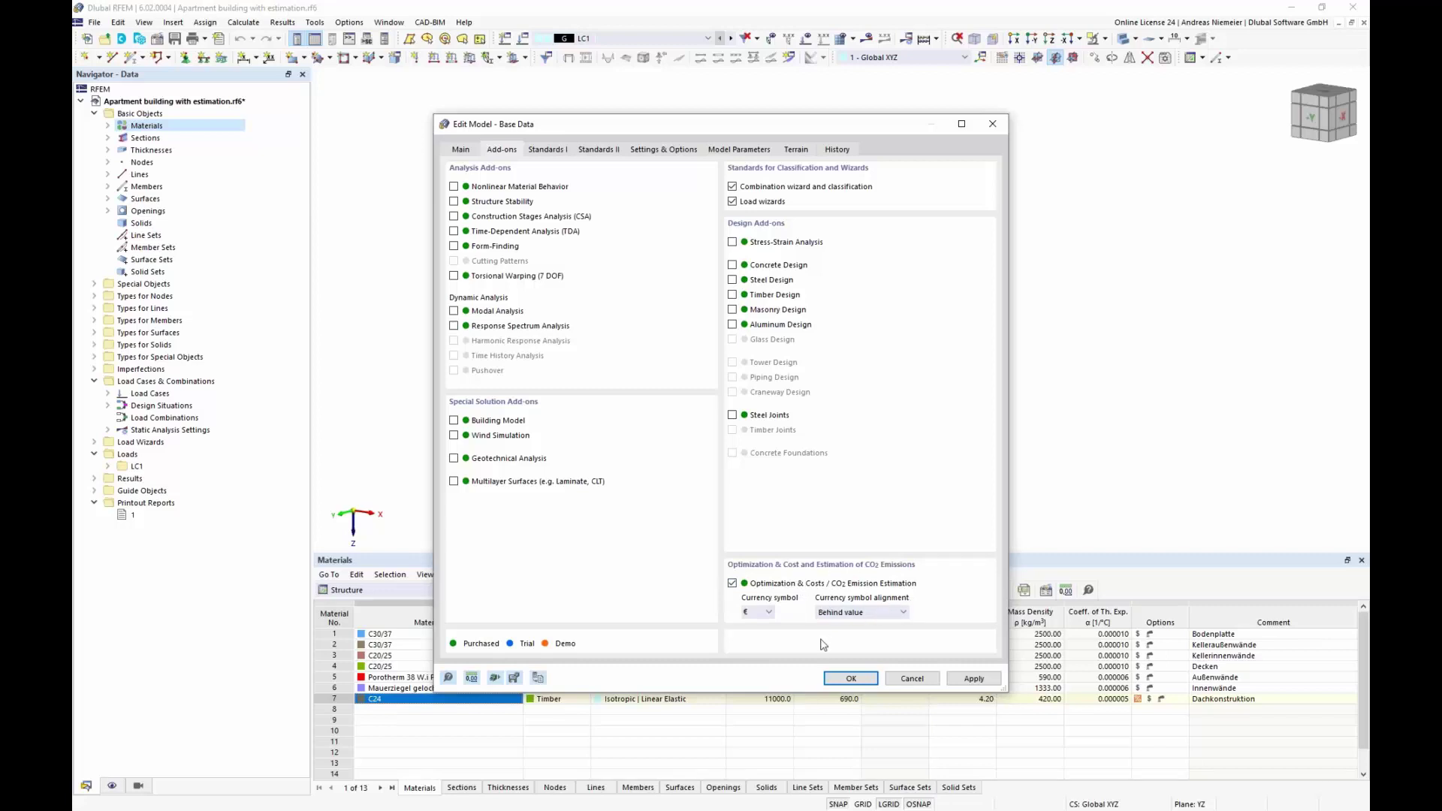
click(924, 681)
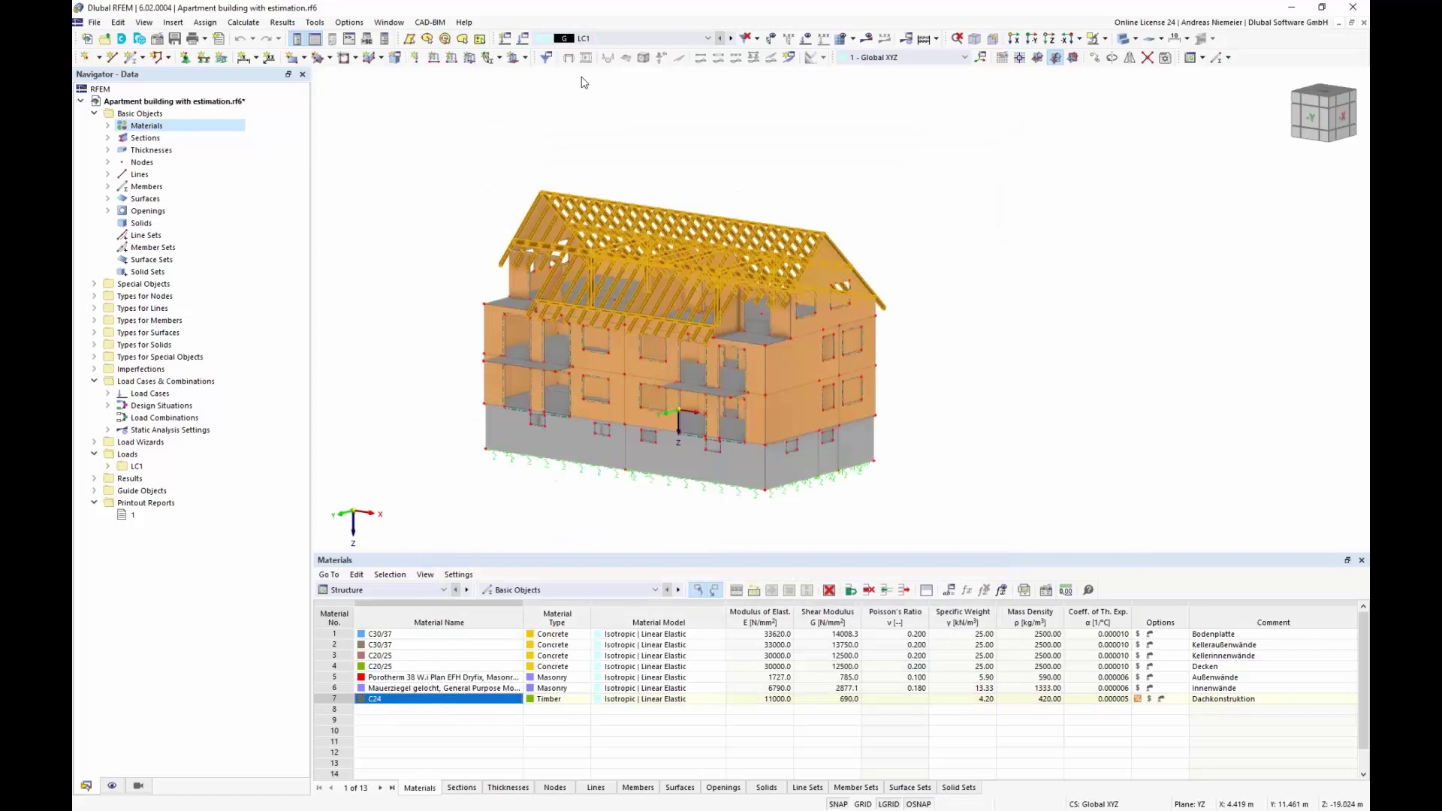
Check the available optimization targets, including minimum cost and CO2 emissions, in the calculation's optimization settings, and leave without changes.
click(244, 22)
click(277, 254)
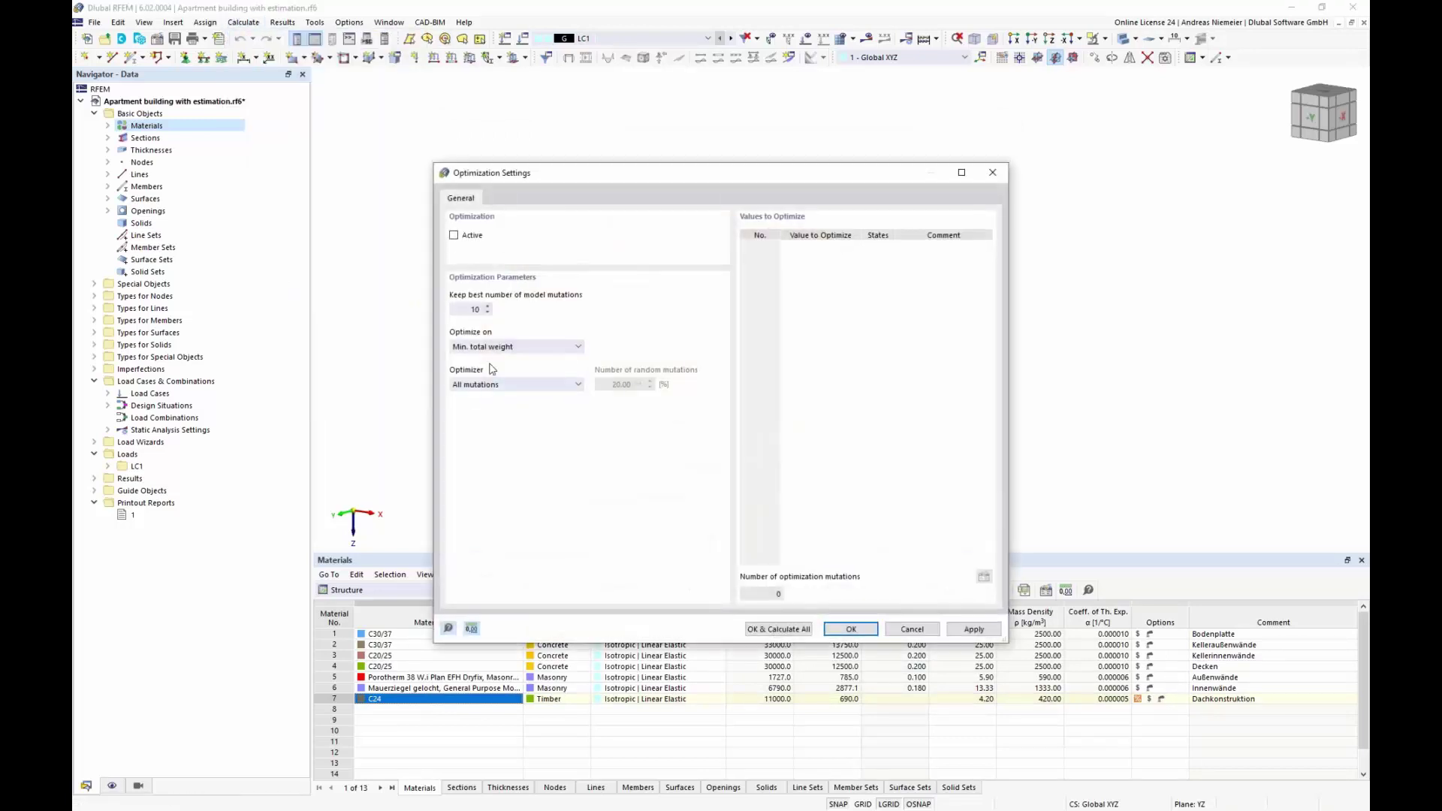
click(496, 347)
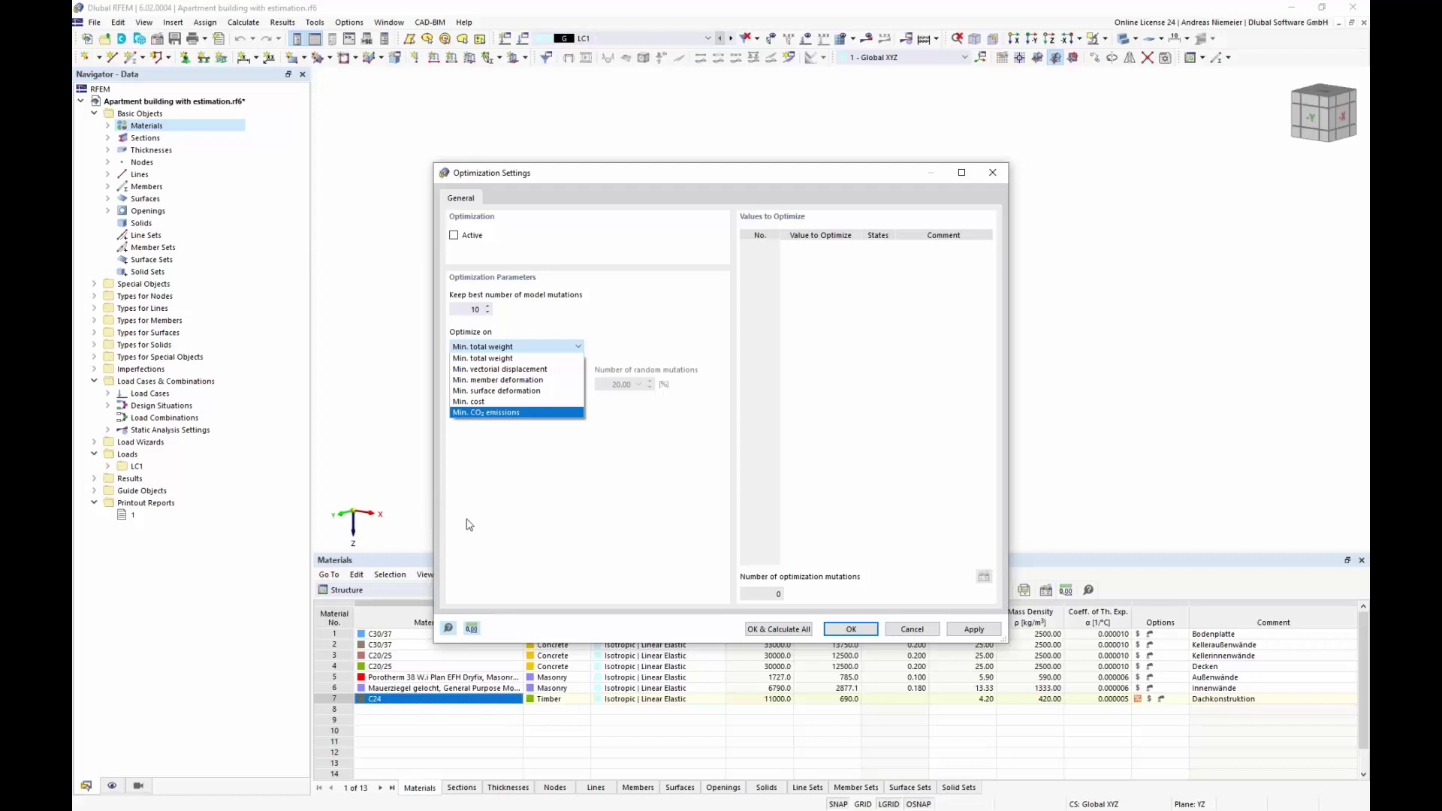
click(918, 632)
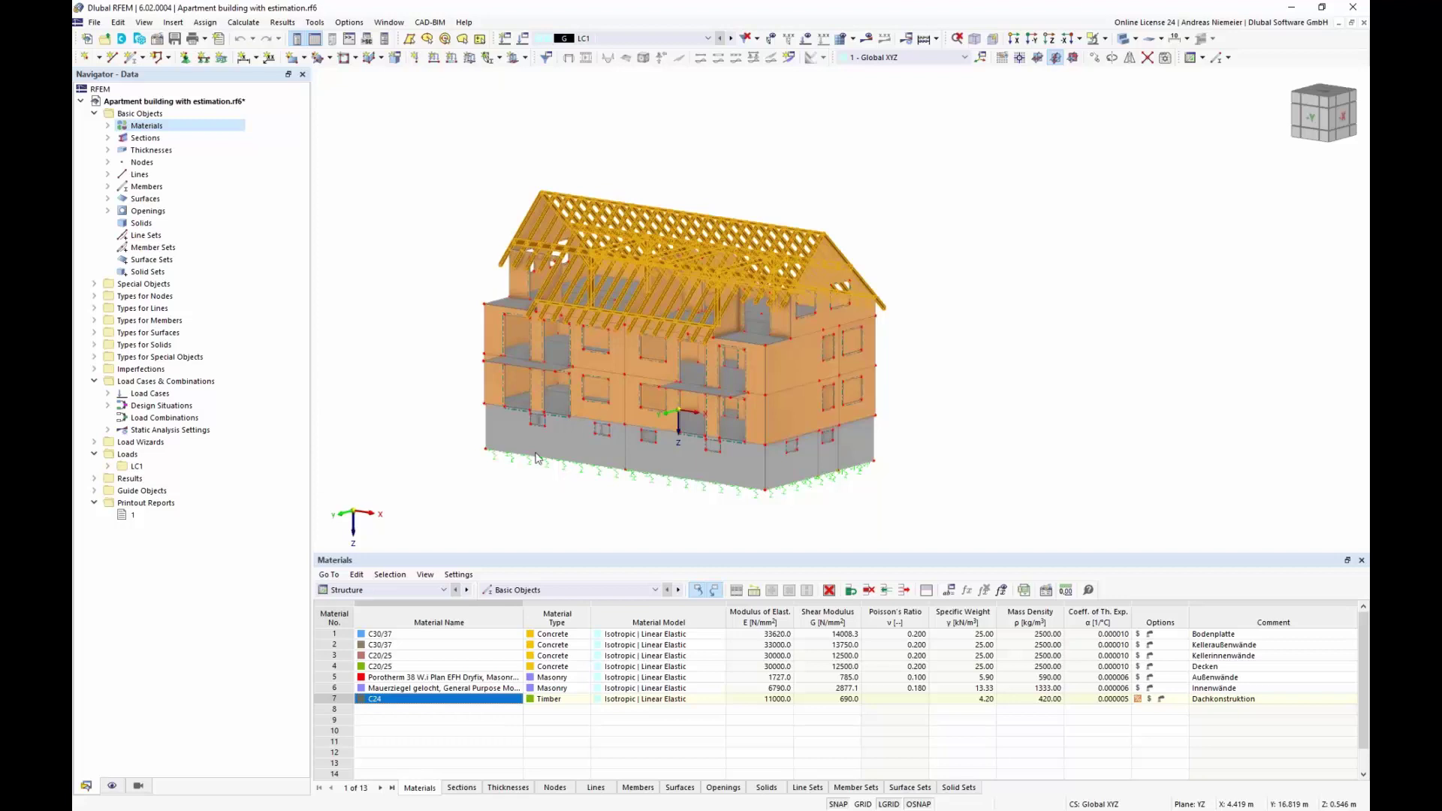
View the building model's sections table and its thicknesses table.
drag(1232, 16, 1072, 216)
click(456, 789)
click(507, 788)
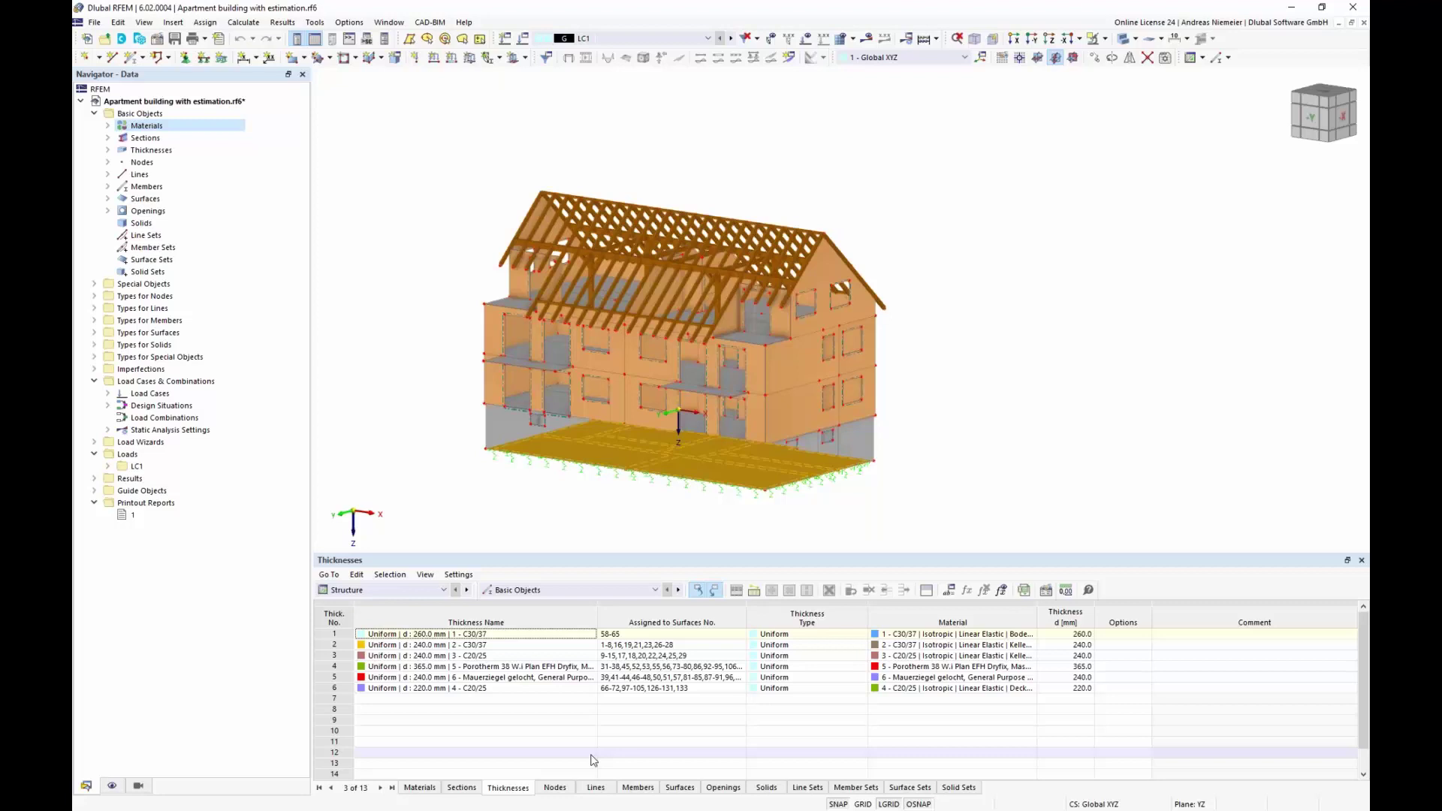
double_click(392, 9)
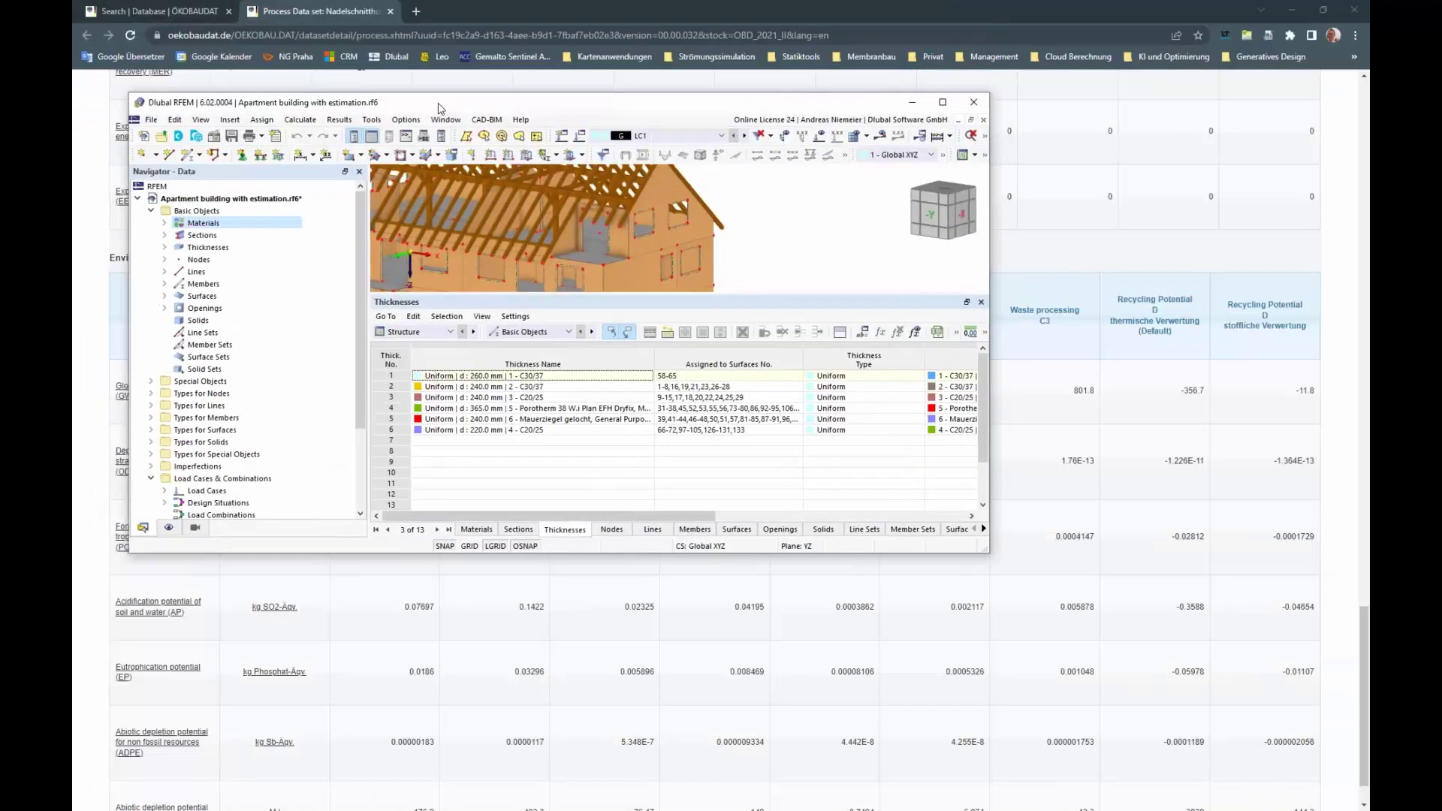
double_click(439, 65)
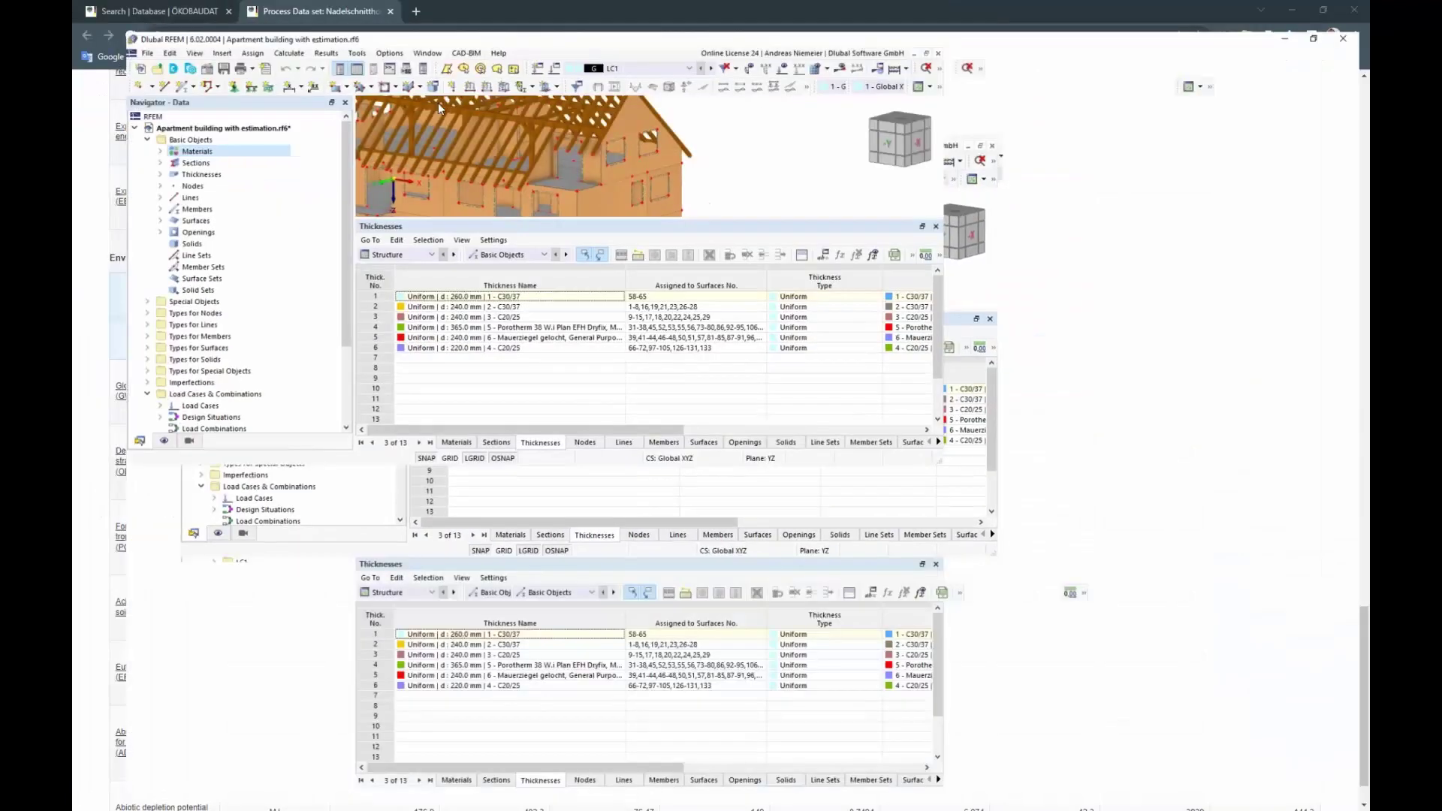
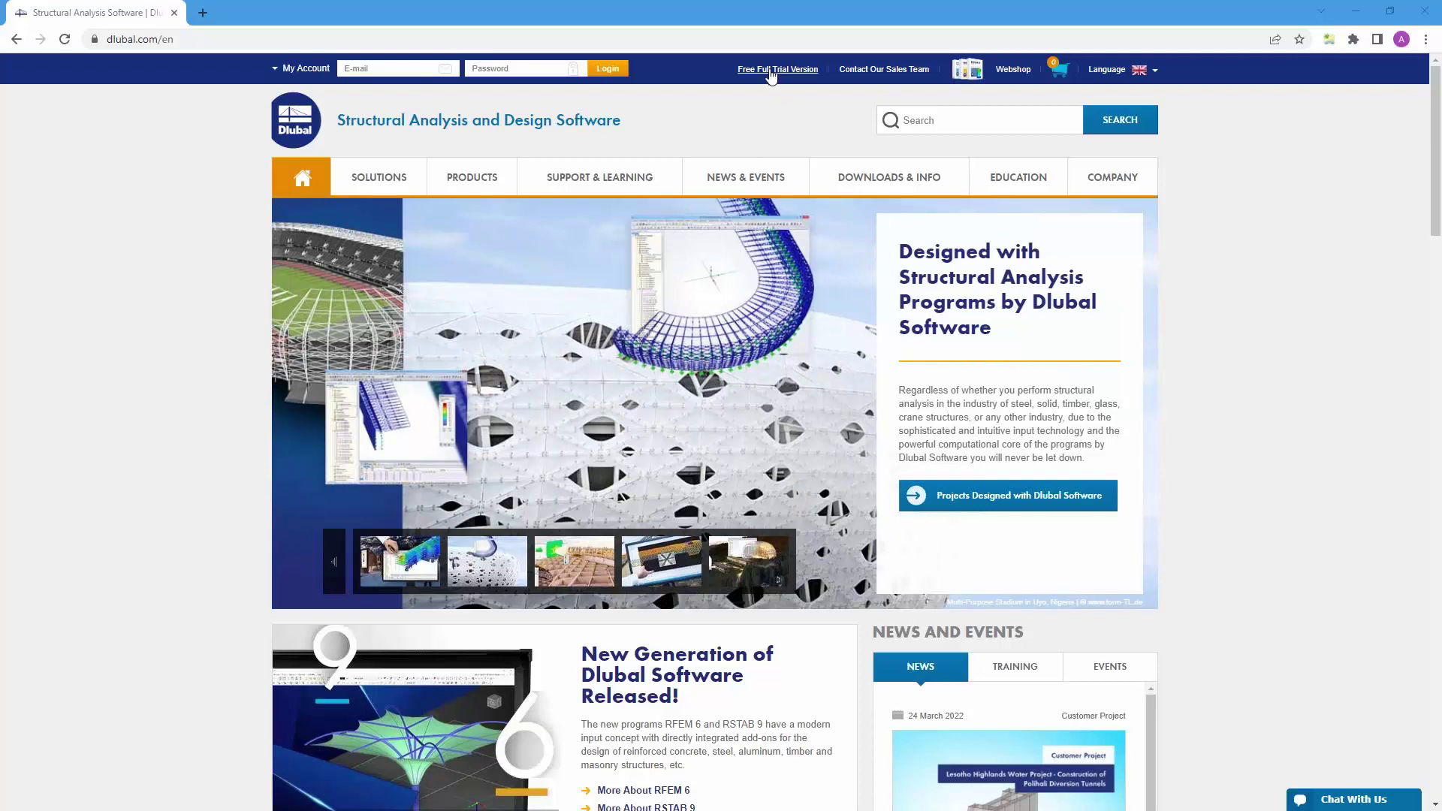
In the browser, view the Free Full Trial Version page of the Dlubal website and go to the webinars overview.
click(776, 71)
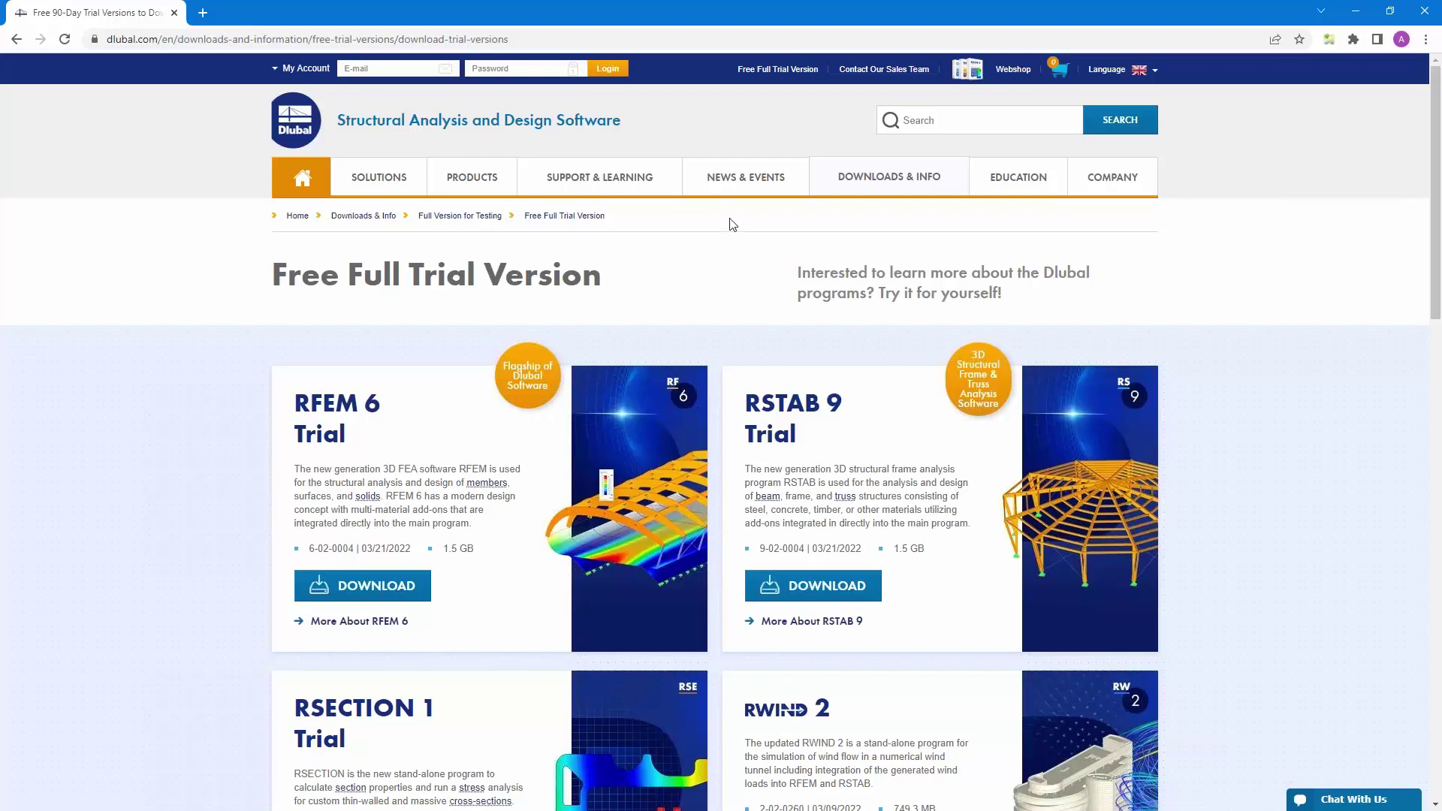
mouse_move(742, 182)
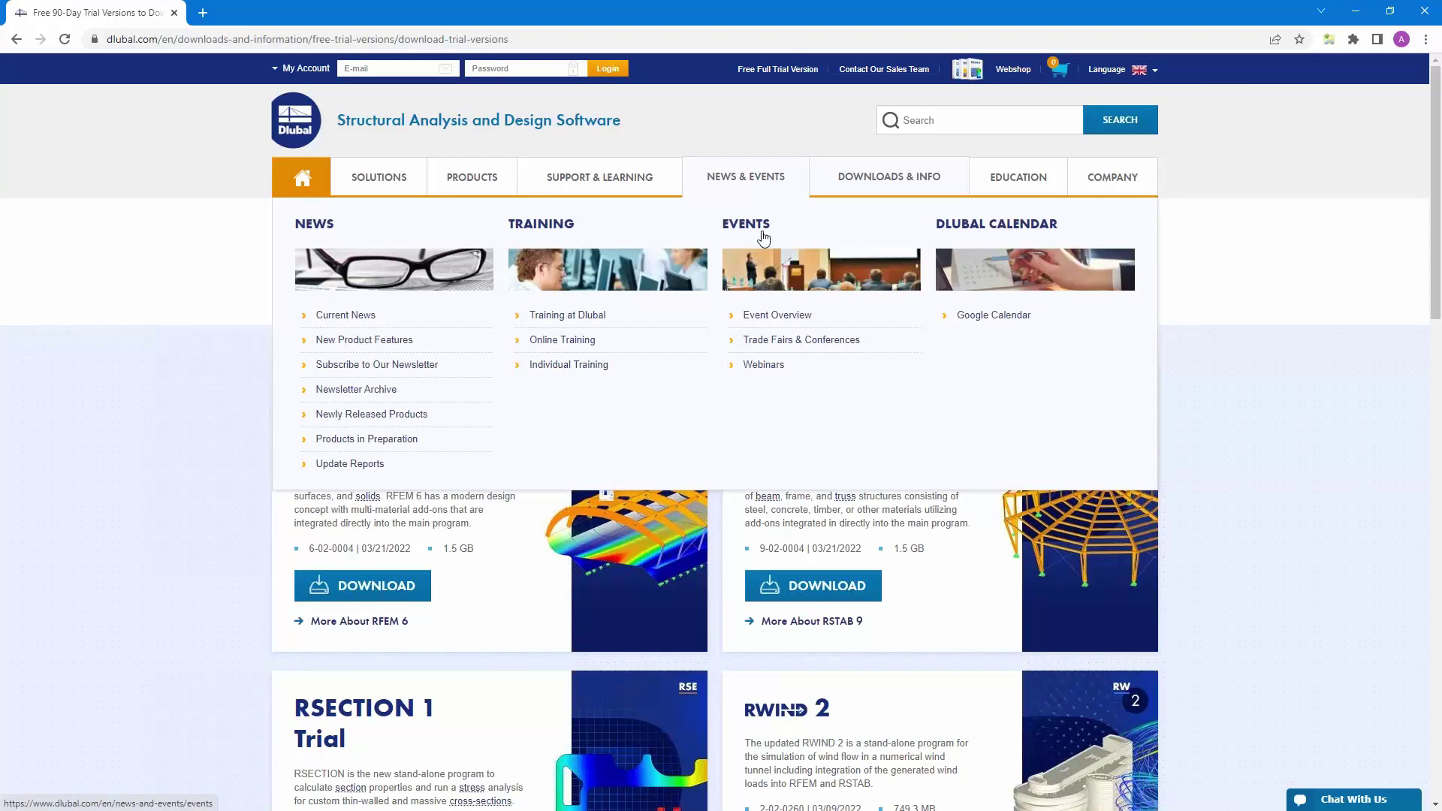
click(769, 374)
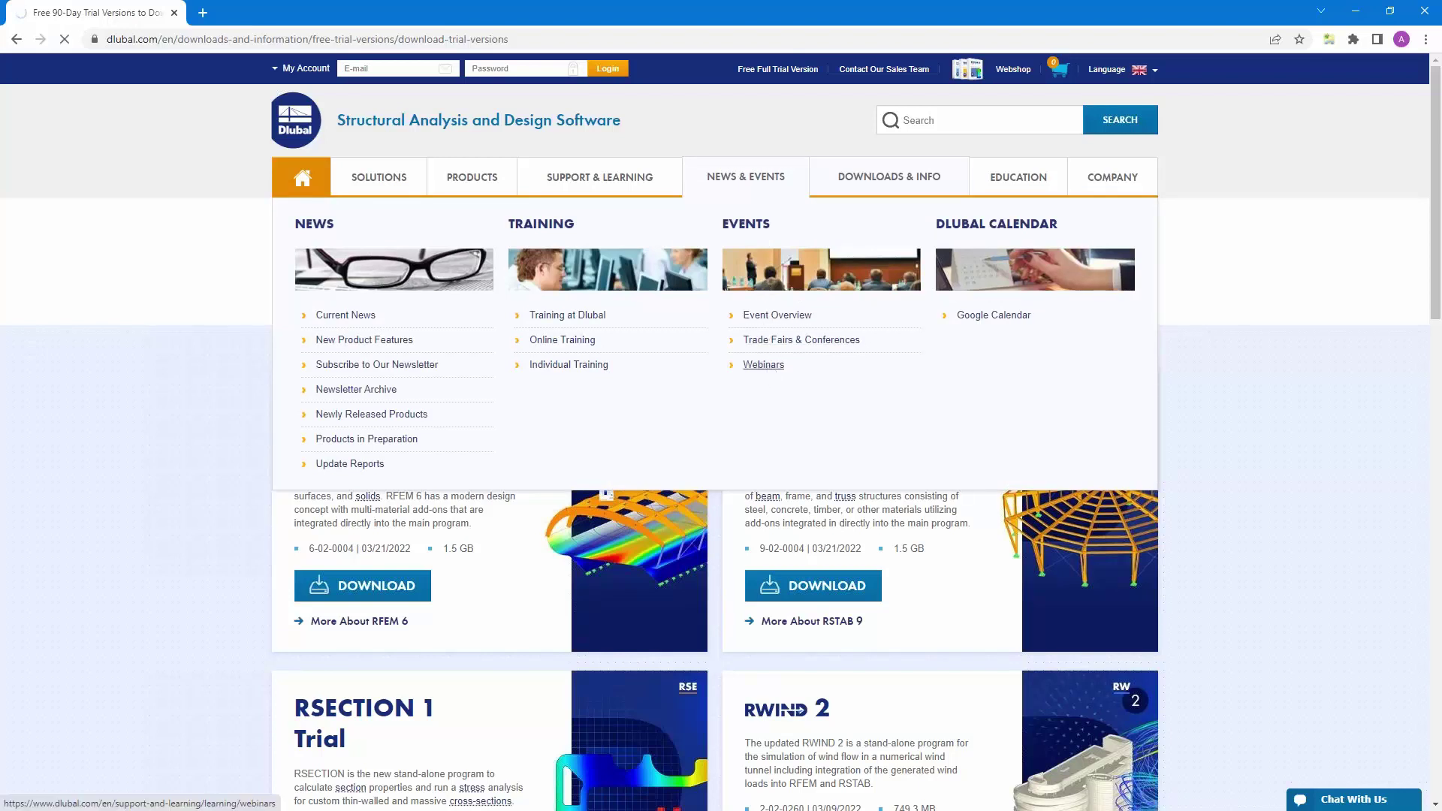
Find the webinar "Model Optimization Using Artificial Intelligence (AI) in RFEM 6" in the list and open its page.
scroll(769, 374, down, 1)
scroll(769, 373, down, 9)
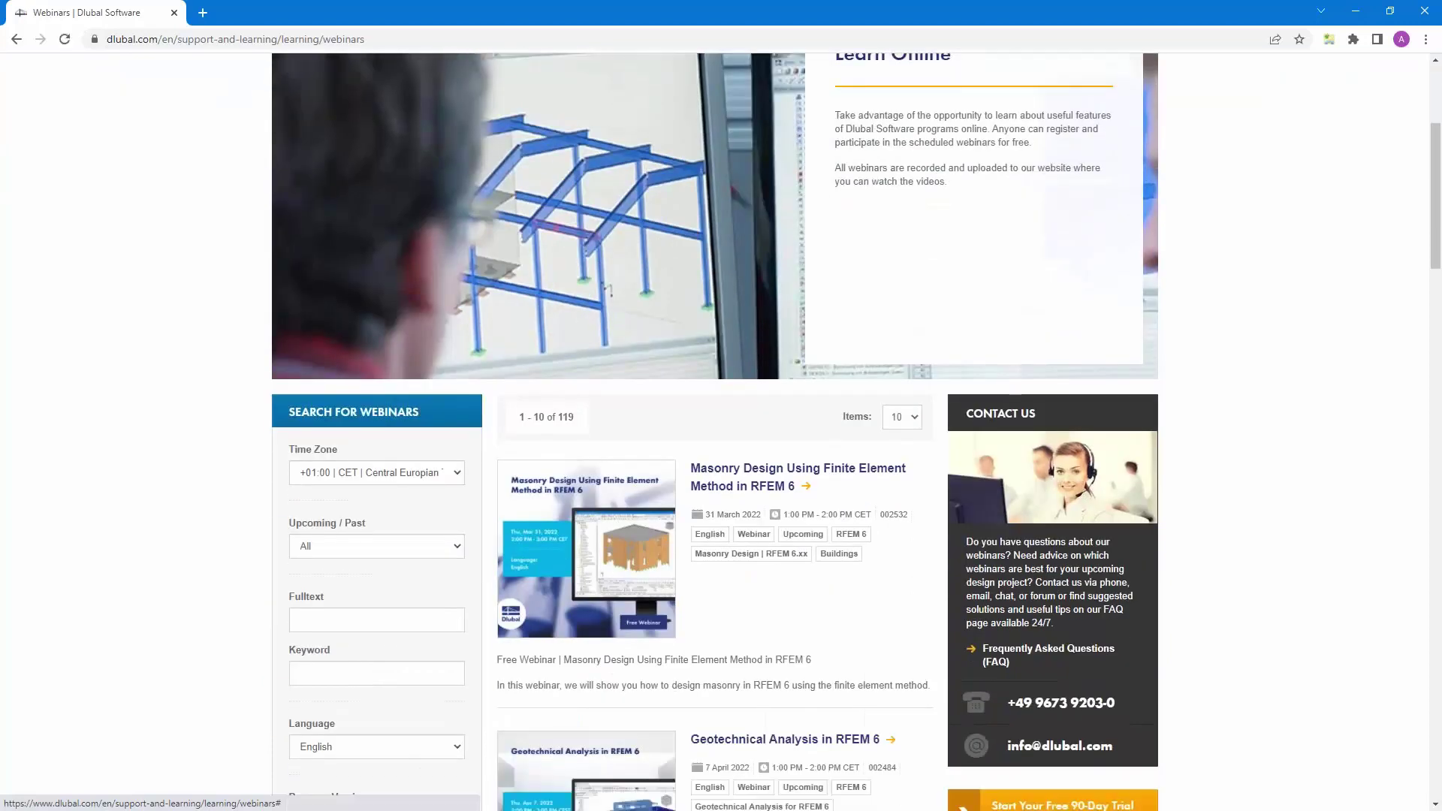
scroll(736, 129, down, 6)
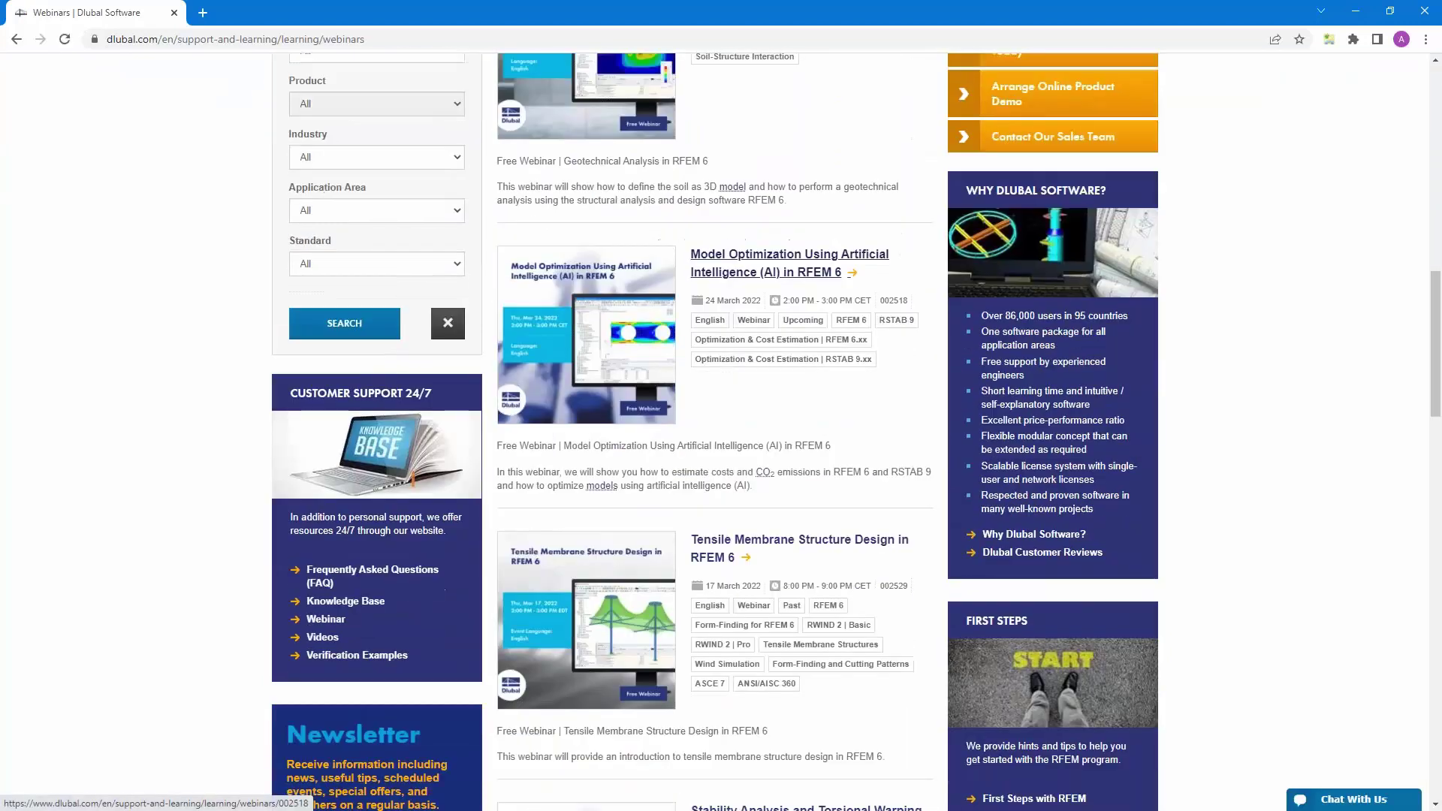
click(737, 130)
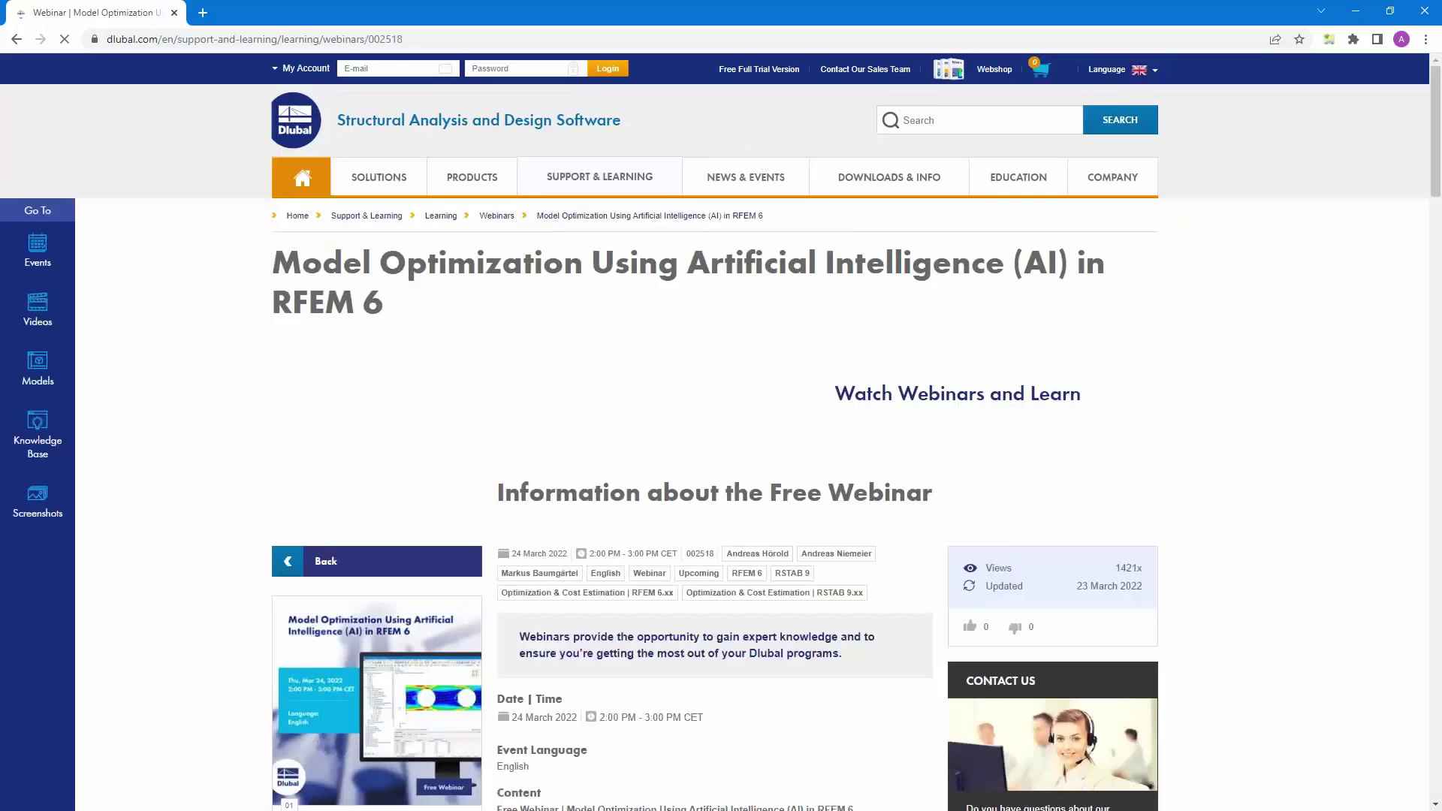
Examine the webinar page's content description, time schedule, speakers, links, videos and models to download.
scroll(612, 417, down, 5)
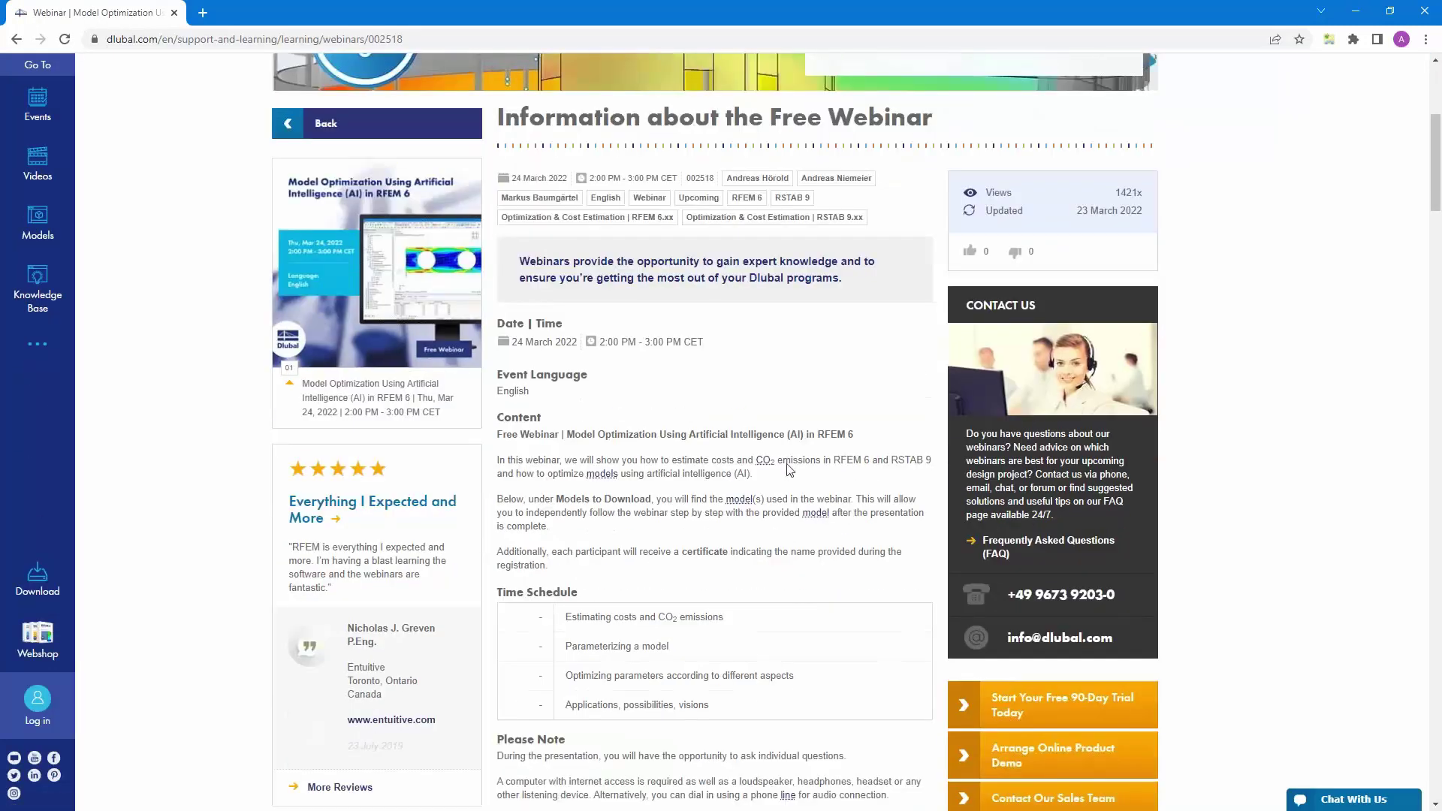
scroll(791, 470, down, 3)
scroll(638, 474, down, 12)
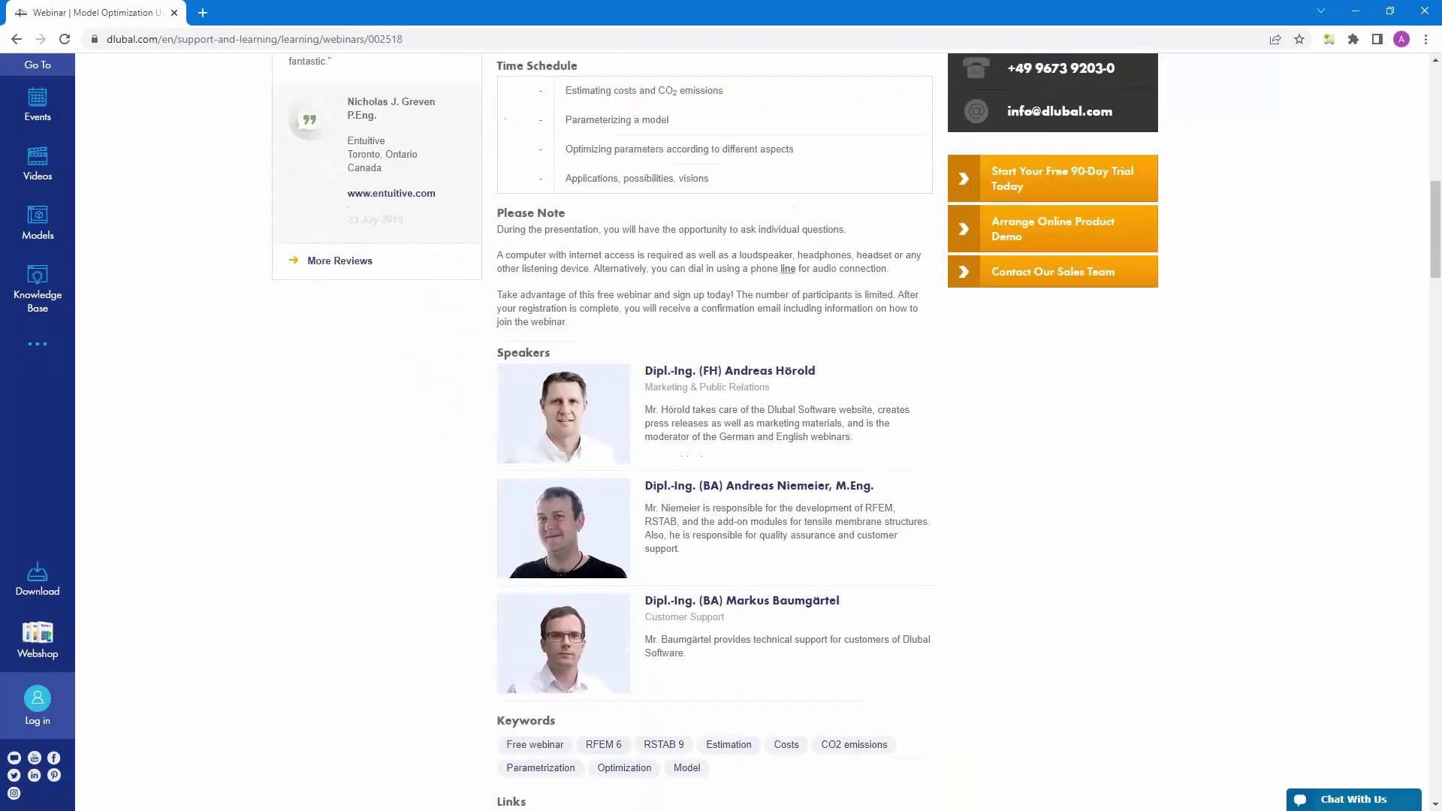
scroll(641, 474, up, 5)
scroll(641, 475, up, 1)
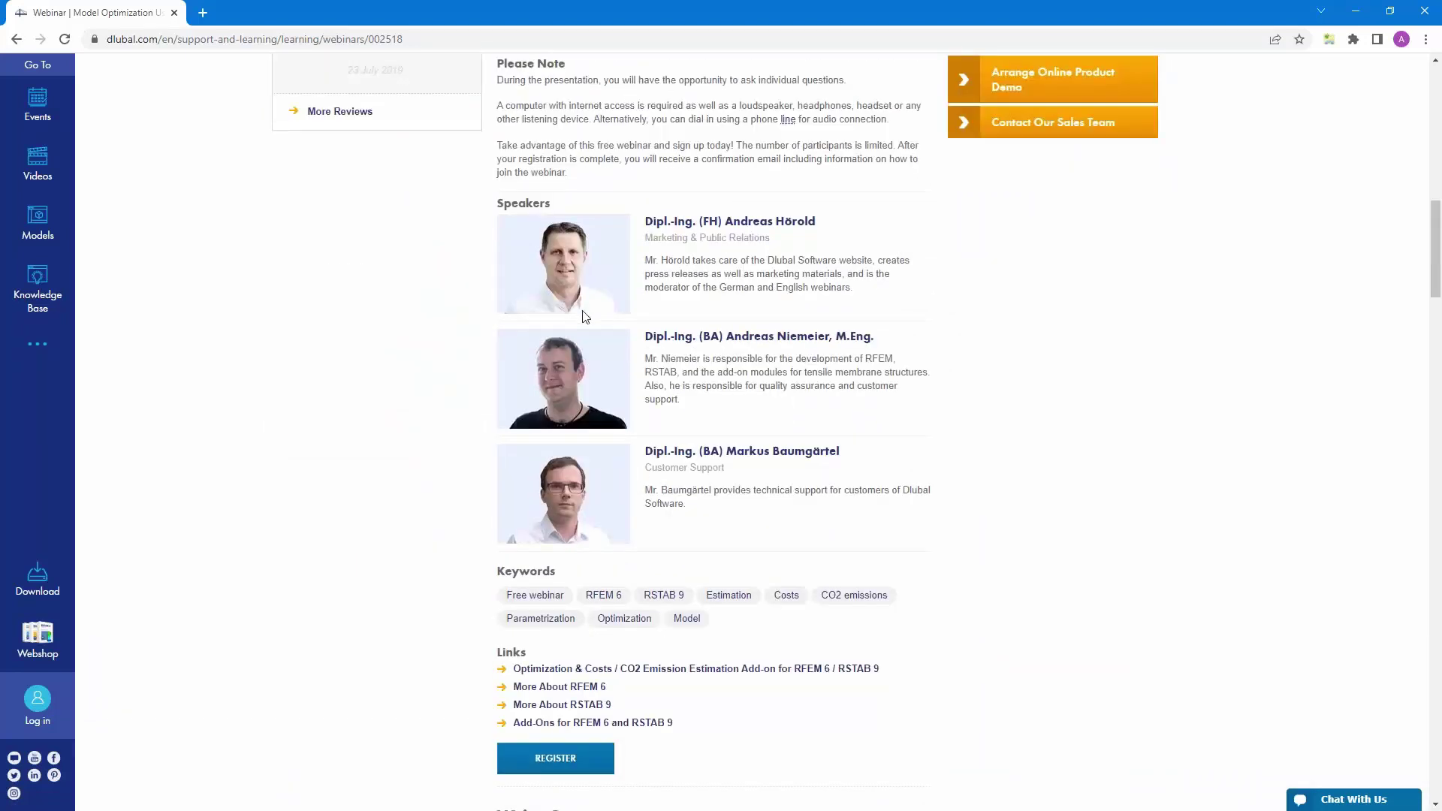
scroll(628, 597, down, 1)
scroll(628, 601, down, 12)
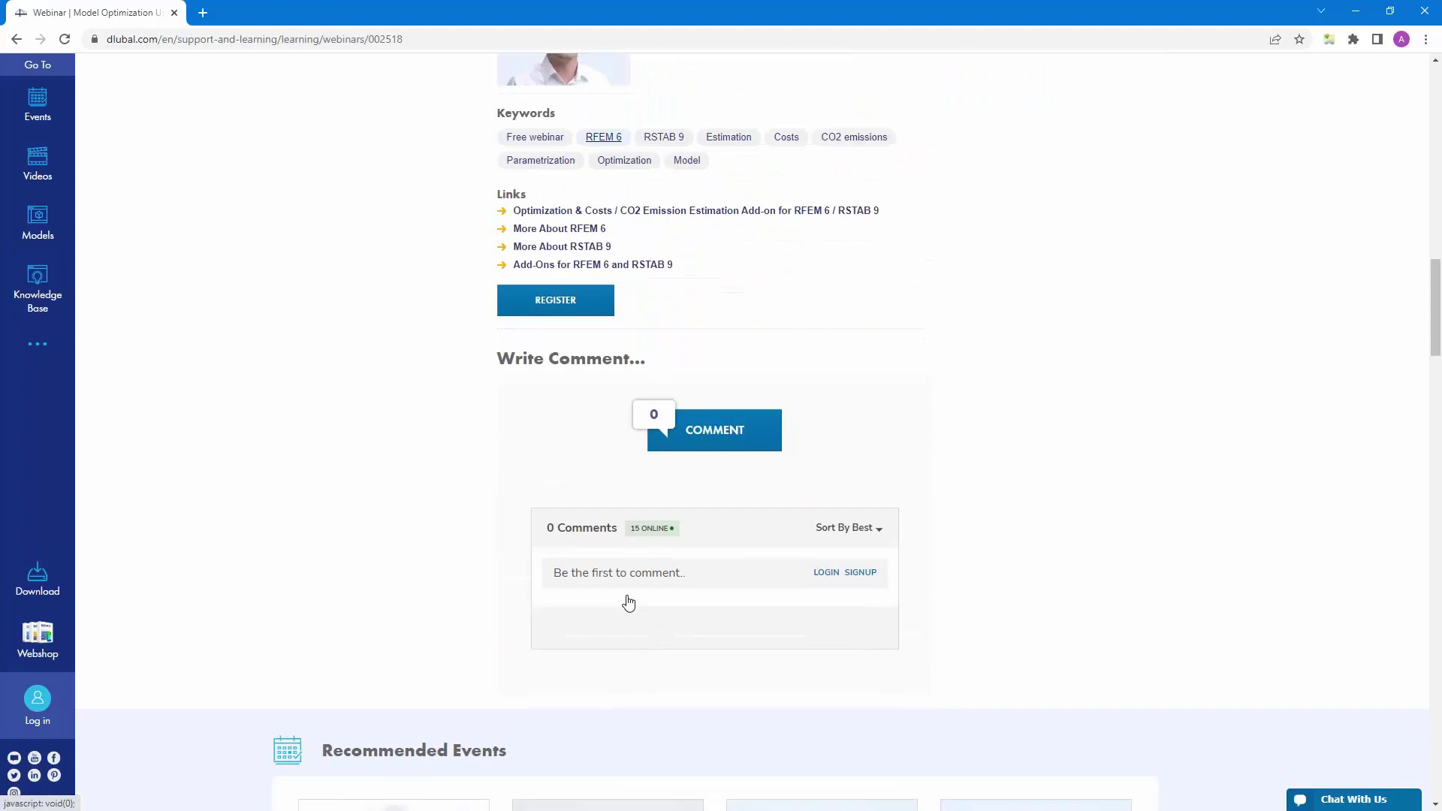
scroll(567, 658, down, 7)
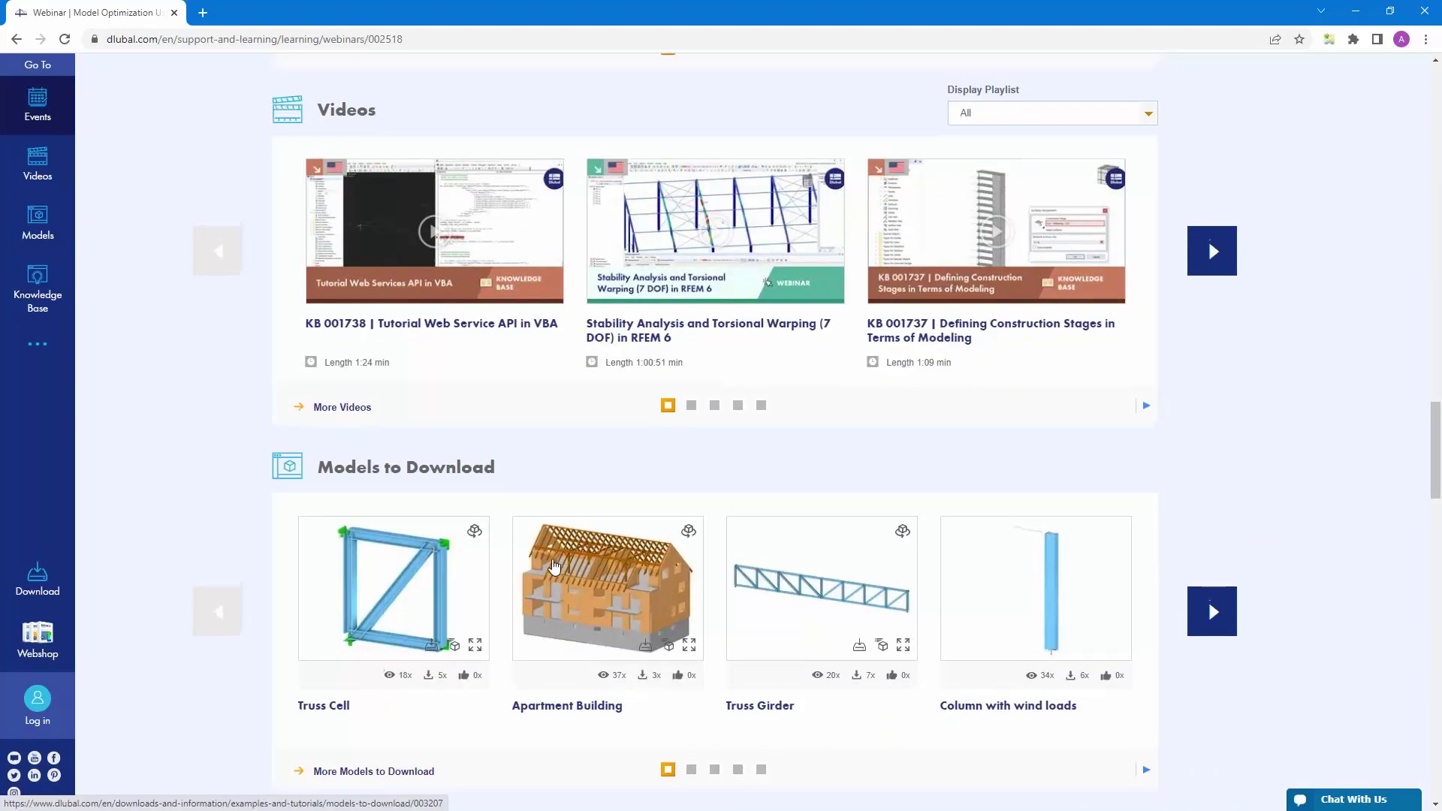
scroll(554, 565, up, 20)
scroll(553, 567, up, 10)
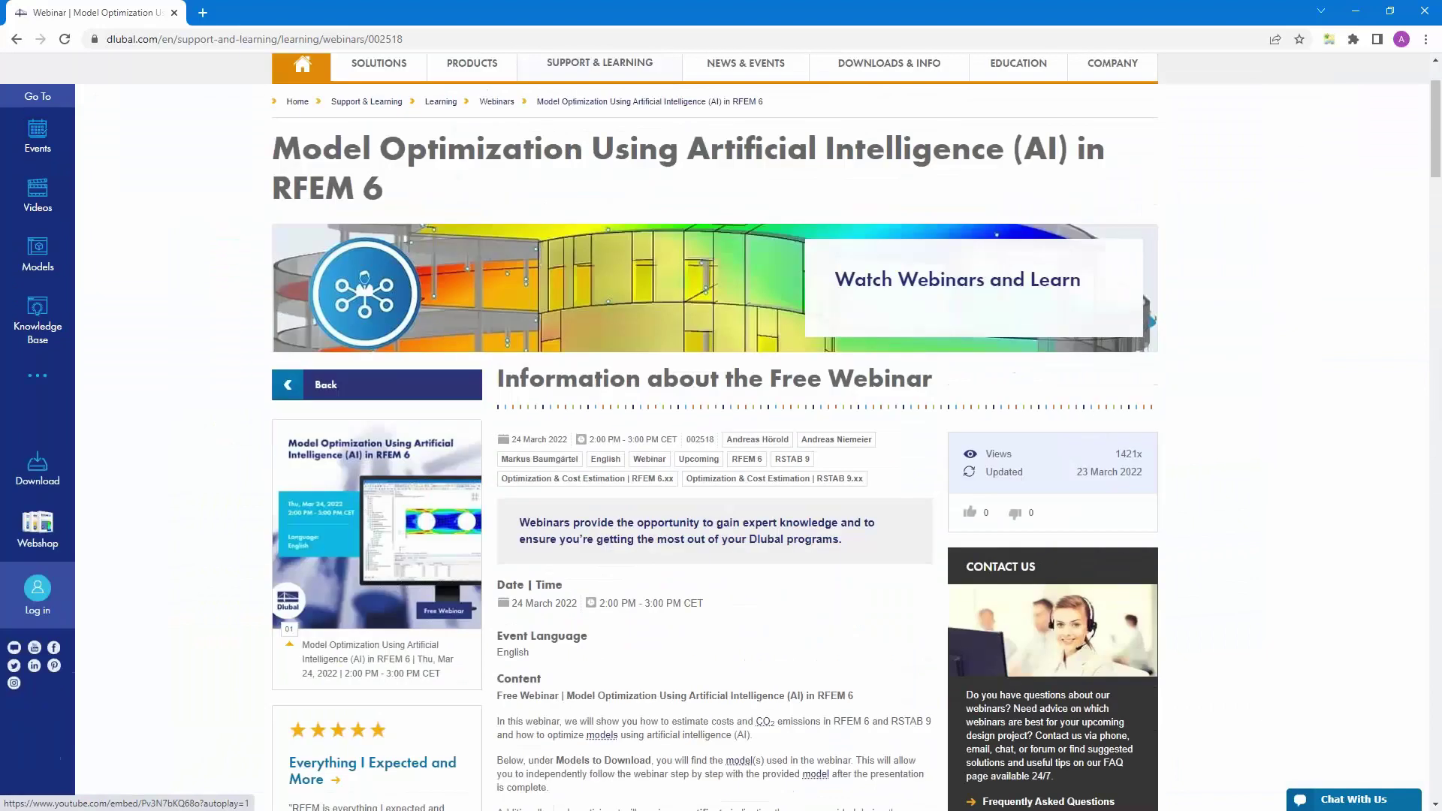